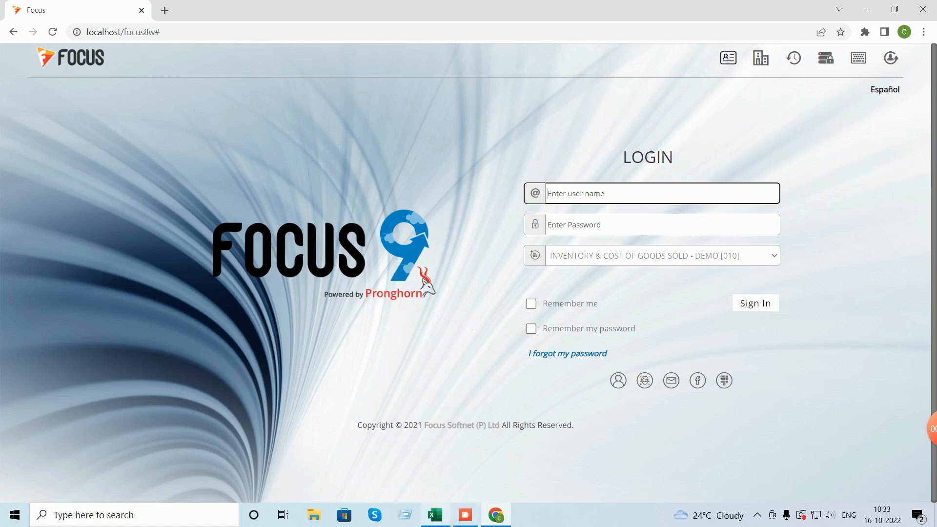
- Switch from the Focus 9 login page in Chrome to the Book1 Excel inventory workbook
click(435, 515)
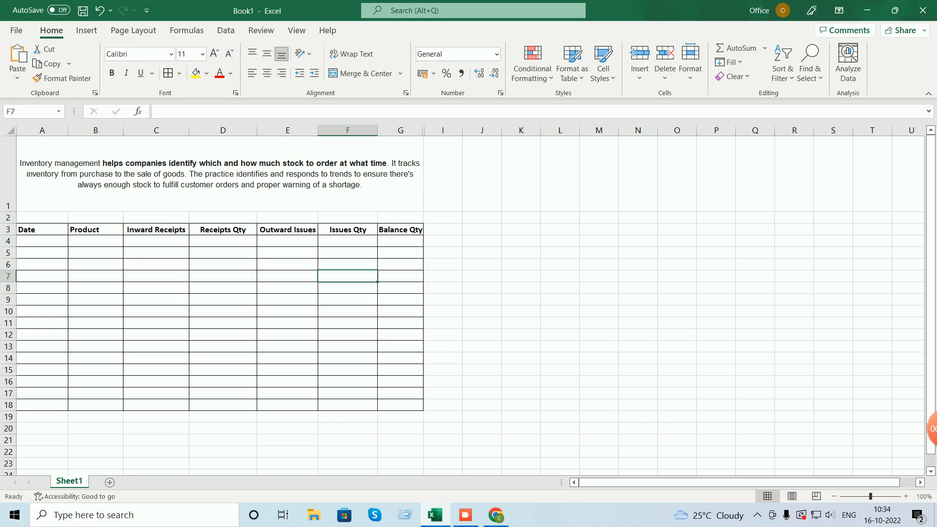
- Enter 01-04-2022, product A, Opening Stocks and receipts 120 in row 4
double_click(42, 241)
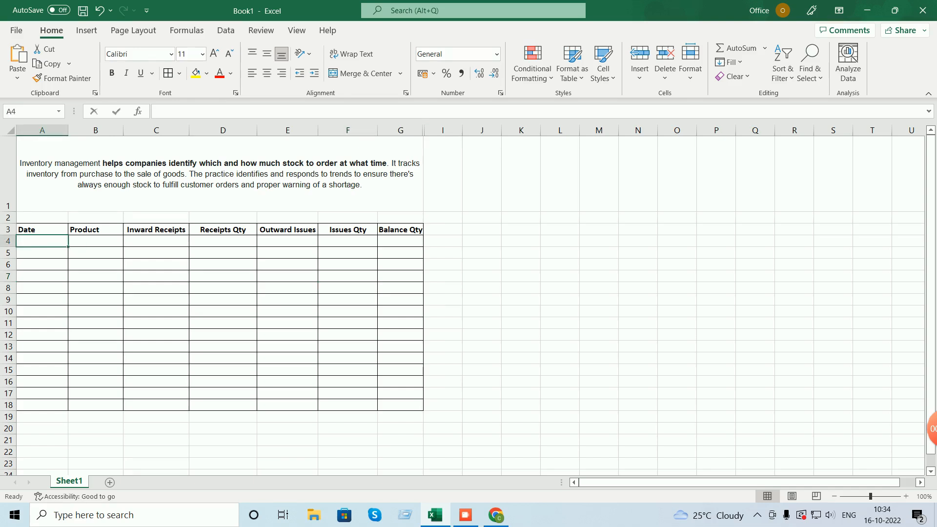
text(01-04)
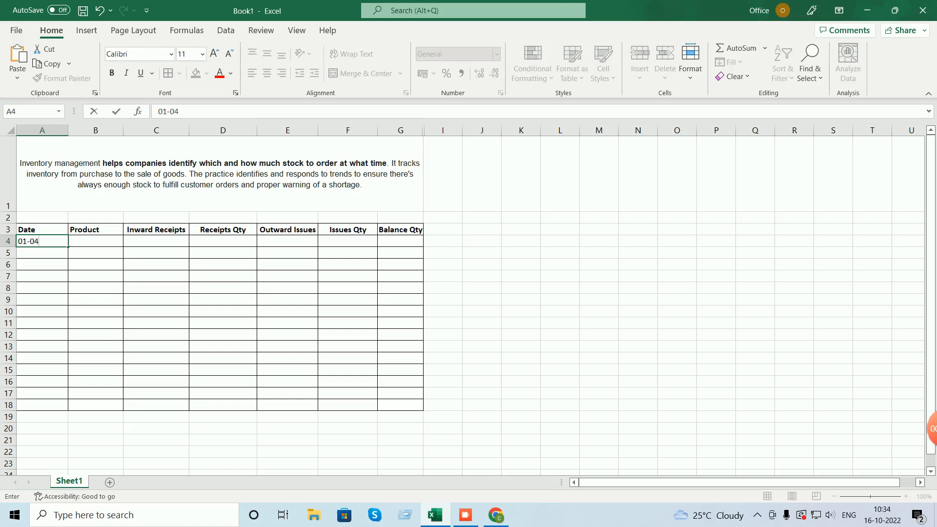
text(-2022)
key(Return)
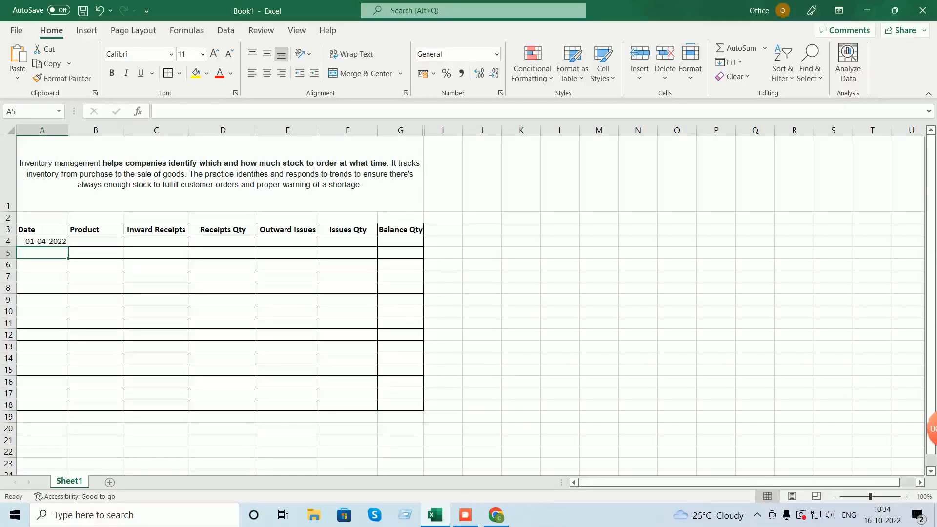
key(Up)
key(Right)
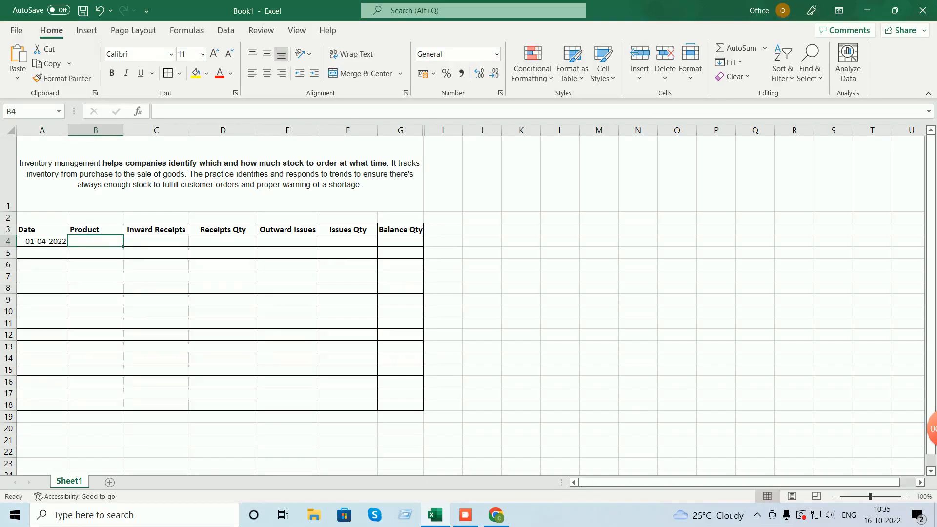
text(A)
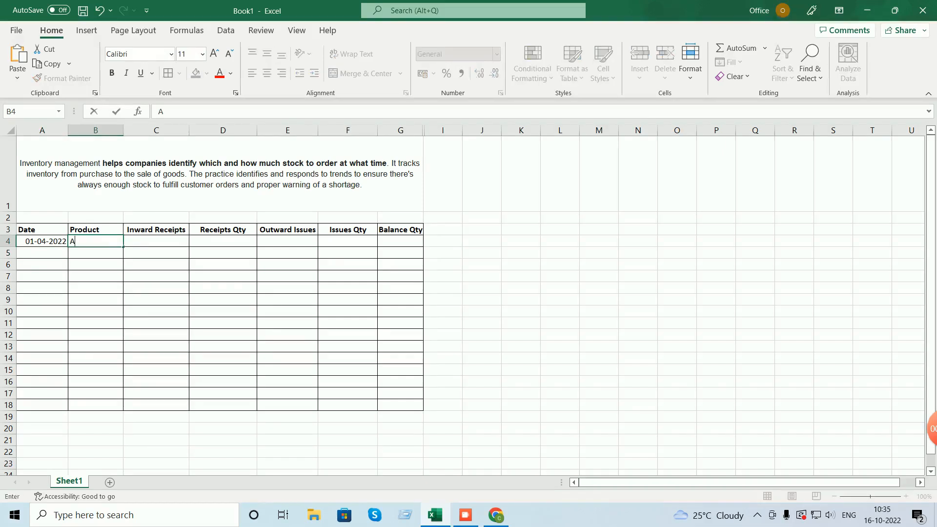
key(Tab)
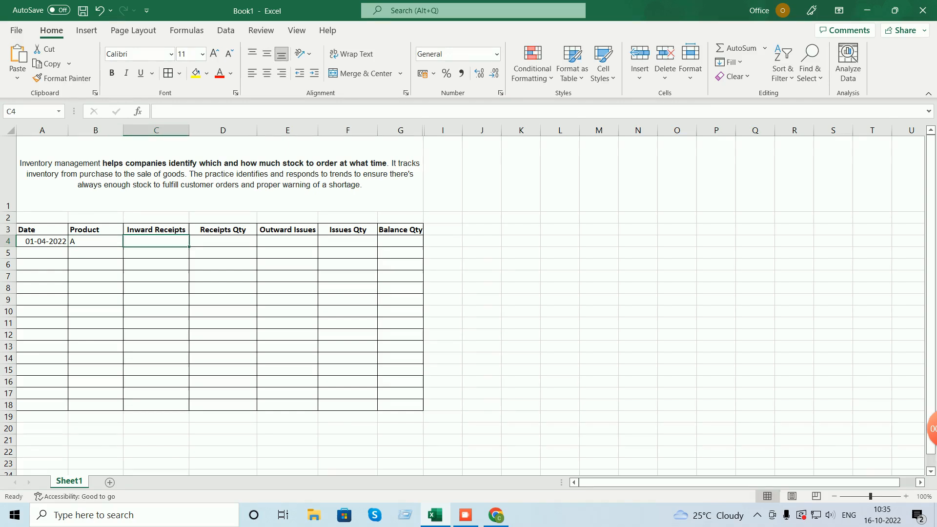
text(Openi)
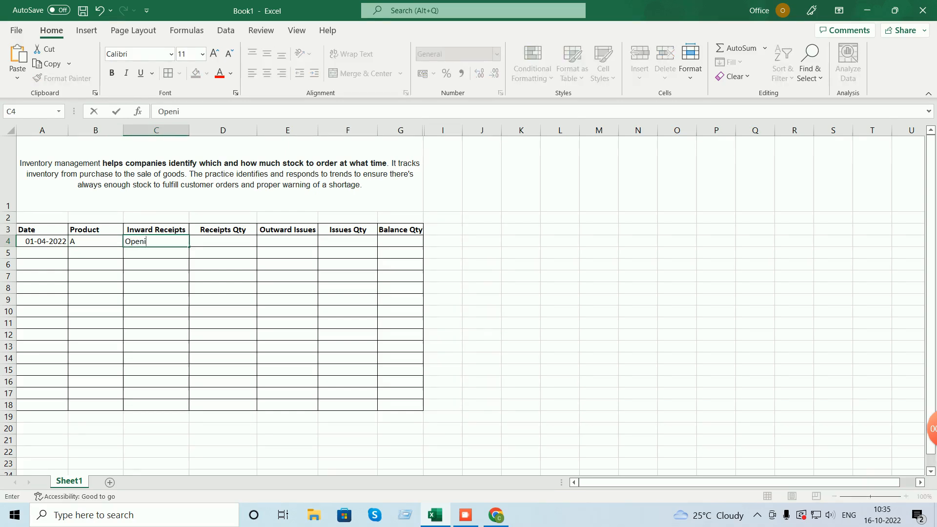
text(ng Stocks)
key(Tab)
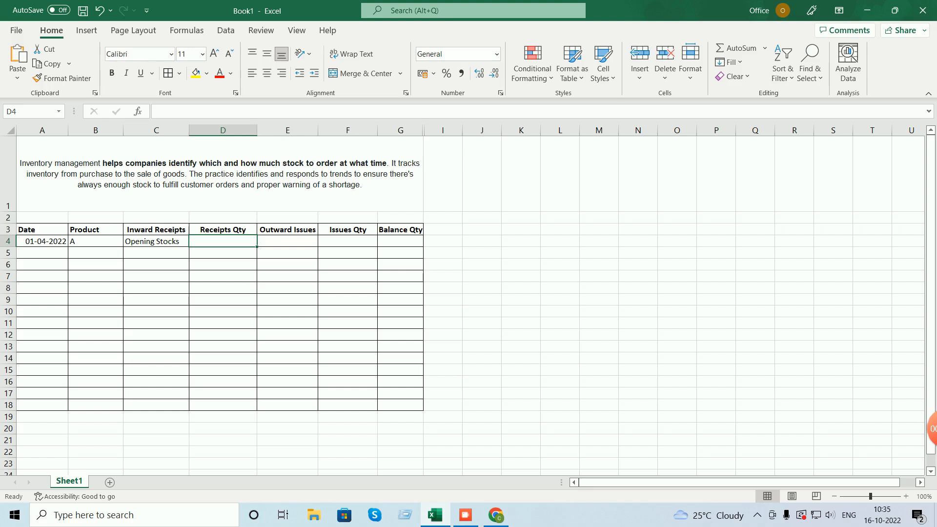
text(120)
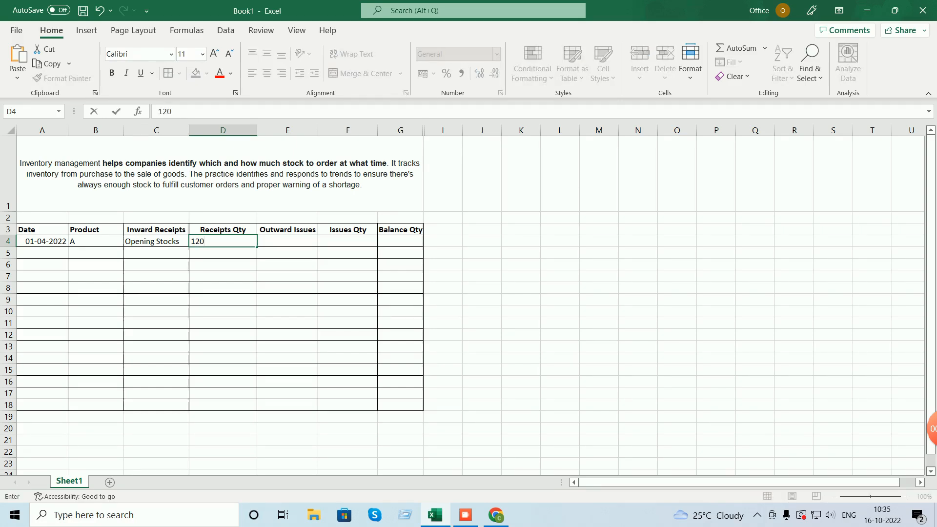
key(Tab)
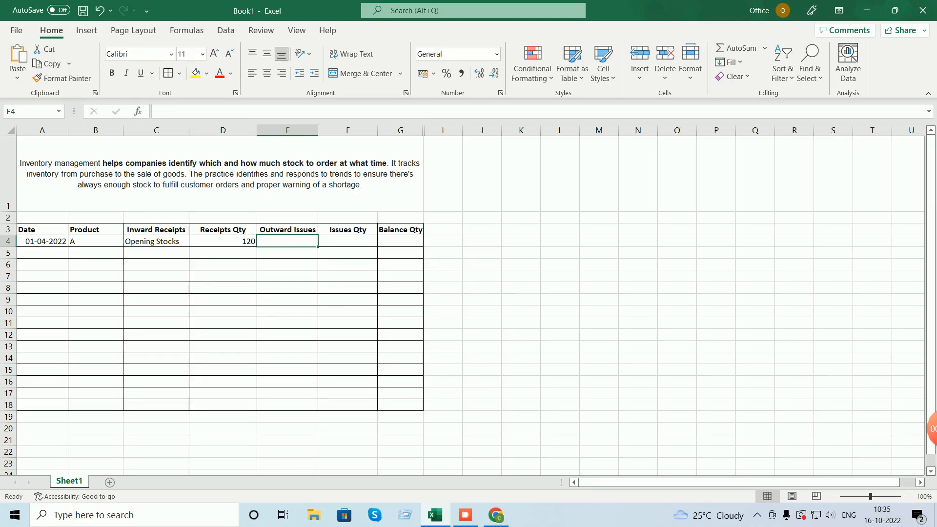
- Set G4's Balance Qty to =+D4 so it shows 120
click(400, 241)
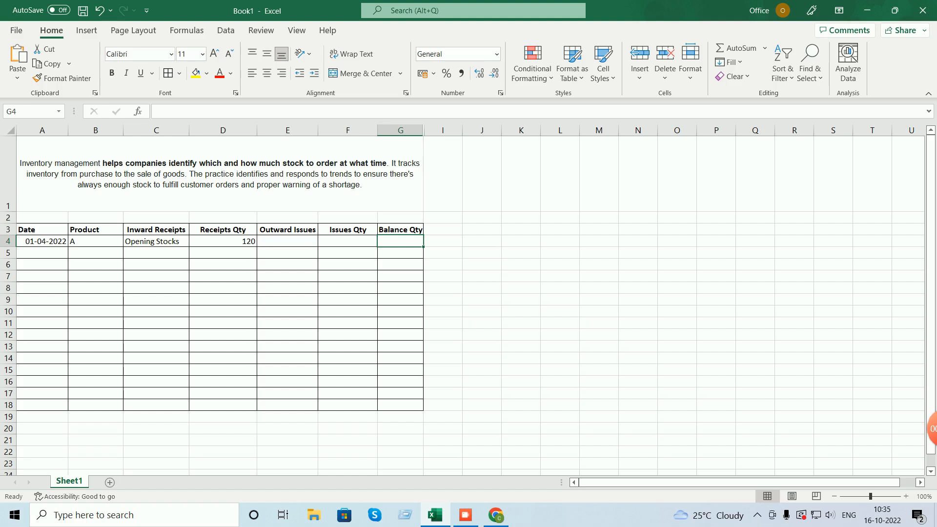
text(=)
text(+)
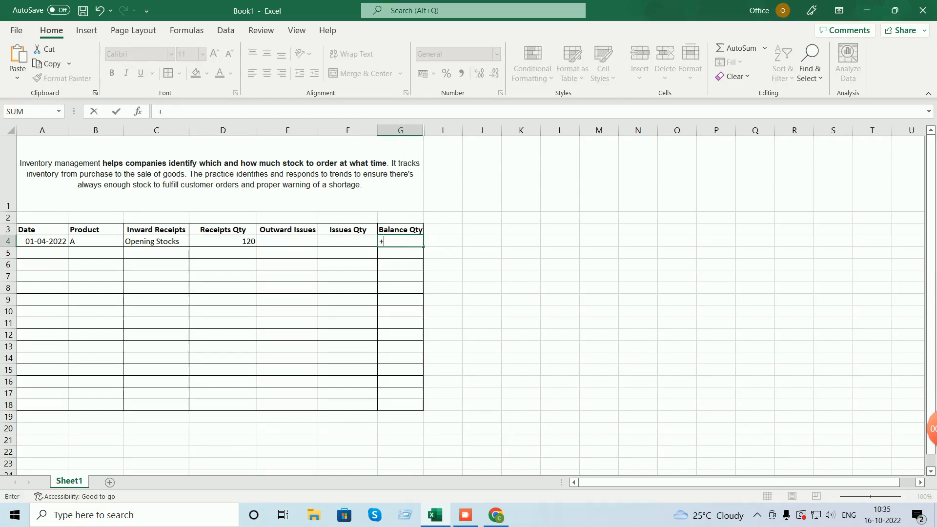
click(224, 242)
key(Return)
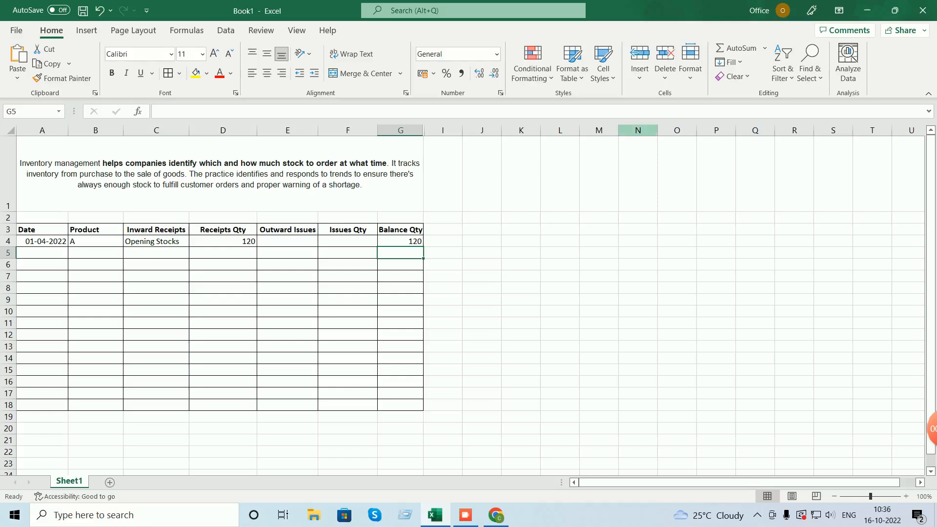
- Enter product A, date 02-04-2022, MRN and receipts 100 in row 5
click(96, 253)
text(A)
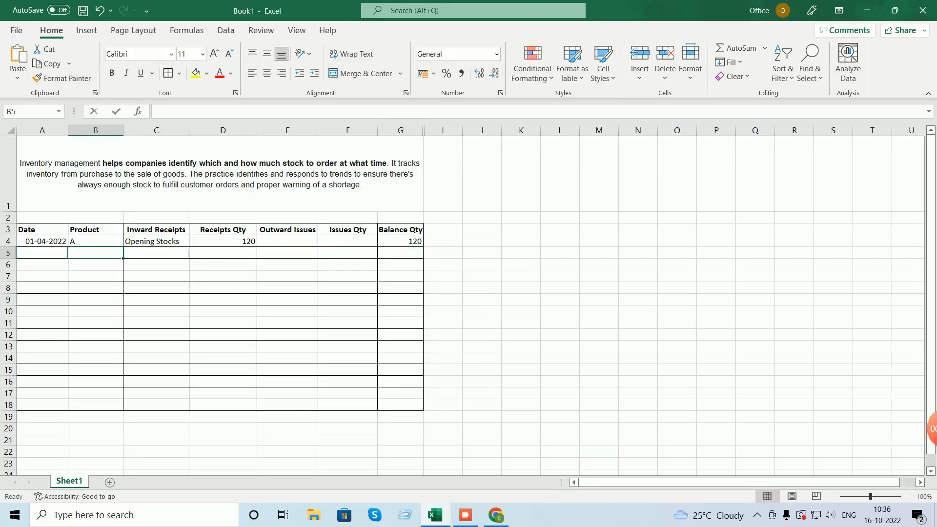
key(Left)
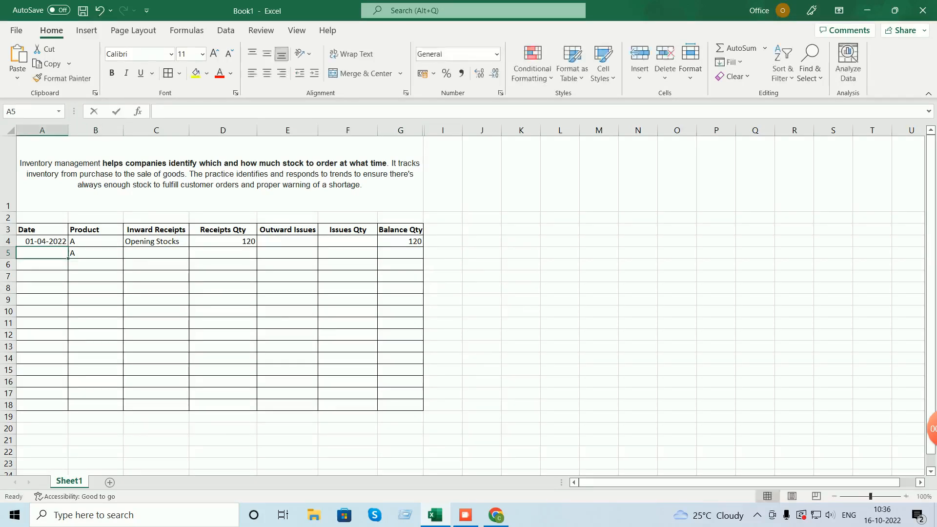
text(02-04-200)
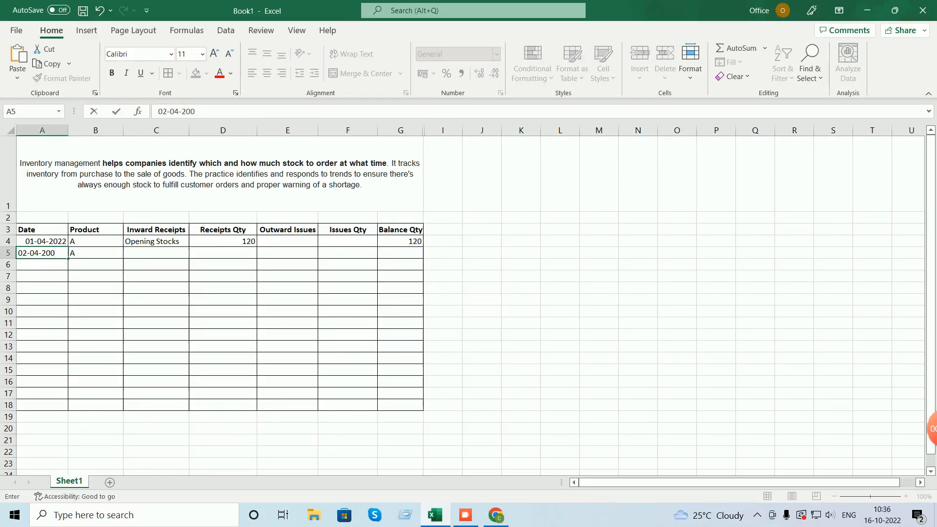
key(BackSpace)
text(22)
key(Right)
key(Right)
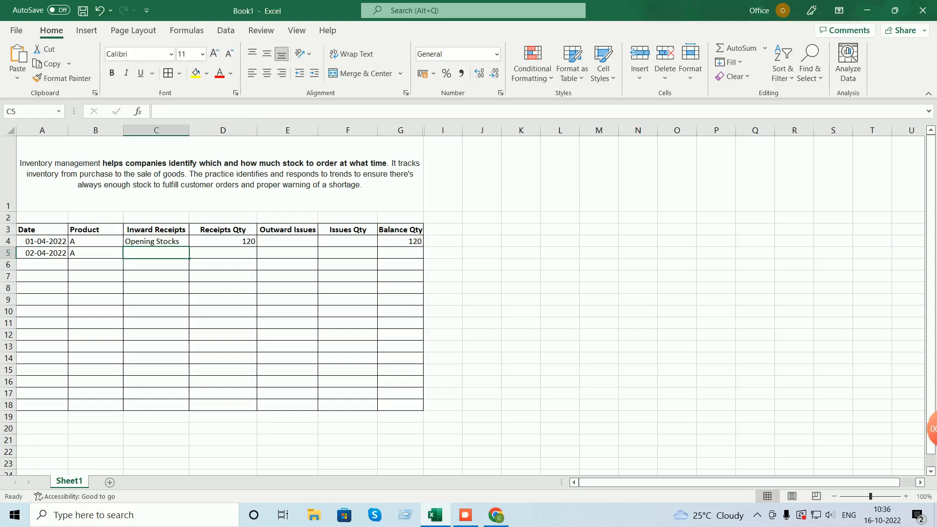
text(MRN)
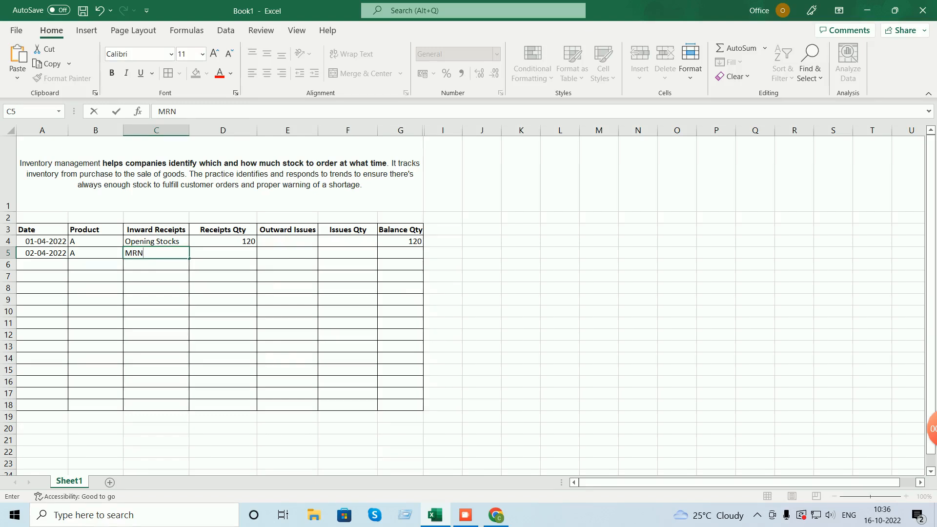
key(Tab)
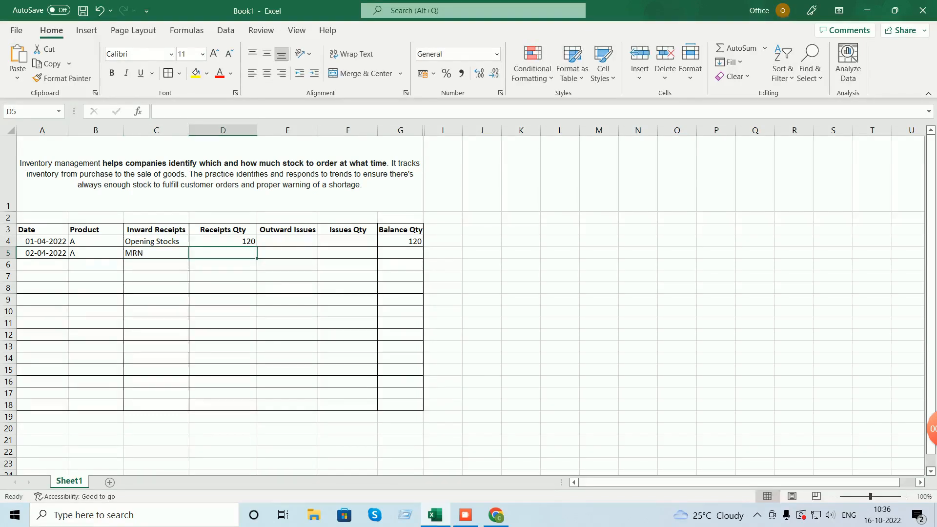
text(100)
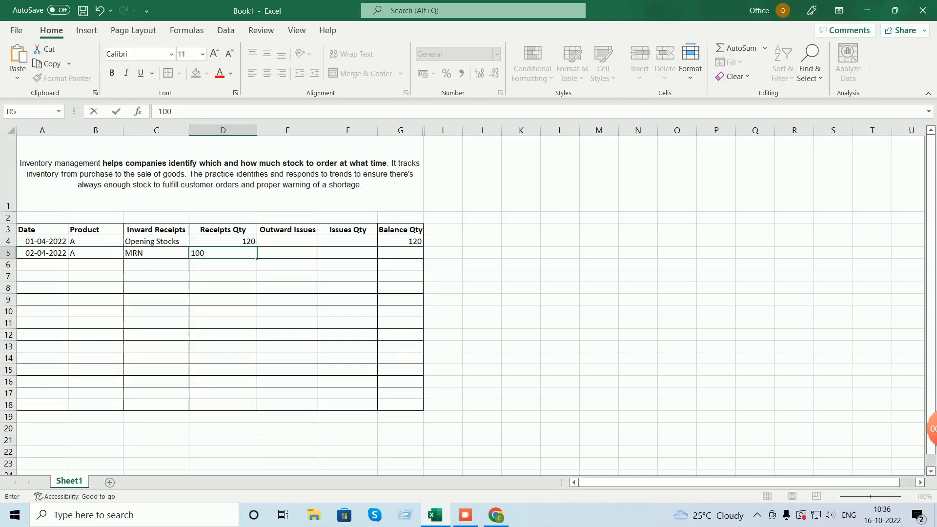
key(Tab)
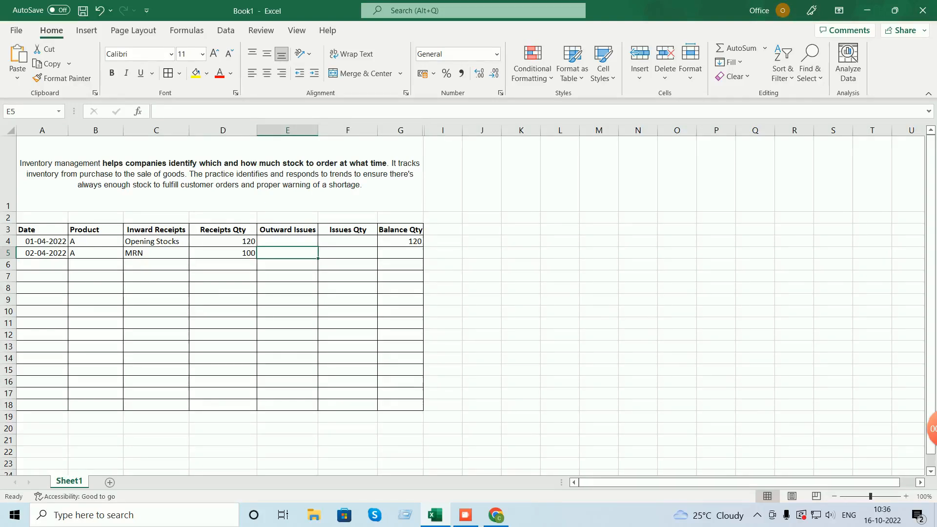
- Give G5 the running balance formula =+G4+D5, showing 220
click(400, 241)
click(400, 253)
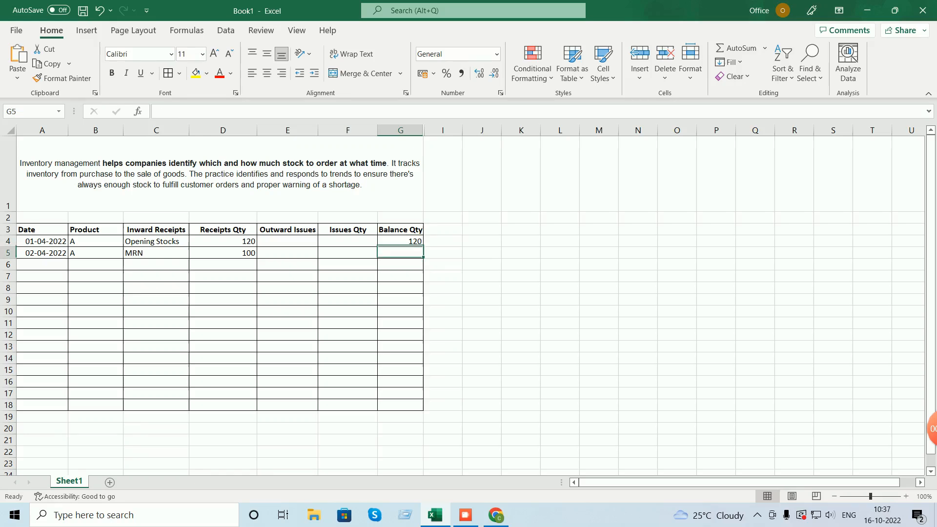
text(+)
key(Up)
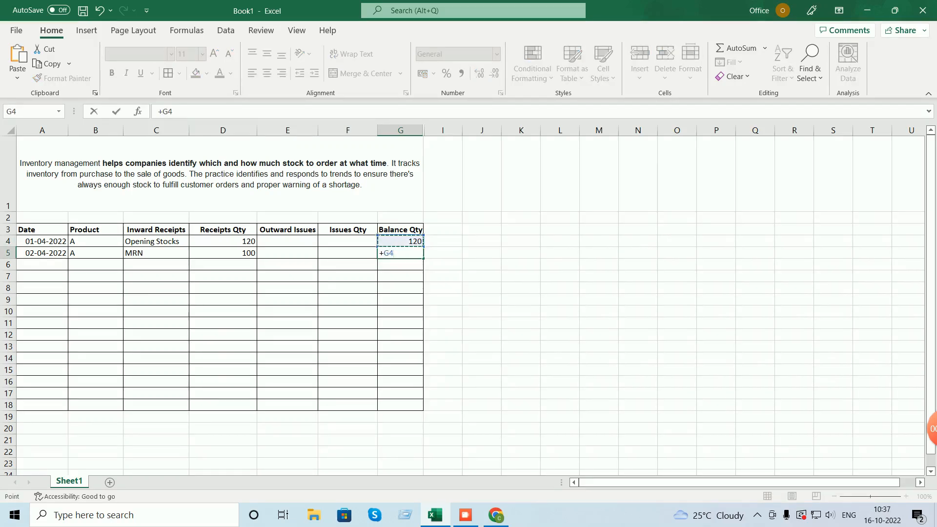
text(+)
key(Left)
key(Left)
key(Left)
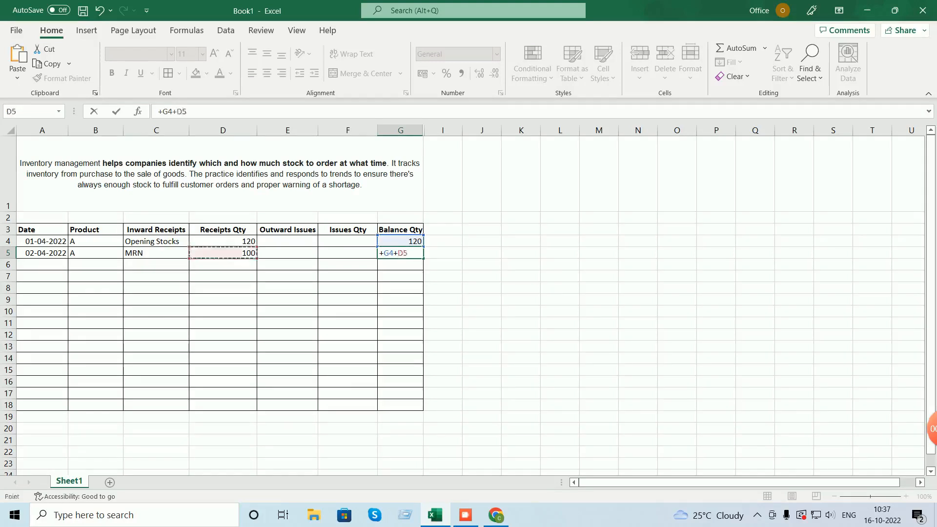
key(Return)
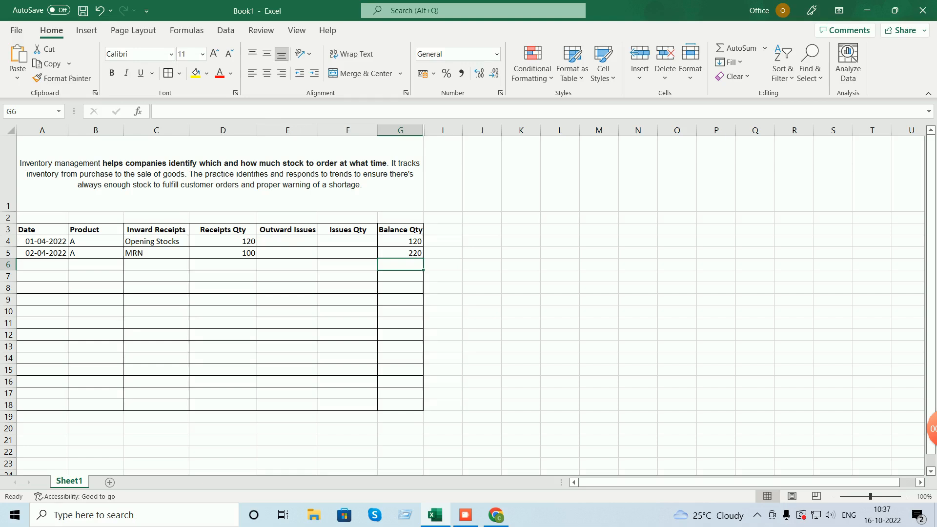
click(156, 265)
- Enter 'Receipt from production' in C6 and autofit column C to fit it
text(ISS)
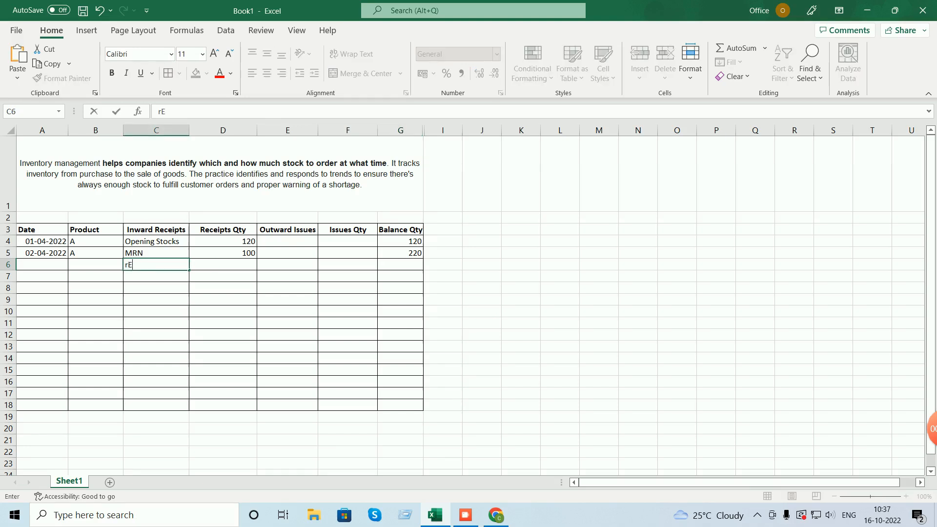
key(BackSpace)
key(BackSpace)
key(BackSpace)
text(RE)
key(BackSpace)
text(ece)
key(BackSpace)
text(eo)
key(BackSpace)
text(op)
key(BackSpace)
text(ipt from production)
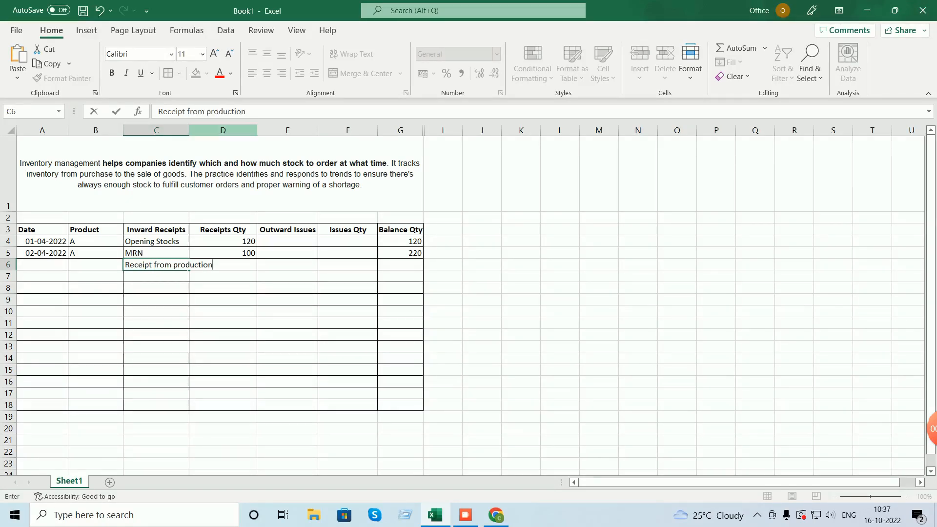
double_click(188, 130)
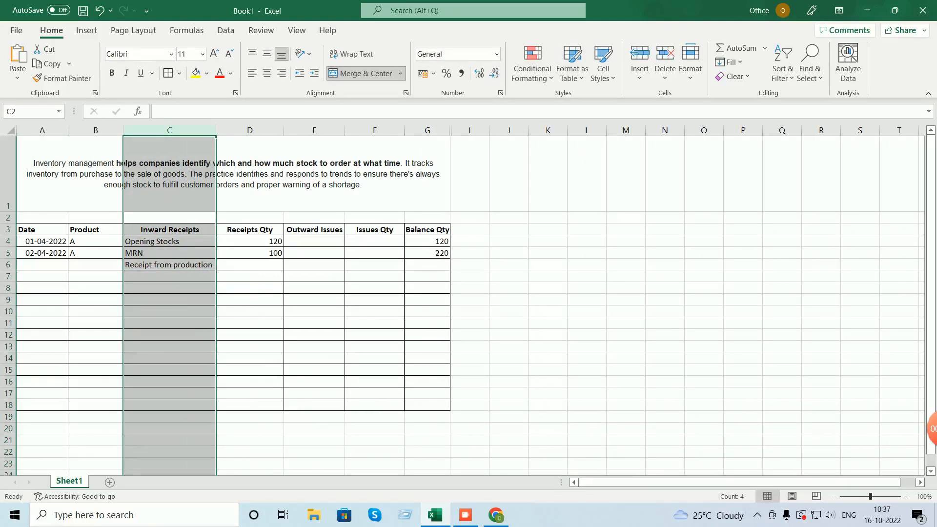
- Fill row 6 with product A, the 02-04-2022 date copied from A5, and quantity 50
click(96, 265)
text(A)
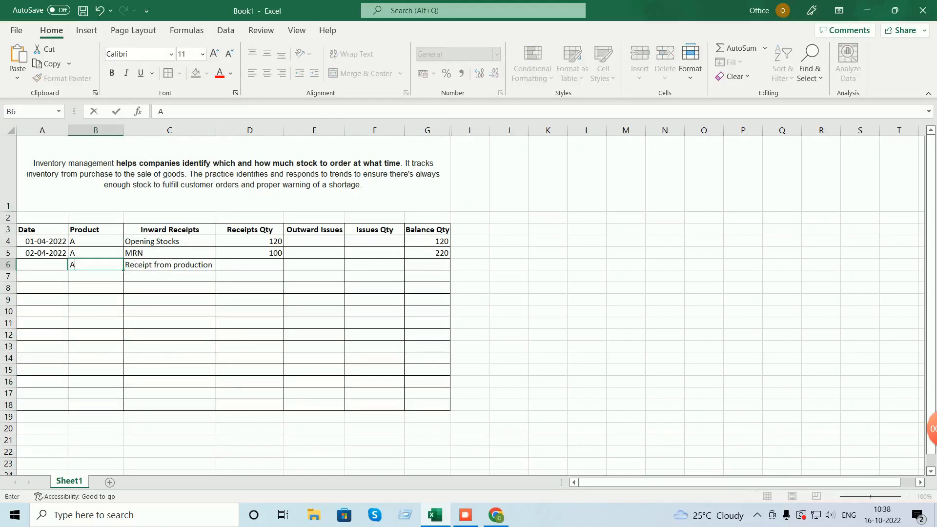
click(42, 253)
key(ctrl+c)
click(42, 265)
key(ctrl+v)
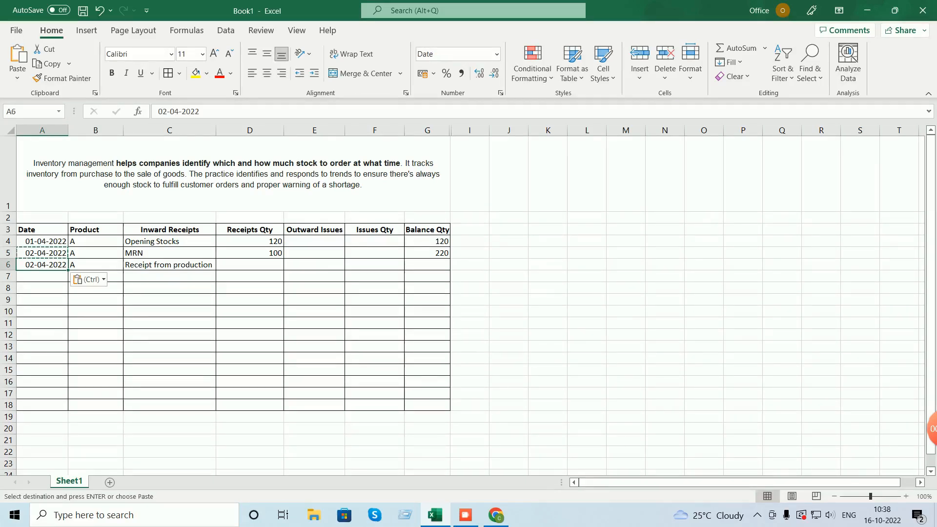
click(250, 265)
text(50)
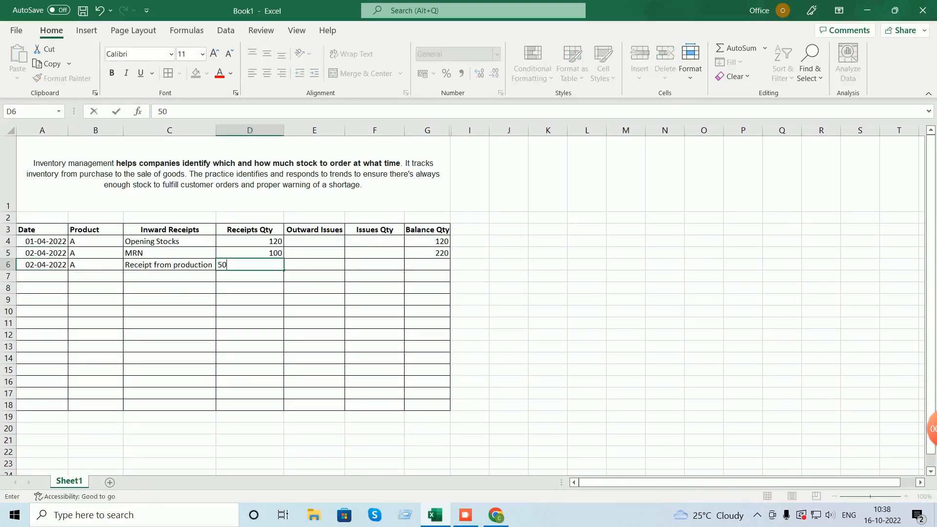
key(Tab)
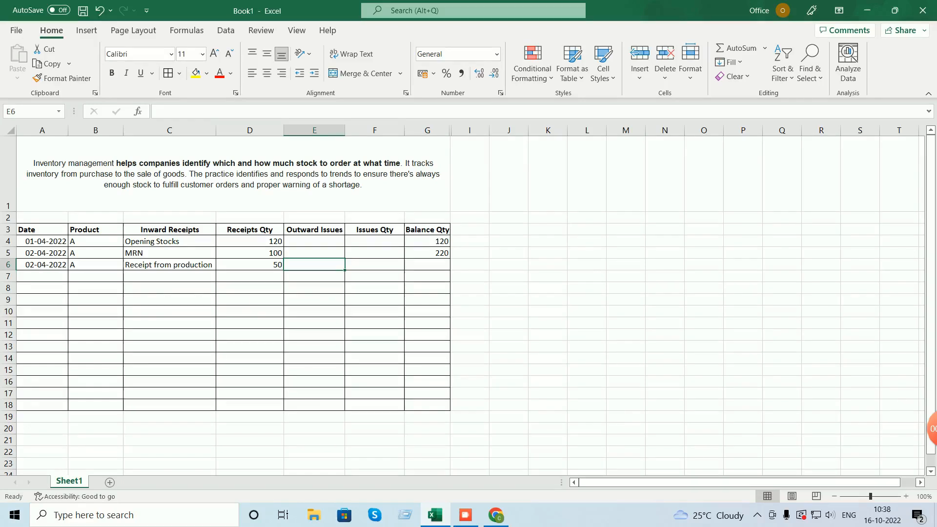
click(427, 265)
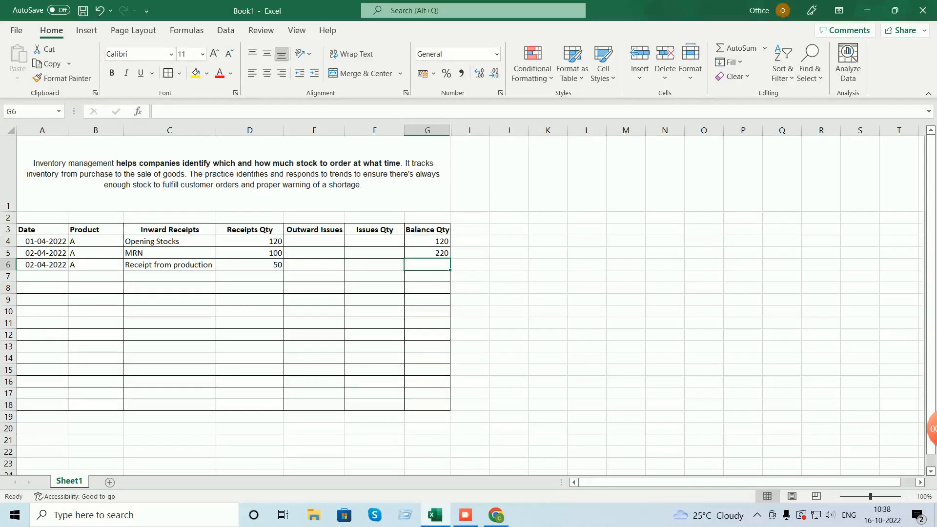
- Copy G5's running-balance formula into G6 so the balance reads 270
key(Up)
key(ctrl+c)
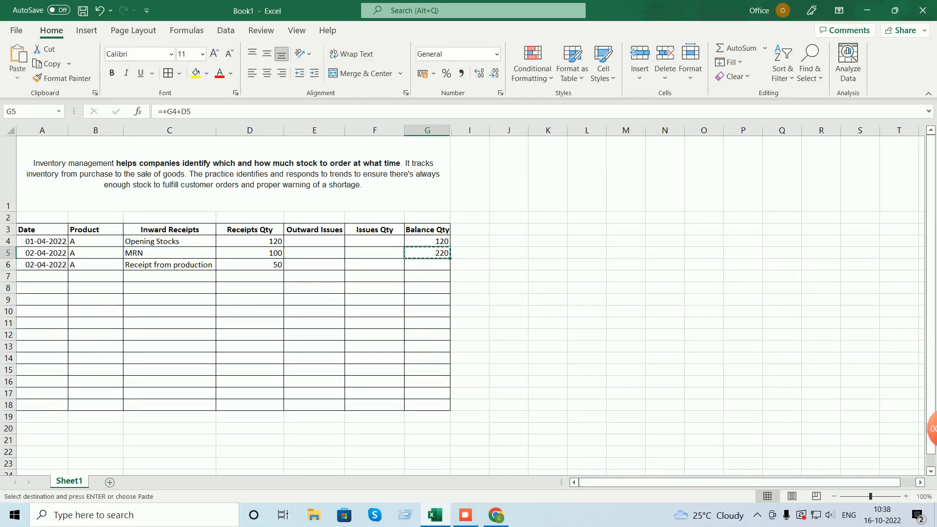
key(Down)
key(ctrl+v)
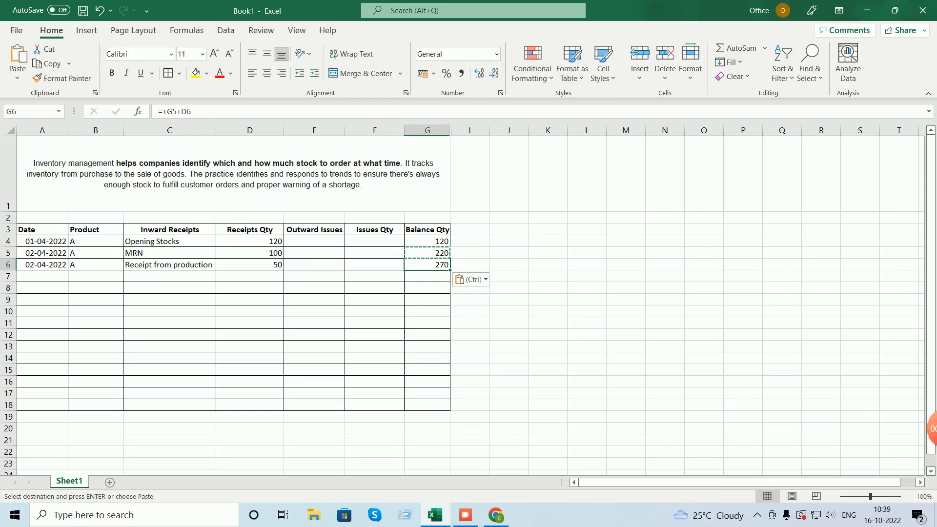
click(96, 276)
- Enter product A, Excess Of Stock and receipt quantity 1 in row 7
text(A)
key(Tab)
text(Excess Ofr)
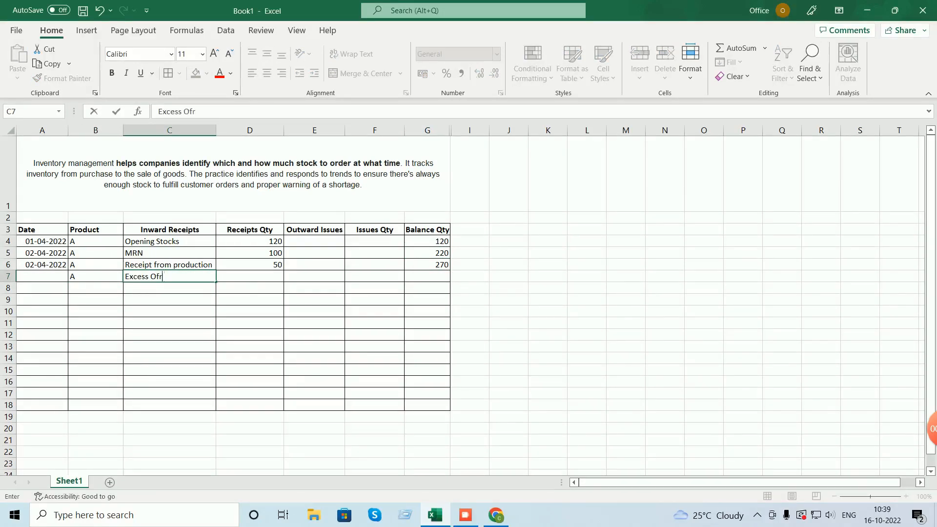
text( Stro)
key(BackSpace)
key(BackSpace)
key(Tab)
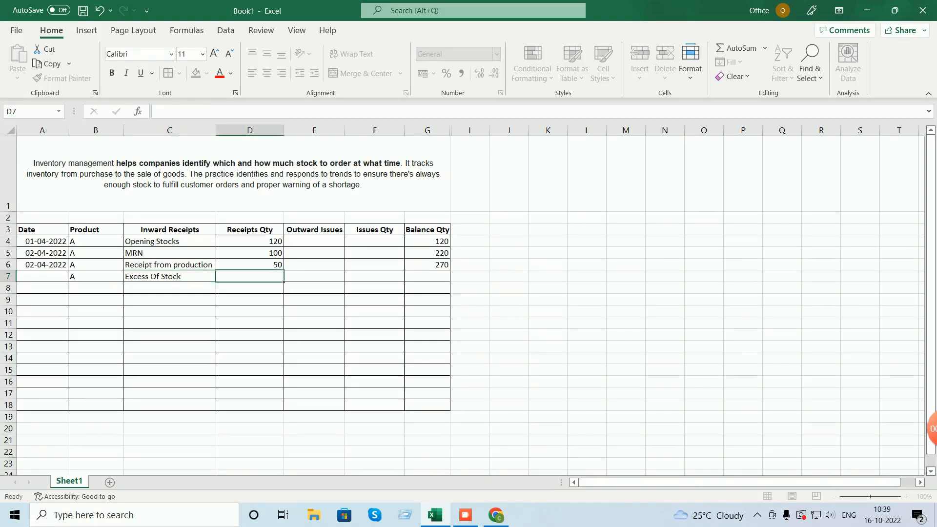
text(1)
key(Tab)
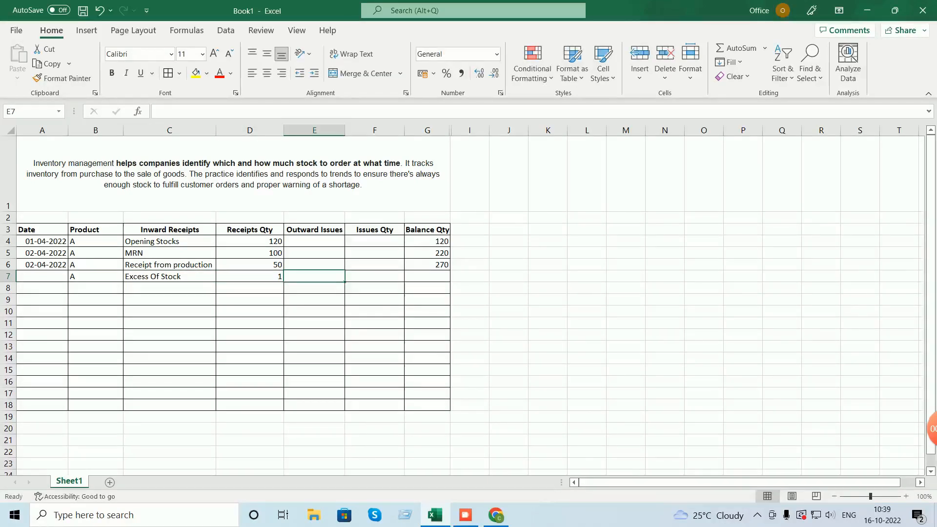
- Copy the balance formula from G6 to G7, bringing the balance to 271
click(427, 264)
key(ctrl+c)
key(Down)
key(ctrl+v)
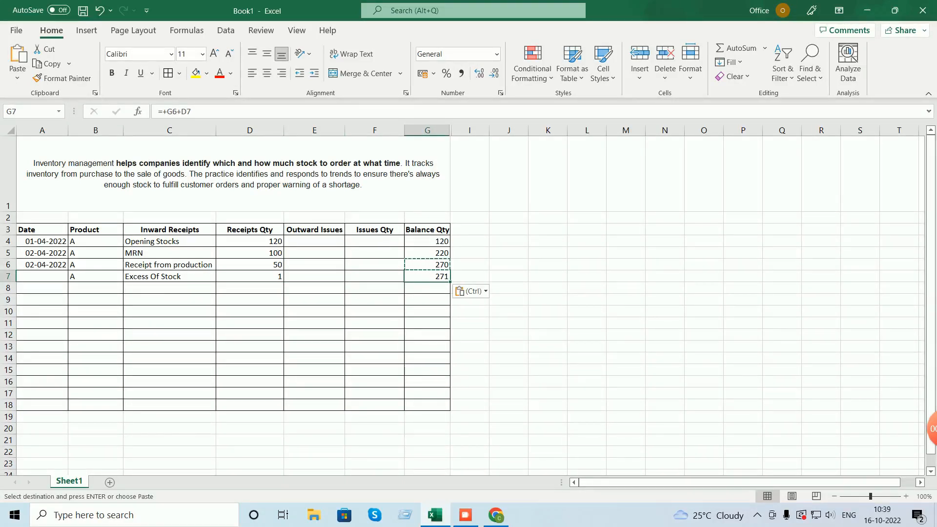
- Date row 7 as 30-04-2022 by pasting A6's date and changing the day to 30
click(42, 265)
key(ctrl+c)
key(Down)
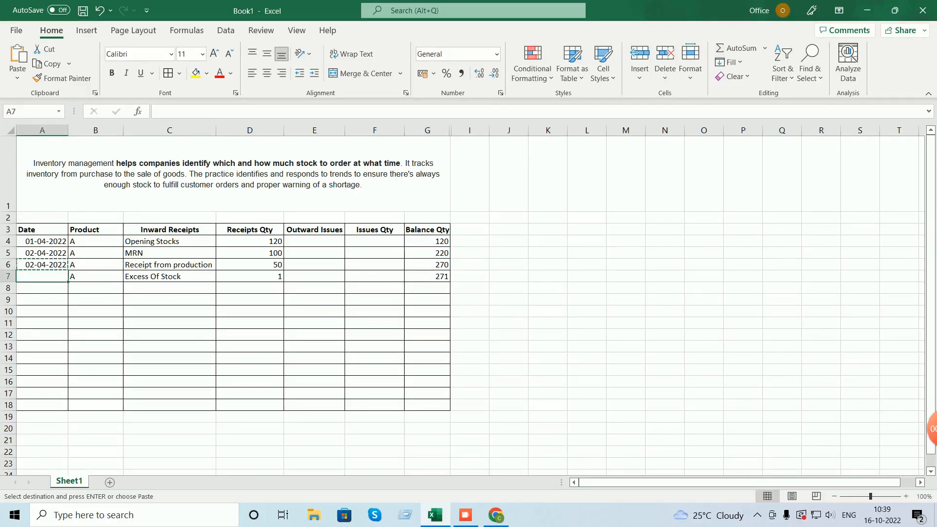
key(ctrl+v)
key(Escape)
double_click(164, 111)
text(30)
click(169, 289)
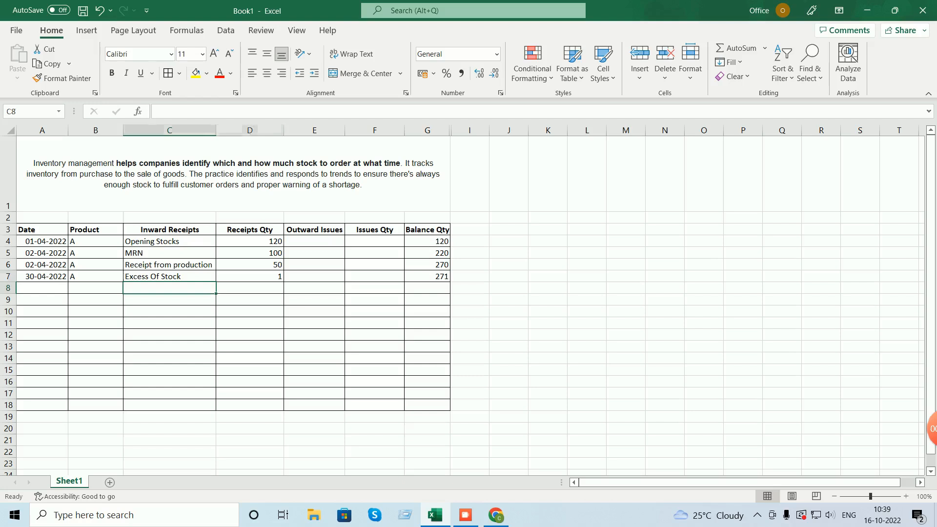
click(249, 277)
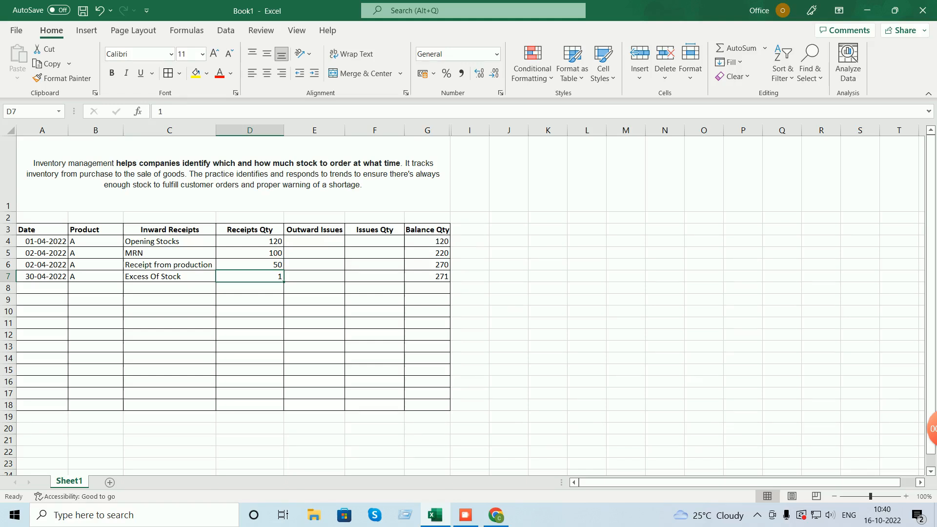
- Enter 'MRN - For Repairs or Services' in C8 and autofit column C
key(Return)
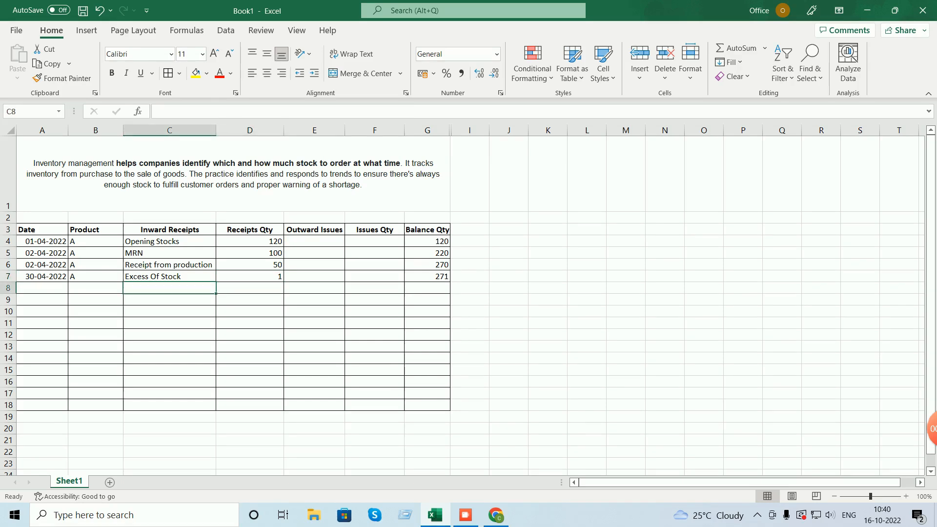
text(MRN)
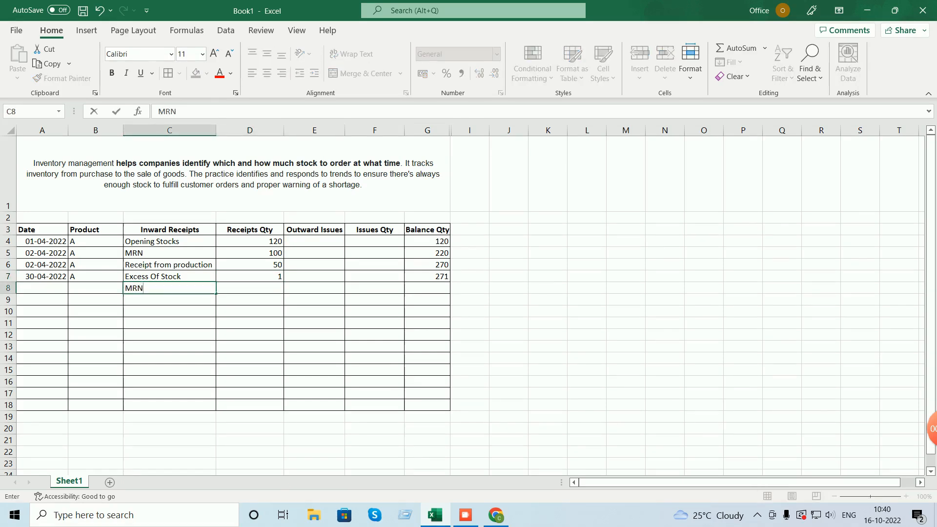
text( -)
text( For Repo)
text(r)
text(irs)
text( or Se)
text(rvices)
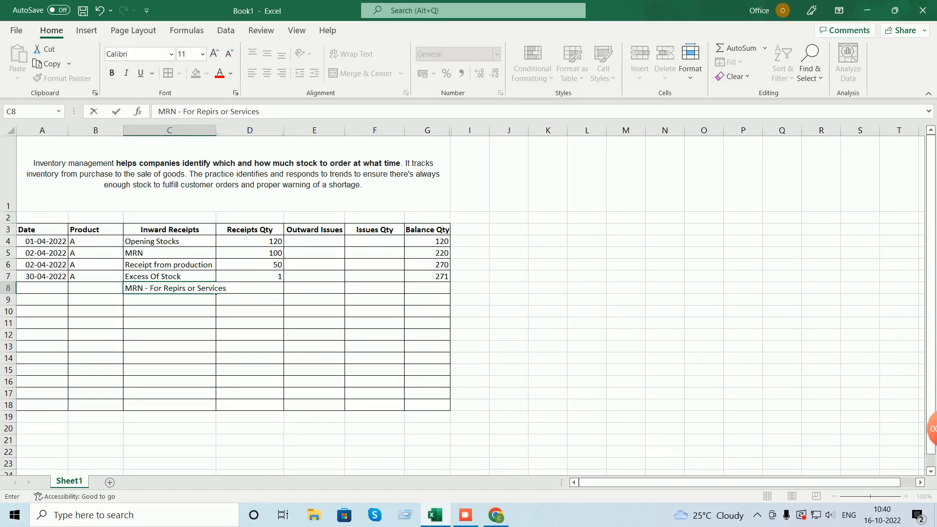
double_click(216, 130)
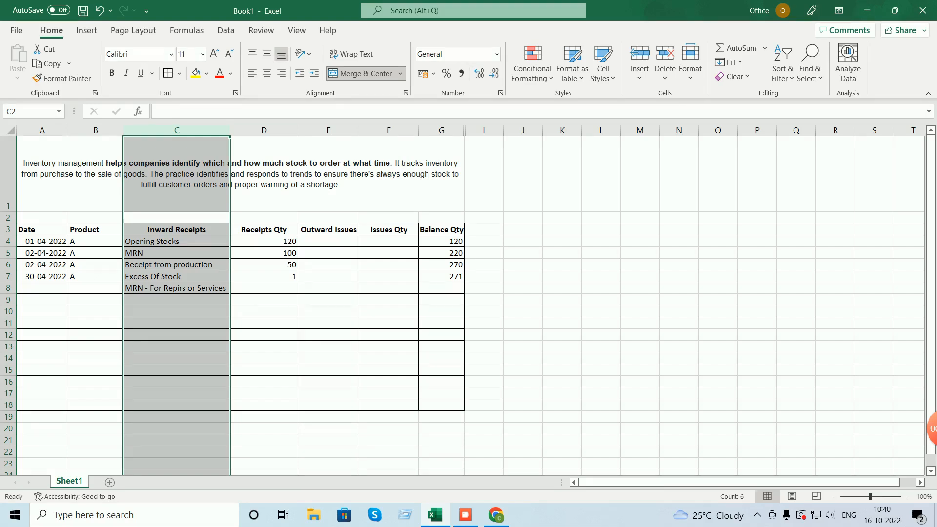
click(175, 288)
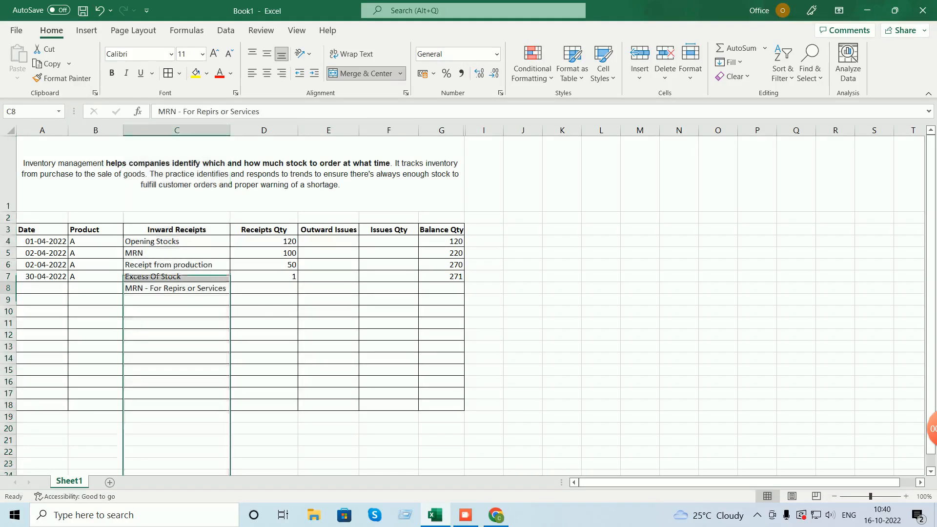
click(211, 111)
text(a)
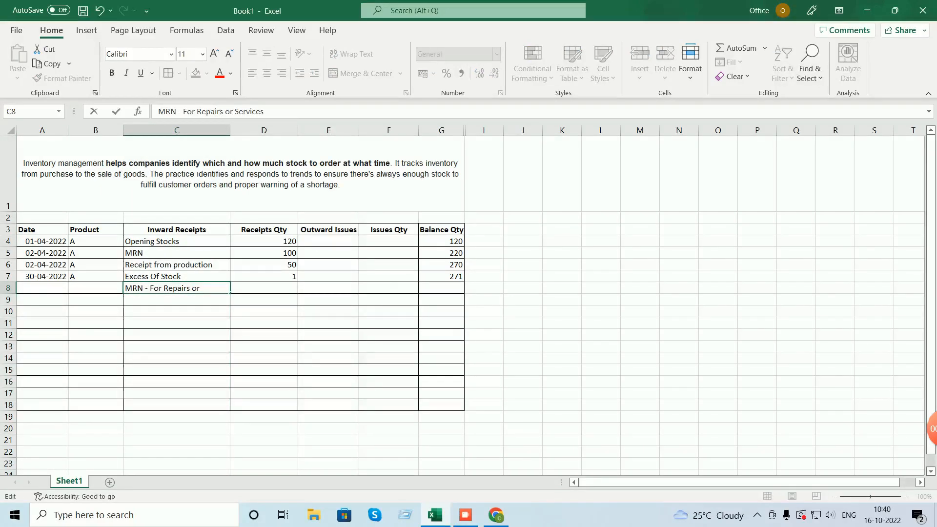
key(Tab)
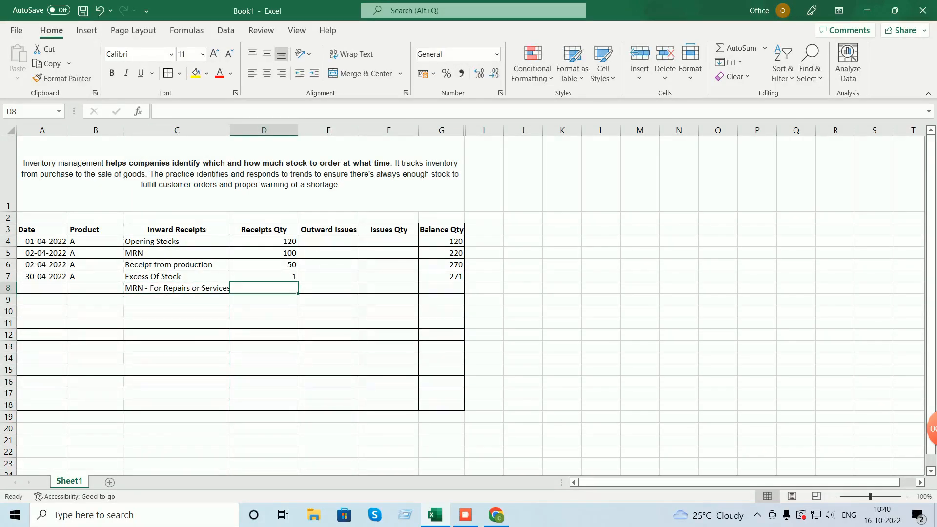
- Fill row 8 with date 30-04-2022, product A and receipt quantity 1
text(01-)
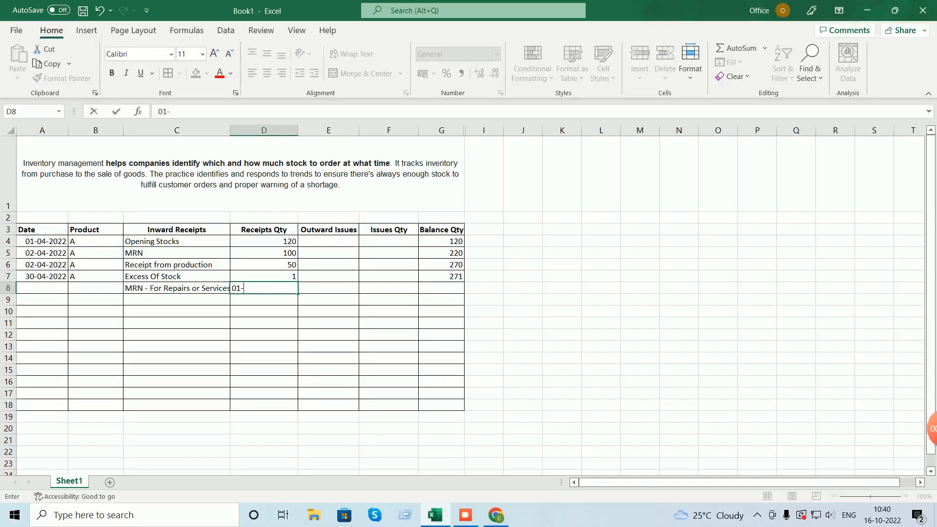
key(BackSpace)
key(BackSpace)
click(42, 288)
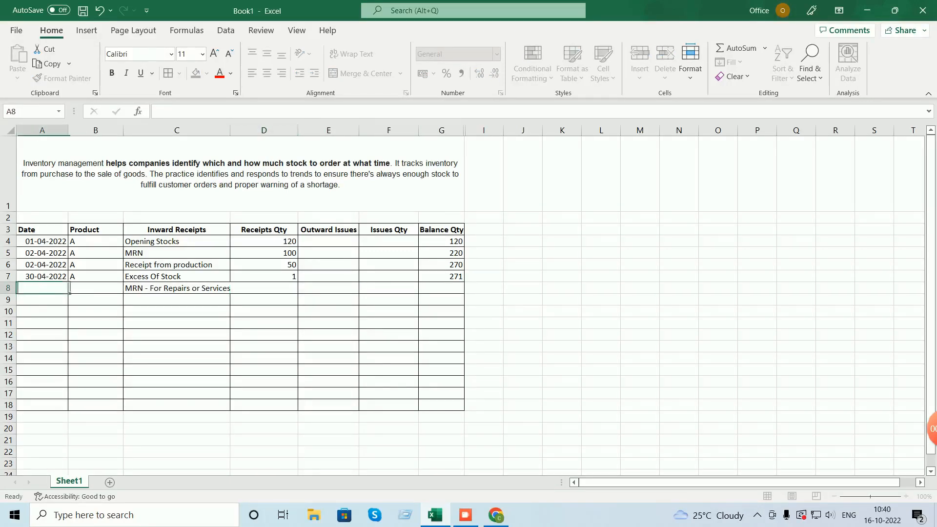
text(30-04-2022)
key(Return)
key(Up)
key(Right)
text(A)
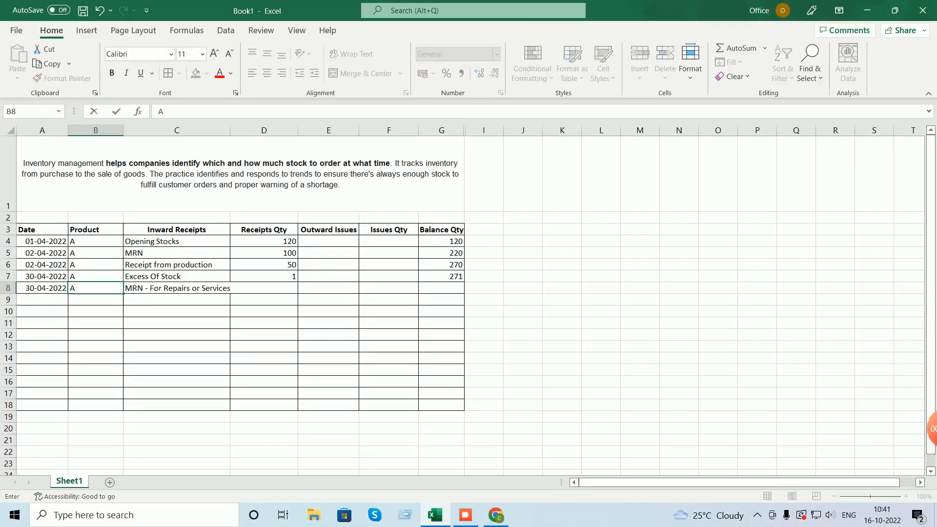
key(Right)
key(Right)
text(2)
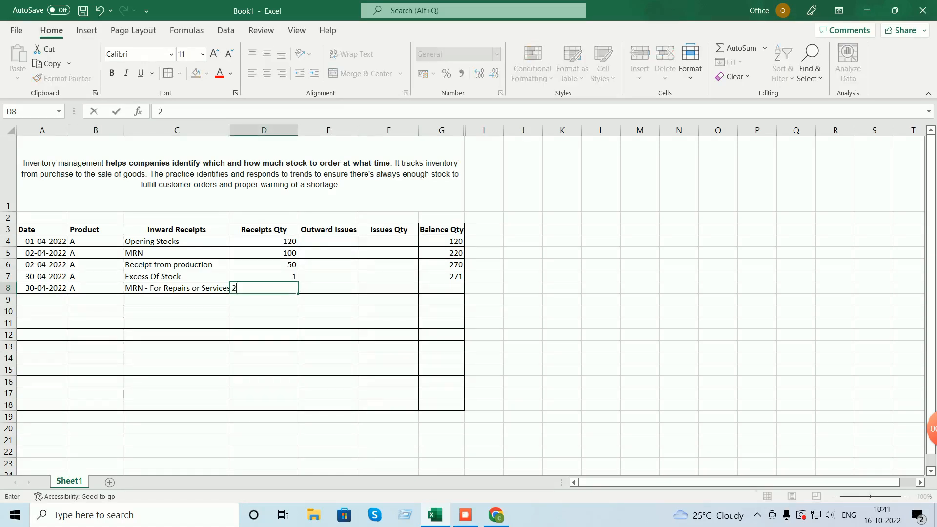
key(BackSpace)
text(1)
key(Right)
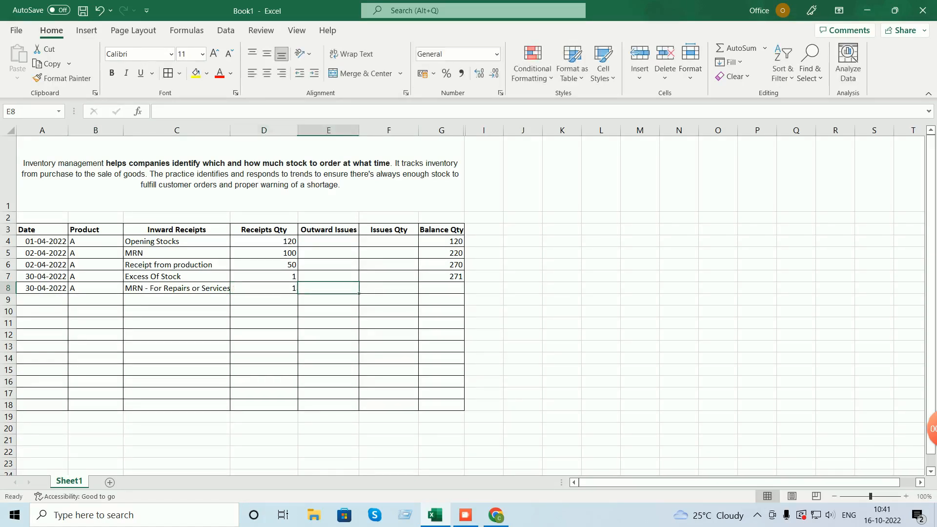
- Copy the balance formula from G7 to G8, giving a balance of 272
key(Right)
key(Right)
key(Up)
key(ctrl+c)
key(Down)
key(ctrl+v)
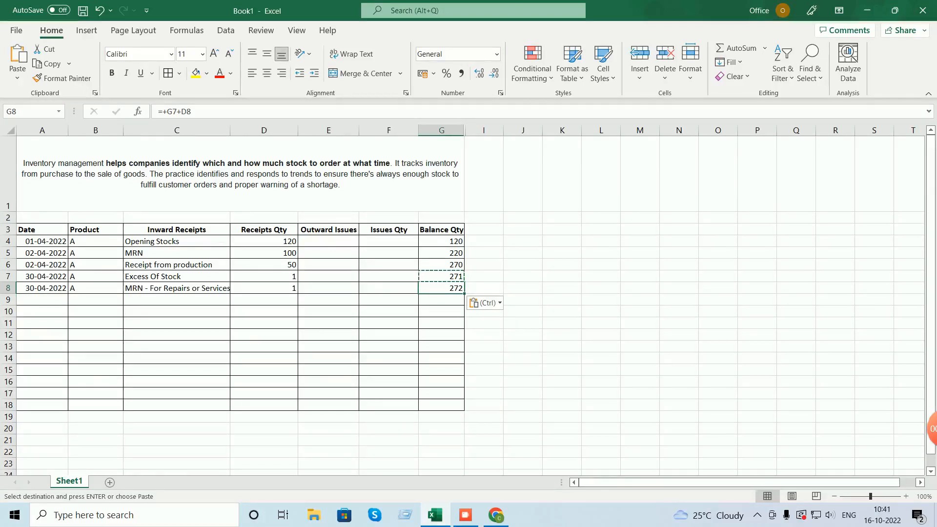
- Add a 'Warehouse' heading in I3 and autofit column I
click(484, 229)
text(Ware)
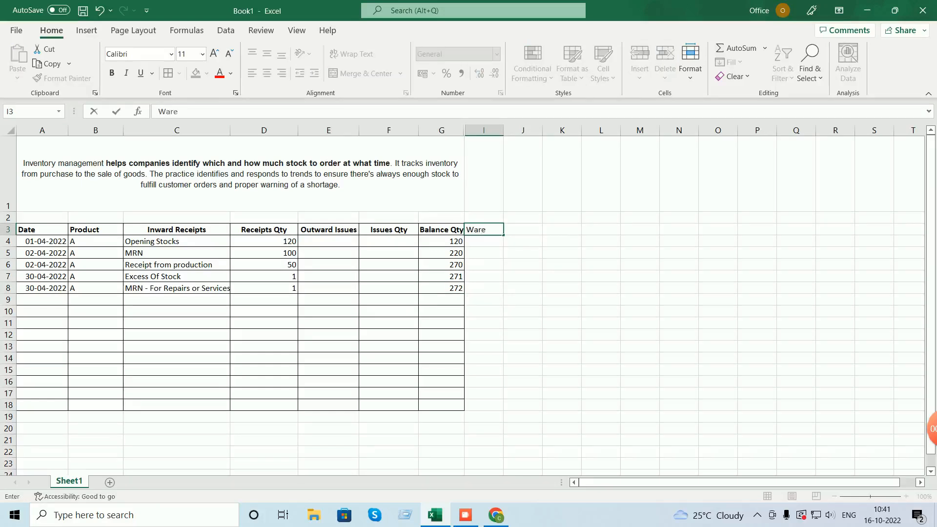
text(houy)
text(s)
key(BackSpace)
key(BackSpace)
key(BackSpace)
text(use)
click(484, 252)
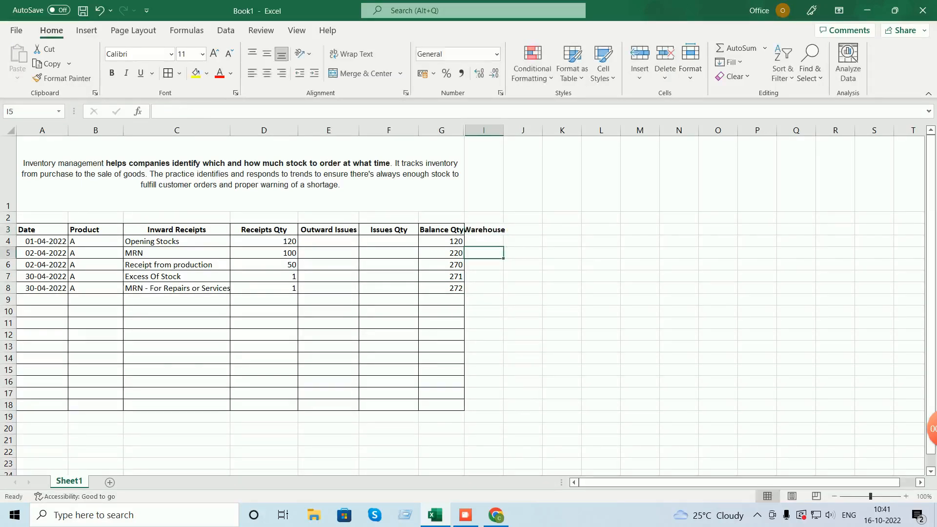
double_click(504, 130)
- Enter Main WH in I4 and copy it down through I7
click(487, 242)
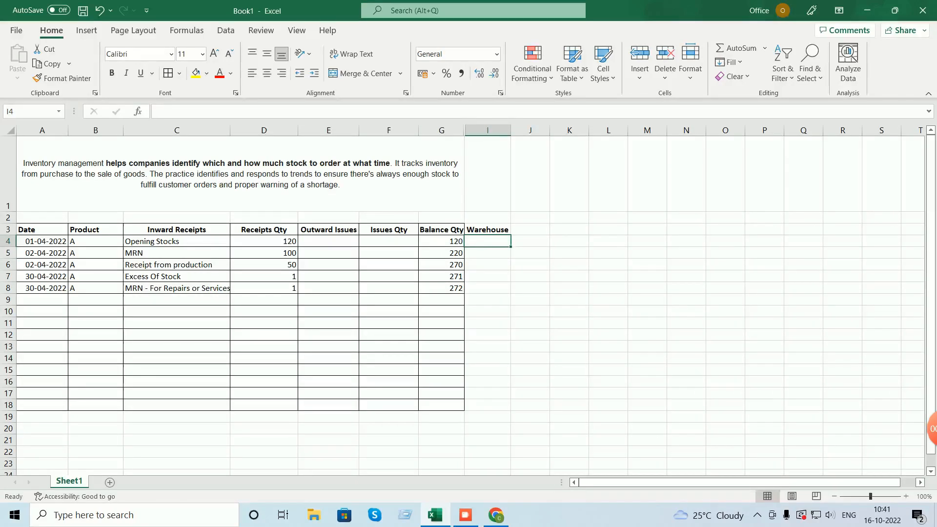
text(Main)
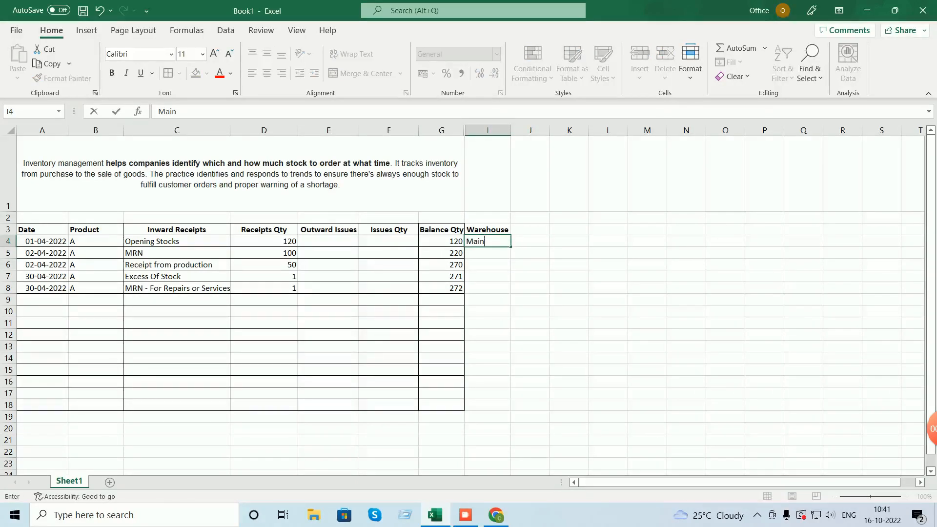
key(Return)
key(Up)
key(F2)
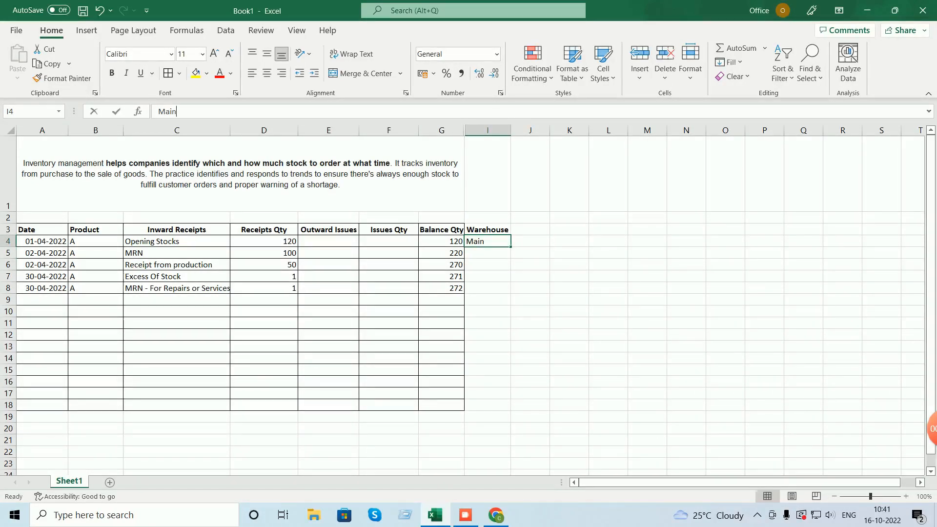
text(WH)
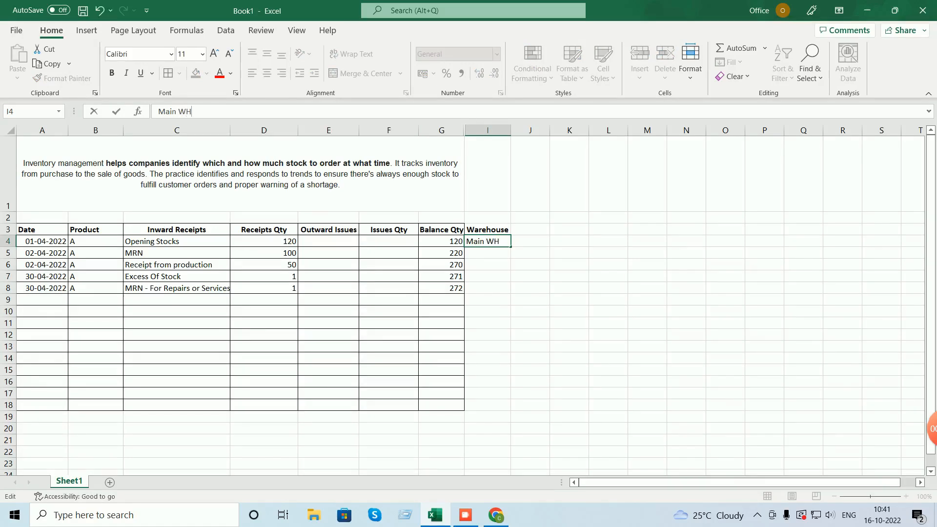
key(Return)
key(Up)
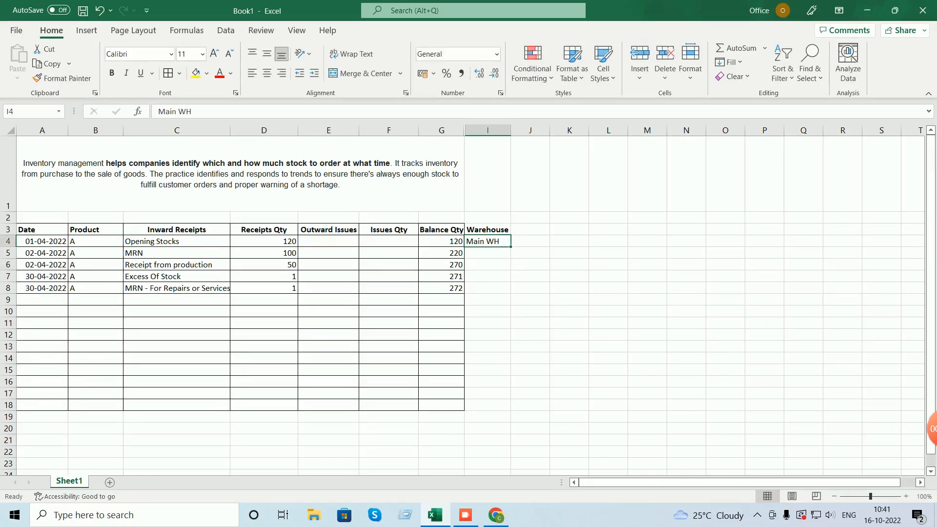
key(ctrl+c)
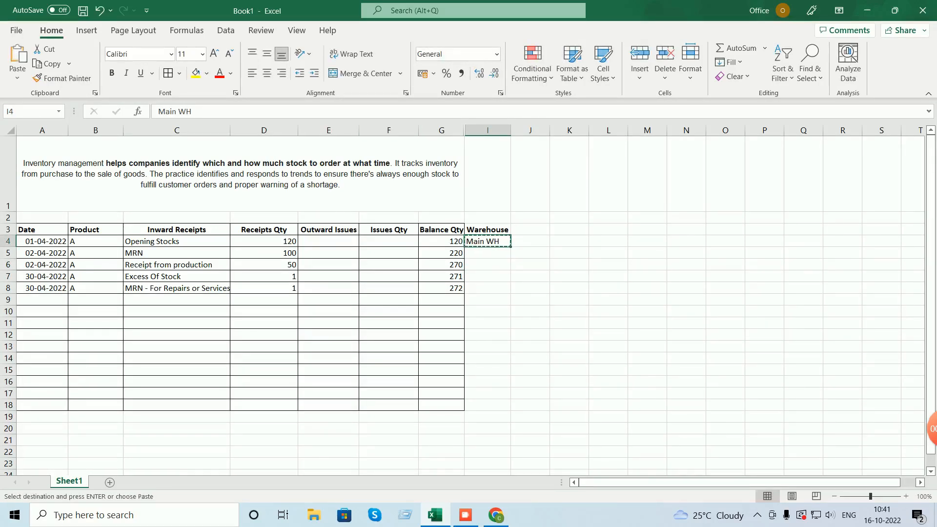
key(Down)
key(shift+Down)
key(shift+Down)
key(ctrl+v)
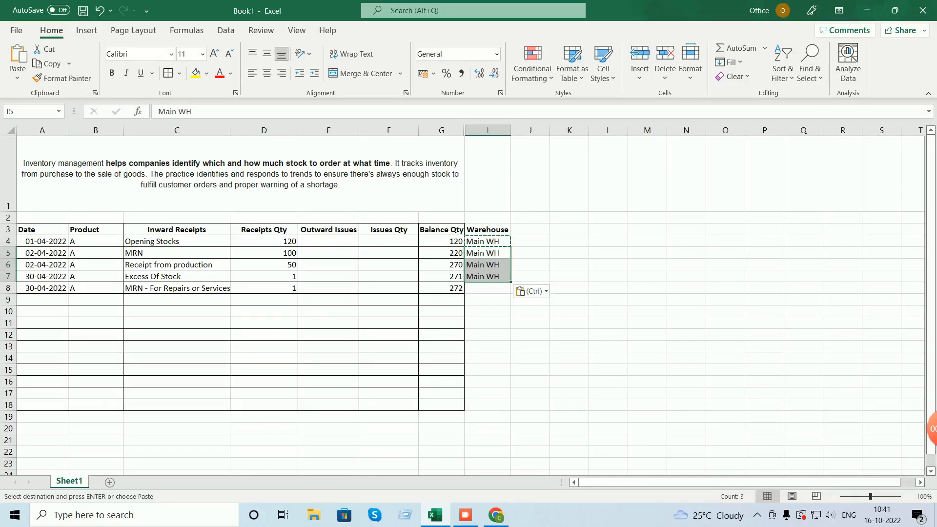
- Enter 'Repair - WH' in I8 and extend the table borders over A3:I18
key(Down)
key(Down)
key(Down)
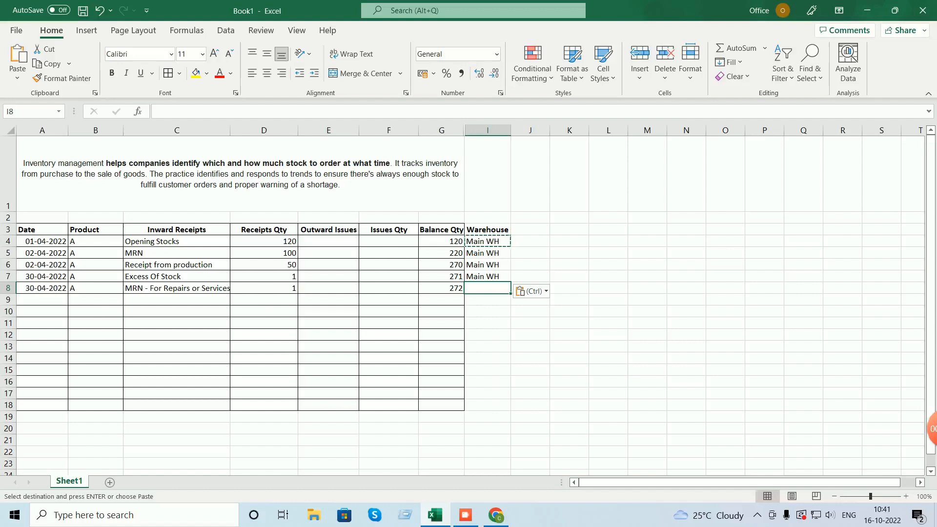
text(R)
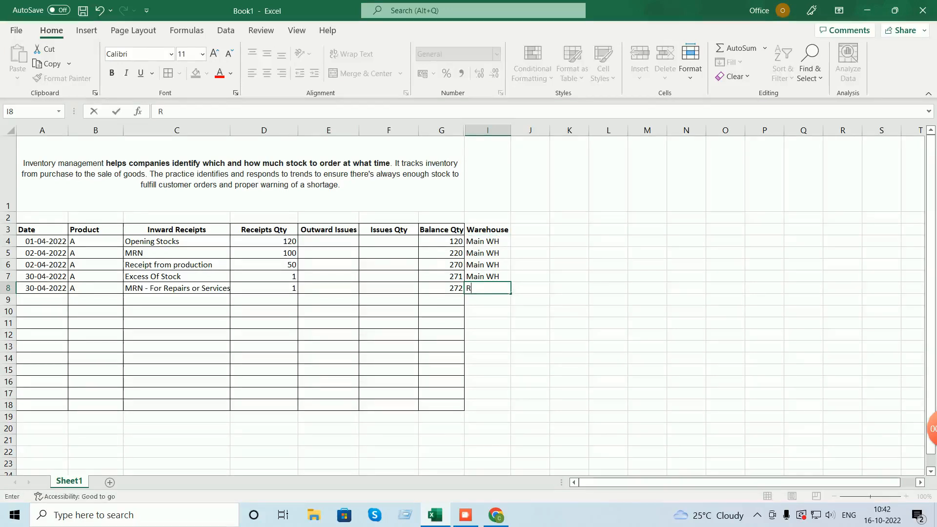
text(epair)
text( - )
text(WH)
key(Return)
drag(487, 405, 42, 230)
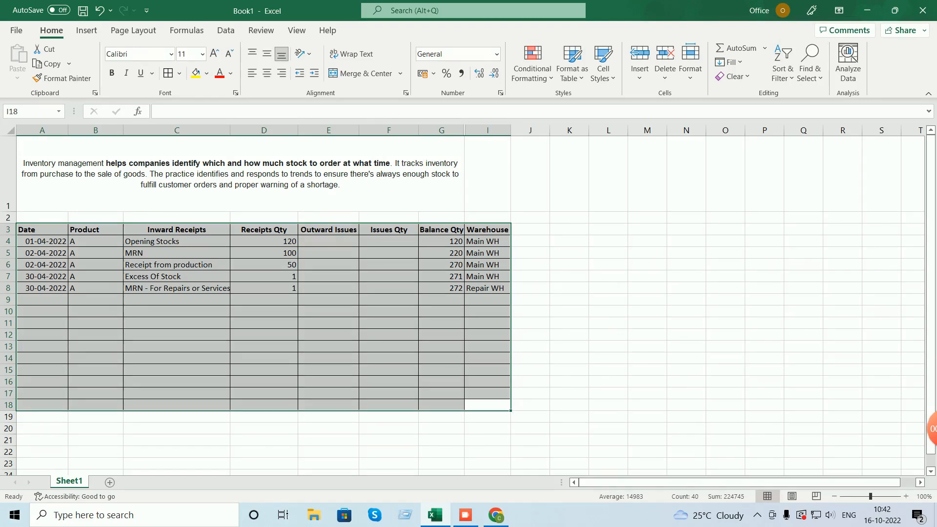
click(177, 323)
- Label row 9's description as Stock Transfers
click(177, 299)
text(Stoc)
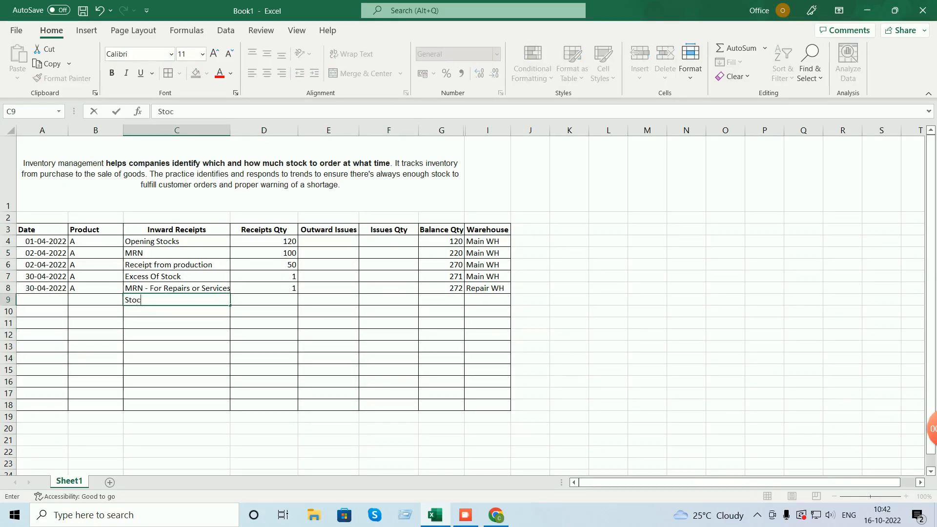
text(k Transfers)
click(42, 300)
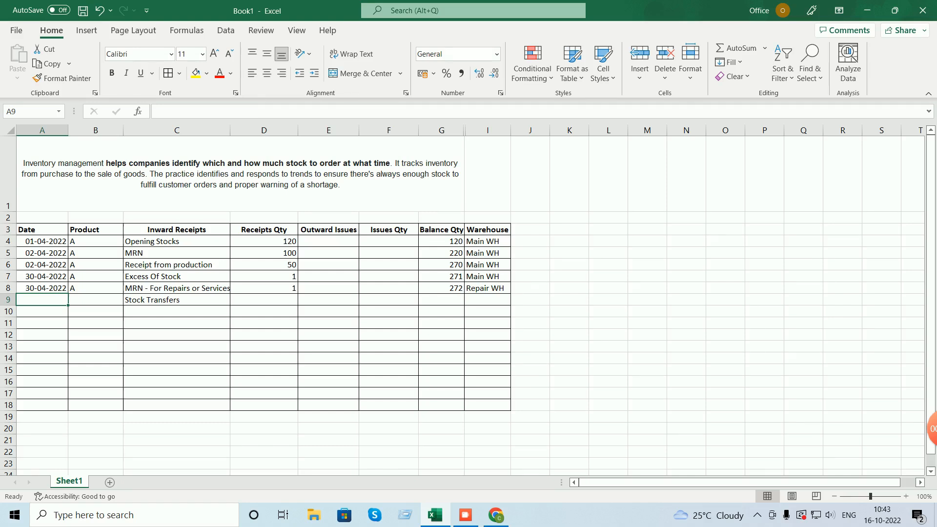
- Add a 'To Warehouse' heading in J3 and autofit column J
click(530, 229)
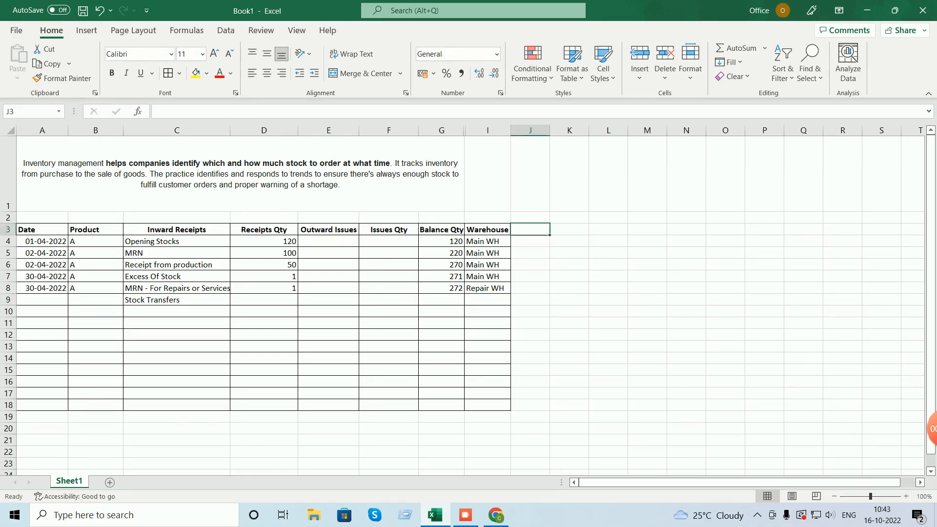
text(T)
key(BackSpace)
text(o Wa)
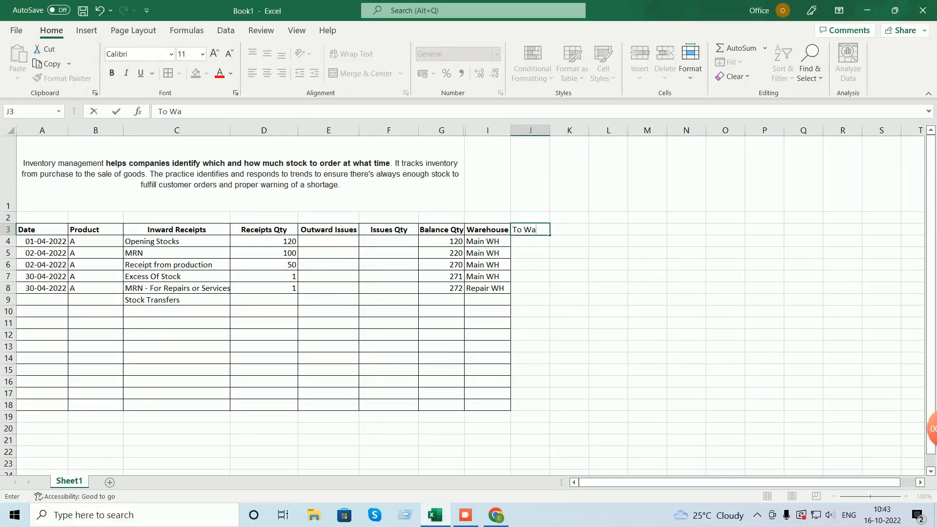
text(hre)
key(BackSpace)
key(BackSpace)
text(ehouse)
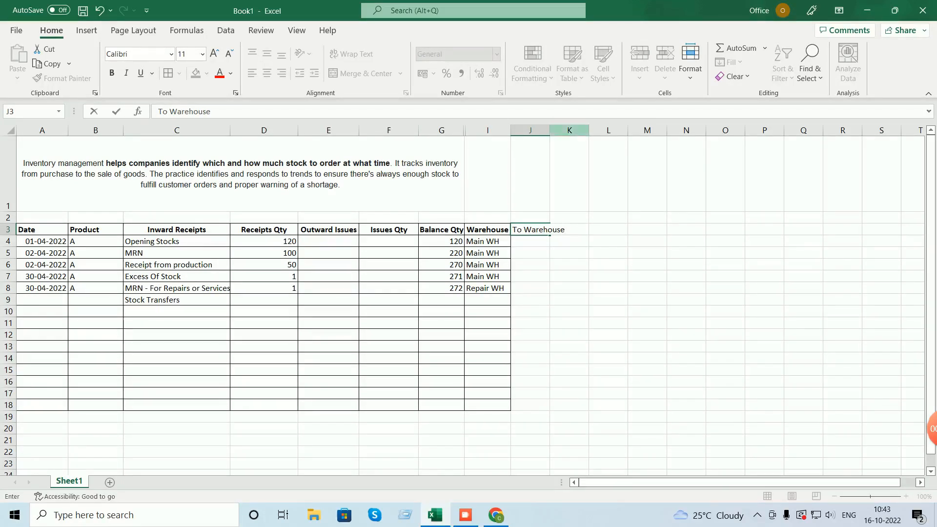
double_click(551, 130)
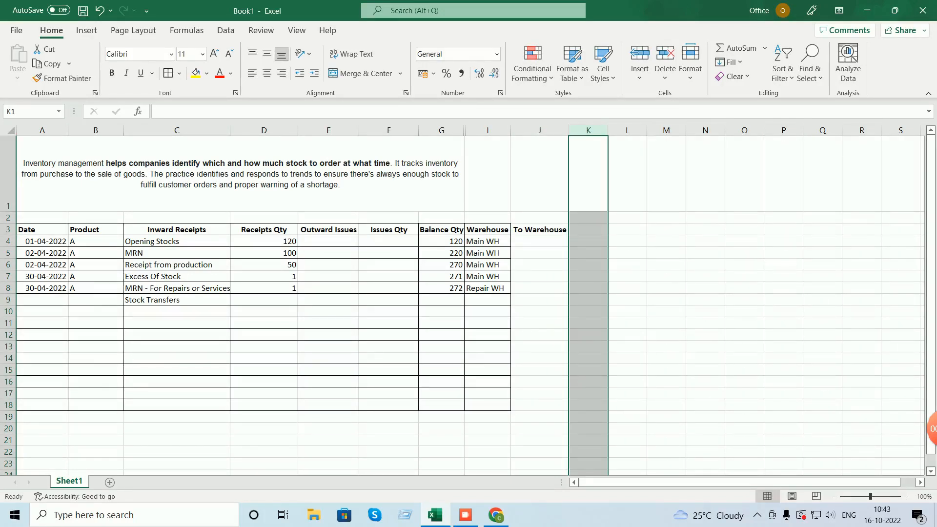
- Fill row 9 with 2 received, date 30-04-2022 and product A
click(264, 299)
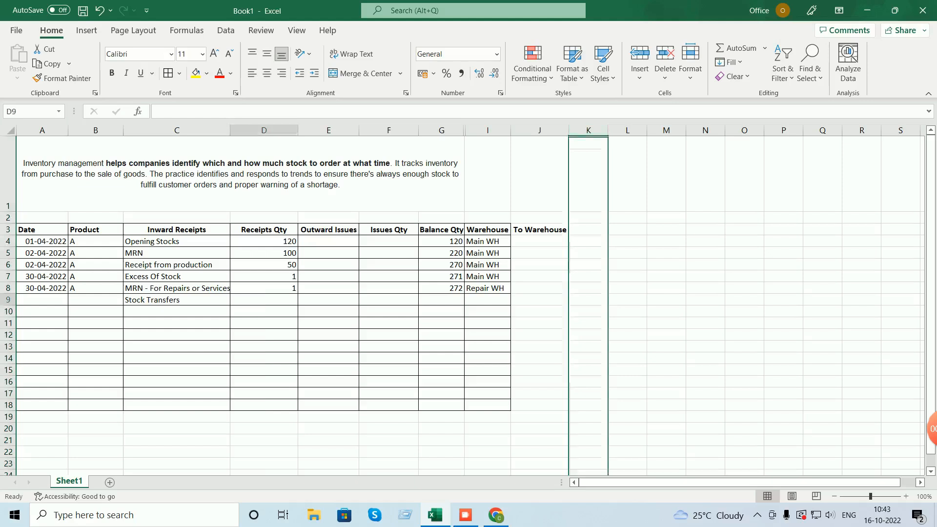
text(1)
key(Right)
key(Right)
key(Right)
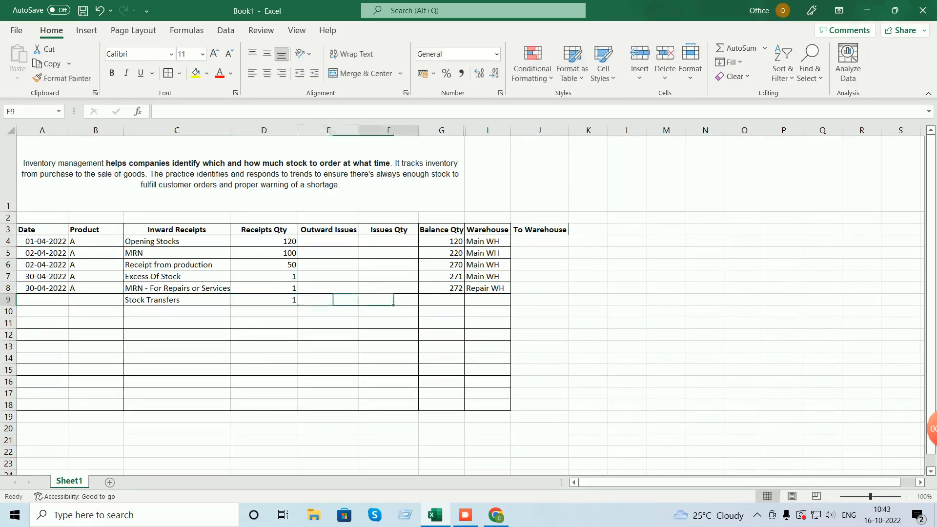
click(264, 300)
text(2)
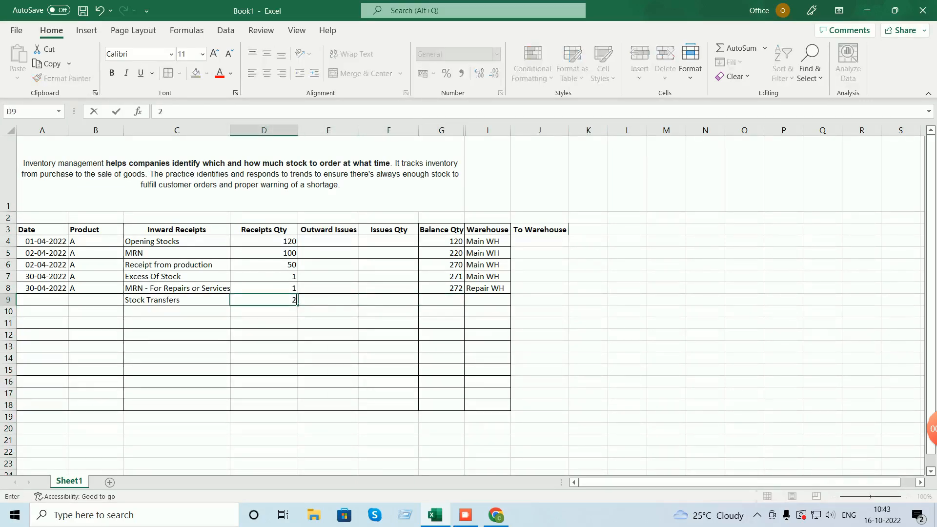
key(Right)
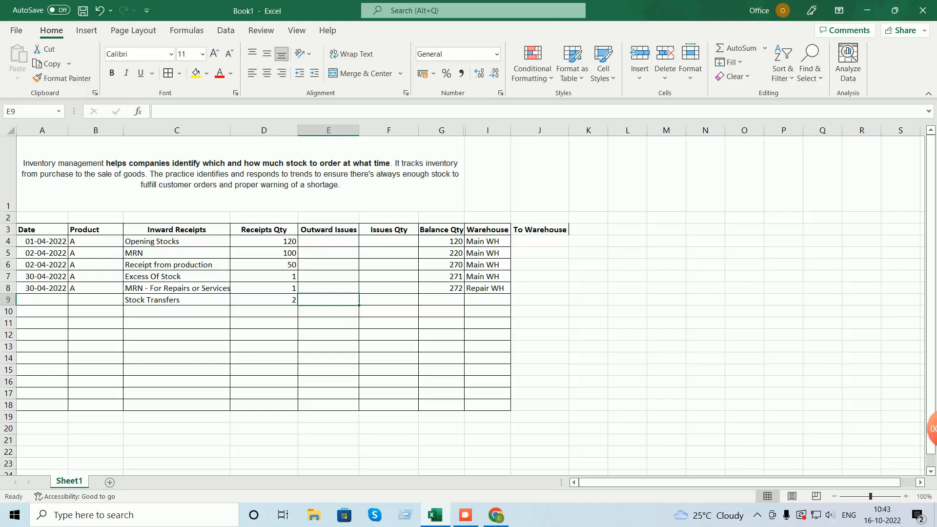
click(42, 299)
text(30)
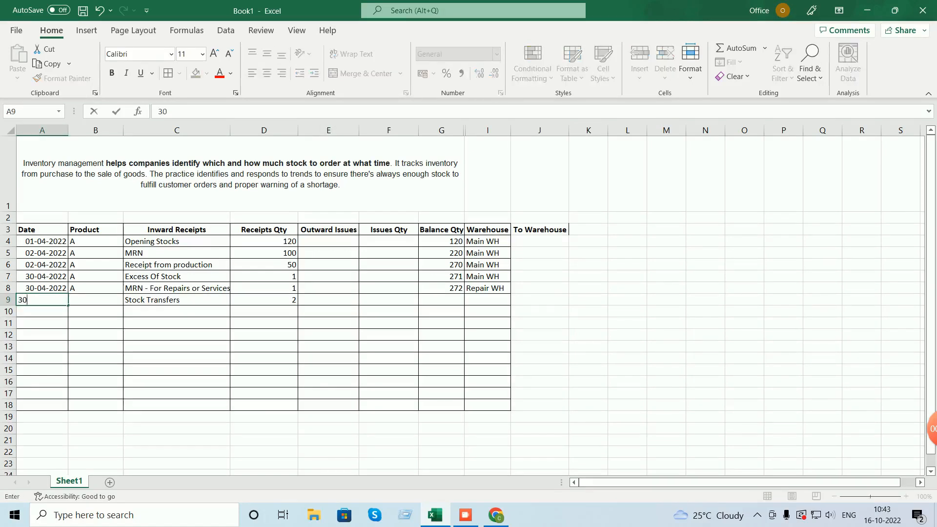
text(-04-2022)
key(Return)
key(Up)
key(Right)
text(A)
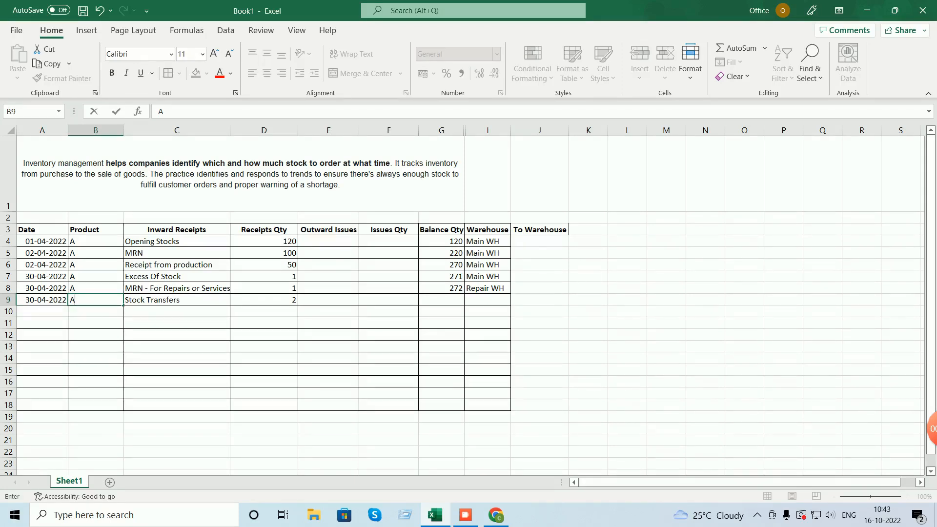
- Copy row 8's running-balance formula into G9, giving a balance of 274
click(441, 288)
key(ctrl+c)
key(Down)
key(ctrl+v)
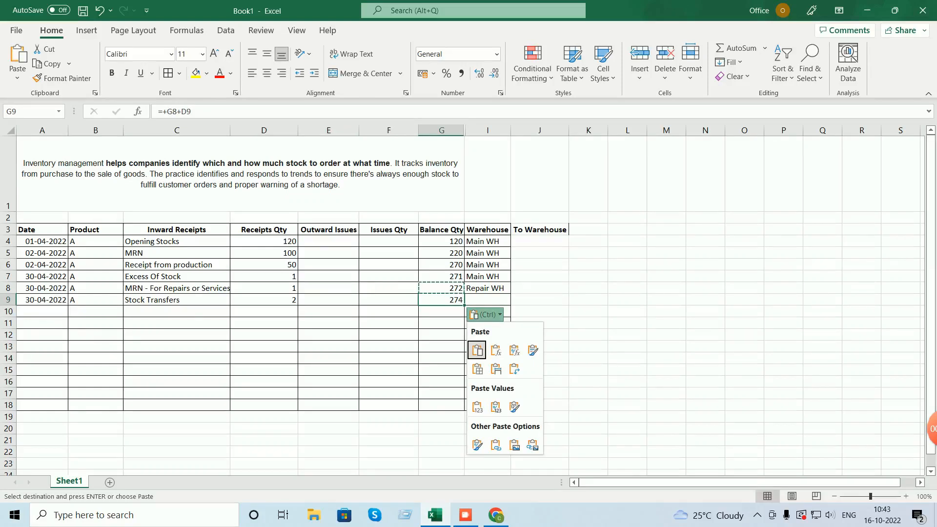
key(Escape)
- Start entering Location2 WH as row 9's warehouse
key(Right)
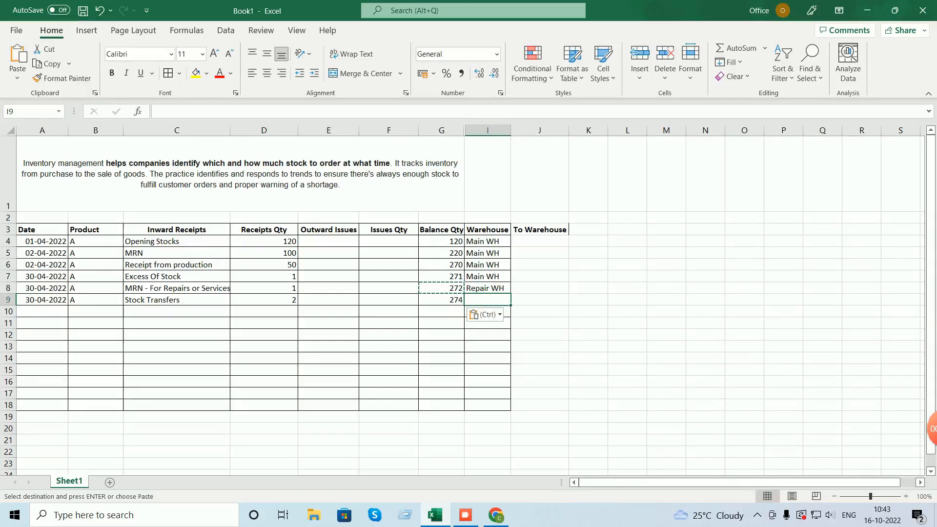
text(ML)
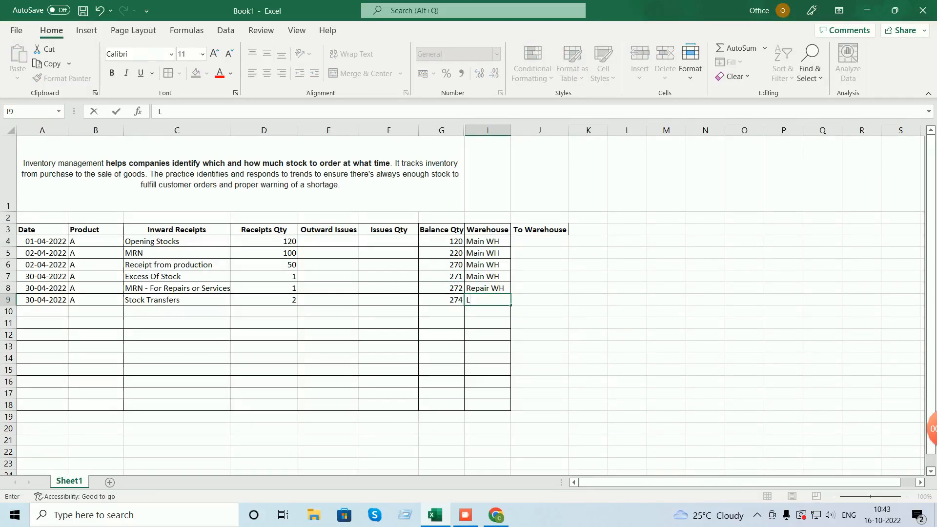
key(BackSpace)
text(W)
key(BackSpace)
text(Location2 WJ)
- Correct the warehouse to Location2 WH and autofit the Warehouse column
key(BackSpace)
text(H)
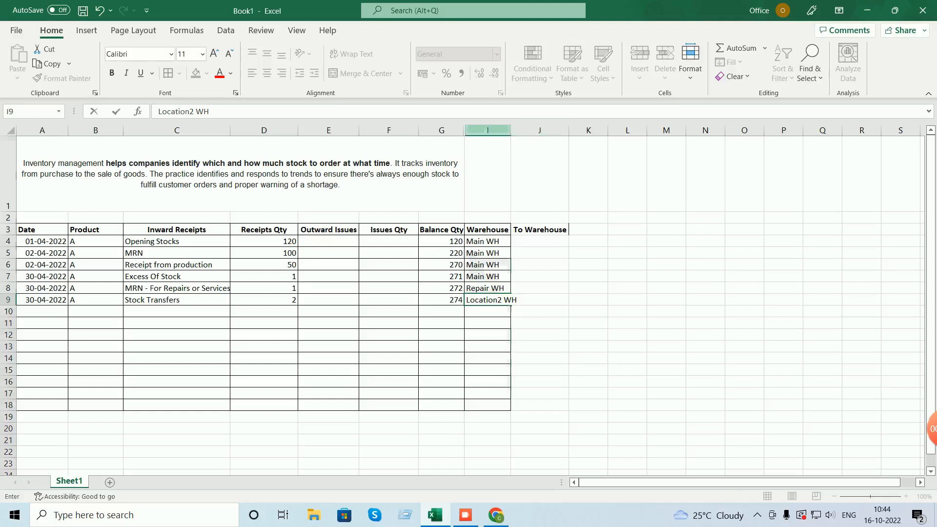
double_click(511, 131)
- Enter Main WH as row 9's To Warehouse destination
click(549, 300)
text(Main)
text( A)
key(BackSpace)
text(WH)
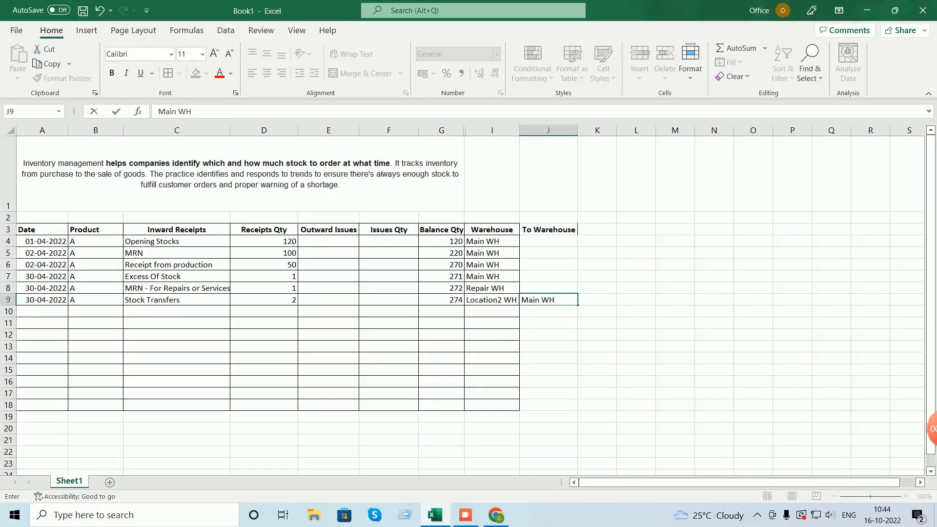
click(388, 324)
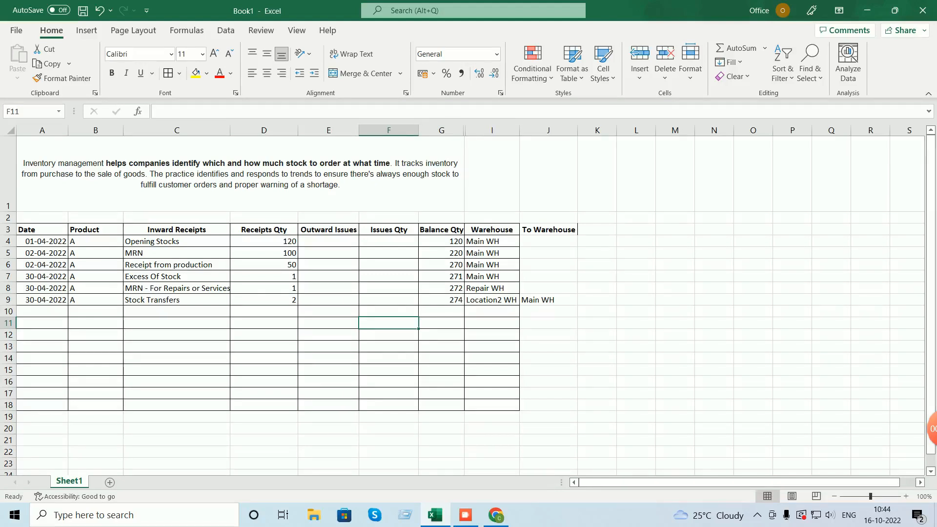
click(442, 300)
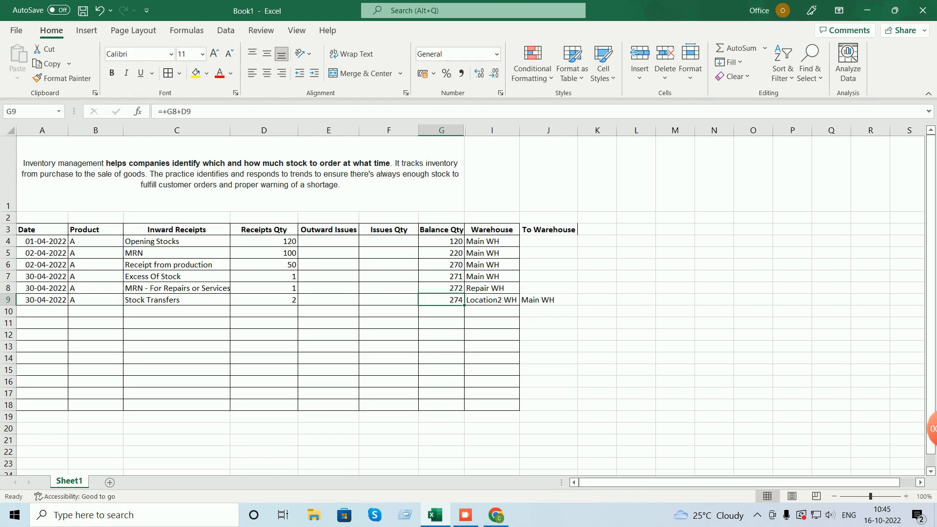
- Fill row 10 with date 30-04-2022, product A and description Delivery Note
click(42, 311)
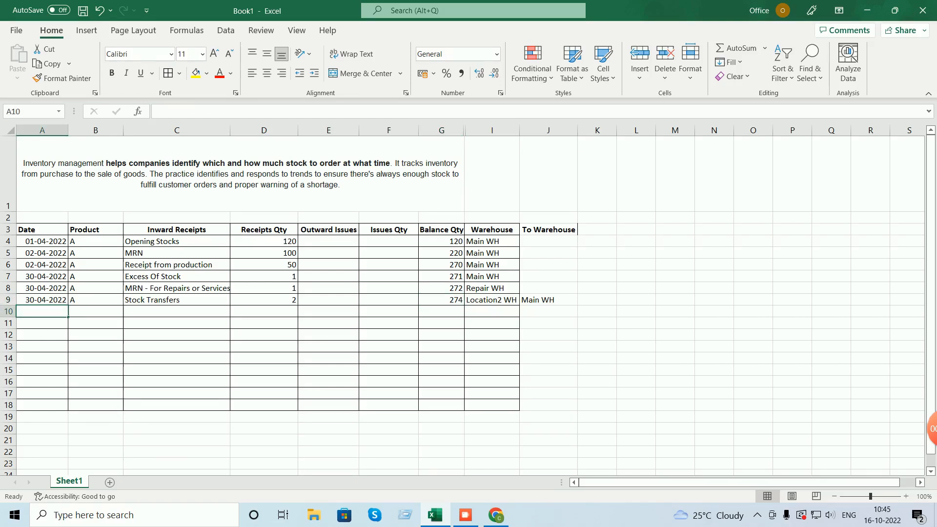
text(30-)
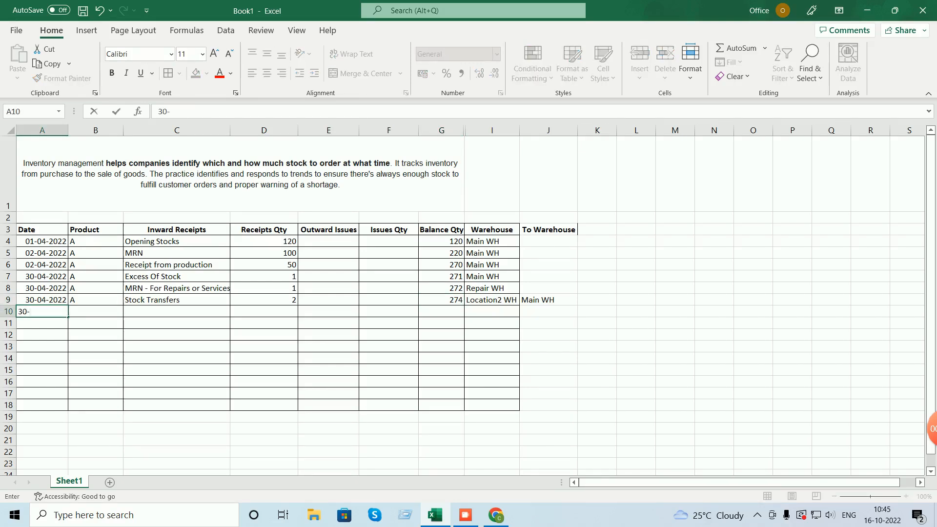
text(04-2022)
key(Return)
key(Up)
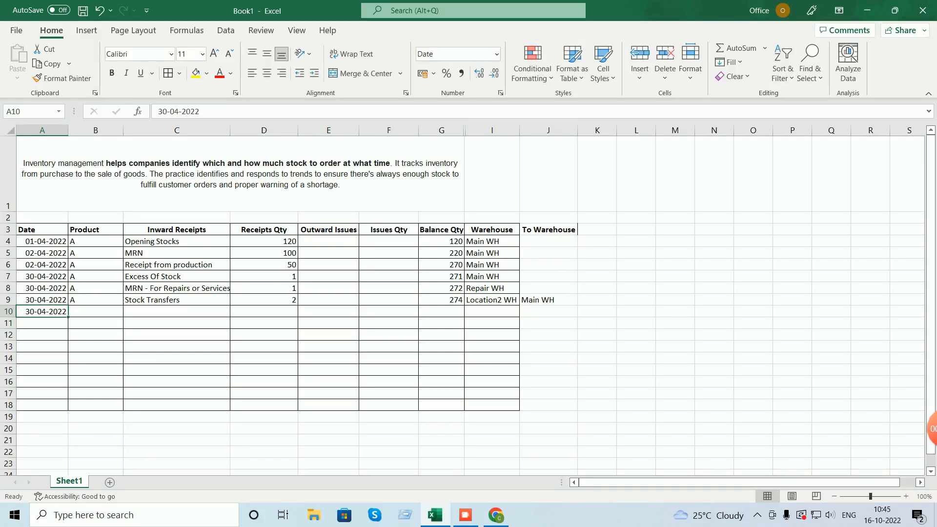
key(Right)
text(A)
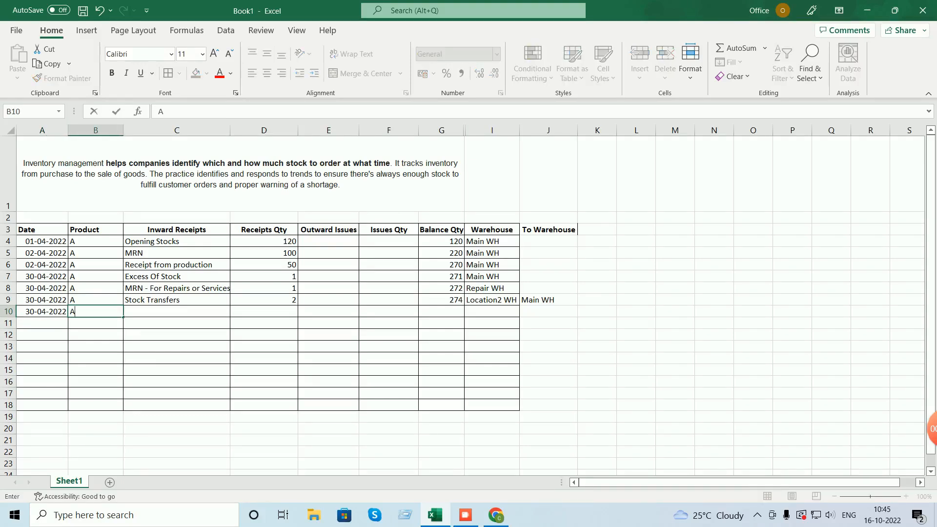
key(Tab)
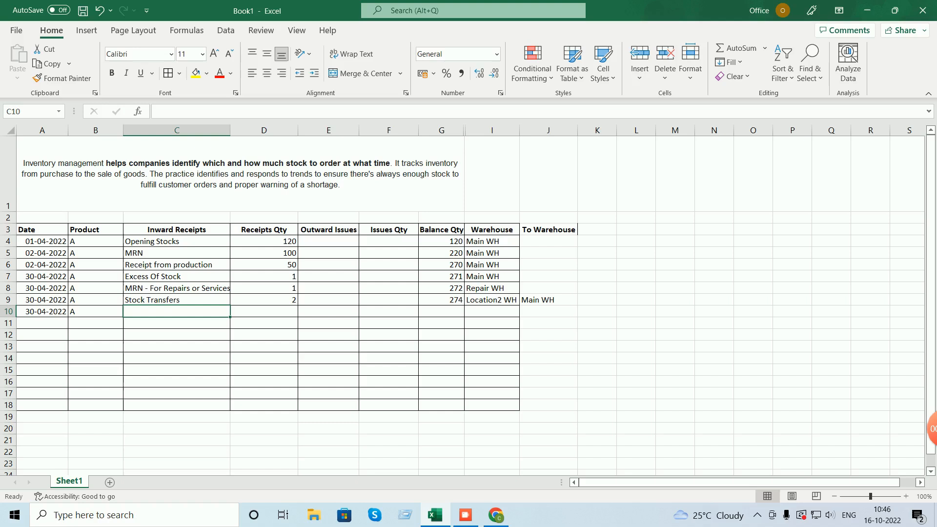
text(D)
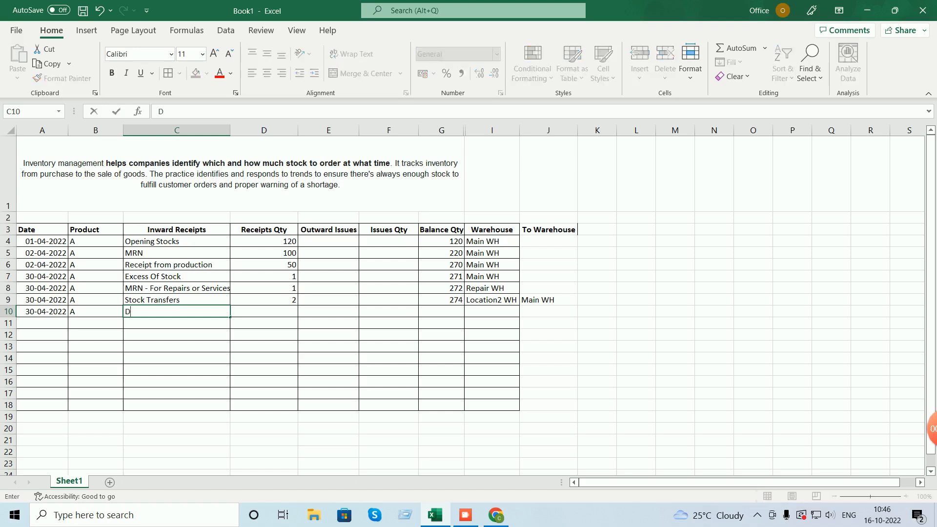
text(eluivery Note)
key(Tab)
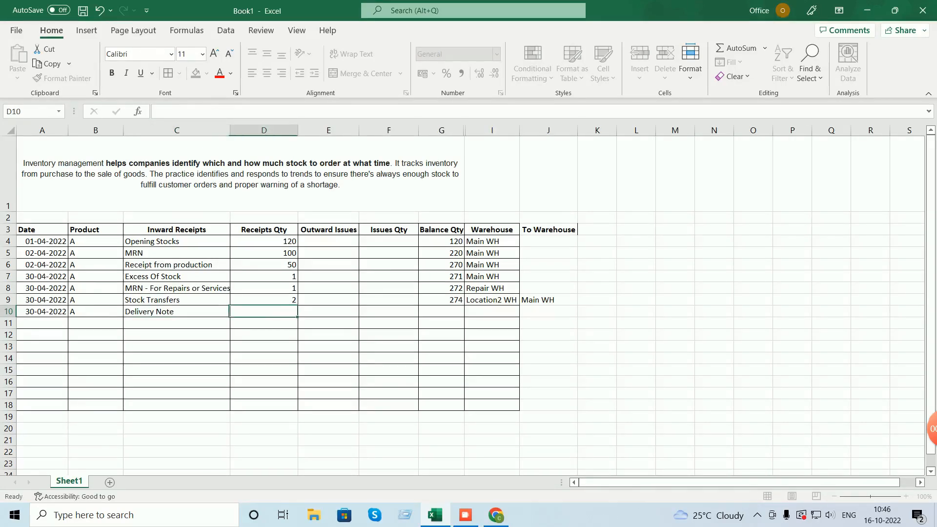
key(Tab)
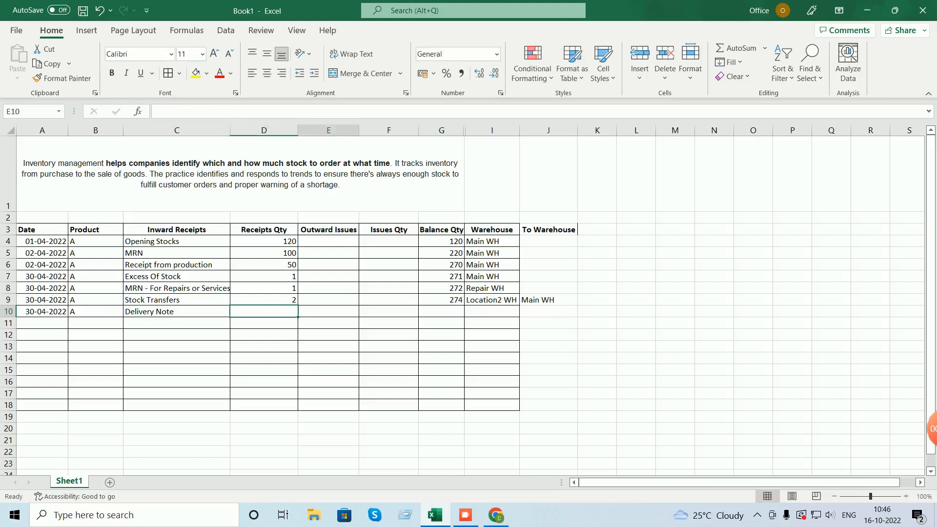
- Enter 150 as row 10's Issues Qty
text(1)
key(Tab)
key(Left)
text(150)
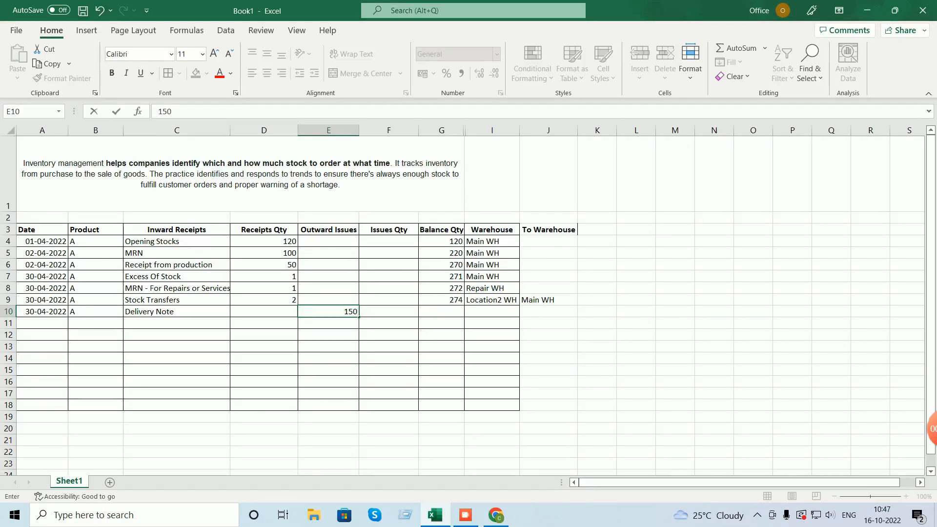
key(Escape)
key(Tab)
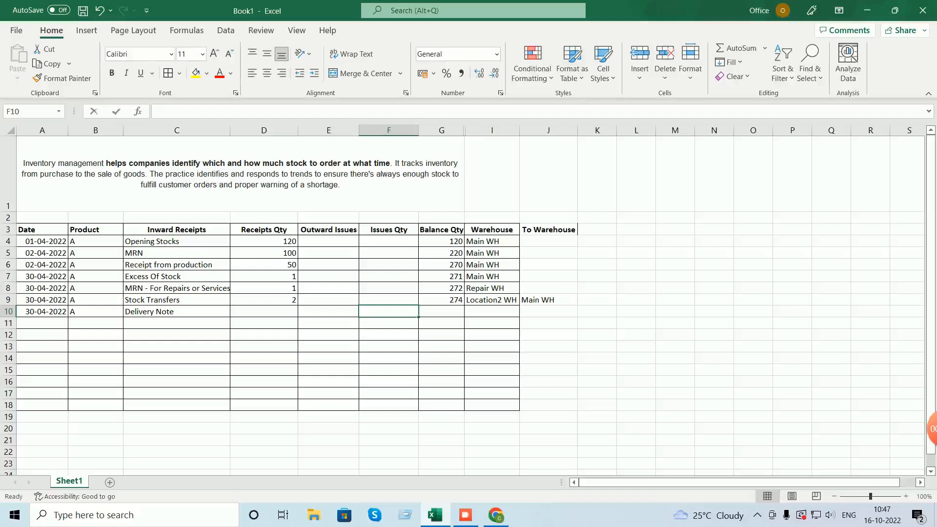
text(150)
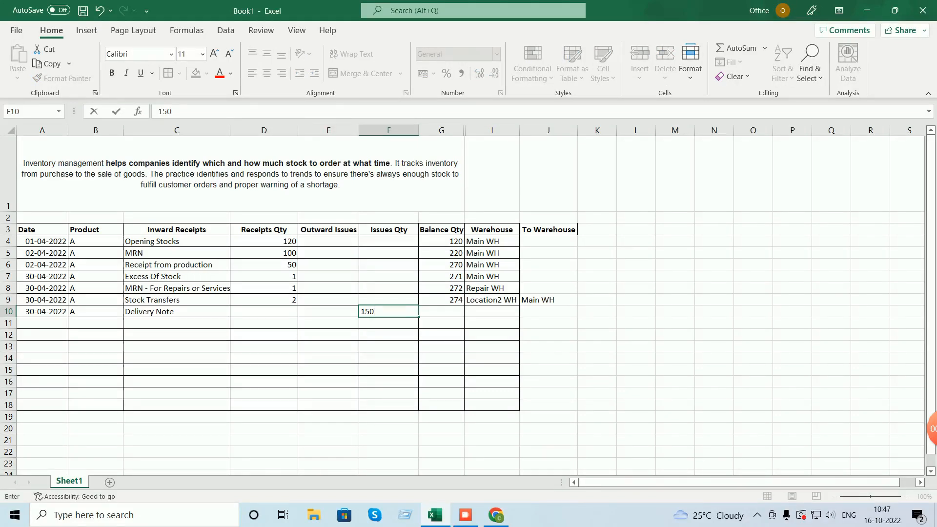
key(Return)
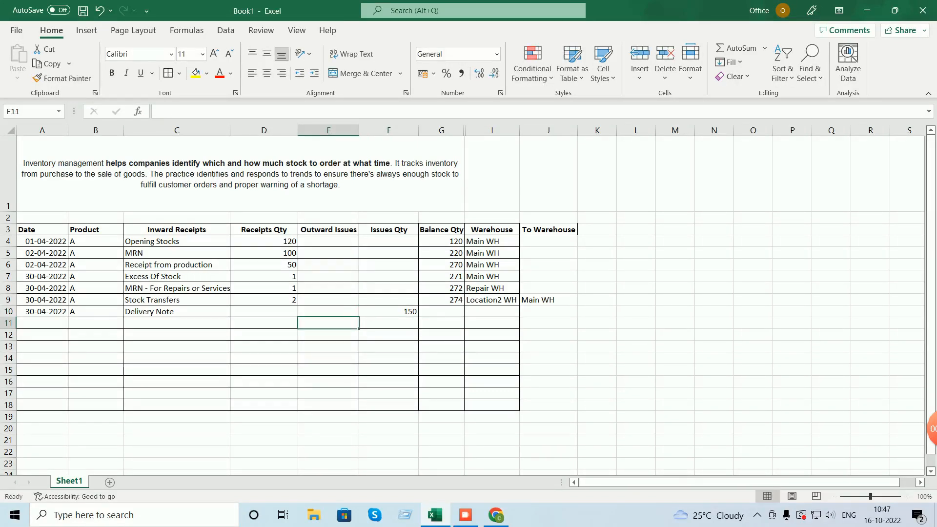
- Copy G9's balance formula into G10 and edit it to =+G9+D10-F10
click(441, 311)
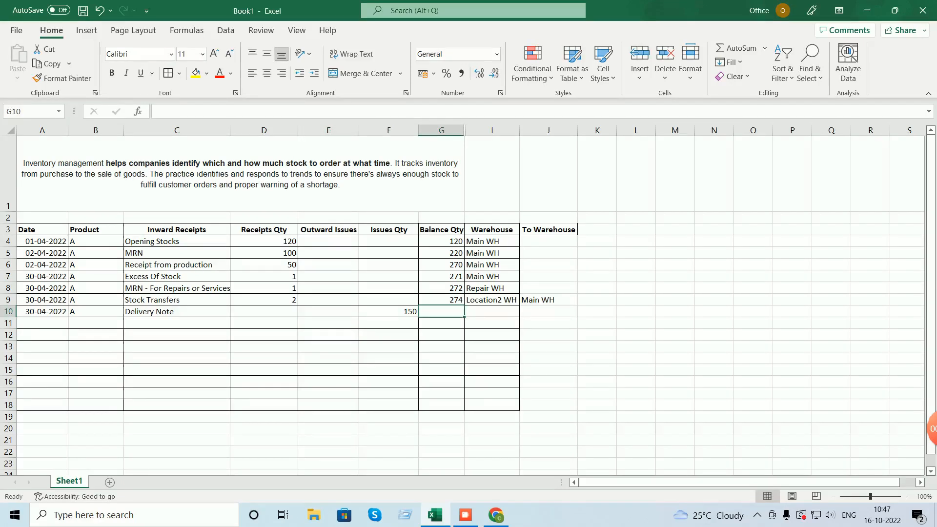
click(441, 300)
key(ctrl+c)
click(442, 312)
key(ctrl+v)
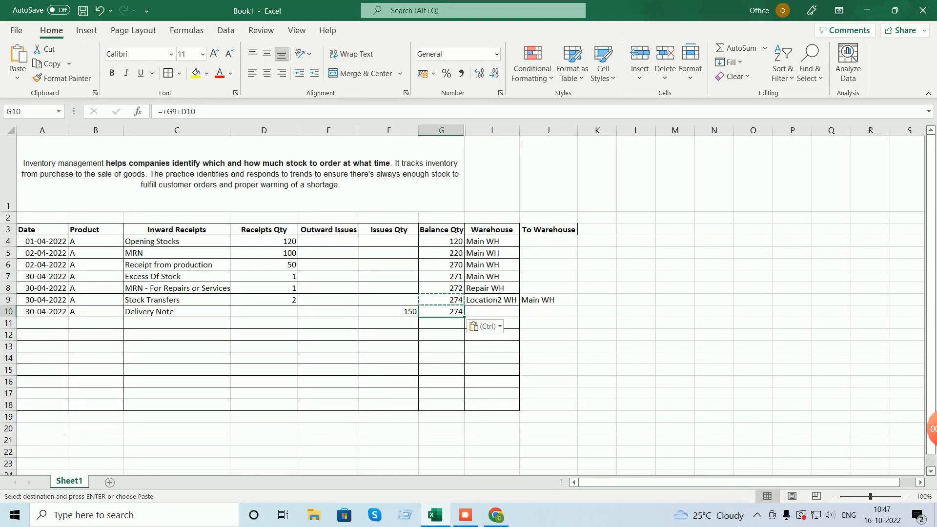
key(F2)
text(-)
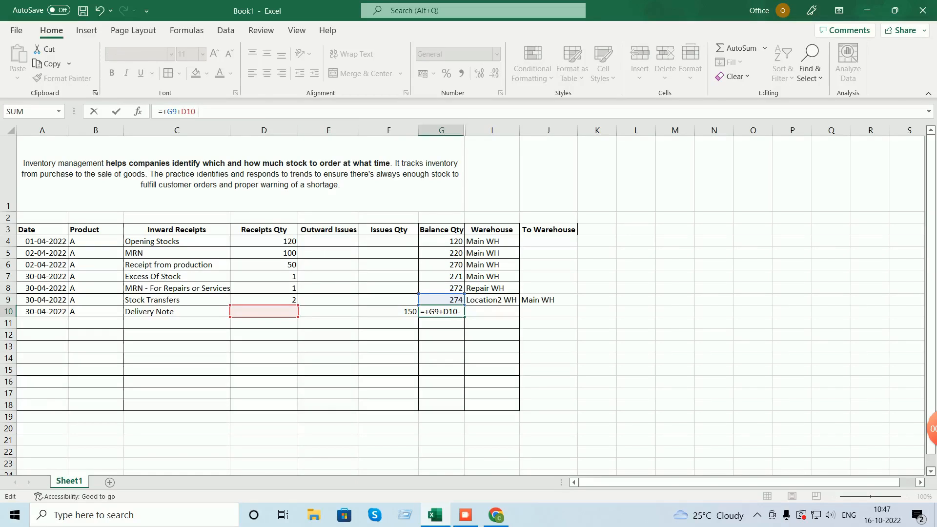
text(F10)
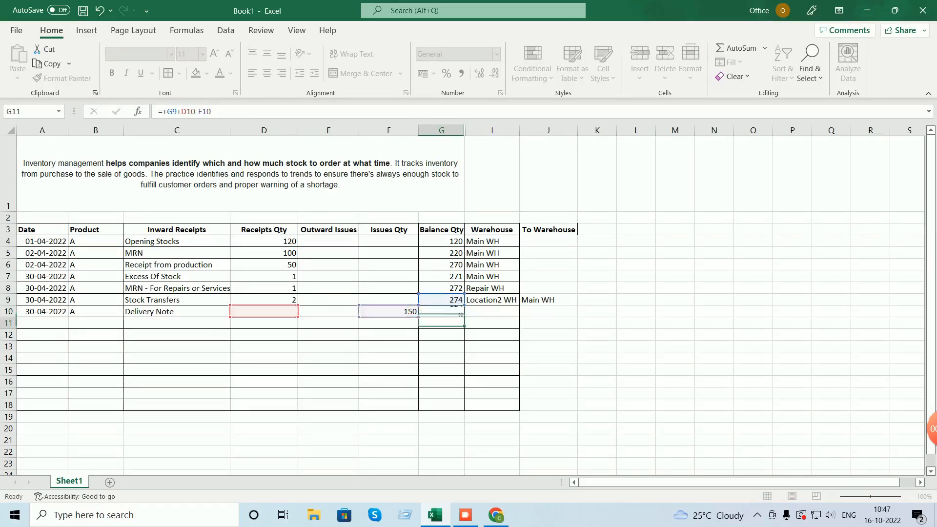
key(Return)
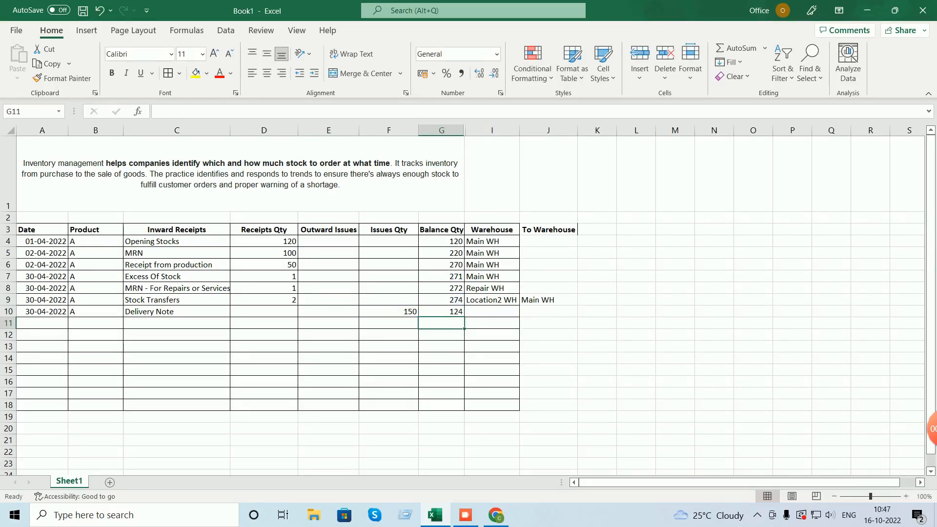
- Record Main WH as the Delivery Note row's warehouse via AutoComplete
click(492, 312)
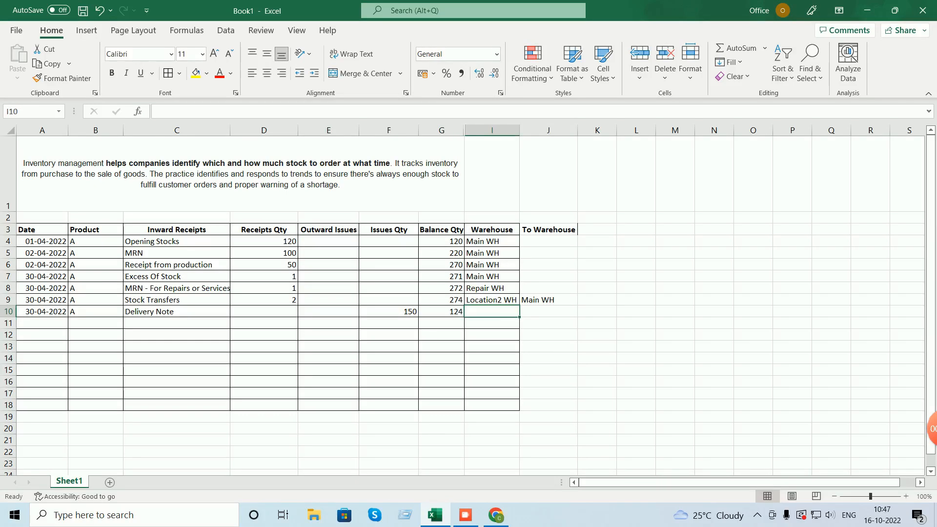
text(M)
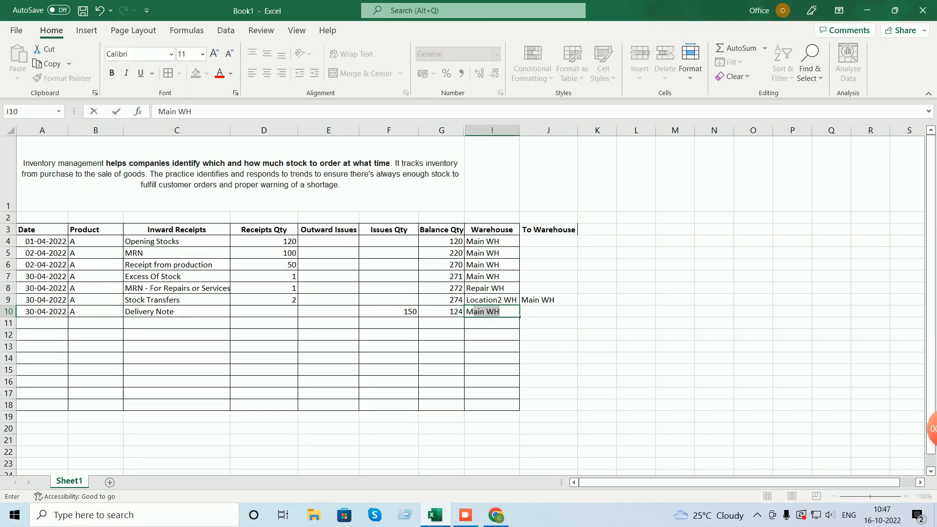
text(ain)
key(Return)
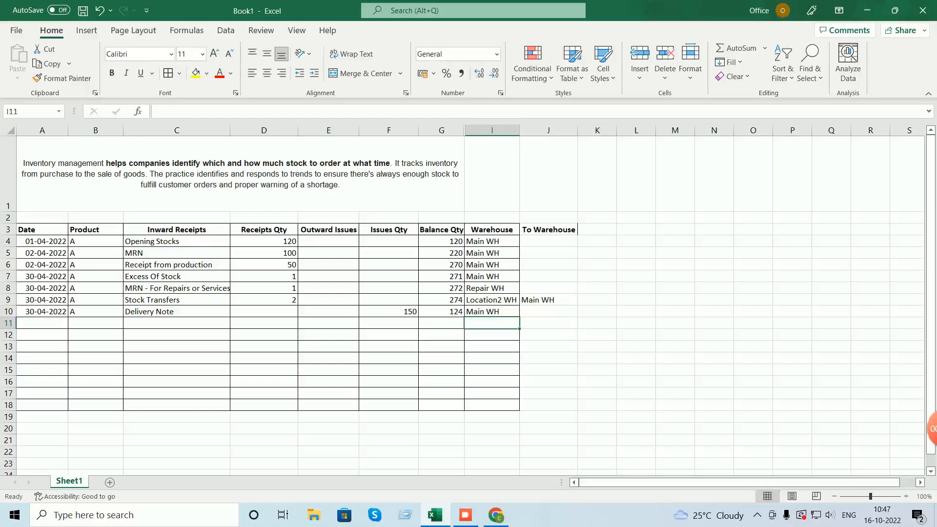
key(Up)
key(Left)
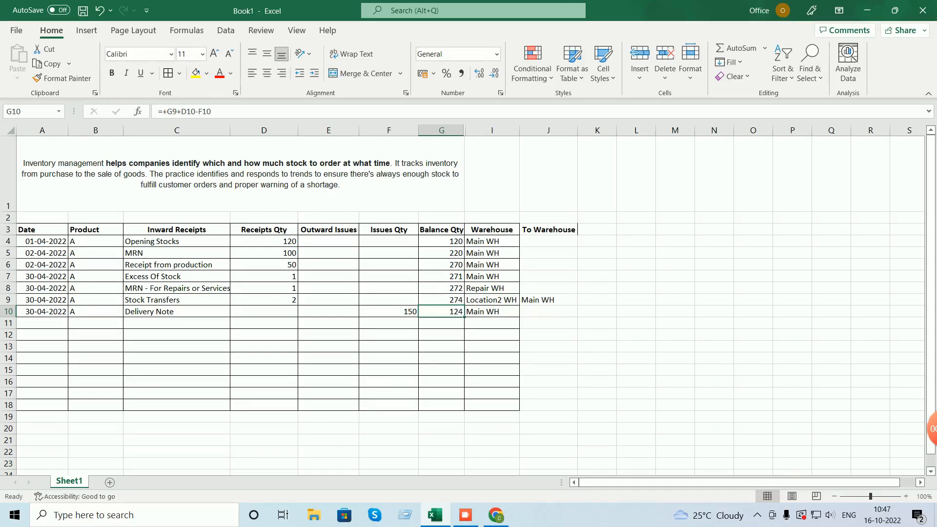
- Give the repairs receipt's description and quantity cells a yellow fill
key(Up)
key(Up)
key(Left)
key(Left)
key(Left)
key(Left)
click(195, 73)
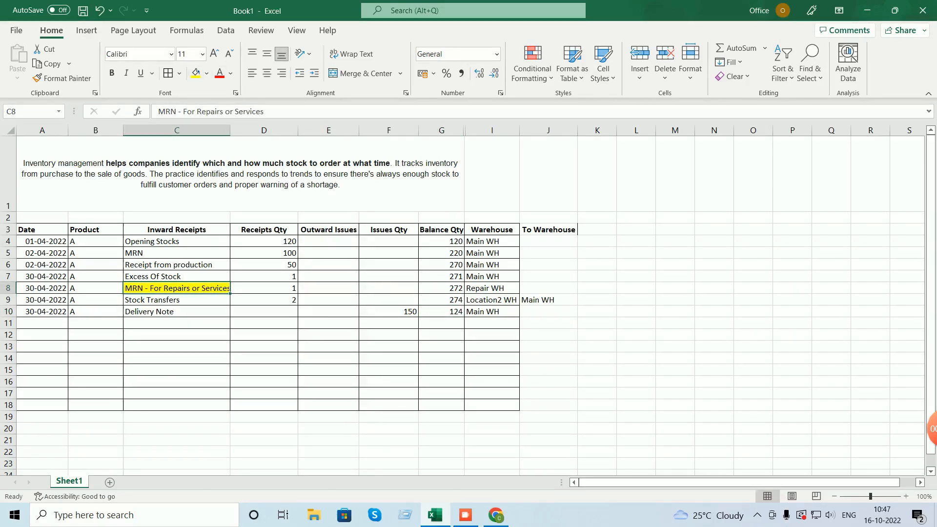
click(441, 288)
click(264, 289)
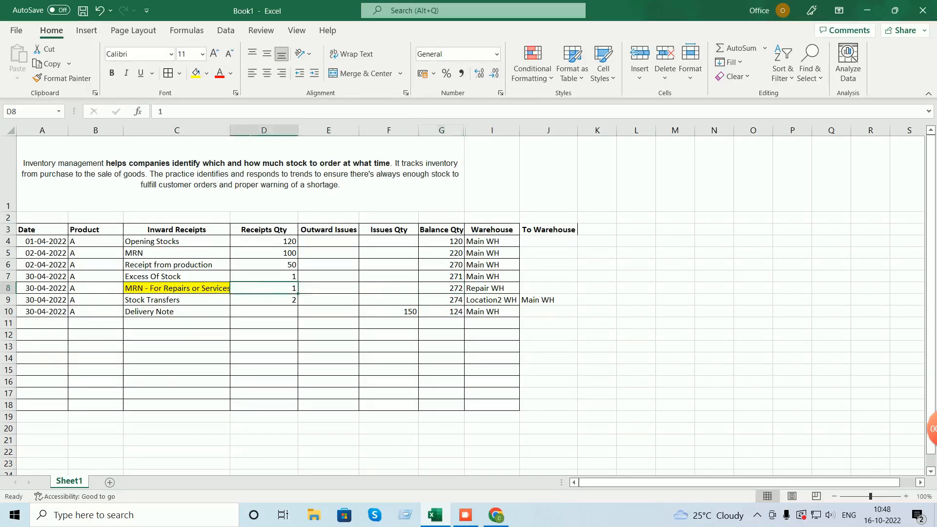
click(196, 73)
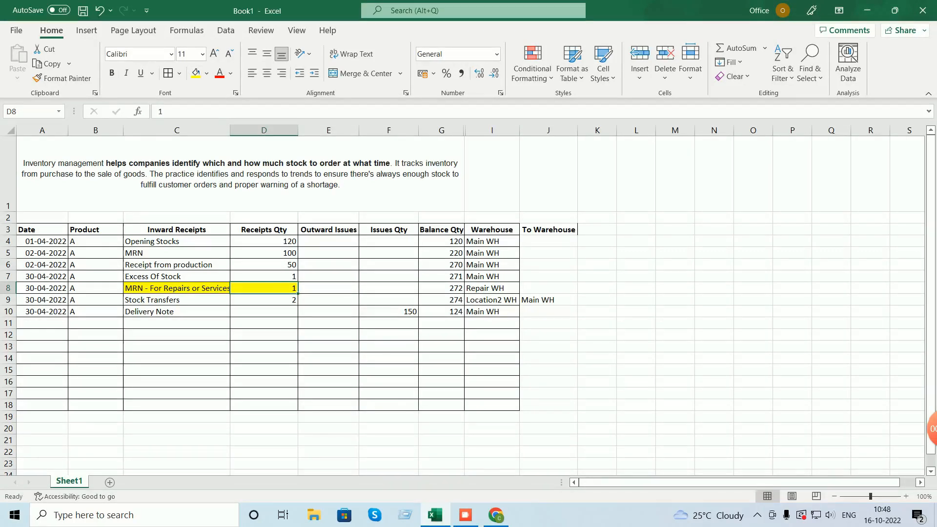
- Start appending a subtracted reference to the Delivery Note balance formula
click(441, 312)
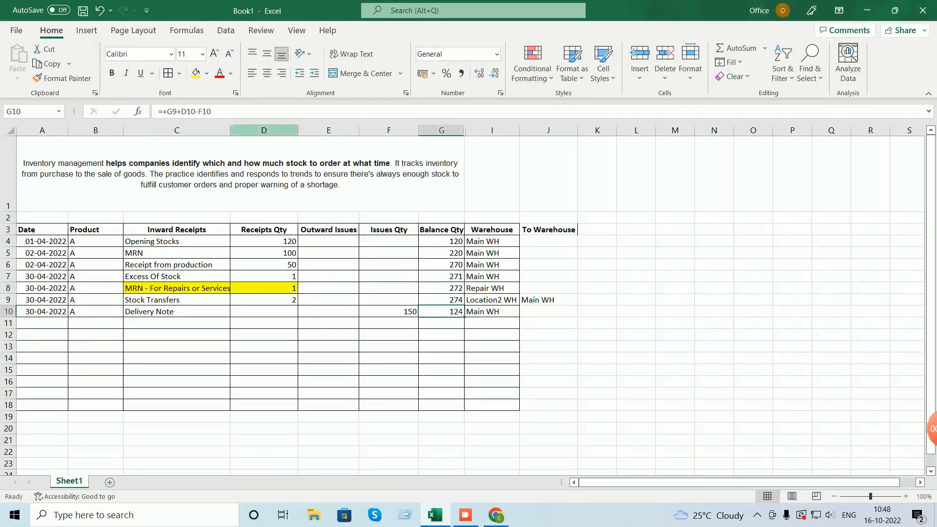
click(215, 112)
text(-)
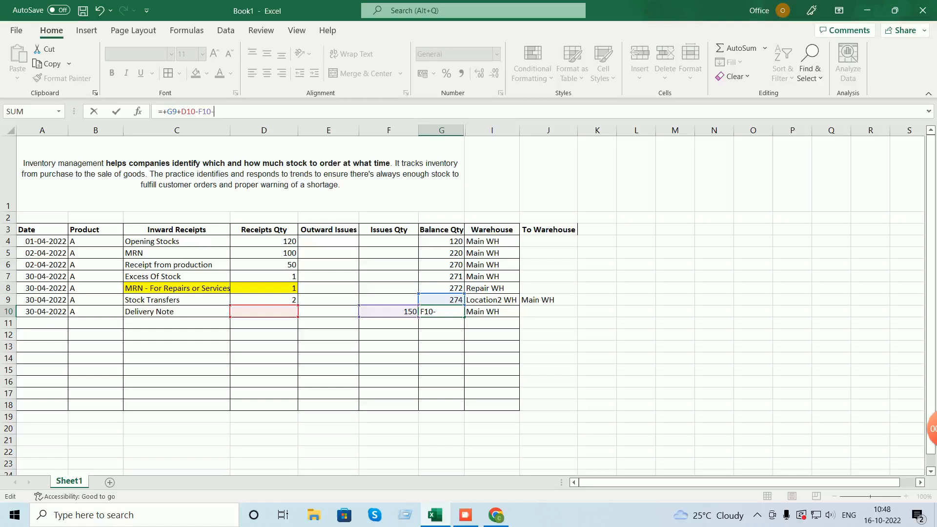
text(A:H)
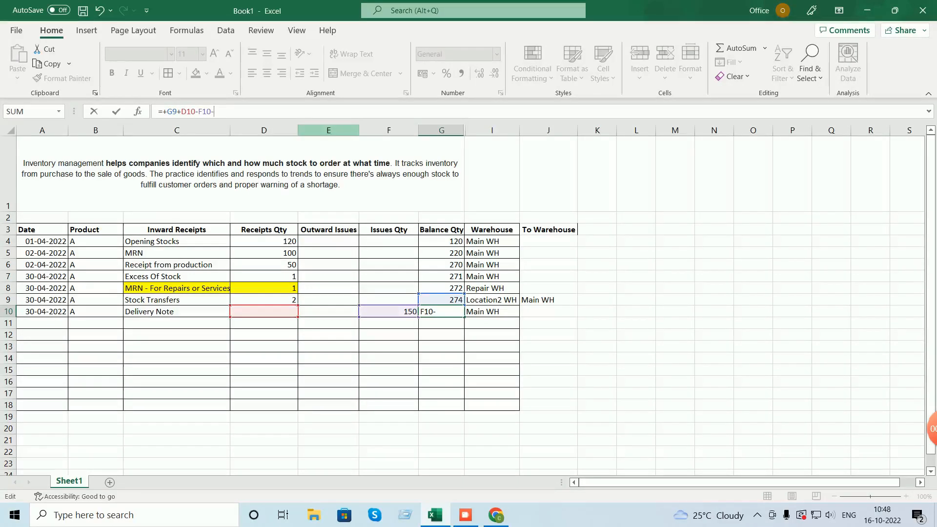
key(BackSpace)
key(BackSpace)
text(1)
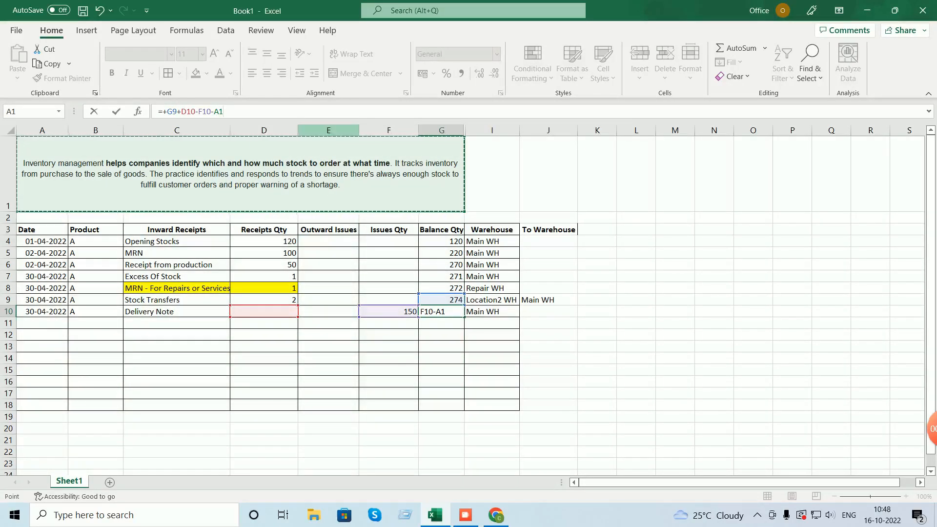
key(BackSpace)
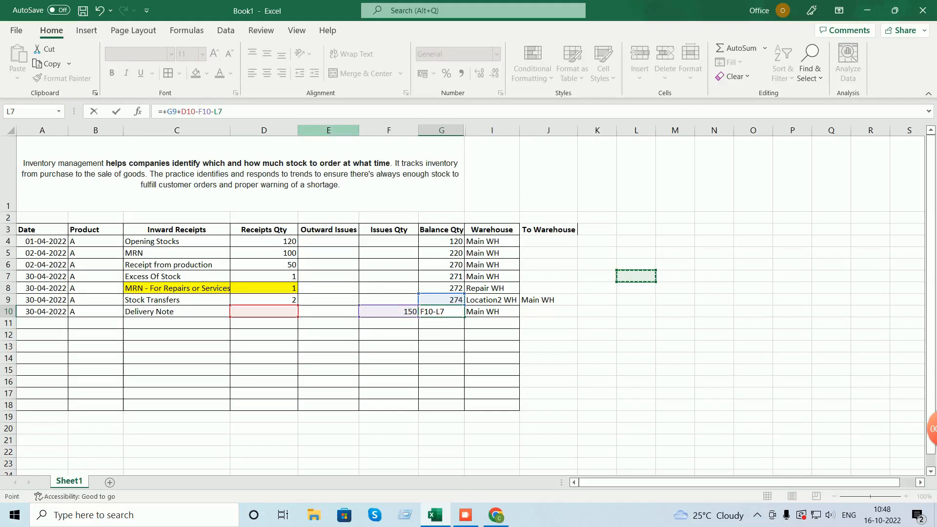
text(:H)
key(BackSpace)
key(BackSpace)
text(1)
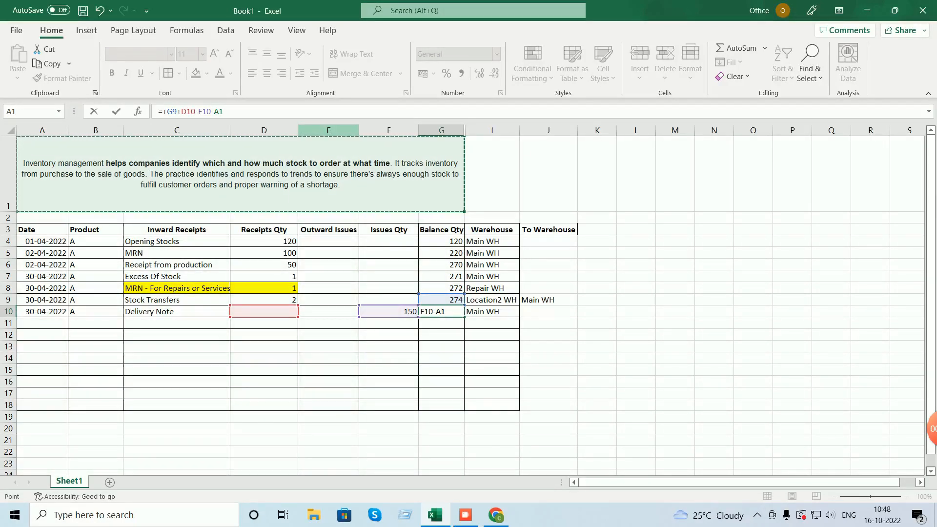
- Finish the G10 formula as =+G9+D10-F10-E13 and commit it
click(548, 301)
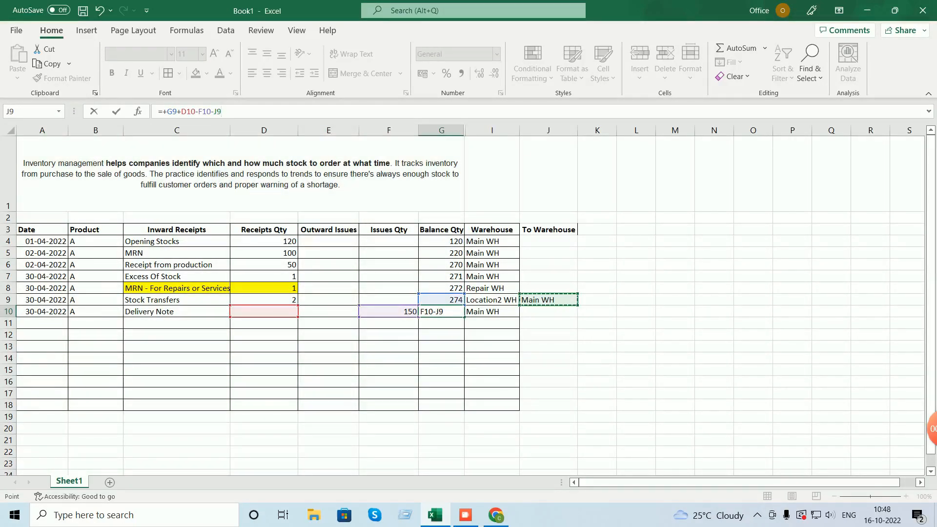
click(328, 218)
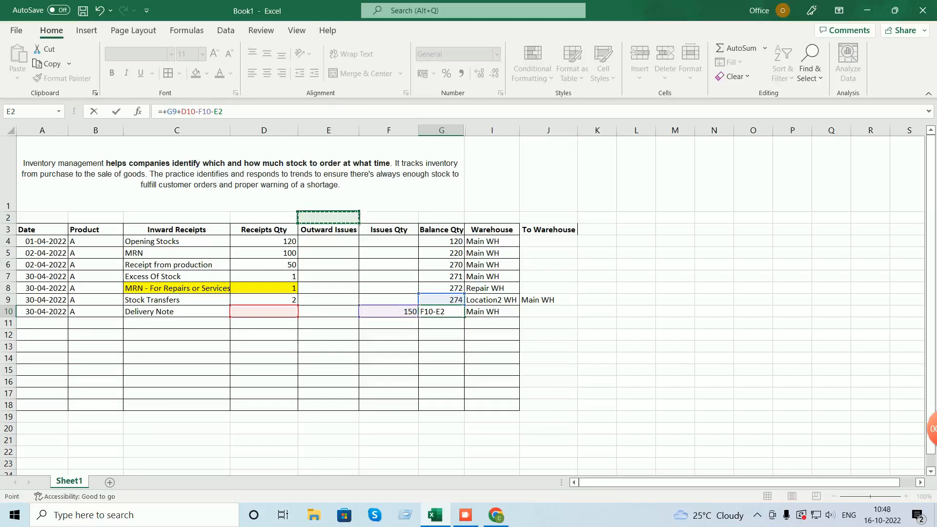
key(BackSpace)
key(BackSpace)
text(A:H)
click(675, 174)
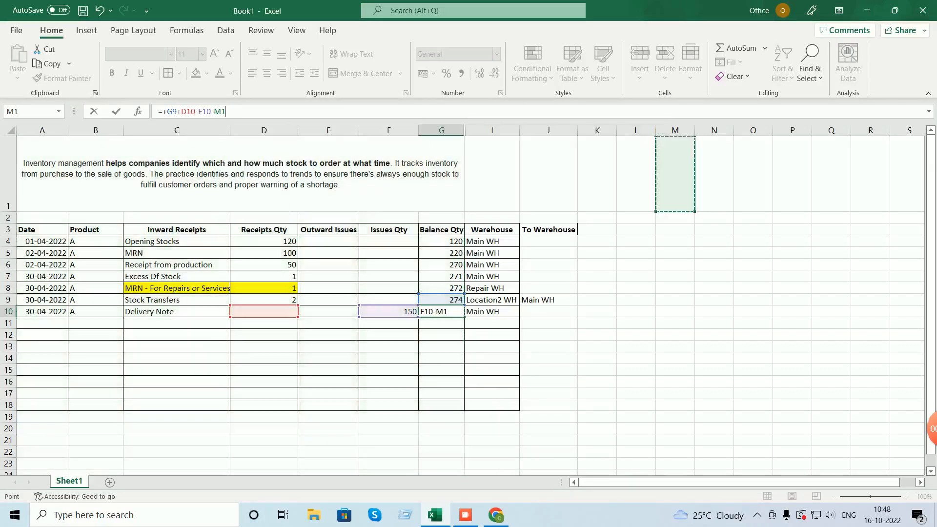
click(328, 229)
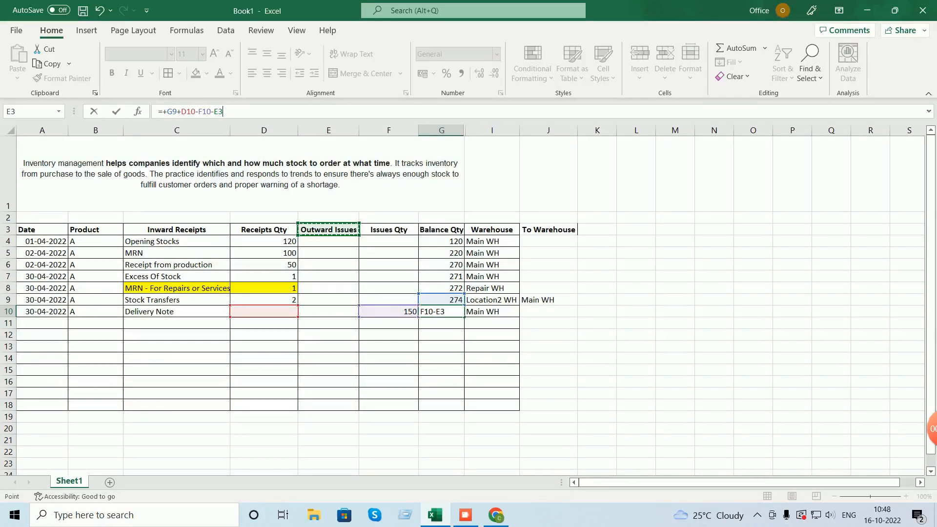
click(441, 229)
key(alt)
key(i)
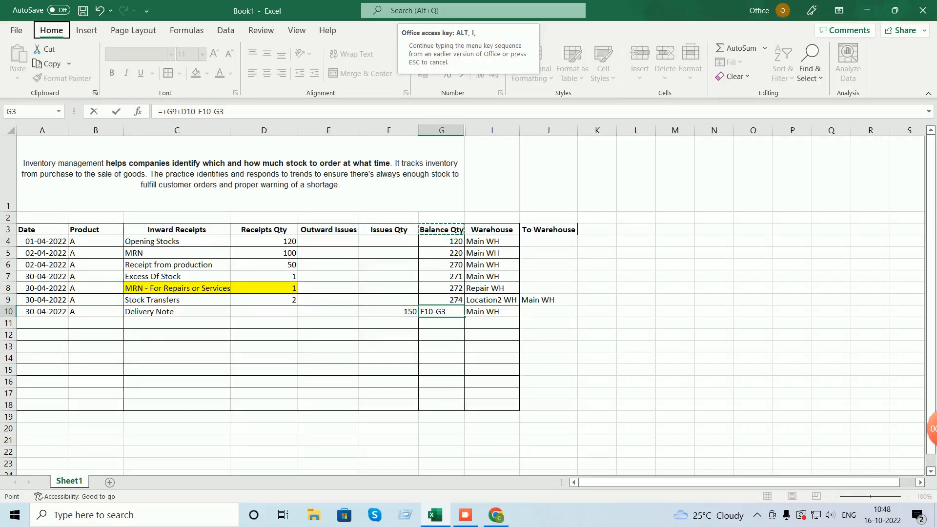
key(Escape)
key(alt+i)
key(Escape)
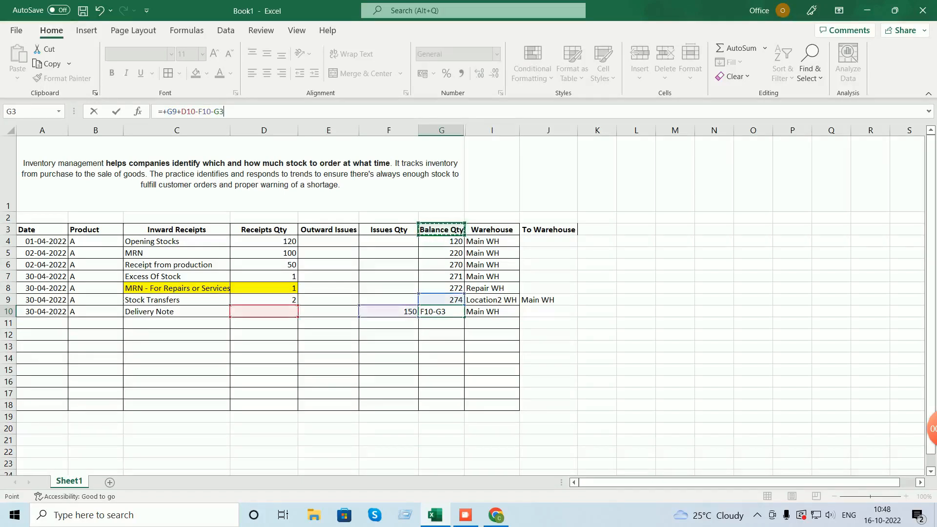
key(Right)
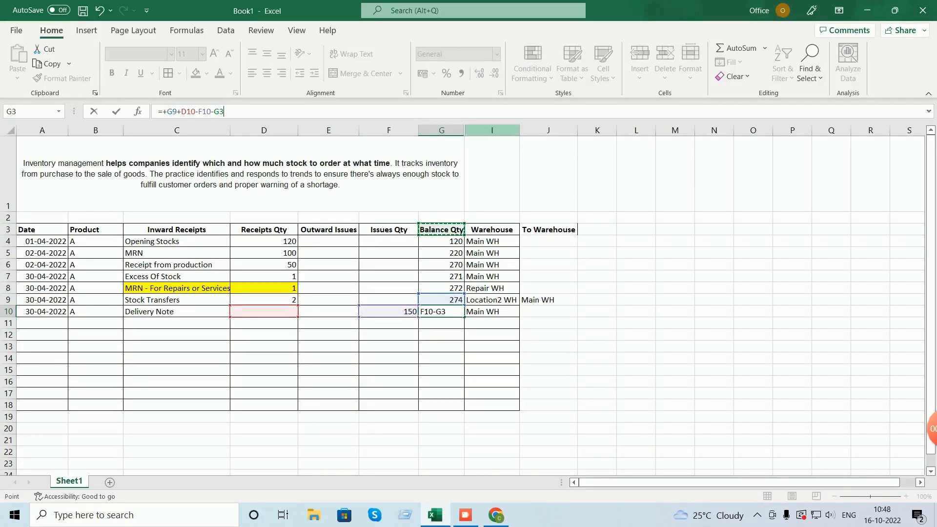
key(ctrl+space)
click(597, 174)
click(328, 346)
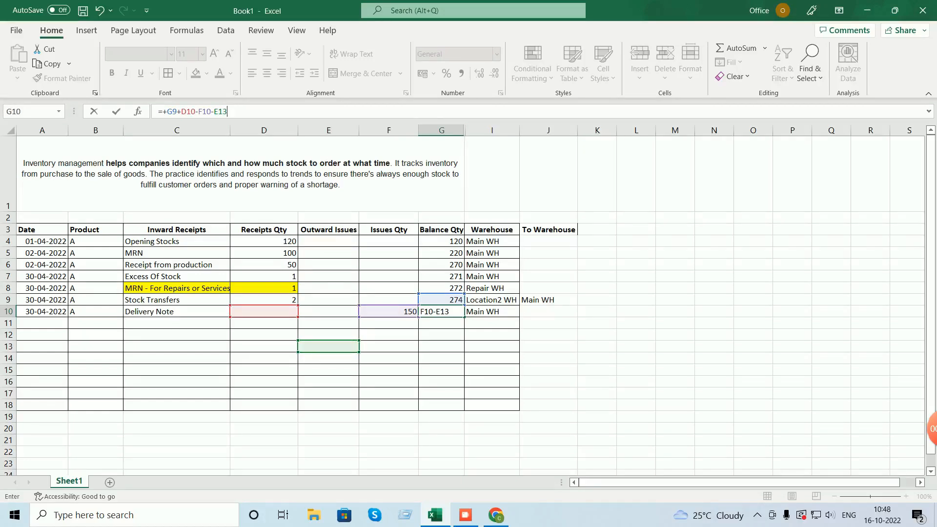
key(Return)
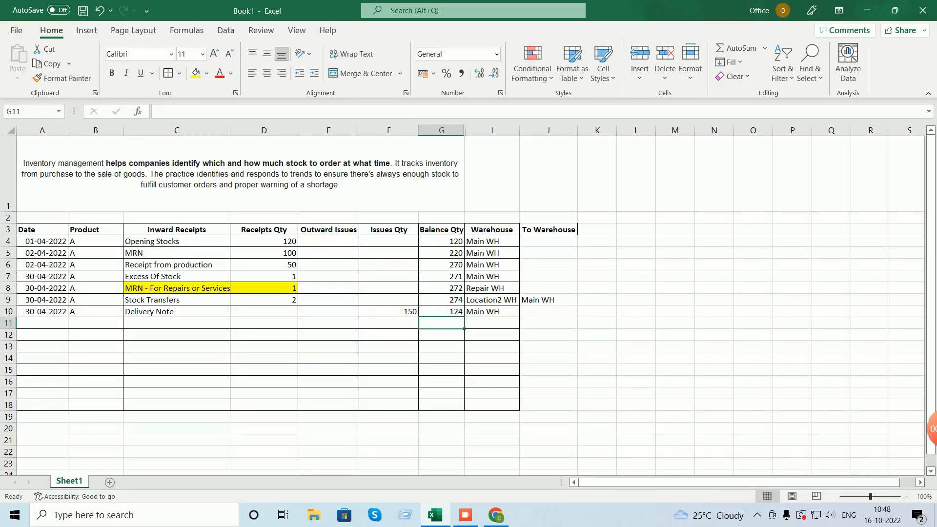
- Insert a temporary column before Balance Qty, then delete it again
click(442, 130)
right_click(441, 131)
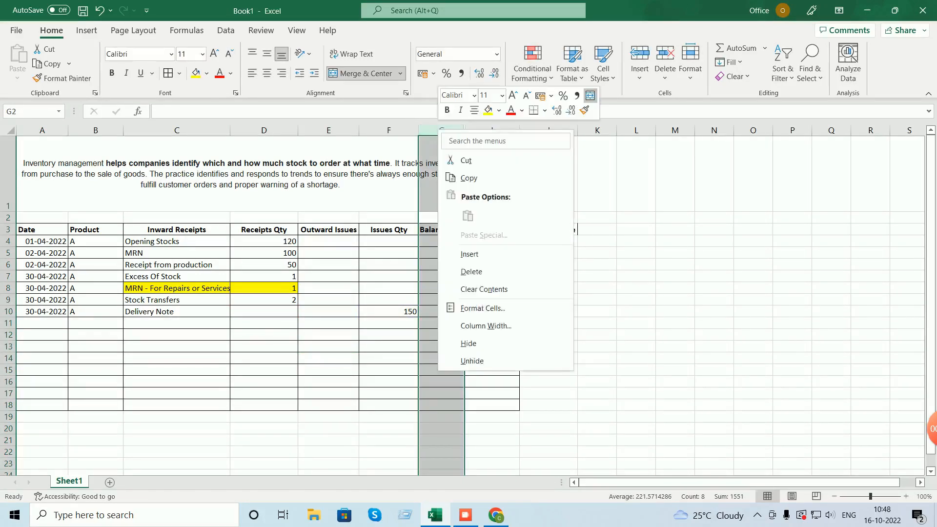
click(470, 254)
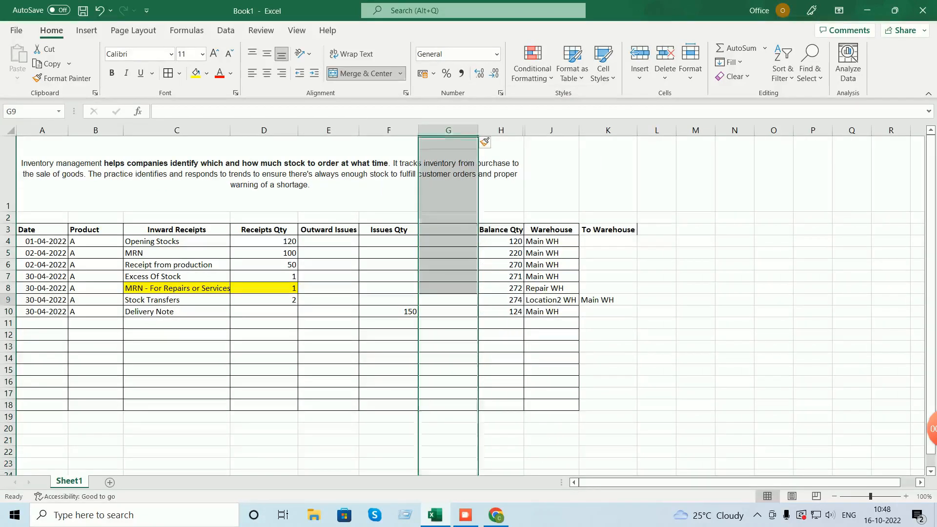
click(448, 300)
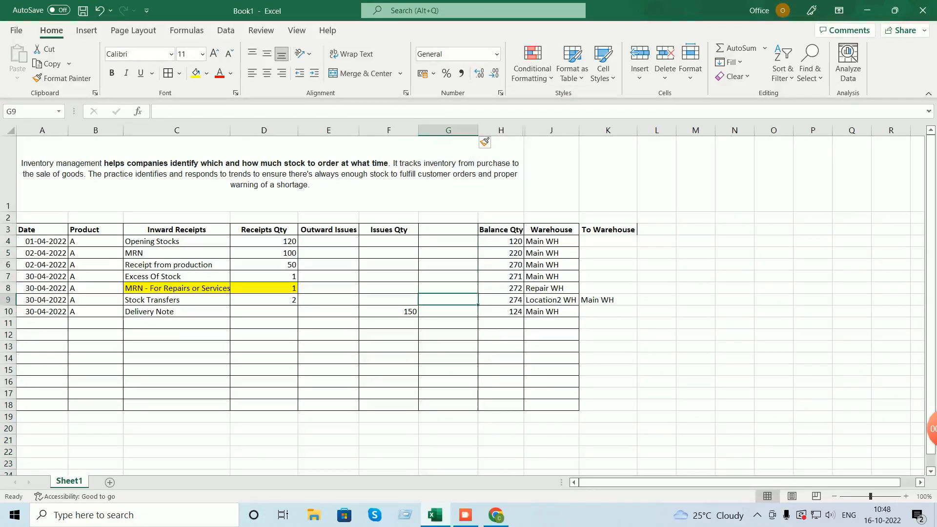
key(F2)
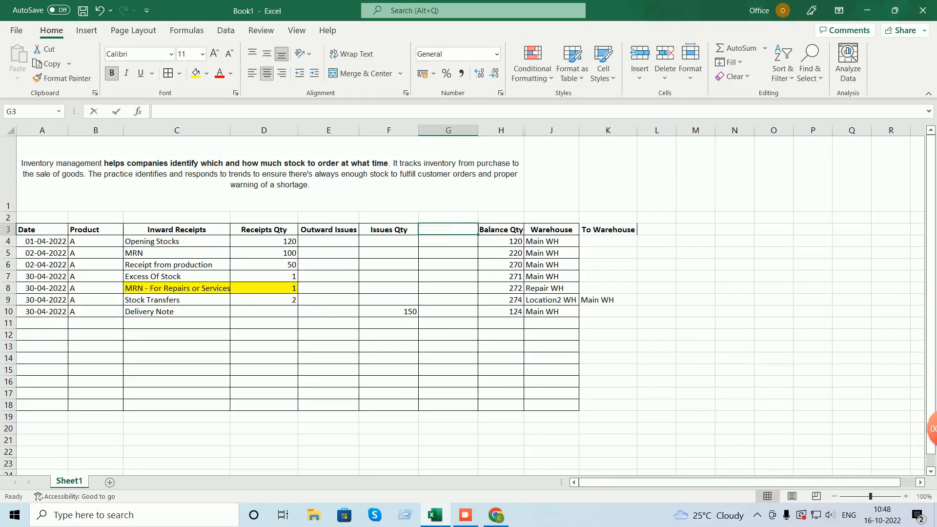
text(UC)
key(BackSpace)
key(BackSpace)
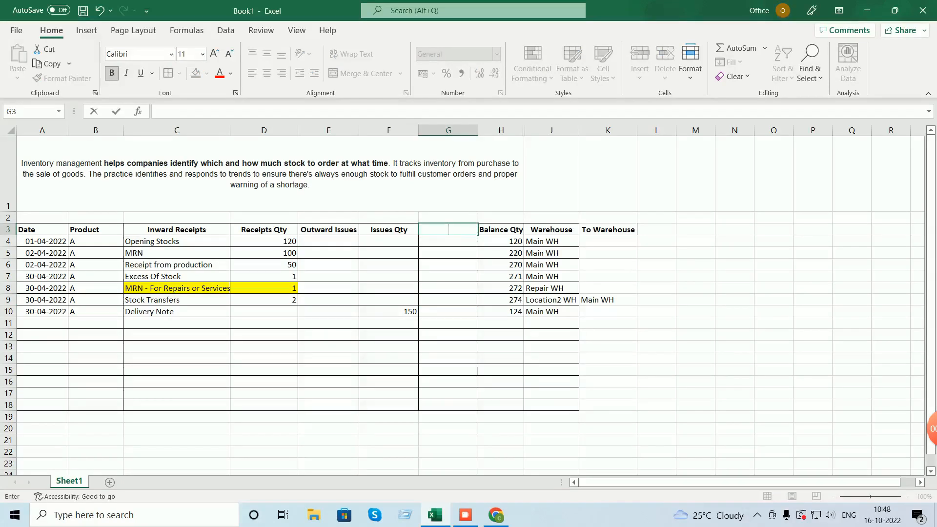
click(449, 130)
right_click(465, 133)
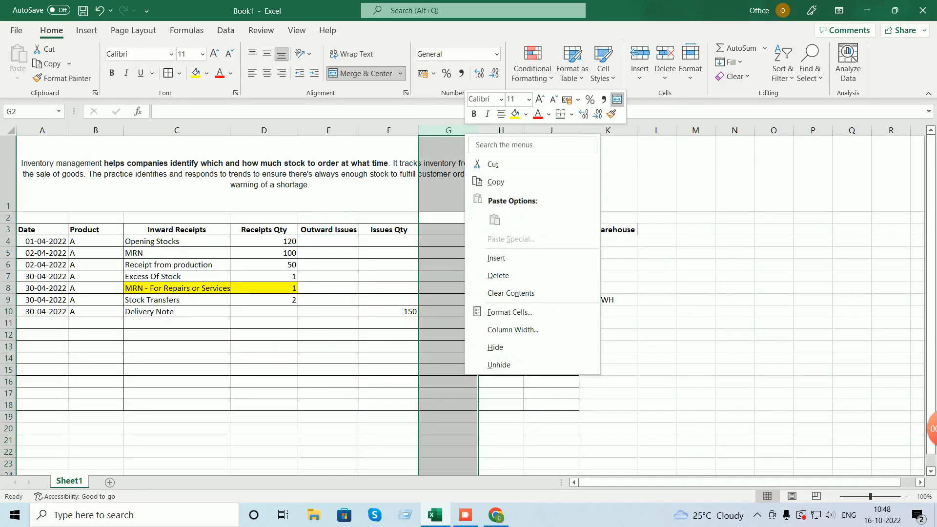
click(499, 276)
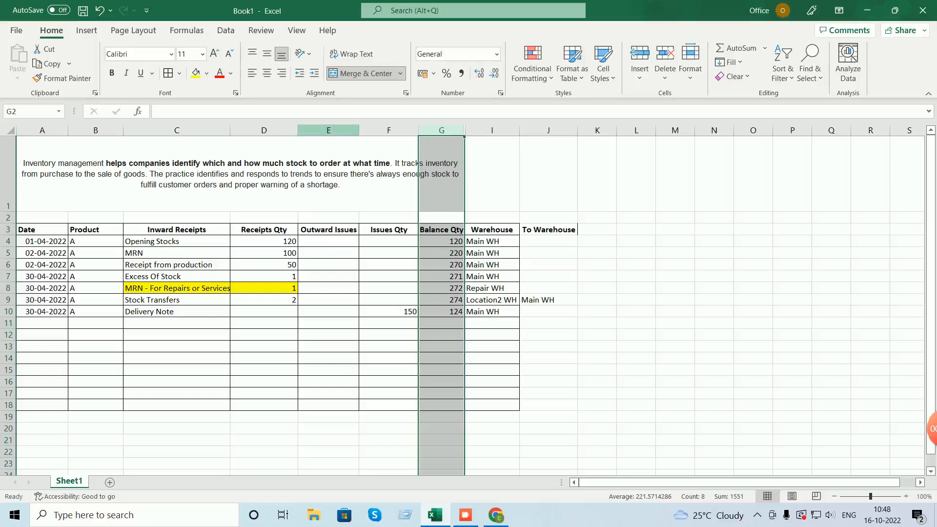
- Insert a new column E before Outward Issues headed Recipts-2 Qty
click(328, 130)
right_click(335, 130)
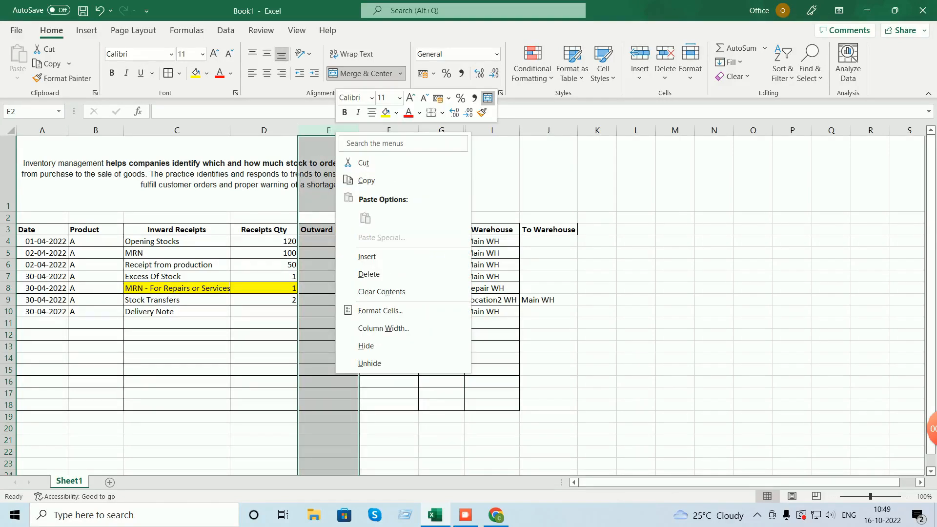
click(341, 253)
click(332, 230)
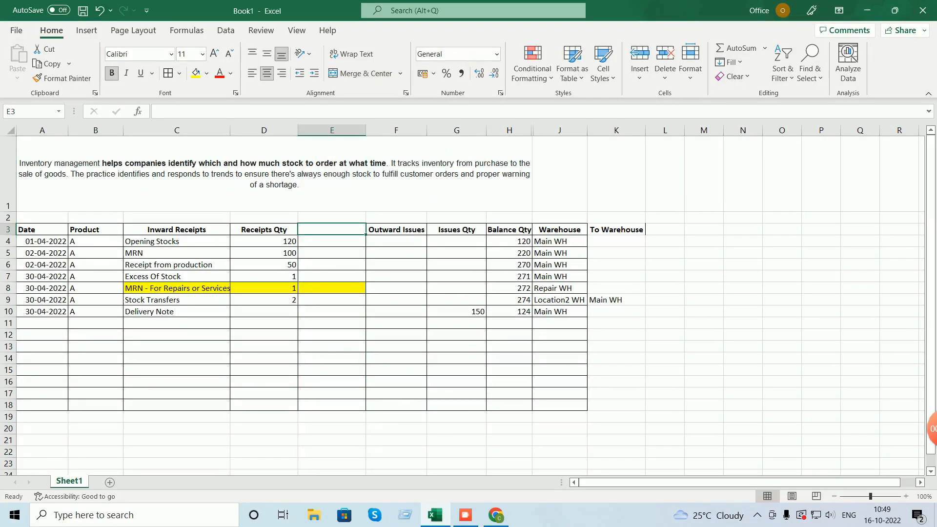
text(Recipt)
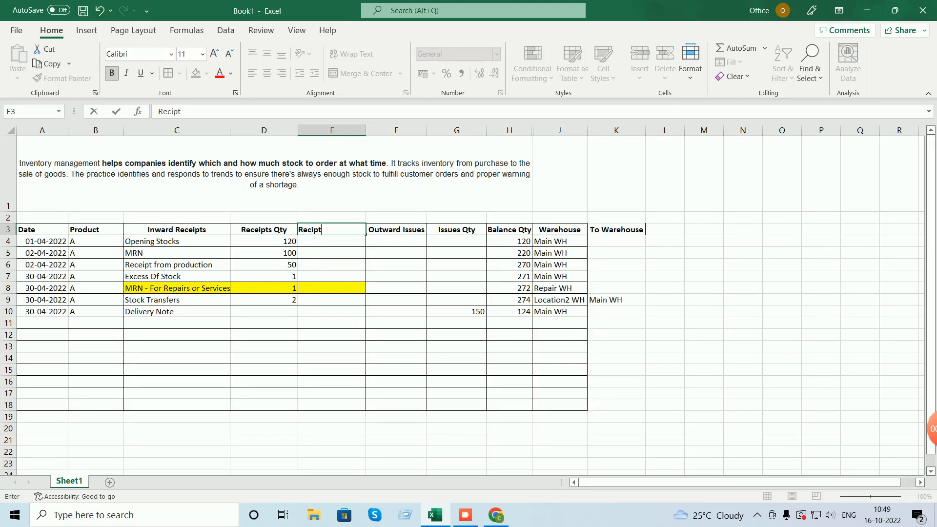
text(s-2 Qty)
click(332, 323)
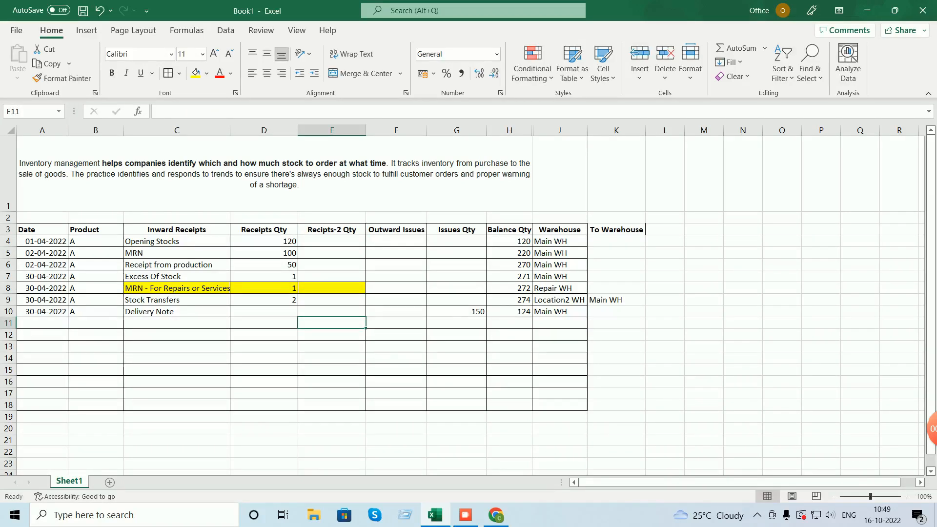
- Set row 8's Receipts Qty to 0 and its Recipts-2 Qty to 1
click(264, 289)
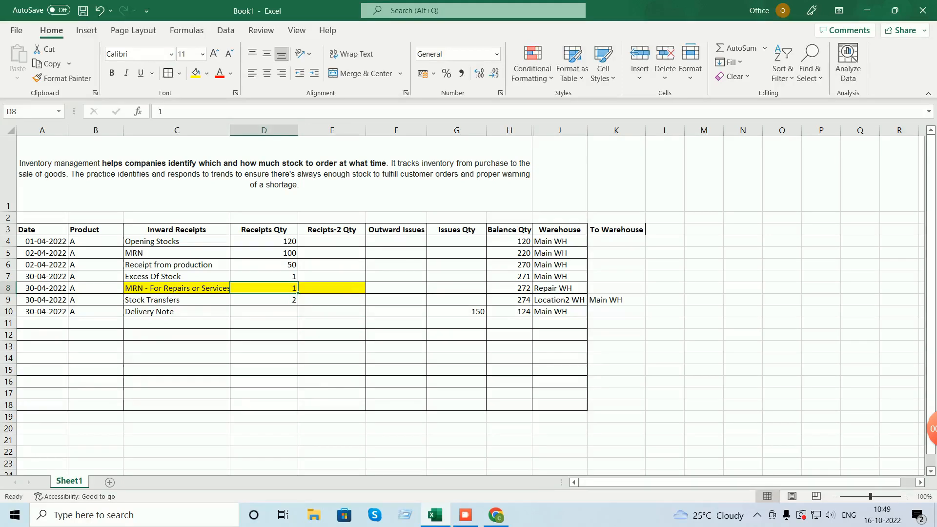
key(Right)
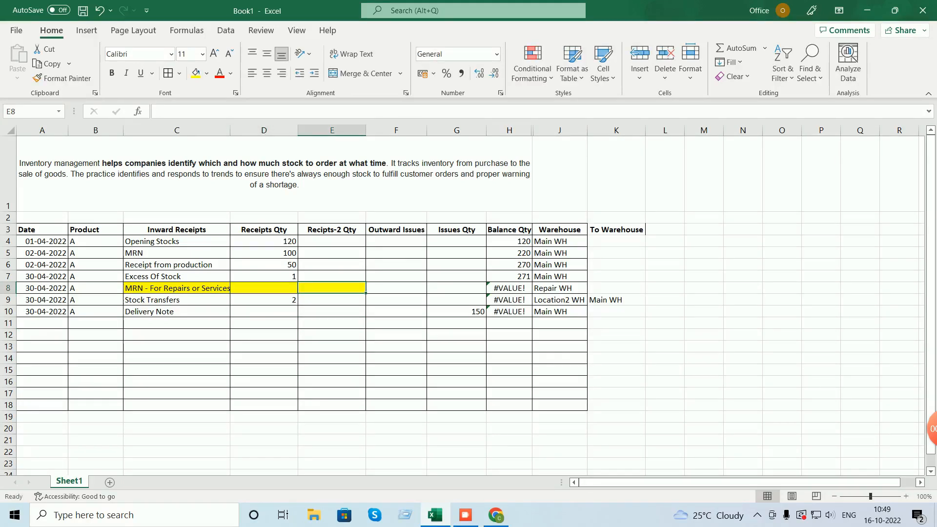
key(Left)
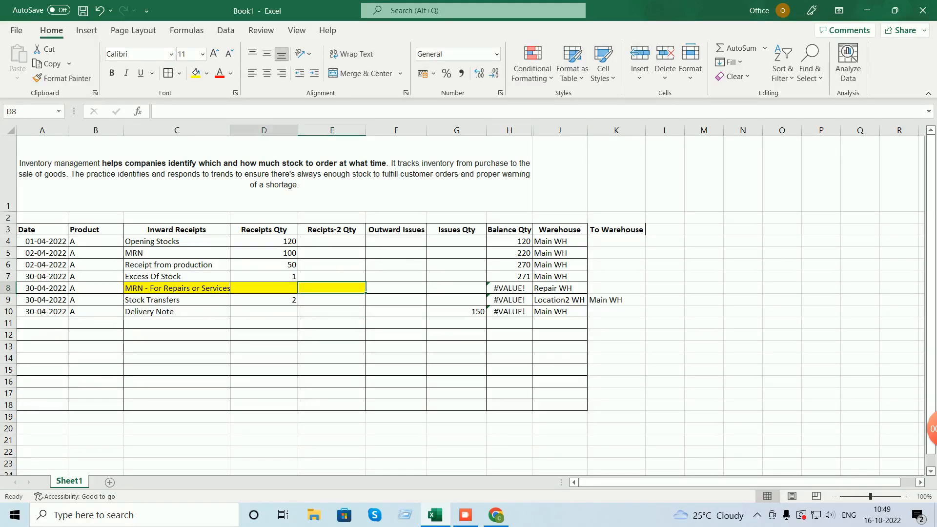
text(0)
key(Tab)
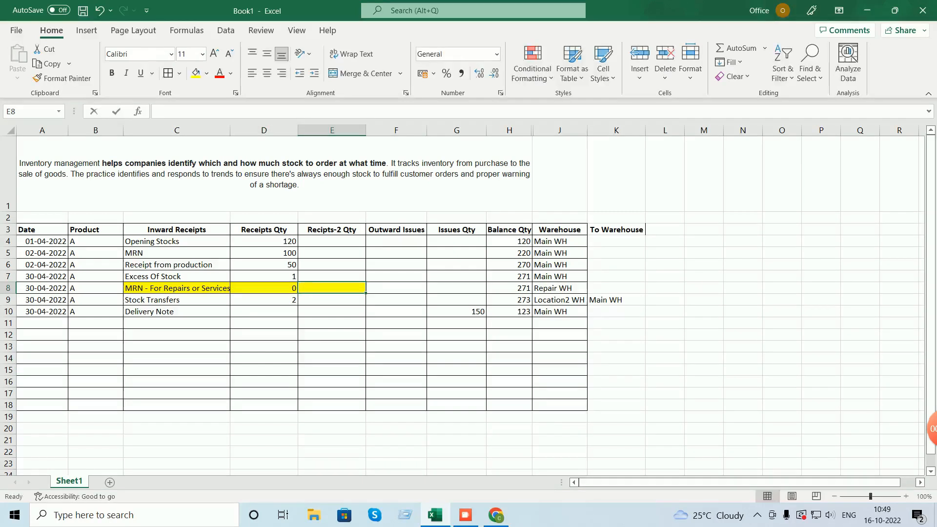
text(2)
key(BackSpace)
text(1)
key(Tab)
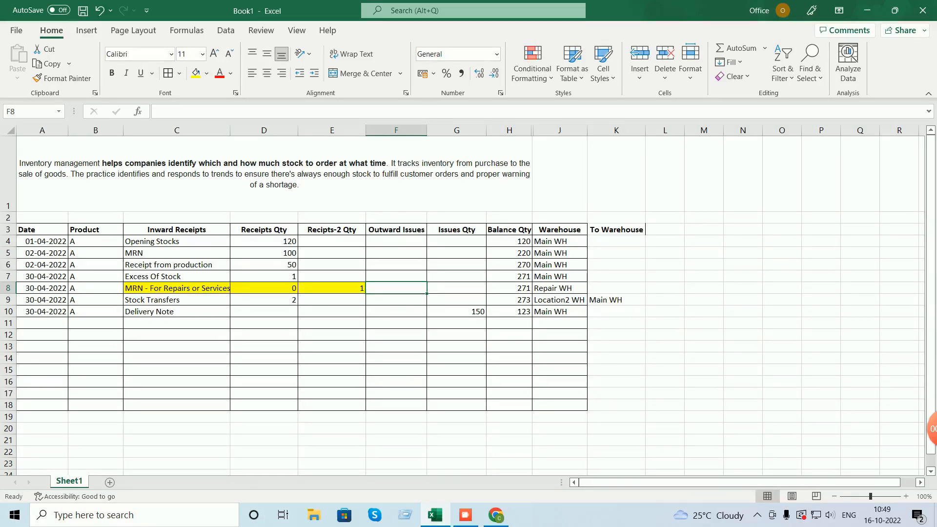
double_click(521, 312)
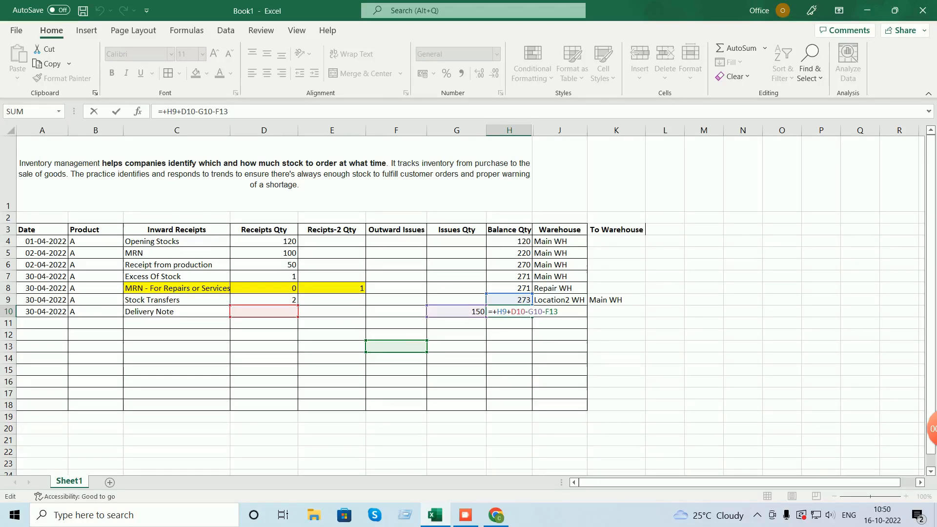
- Clear H10 and paste H9's running formula =+H9+D10 into it, showing 273
key(ctrl+a)
key(BackSpace)
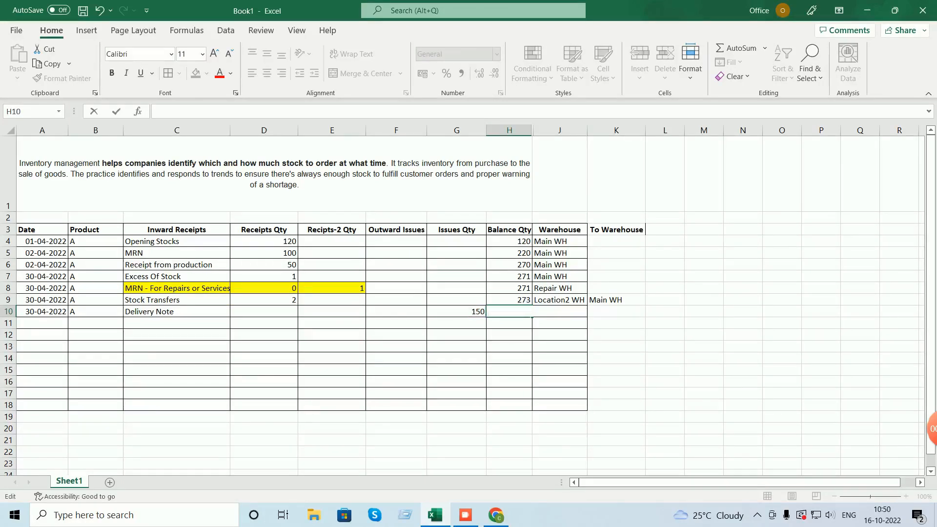
click(560, 336)
click(509, 300)
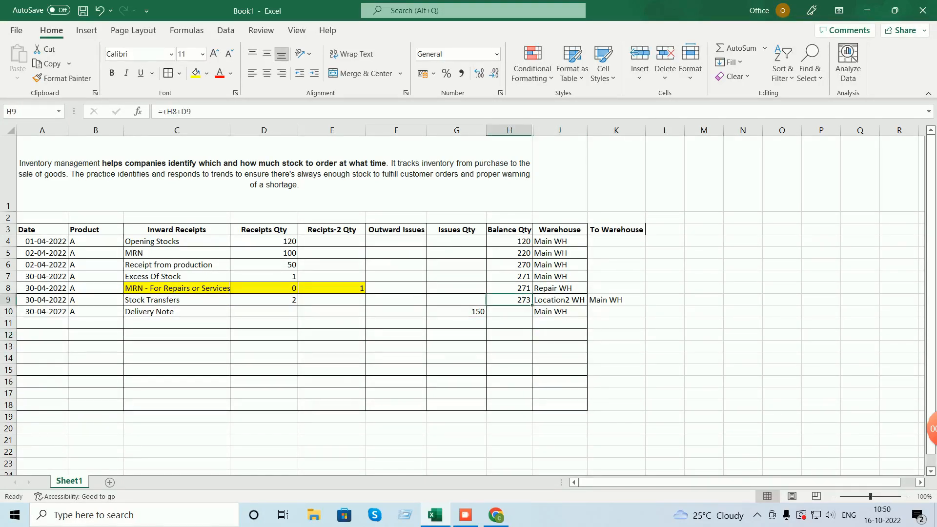
key(F2)
key(Return)
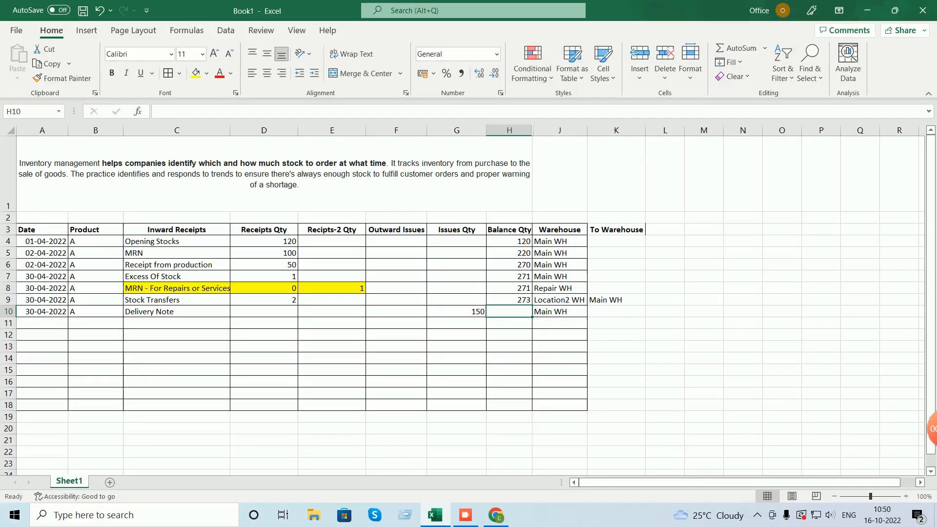
key(Up)
key(ctrl+c)
key(Down)
key(ctrl+v)
key(Escape)
click(560, 130)
- Insert a new blank column J between Balance Qty and Warehouse
right_click(576, 131)
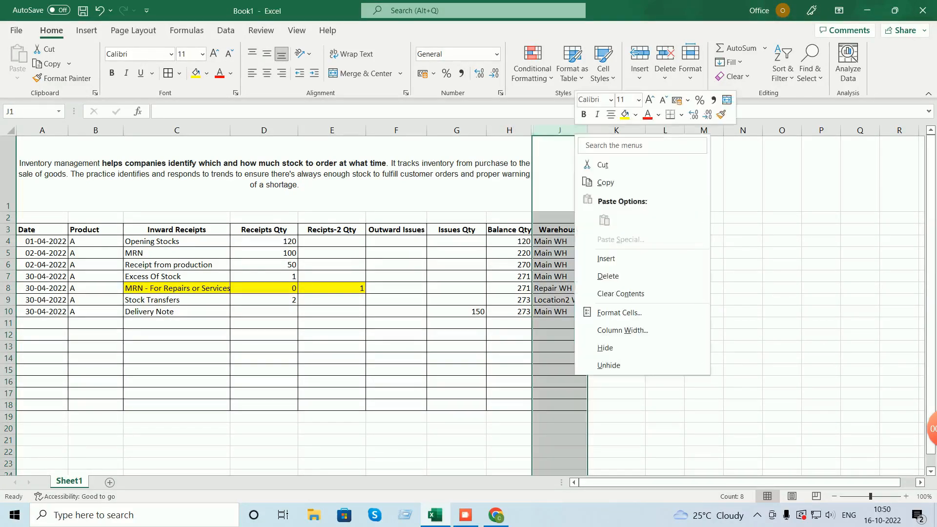
click(606, 258)
click(556, 229)
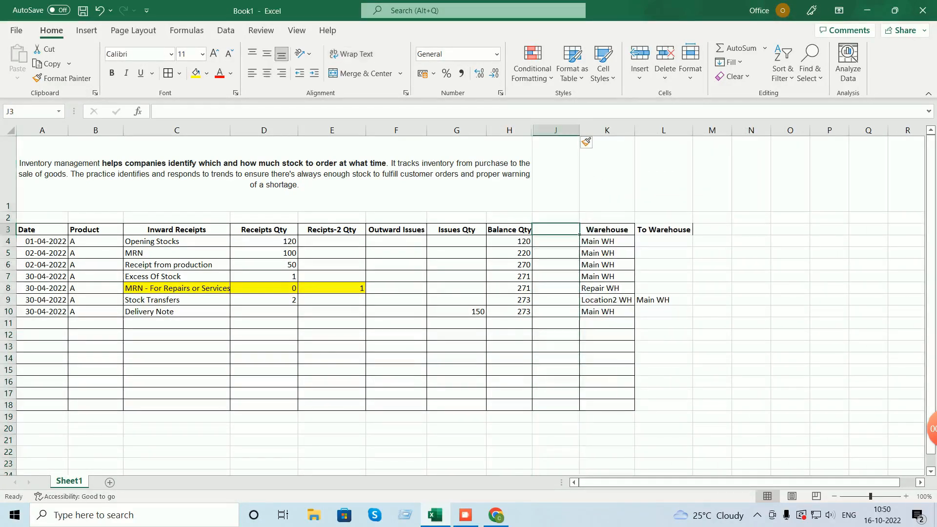
- Copy the Balance Qty header into J3, rename it Balance2 Qty, and autofit column J
click(509, 230)
drag(210, 112, 158, 112)
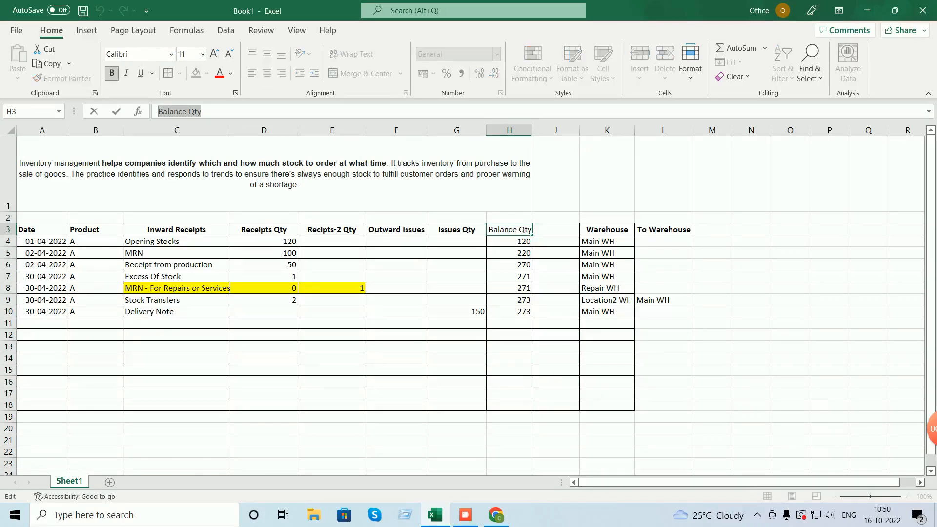
key(ctrl+c)
key(Tab)
key(ctrl+v)
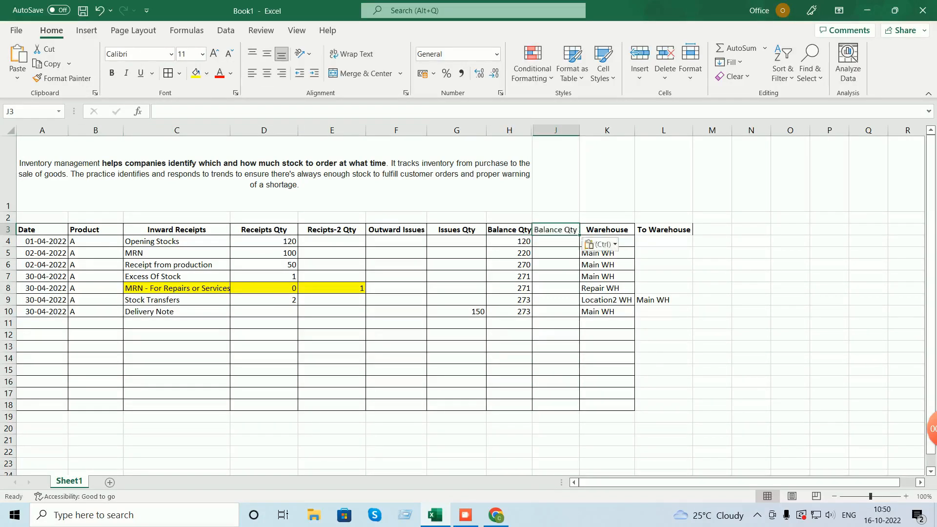
key(ctrl)
click(187, 112)
click(187, 112)
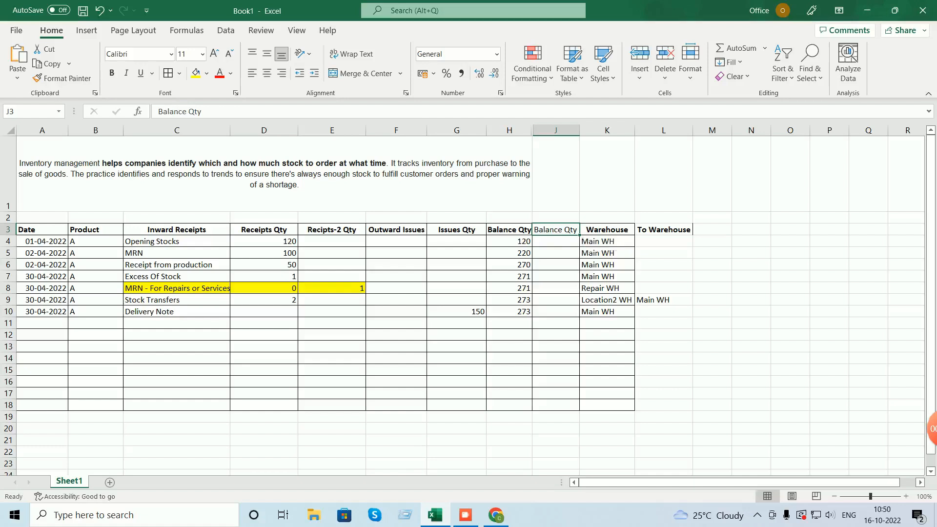
text(2)
click(556, 347)
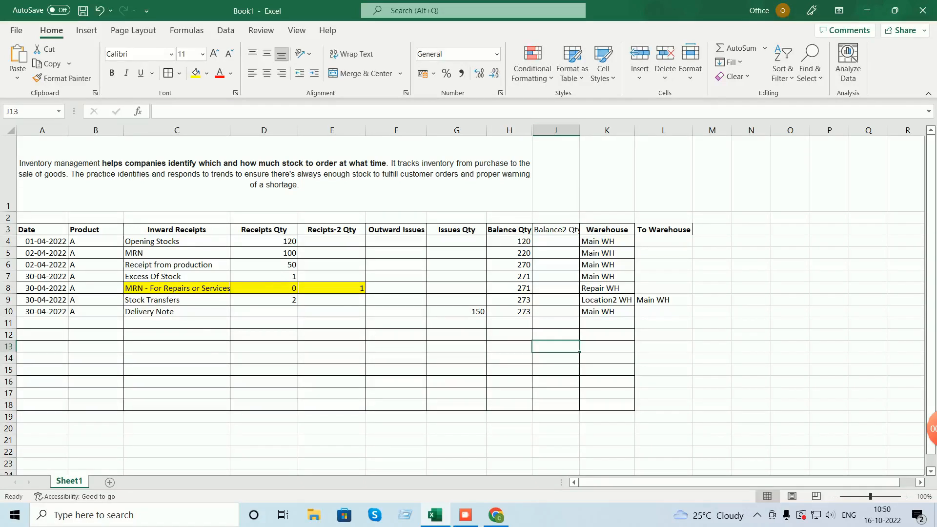
double_click(580, 130)
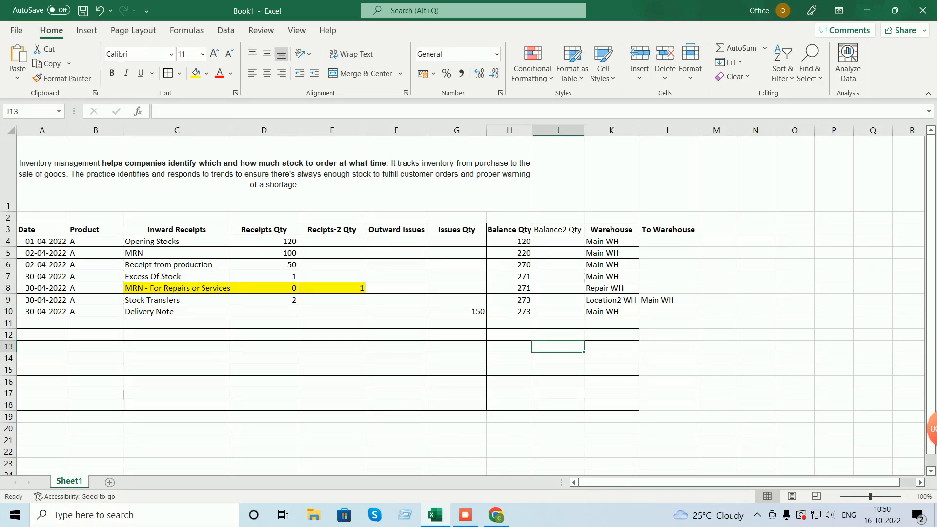
- Enter the opening Balance2 formula =+D4 in J4
click(509, 241)
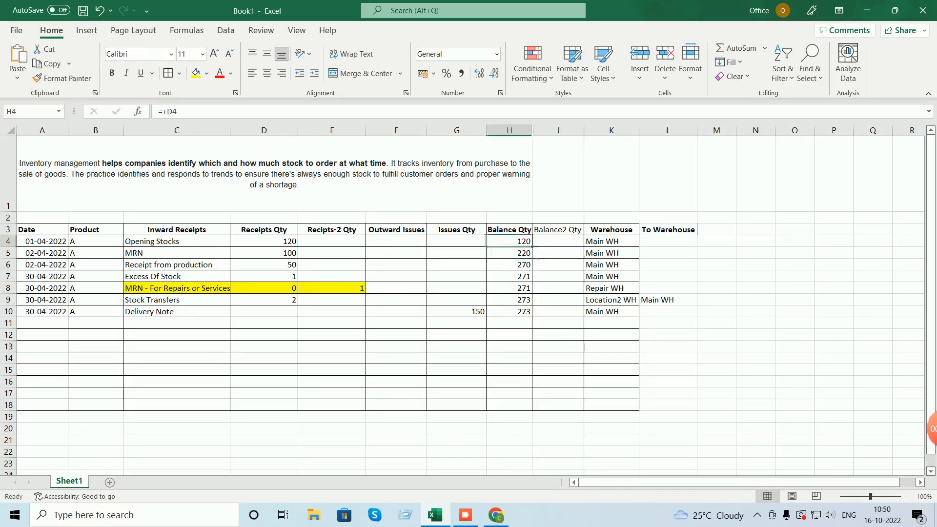
key(ctrl+c)
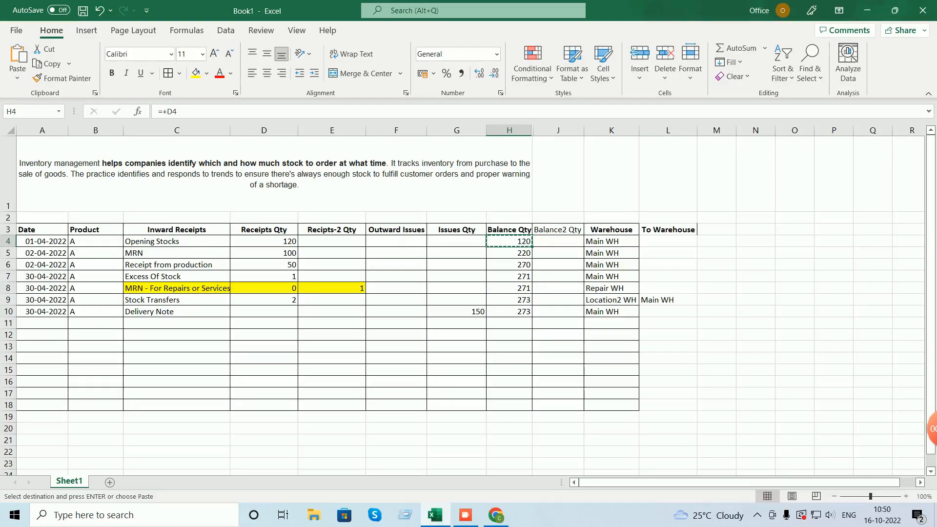
click(559, 241)
key(ctrl+v)
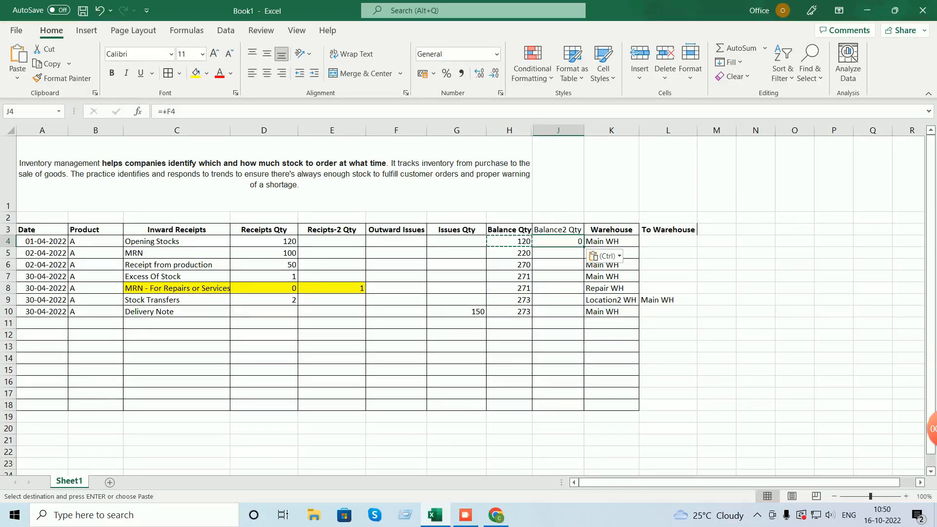
key(F2)
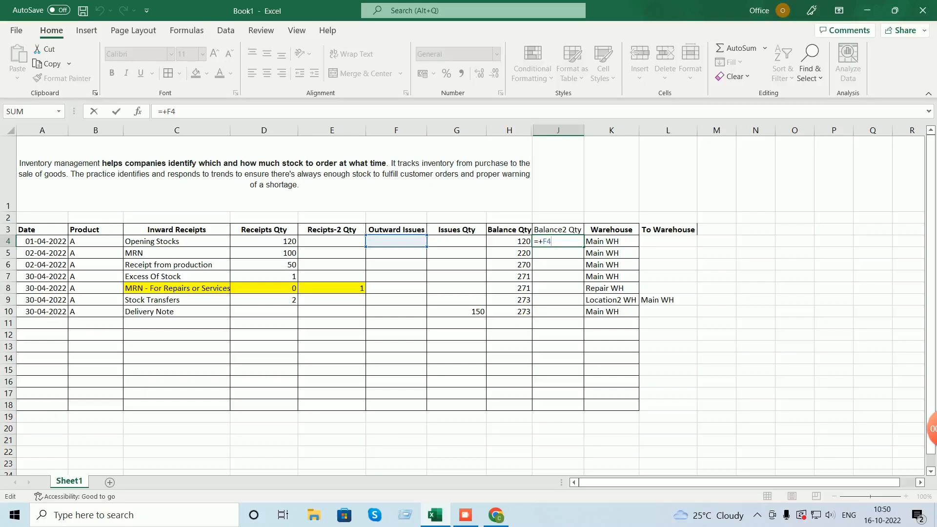
key(BackSpace)
key(BackSpace)
key(BackSpace)
key(BackSpace)
text(+)
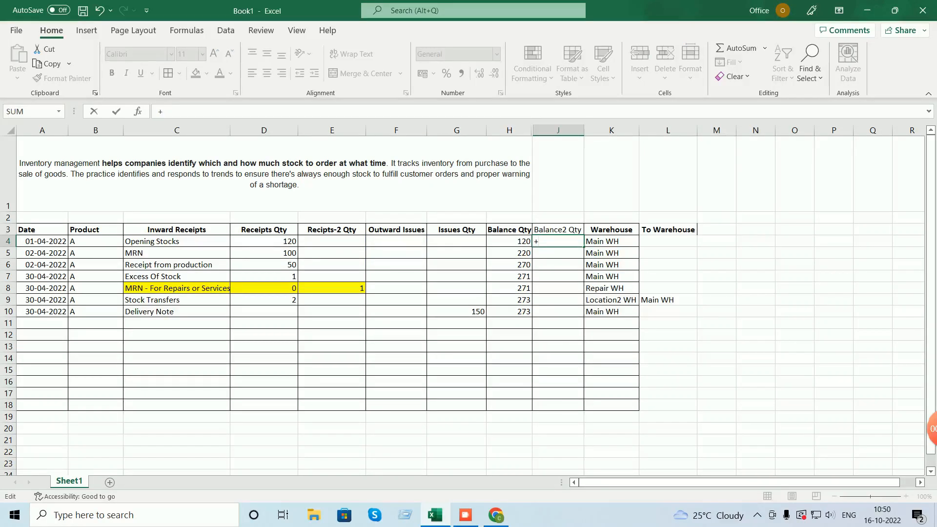
click(264, 242)
key(Return)
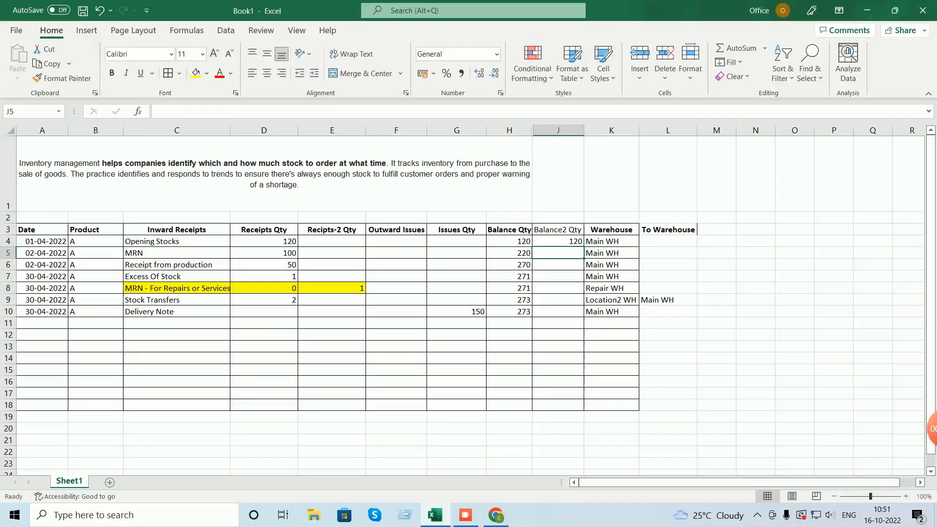
- Enter the running balance formula =+J4+D5-E5 in J5
text(+)
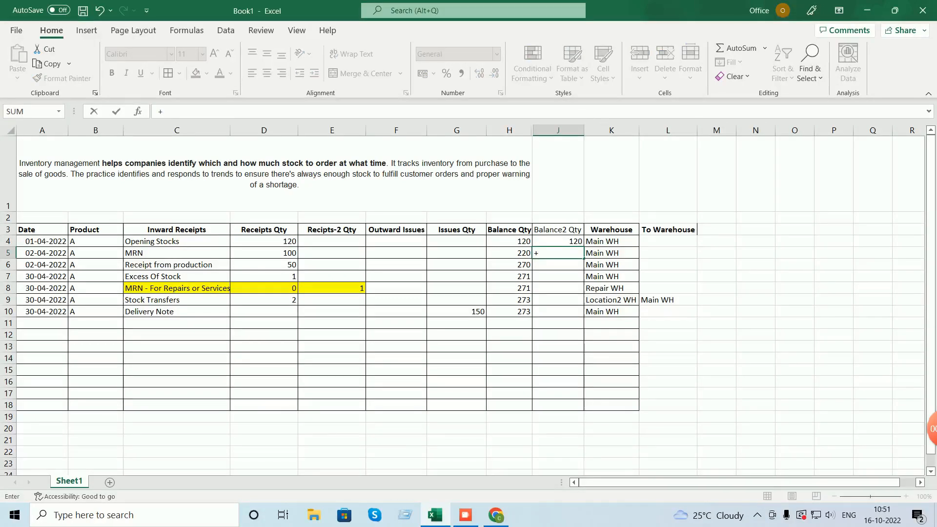
key(Up)
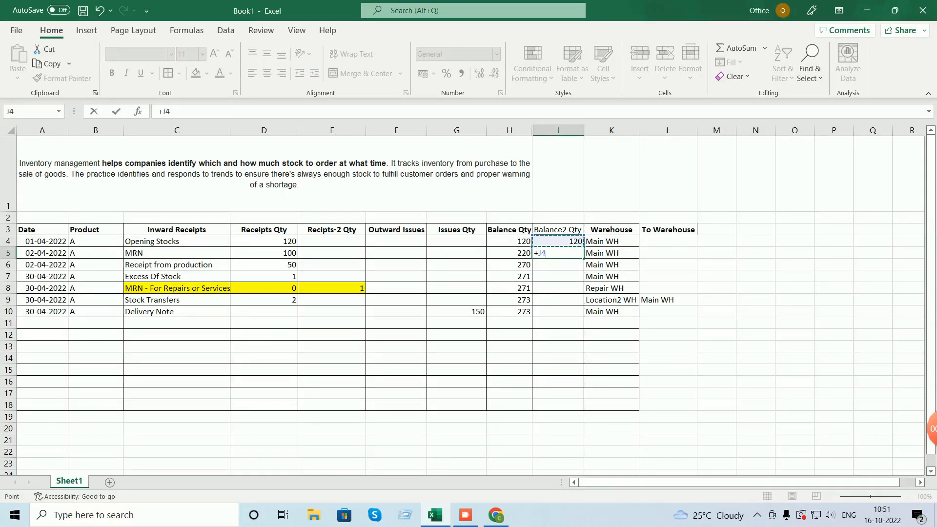
text(+)
click(264, 253)
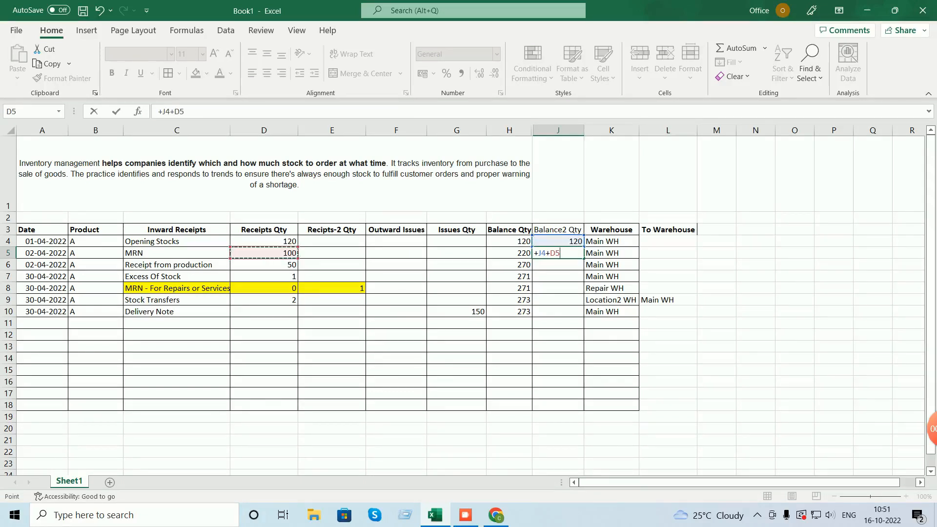
text(-)
click(332, 252)
key(Return)
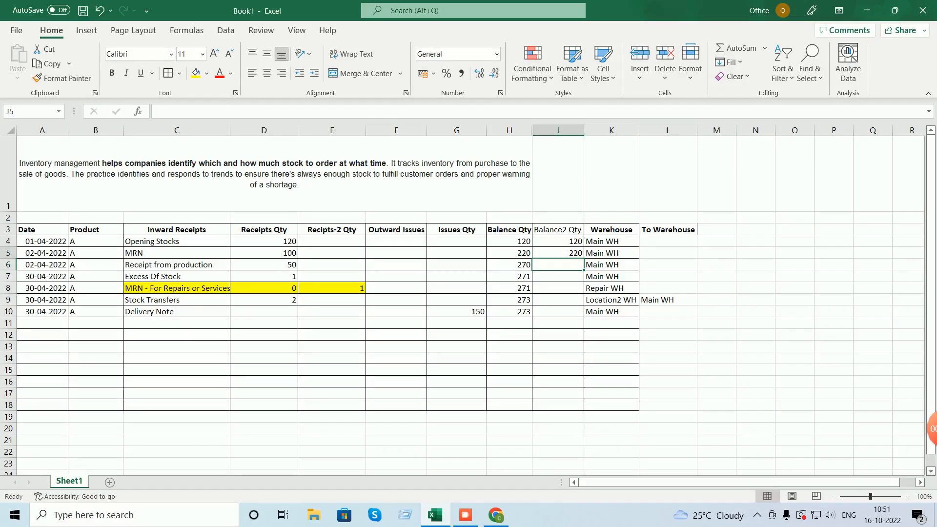
- Copy the J5 running balance formula down through J10
key(Up)
key(ctrl+c)
key(Down)
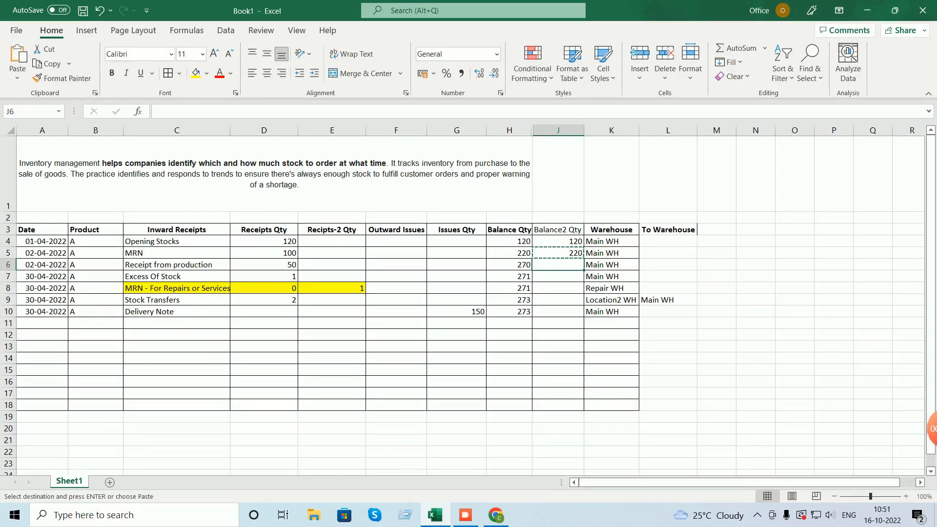
key(shift+Down)
key(shift+Down)
key(shift+Down)
key(shift+Down)
key(ctrl+v)
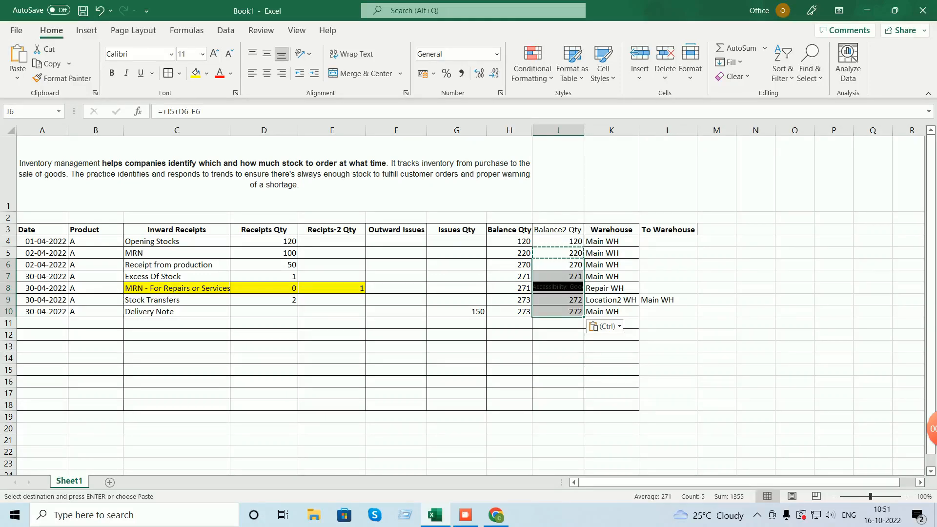
double_click(558, 335)
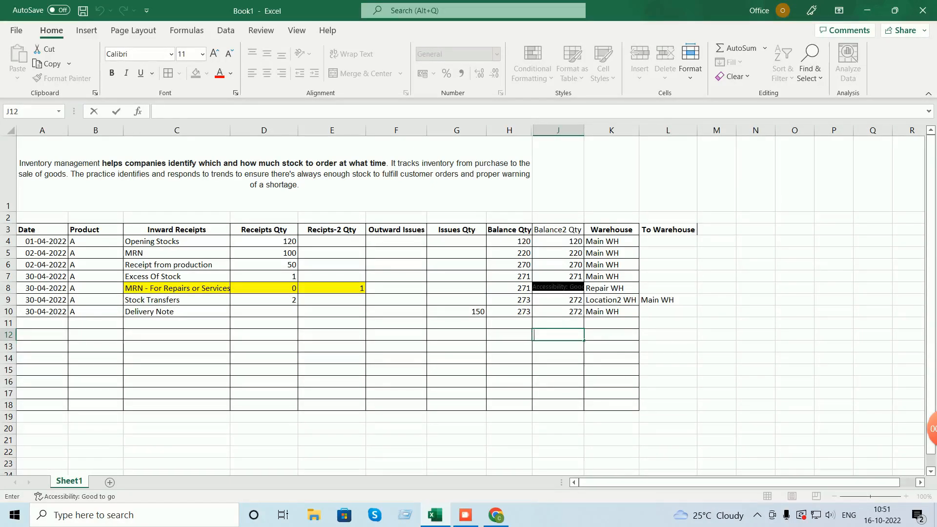
key(Escape)
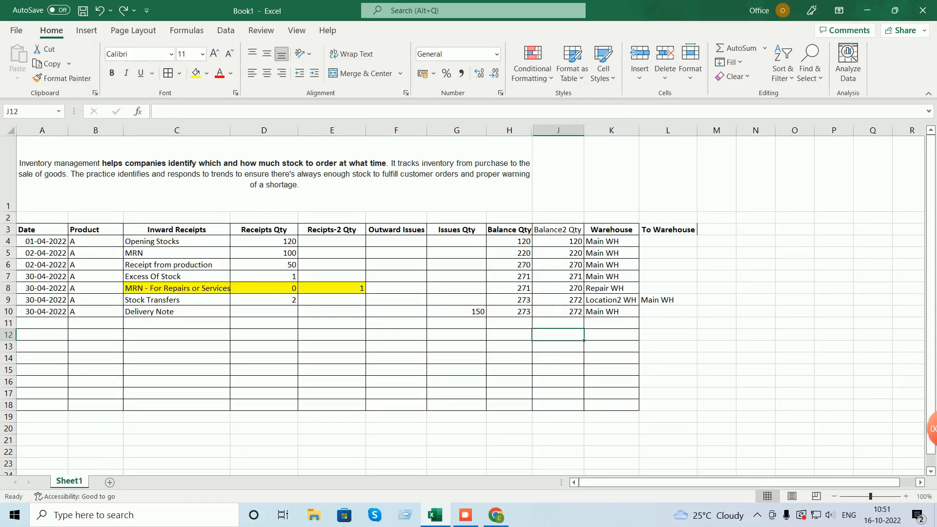
- Change J8 to =+J7+D8+E8 so row 8 adds its Recipts-2 quantity
drag(264, 241, 263, 300)
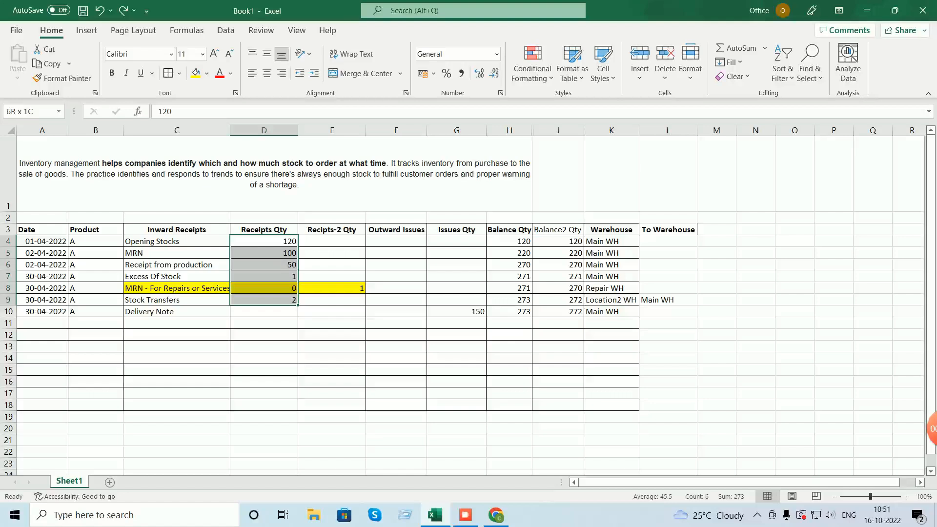
drag(264, 300, 264, 311)
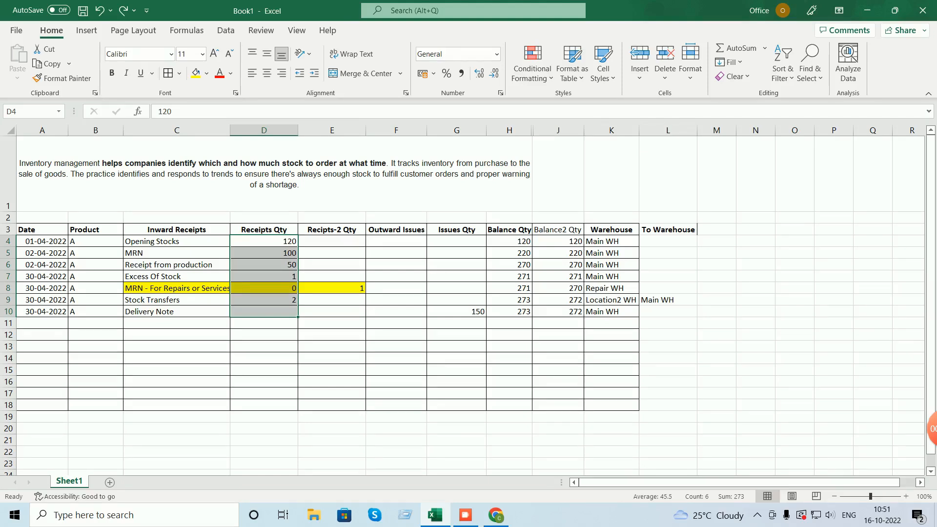
click(558, 289)
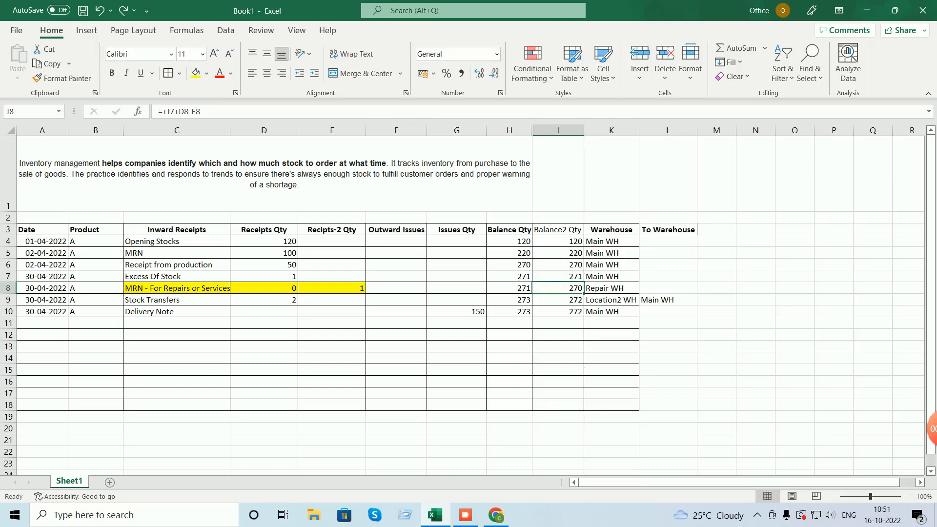
click(189, 112)
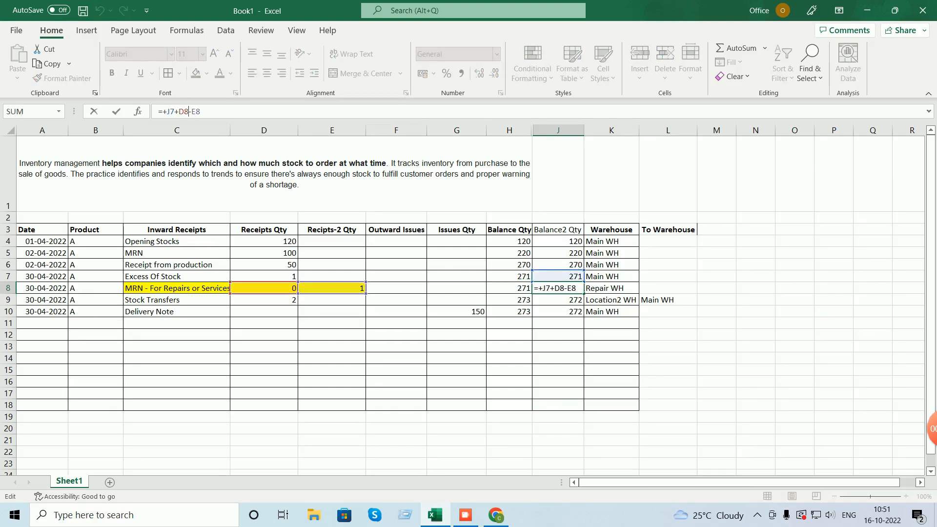
key(Delete)
text(+)
key(Return)
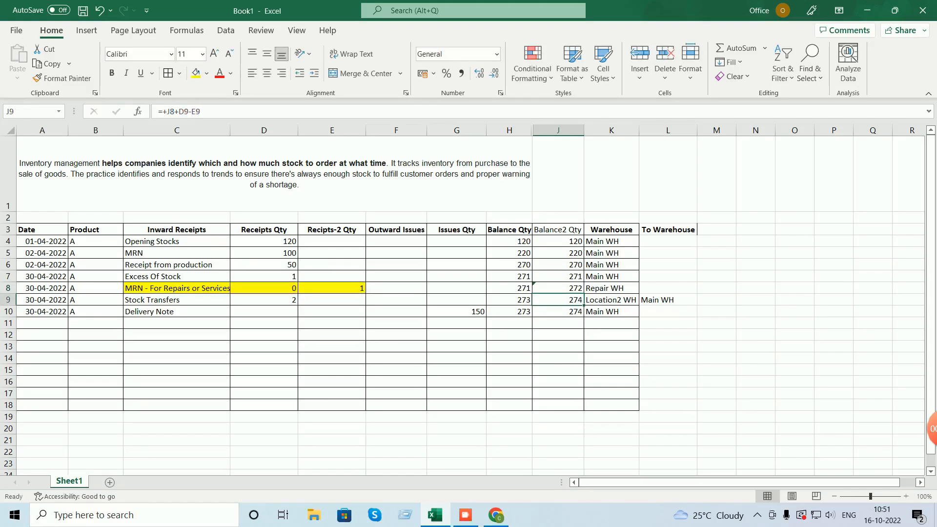
click(558, 229)
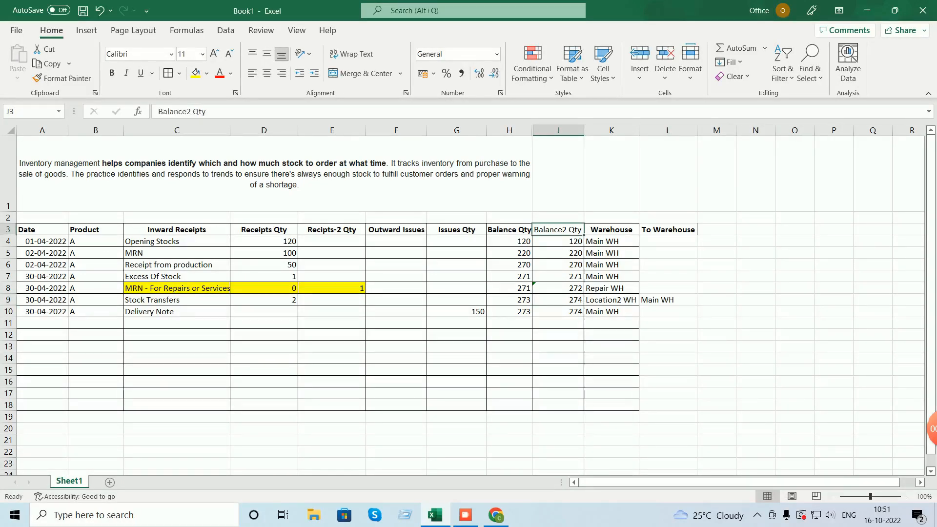
- Bold the Balance2 Qty header, autofit column J, and add borders to ledger A3:L18
key(ctrl+b)
double_click(585, 130)
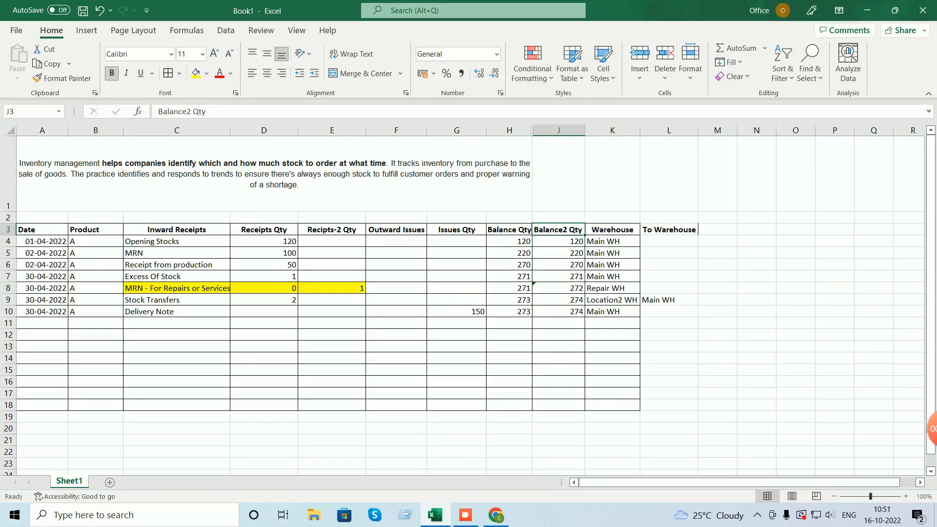
drag(669, 405, 42, 230)
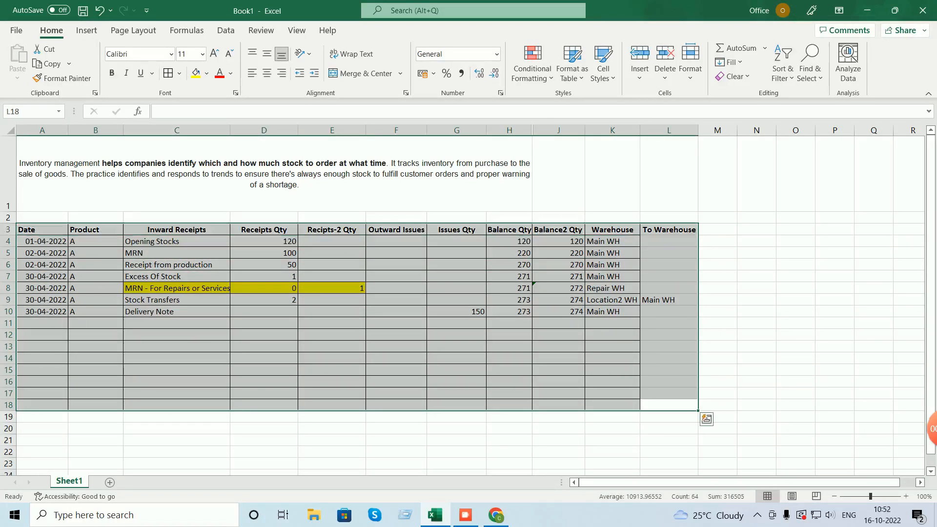
click(168, 73)
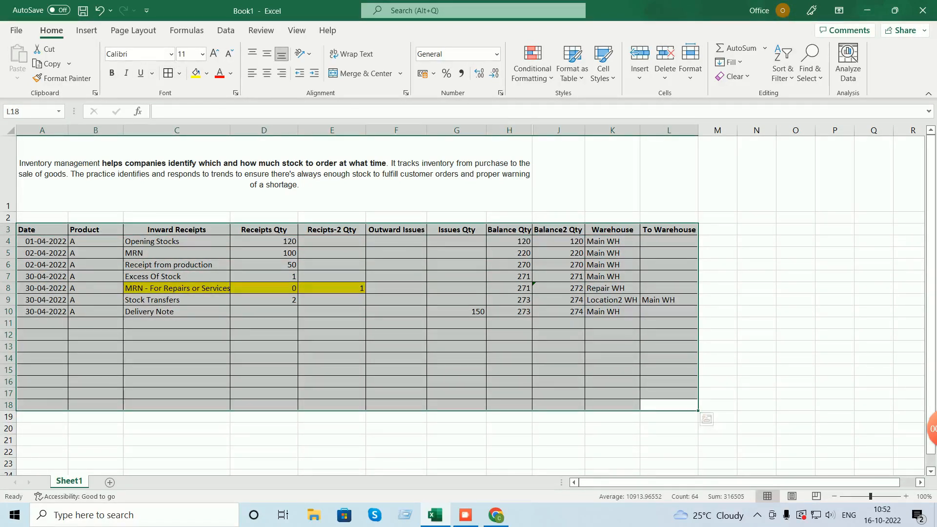
click(559, 358)
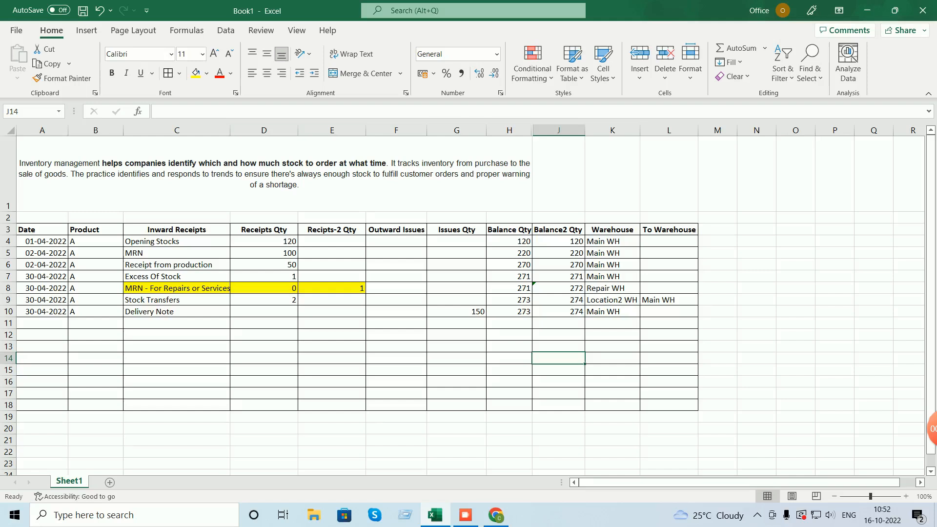
- Fill the row 10 Balance Qty and Balance2 Qty values (H10, J10) yellow
click(510, 311)
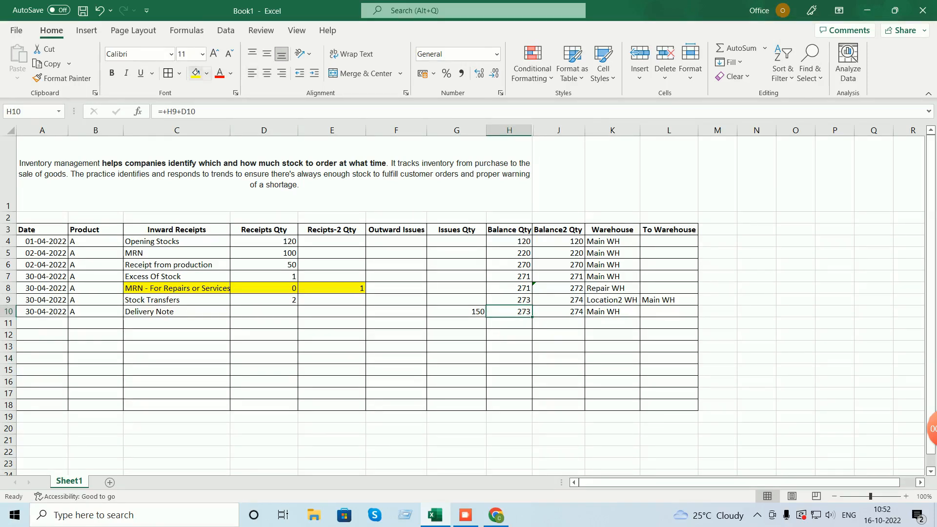
click(196, 73)
key(Right)
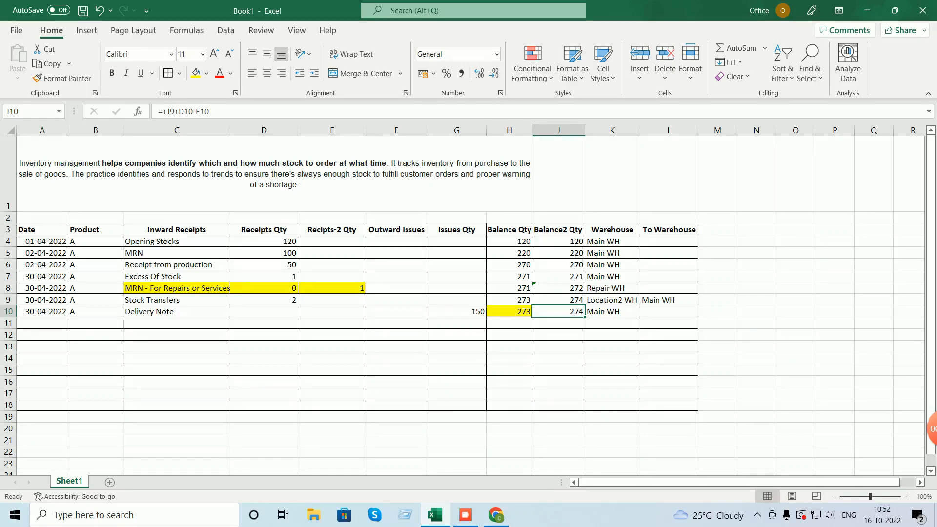
key(Right)
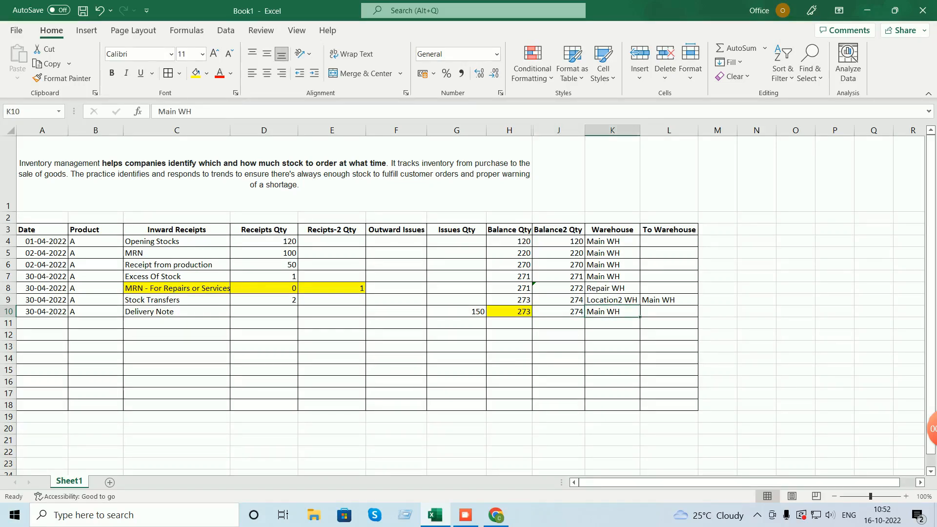
key(Left)
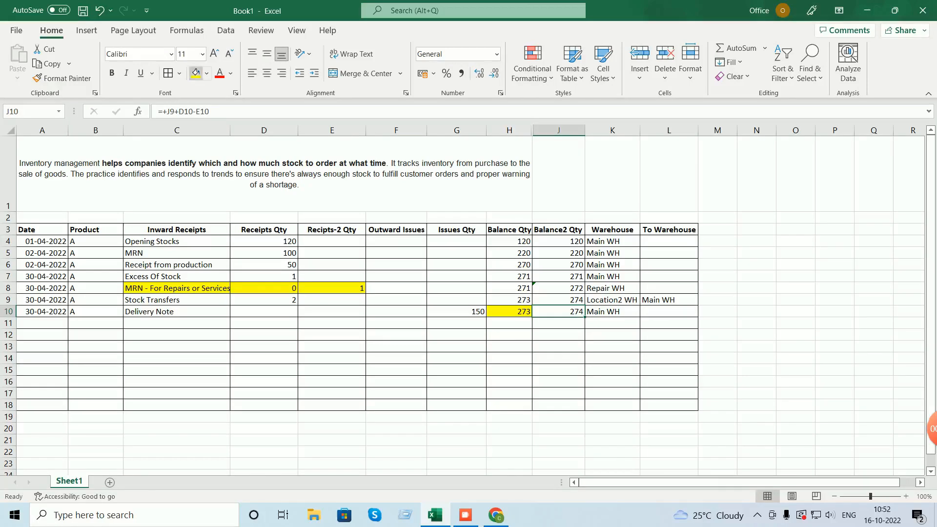
click(196, 73)
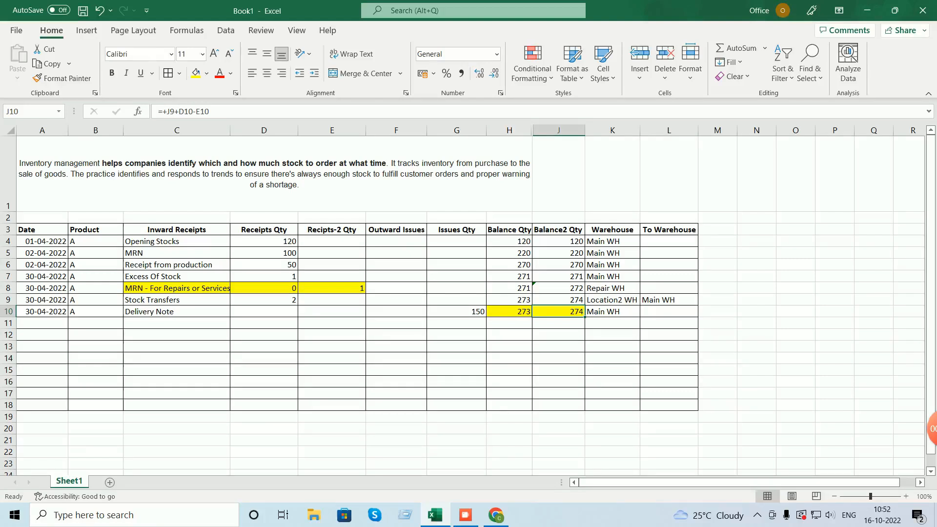
- Enter date 30-04-2022 and product A in row 11
key(Home)
key(Down)
text(30-04-2022)
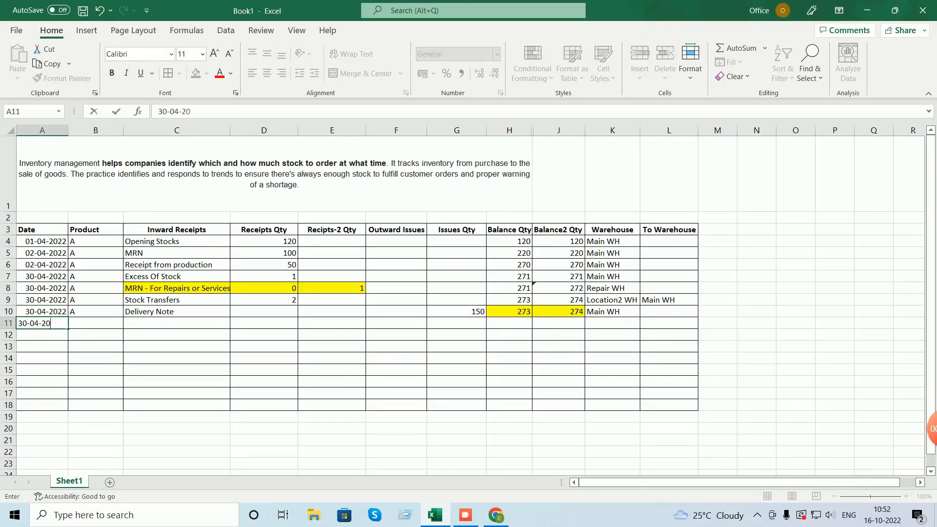
key(Return)
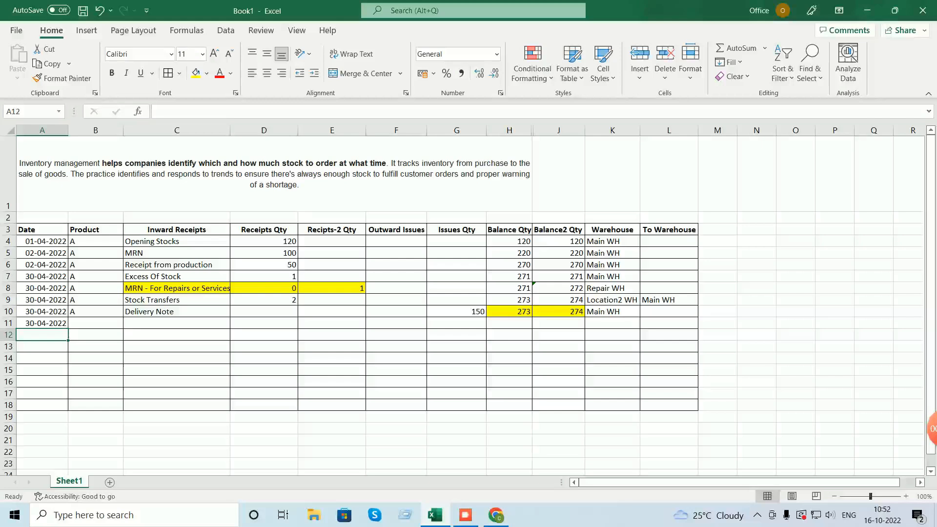
click(95, 323)
text(A)
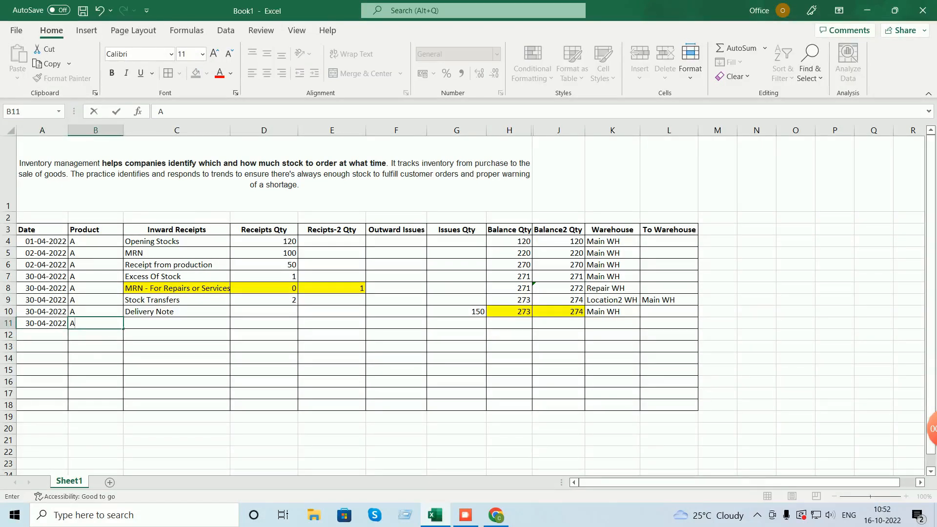
key(Tab)
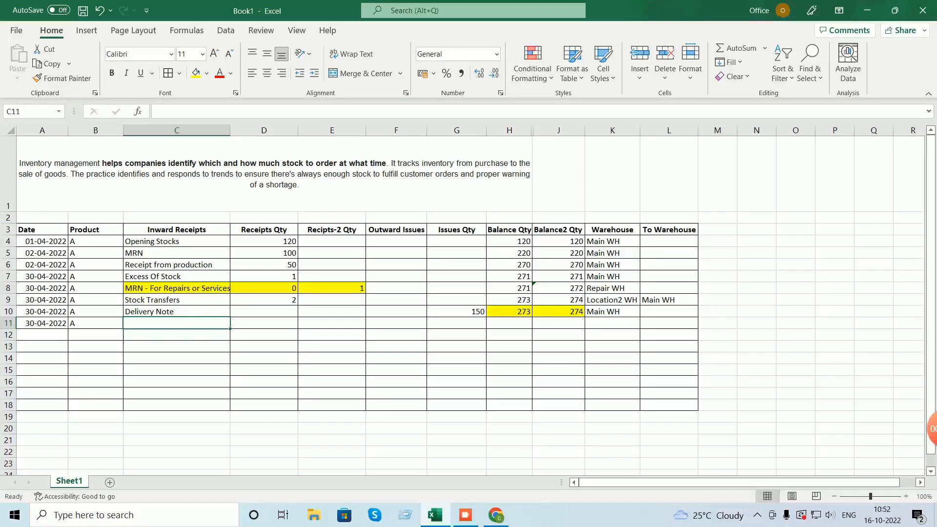
- Move the Delivery Note entry from C10 to the Outward Issues cell F10
click(176, 312)
key(ctrl+c)
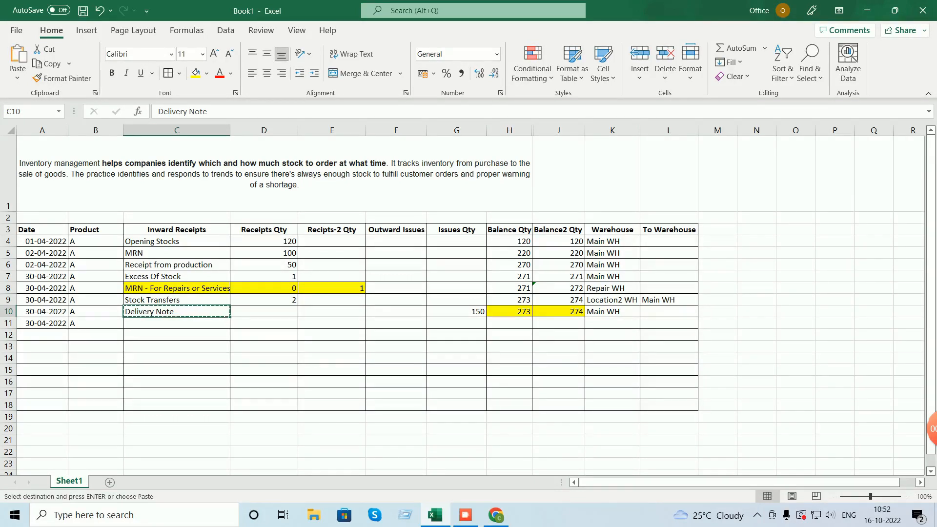
click(396, 312)
key(ctrl+v)
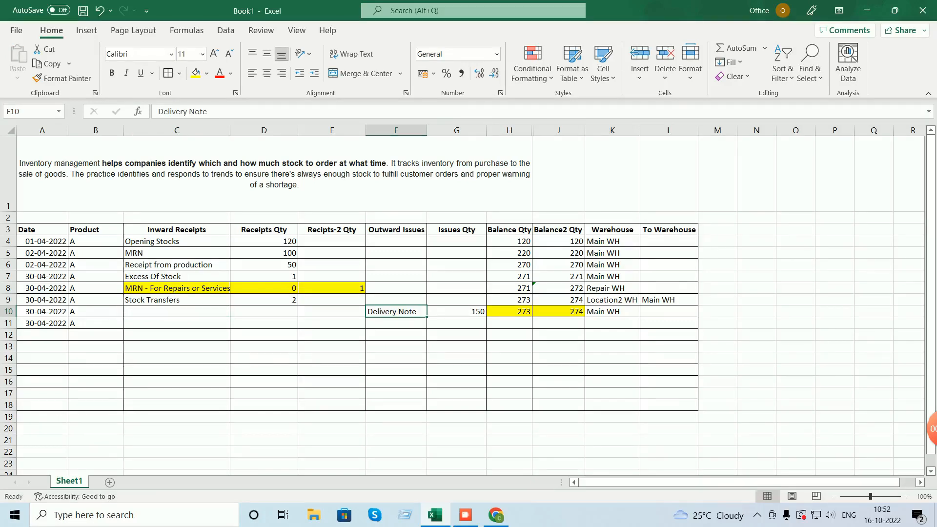
- Enter 'Issues to production' in F11 and autofit column F
click(396, 323)
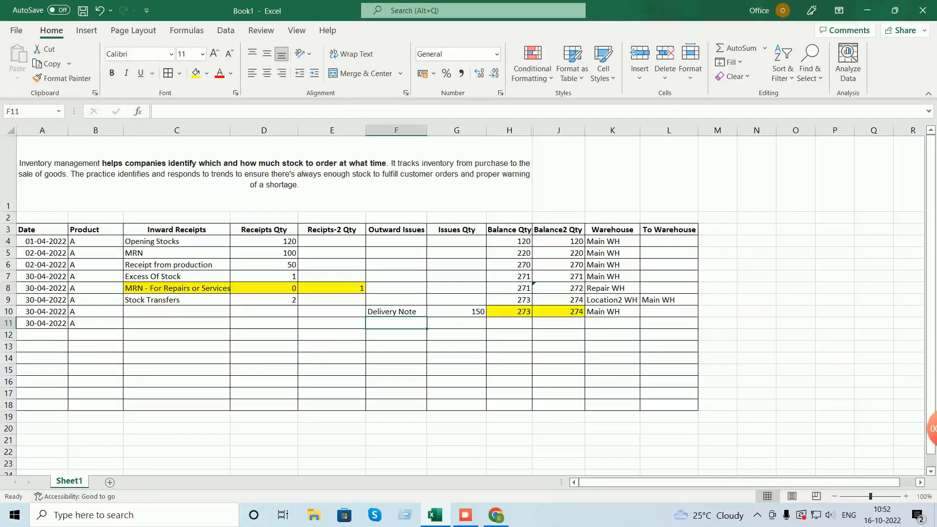
text(Issues P)
key(BackSpace)
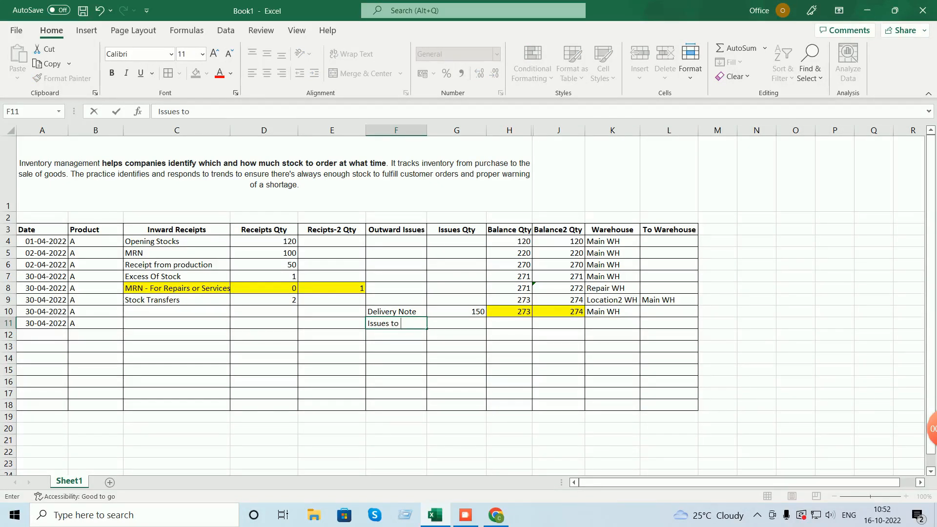
text(to production)
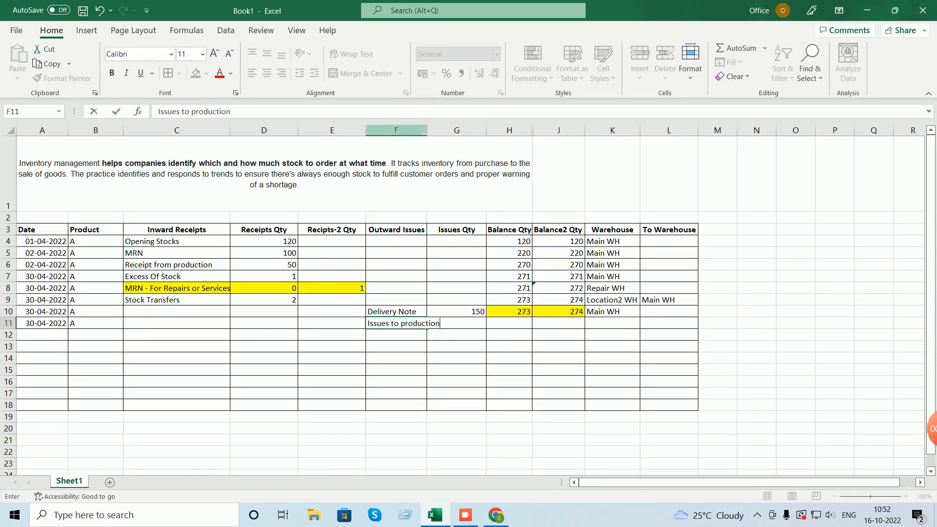
click(415, 130)
double_click(427, 131)
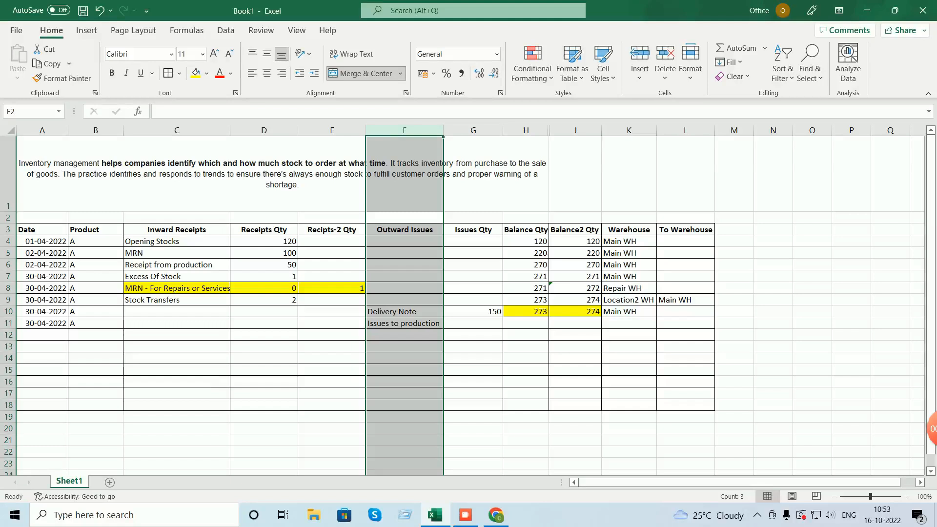
click(404, 323)
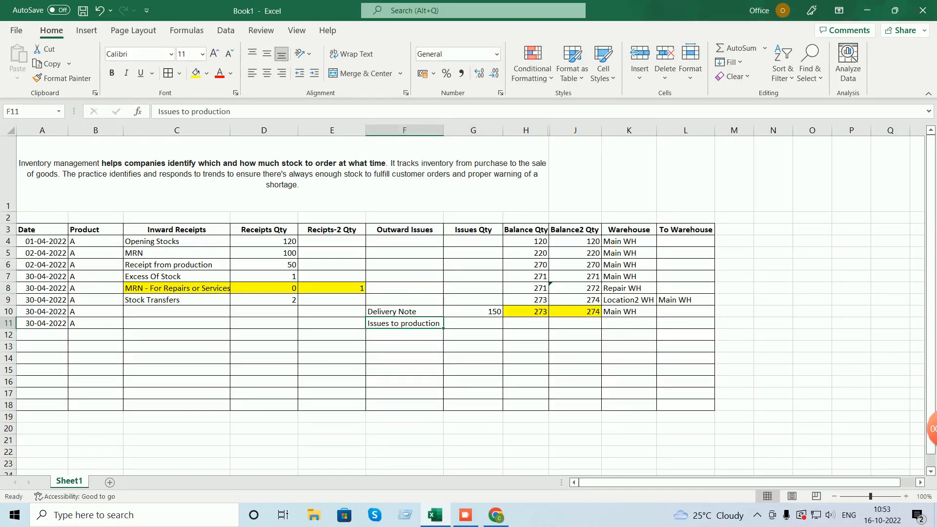
- Enter 50 as the row 11 Issues Qty
click(473, 324)
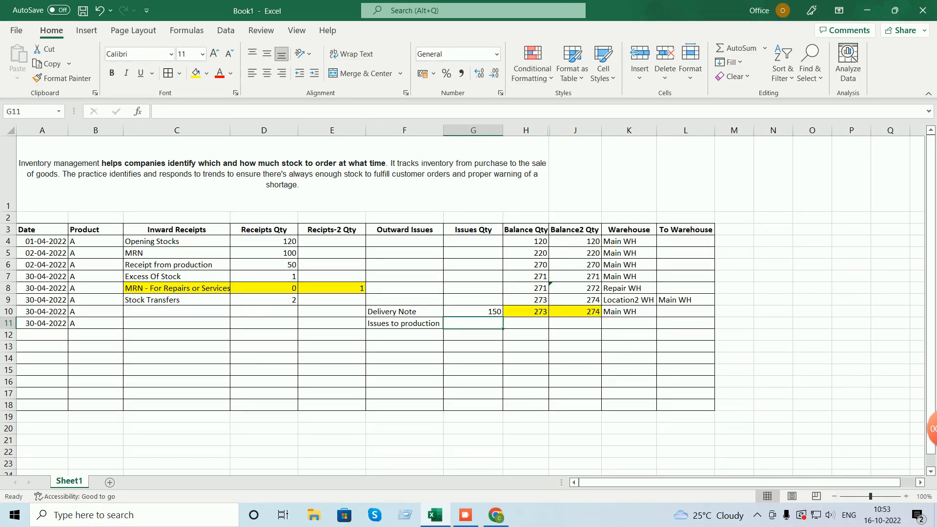
text(50)
key(Tab)
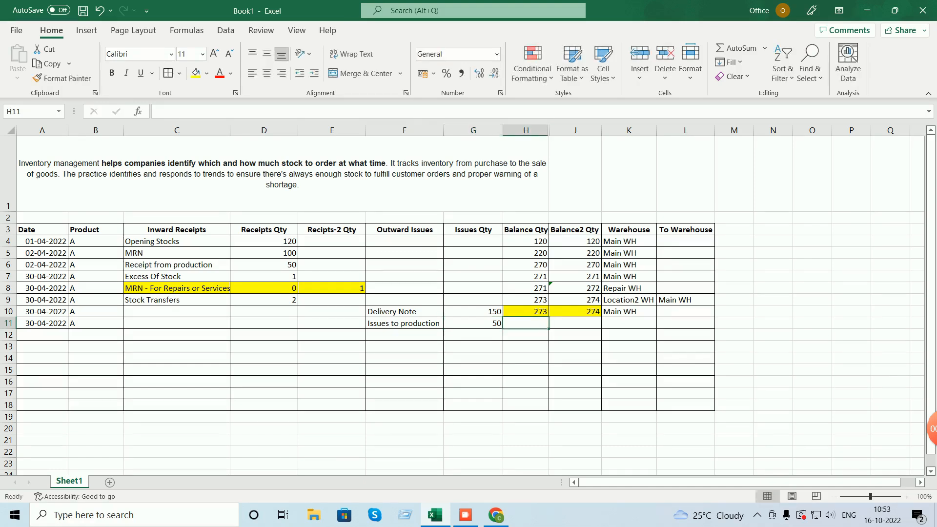
- Copy the row 10 balance formula to H11 and edit it to =+H10+D11-G11
key(Up)
key(ctrl+c)
key(Down)
key(ctrl+v)
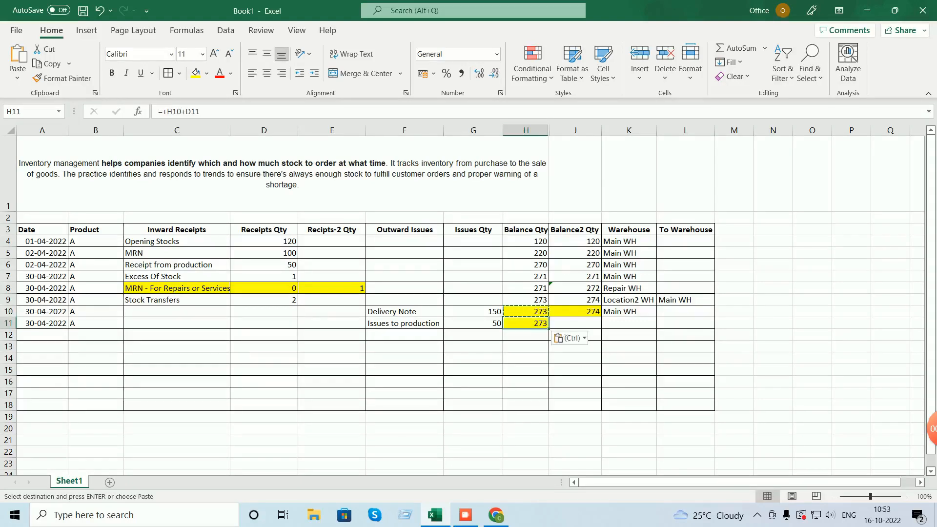
double_click(538, 323)
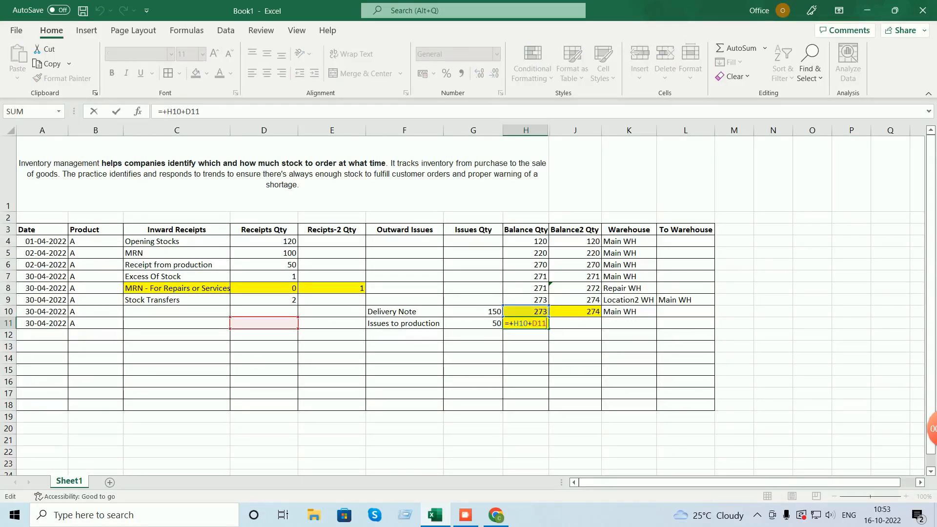
text(-)
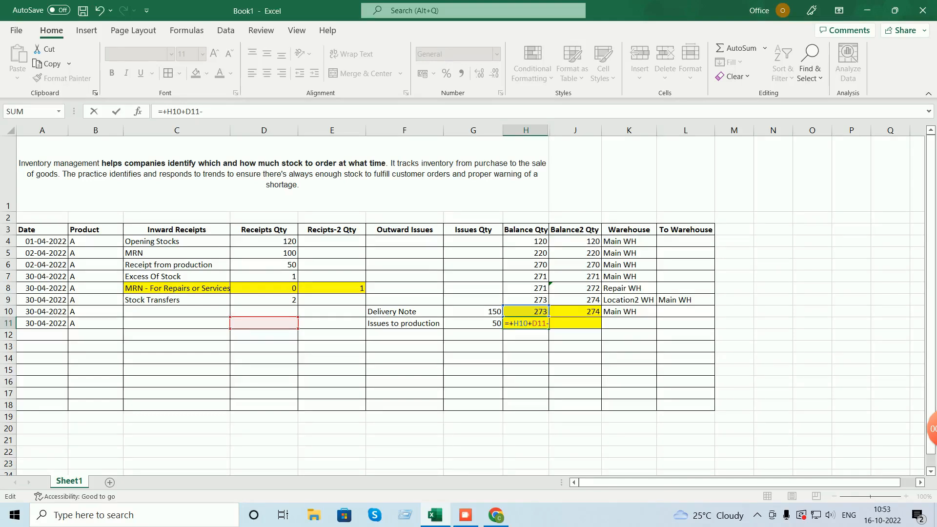
click(473, 323)
key(Return)
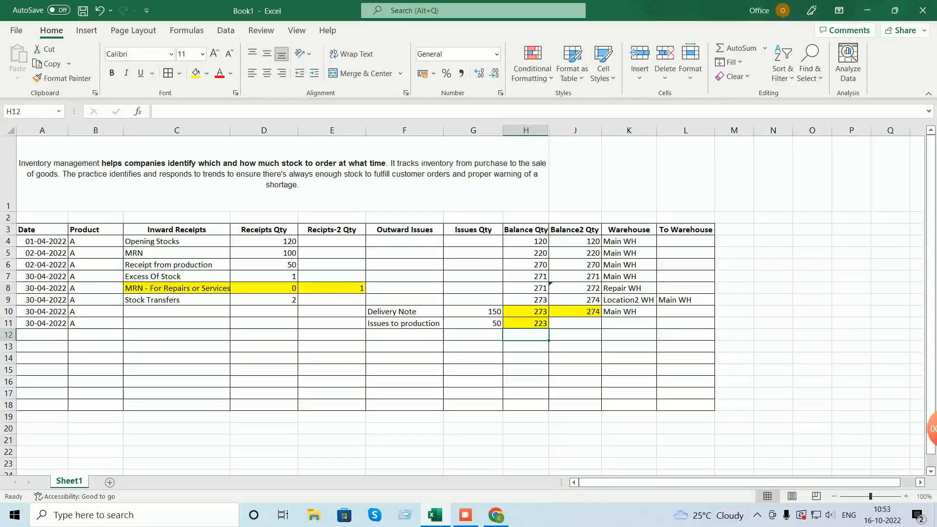
- Make H10 subtract issues with =+H9+D10-G10, giving 123
double_click(528, 311)
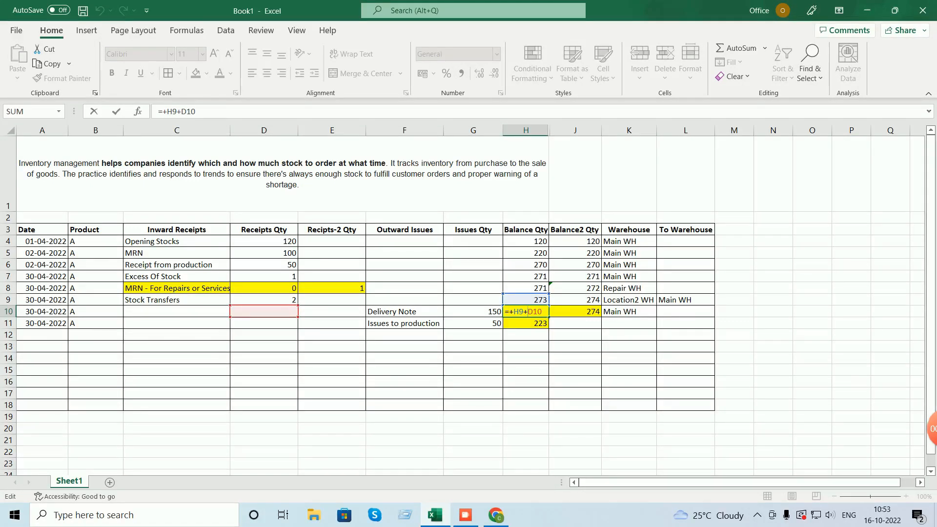
text(-G10)
key(Return)
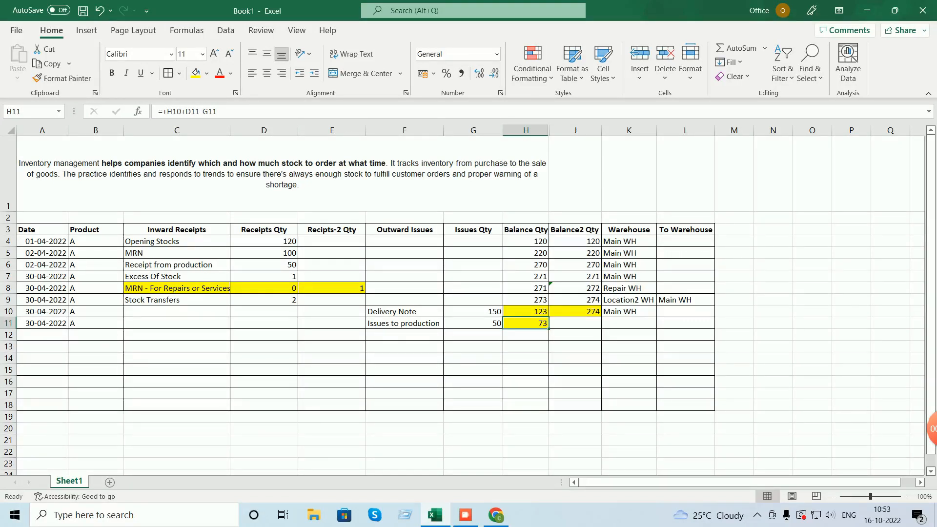
- Copy the H10 formula to J10, undo the #VALUE! result, and open J10's formula for editing
click(527, 312)
key(ctrl+c)
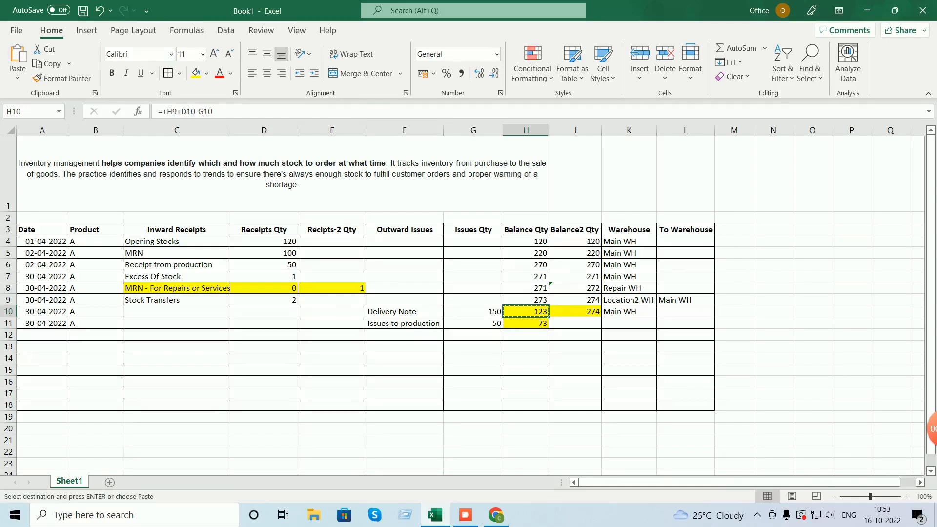
key(Right)
key(Return)
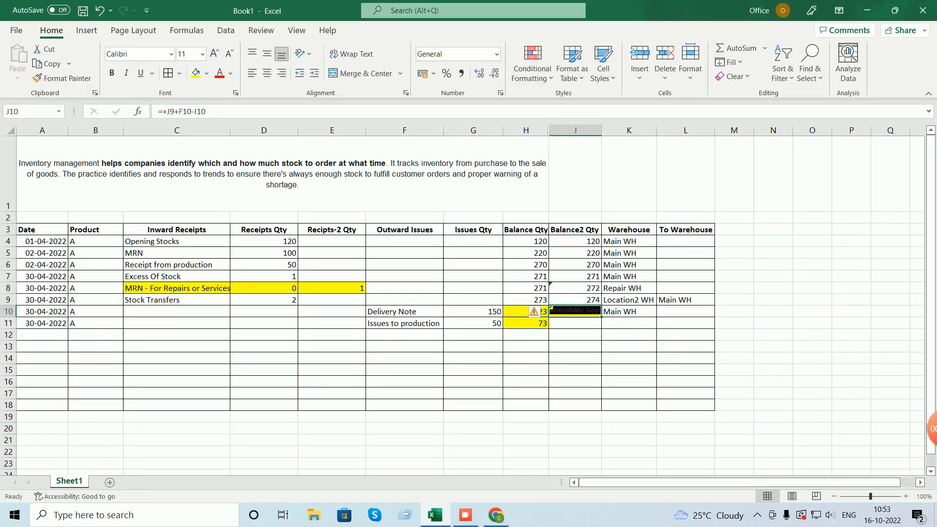
key(ctrl+z)
key(ctrl+z)
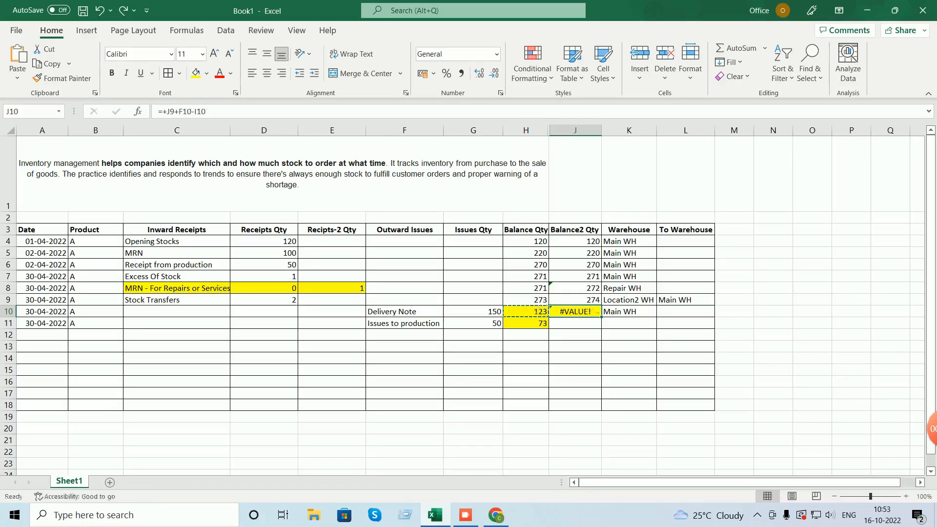
click(630, 335)
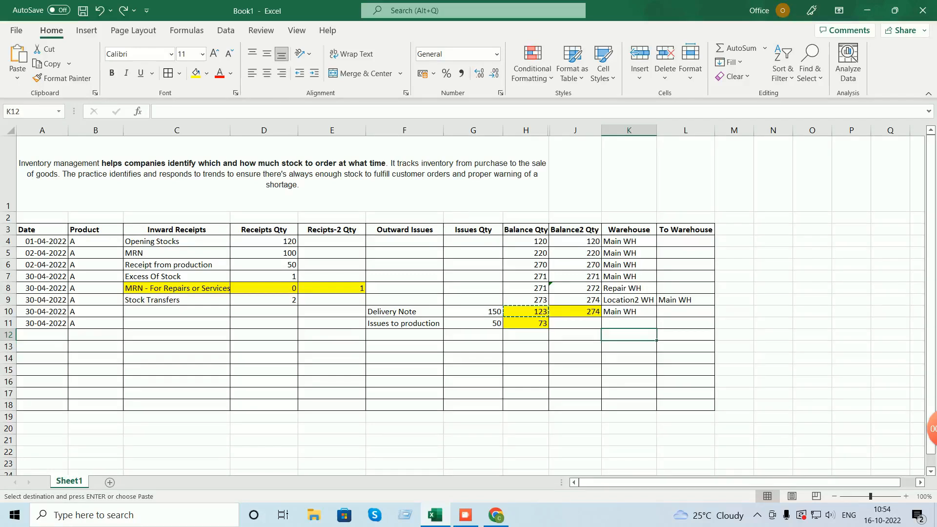
double_click(588, 312)
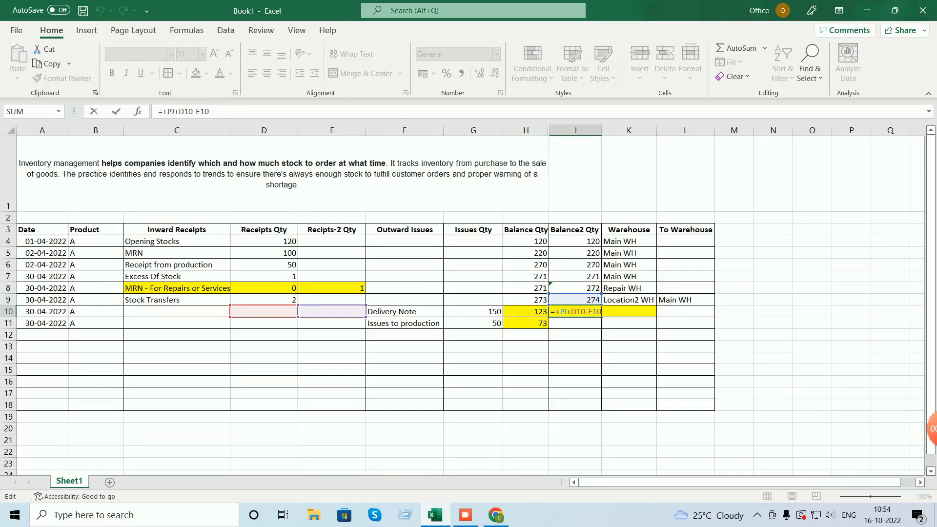
- Append -G10 to J10's Balance2 Qty formula so it shows 124
text(-G10)
key(Return)
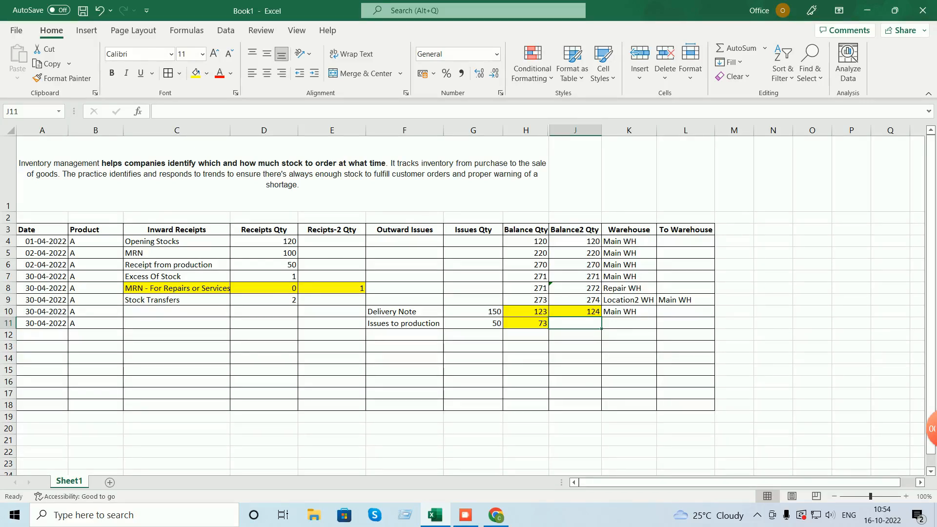
- Copy the 30-04-2022 date from A11 into A12 and enter product A in B12
key(Home)
key(ctrl+c)
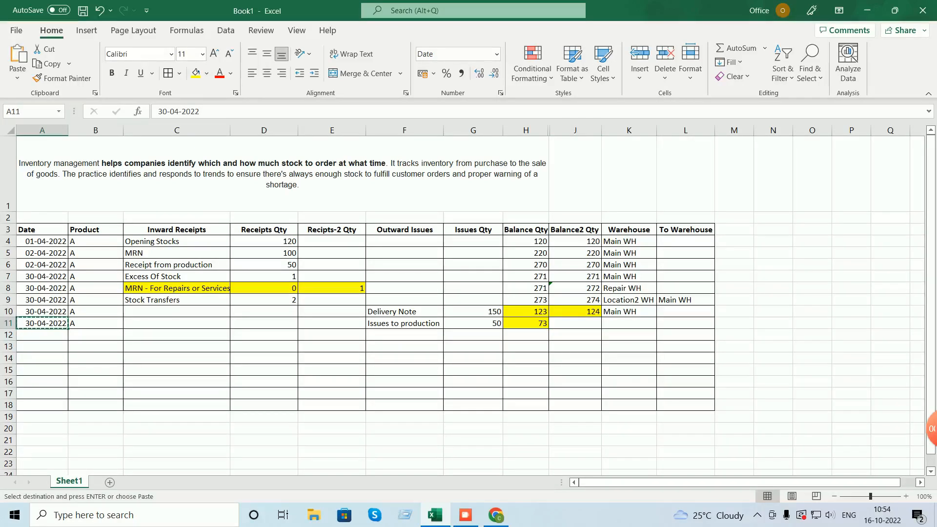
key(Down)
key(ctrl+v)
key(ctrl)
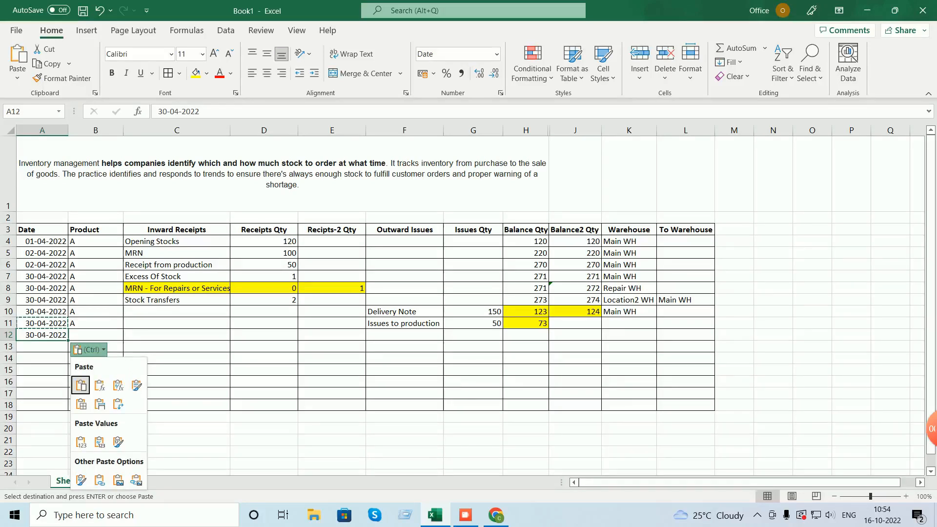
key(Escape)
key(Right)
key(Escape)
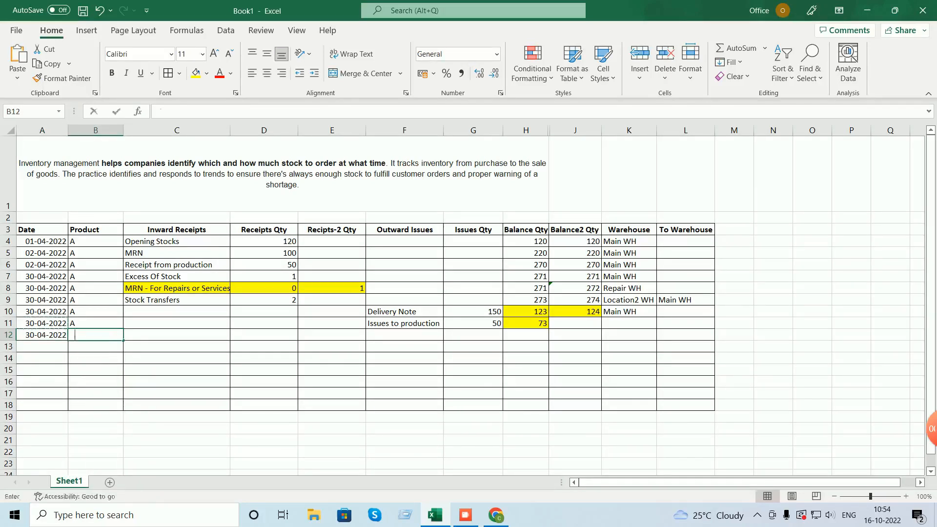
text(A)
click(405, 334)
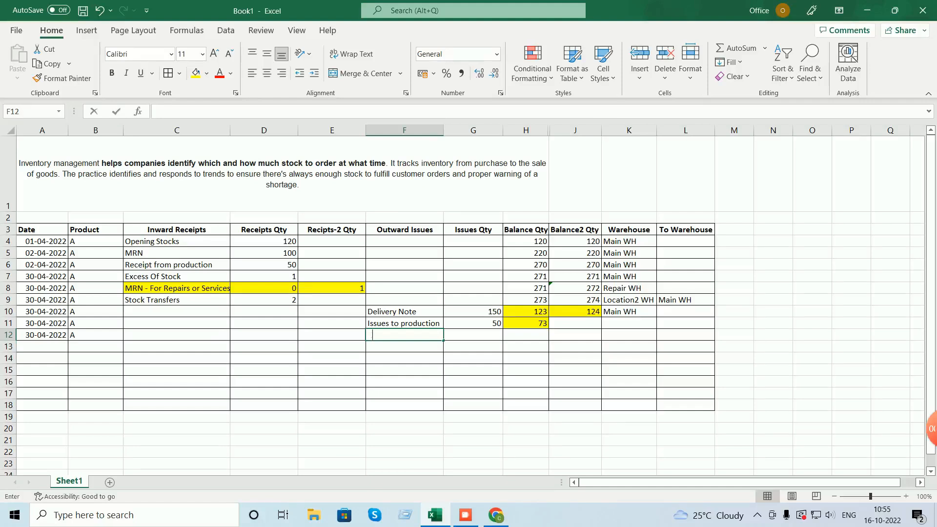
- Enter 'Consignment - Delivery Note' in F12 and widen column F to fit it
text(Consignment)
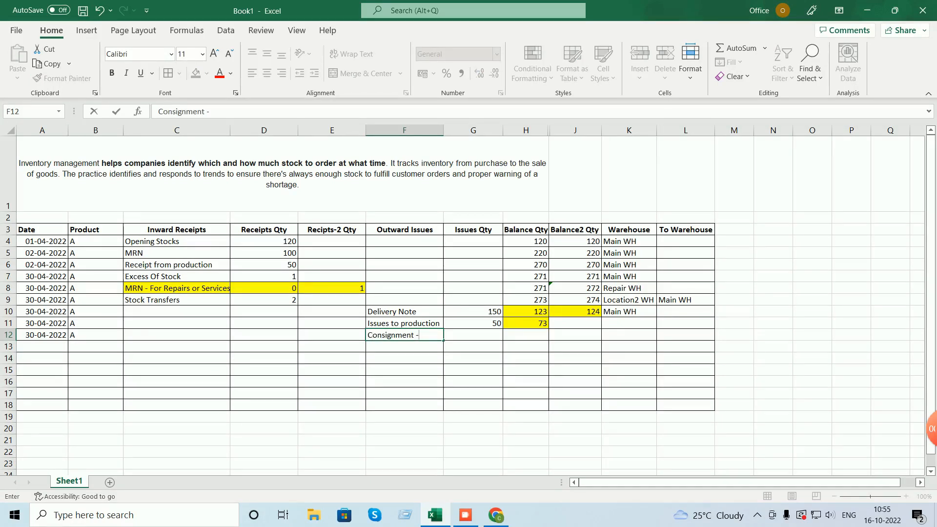
text( - Deliverit)
key(BackSpace)
key(BackSpace)
text(y Note)
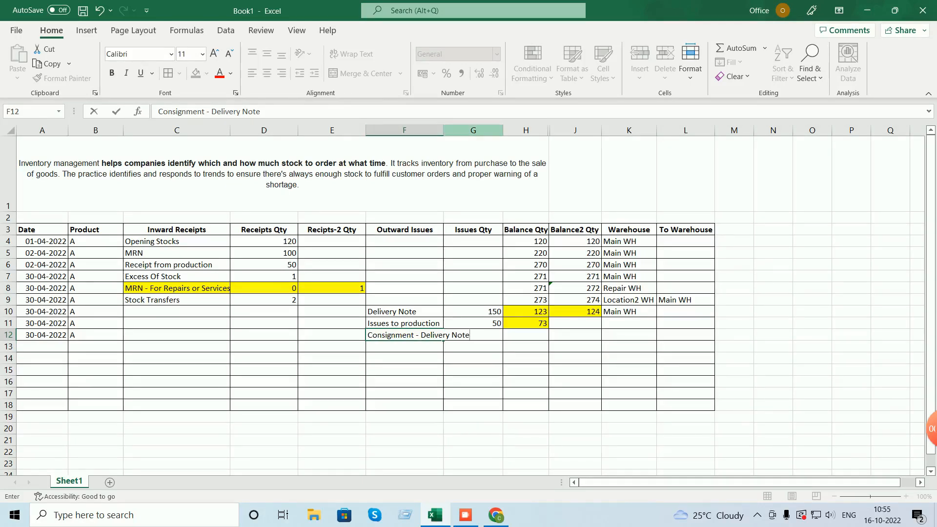
click(439, 131)
double_click(444, 131)
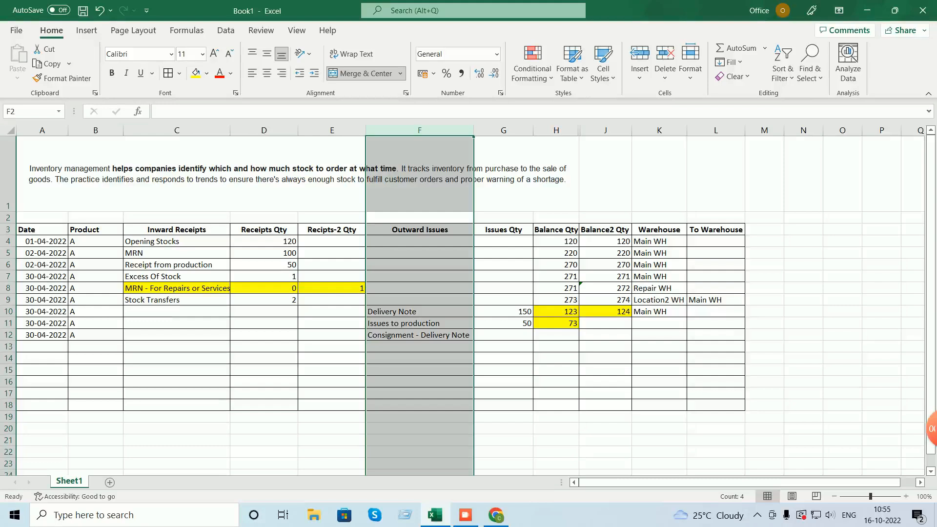
- Enter 'Repairs & Service - Delivery Note' in F13 and autofit column F again
click(177, 288)
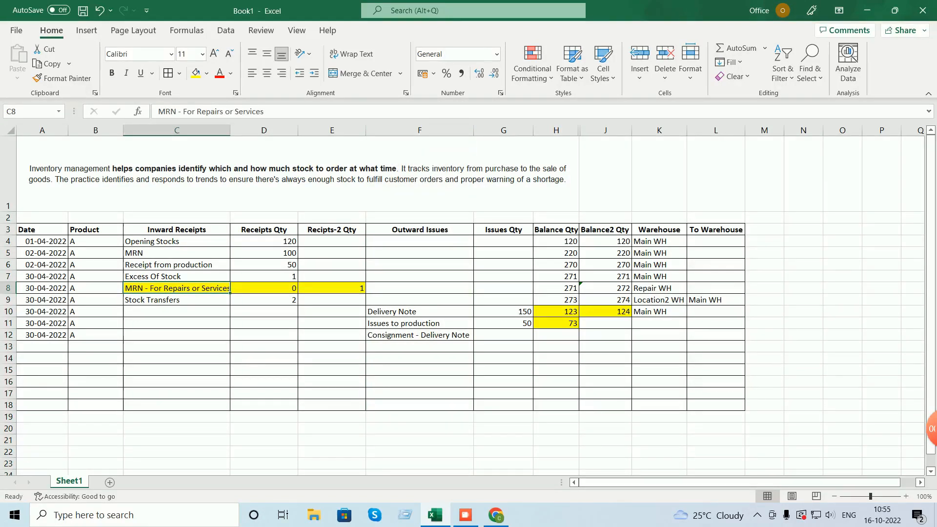
click(420, 346)
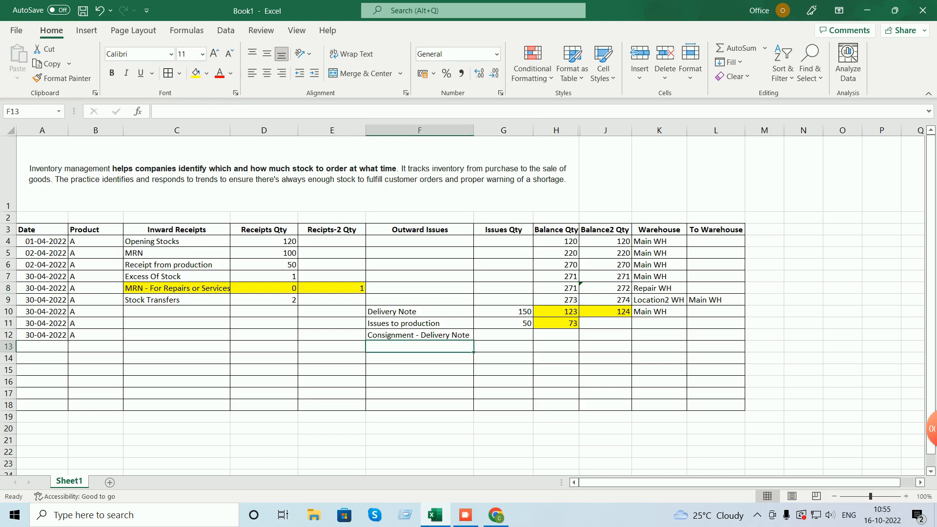
text(Re)
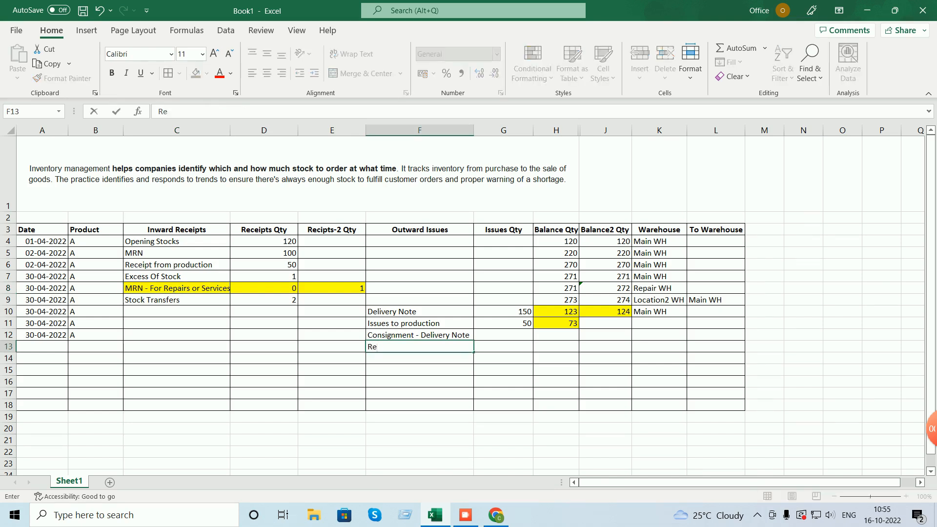
text(pairs & Service - Delivery Note)
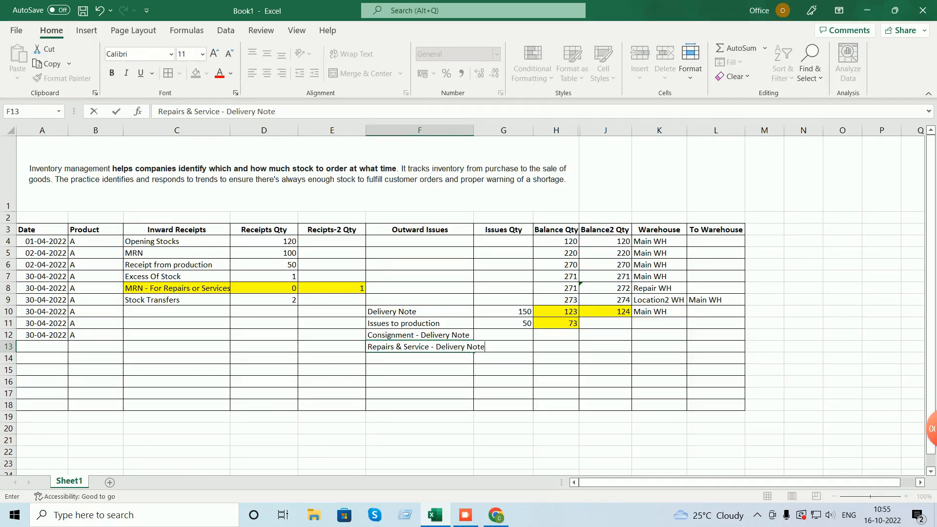
double_click(475, 130)
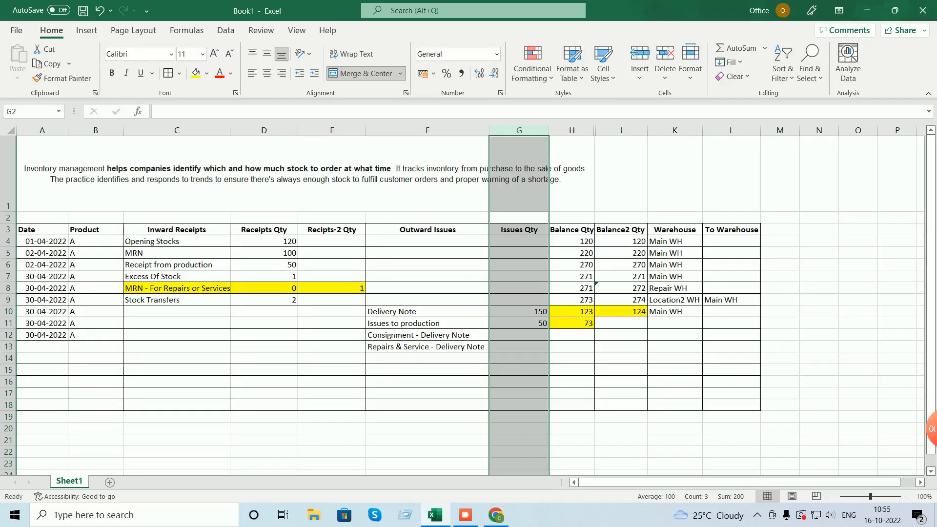
- Enter issue quantities 5 in G12 and 1 in G13
click(519, 335)
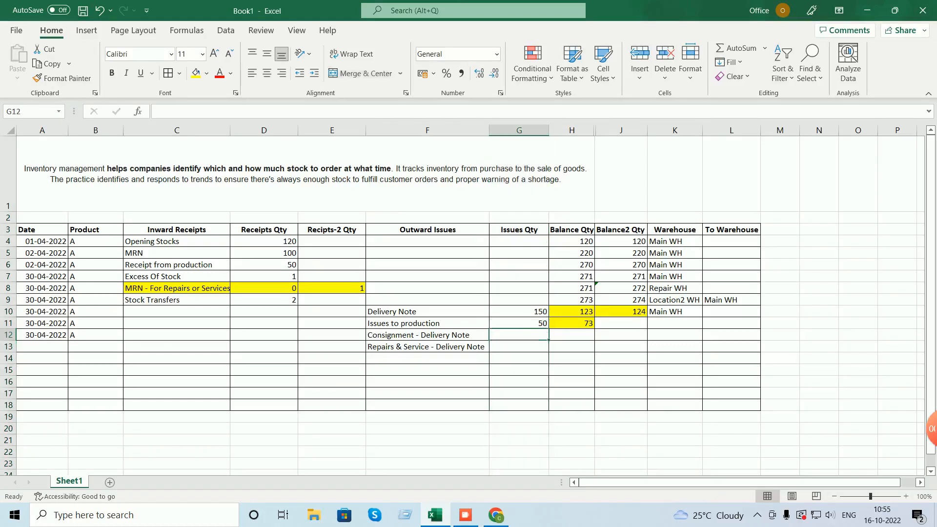
text(5)
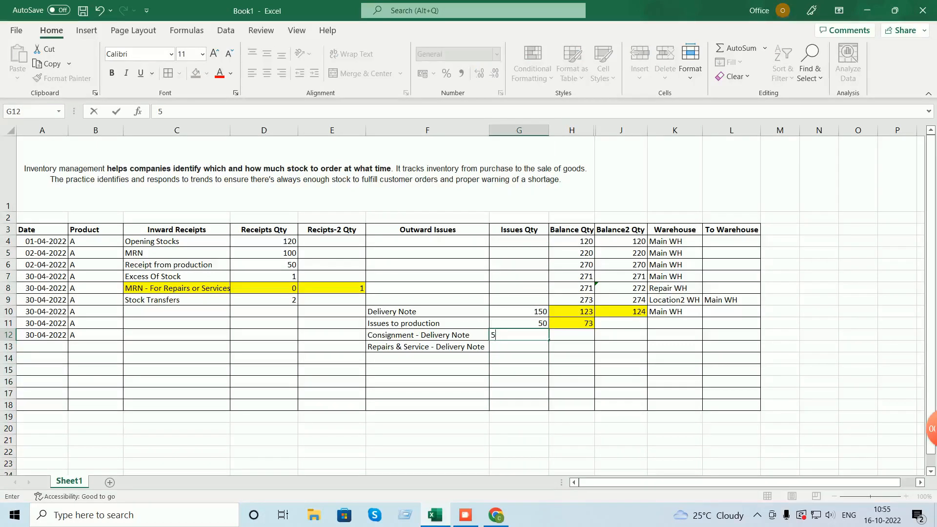
key(Return)
text(1)
key(Return)
- Copy H11's balance formula into H12:H13, giving 68, and start editing H13
click(572, 324)
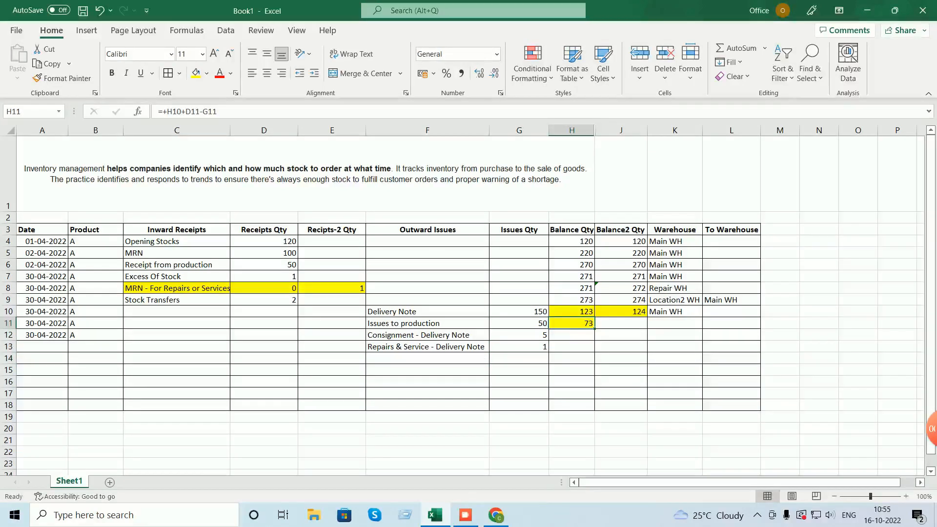
key(ctrl+c)
key(Down)
key(shift+Down)
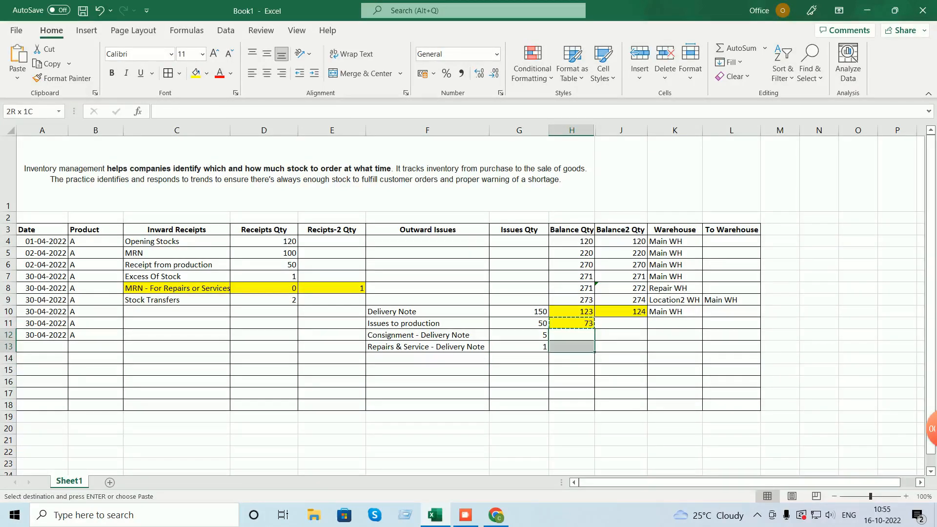
key(ctrl+v)
key(Down)
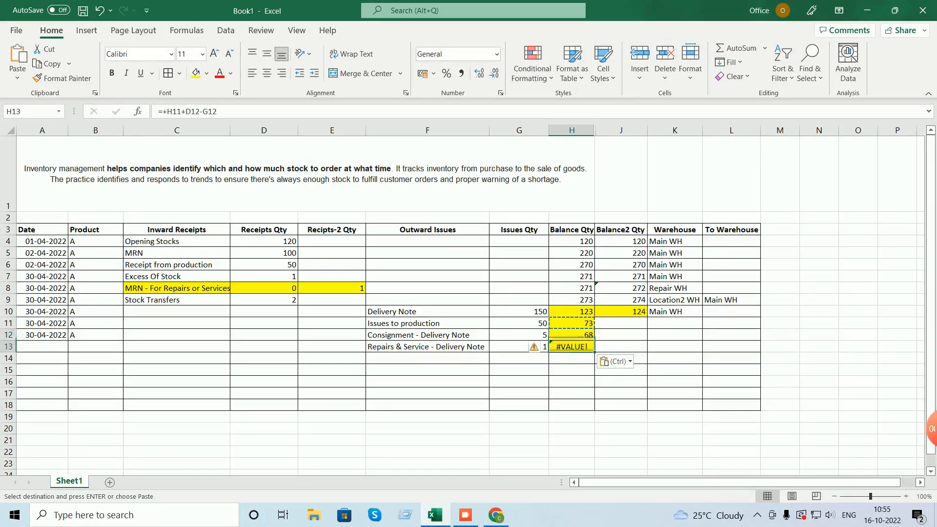
key(F2)
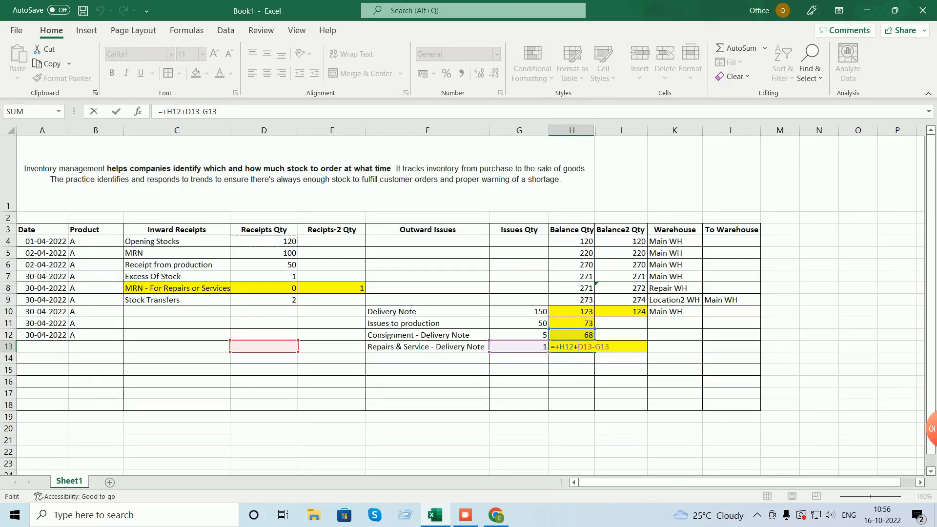
- Add a Receipts Qty reference to H13's formula and copy D4's formatting onto D5:D18
click(263, 242)
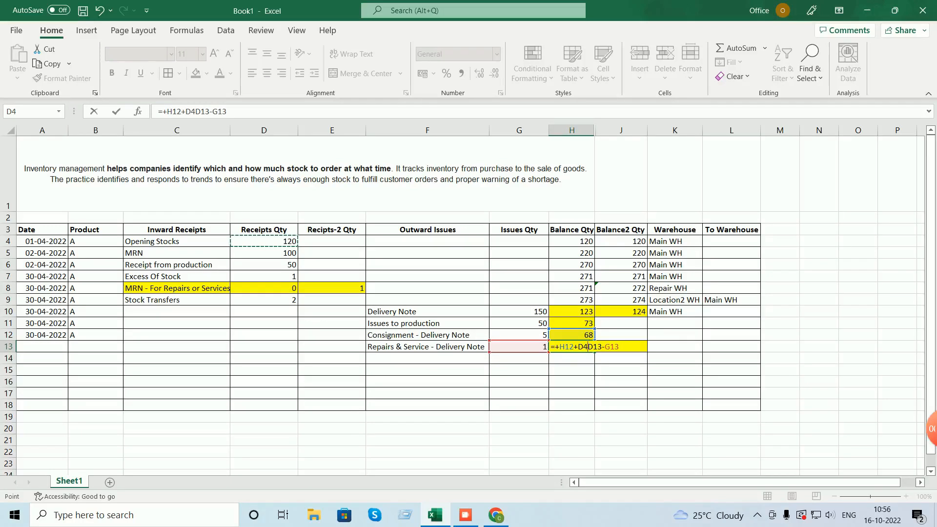
key(Return)
click(264, 242)
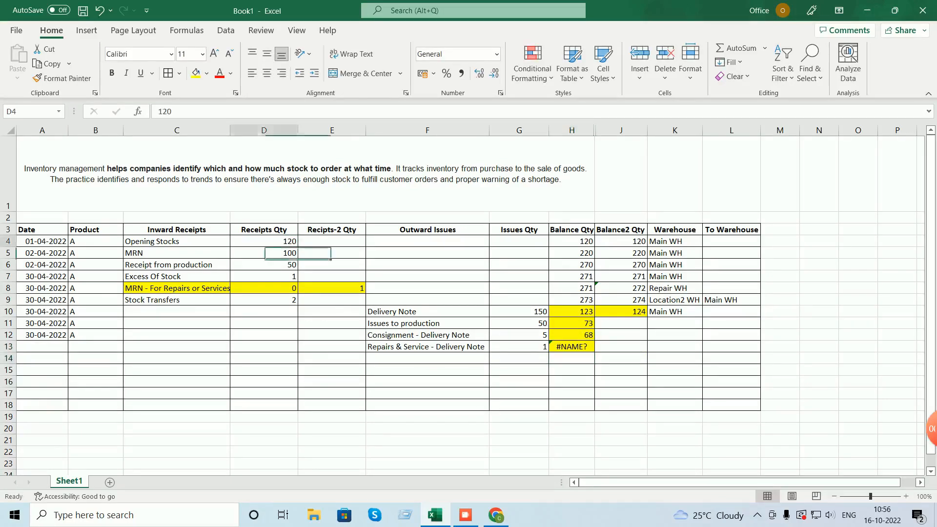
click(62, 78)
drag(263, 253, 263, 405)
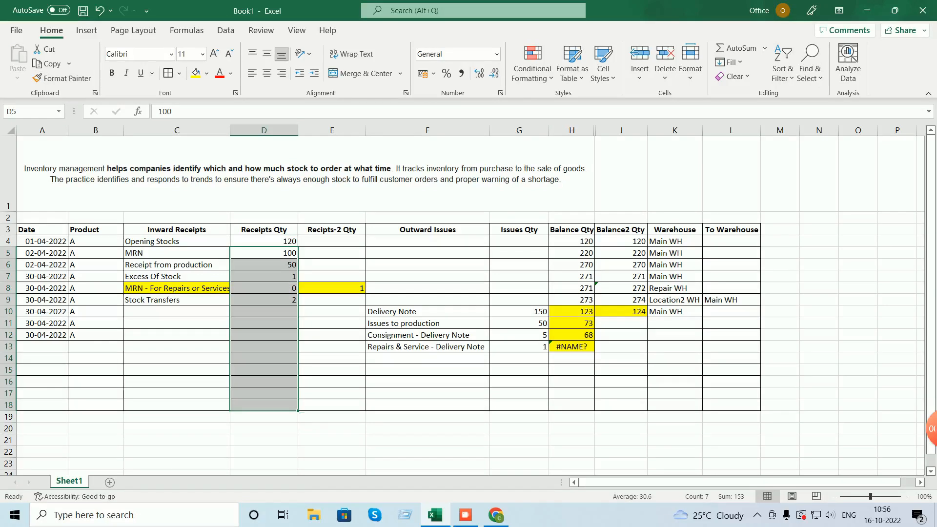
- Clear H13's erroring formula and paste H12's balance formula into it again
double_click(572, 347)
key(Return)
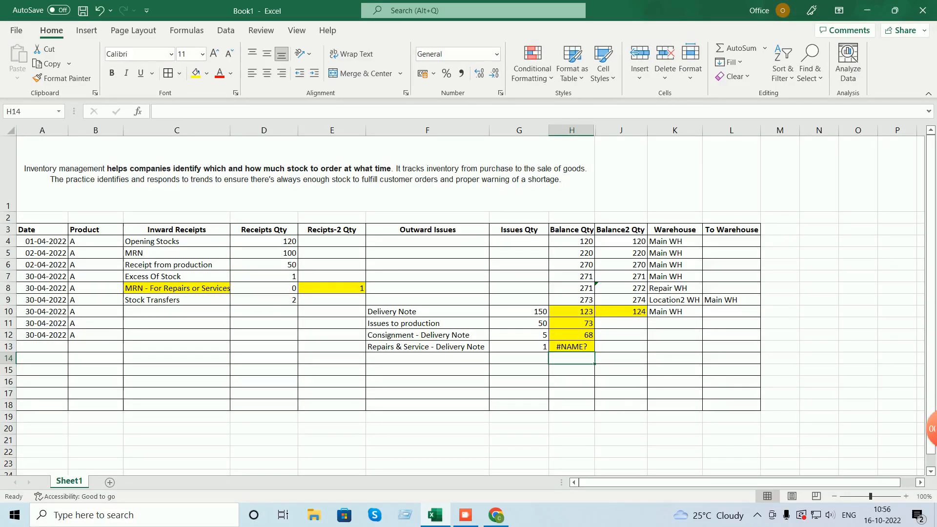
key(Up)
key(BackSpace)
key(Right)
key(Right)
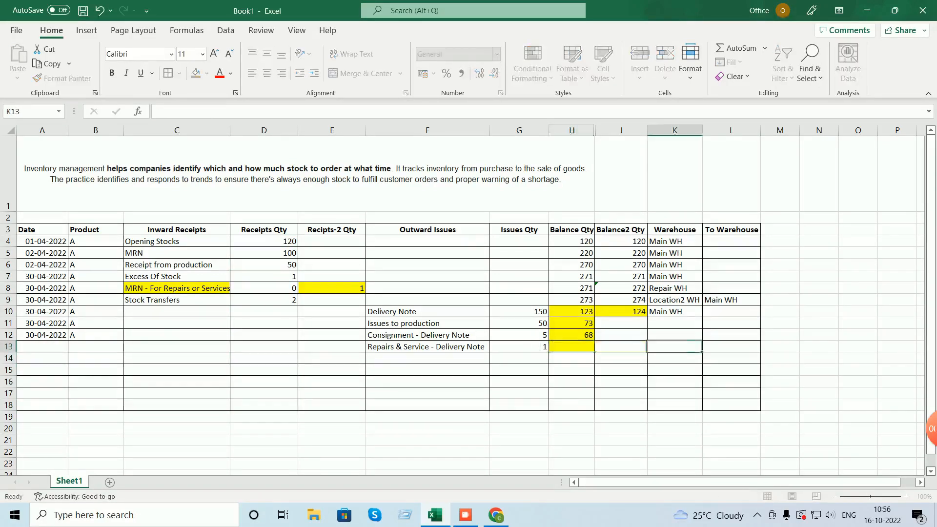
key(Up)
key(Left)
key(Left)
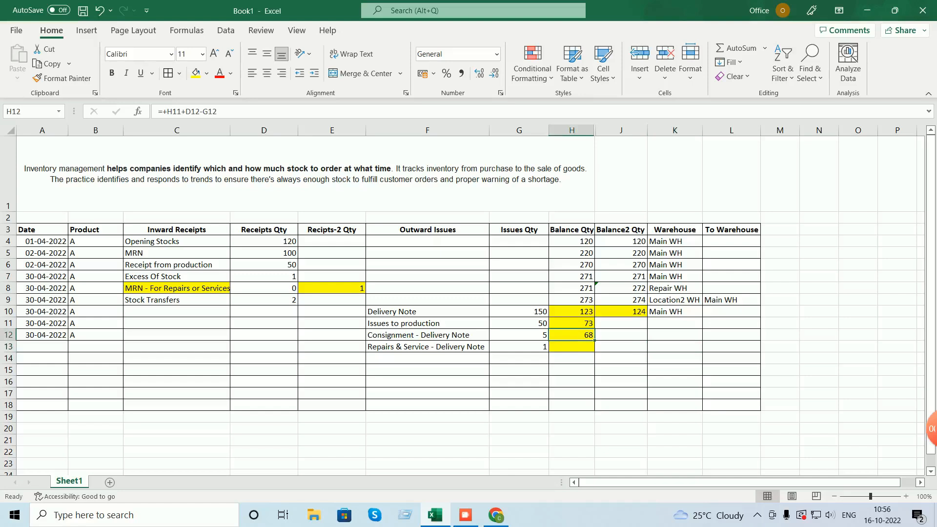
key(ctrl+c)
key(Down)
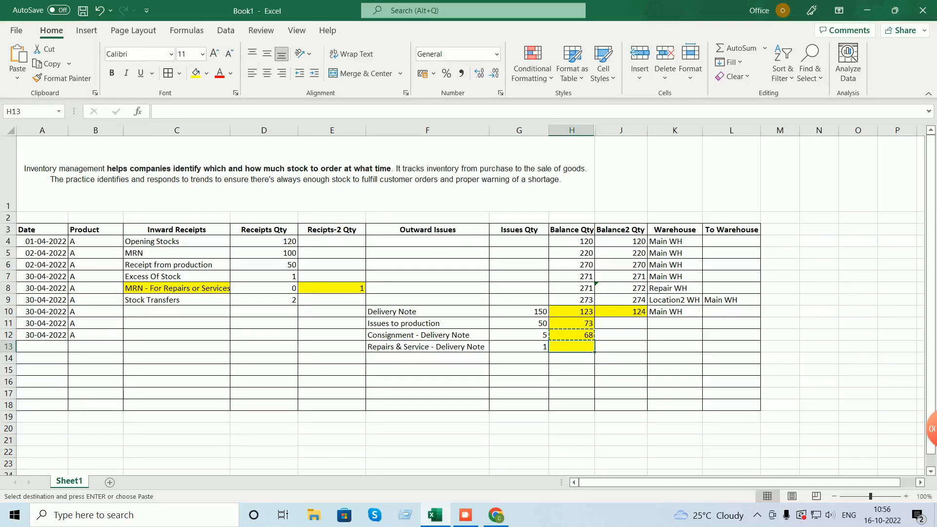
key(ctrl+v)
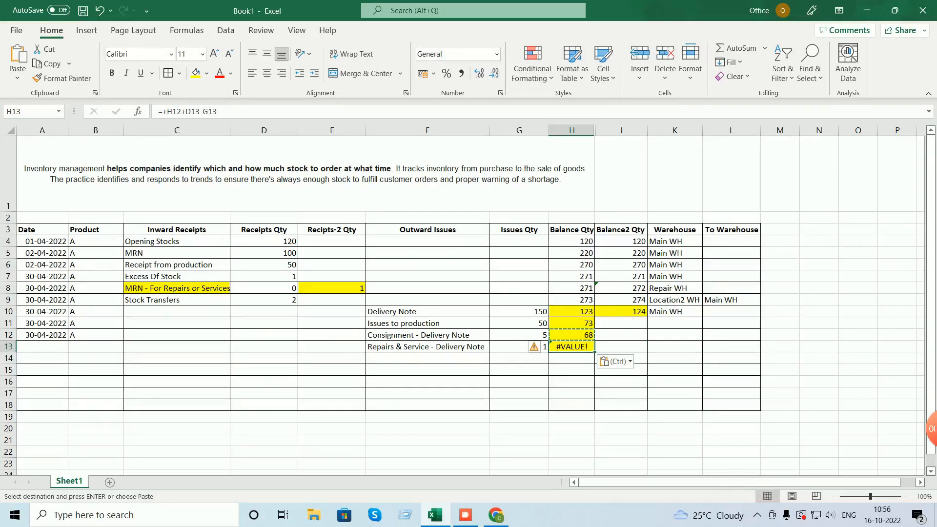
- Rework H13's formula with D13, A12:B12 and F16 references
key(F2)
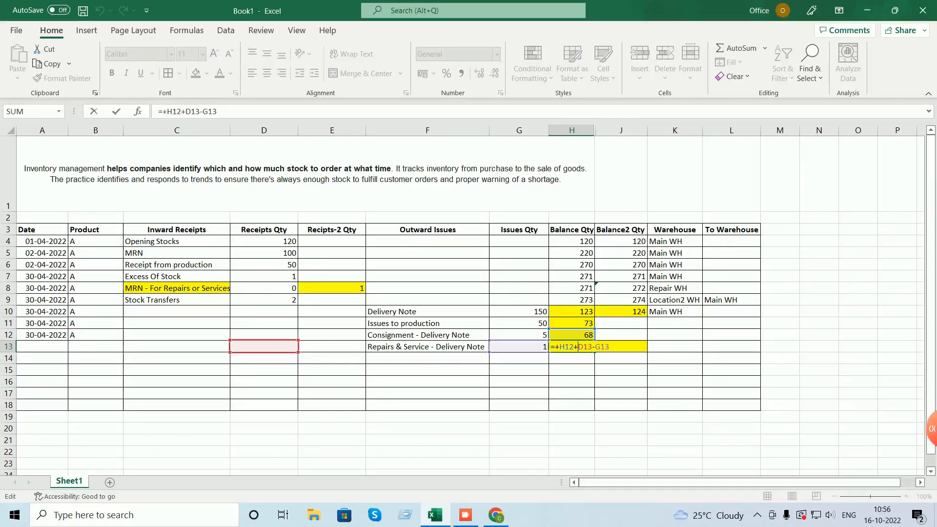
click(264, 347)
text(0)
key(BackSpace)
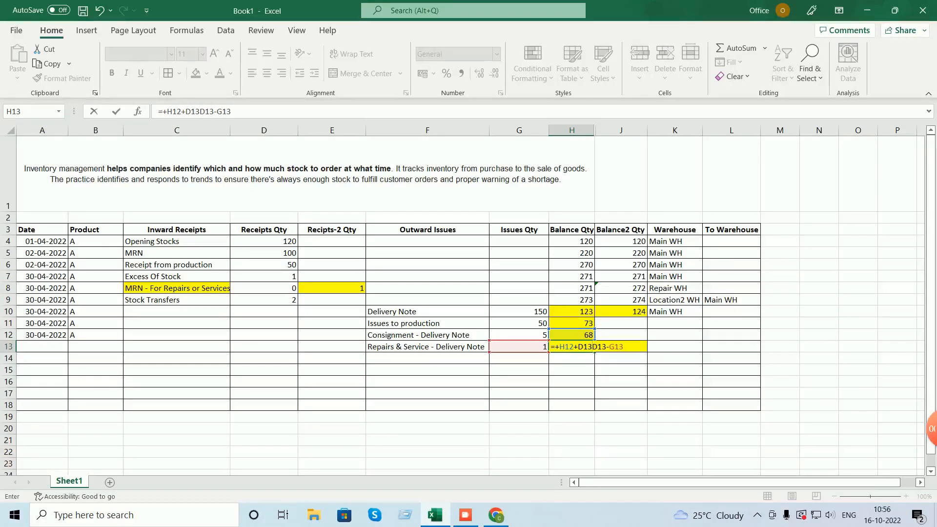
text(+)
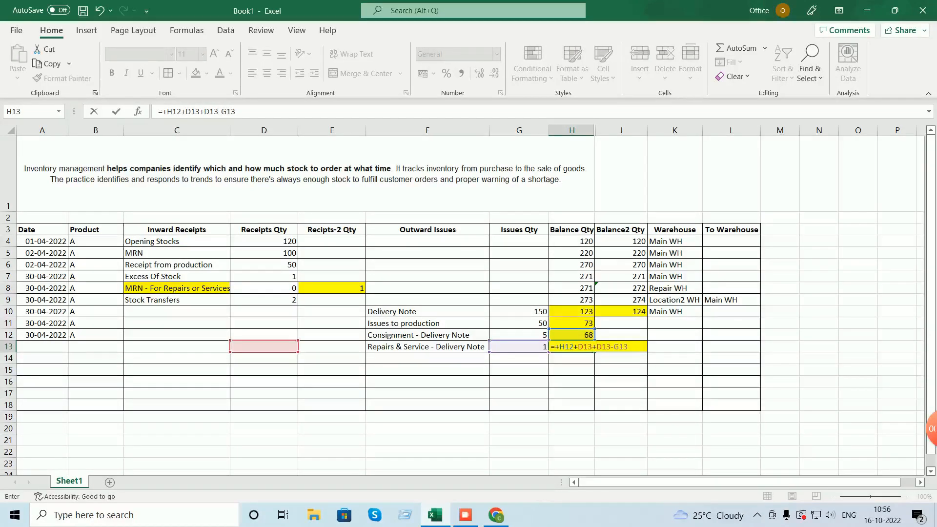
key(Left)
key(Left)
key(Left)
key(Left)
key(Left)
key(Left)
key(Left)
key(Up)
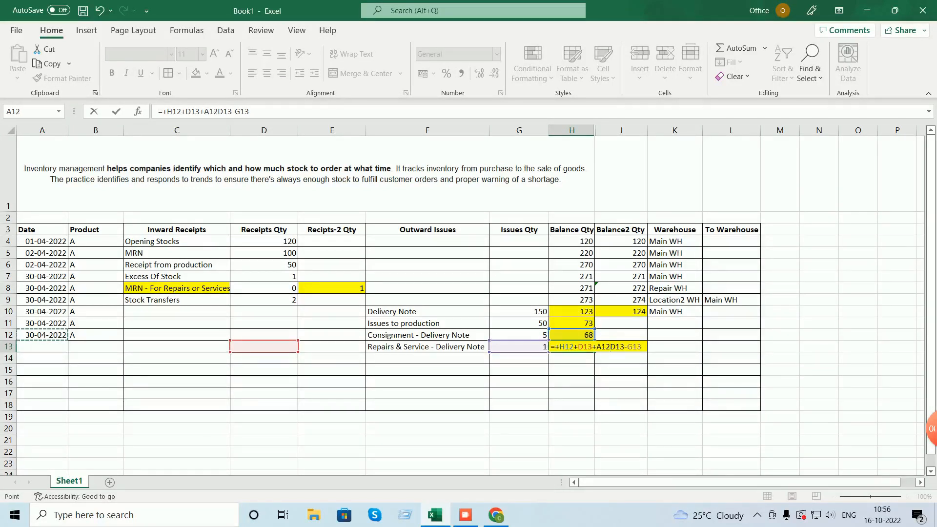
text(+)
drag(43, 335, 98, 360)
text(+)
click(428, 382)
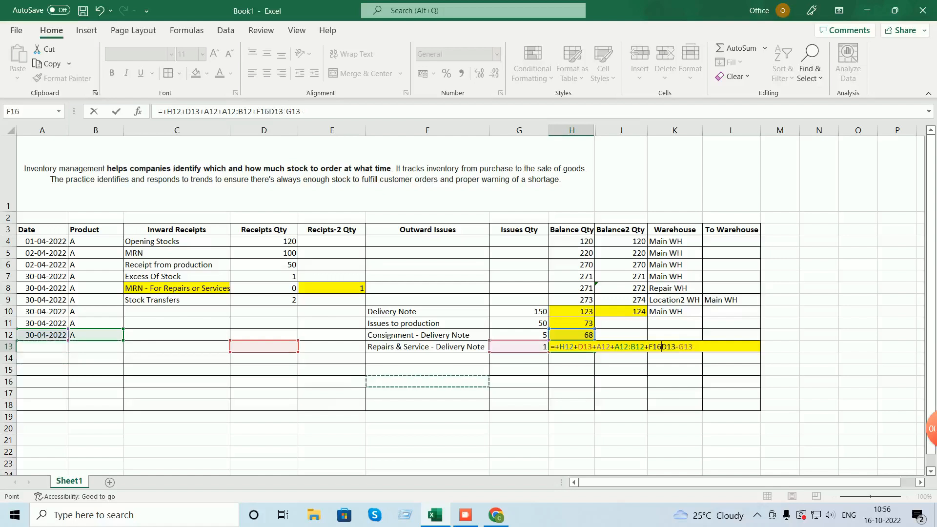
key(Return)
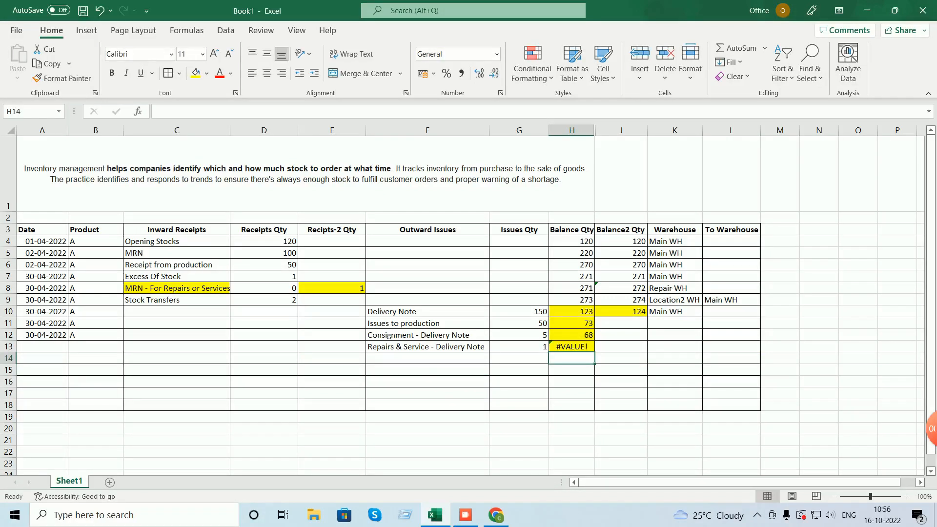
- Delete the #VALUE! formula from H13, leaving the cell empty
key(Up)
key(Delete)
key(Right)
key(Down)
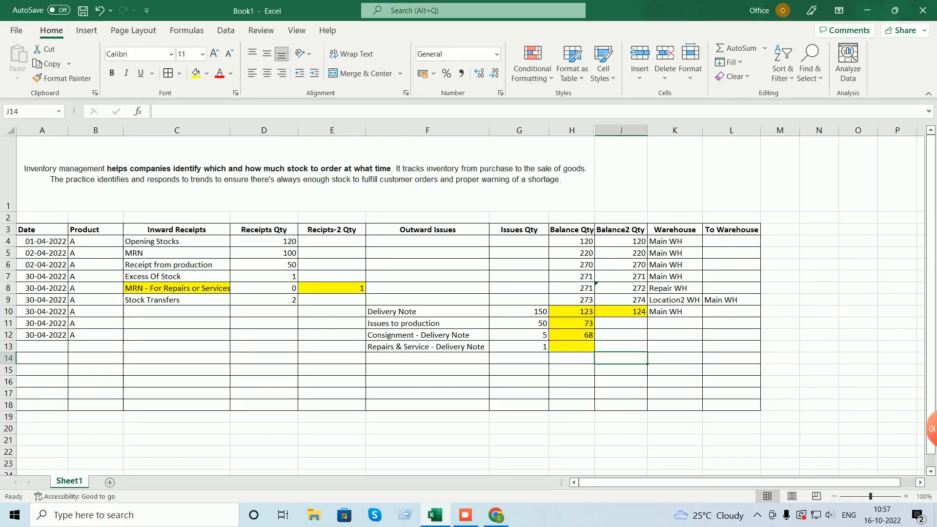
- Copy the H12 balance formula into H13
key(Left)
key(Up)
key(Up)
key(Up)
key(Up)
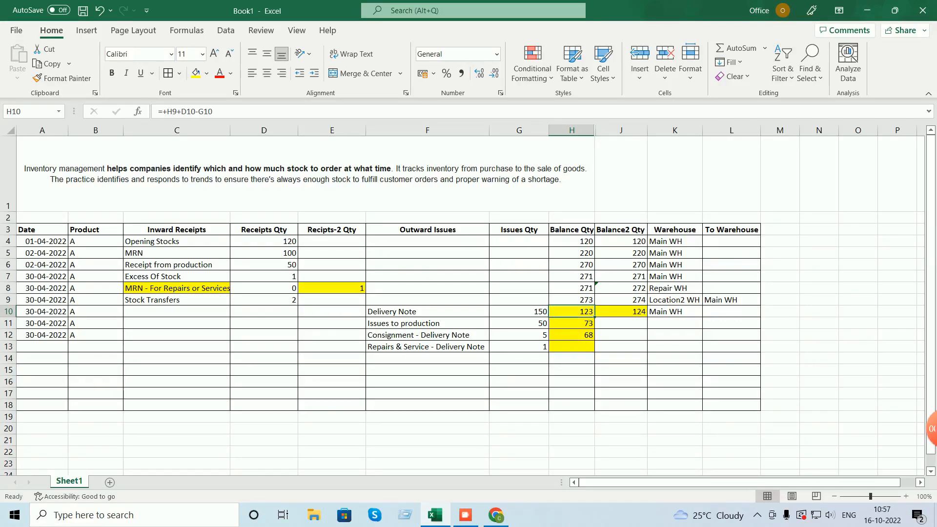
key(Down)
key(Down)
key(ctrl+c)
key(Down)
key(ctrl+v)
key(Escape)
- Enter 0 in D12, E12, D13 and E13
click(264, 335)
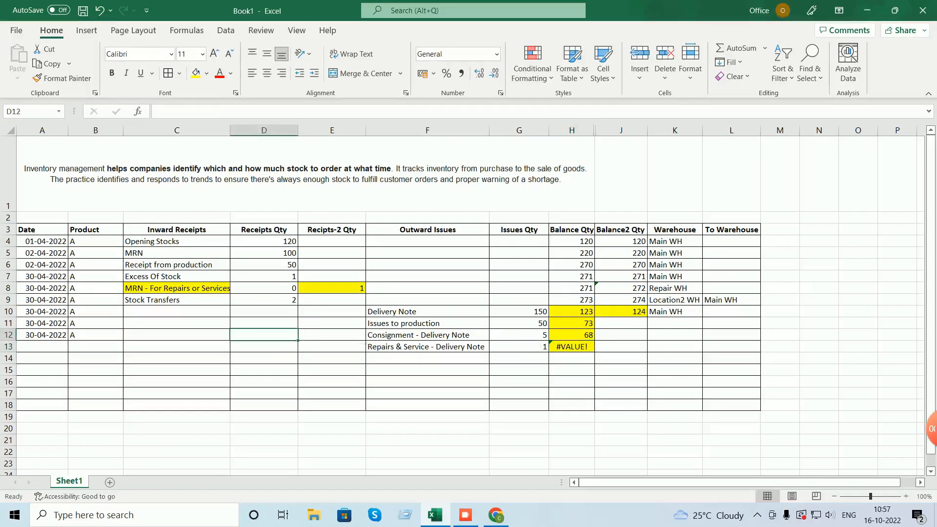
text(0)
key(Right)
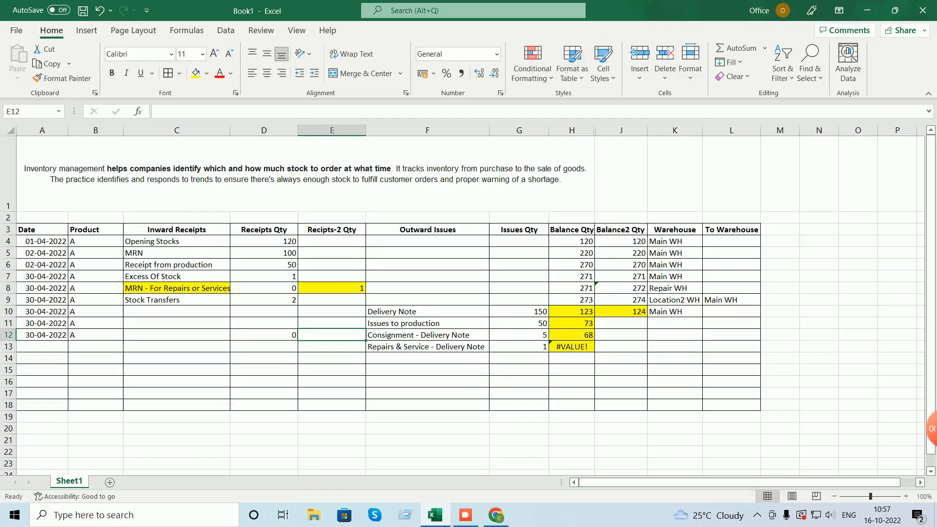
text(0)
key(Down)
key(Down)
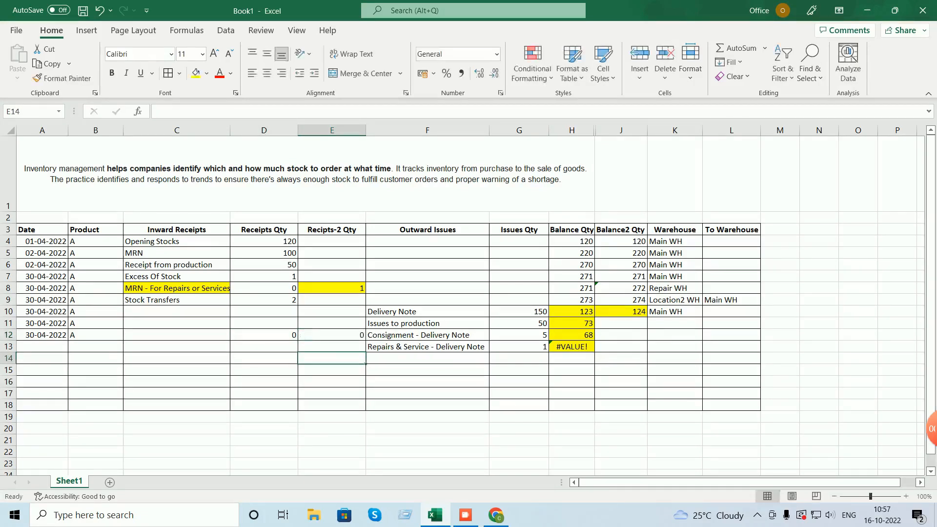
key(Up)
key(Left)
text(0)
key(Right)
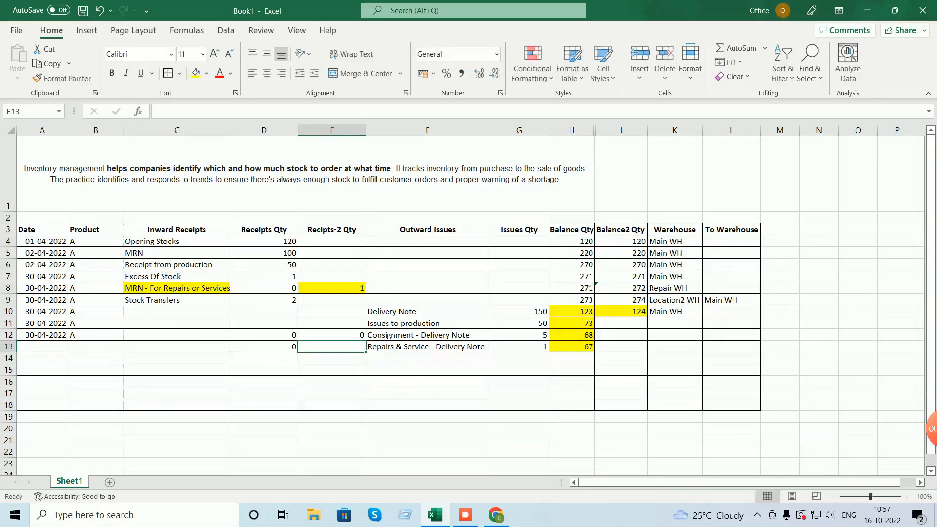
text(0)
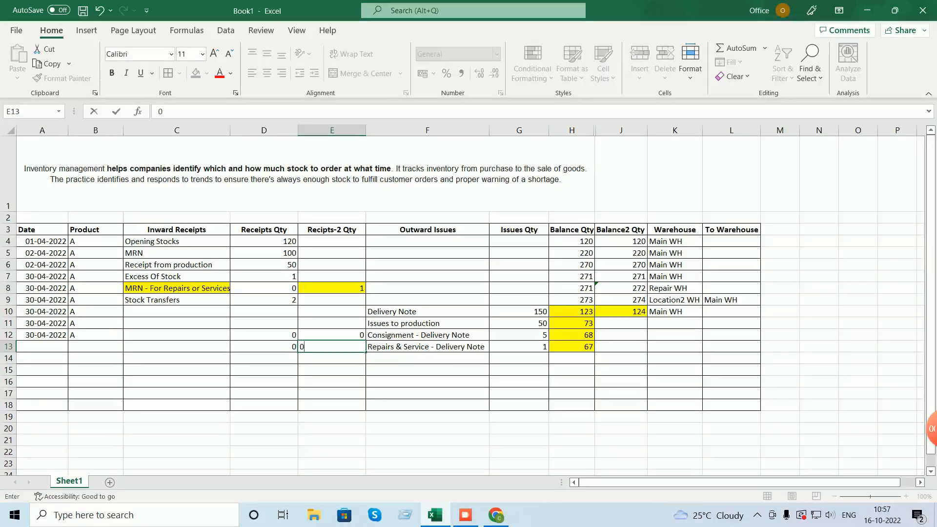
key(Up)
- Clear the temporary zeros from E12 and E13, leaving H13's balance at 67
key(BackSpace)
key(Down)
key(Up)
key(BackSpace)
key(Down)
key(Down)
key(Up)
key(BackSpace)
key(Down)
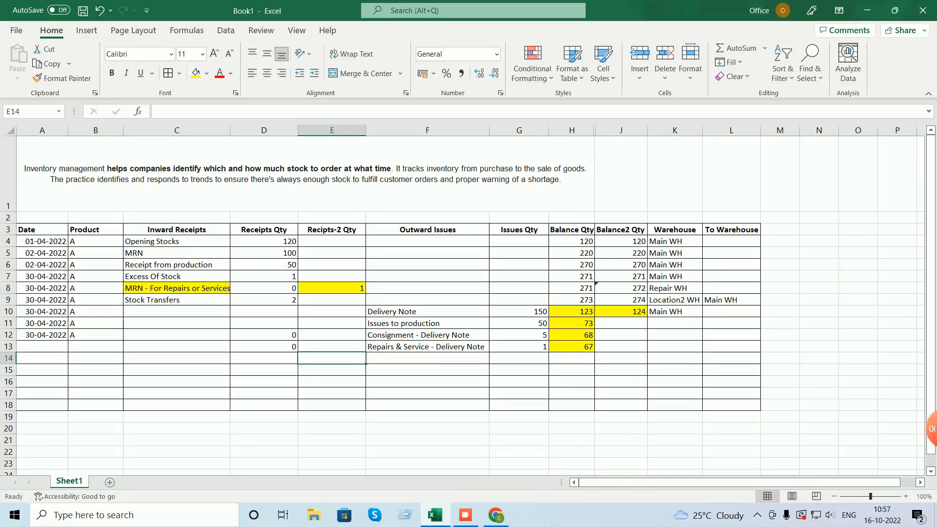
click(264, 300)
- Copy D9's formatting onto D10:D18 with Format Painter
click(62, 78)
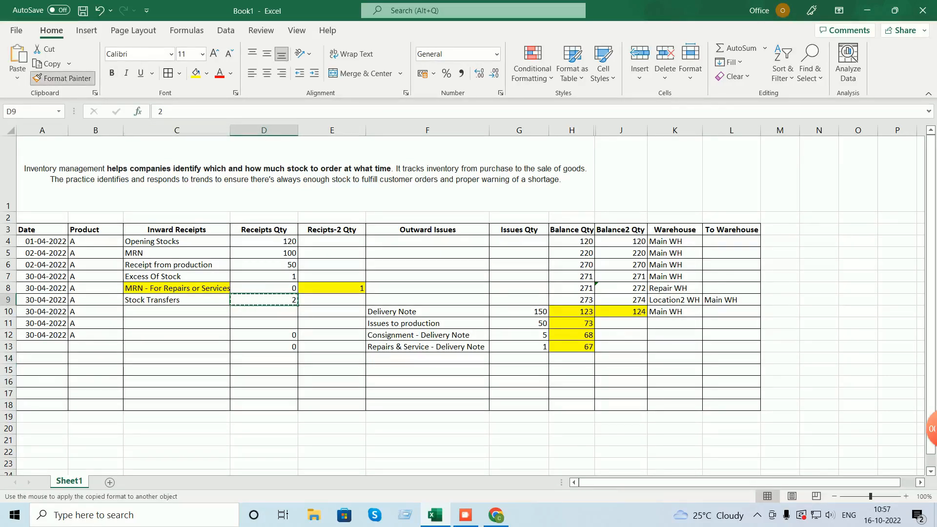
drag(264, 311, 264, 405)
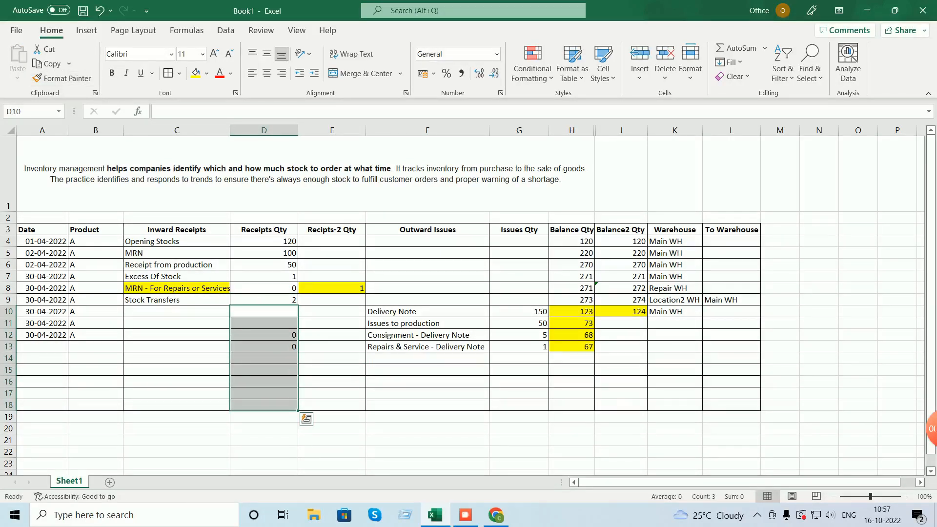
double_click(264, 336)
click(332, 335)
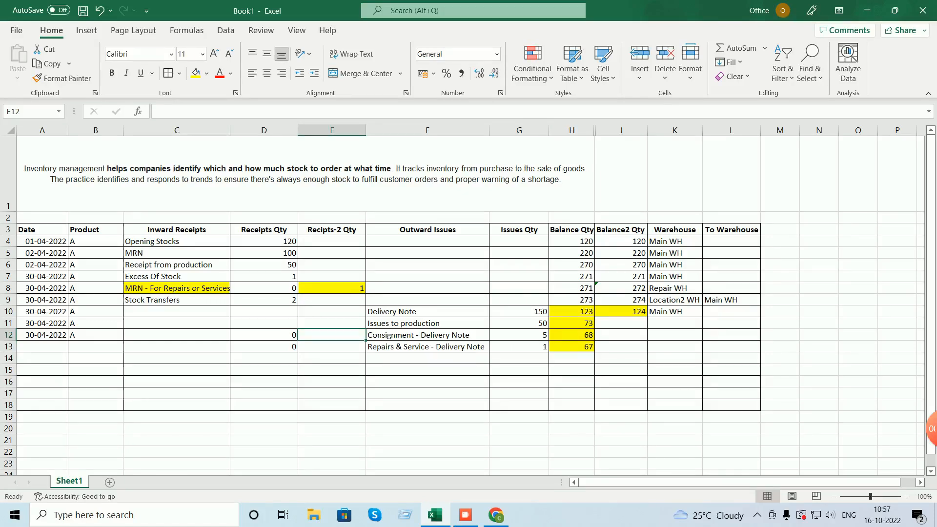
click(428, 358)
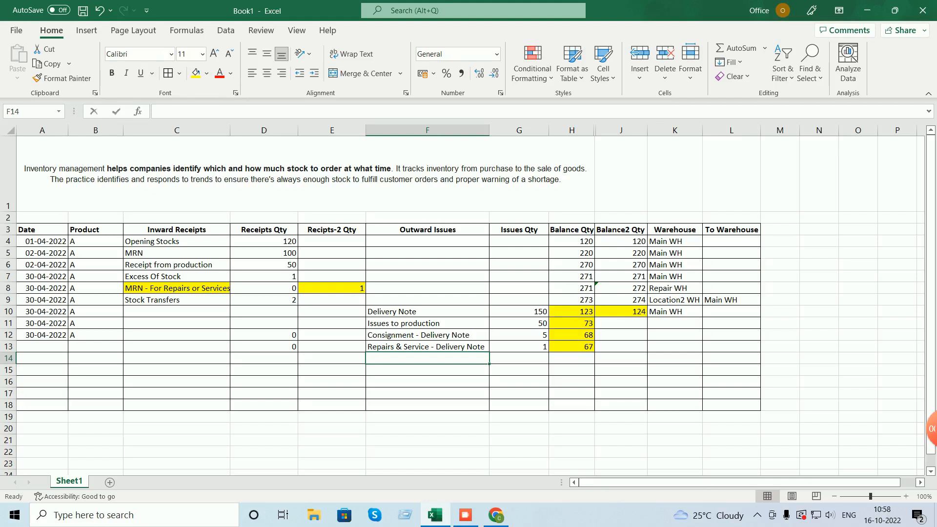
- Record 'Shortage of stocks' with issue 1 on row 14 and copy H13's balance formula to H14, giving 66
text(Shortage of stocks)
key(Tab)
text(1)
key(Tab)
key(Up)
key(ctrl+c)
key(Down)
key(ctrl+v)
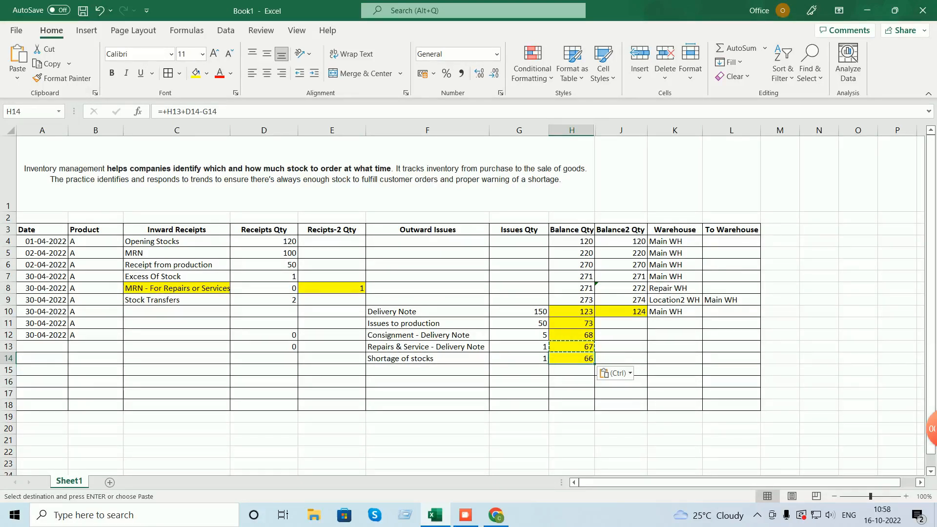
- Copy the 30-04-2022 date and product A from A12:B12 into A13:B14
drag(42, 336, 95, 335)
key(ctrl+c)
drag(42, 347, 95, 359)
key(ctrl+v)
- Copy J10's Balance2 Qty formula into J11:J14 and inspect the J12 formula
click(428, 382)
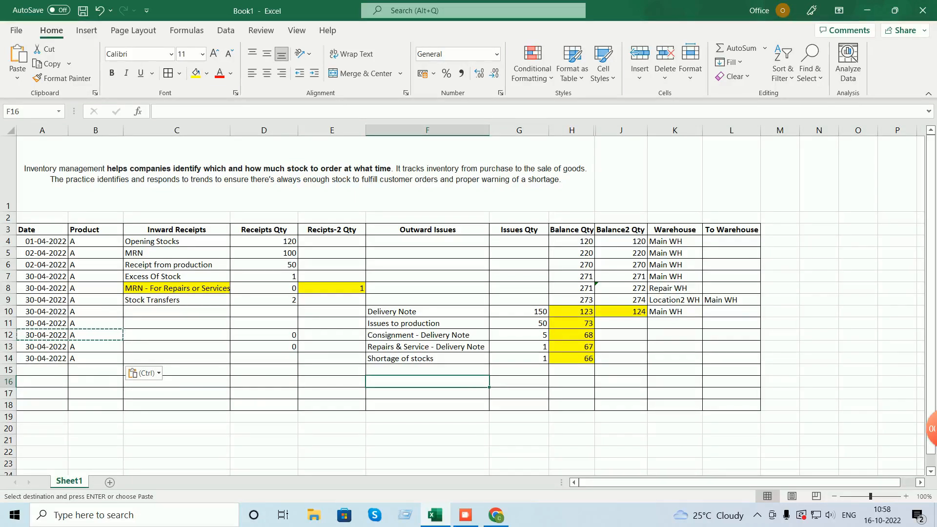
click(621, 312)
key(ctrl+c)
drag(621, 323, 621, 358)
key(ctrl+v)
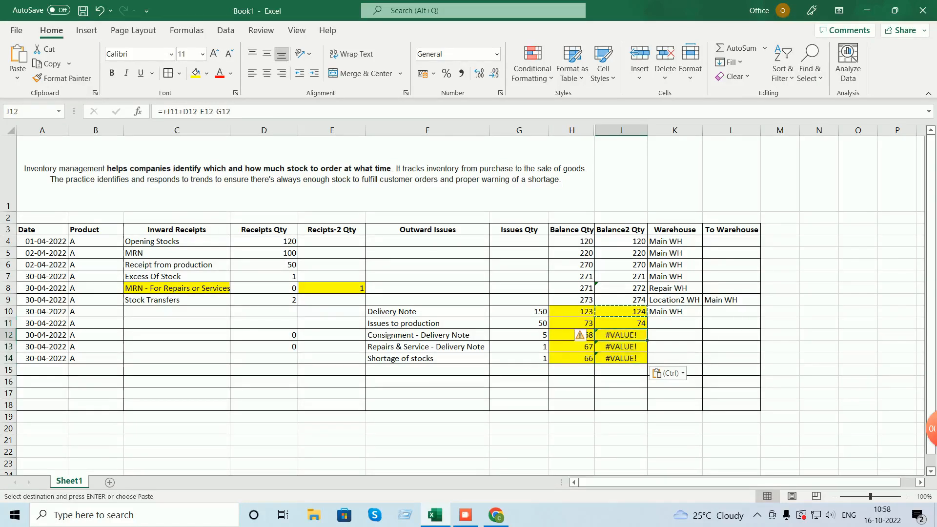
double_click(639, 334)
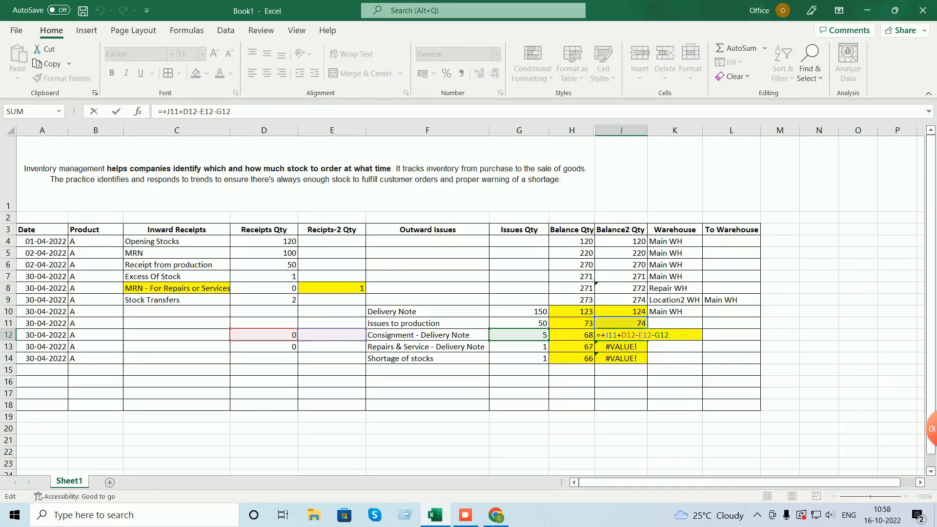
click(332, 335)
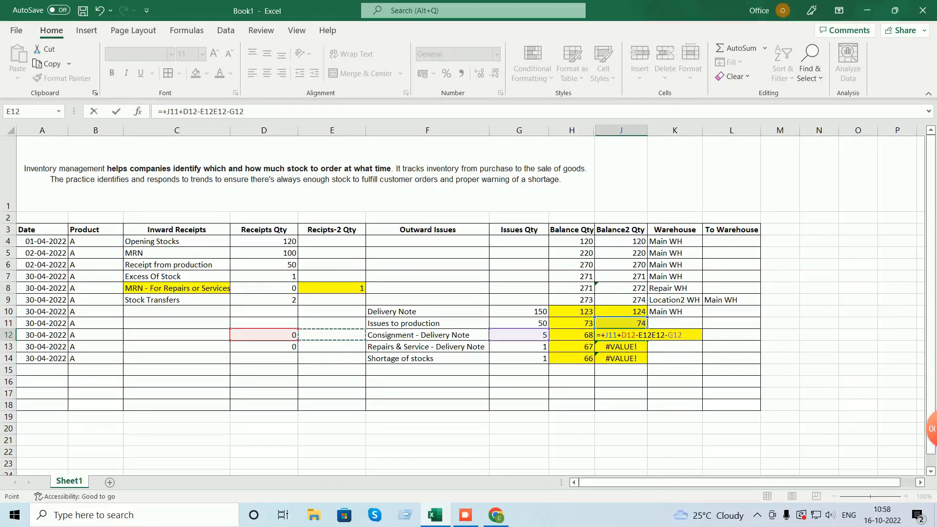
text(-)
key(BackSpace)
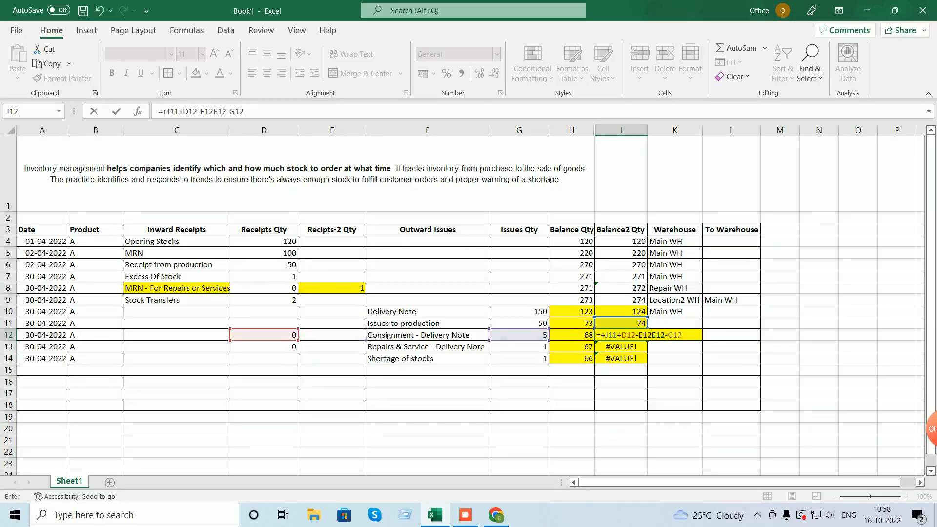
text(-)
key(BackSpace)
click(731, 336)
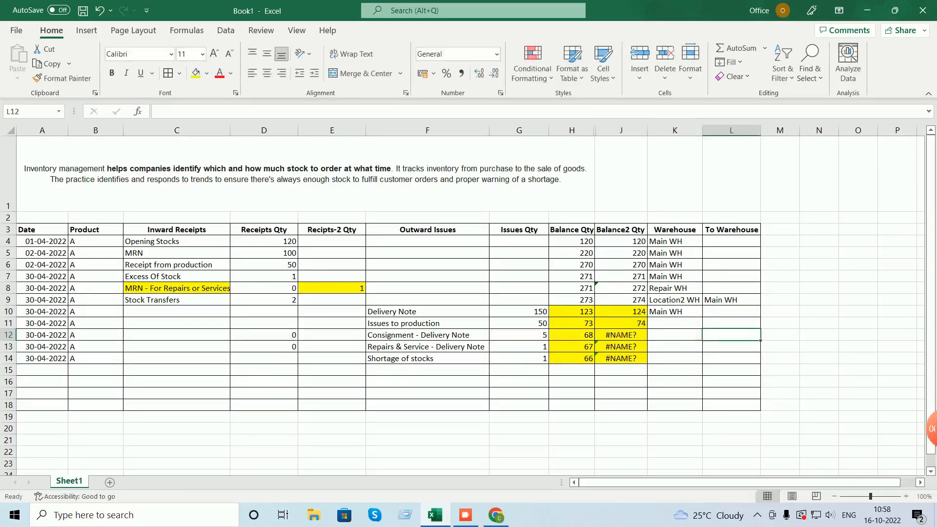
- Enter 0 in E12:E13 and copy J11's formula to J12:J14, giving 74, 69, 68, 67
click(332, 336)
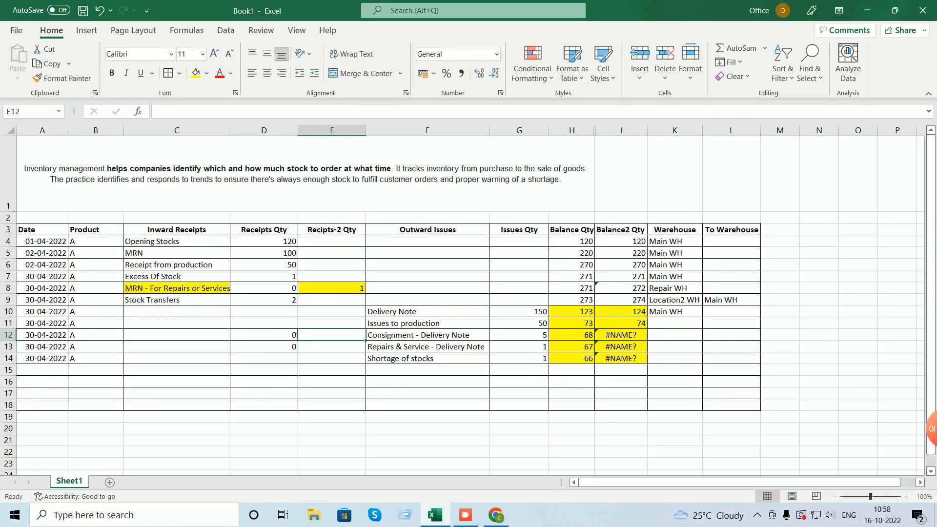
text(0)
key(Return)
text(0)
key(Return)
click(621, 324)
key(ctrl+c)
drag(621, 335, 621, 358)
key(ctrl+v)
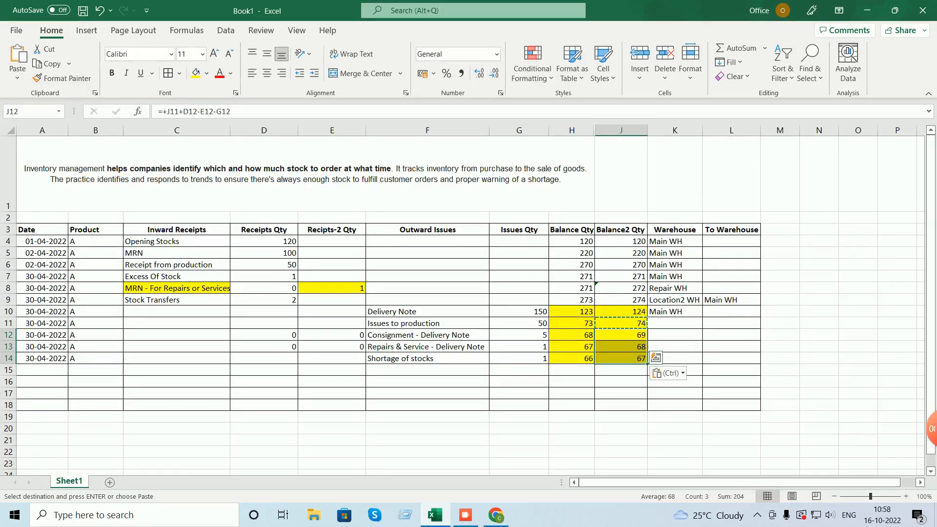
key(Escape)
click(731, 347)
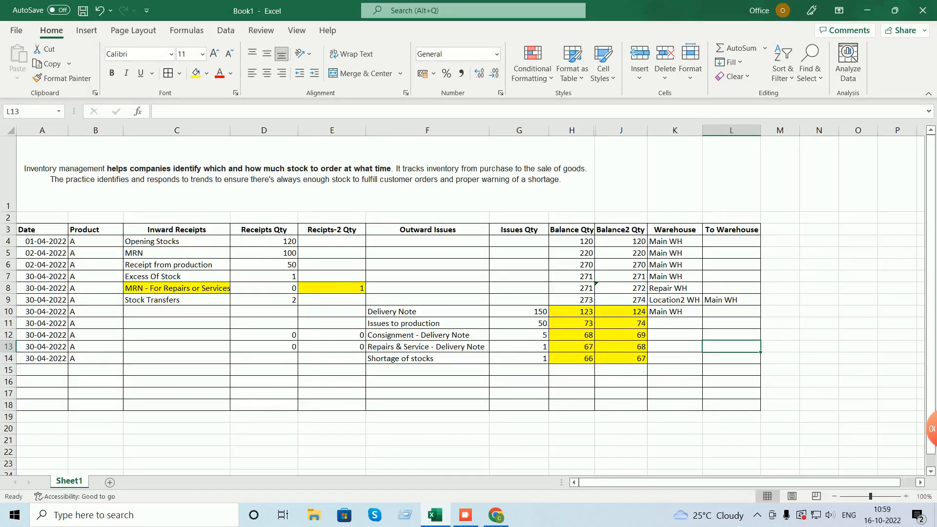
- Copy the Main WH warehouse from K10 into K11:K14
click(674, 311)
key(ctrl+c)
drag(674, 324, 675, 358)
key(ctrl+v)
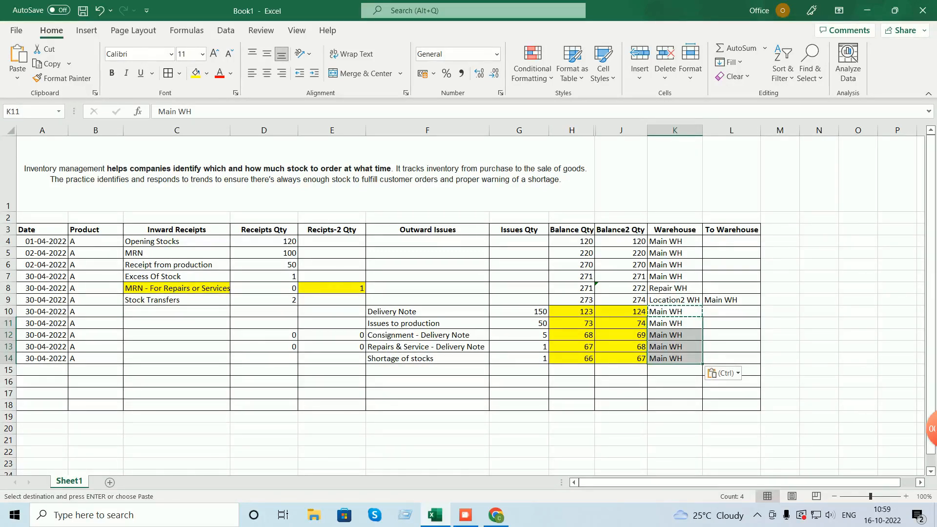
- Fill the Inward Receipts header cell C3 light blue
click(177, 241)
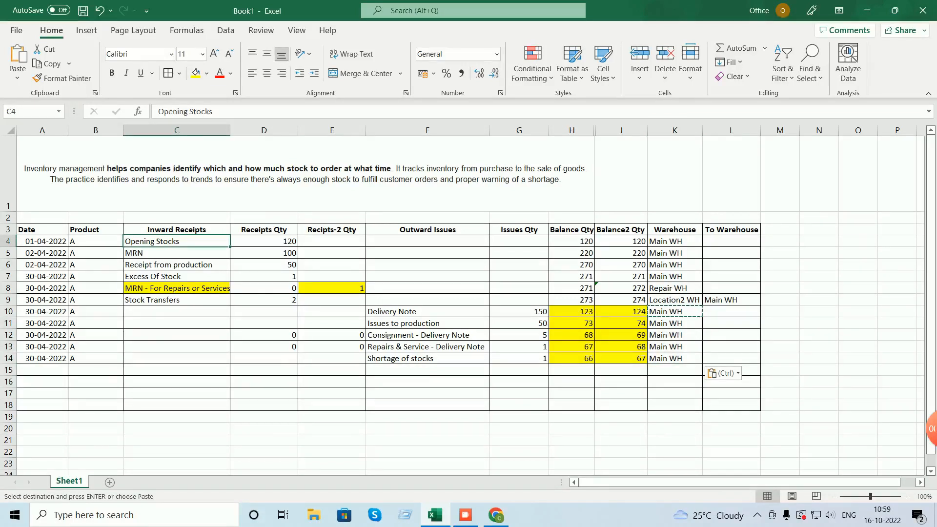
click(177, 229)
click(428, 230)
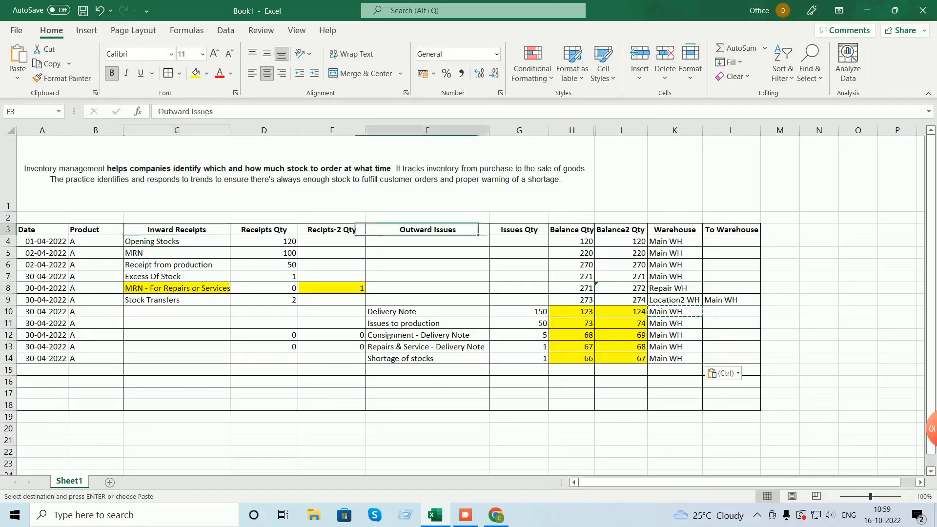
click(177, 230)
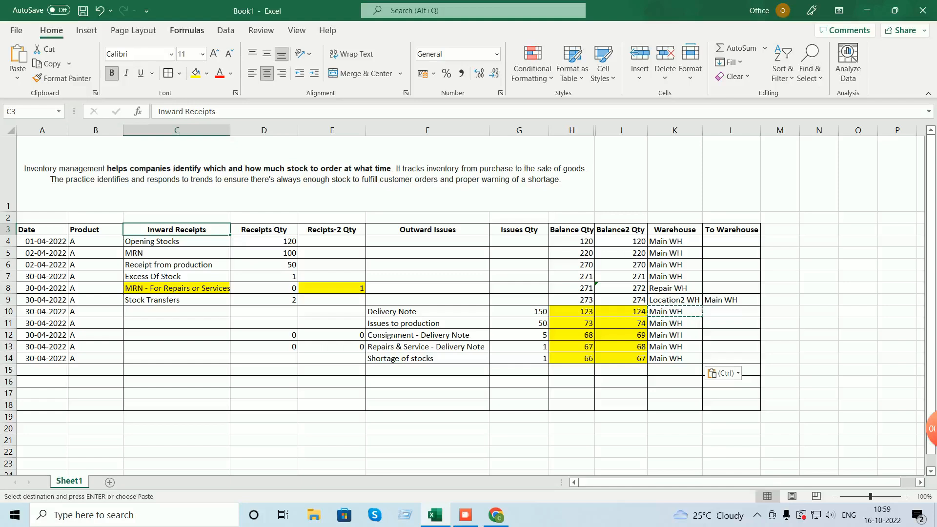
click(207, 74)
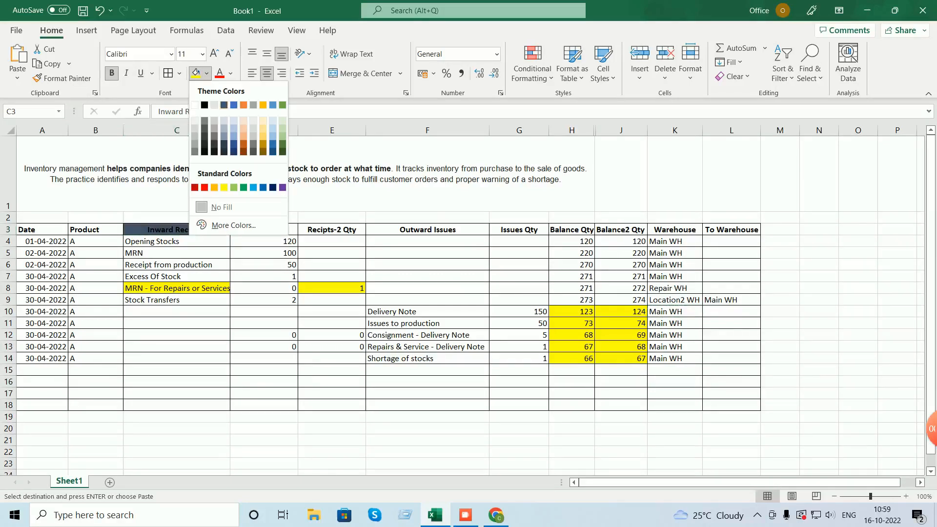
click(234, 128)
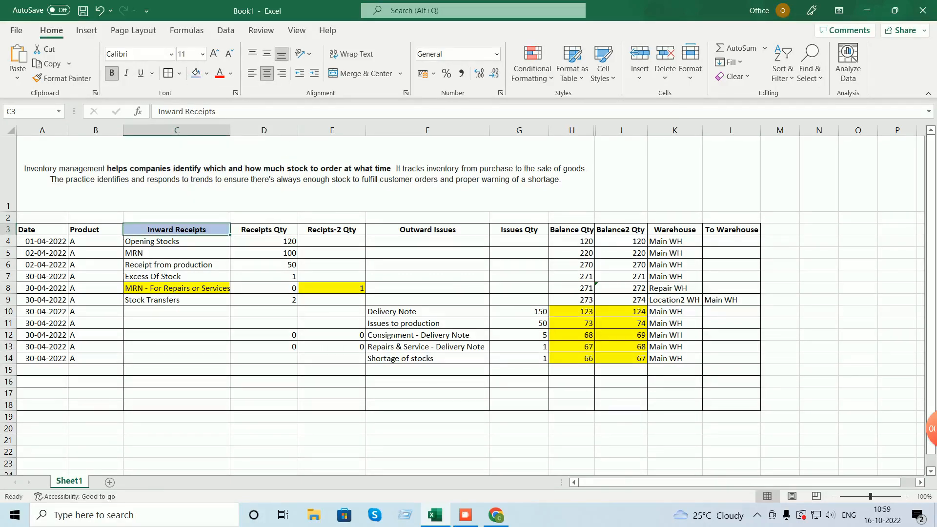
- Make the Outward Issues header F3 and entries F10:F14 red
click(428, 230)
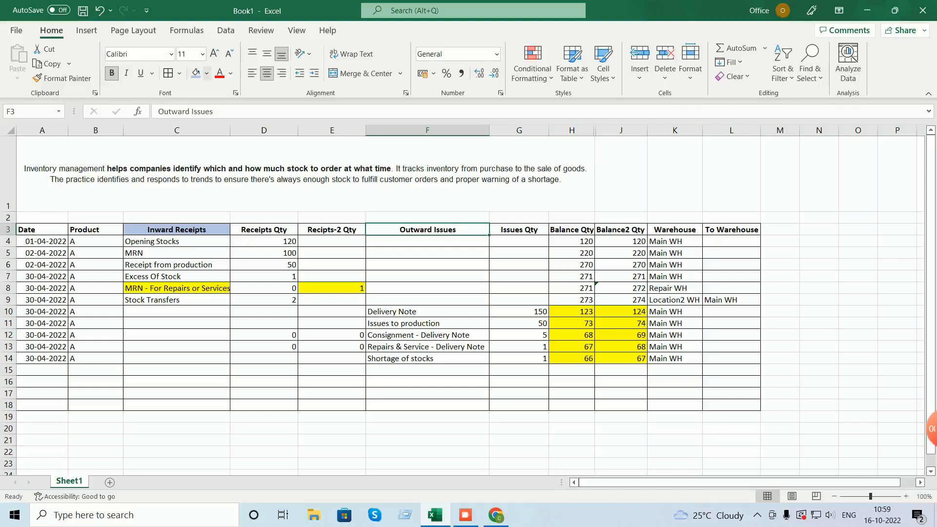
click(220, 74)
drag(428, 312, 428, 358)
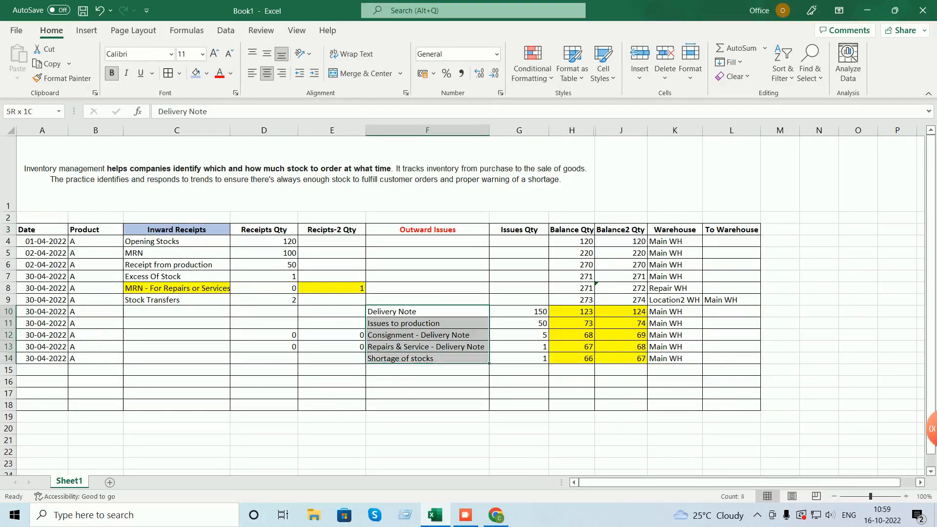
click(220, 73)
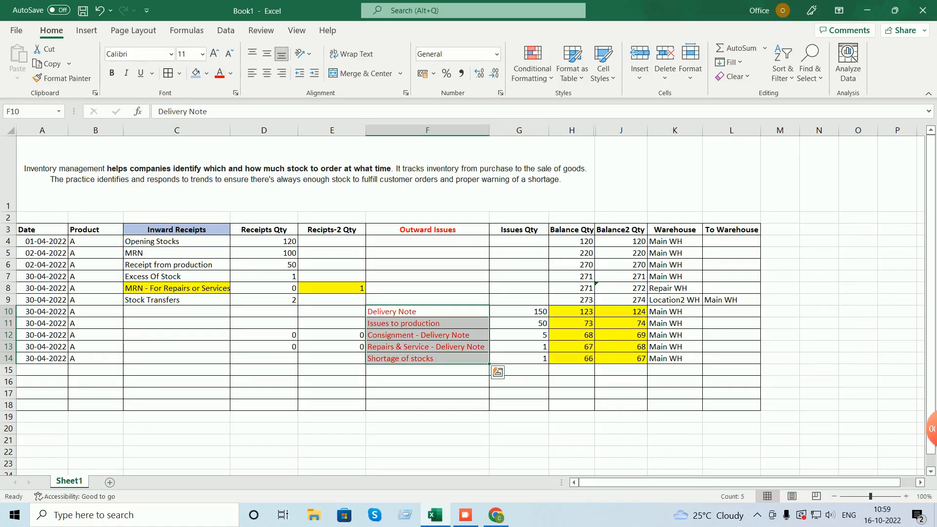
- Colour the inward receipt entries C4:C9 blue
drag(177, 241, 177, 300)
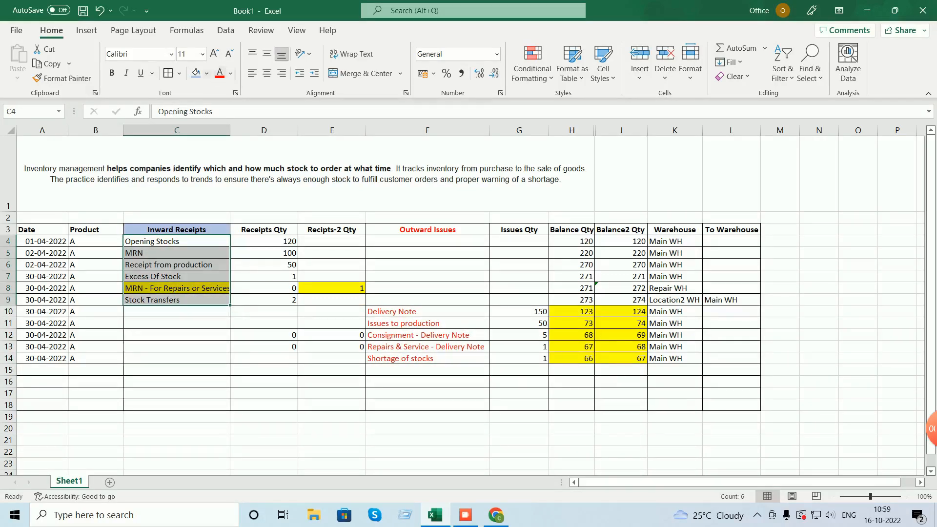
click(231, 74)
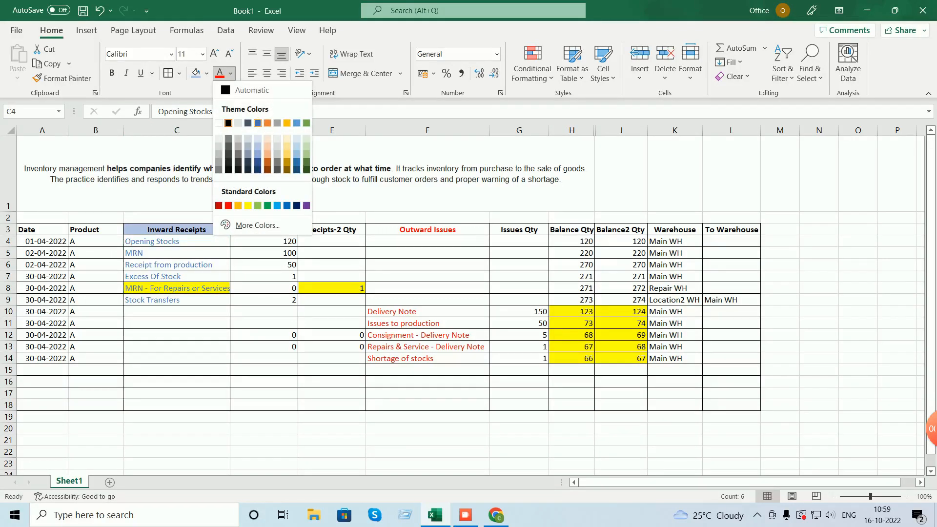
click(257, 123)
click(226, 312)
- Remove the yellow fill from cells C8 and E8
click(176, 288)
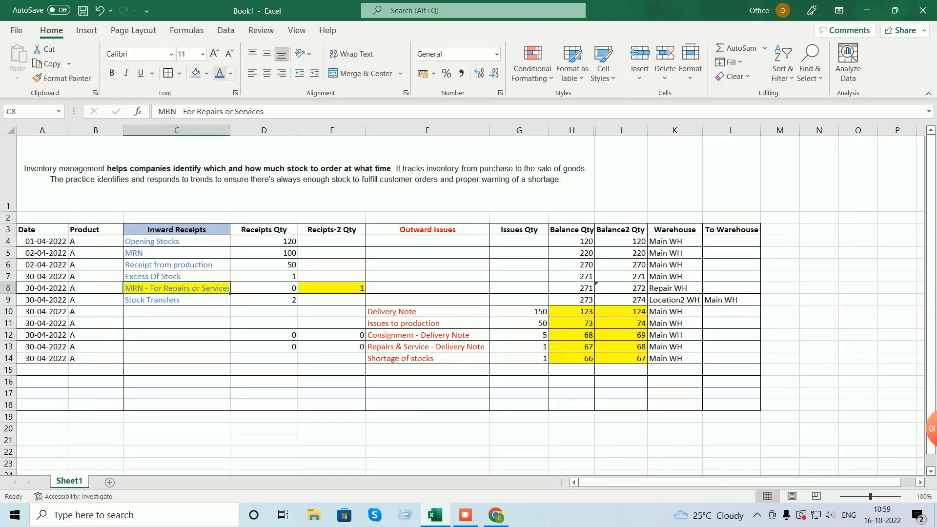
click(207, 73)
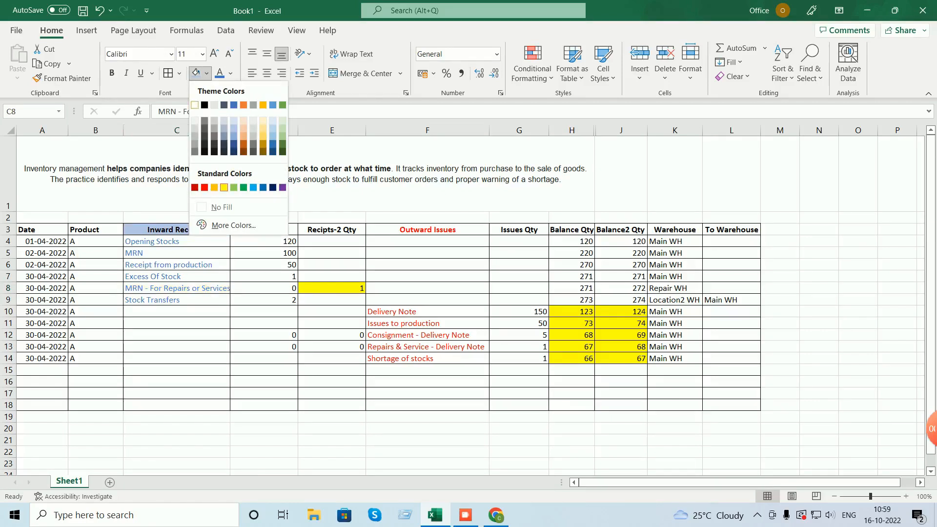
click(195, 105)
click(332, 289)
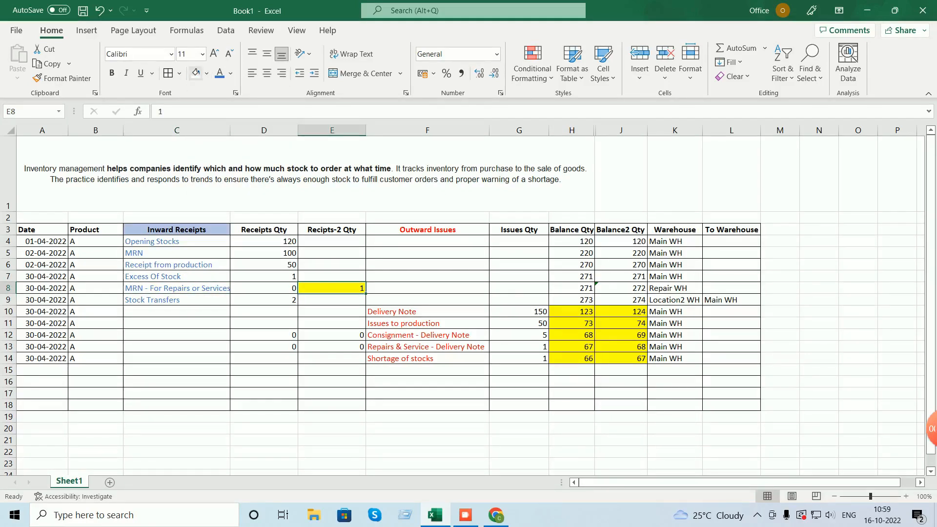
click(195, 73)
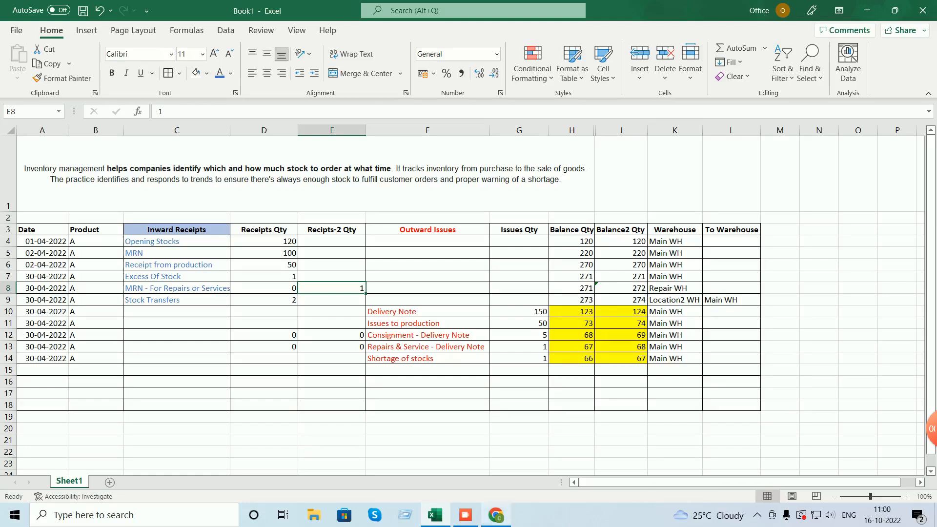
click(496, 515)
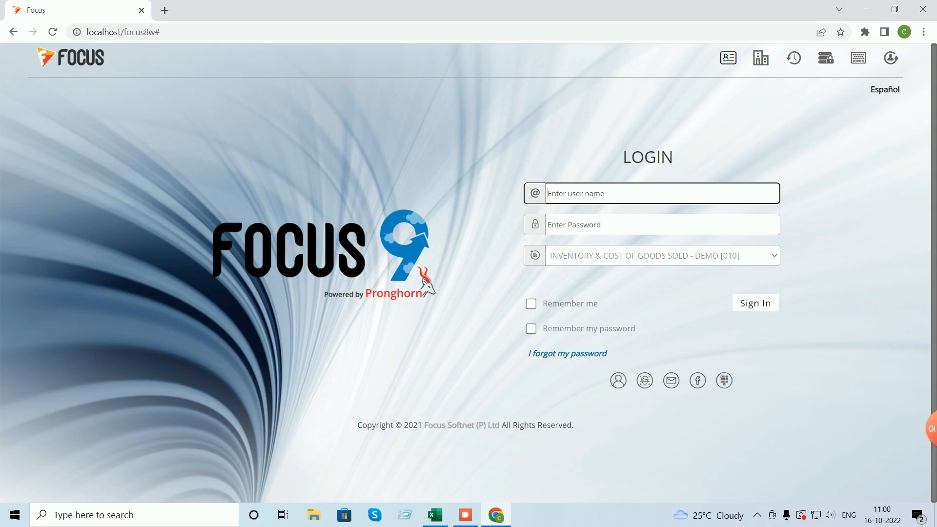
- Sign in to Focus 9 with the user name and password
text(su)
key(Tab)
text(su)
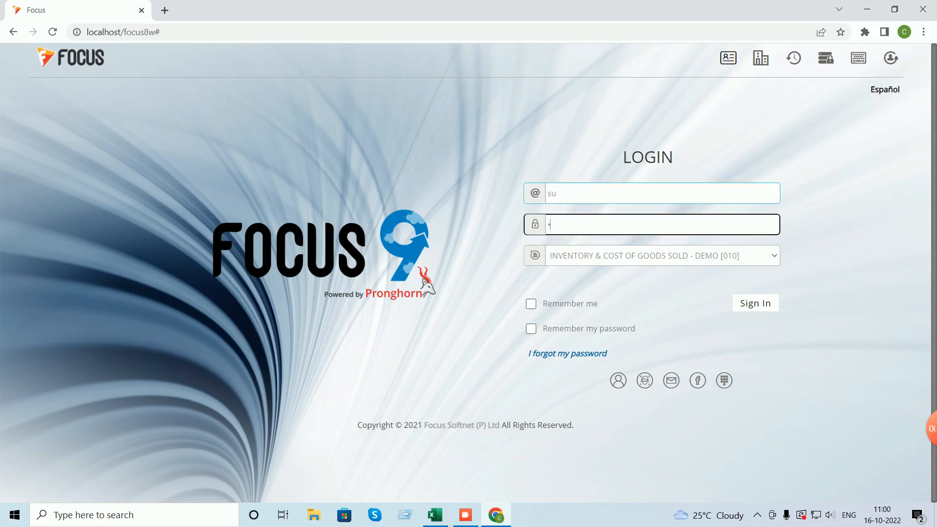
key(Return)
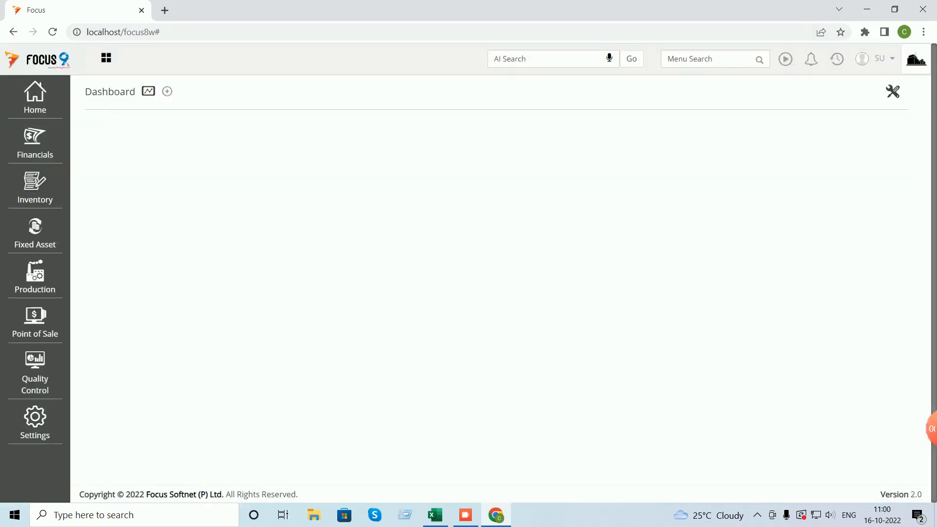
- Erase all company transactions from the Erase All screen, accepting the deletion warning
click(710, 59)
text(eras)
key(Return)
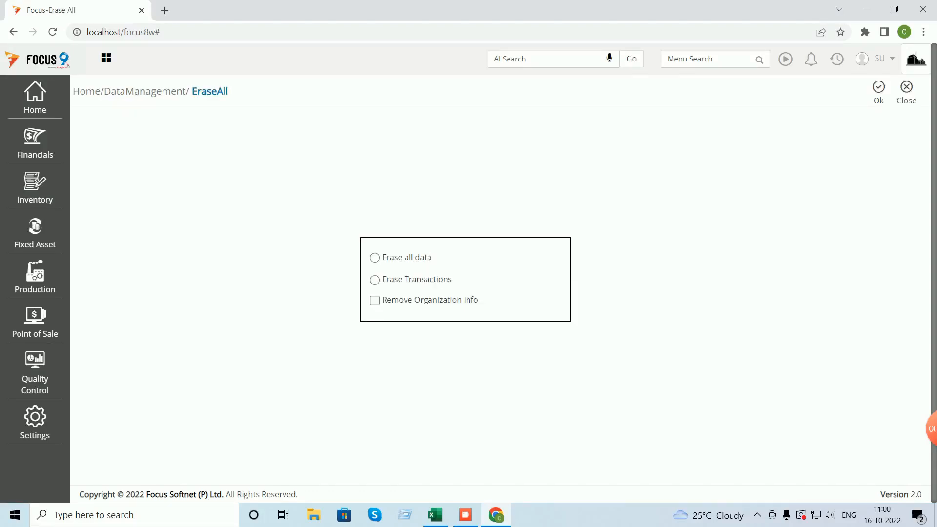
click(375, 280)
click(878, 92)
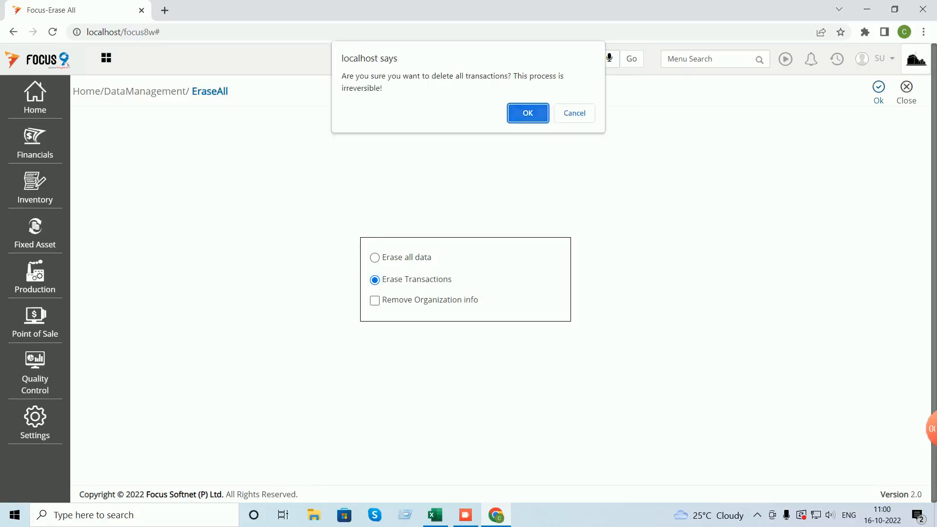
key(Return)
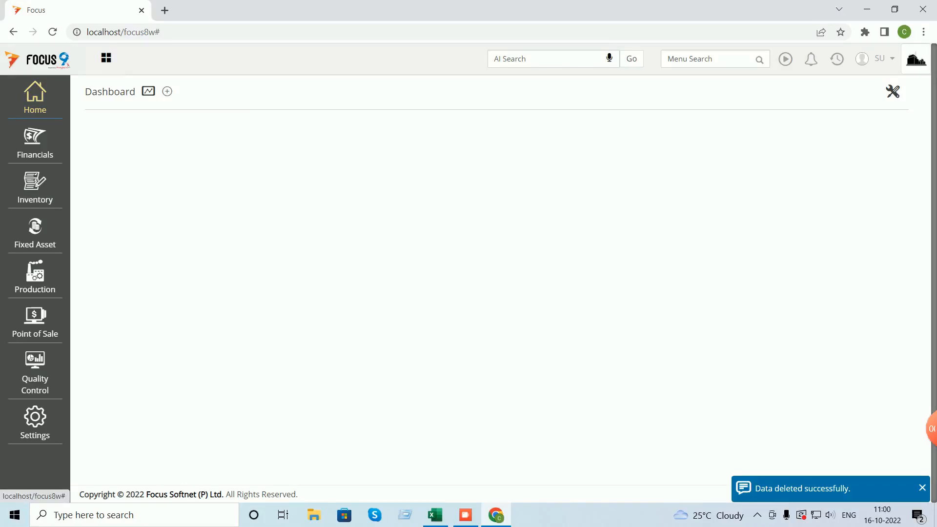
click(34, 98)
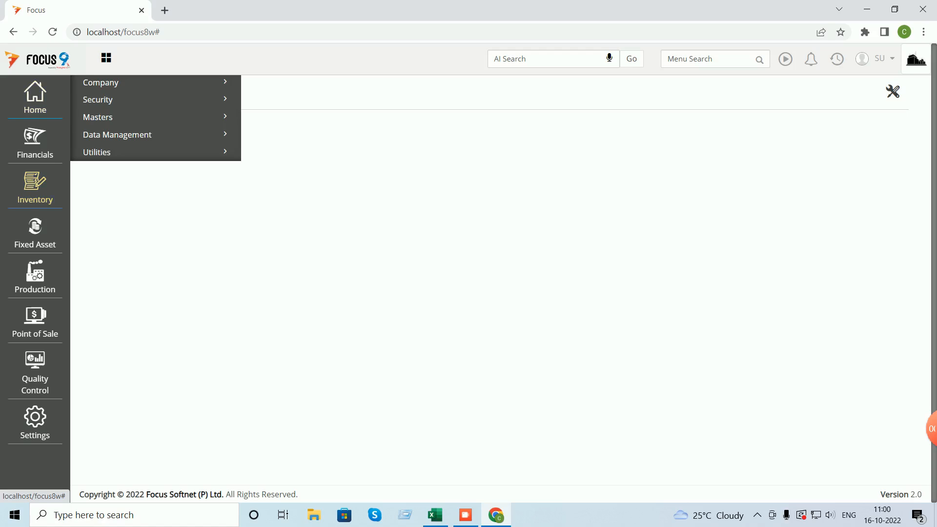
- Open the Opening Stocks setup under Inventory > Transactions > Stocks
click(35, 188)
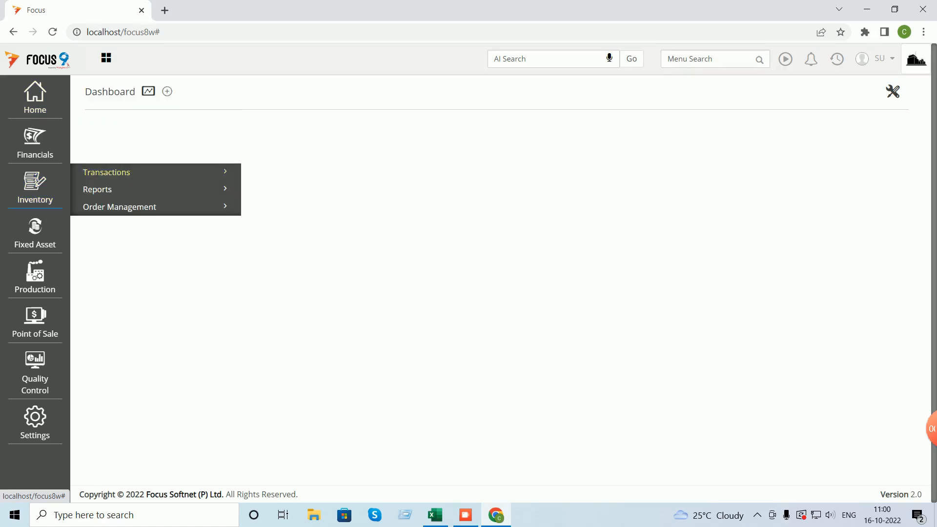
click(106, 172)
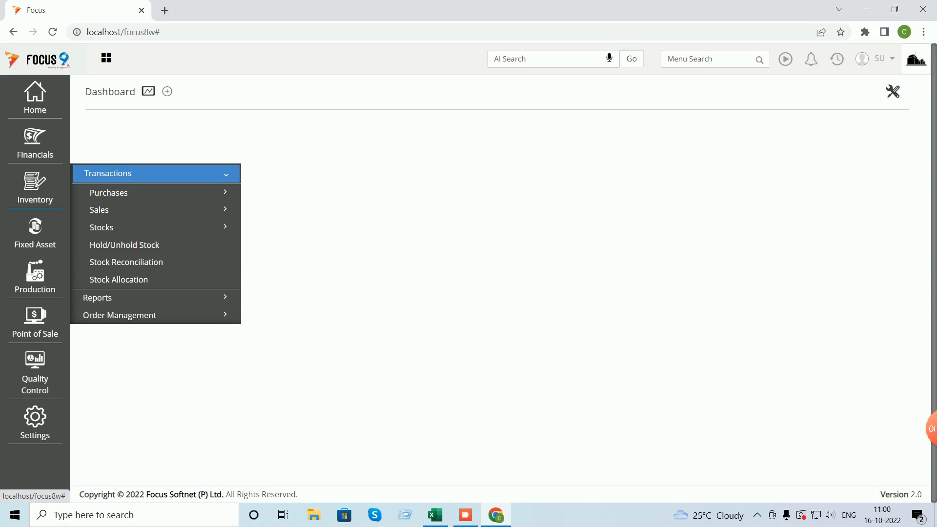
click(105, 228)
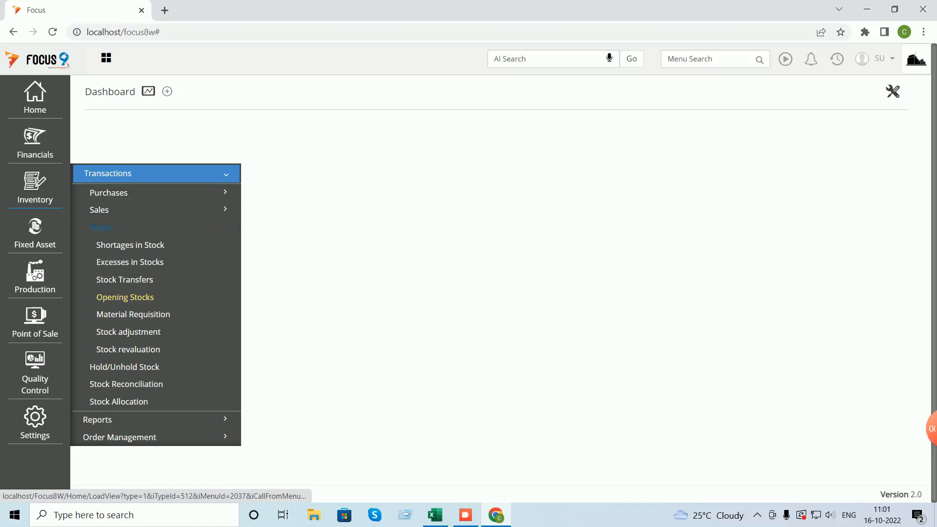
click(125, 297)
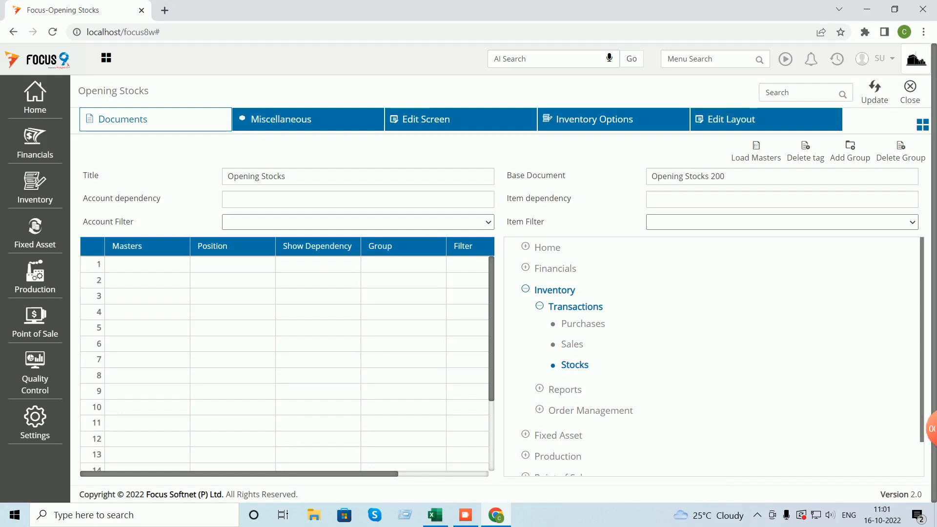
- Add Warehouse as a master positioned in the Header, and save
click(147, 265)
key(w)
click(233, 264)
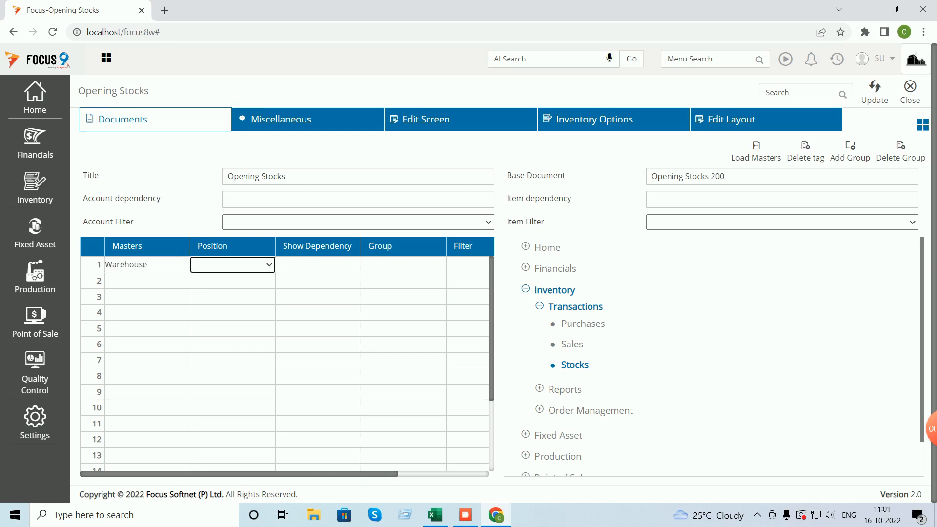
key(h)
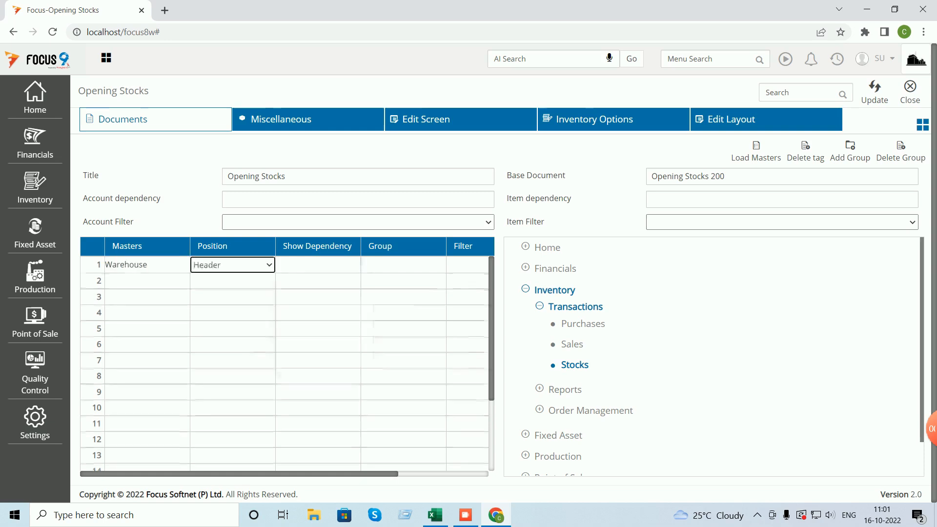
key(Tab)
key(Tab)
key(ctrl+s)
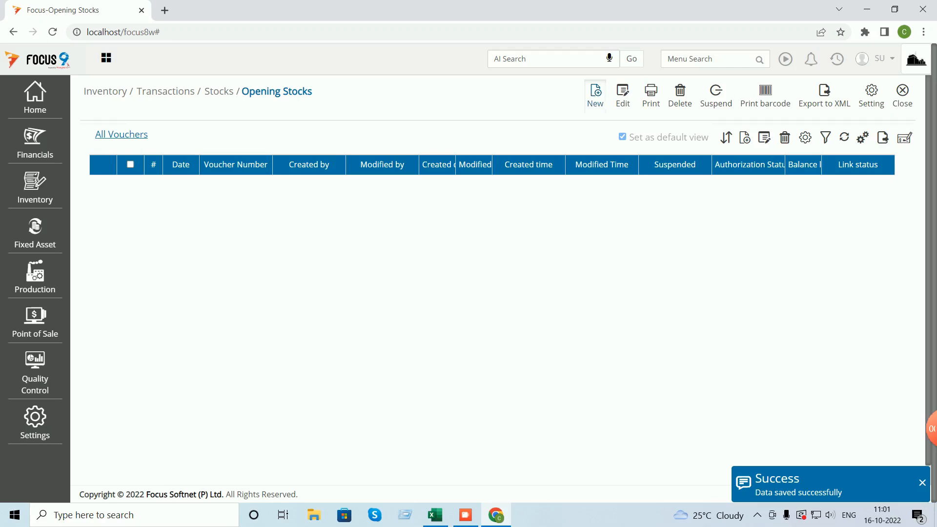
- Start opening stock voucher 1 for Main WH with Neelkamal Chair NC01 in row 1
click(595, 95)
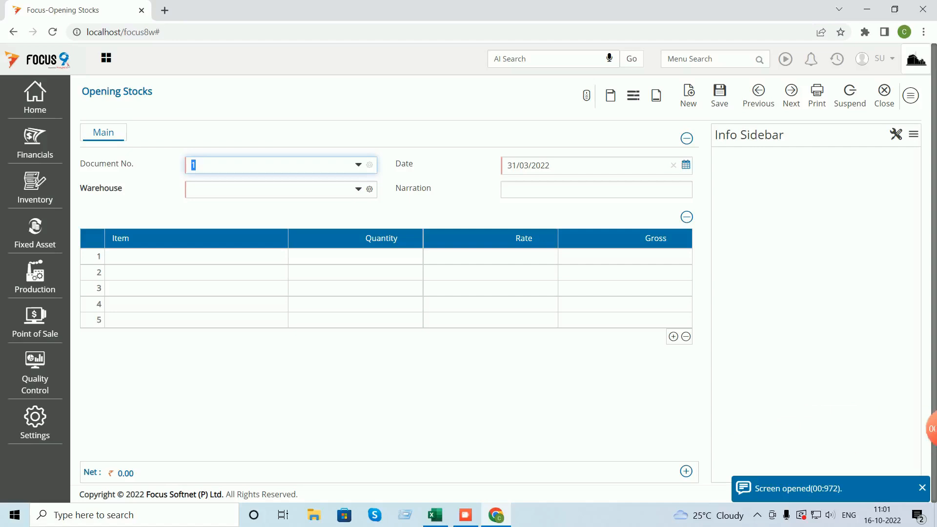
key(Tab)
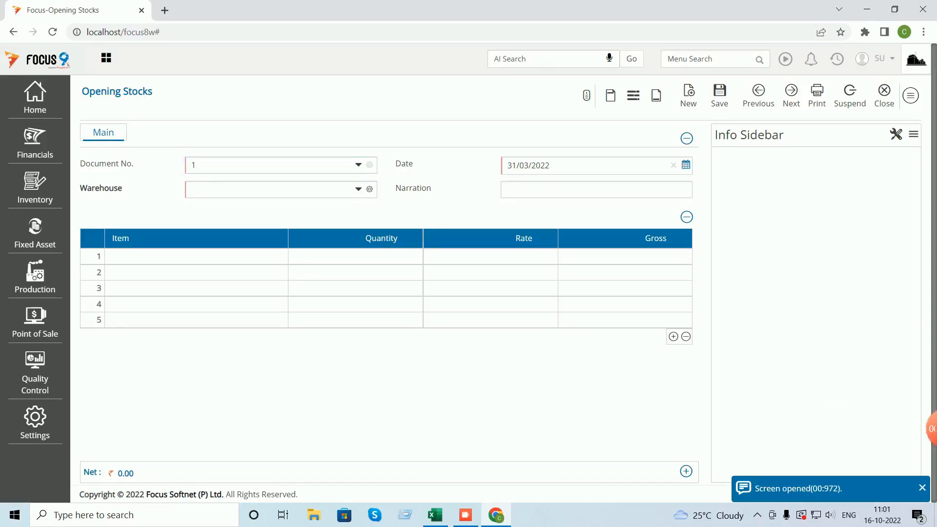
key(Tab)
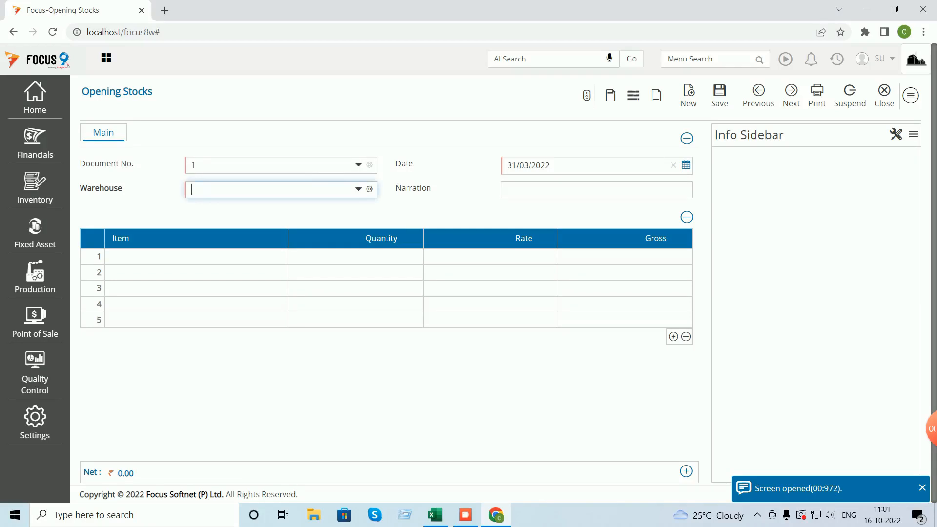
text(m)
key(Tab)
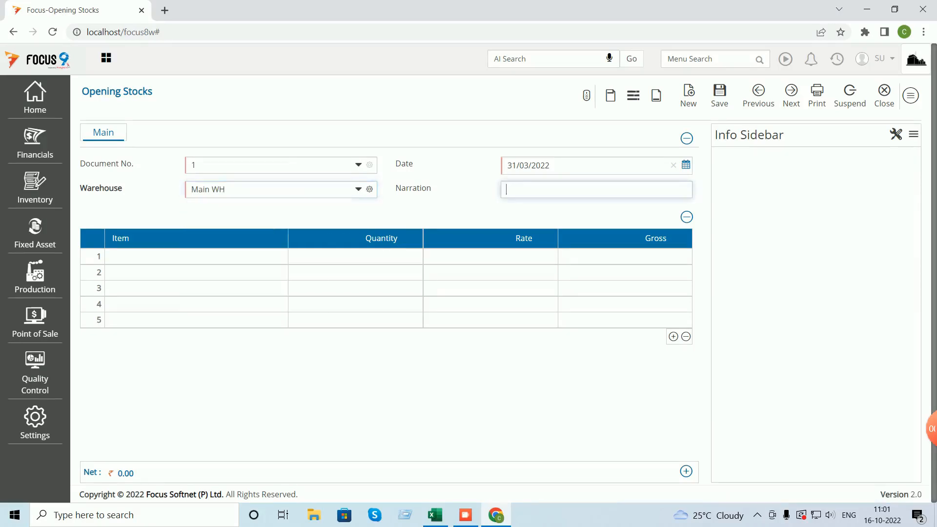
key(Tab)
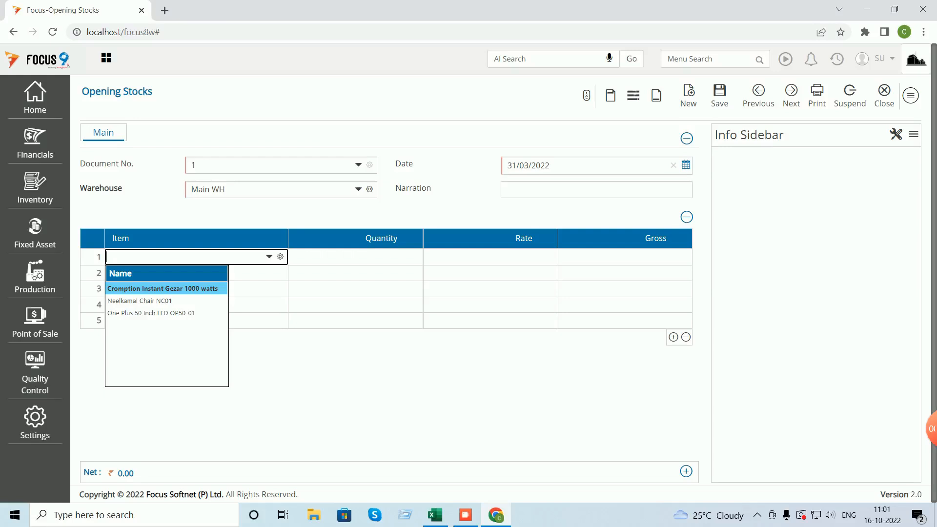
key(Down)
key(Return)
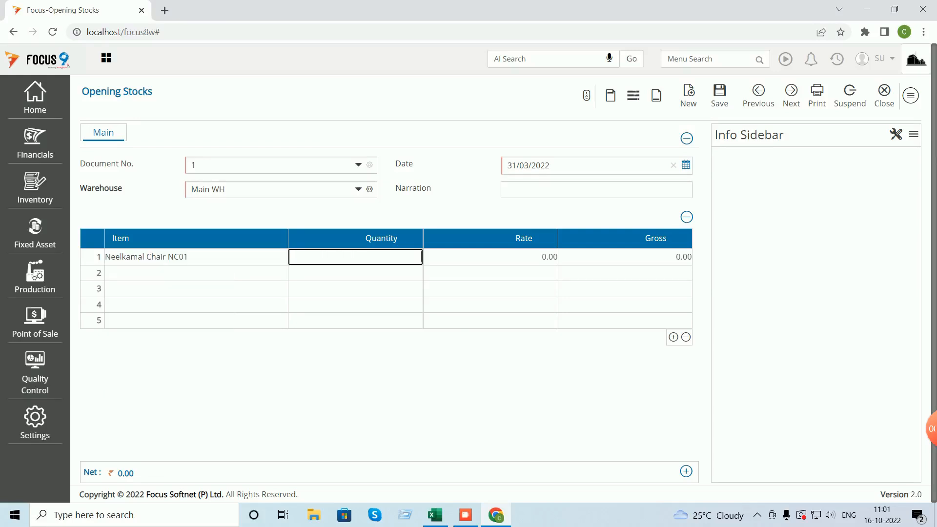
- Enter quantity 120 at rate 350, then save and close the voucher
click(435, 515)
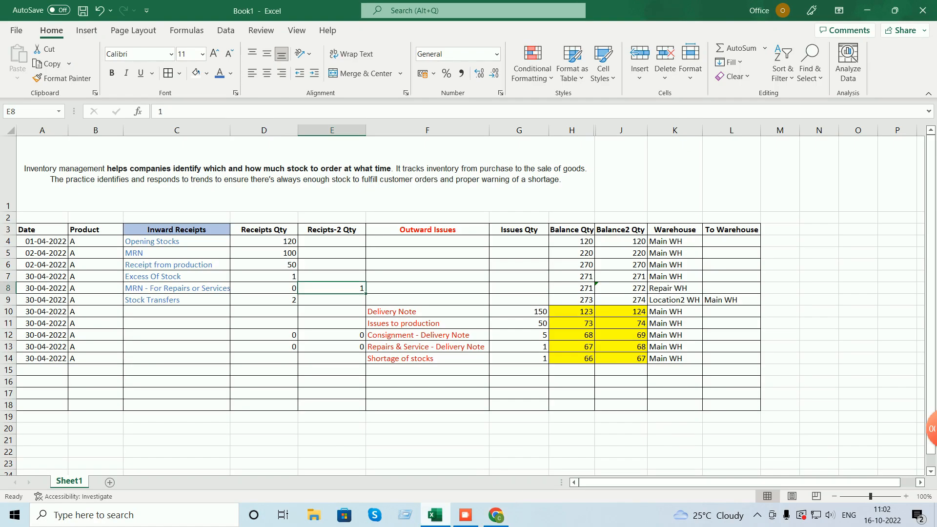
key(alt+Tab)
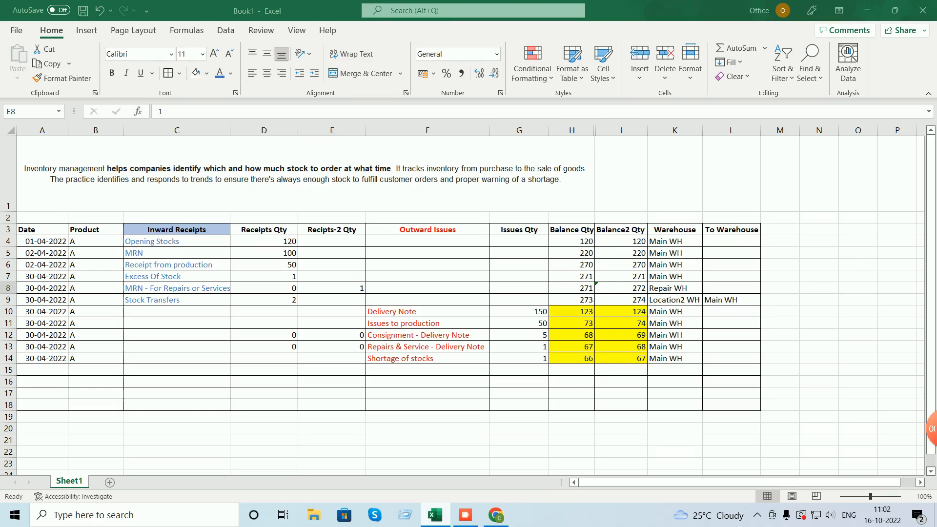
text(120)
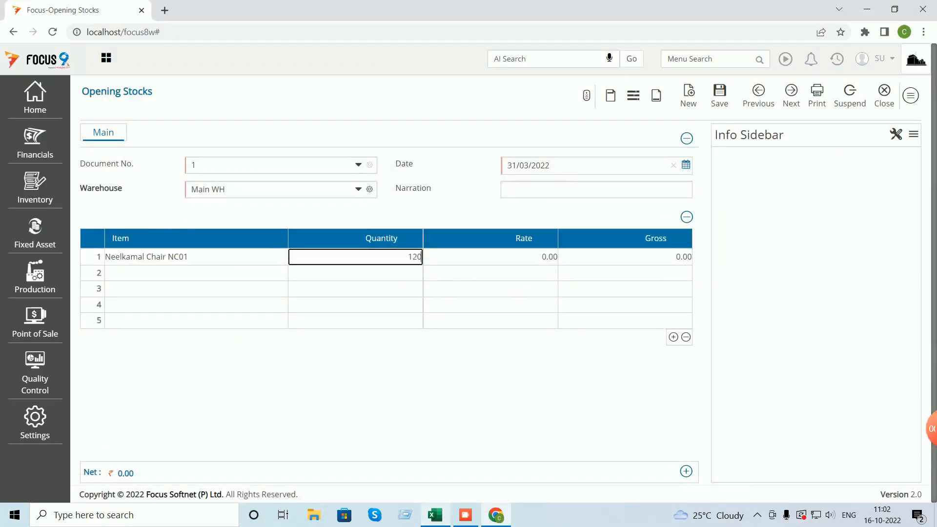
key(Tab)
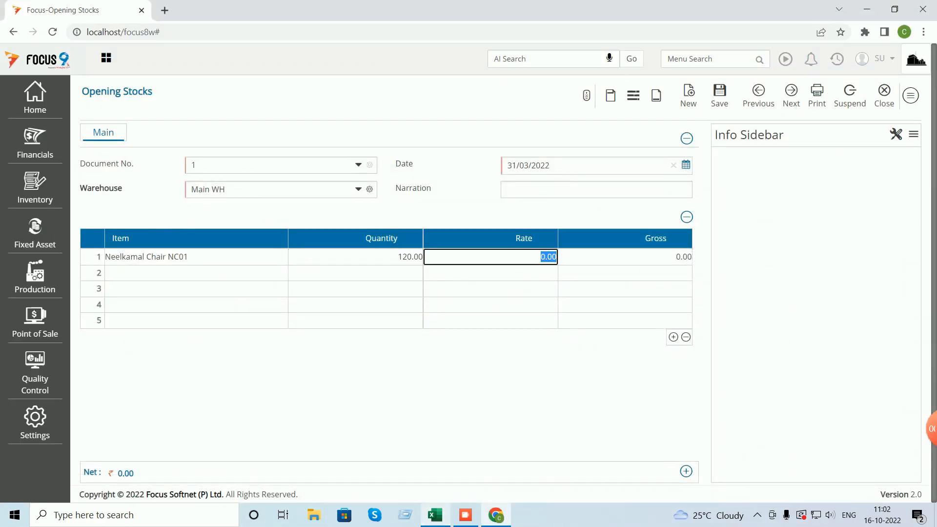
text(350)
key(Tab)
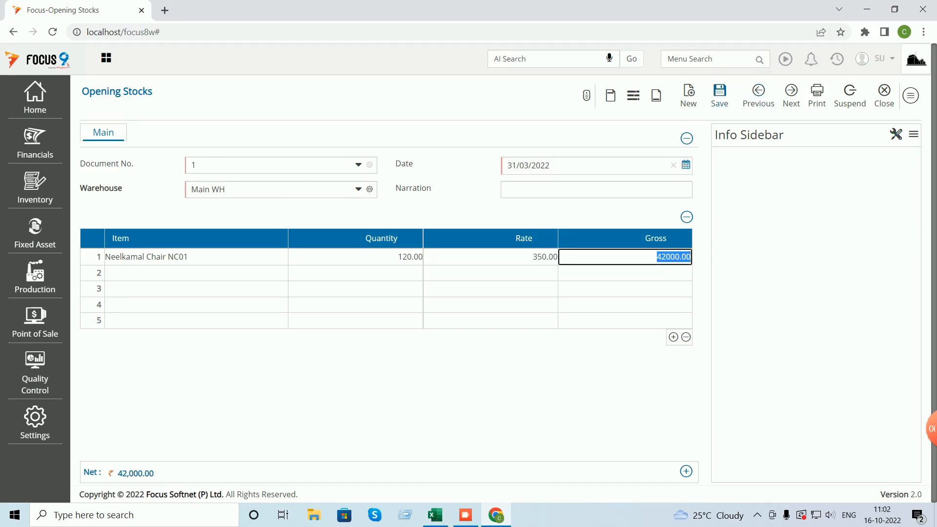
click(720, 95)
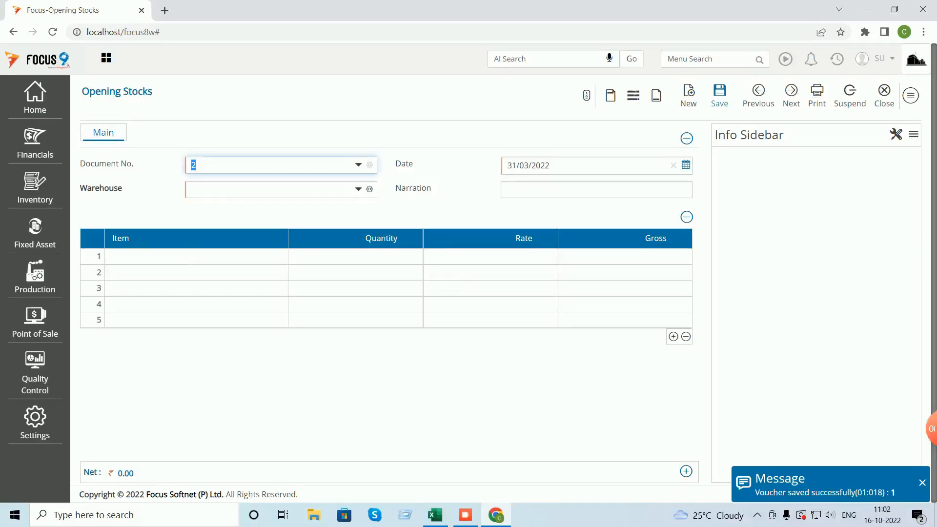
click(890, 95)
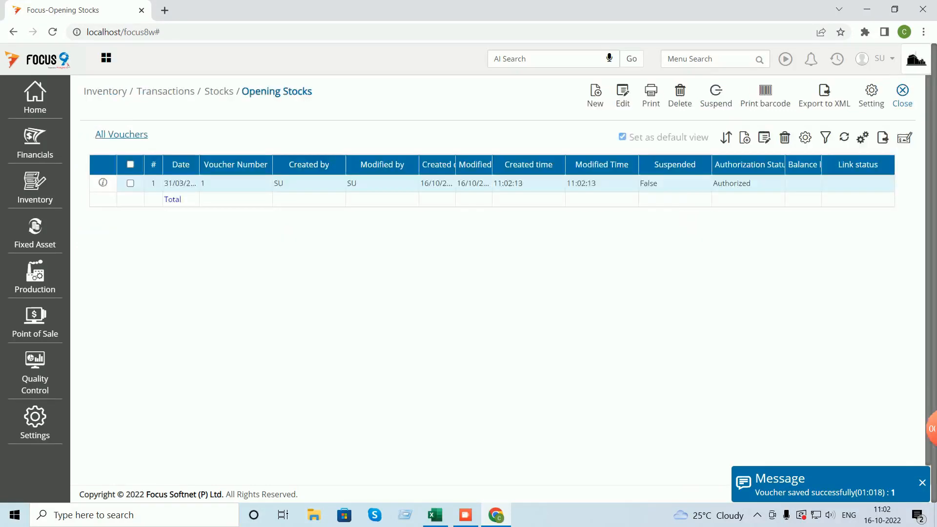
- Close the voucher list and open the Stock Ledger report via menu search 'stock le'
click(902, 96)
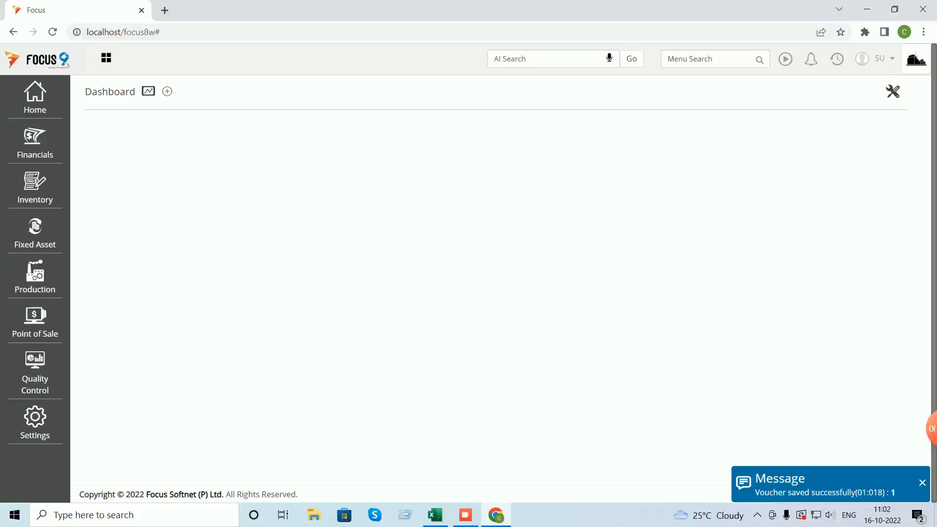
click(707, 59)
text(sto)
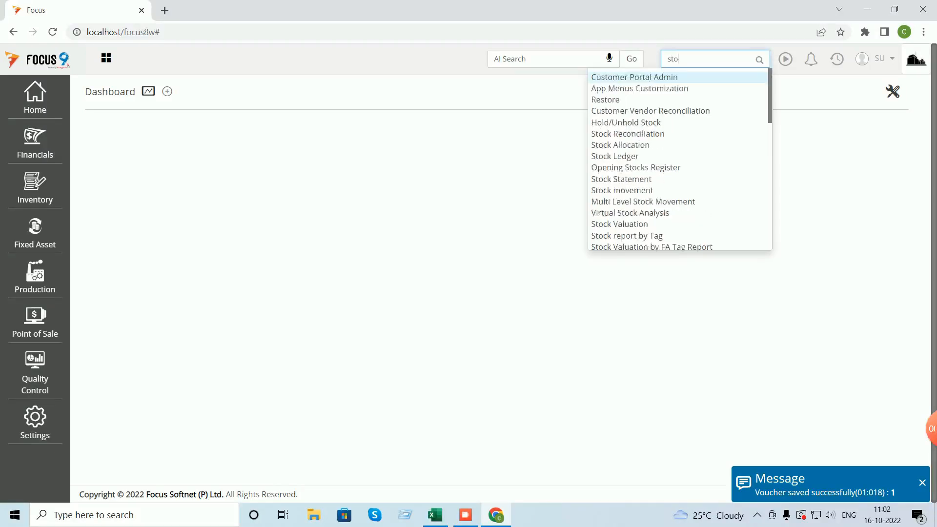
text(ck le)
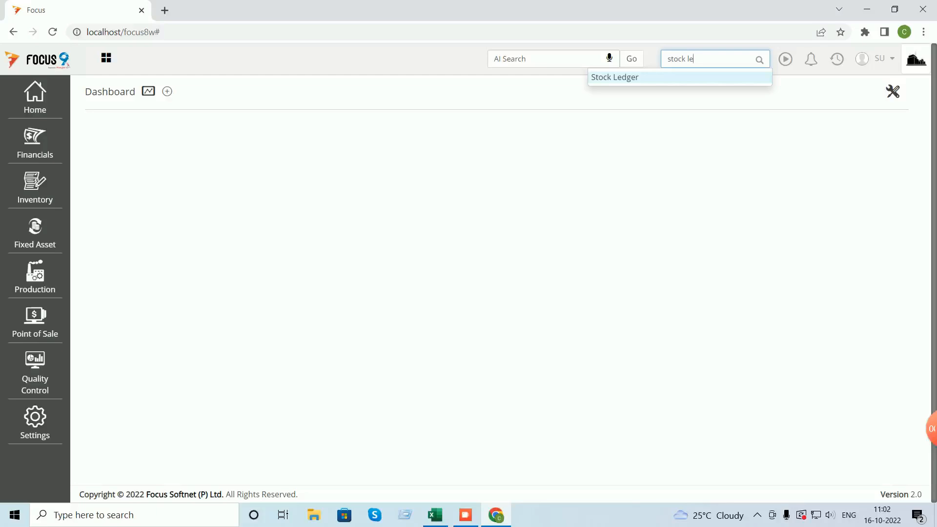
key(Return)
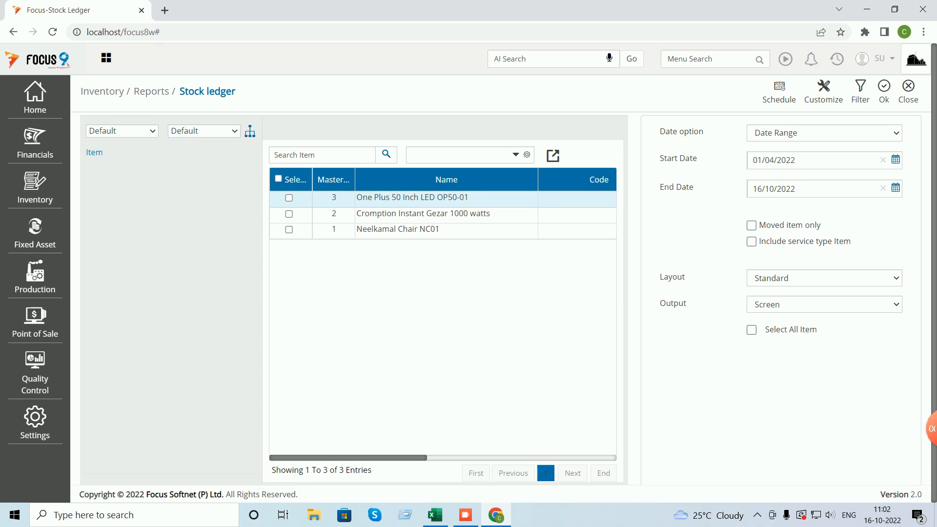
- Select all three items, including Neelkamal Chair NC01, for the stock ledger
click(279, 179)
click(278, 179)
click(458, 155)
text(neel)
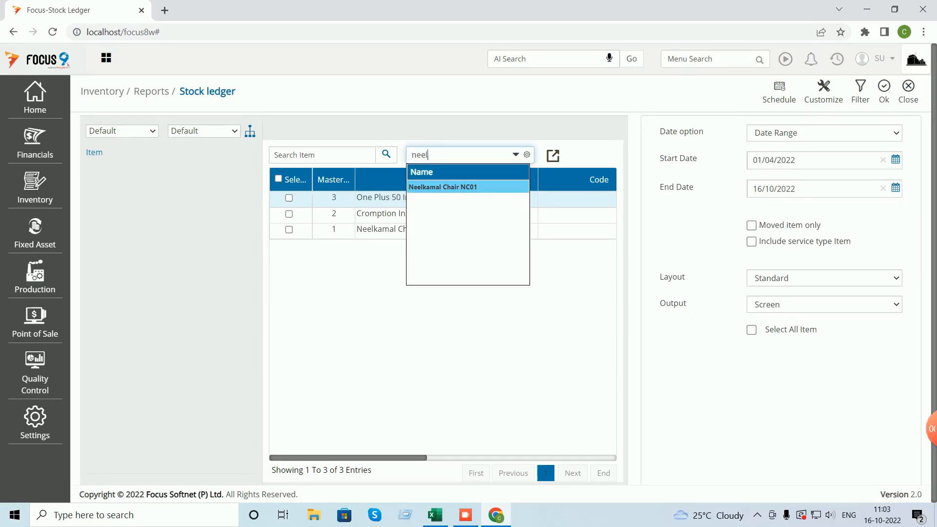
key(Return)
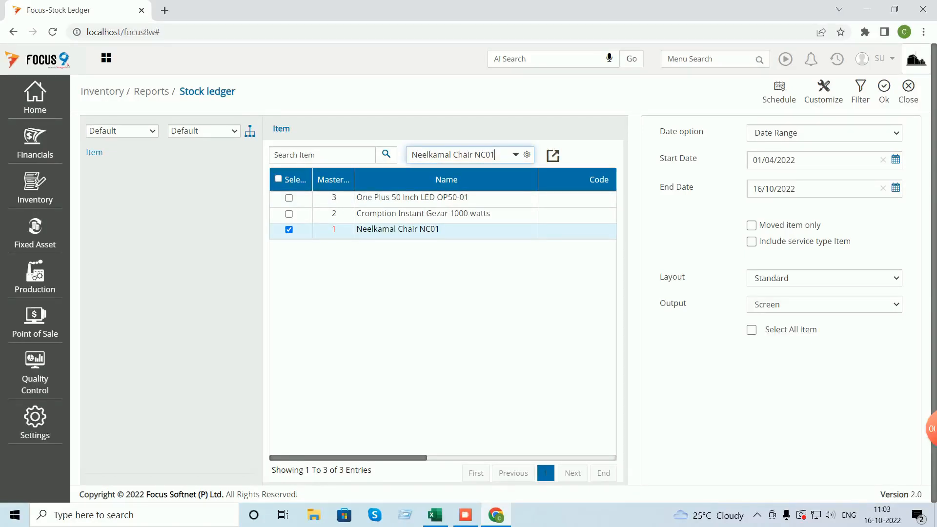
key(ctrl+a)
key(BackSpace)
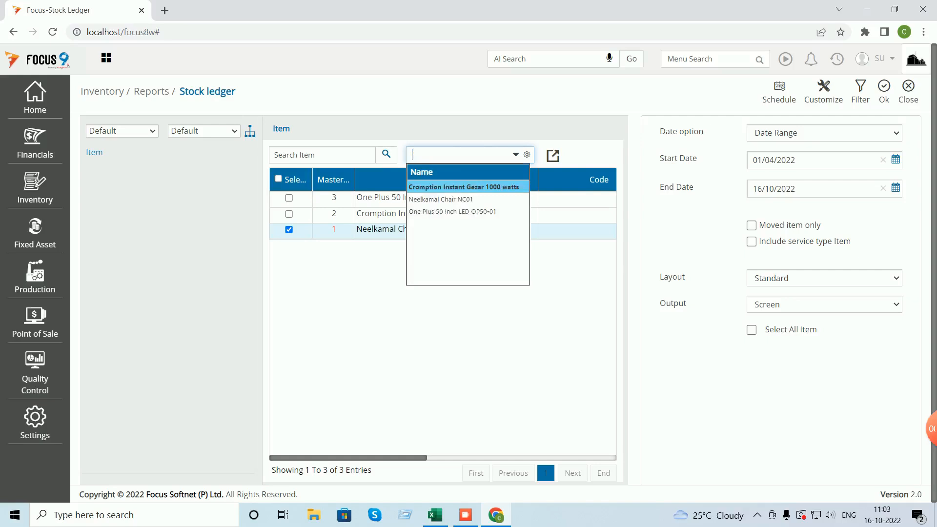
key(Escape)
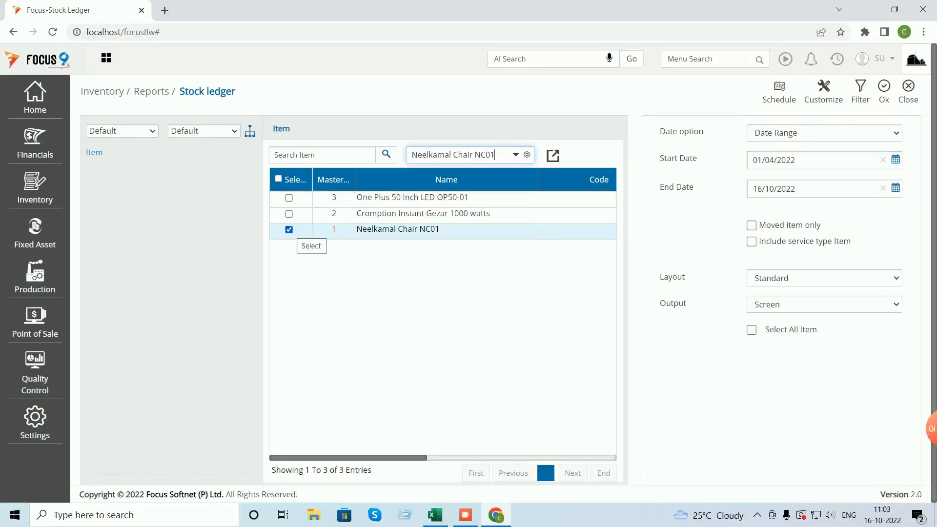
click(289, 198)
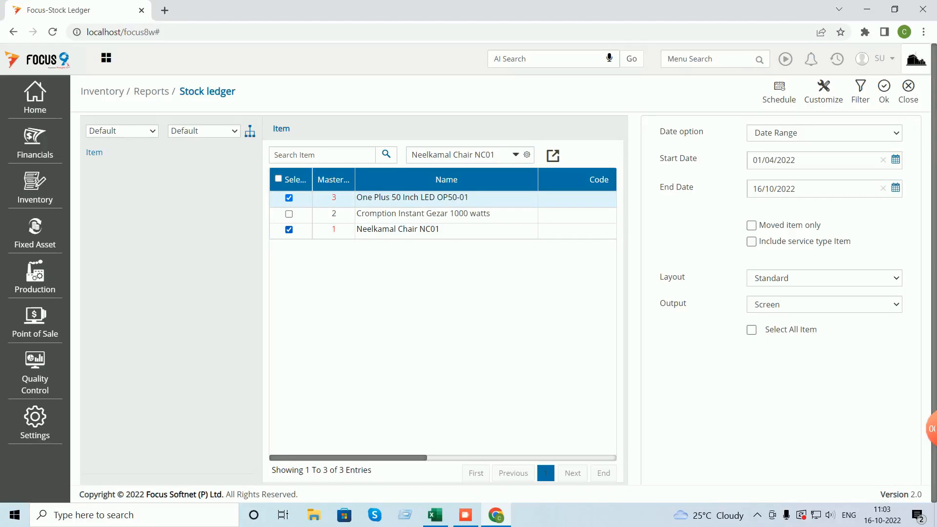
click(289, 230)
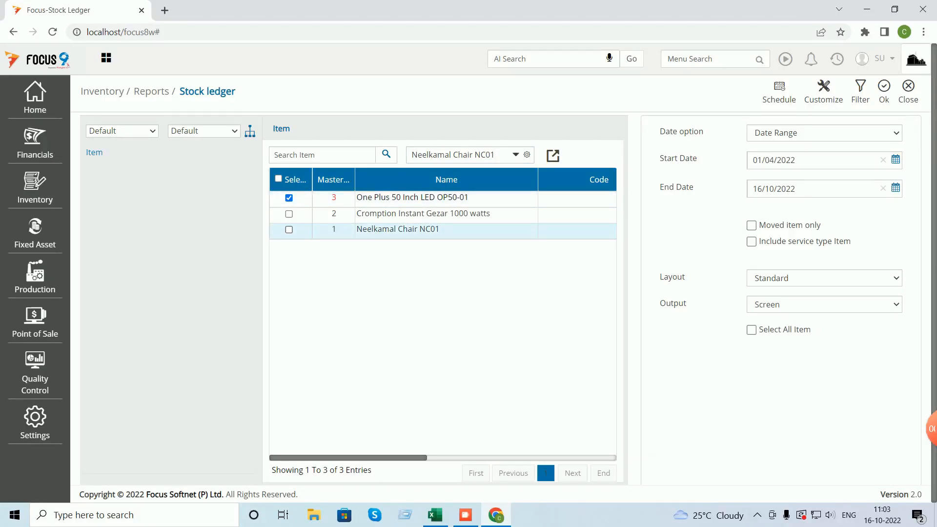
click(289, 198)
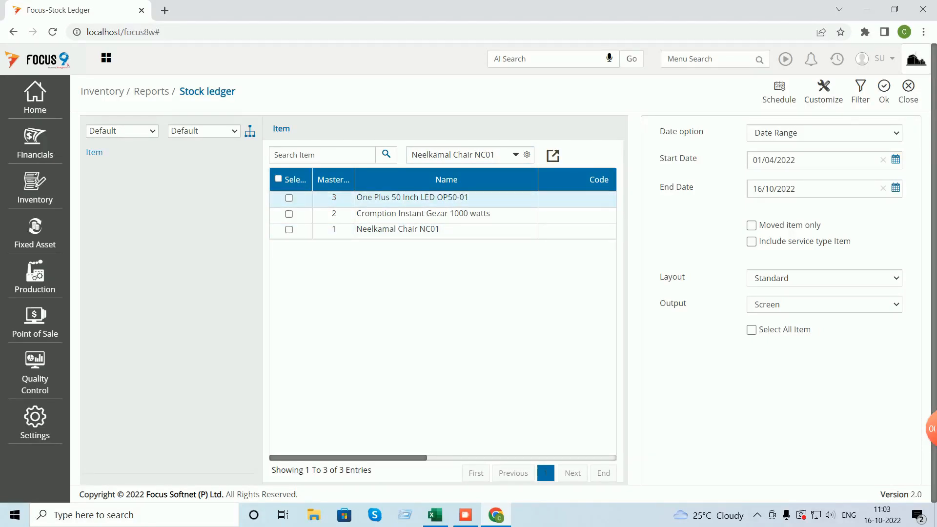
click(278, 180)
- Set the date option to As on date and generate the report
click(825, 132)
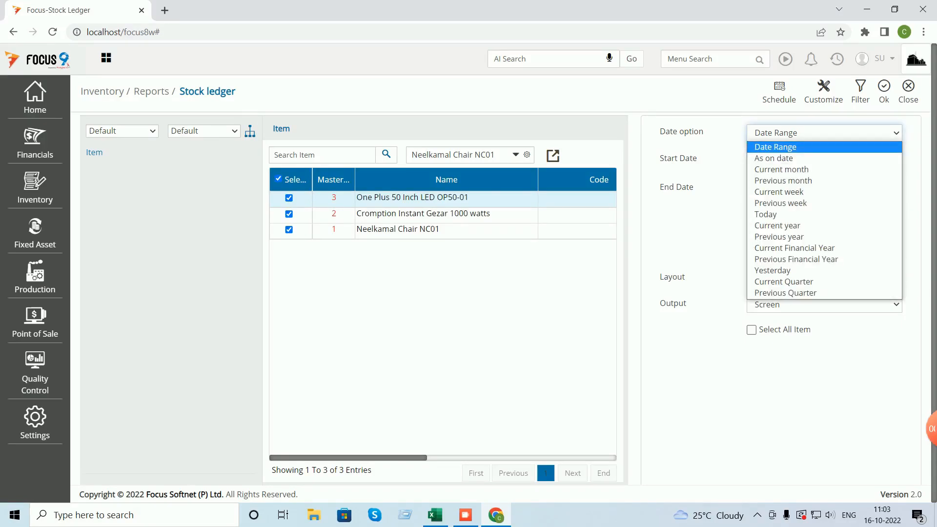
click(782, 159)
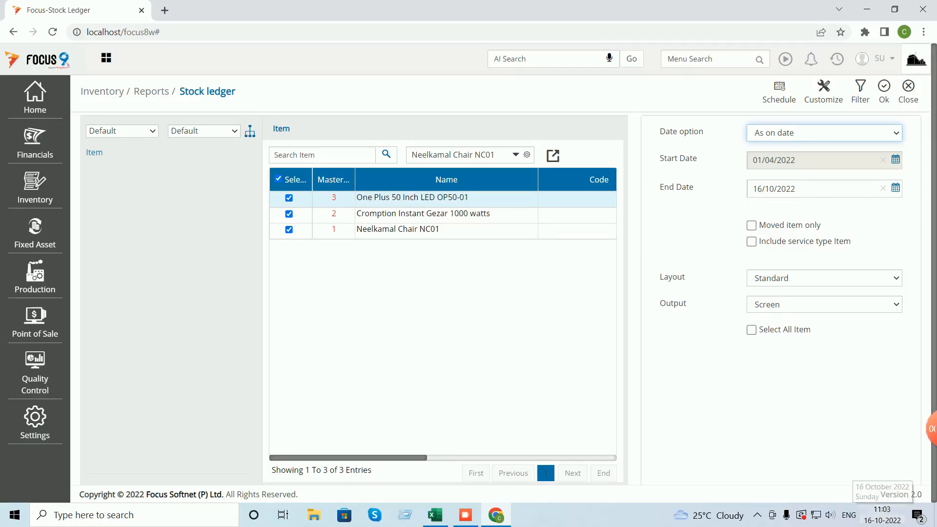
click(884, 87)
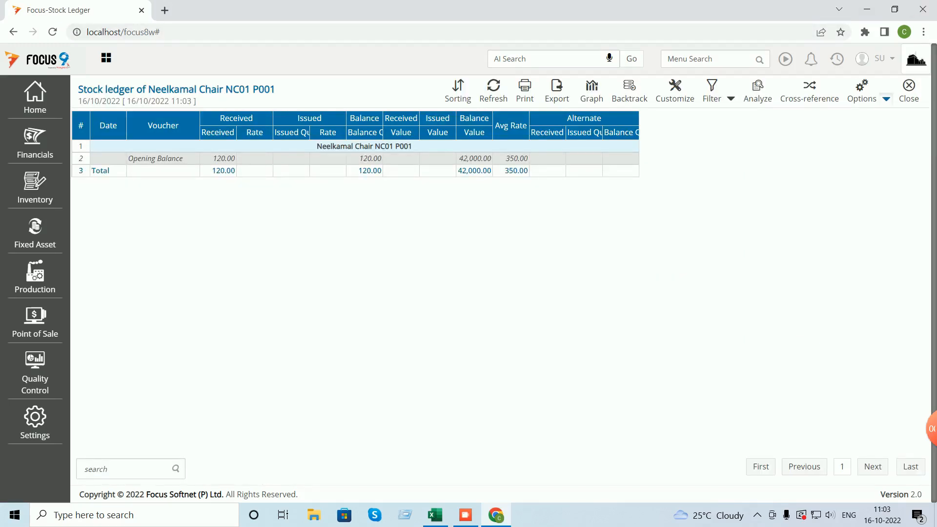
click(886, 99)
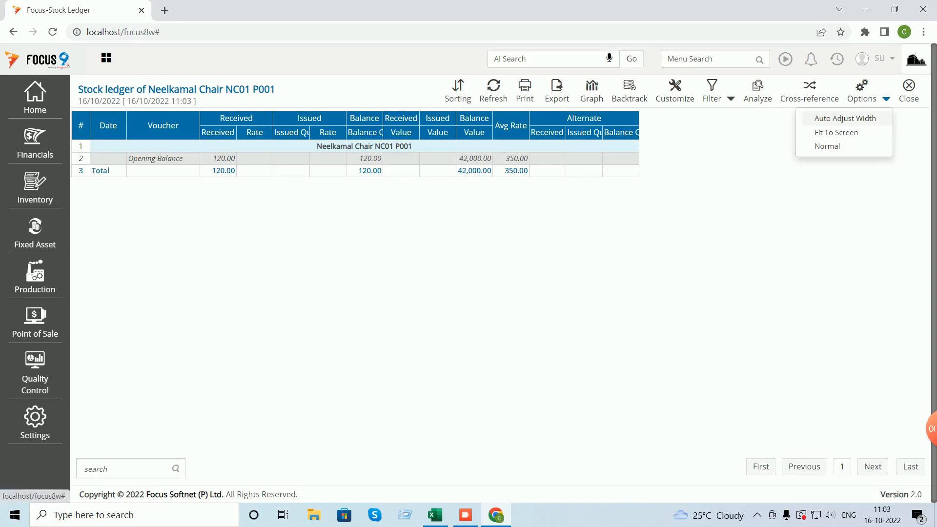
- Try Fit To Screen and Normal widths, finally settling on Auto Adjust Width
click(845, 118)
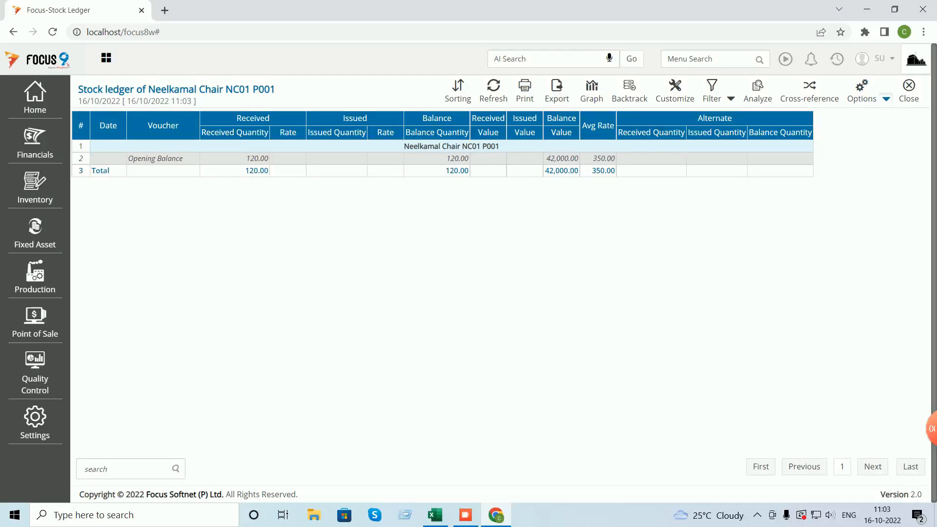
click(886, 99)
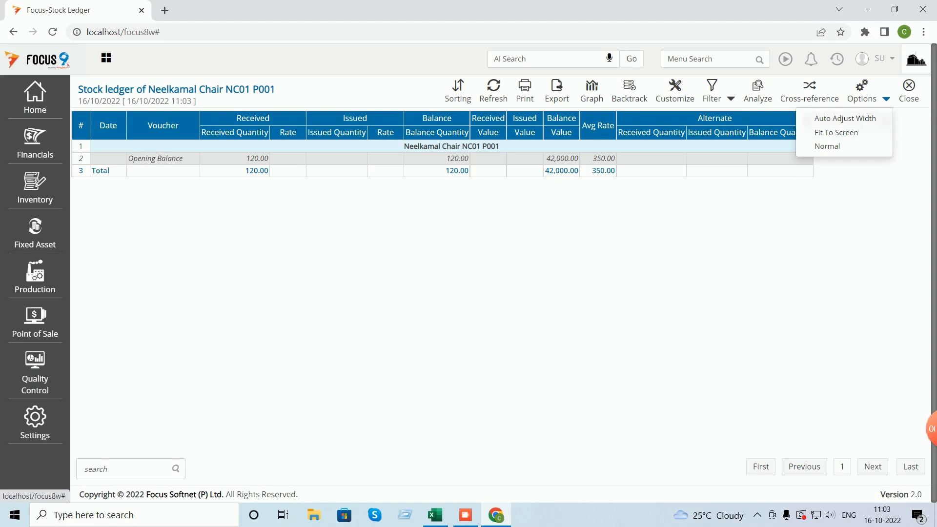
click(836, 133)
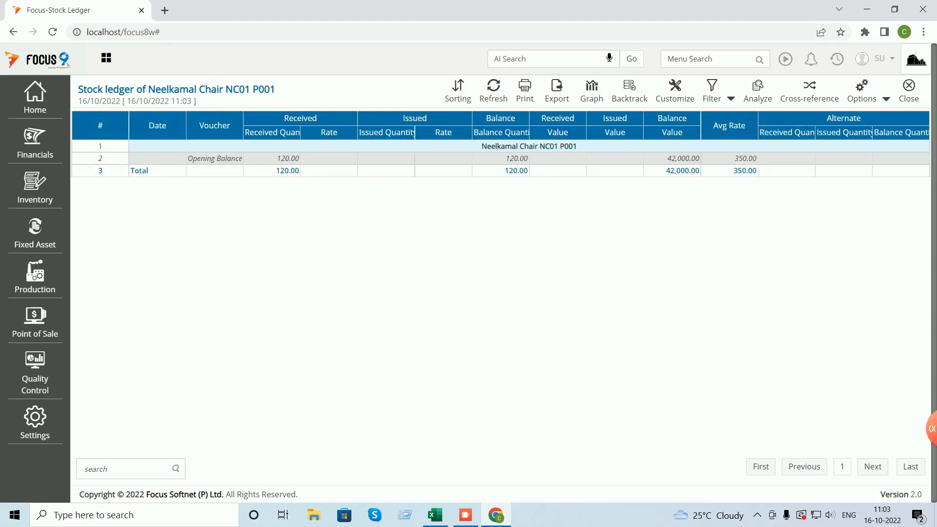
click(886, 99)
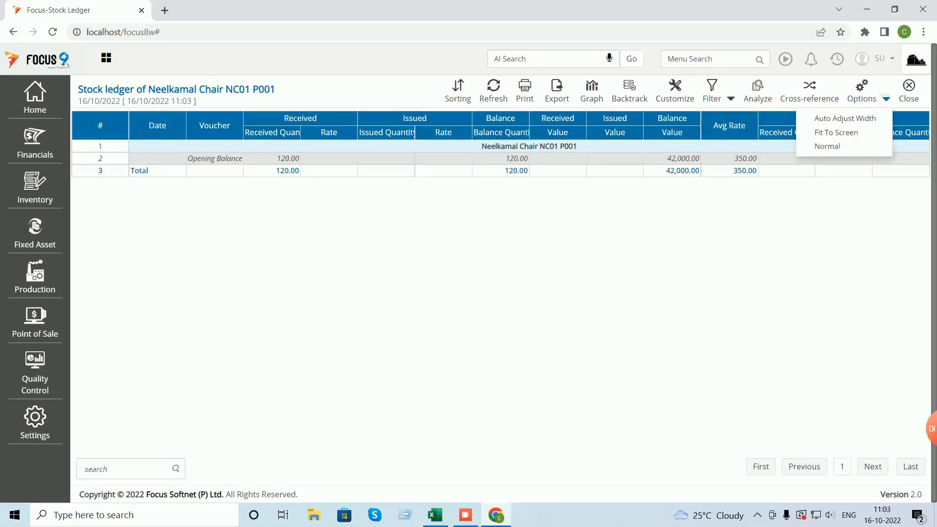
click(830, 146)
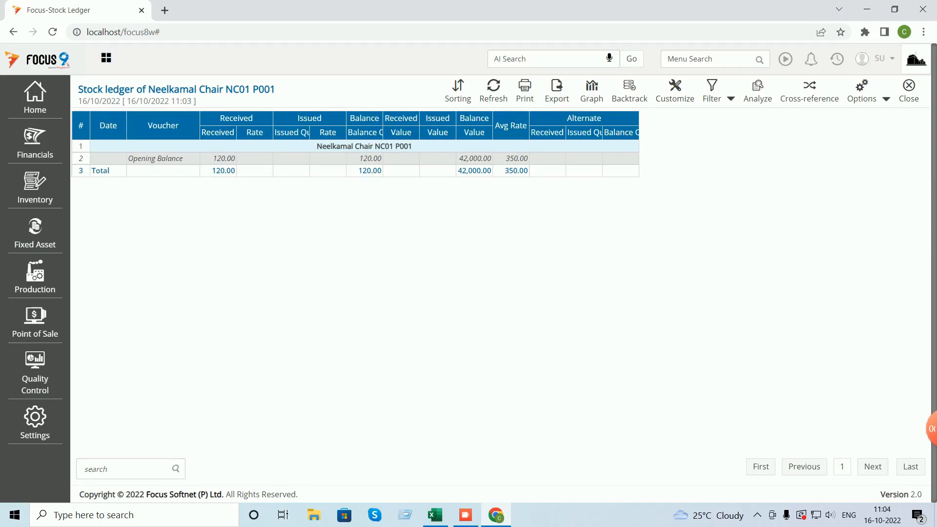
click(887, 98)
click(834, 118)
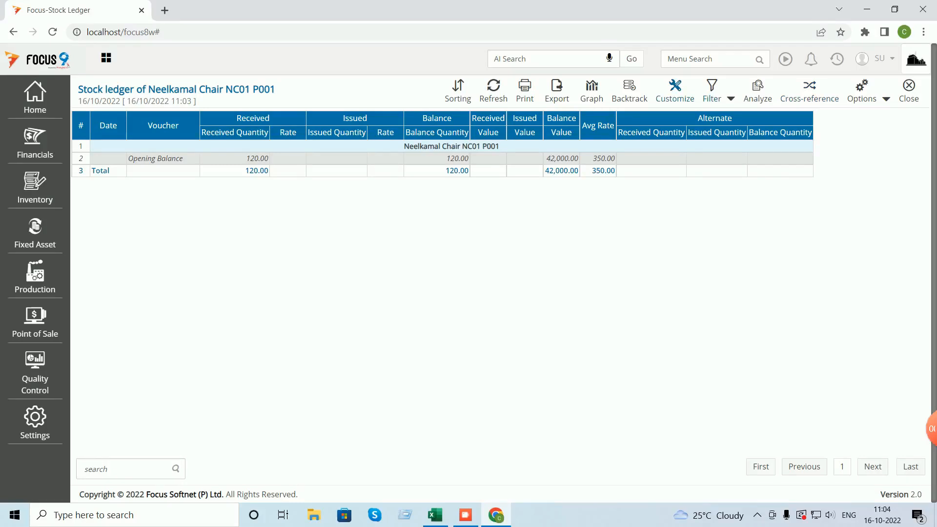
- Hide the Alternate received, issued and balance quantity columns and save the layout
click(676, 90)
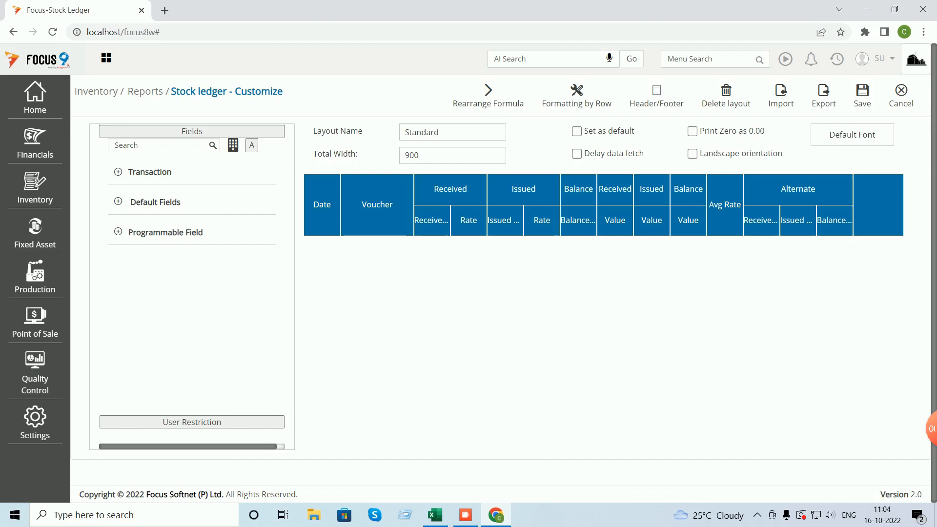
click(761, 221)
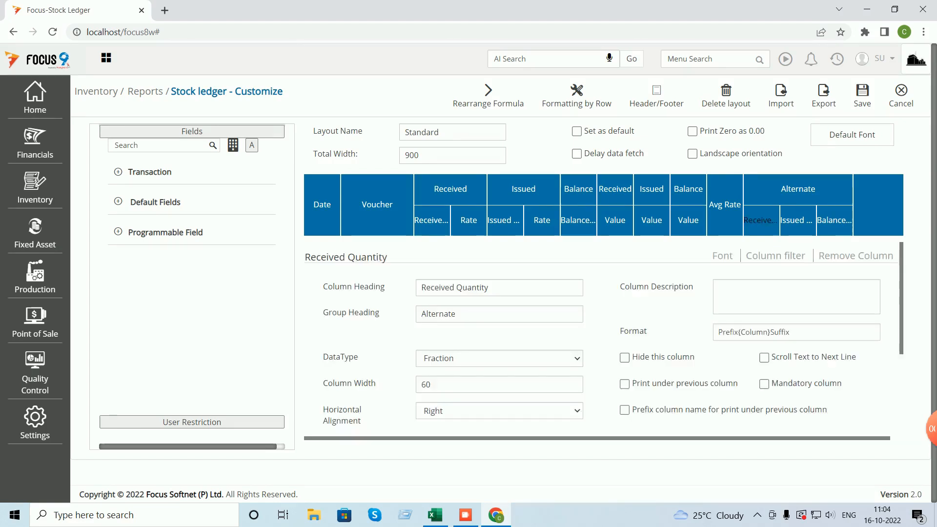
click(625, 357)
click(798, 221)
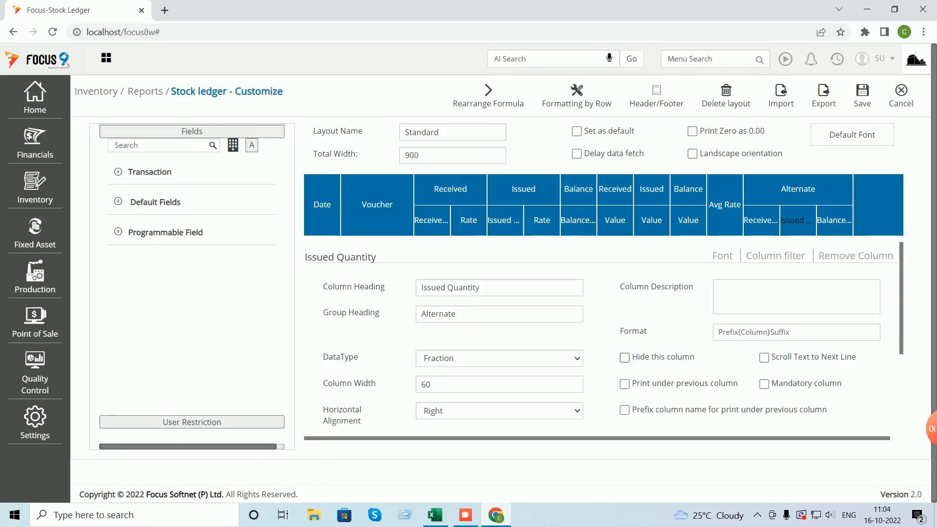
click(625, 358)
click(834, 221)
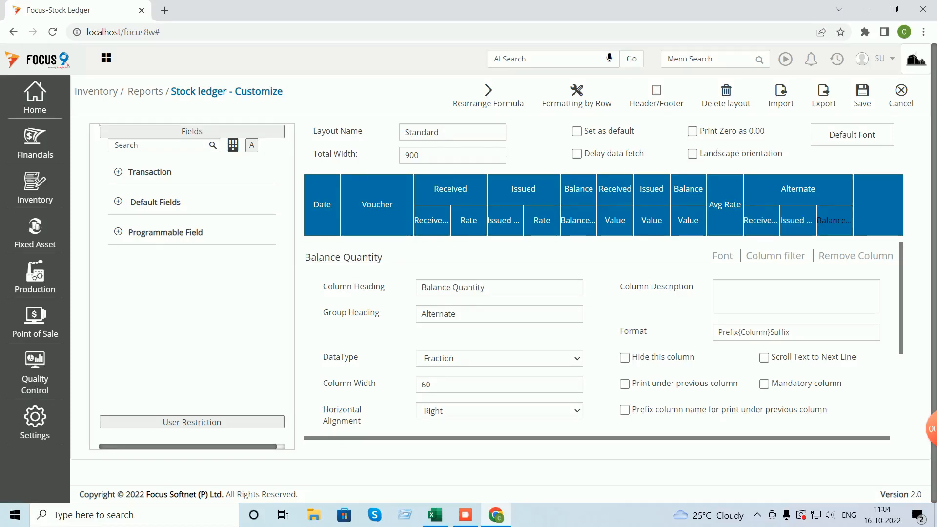
click(625, 358)
click(863, 95)
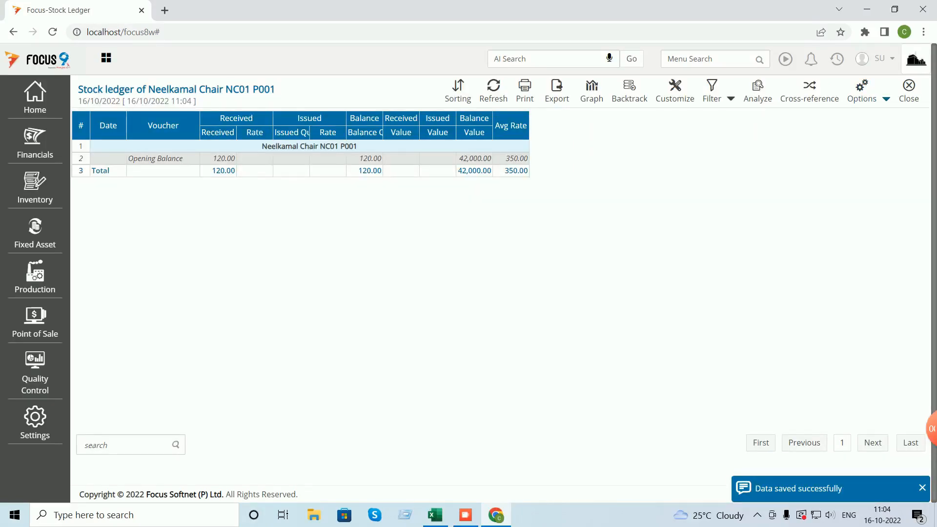
- Auto-adjust the ledger column widths, then close the stock ledger report
click(886, 99)
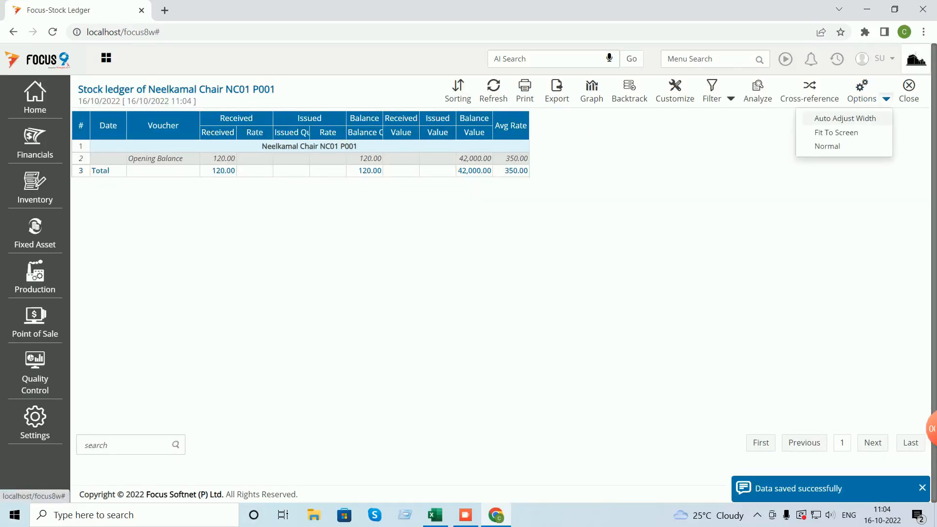
click(845, 118)
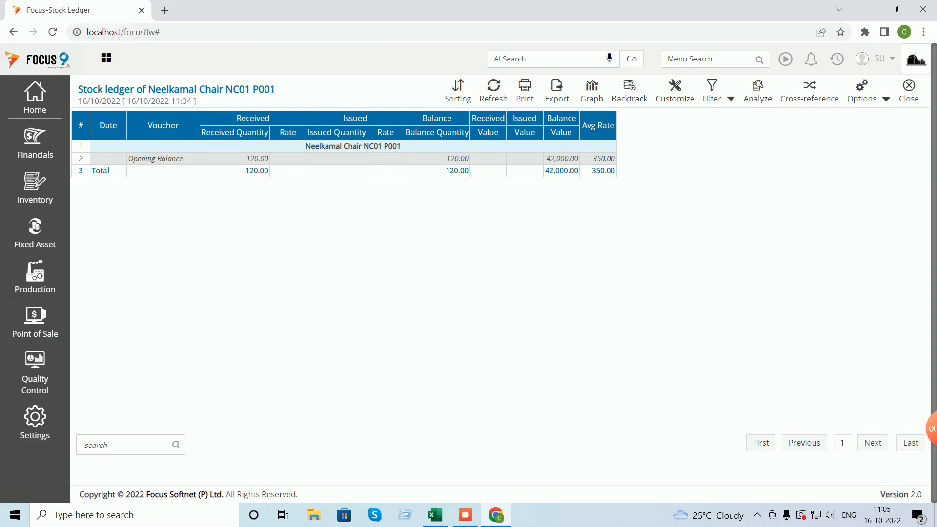
click(676, 91)
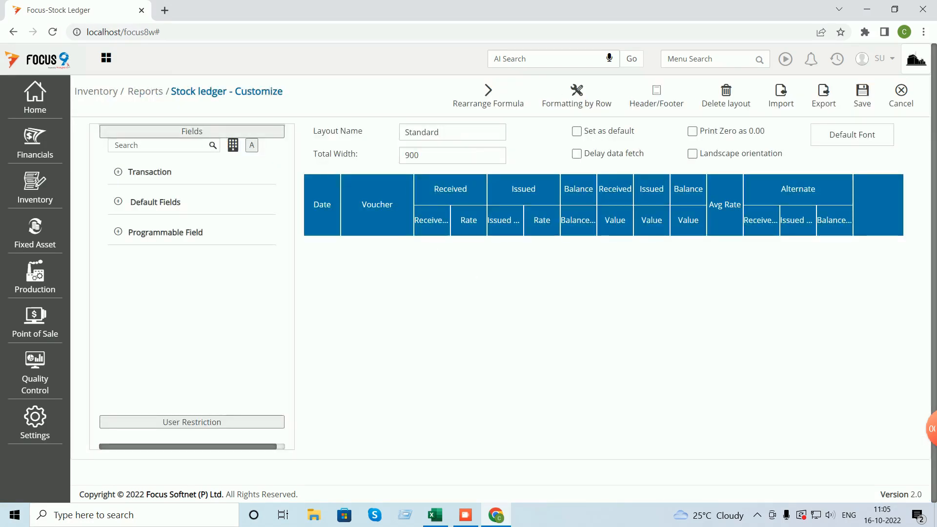
click(761, 220)
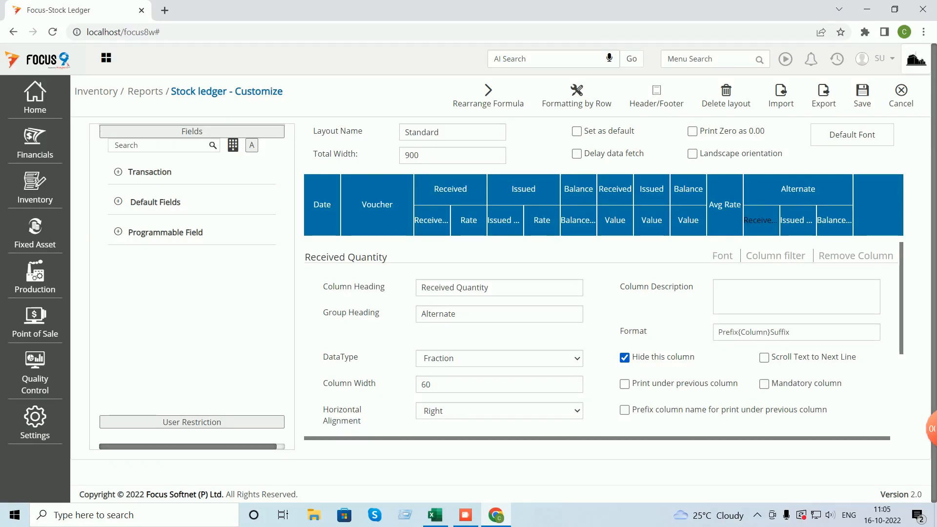
click(902, 95)
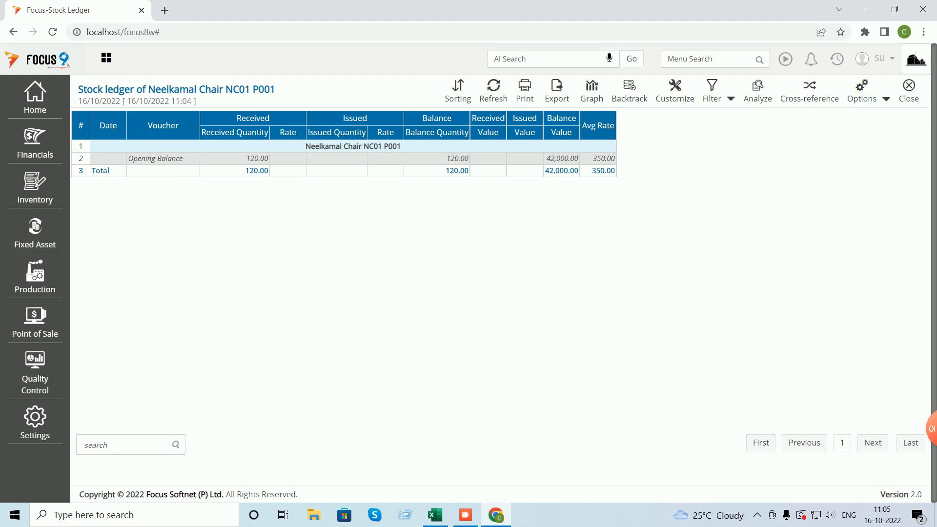
click(909, 88)
- Close the stock ledger and try menu searches for 'mrn' and 'grn'
click(909, 88)
click(708, 59)
text(mrn)
key(BackSpace)
key(BackSpace)
key(BackSpace)
text(grn)
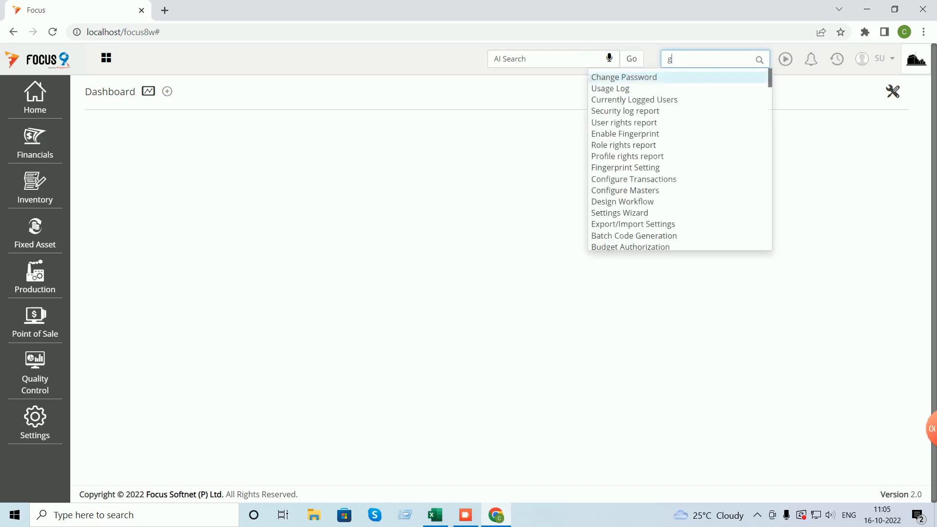
key(BackSpace)
key(BackSpace)
key(BackSpace)
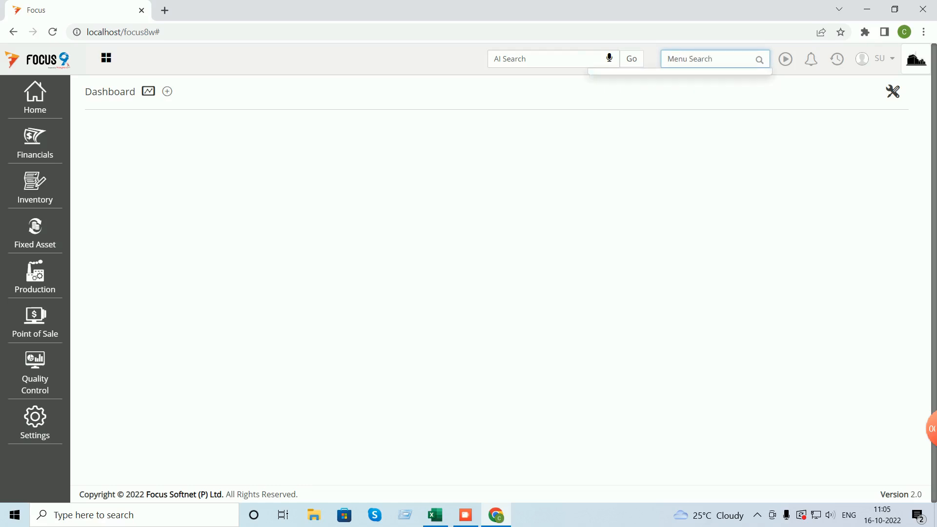
- Open Material Receipt Notes under Inventory > Transactions > Purchases
click(35, 188)
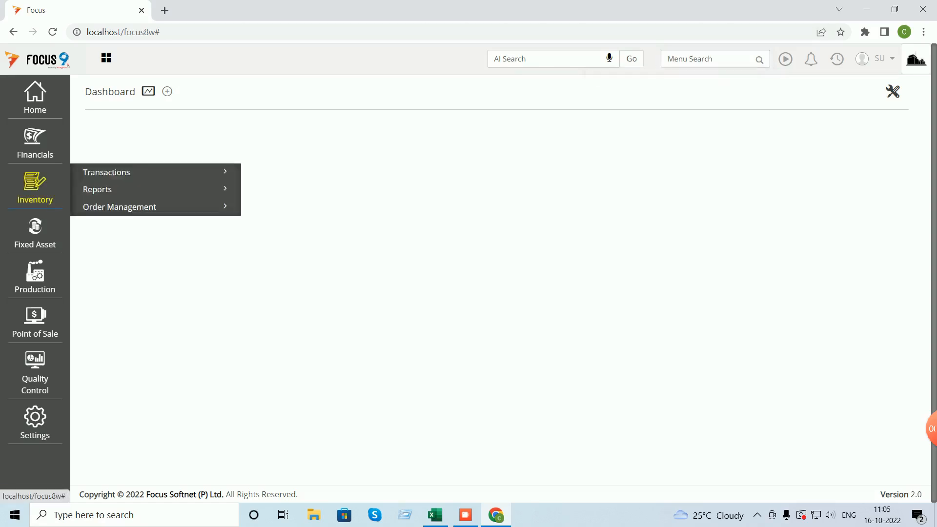
click(108, 174)
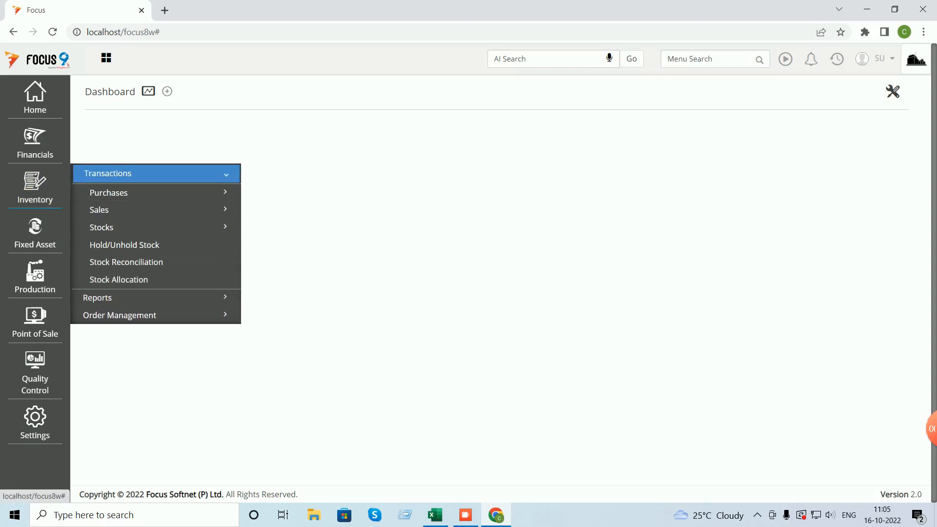
click(101, 228)
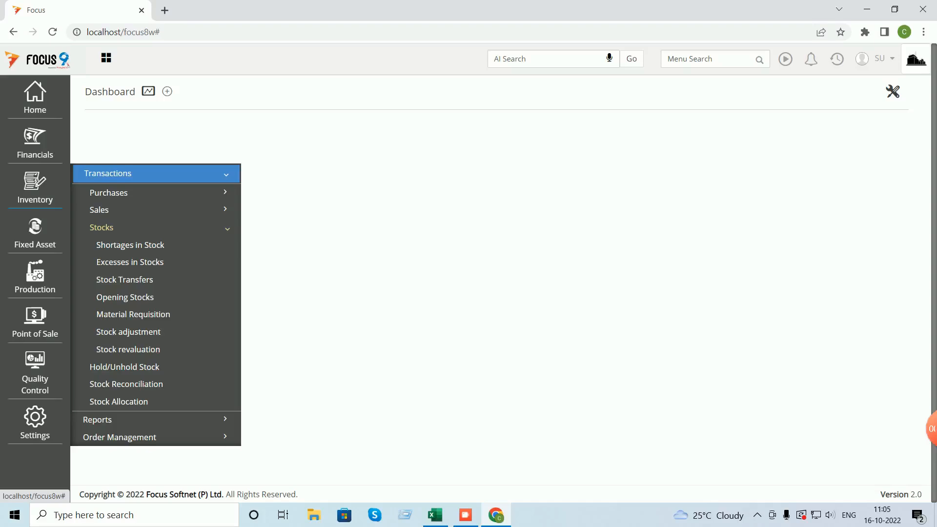
click(108, 192)
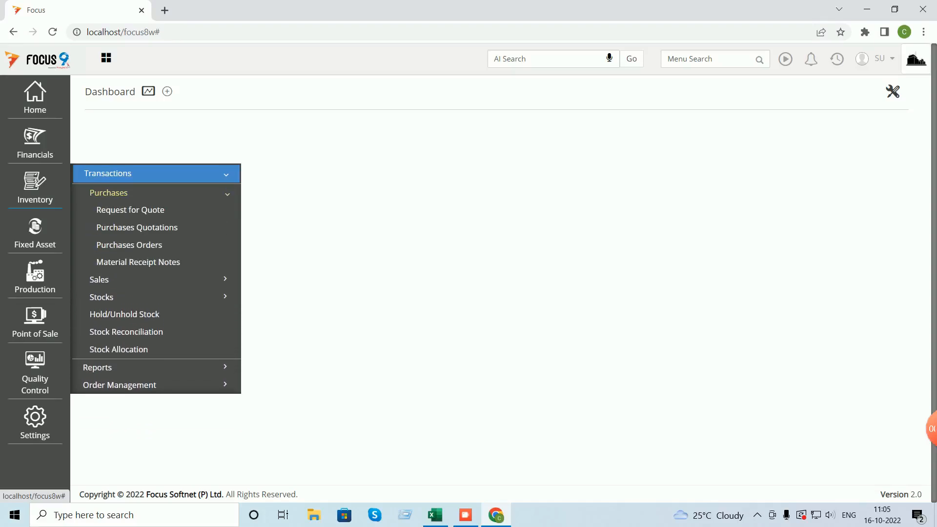
click(138, 262)
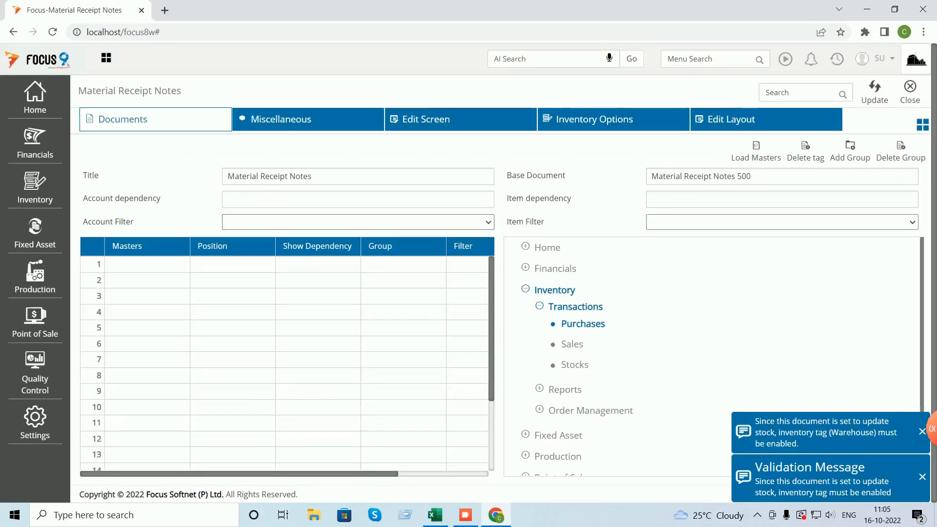
- Add Warehouse as a Header master for Material Receipt Notes and save the customization
click(147, 265)
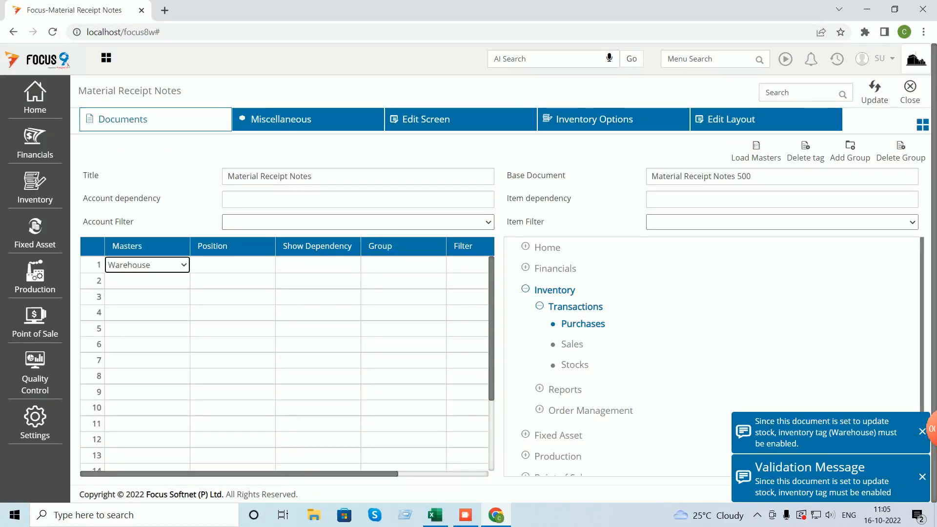
key(Tab)
key(Down)
key(Tab)
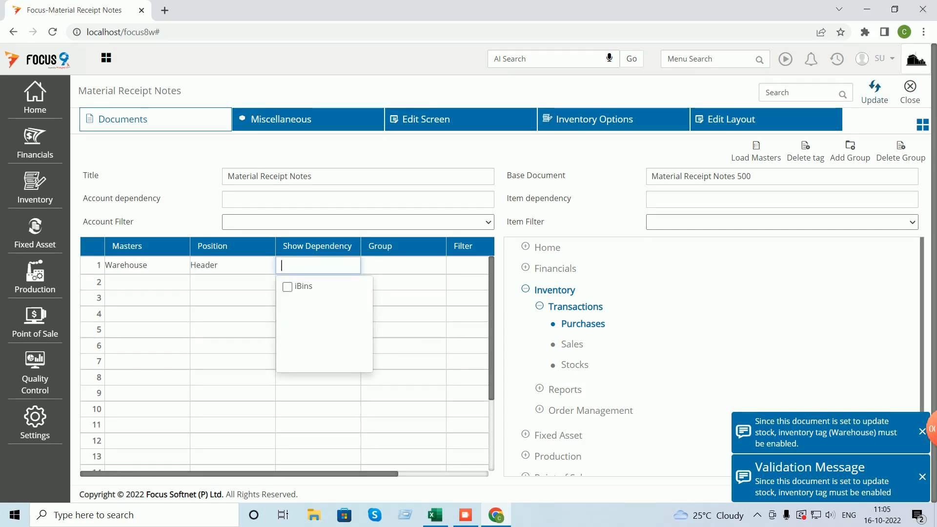
click(875, 91)
click(910, 92)
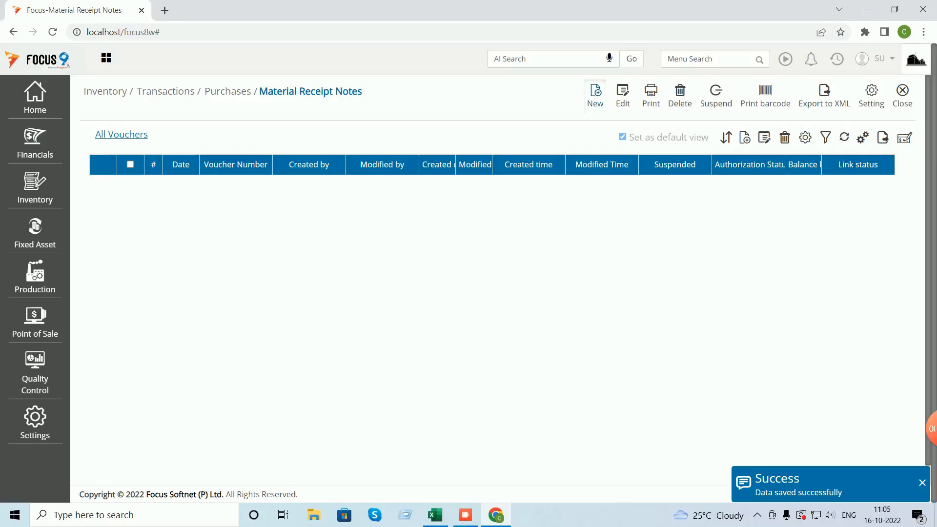
- Start a new Material Receipt Note for Vendor A into Main WH with item Neelkamal Chair NC01
click(595, 96)
key(Tab)
text(ven)
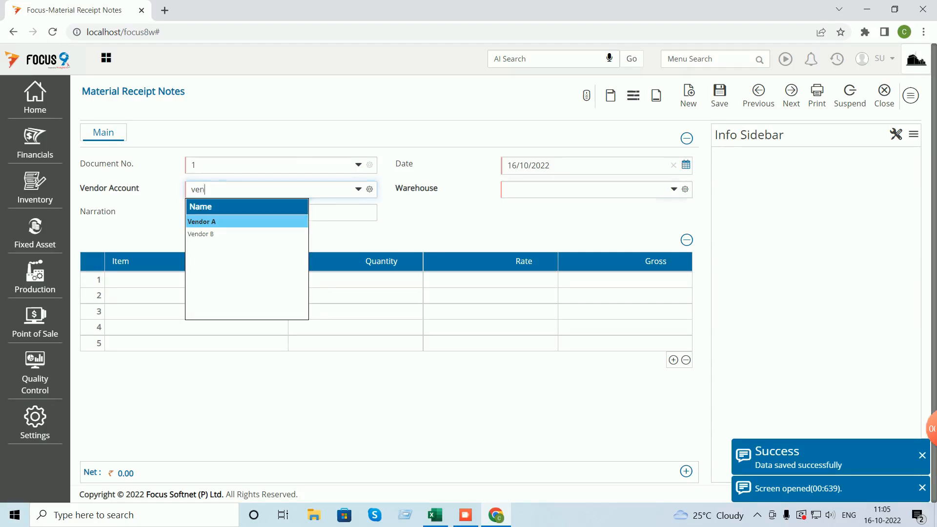
key(Tab)
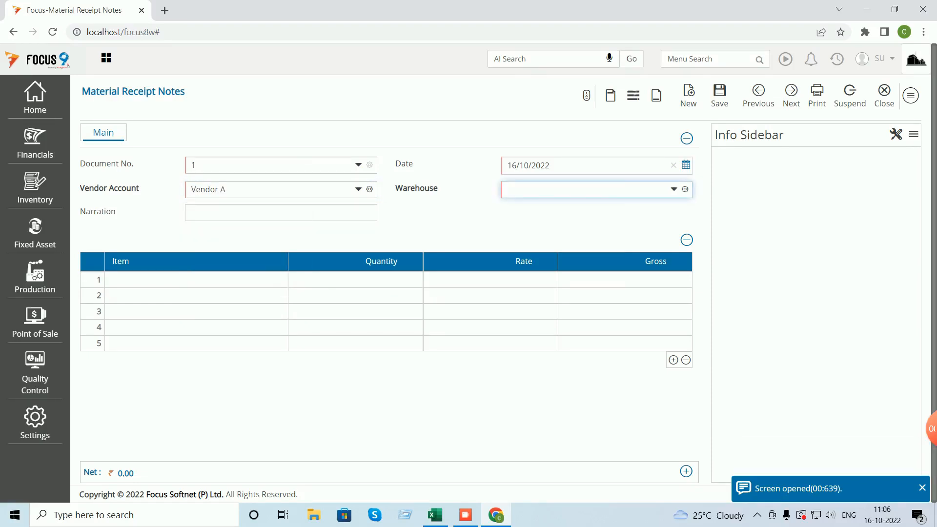
text(m)
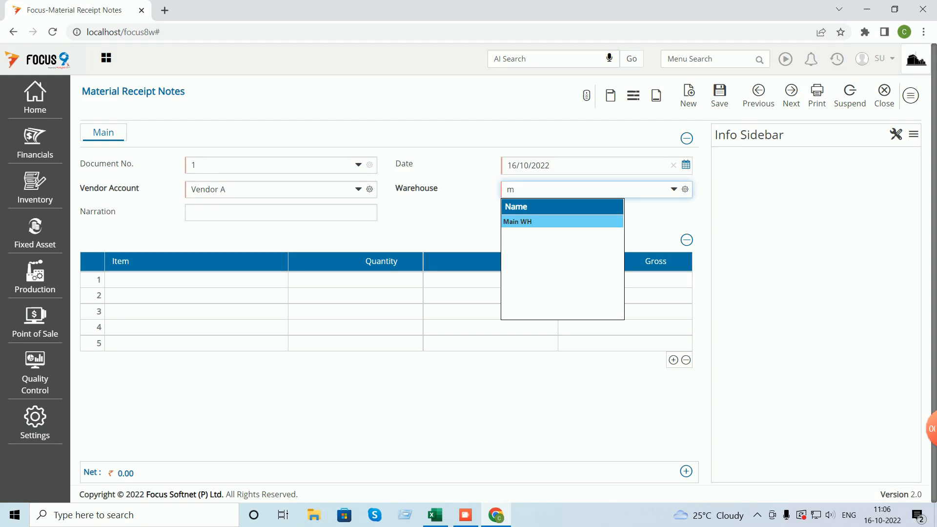
key(Return)
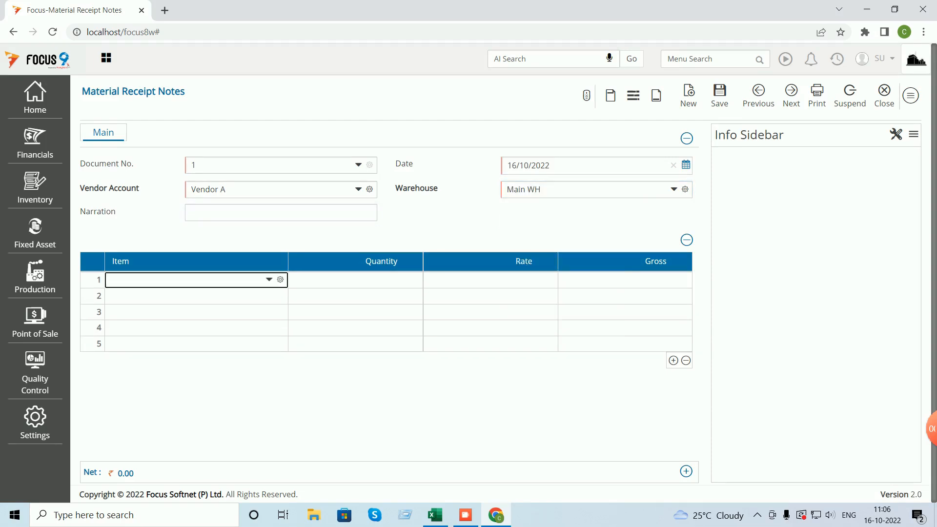
text(n)
key(Return)
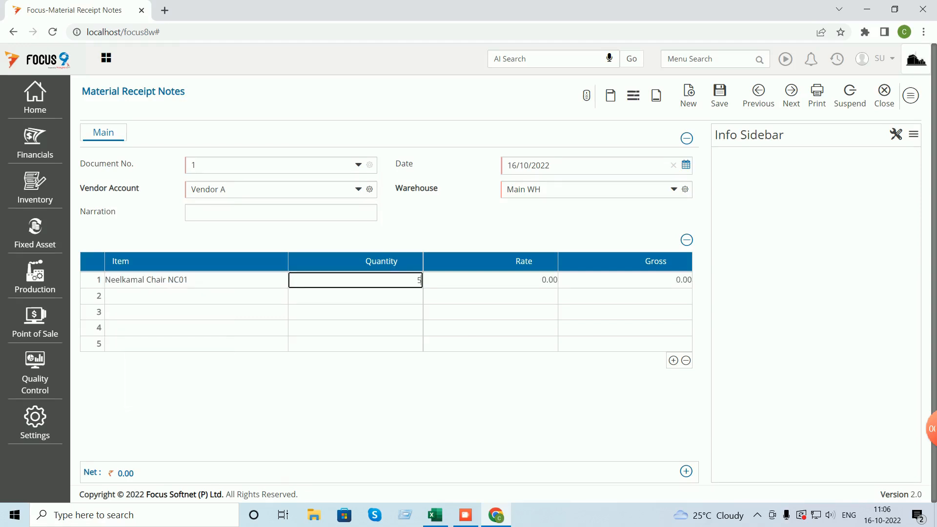
- Enter quantity 100 at rate 350 for the chair, save the receipt note and close it
click(435, 515)
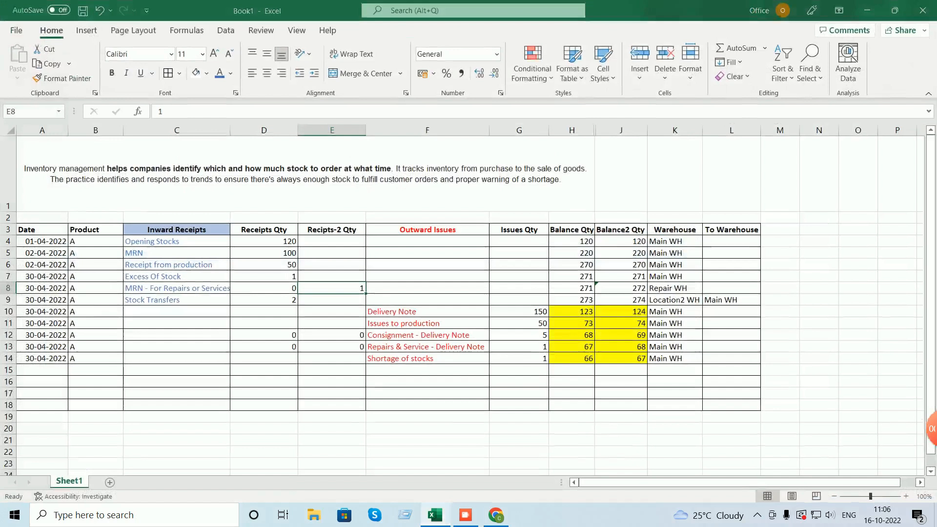
key(alt+Tab)
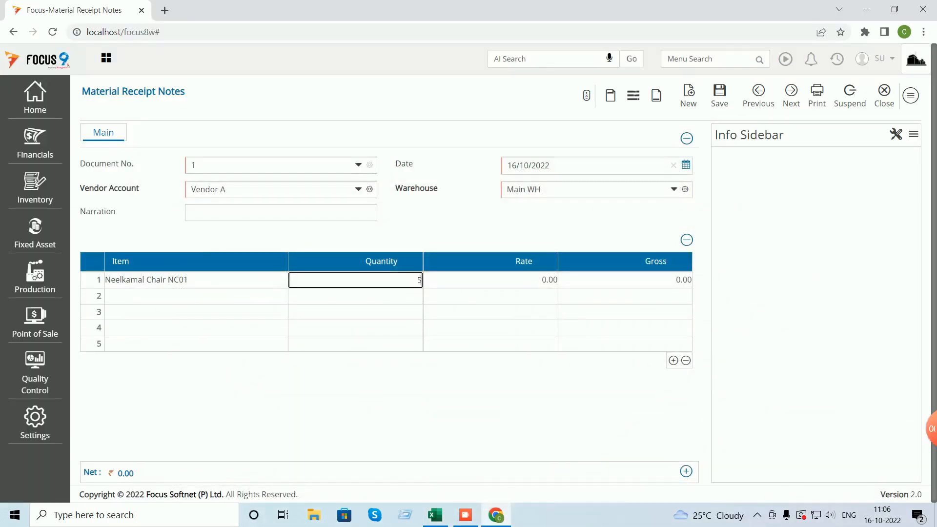
text(100)
key(Return)
text(350)
key(Return)
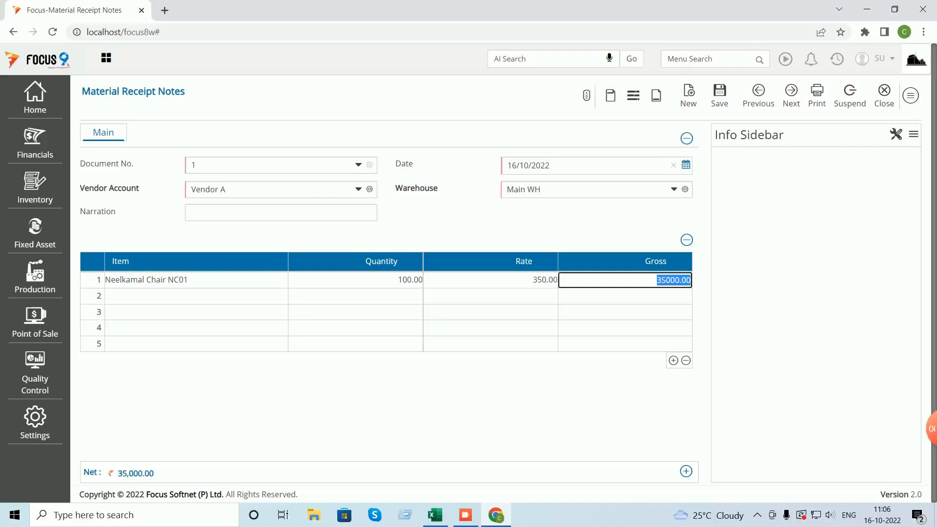
key(ctrl+s)
click(885, 96)
click(903, 95)
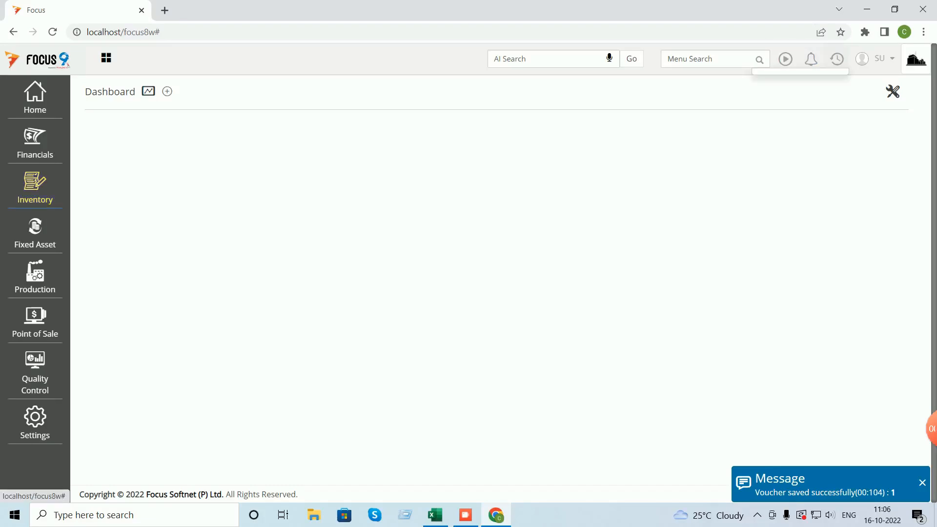
click(35, 188)
- Run the Stock Ledger report for all items as on a single date
click(97, 189)
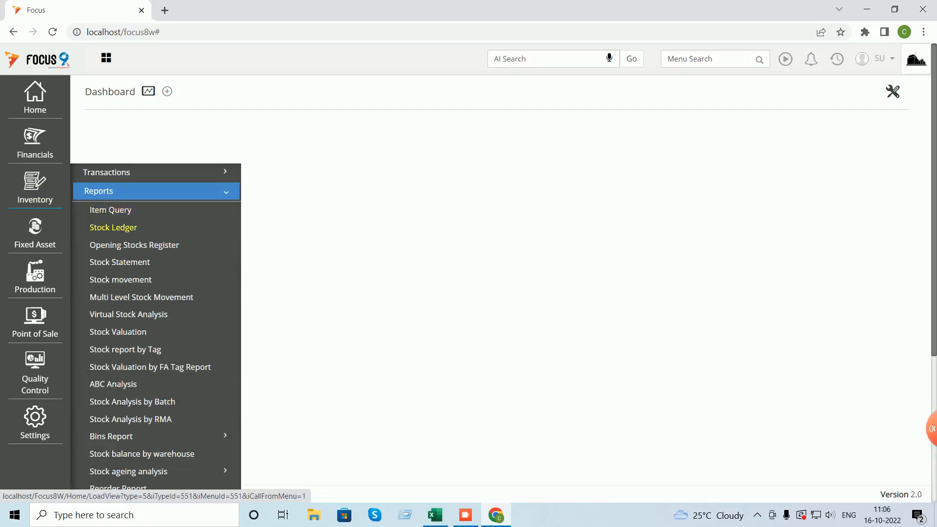
click(111, 226)
click(278, 179)
click(824, 133)
click(820, 158)
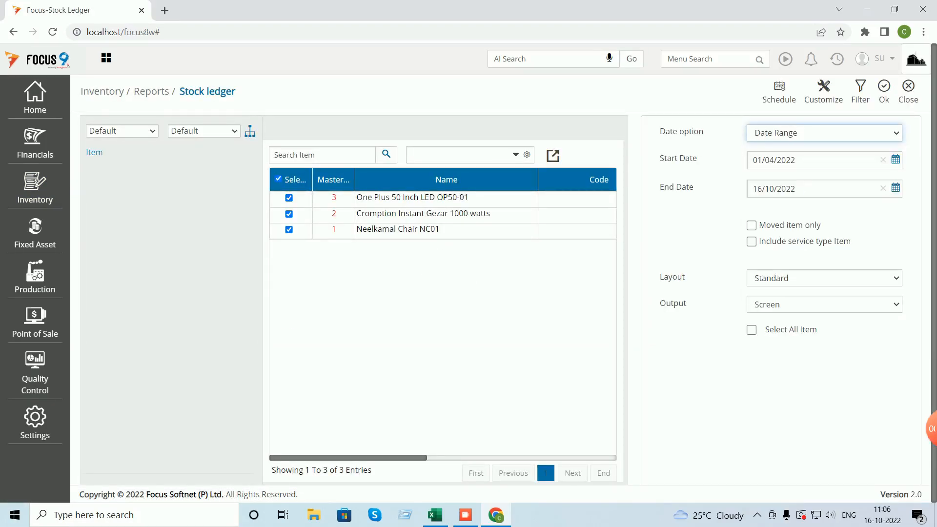
click(884, 91)
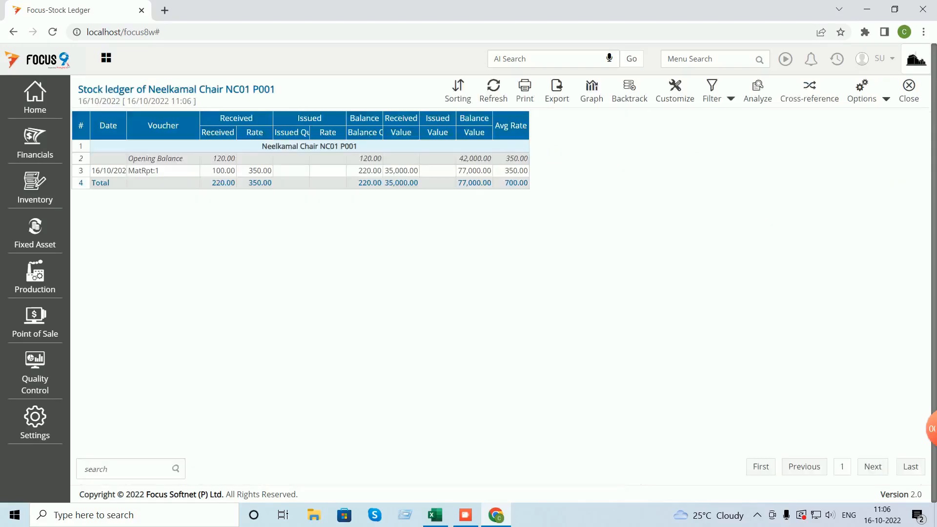
- Auto-fit the ledger columns, review Neelkamal Chair's 220 units, and close the report
click(874, 92)
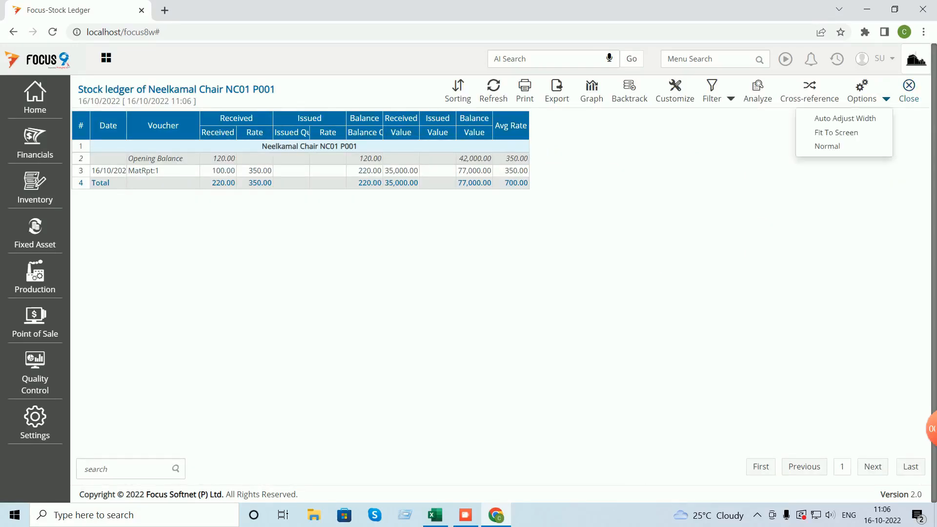
click(830, 118)
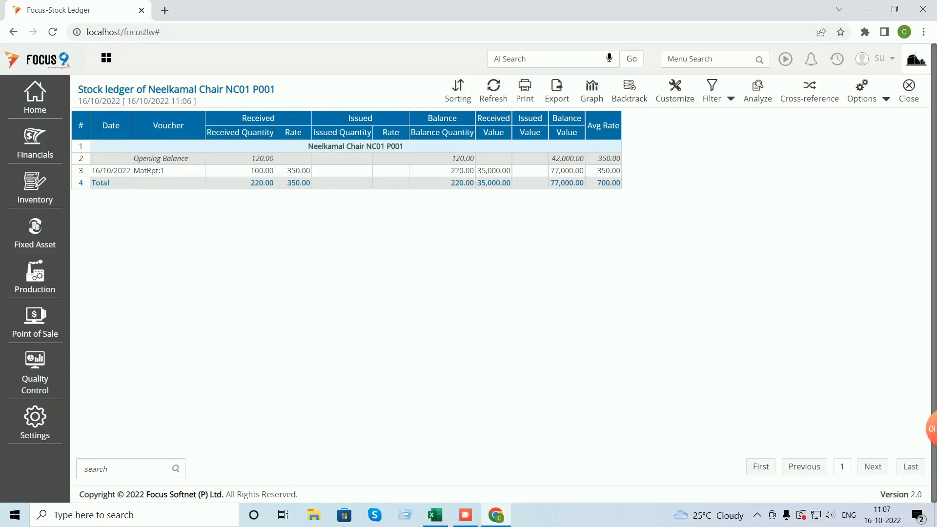
click(909, 91)
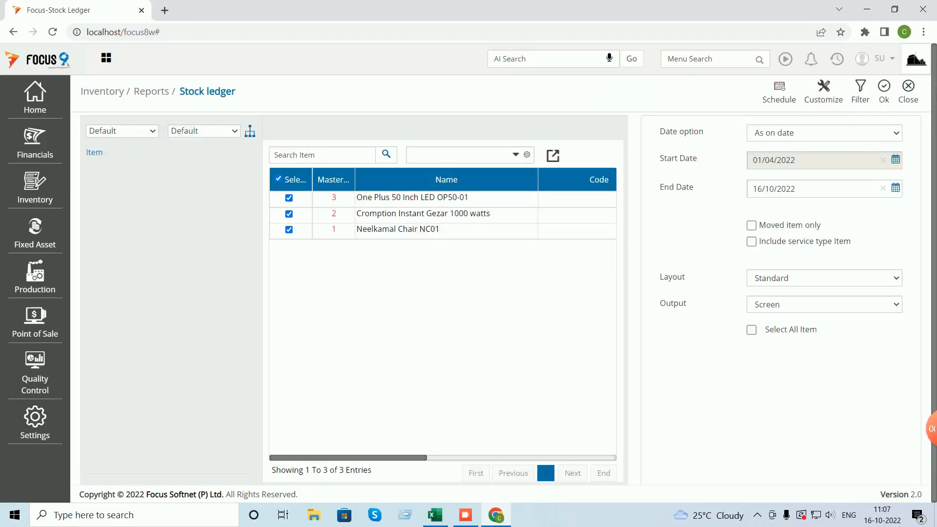
click(909, 91)
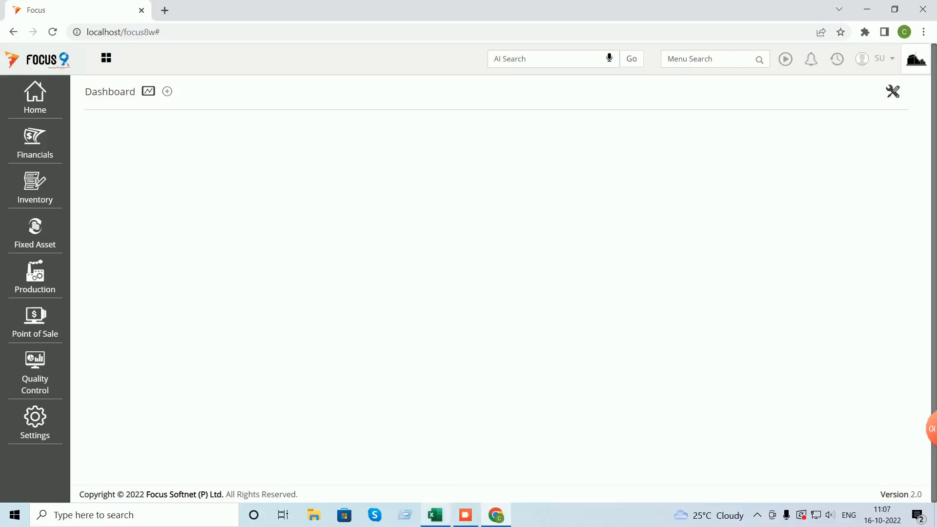
click(435, 515)
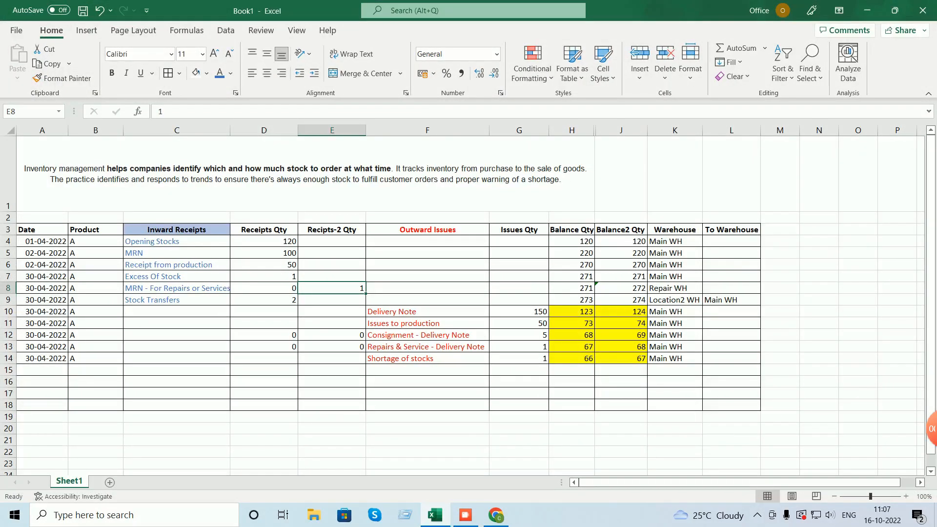
click(177, 265)
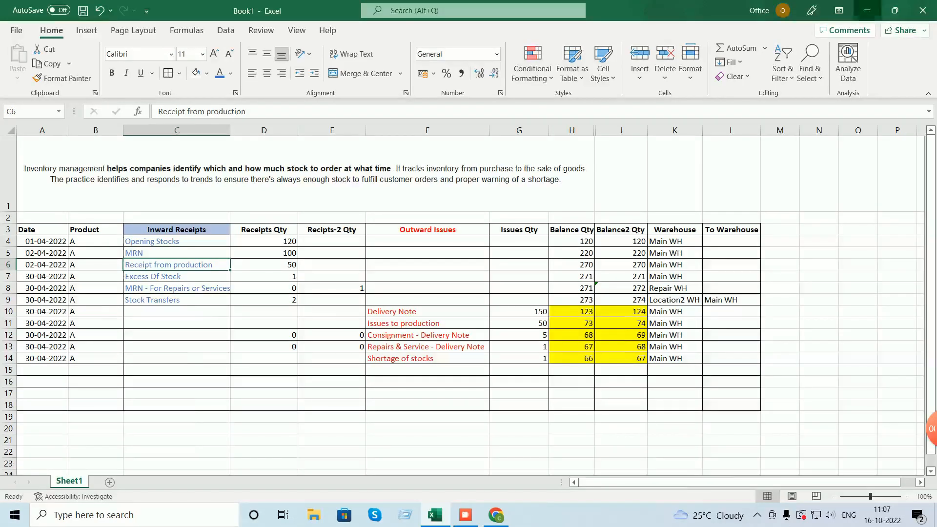
click(868, 10)
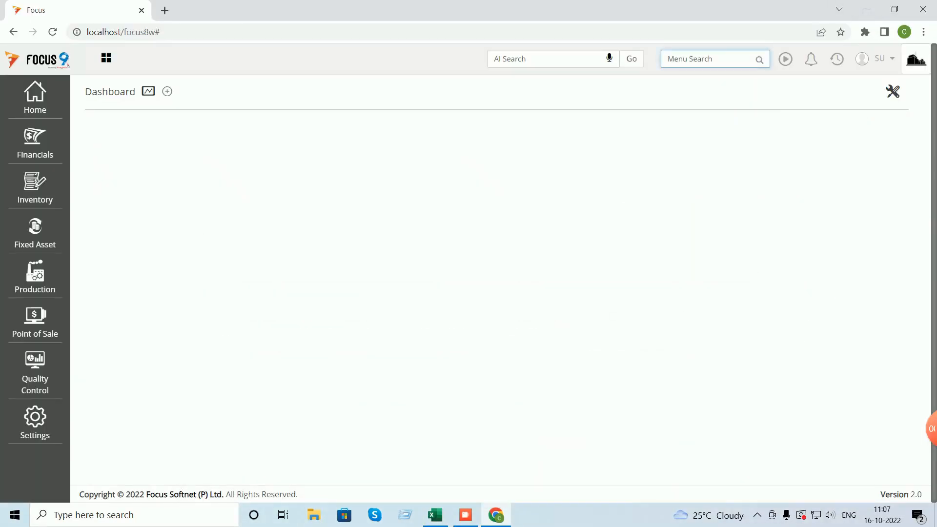
text(prod)
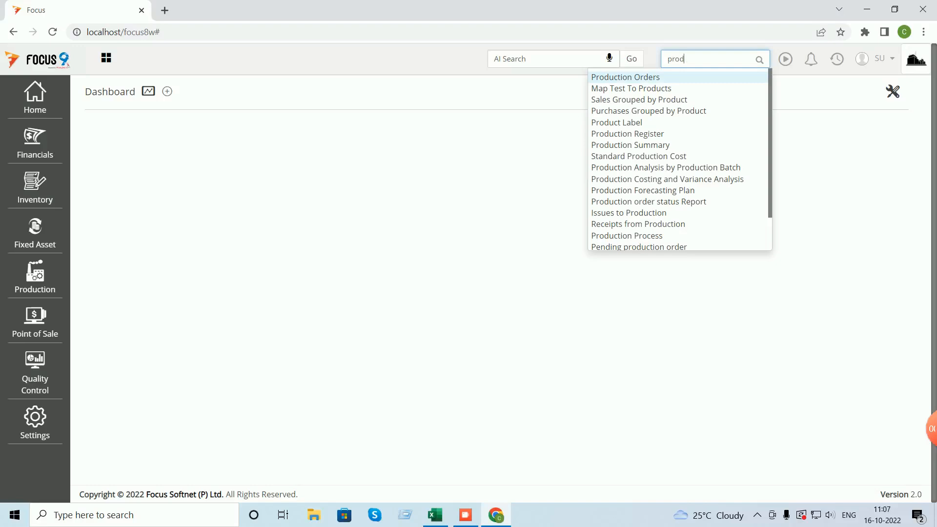
key(BackSpace)
key(BackSpace)
key(BackSpace)
key(BackSpace)
text(bill o)
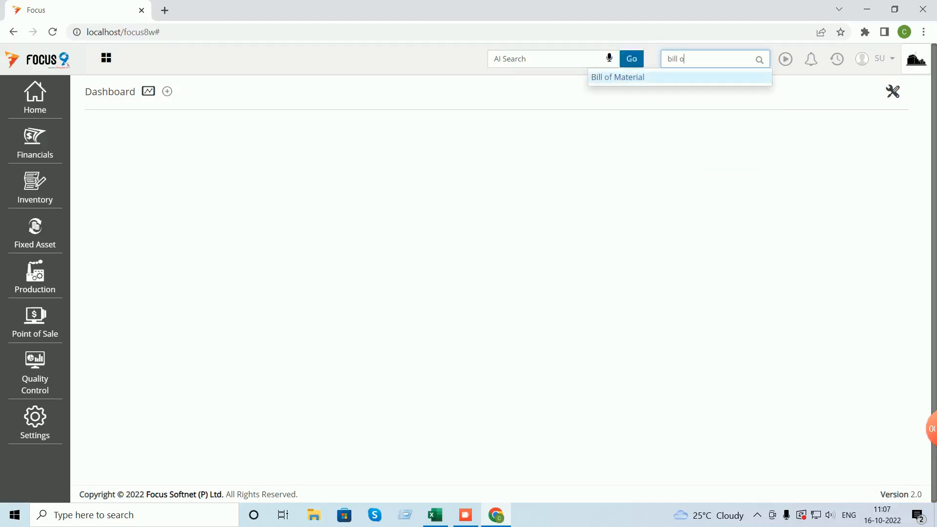
key(Return)
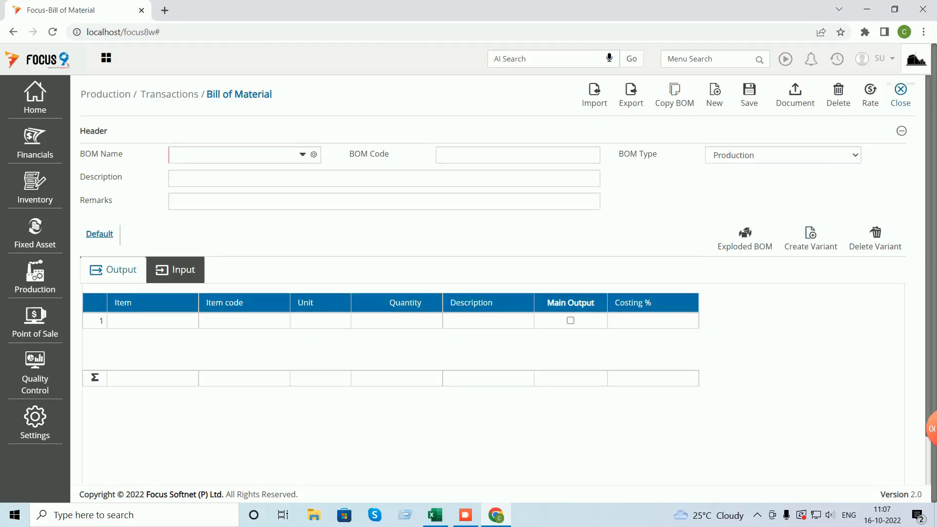
click(900, 93)
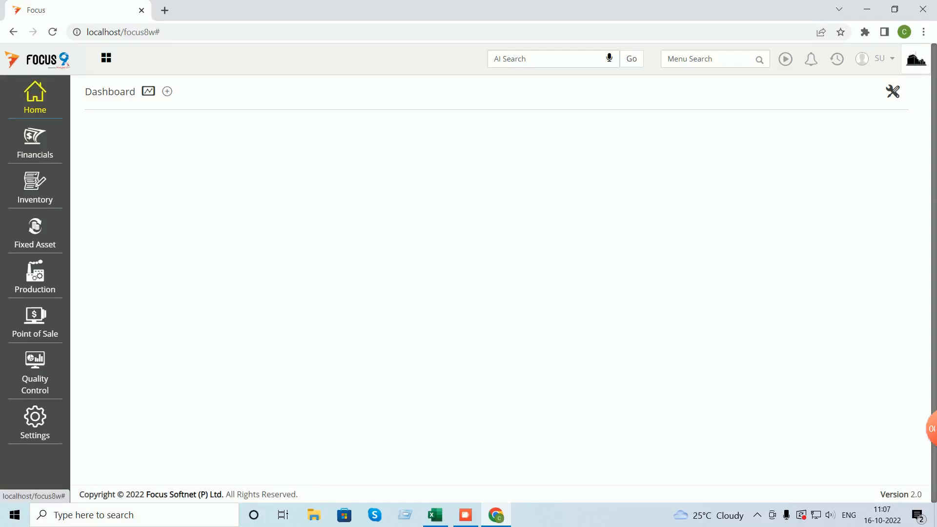
- In the Item master, start item R1 with code R1 as a Raw material
click(35, 99)
click(99, 118)
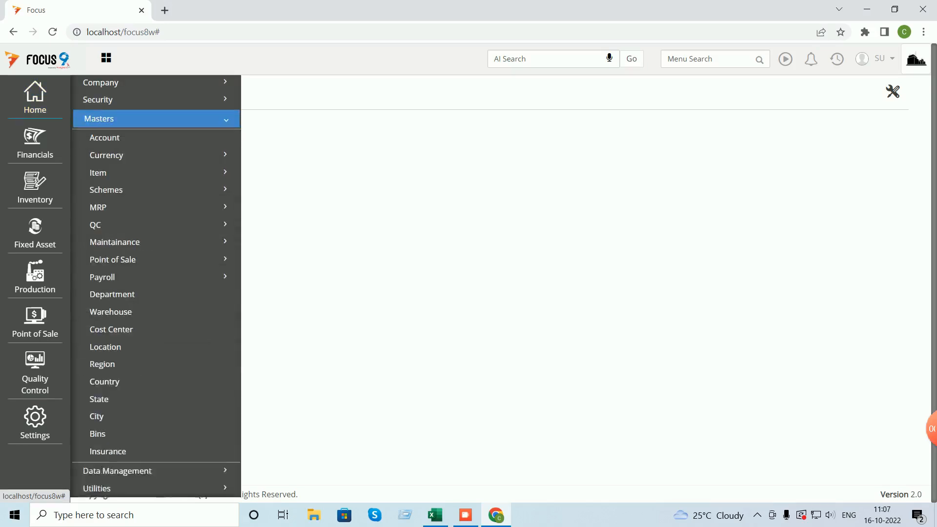
click(98, 173)
click(105, 189)
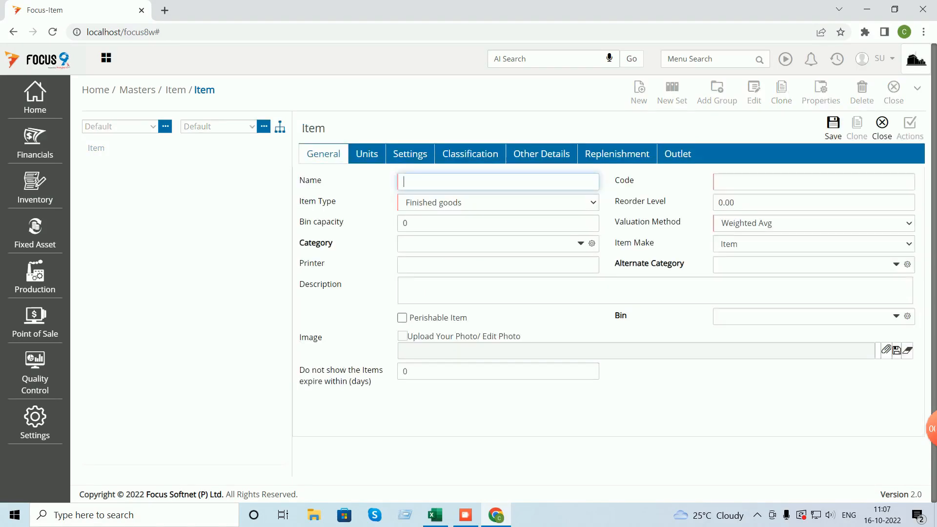
text(R)
text(i)
text(1)
key(Tab)
text(R1)
key(Tab)
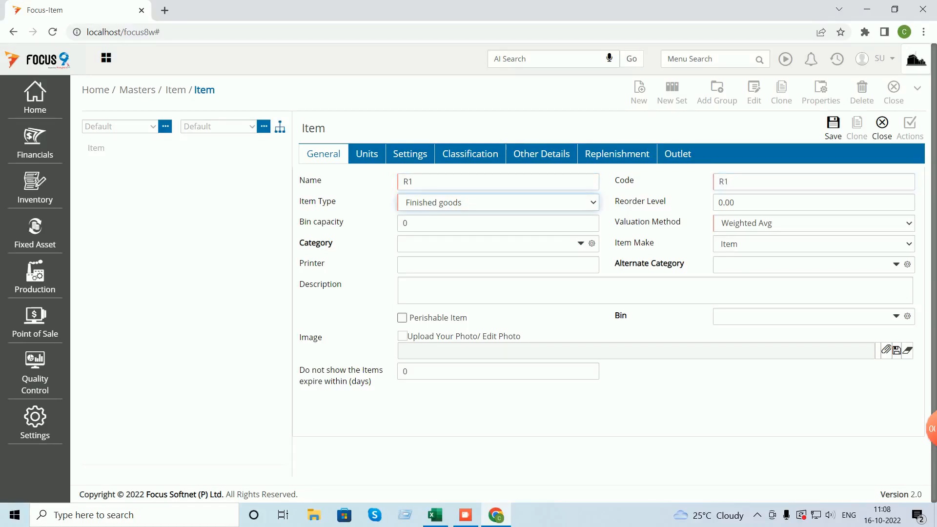
click(498, 202)
click(449, 228)
- Set R1's base, sales and purchase units to NOS and save the item
click(367, 154)
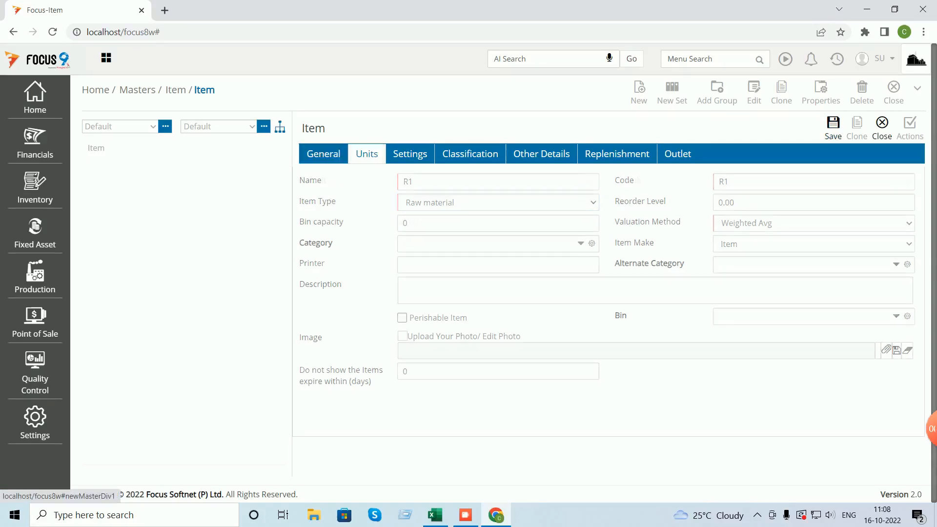
text(n)
key(Return)
text(no)
key(Return)
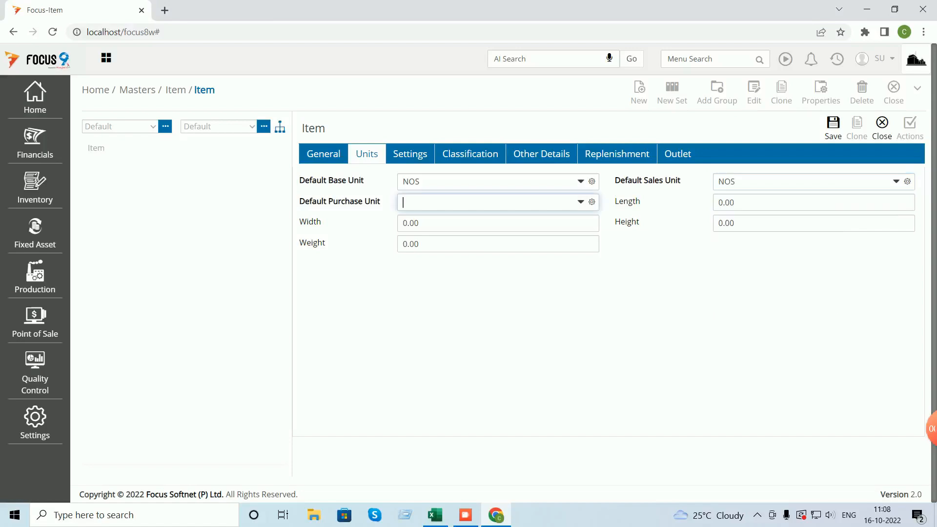
text(no)
key(Return)
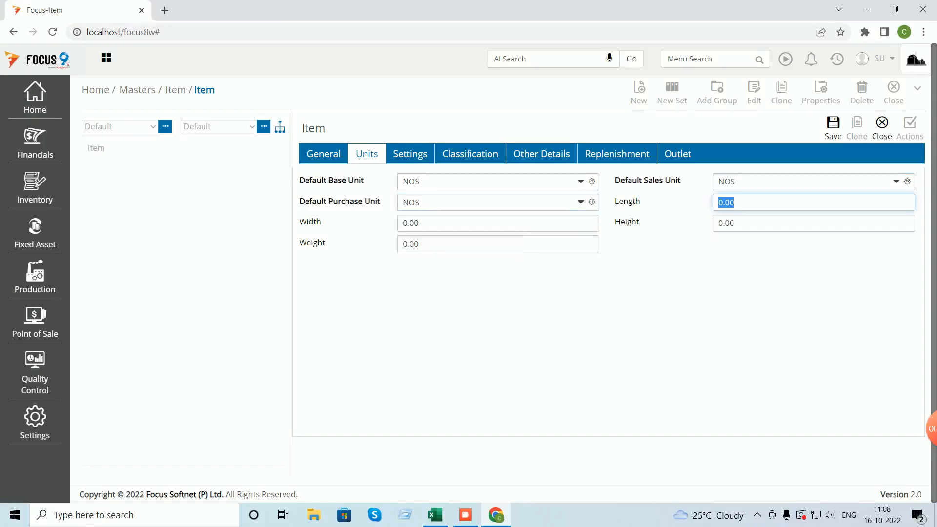
click(834, 128)
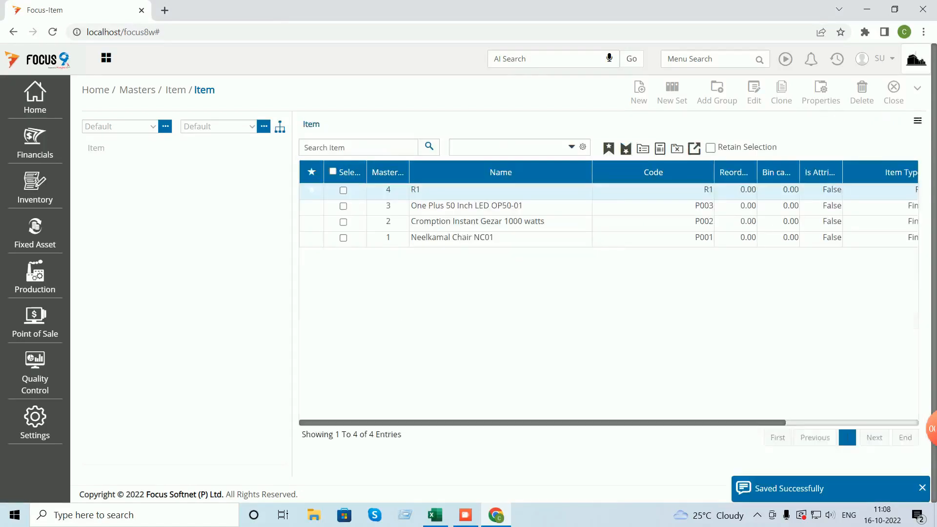
- Create item R2 with code R2, using NOS for base, sales and purchase units, and save
text(R2)
key(Tab)
text(R2)
key(Tab)
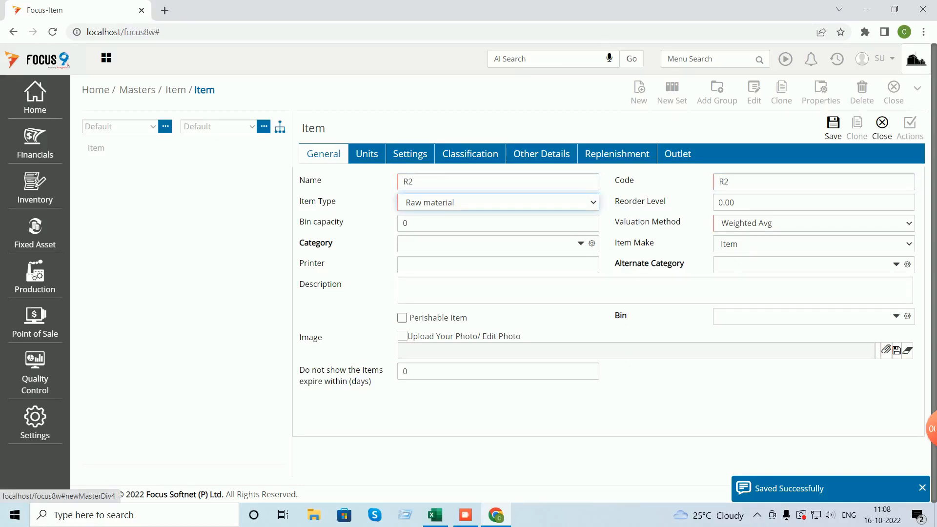
click(366, 154)
text(no)
key(Tab)
text(n)
key(Tab)
text(n)
key(Tab)
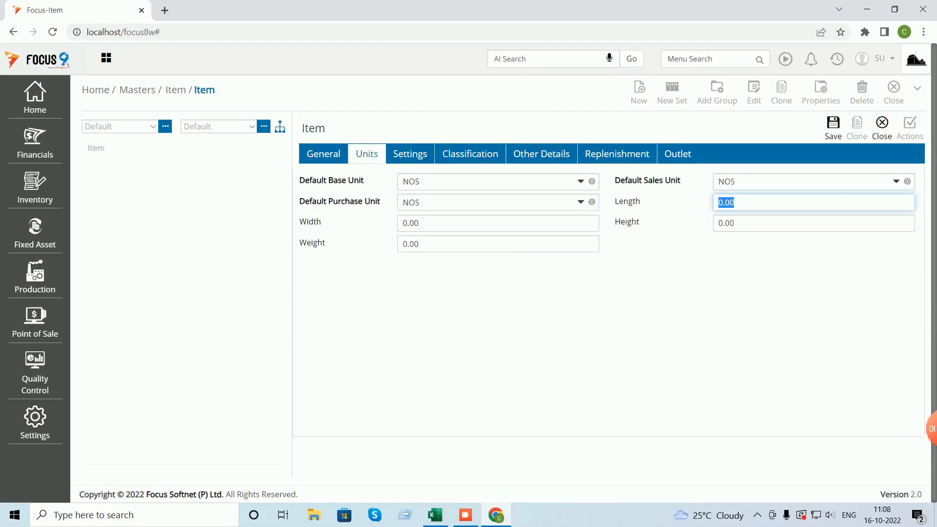
click(833, 128)
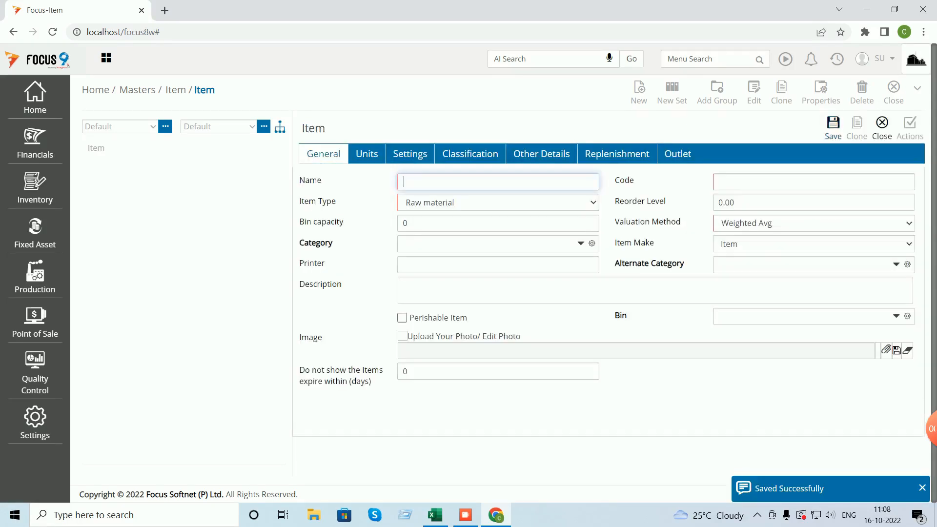
- Review the Neelkamal Chair NC01 item details, then close the Item master
click(882, 122)
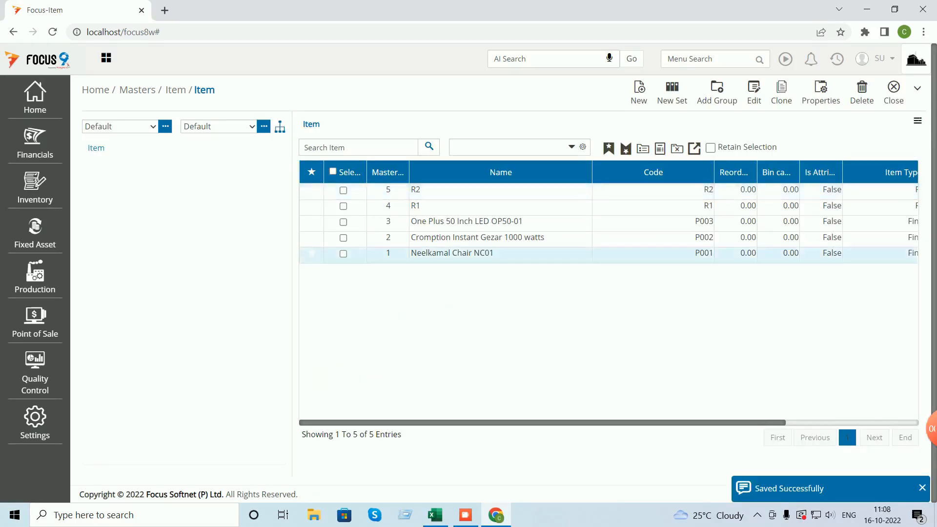
double_click(452, 253)
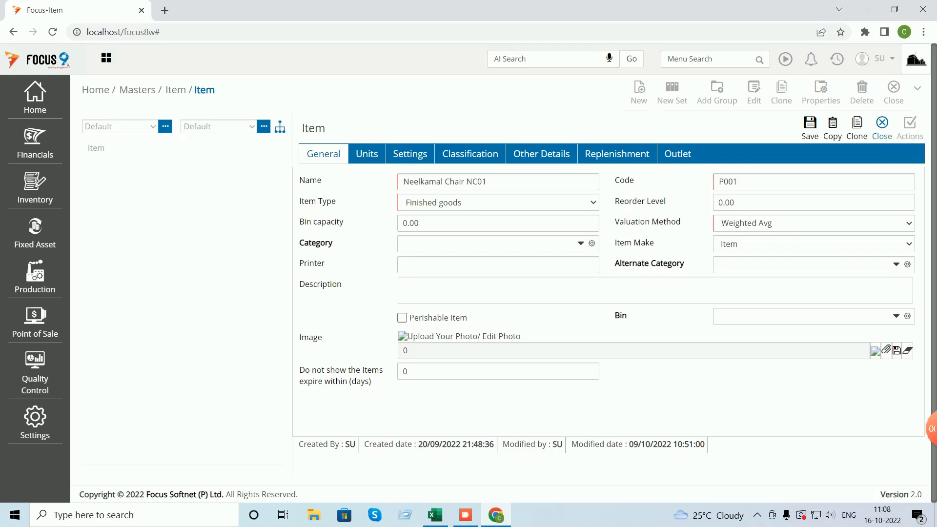
click(882, 128)
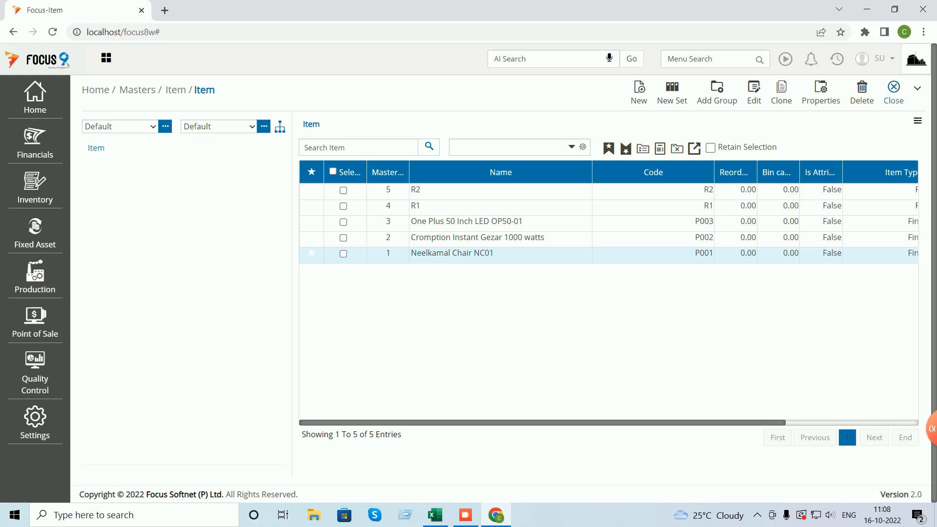
click(894, 90)
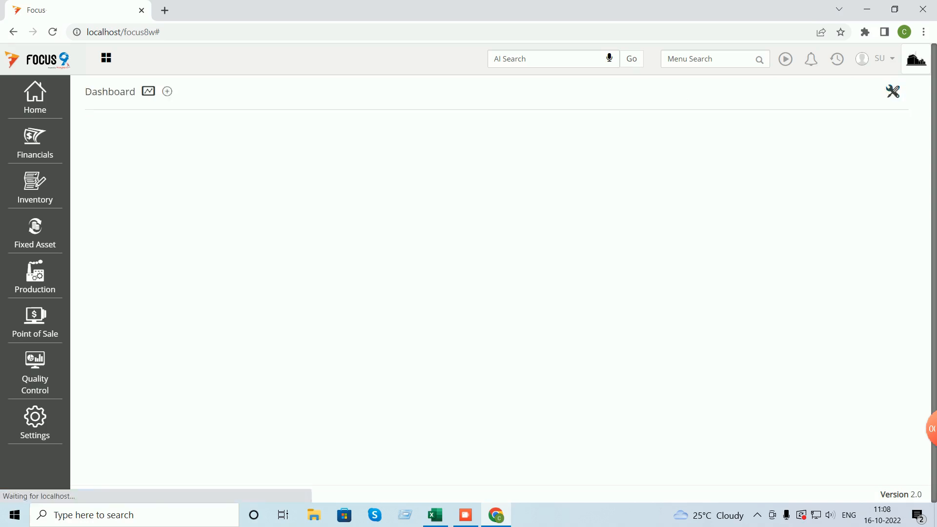
- Review the Neelkamal Chair bill of material's inputs and outputs, save it as the default variant, and close it
text(bill of)
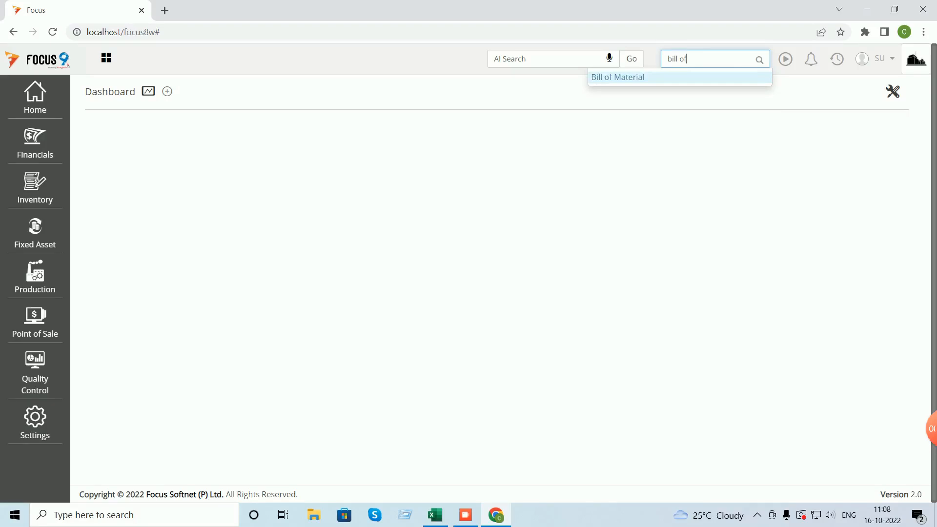
key(Return)
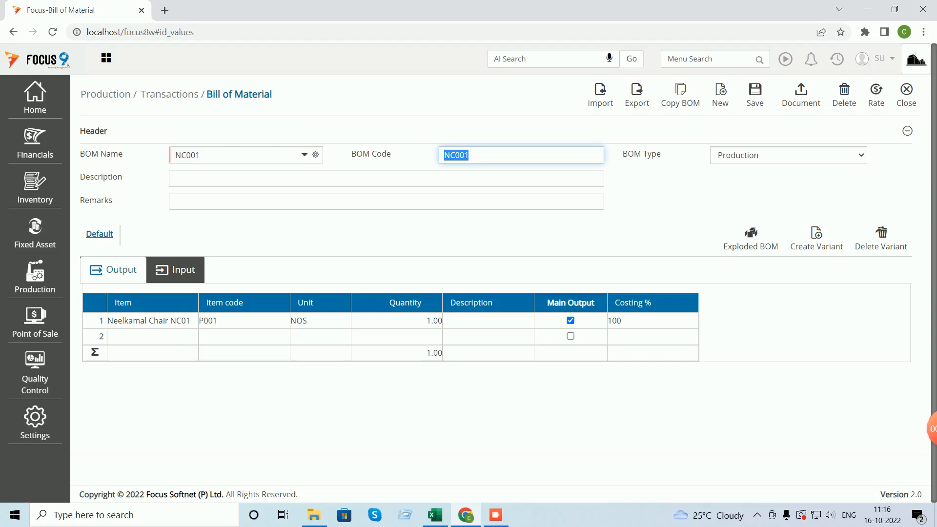
click(176, 270)
click(114, 270)
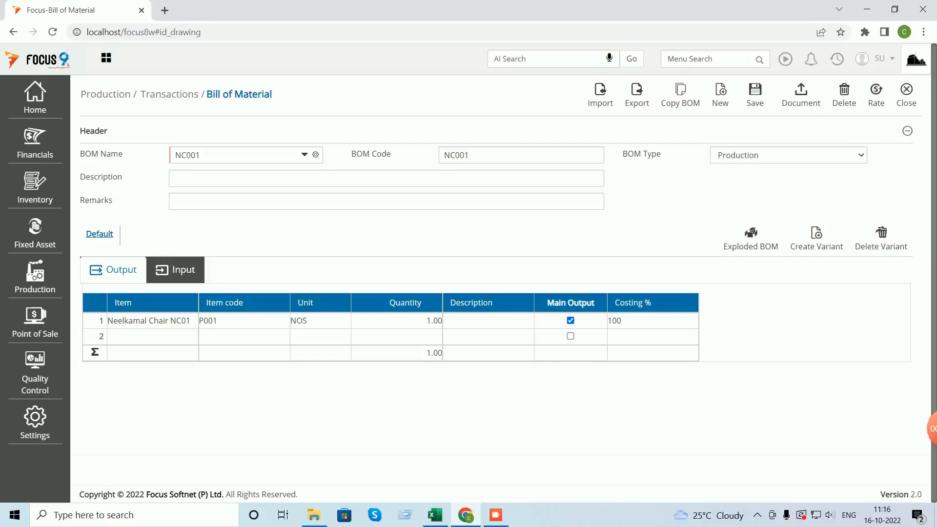
click(756, 95)
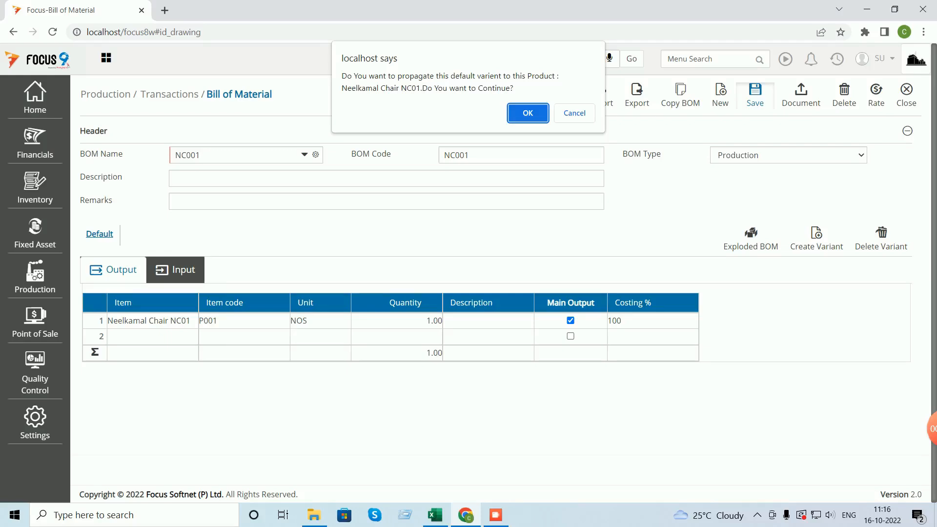
key(Return)
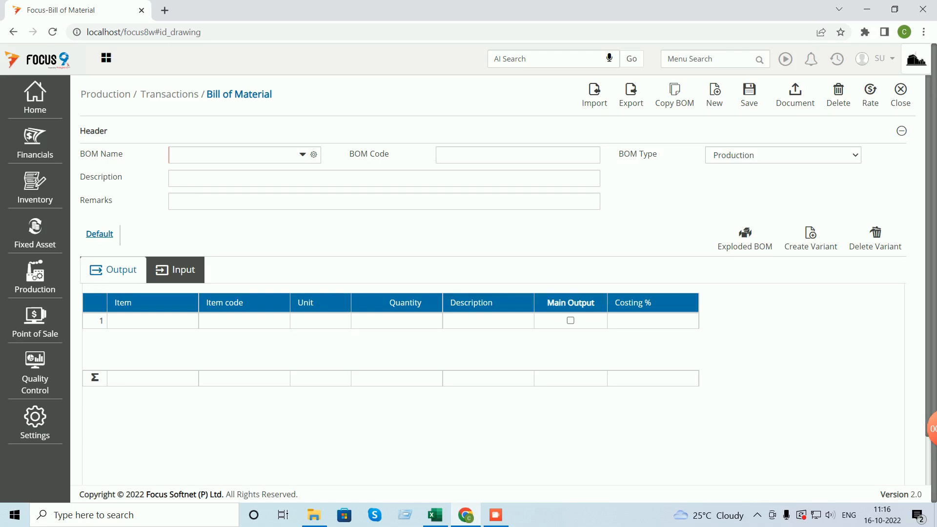
click(899, 93)
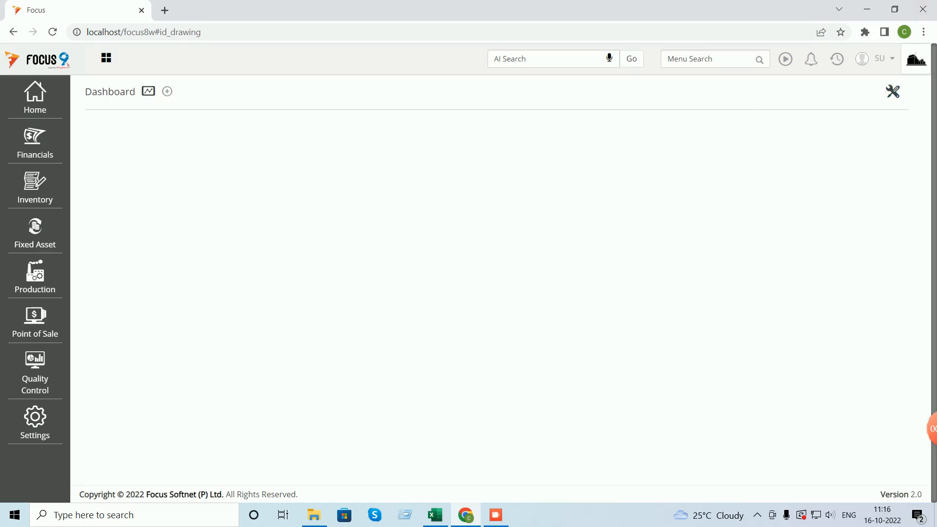
click(838, 59)
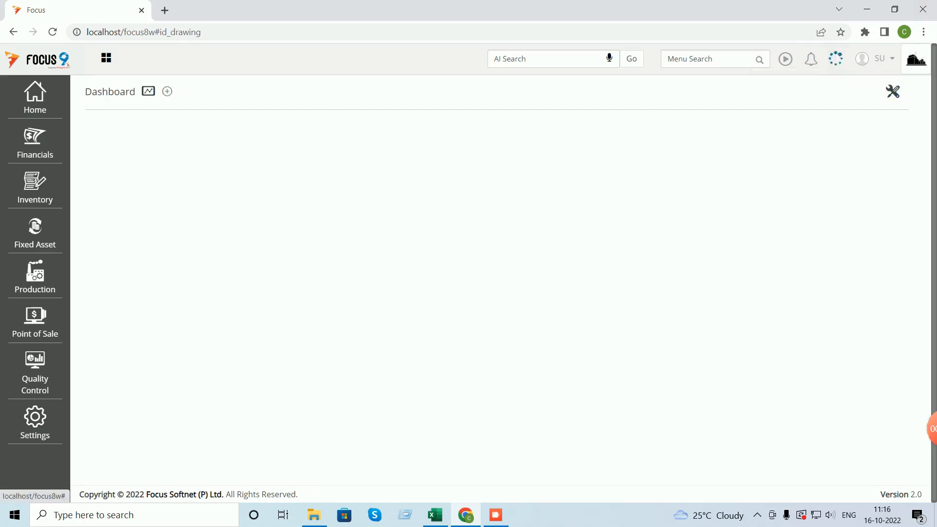
- Start a new Material Receipt Note from Vendor B into Main WH
click(708, 59)
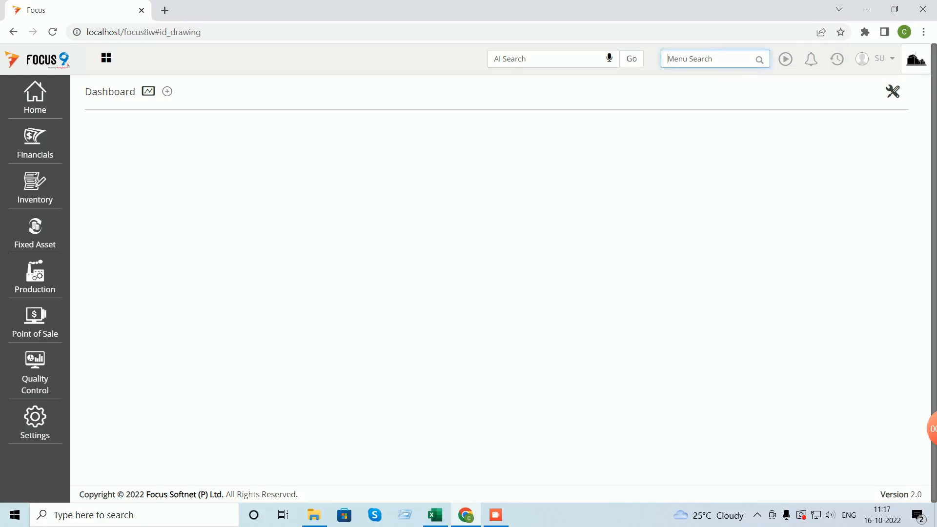
text(m)
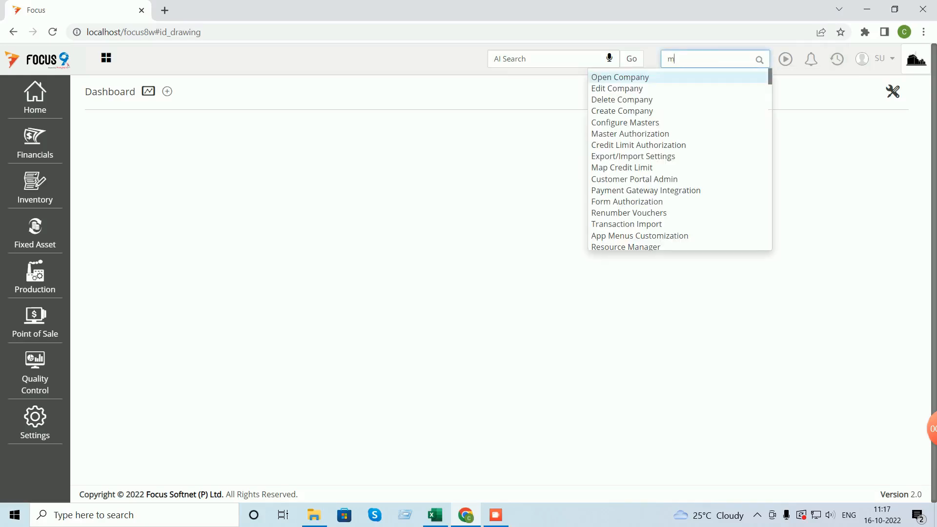
text(a)
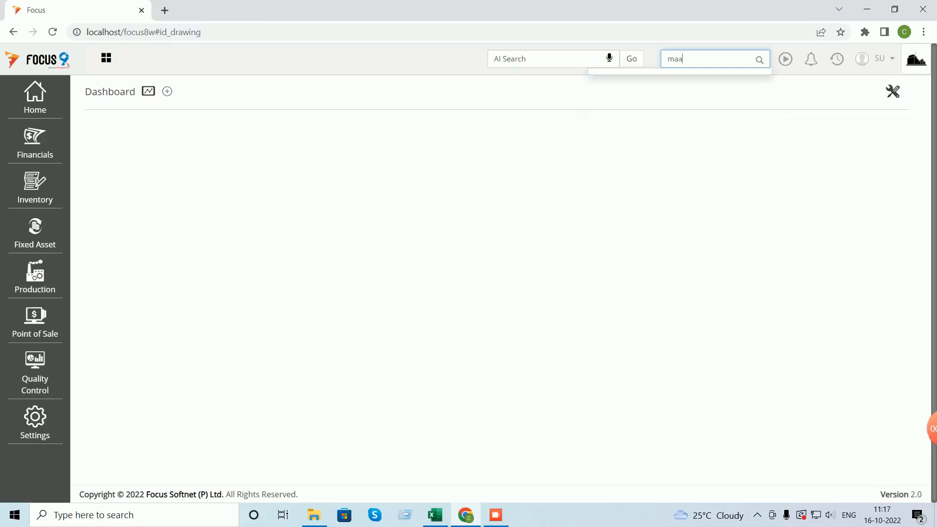
text(ter)
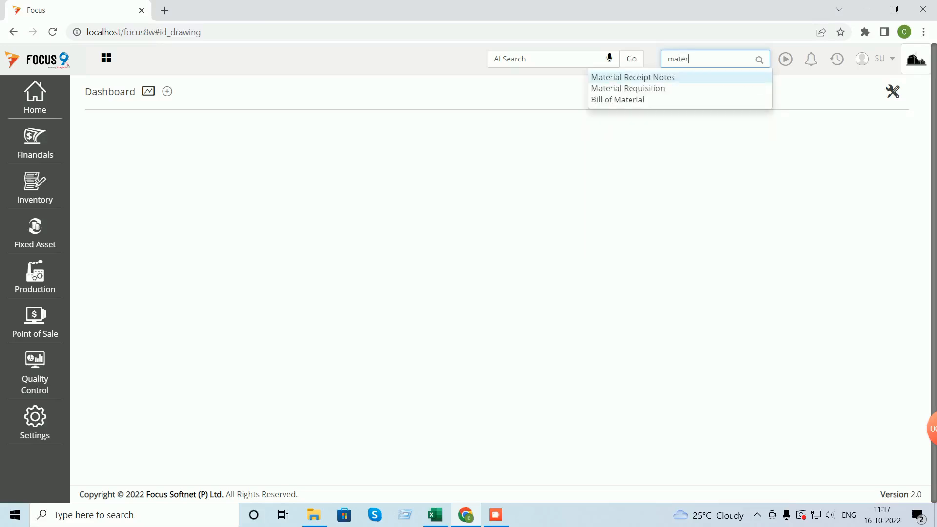
key(Return)
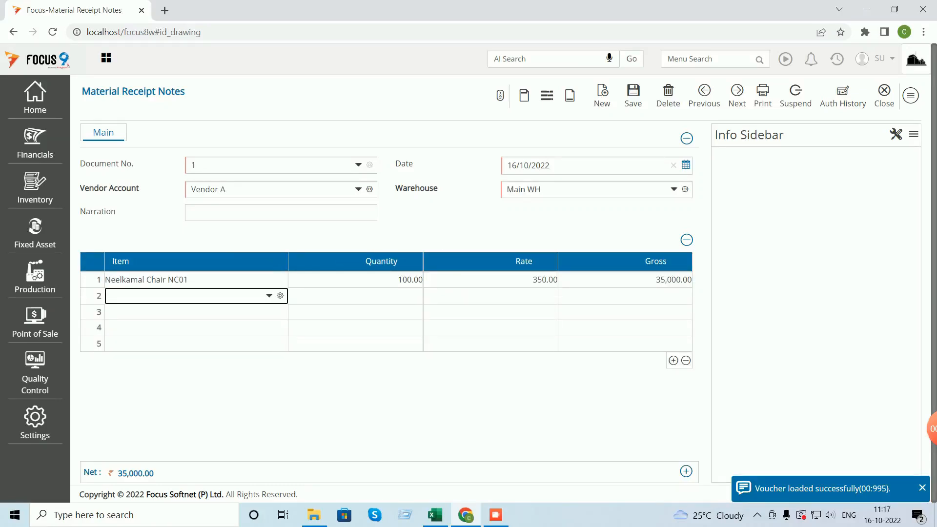
click(885, 95)
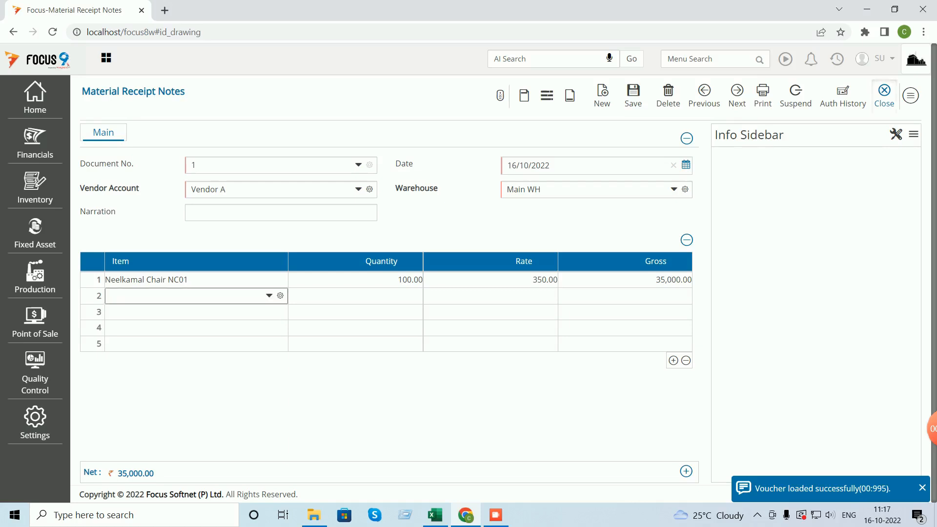
click(596, 96)
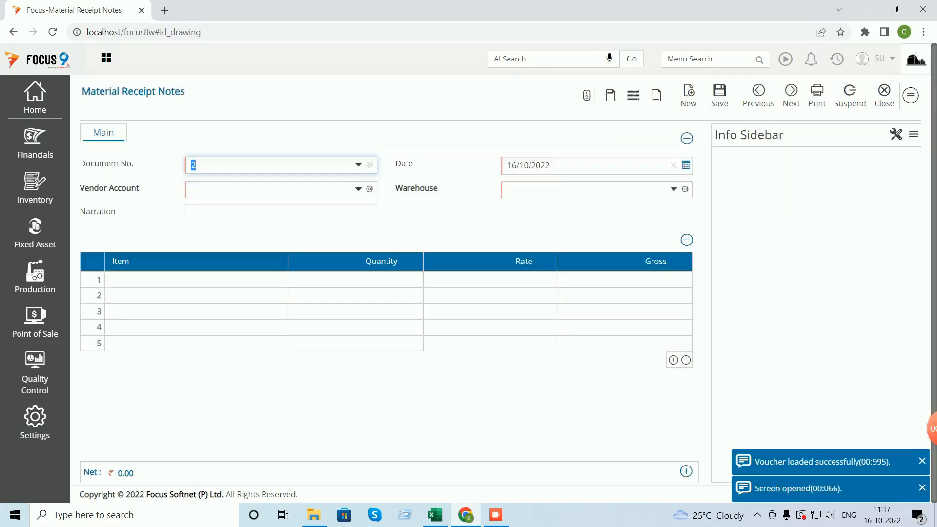
text(v)
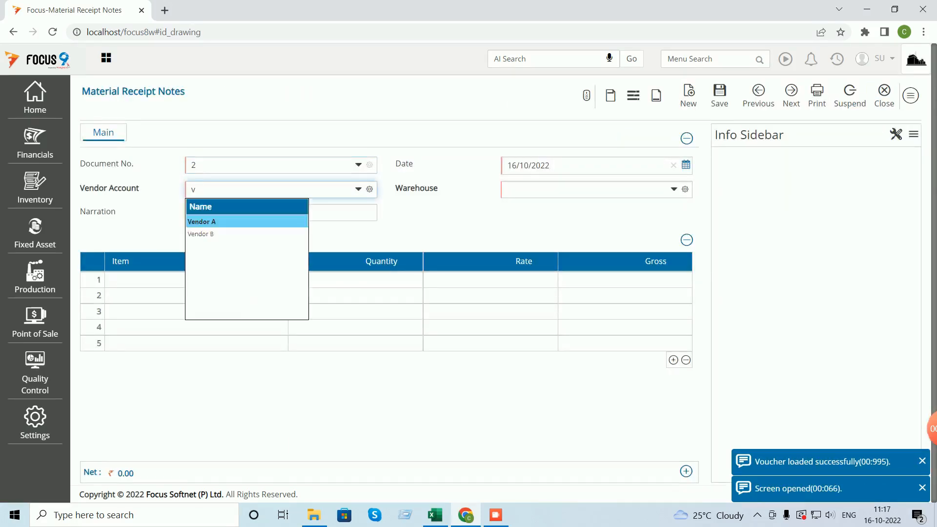
key(Down)
key(Return)
key(Tab)
text(Main WH)
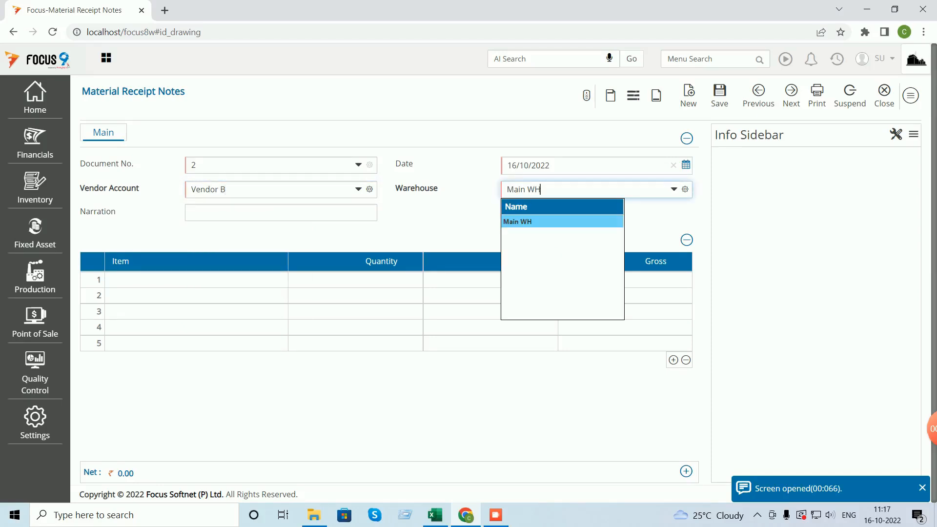
key(Return)
- Add item R1 with quantity 50 at rate 100
key(Tab)
text(R1)
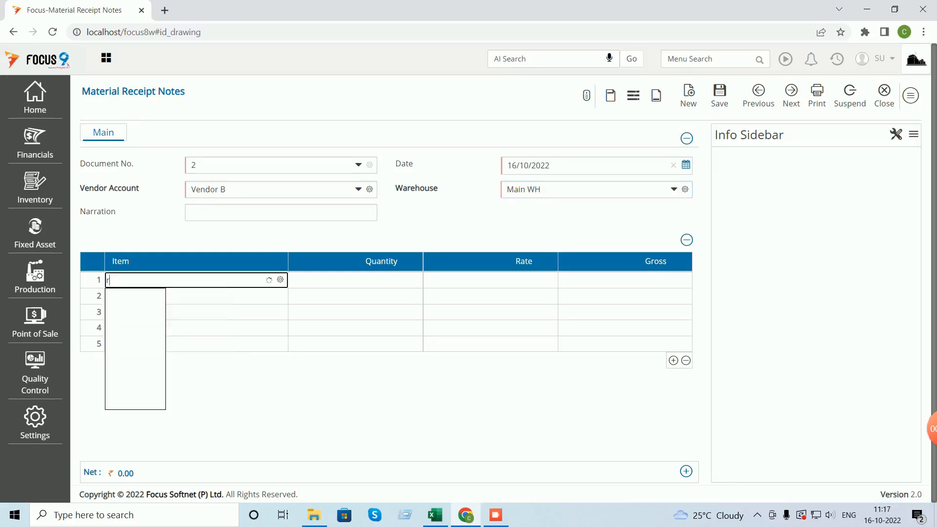
key(Return)
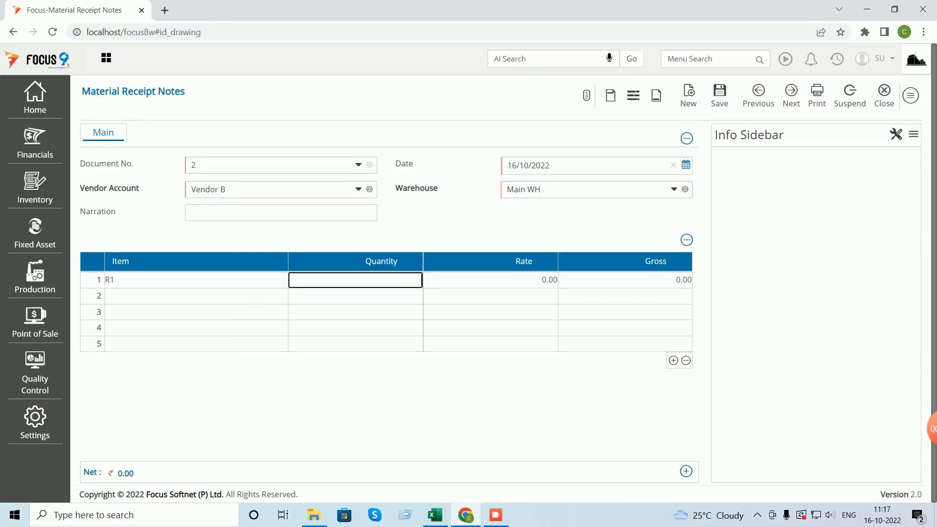
text(100)
key(Return)
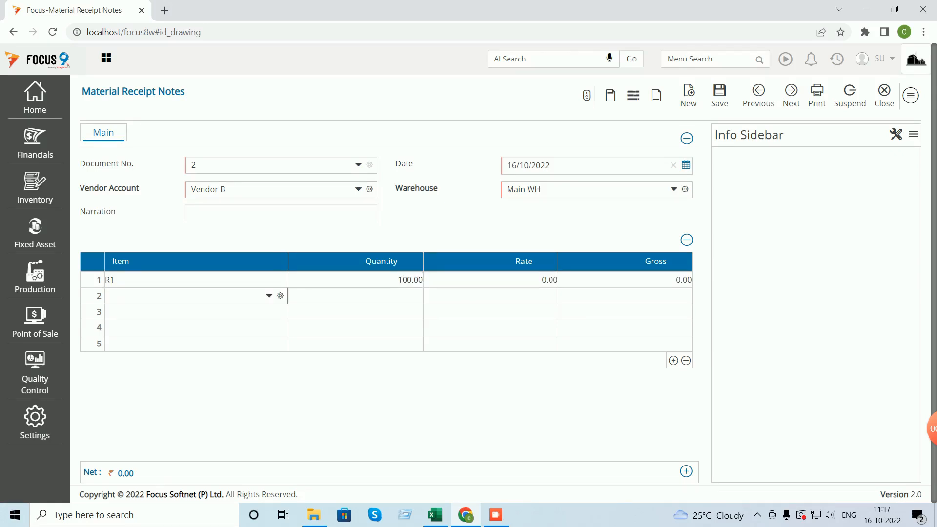
click(355, 280)
text(50)
key(Tab)
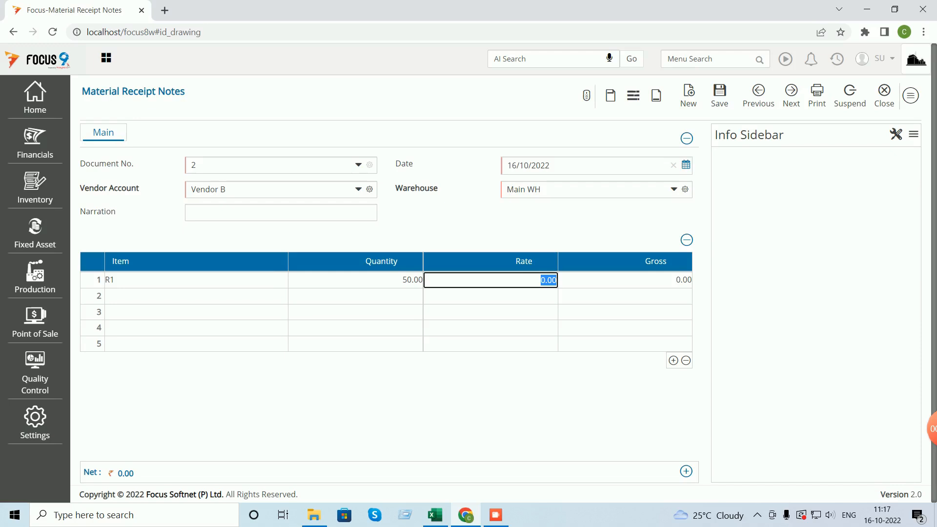
text(100)
key(Return)
- Add item R2 with quantity 50 at rate 50, then save and close the note
text(r)
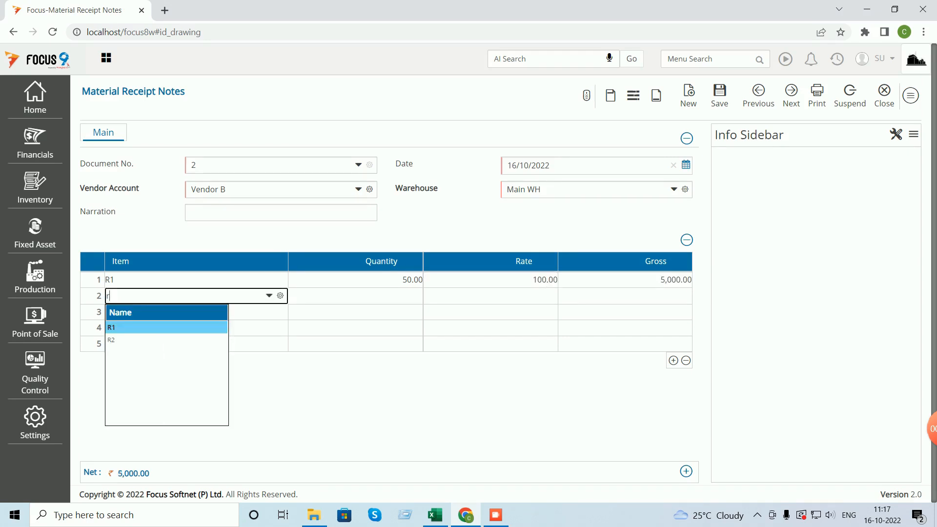
key(Down)
key(Return)
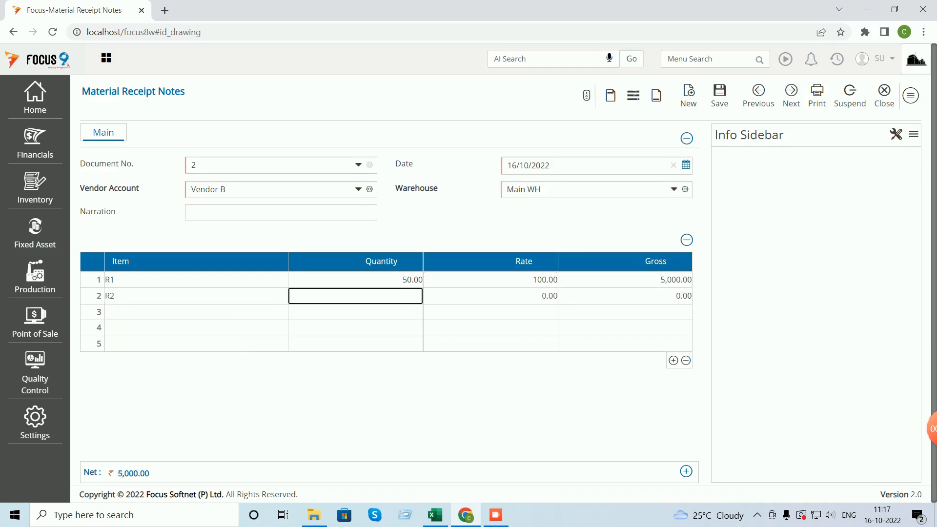
text(50)
key(Tab)
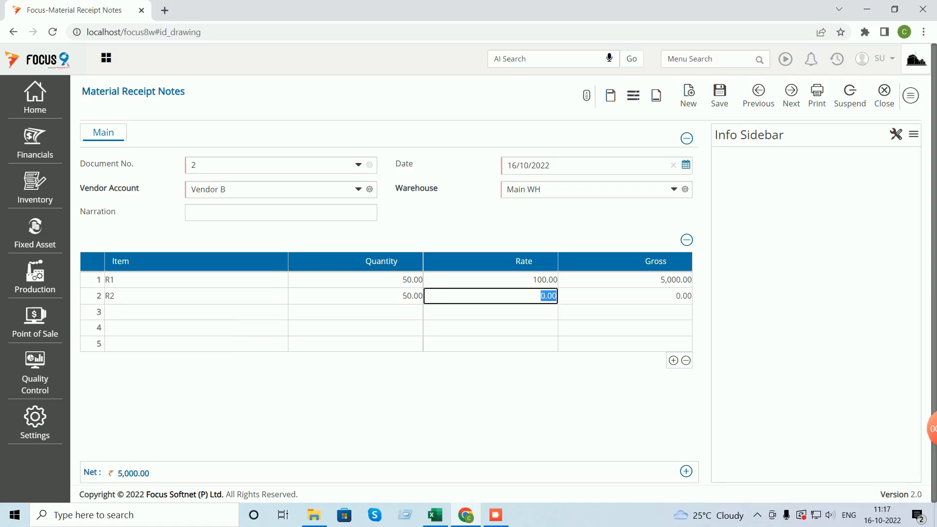
text(50)
key(Tab)
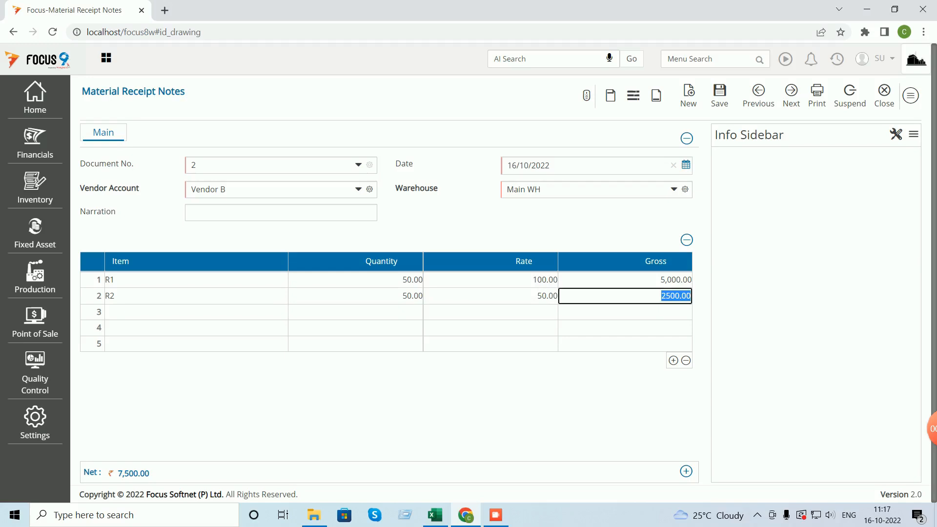
click(720, 94)
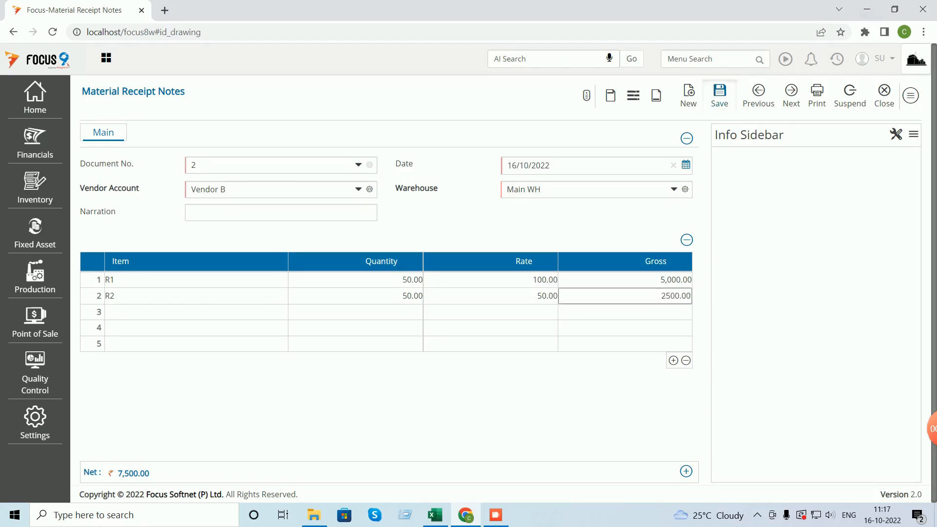
click(887, 95)
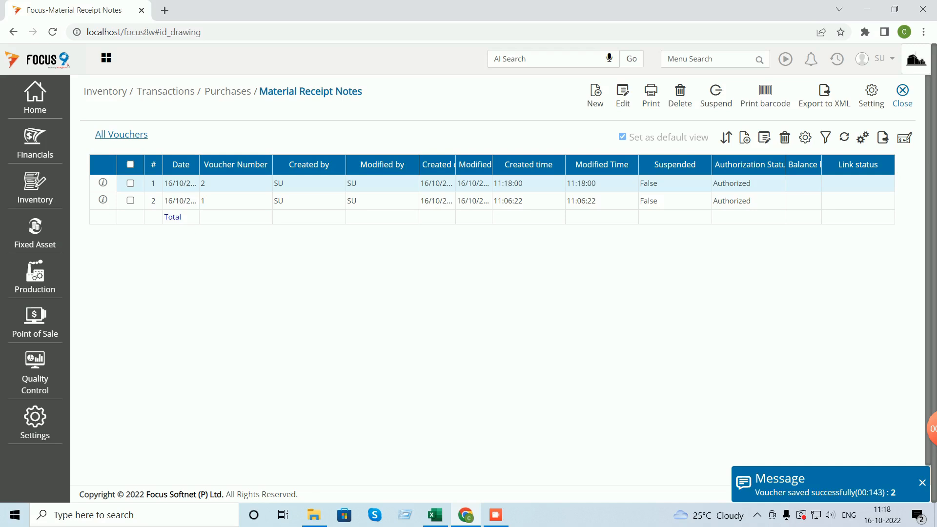
click(903, 94)
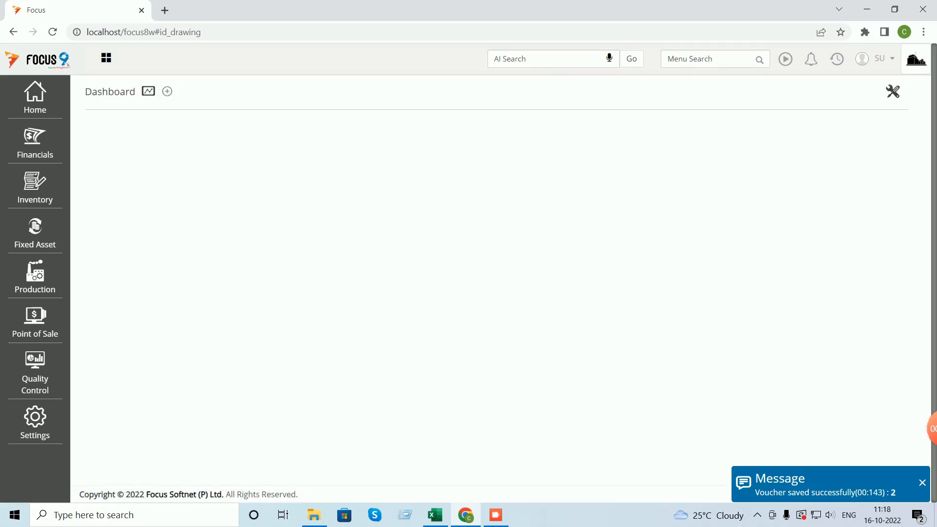
- Open Production Orders via menu search and start a new order
click(707, 60)
text(produc)
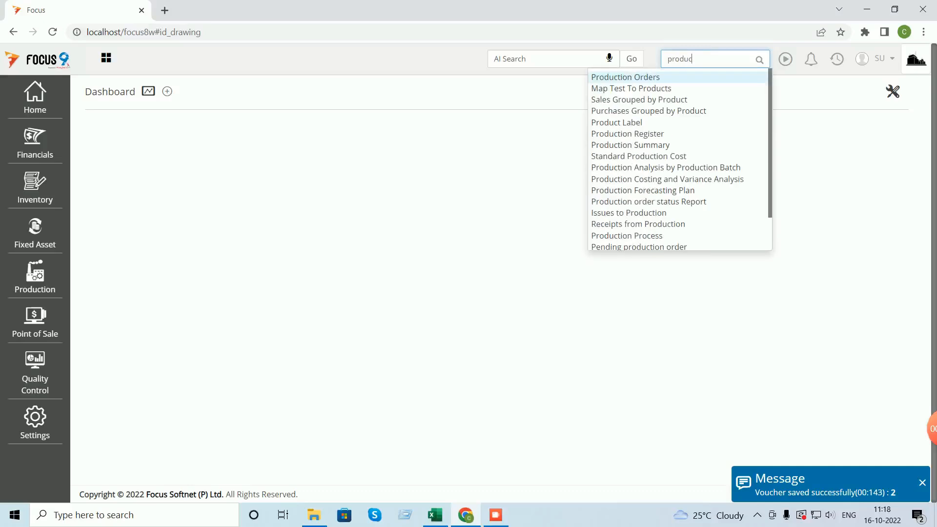
text(tion o)
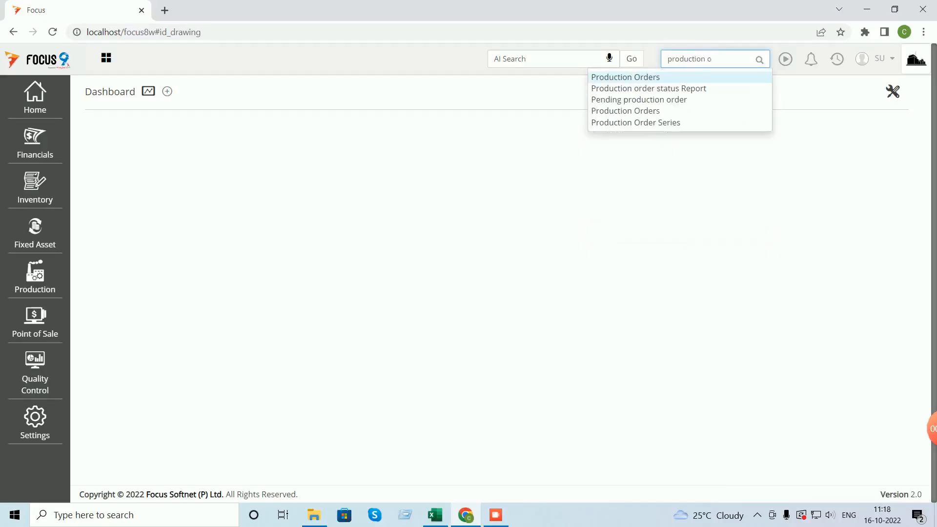
key(Return)
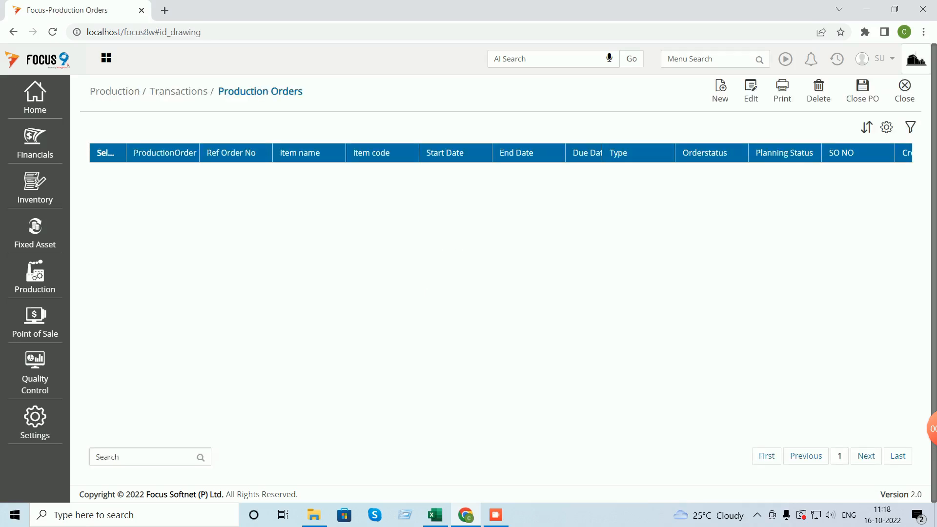
click(722, 91)
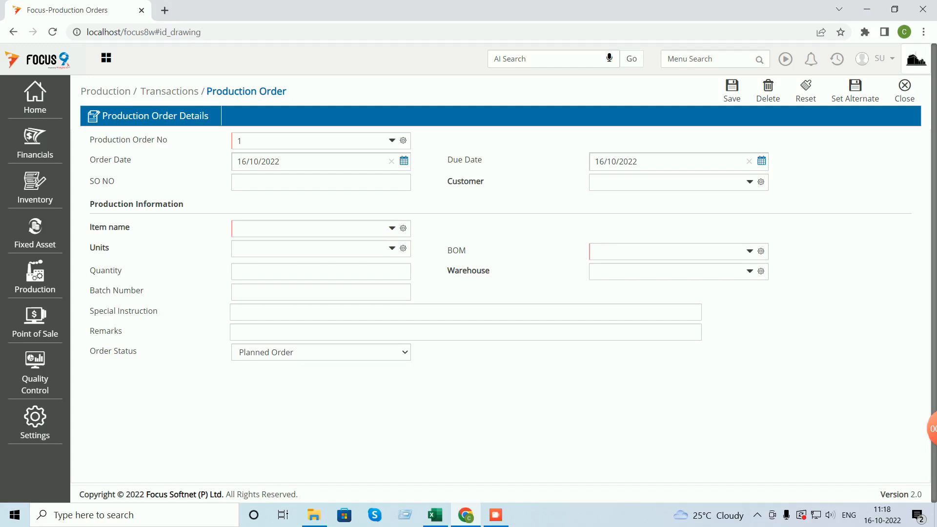
- Set the order to 50 Neelkamal Chair NC01 with BOM NC001, then check Excel's production receipt
click(392, 229)
key(Down)
key(Tab)
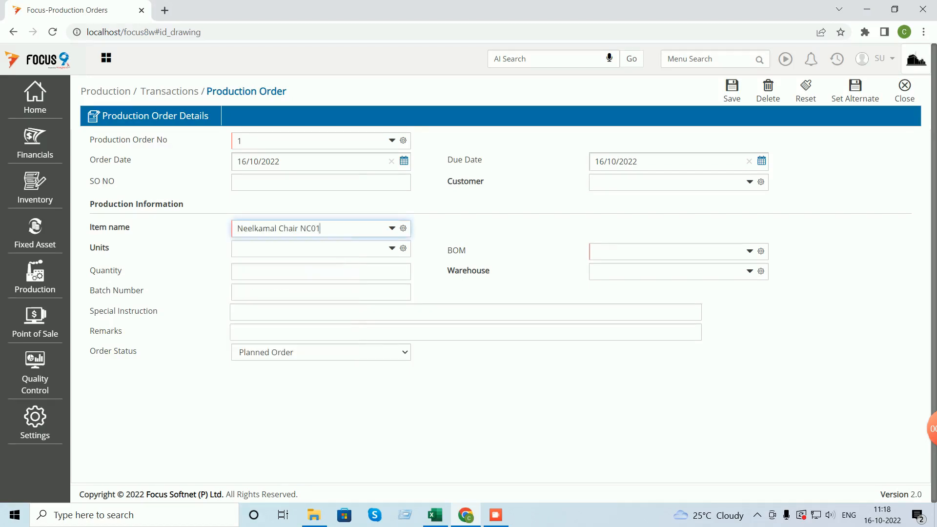
key(Tab)
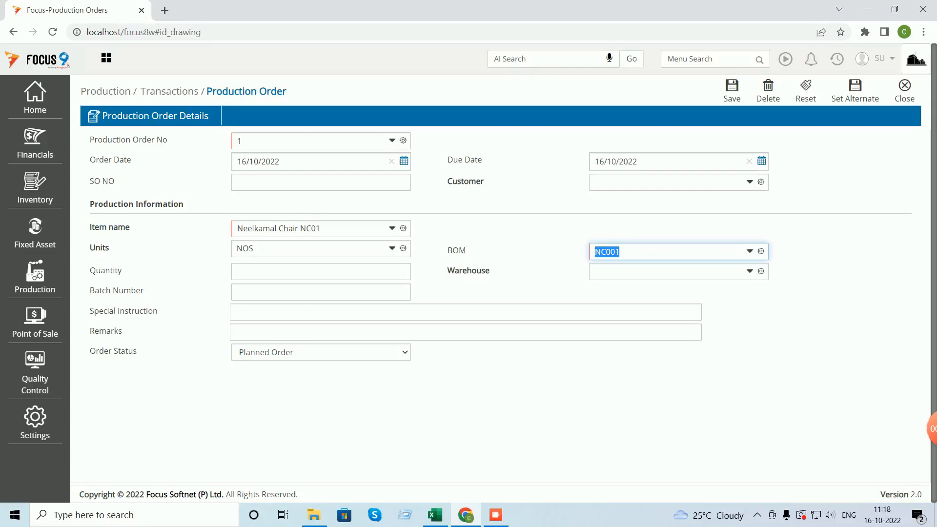
key(Tab)
text(50)
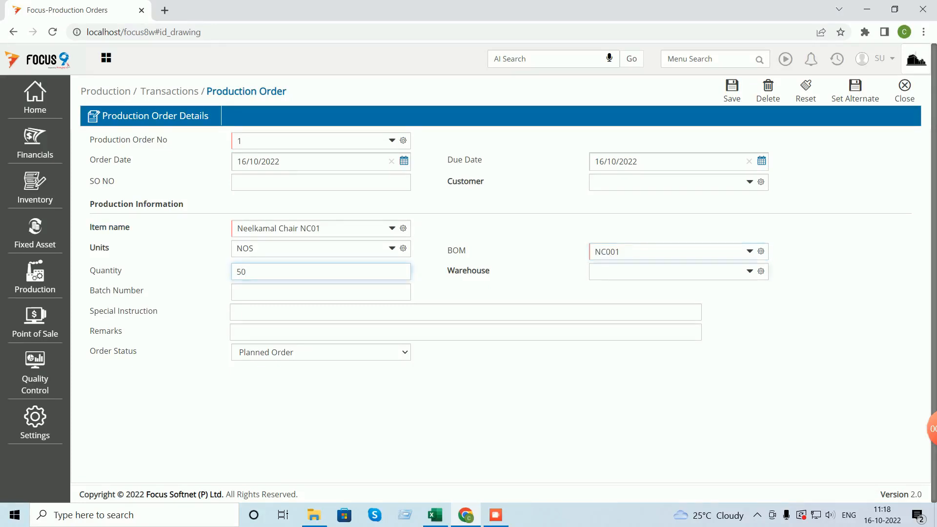
key(Tab)
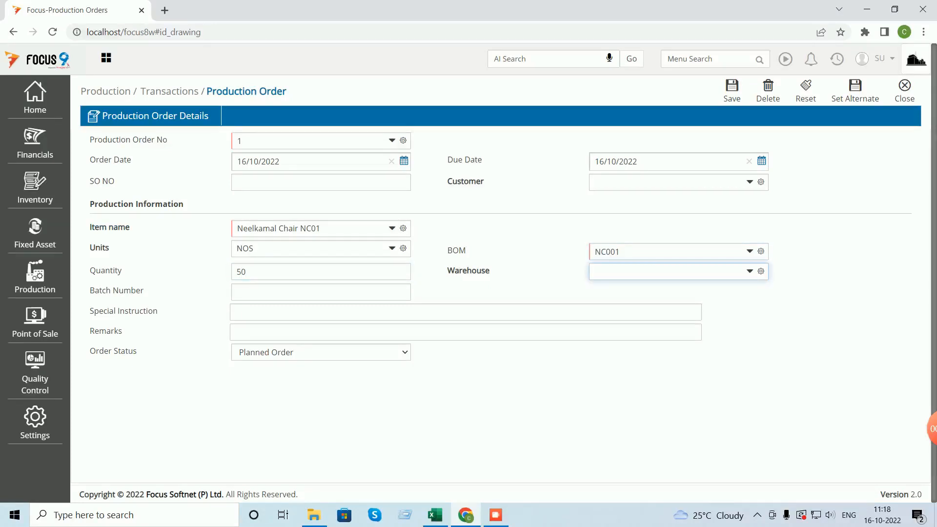
key(alt+Tab)
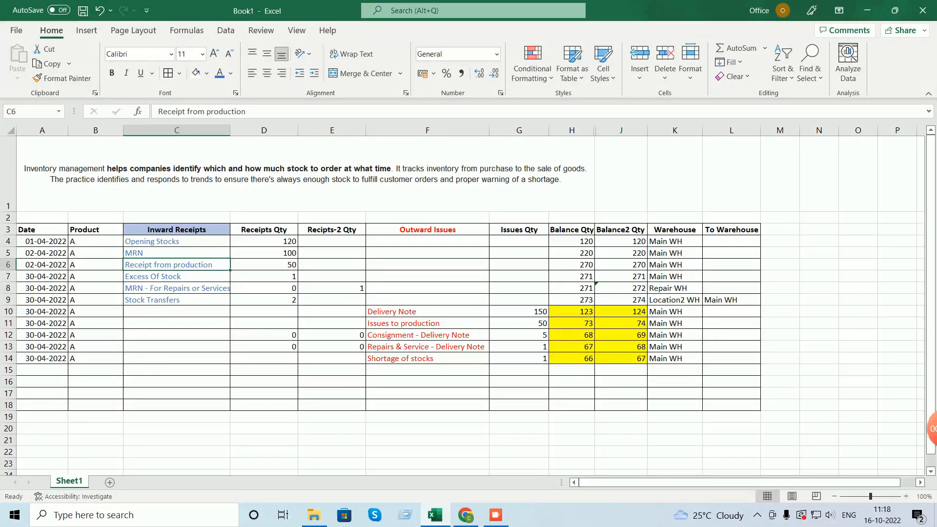
click(263, 265)
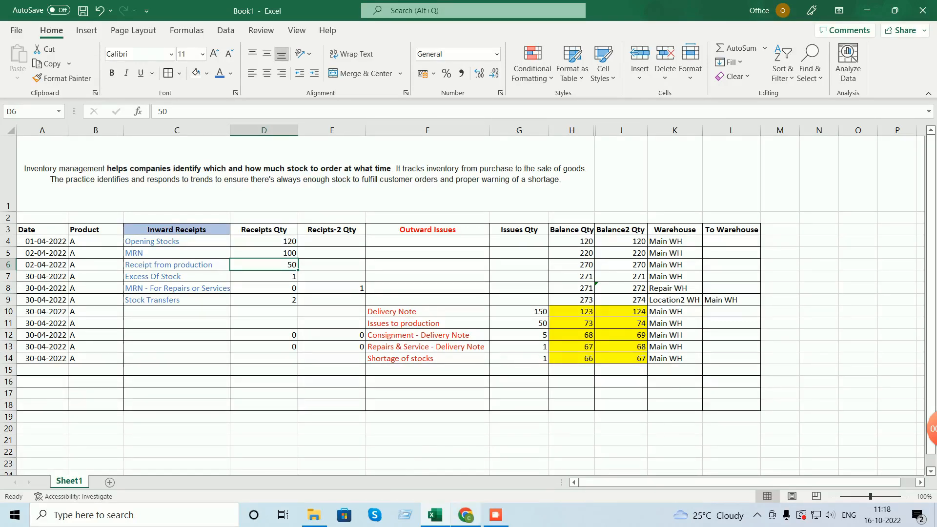
- Return from Excel to the Focus production order for Neelkamal Chair NC01
mouse_move(466, 515)
click(469, 439)
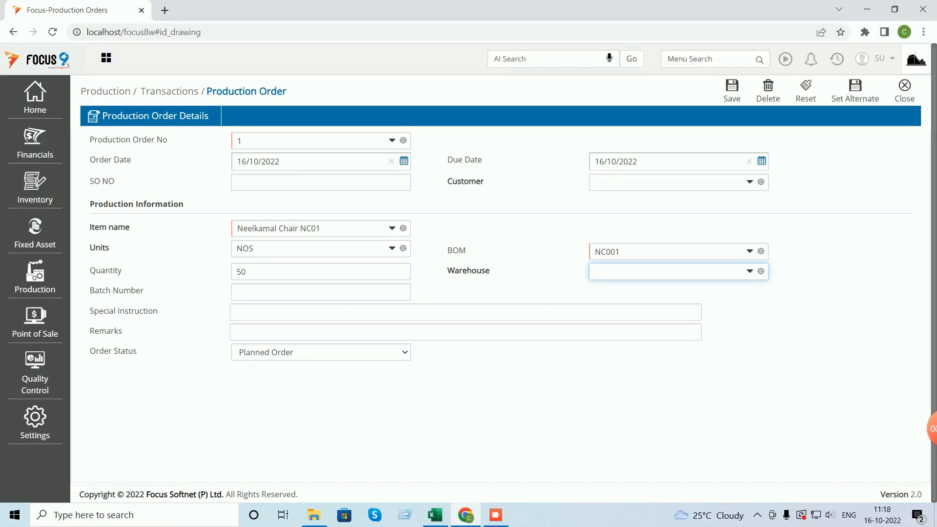
- Make production order 1 a Released Production Order due 17/10/2022 and save it
click(321, 353)
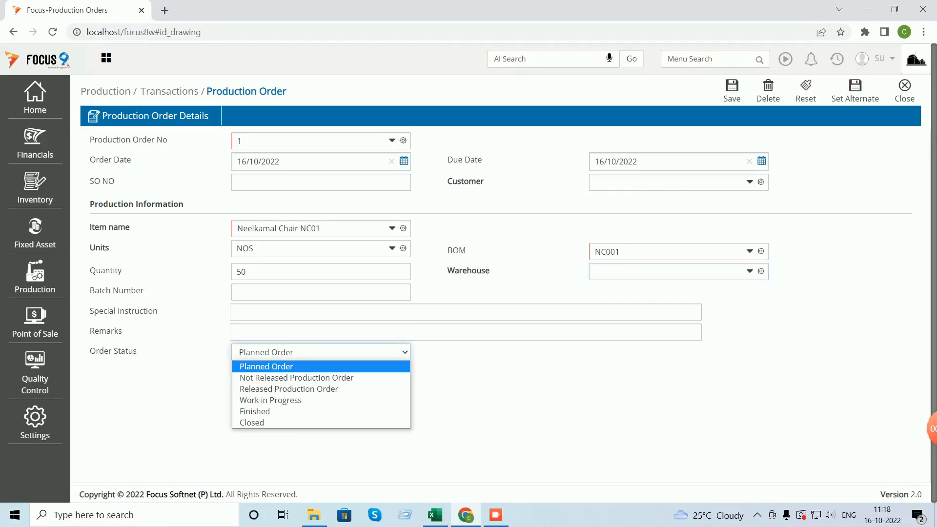
key(Down)
key(Down)
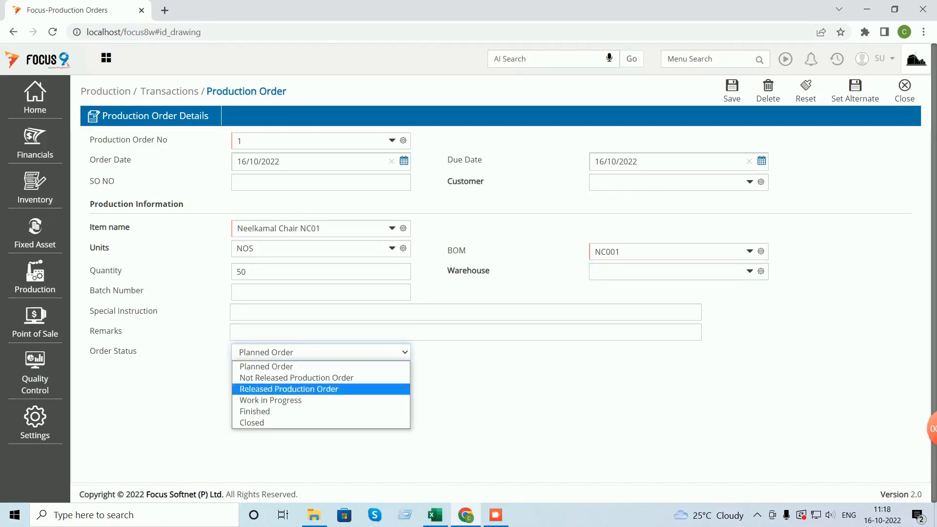
key(Return)
click(732, 91)
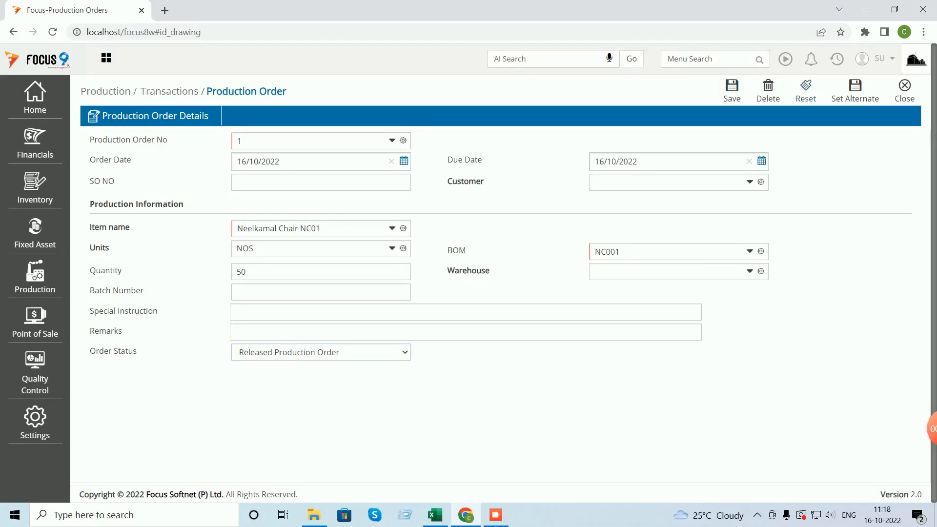
click(761, 162)
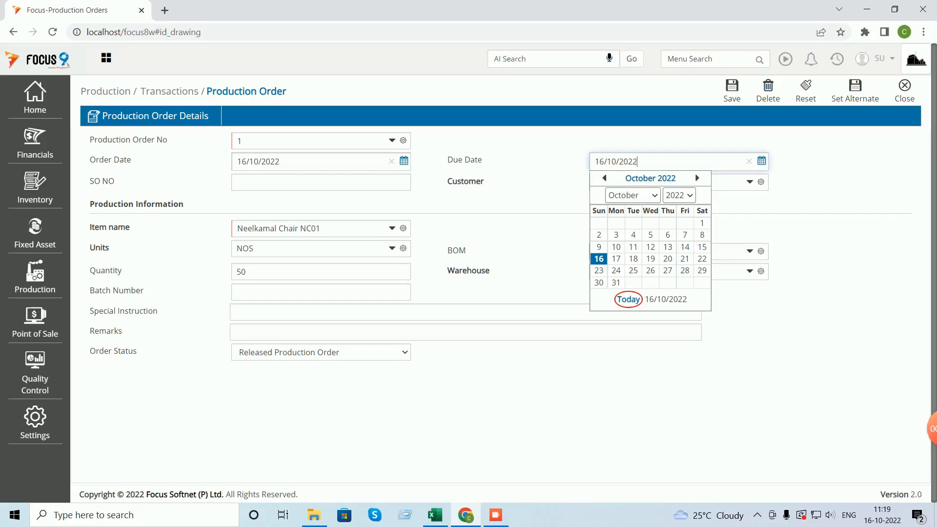
click(616, 259)
click(732, 91)
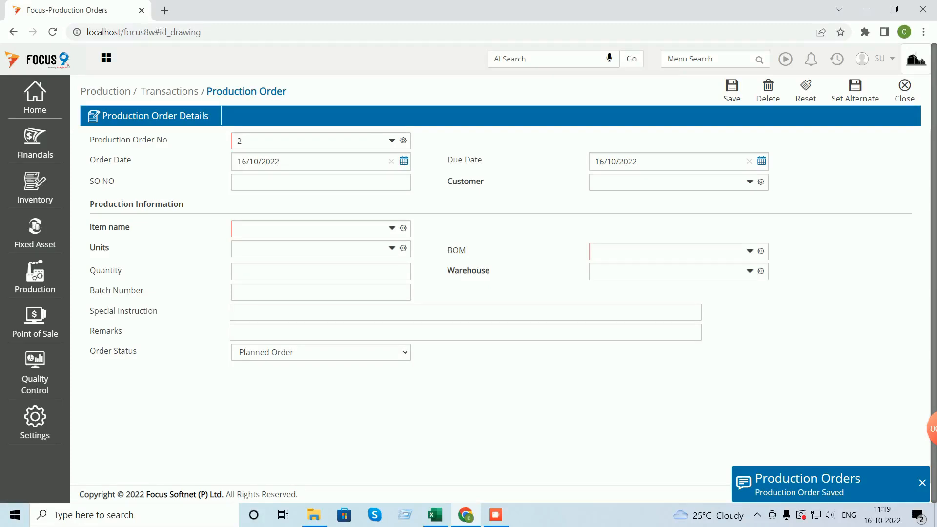
click(905, 88)
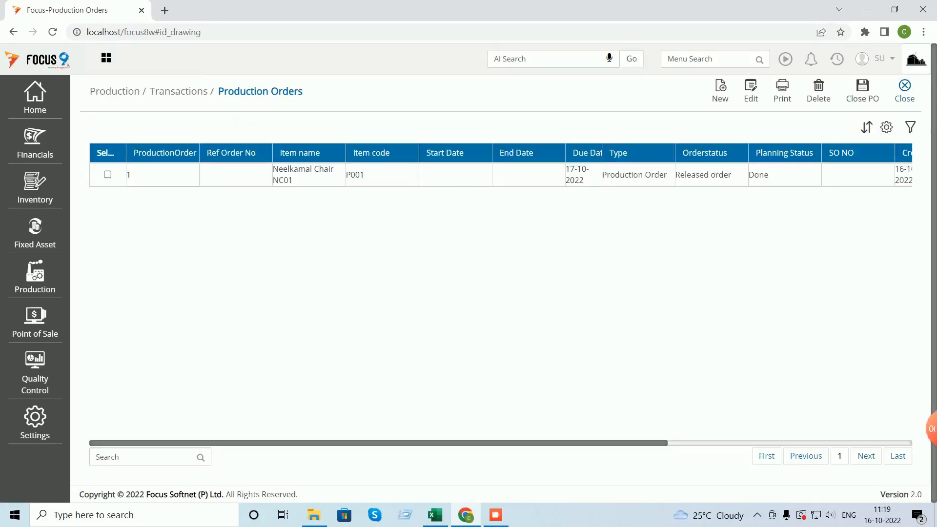
- In the Issues to Production document settings, set the Warehouse tag position to Header and update
click(905, 88)
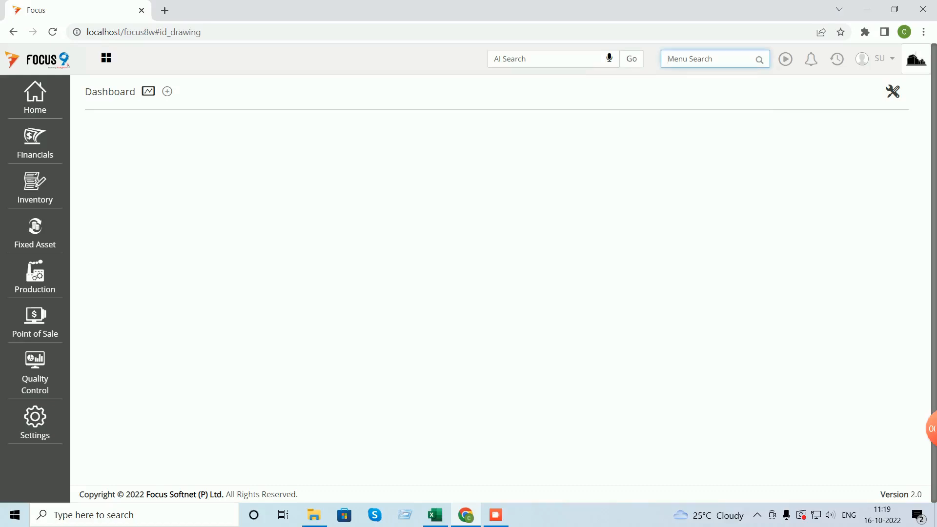
text(iss)
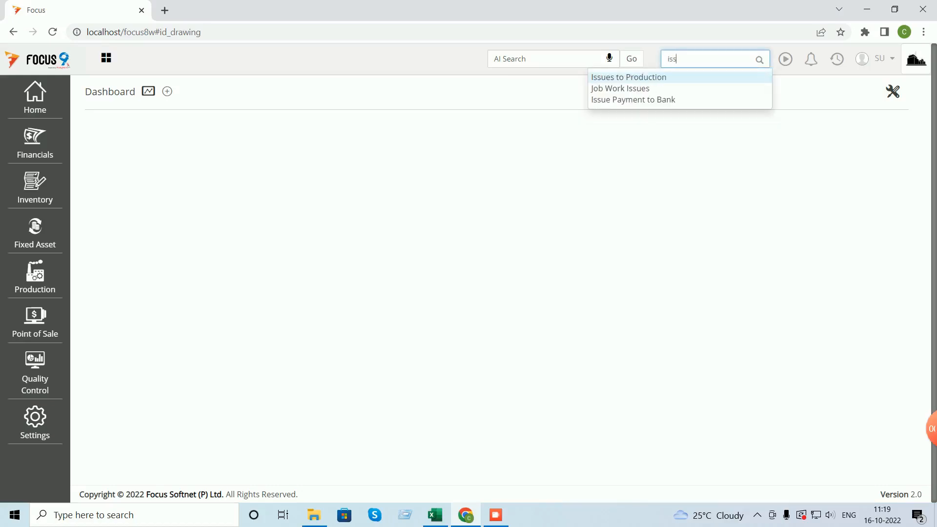
key(Return)
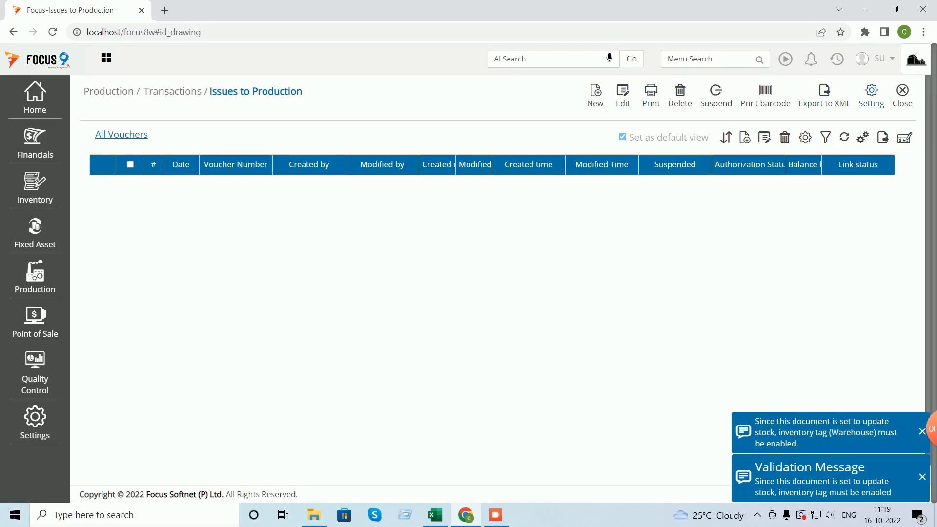
click(872, 96)
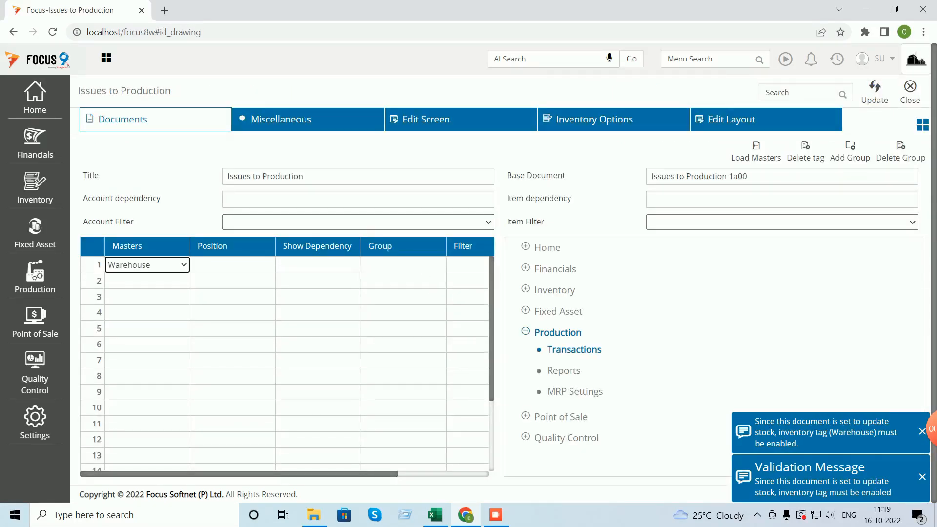
click(233, 265)
key(Down)
click(318, 265)
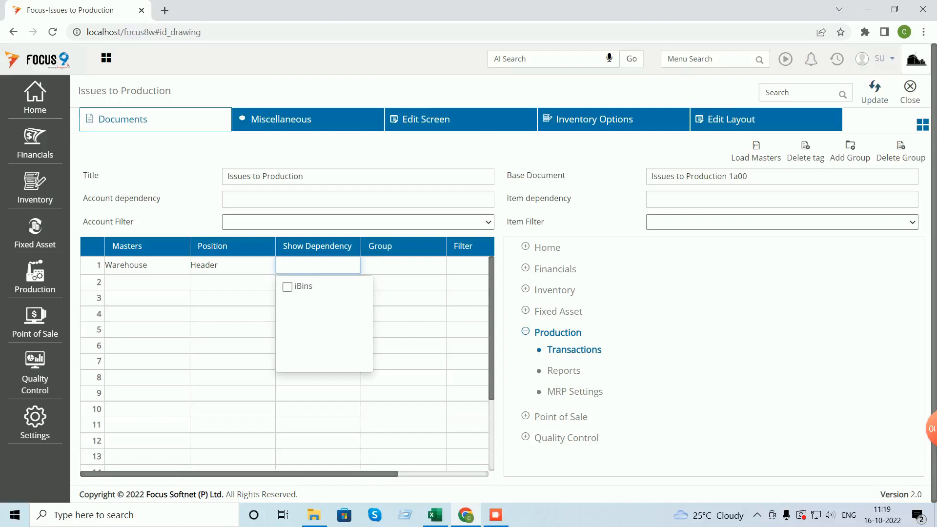
click(875, 91)
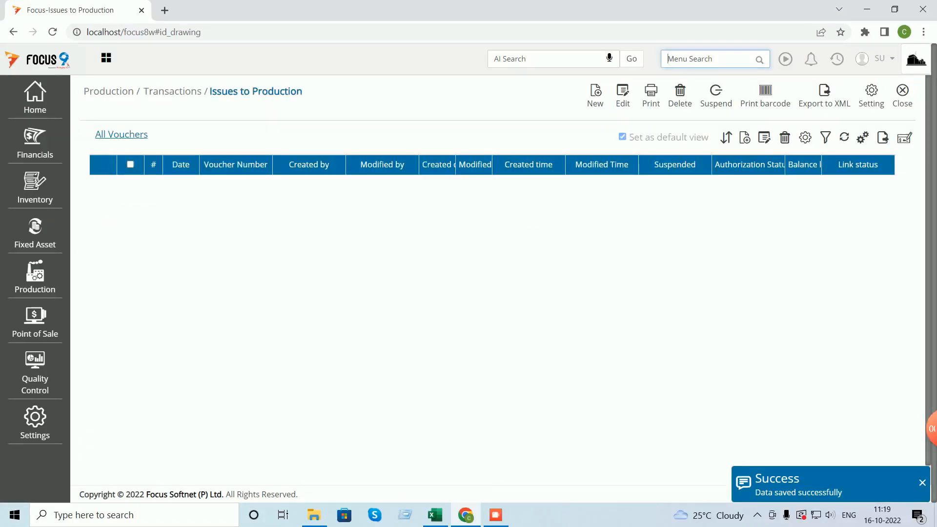
- Make Warehouse a Header tag in the Receipts from Production settings, save, and return to the Dashboard
text(rece)
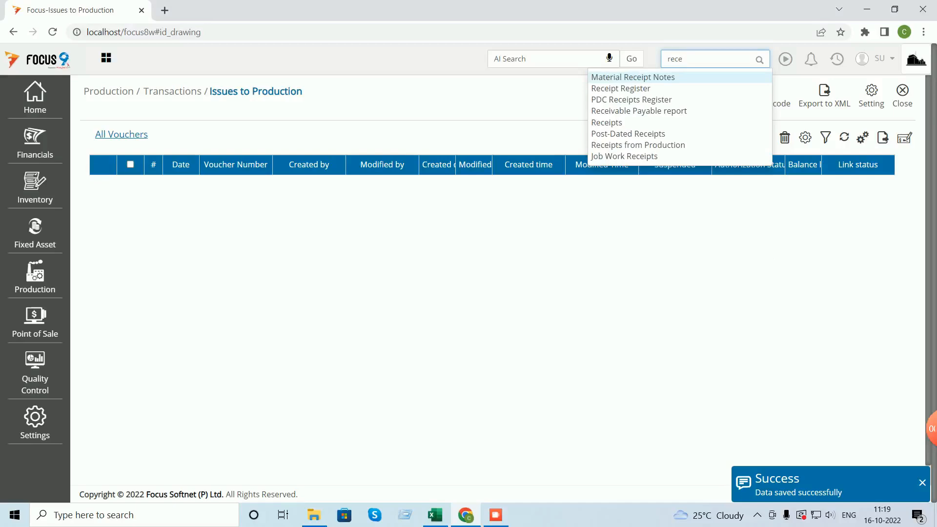
click(638, 145)
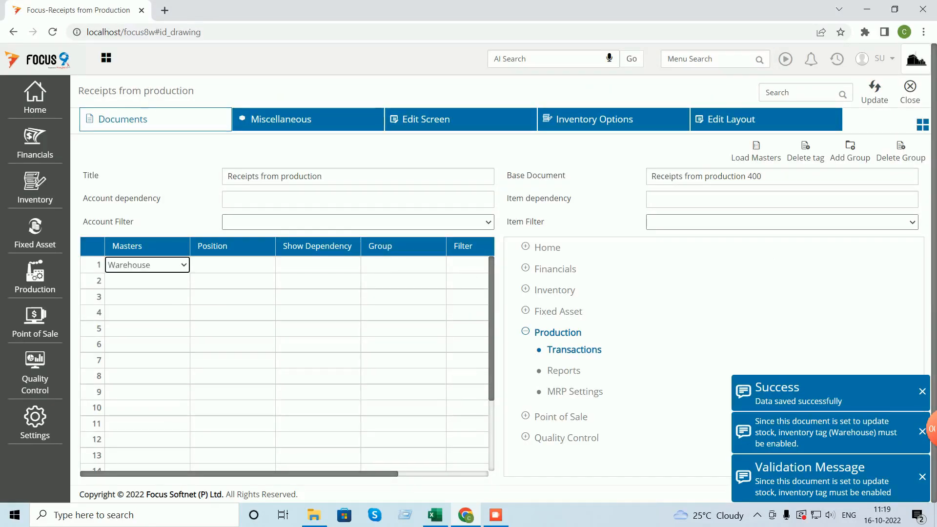
click(233, 265)
key(Down)
key(Tab)
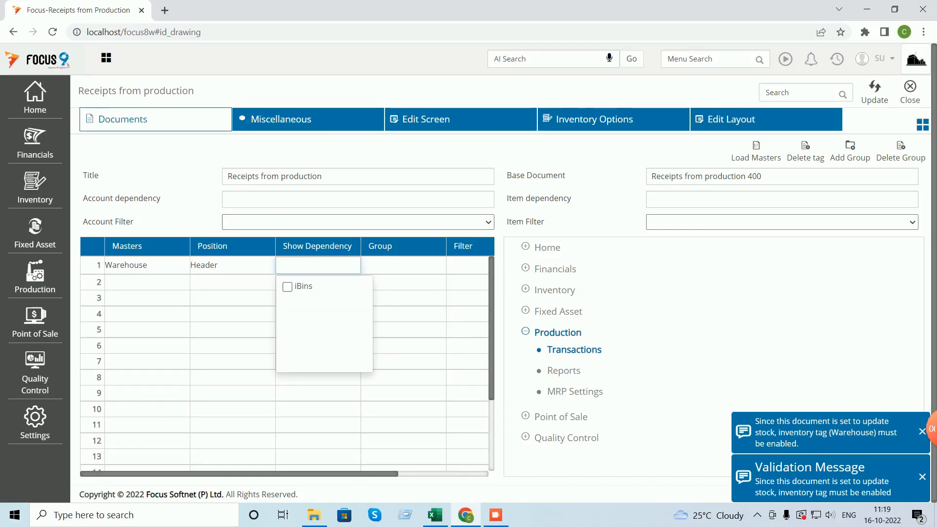
click(875, 92)
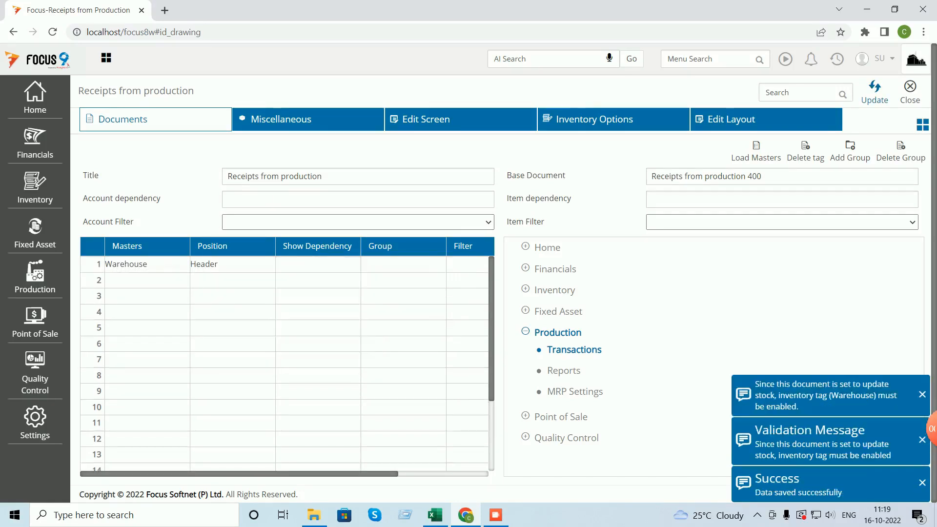
click(910, 92)
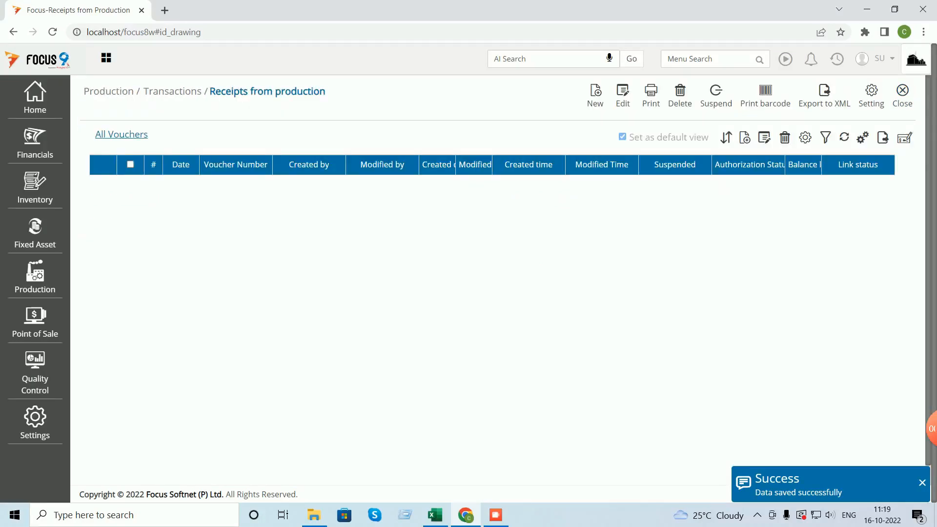
click(906, 93)
click(707, 59)
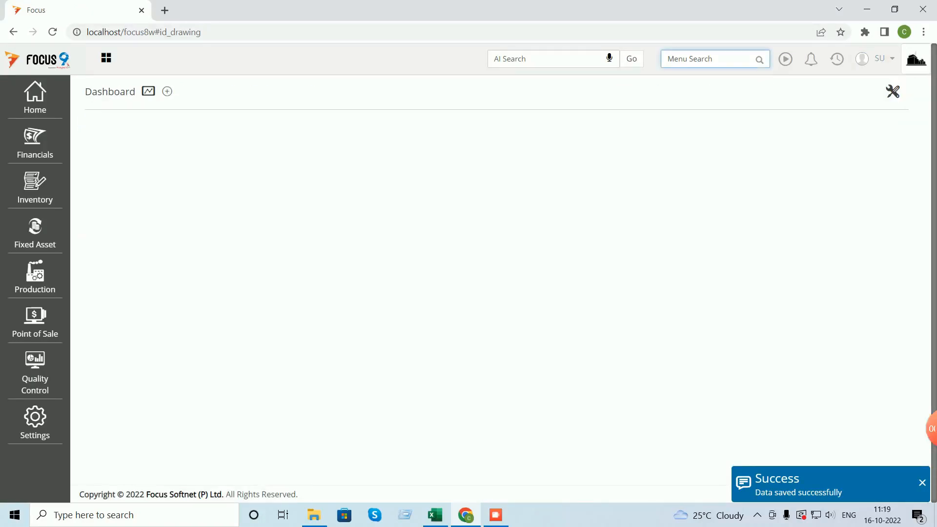
- Start a new Issues to Production voucher for Main WH, loading production order 1 materials R1 and R2
text(iss)
key(Return)
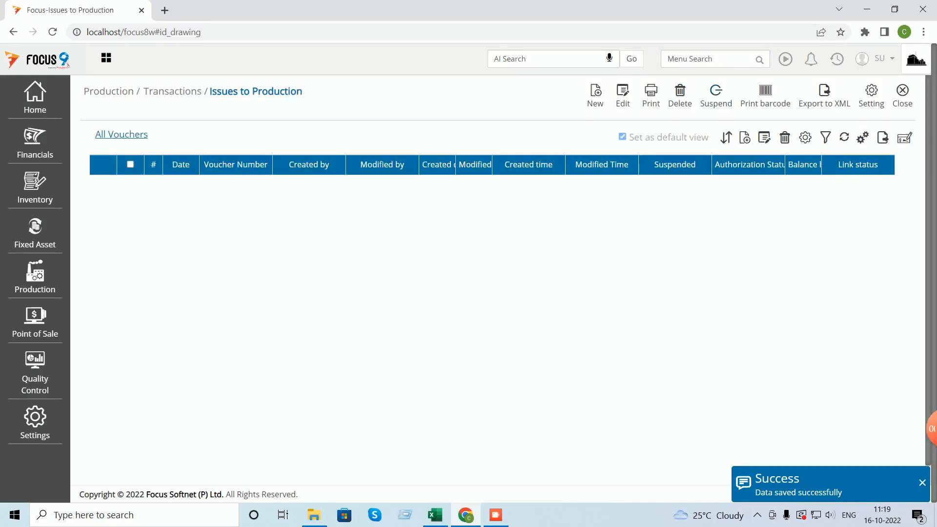
click(595, 95)
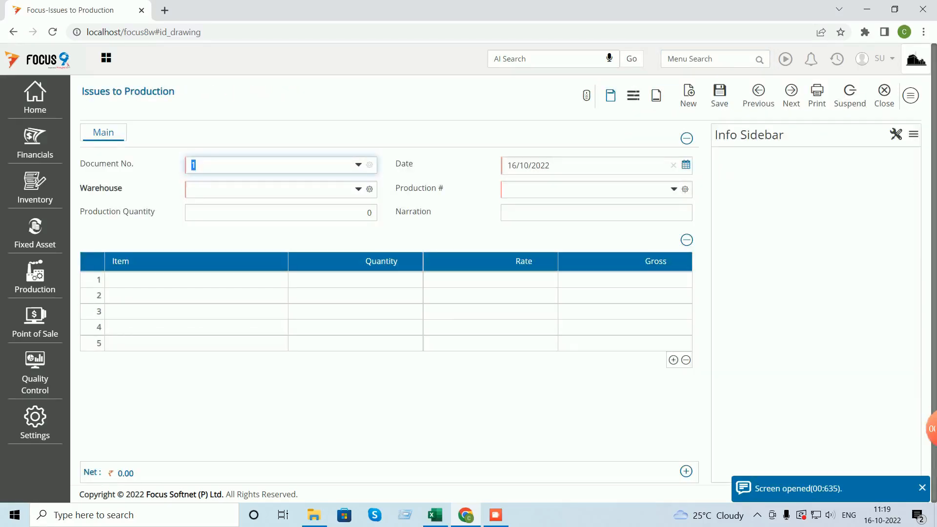
key(Tab)
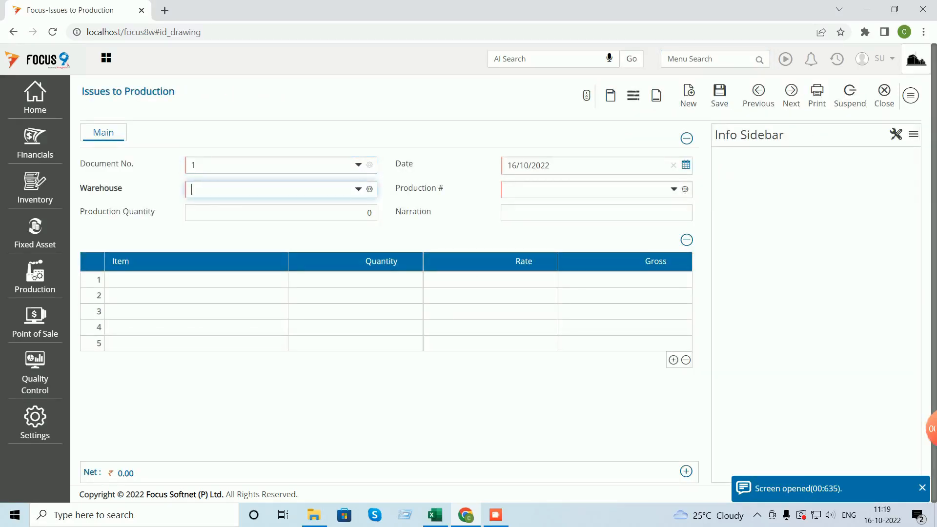
text(m)
key(Tab)
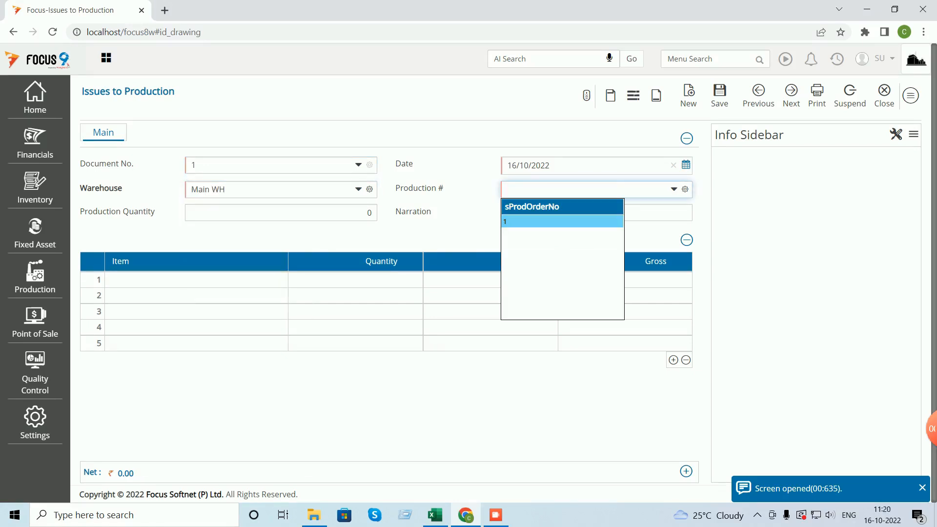
key(Tab)
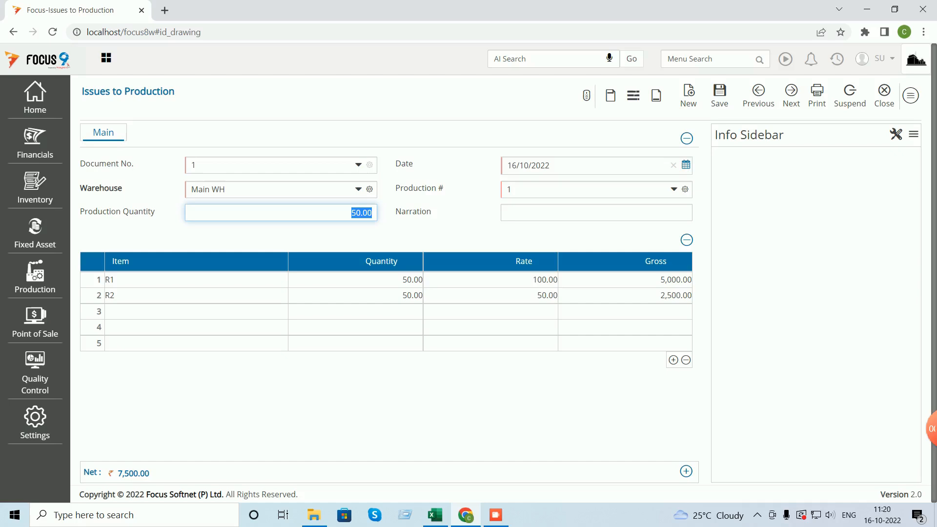
- Try saving the 7,500 issue voucher, which fails because COGS accounts are missing
click(720, 92)
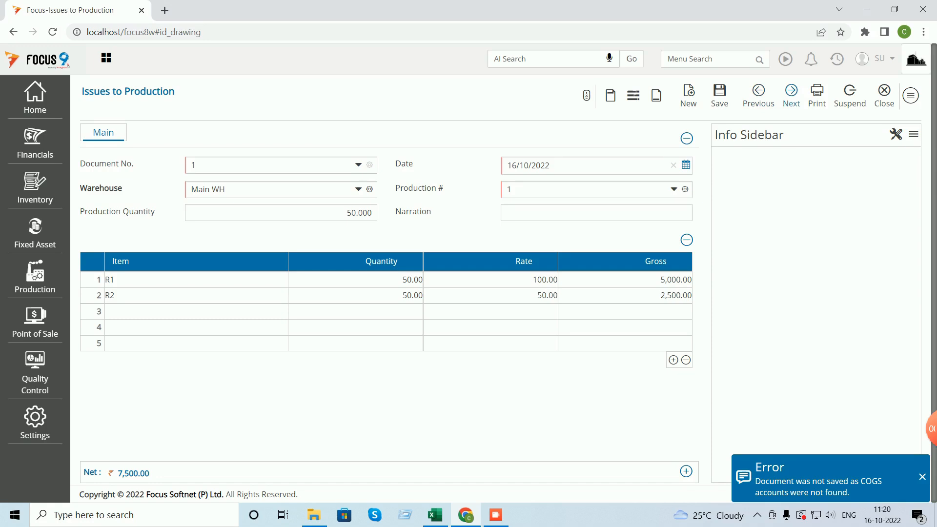
click(719, 93)
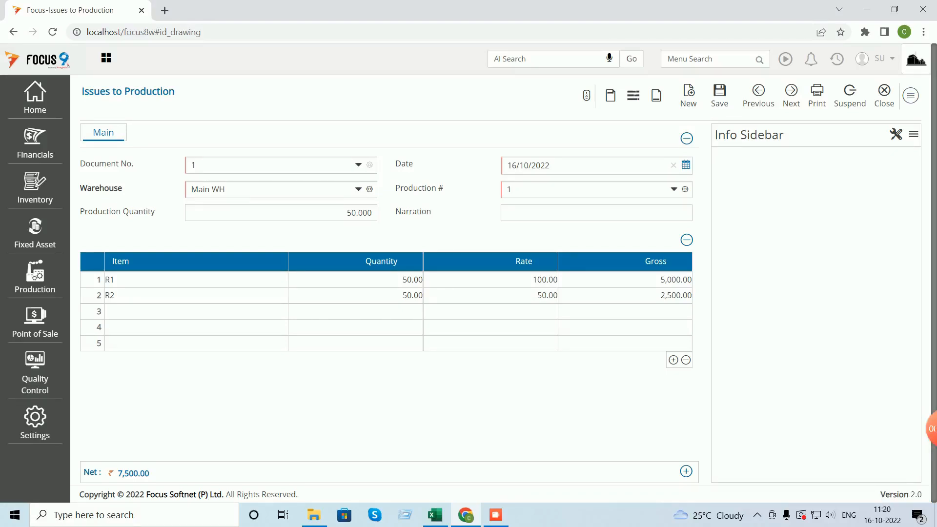
click(911, 95)
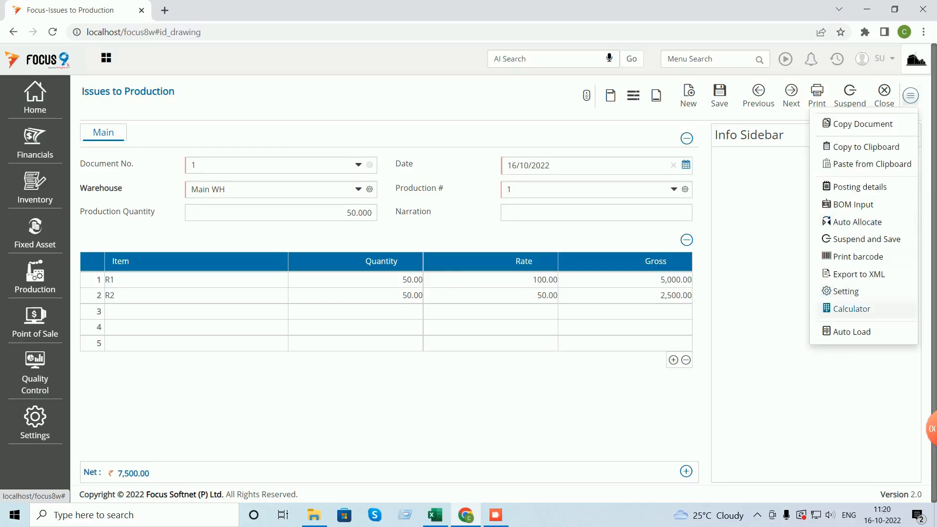
- Discard the unsaved voucher and enable Don't Post COGS under the Miscellaneous document settings
click(846, 291)
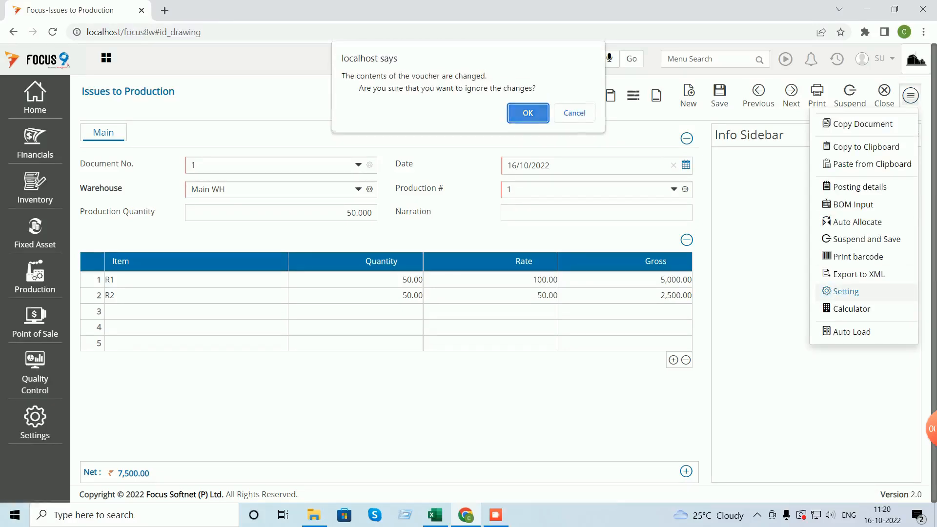
key(Return)
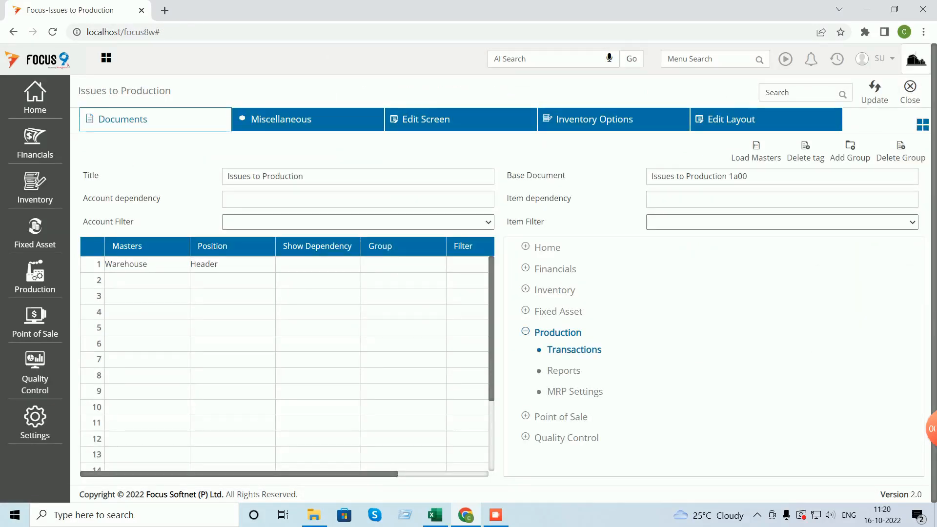
click(595, 120)
scroll(498, 279, down, 3)
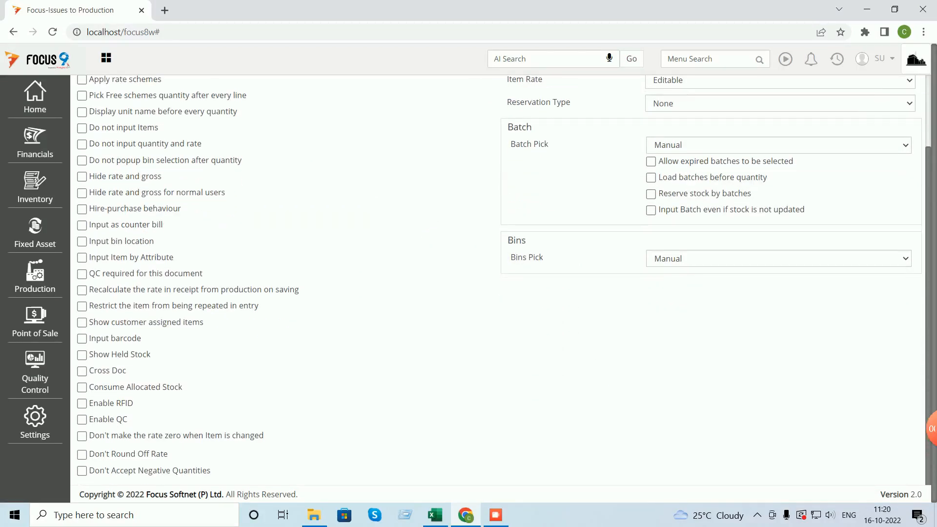
scroll(498, 279, up, 3)
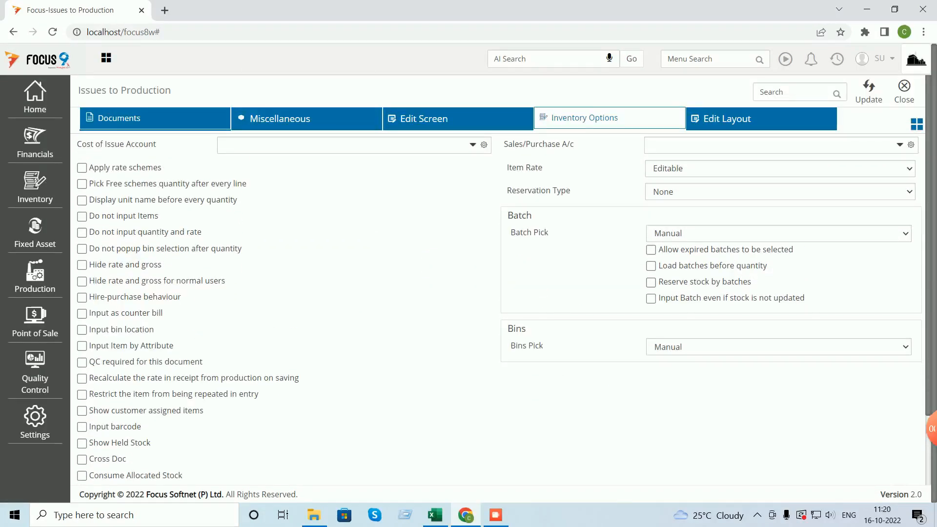
click(307, 119)
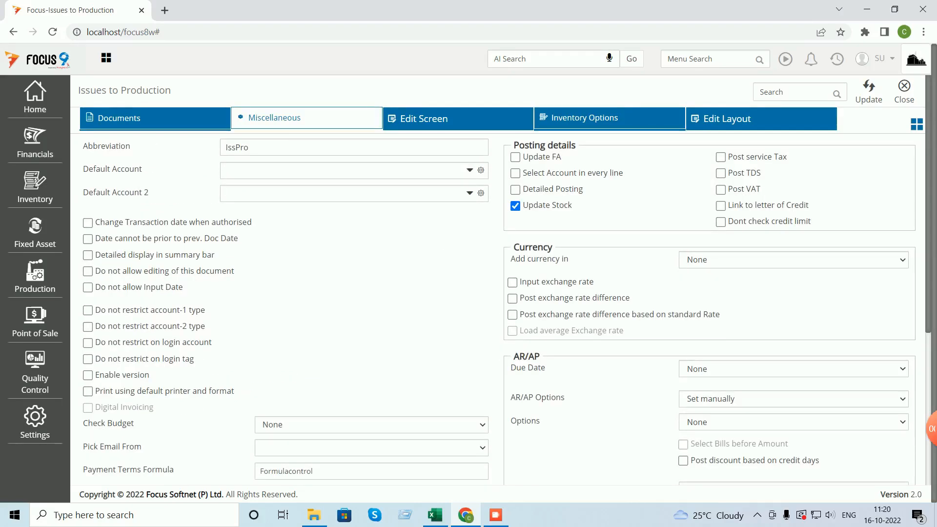
scroll(86, 352, down, 5)
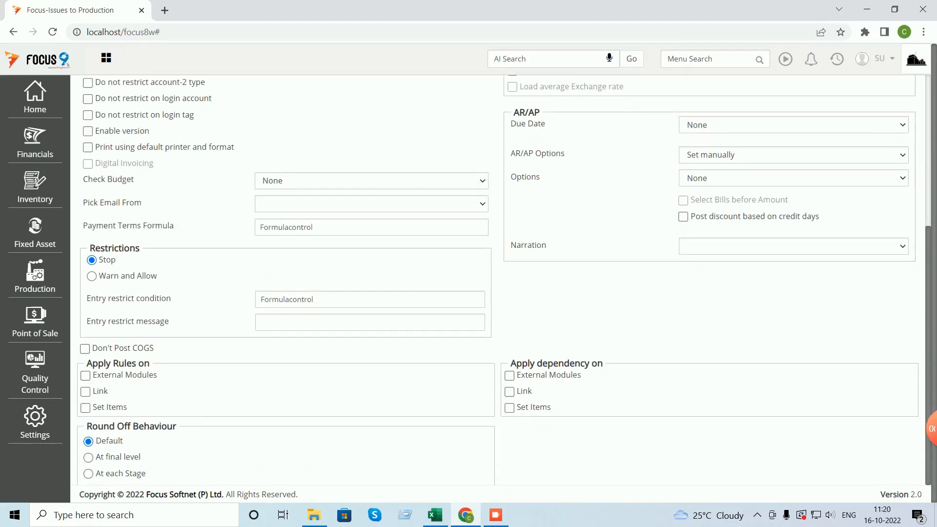
click(84, 349)
scroll(498, 280, up, 5)
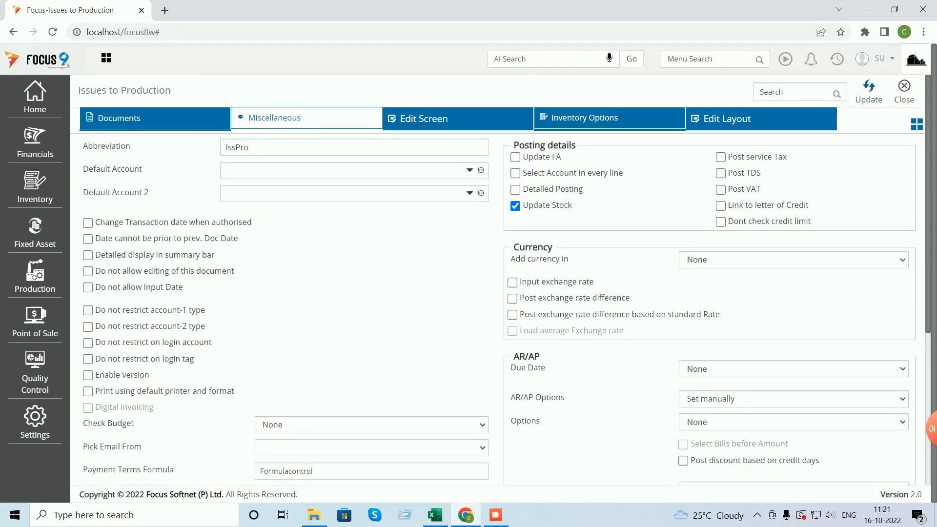
click(869, 92)
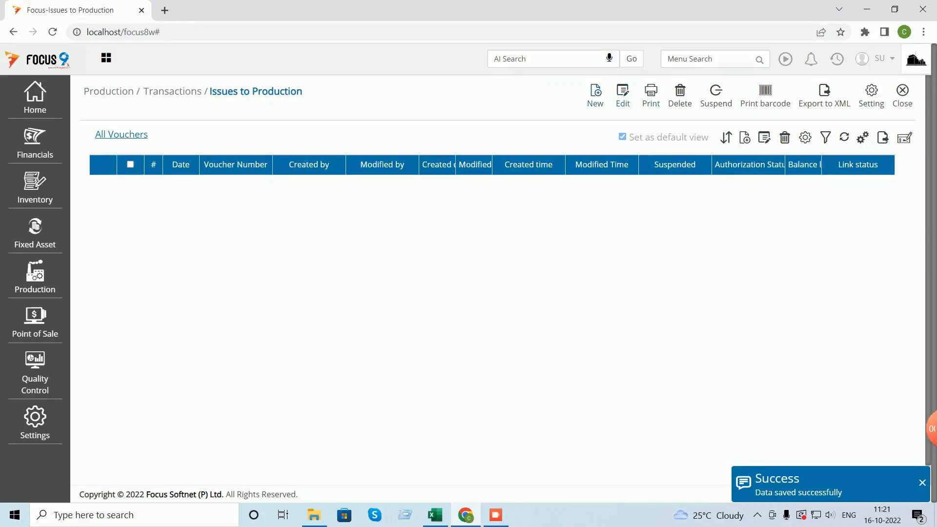
- Create and save an issue voucher for Main WH from production order 1 (R1, R2, 50 each)
click(595, 95)
click(264, 189)
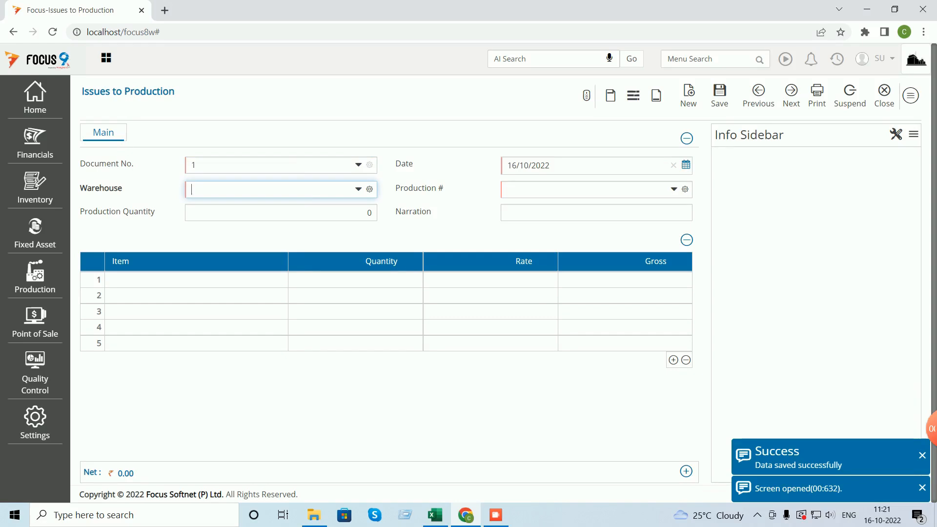
text(w)
key(BackSpace)
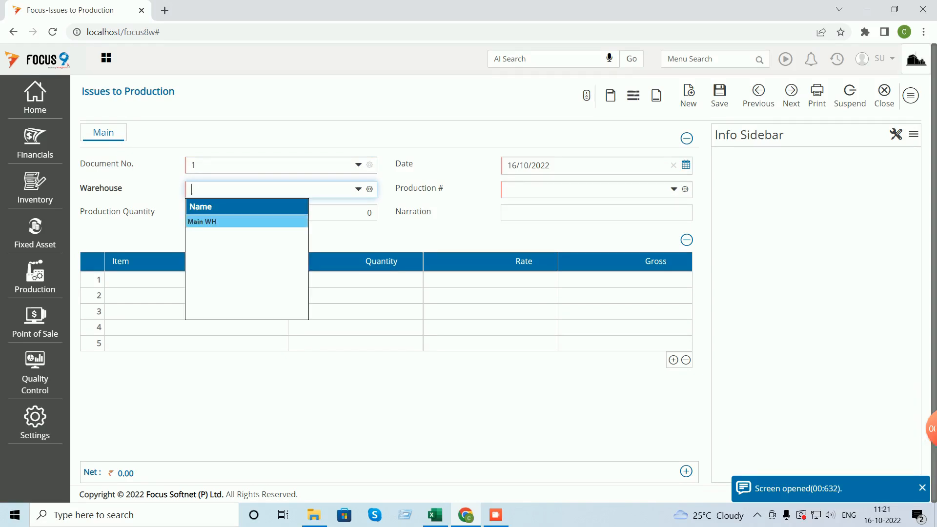
key(Return)
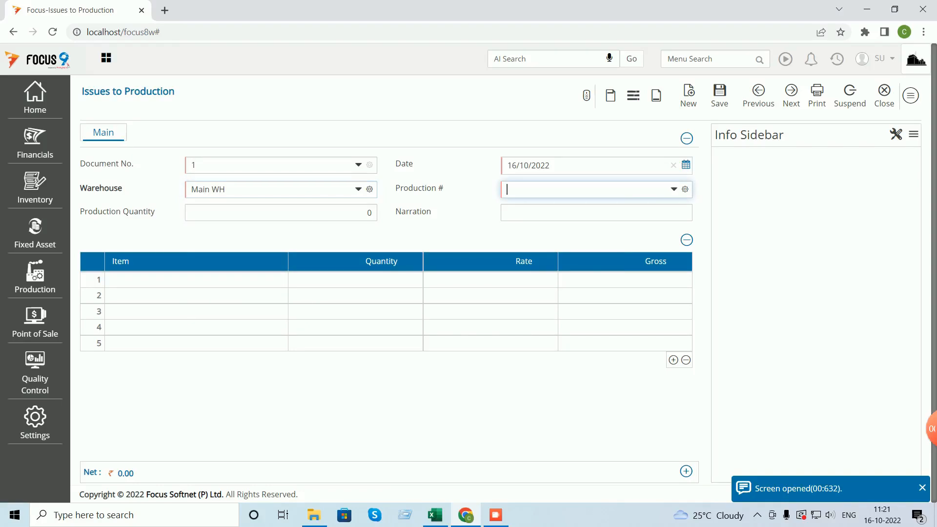
key(space)
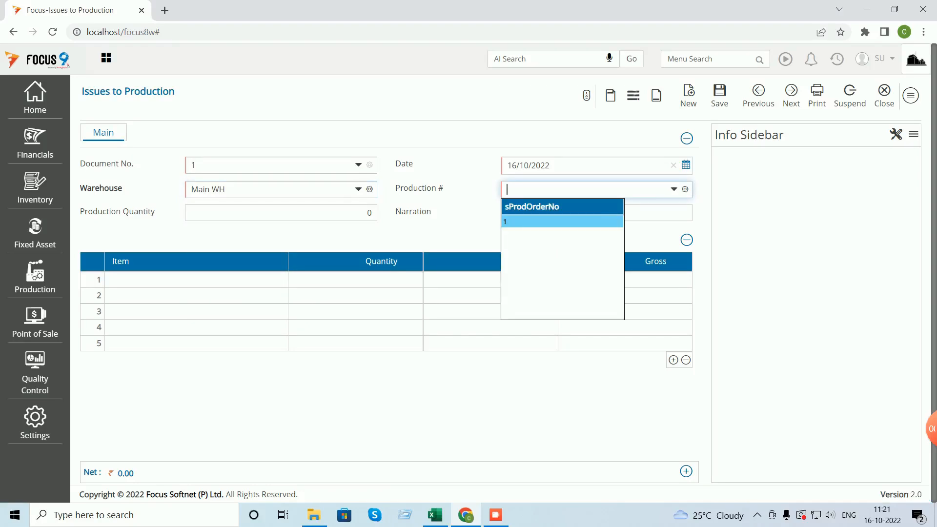
key(Return)
key(Return)
key(Return)
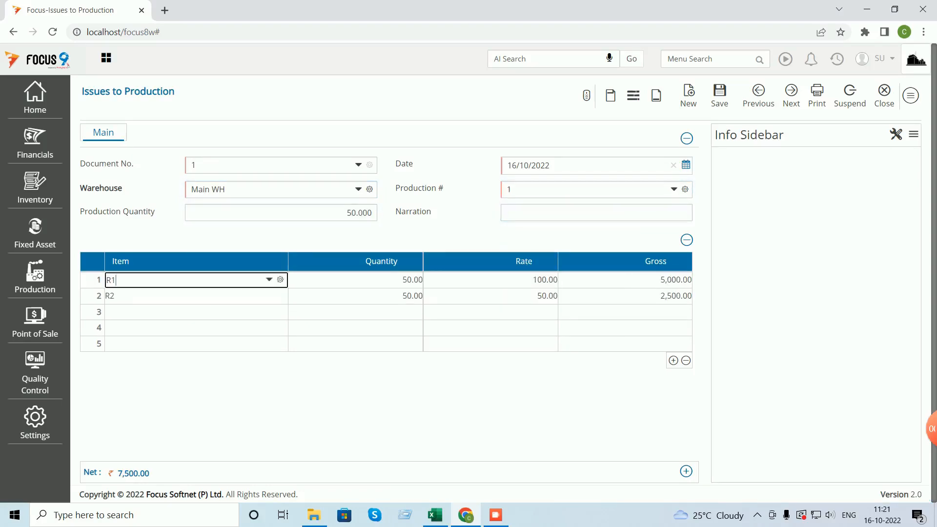
key(ctrl+s)
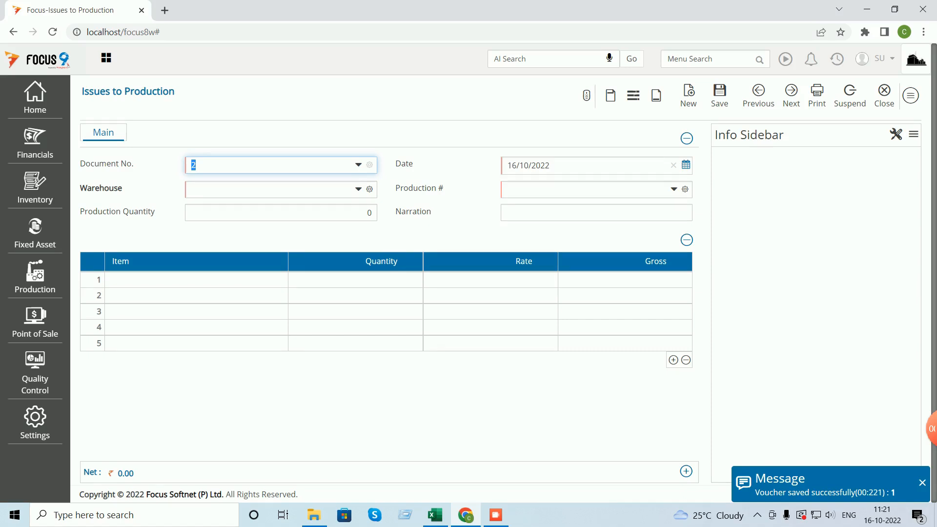
- Reload saved voucher 1 to check it, then close back to the Dashboard
key(Page_Up)
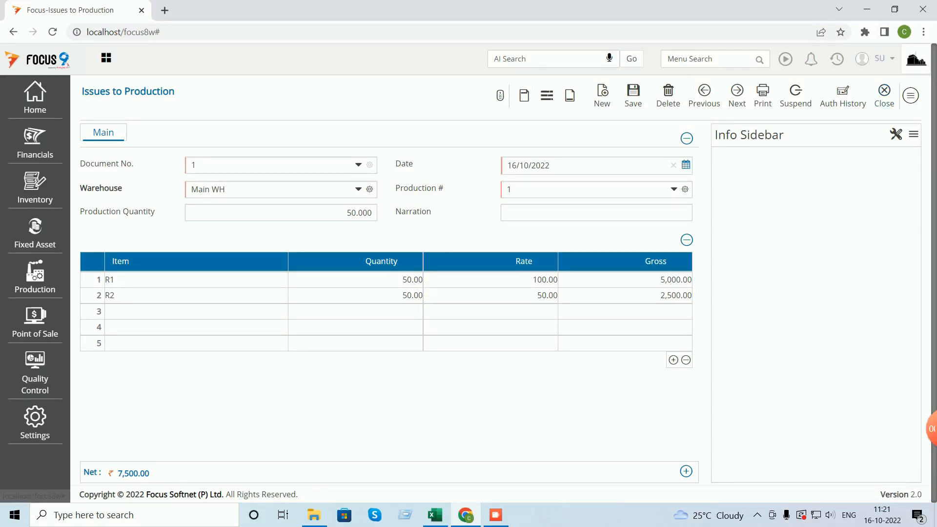
click(885, 92)
click(902, 92)
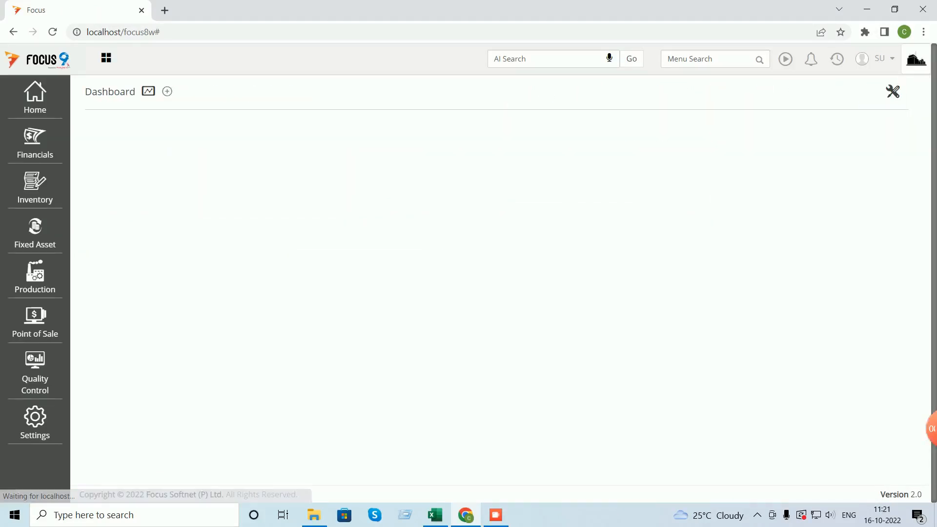
click(703, 59)
- Start a Receipts from production voucher for Main WH with production order 1's 50 Neelkamal Chairs
text(r)
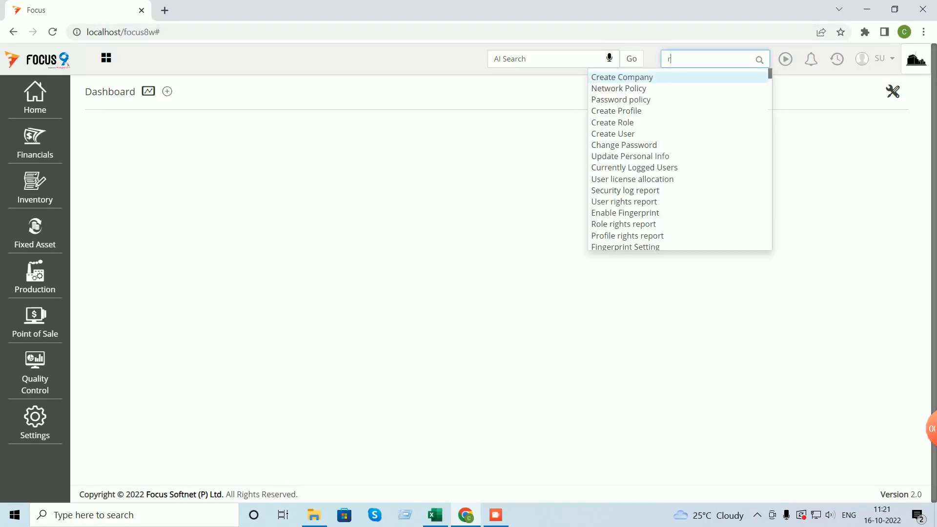
text(ece)
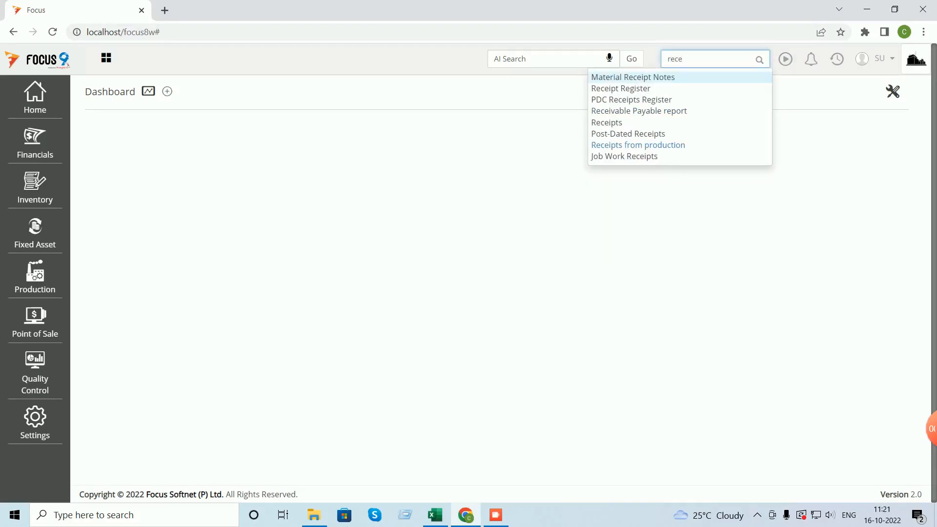
click(638, 145)
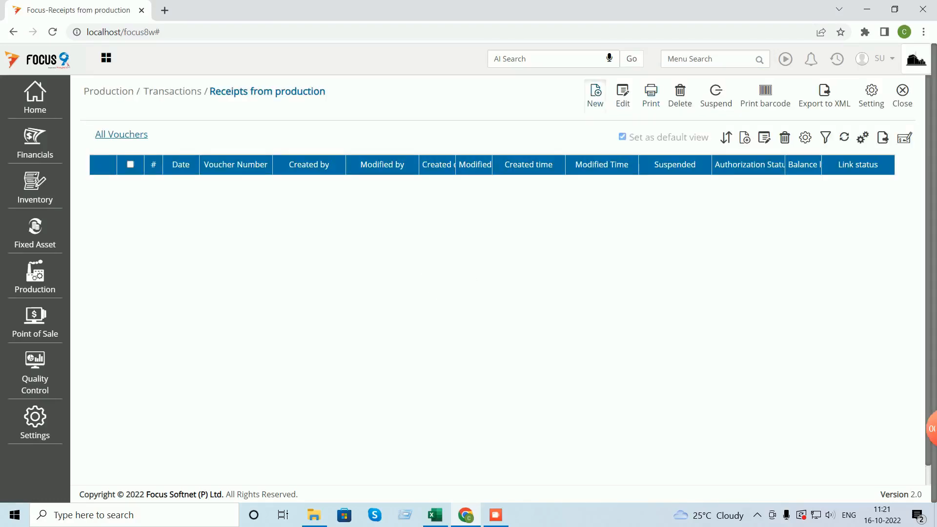
click(595, 95)
click(269, 189)
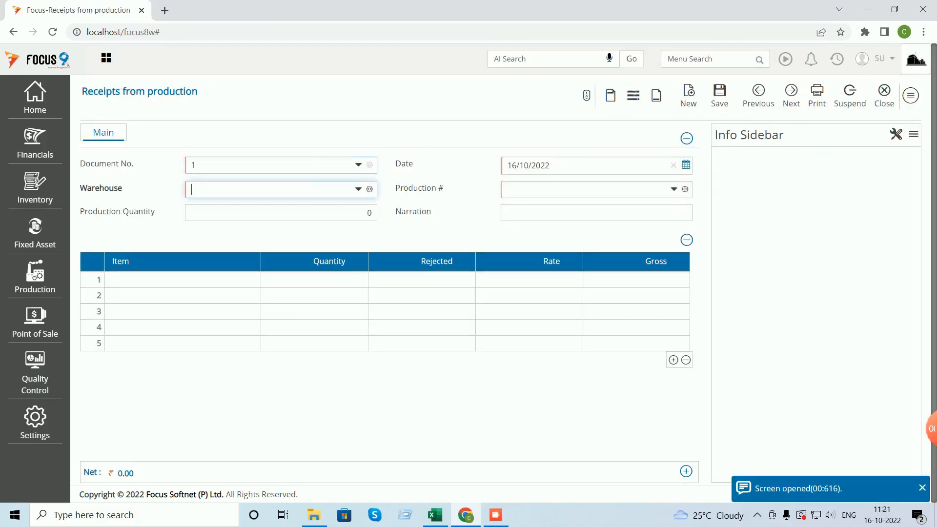
text(m)
key(Return)
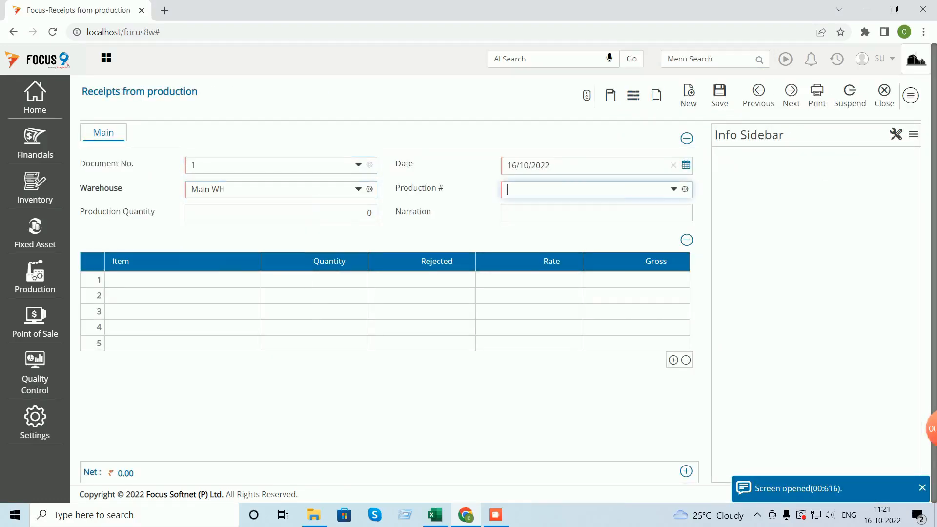
key(space)
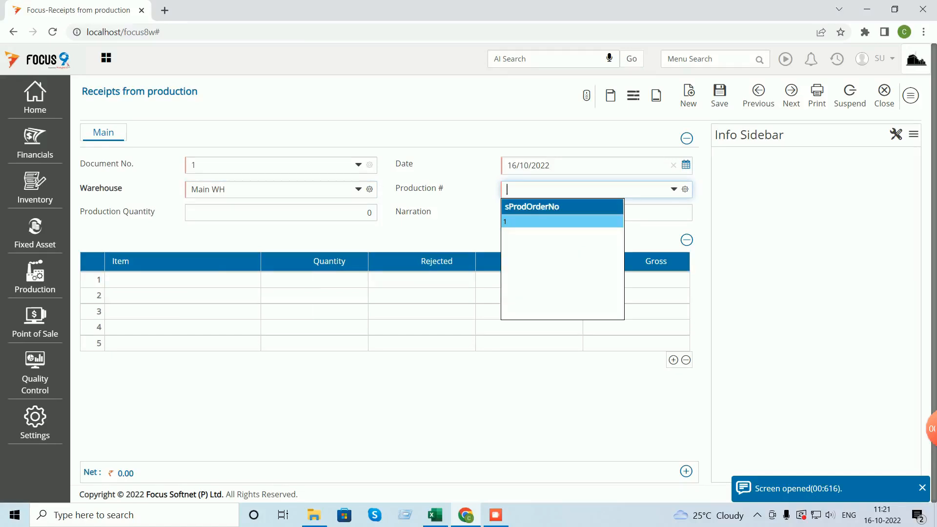
key(Return)
key(Tab)
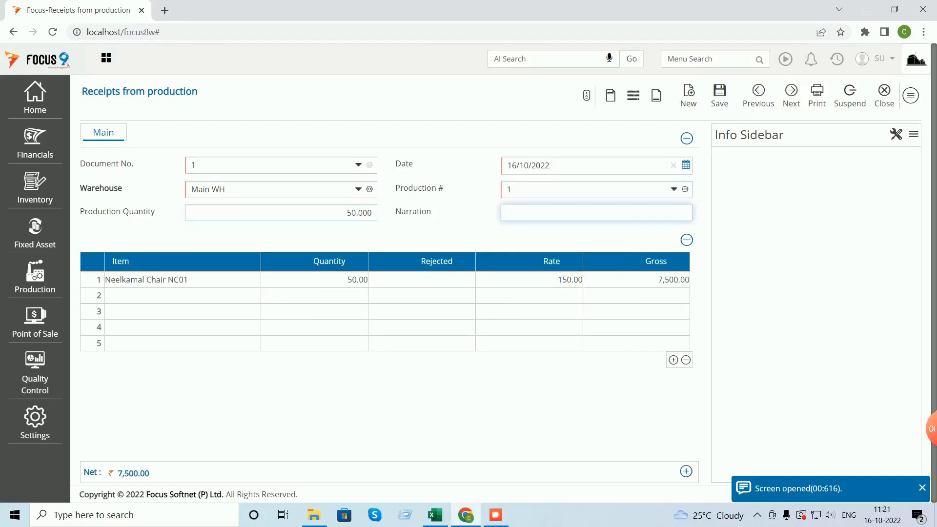
- Save the receipt of 50 NC01 at 150 (7,500) and return to the Dashboard
click(719, 95)
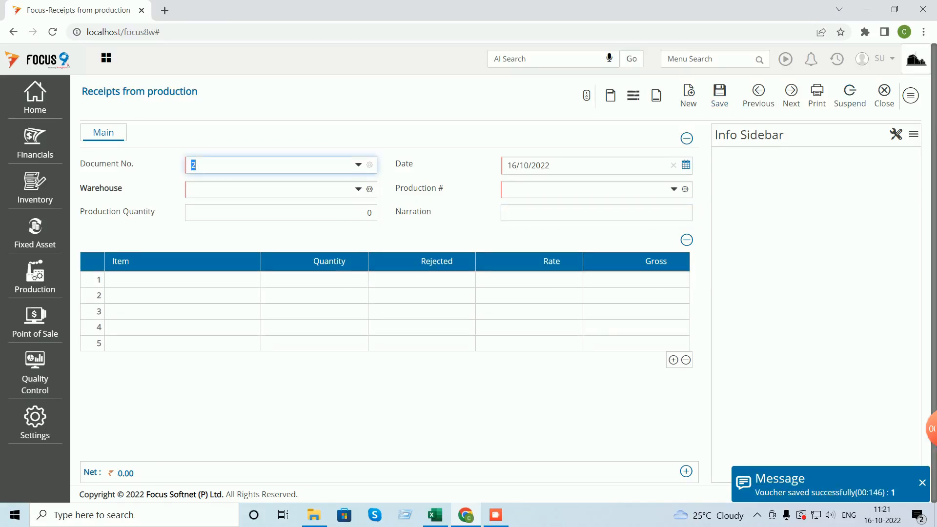
click(885, 93)
click(902, 95)
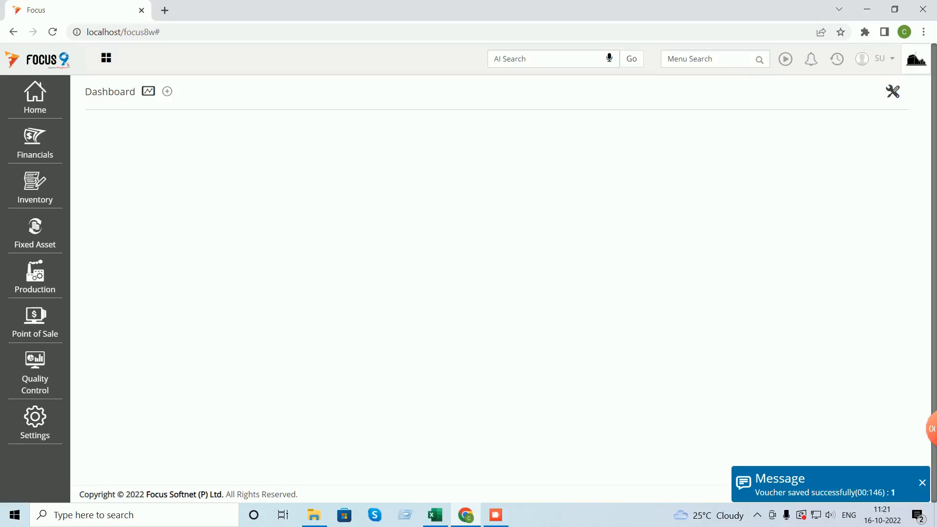
- Run the Stock Ledger for Neelkamal Chair NC01, showing a closing balance of 270 worth 84,500
click(706, 59)
text(stock)
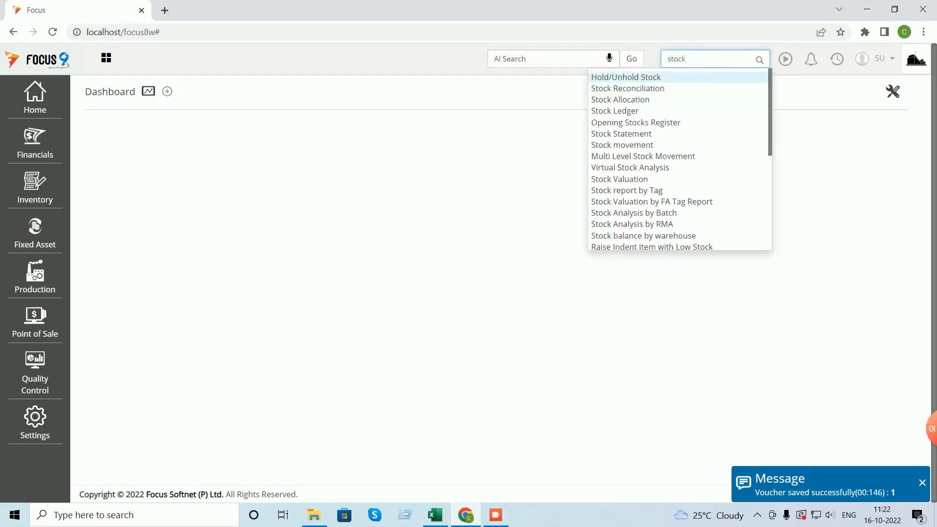
key(Down)
key(Down)
key(Down)
key(Return)
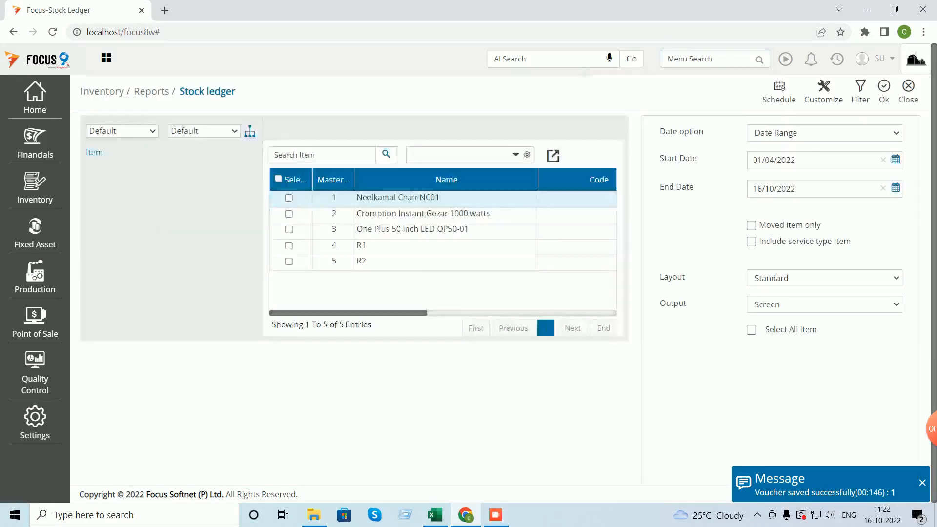
click(289, 198)
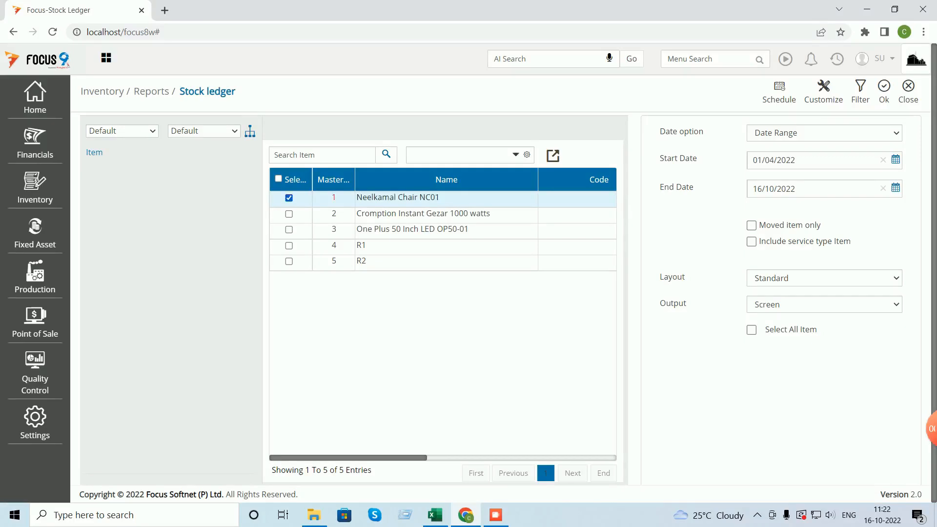
click(885, 91)
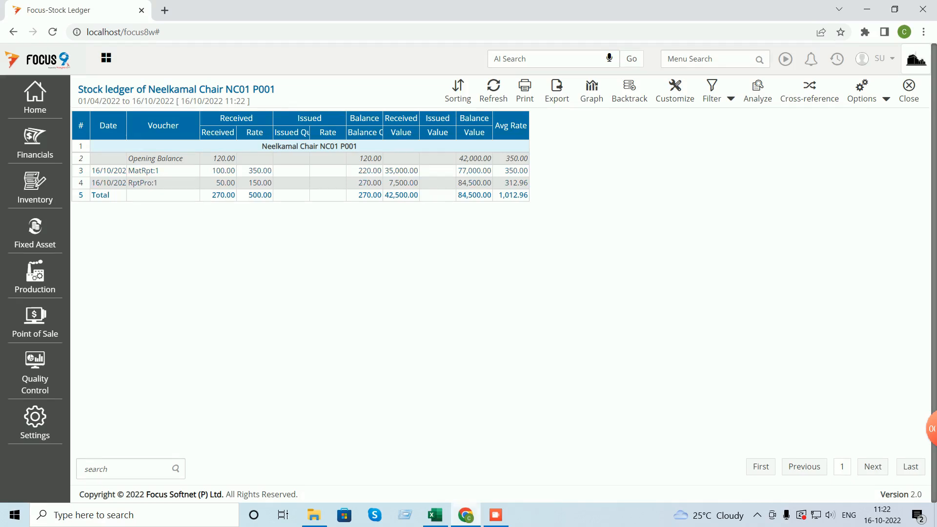
- Turn the C4:C6 receipt labels green in Excel, then return to Focus and close the stock ledger
click(435, 515)
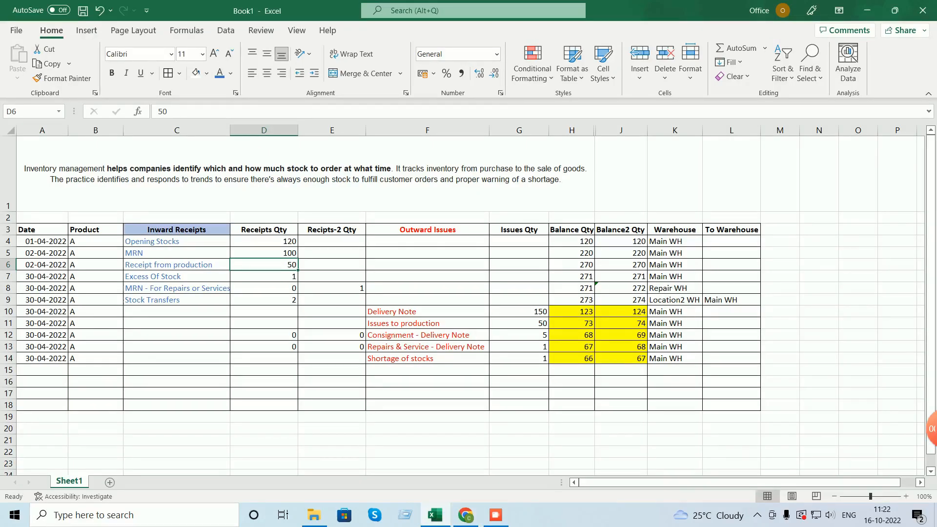
key(Right)
key(Right)
key(Right)
key(Right)
key(shift+Left)
key(shift+Left)
key(shift+Left)
key(shift+Left)
key(shift+Left)
key(shift+Left)
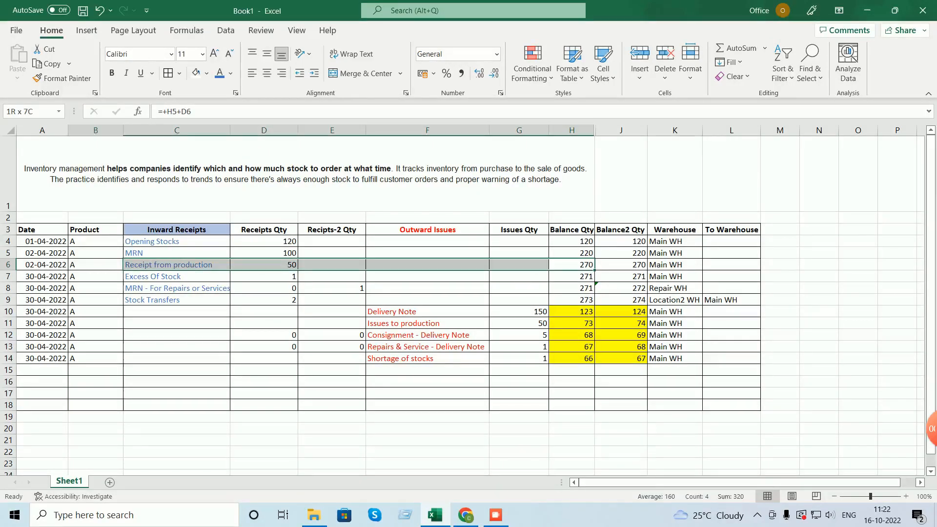
key(shift+Left)
drag(177, 241, 177, 265)
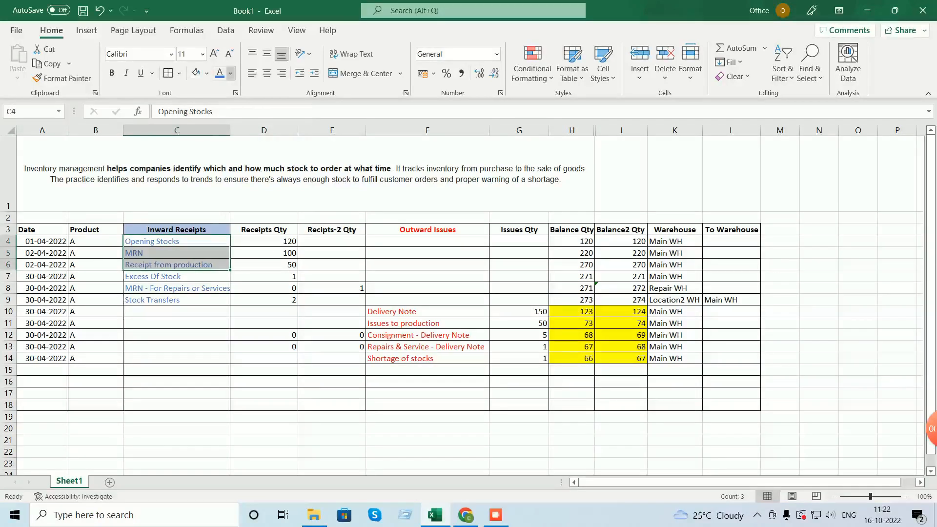
click(230, 73)
click(303, 118)
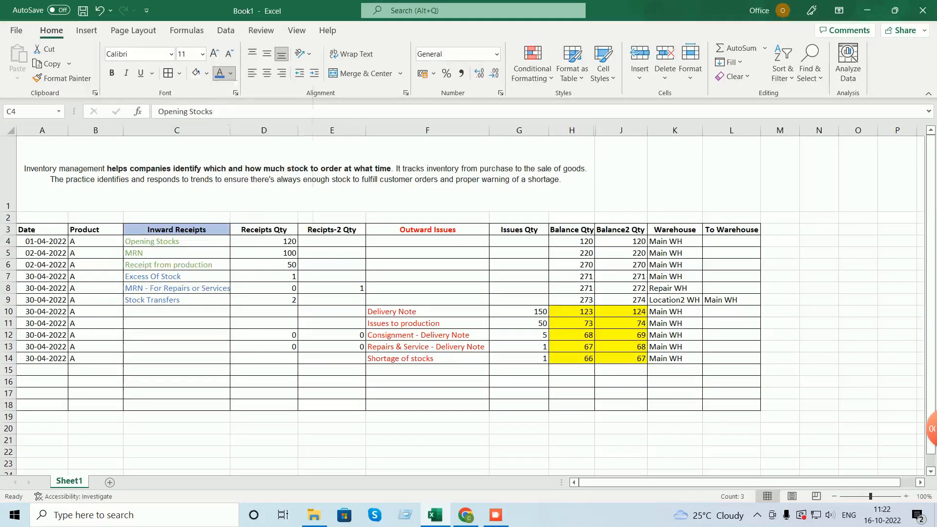
click(177, 276)
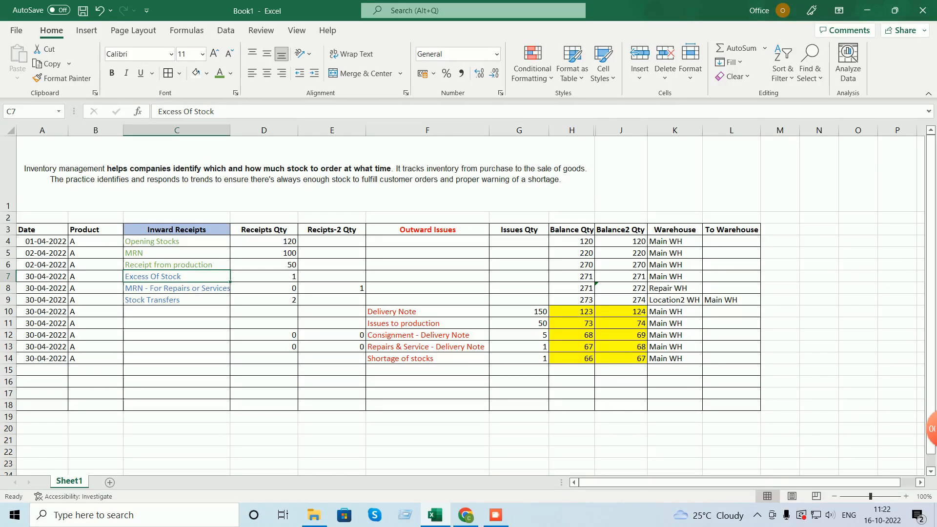
click(465, 516)
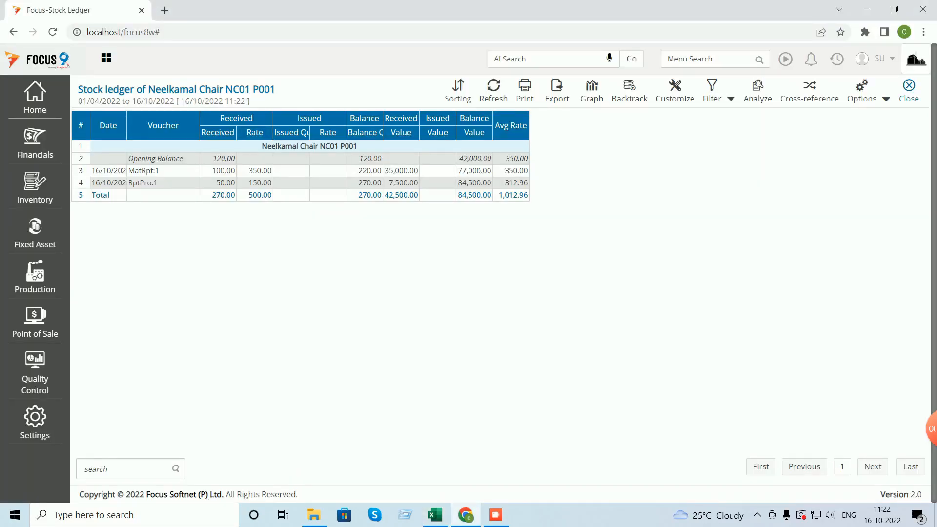
click(909, 86)
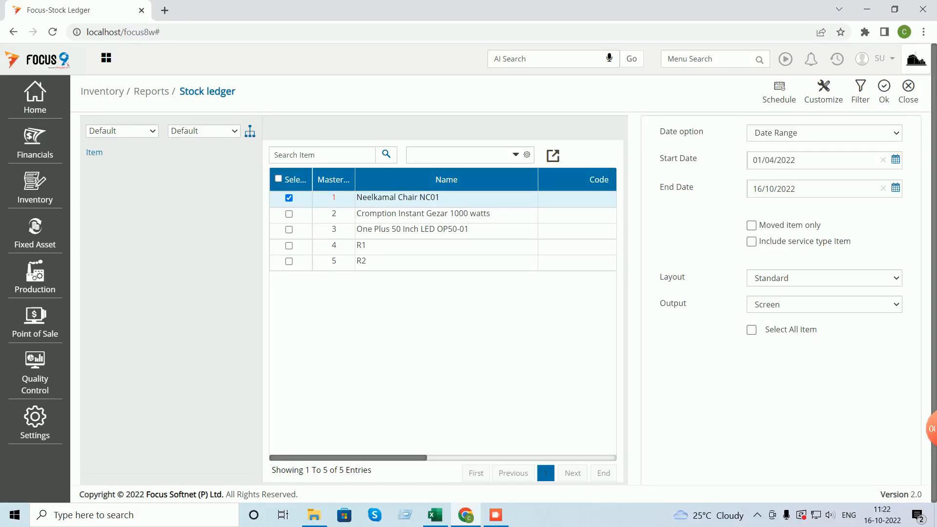
- Close the stock ledger options and start a new Excesses in Stocks voucher
click(909, 86)
click(35, 188)
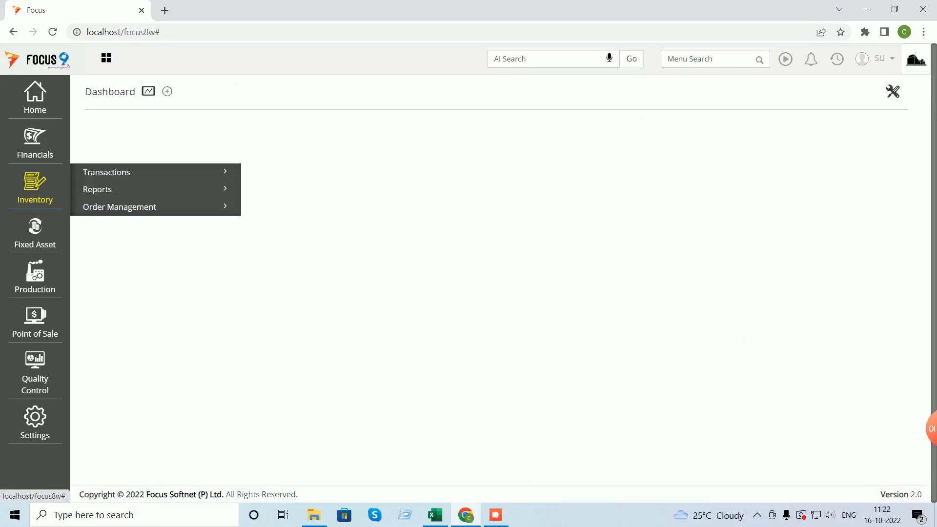
click(107, 173)
click(101, 228)
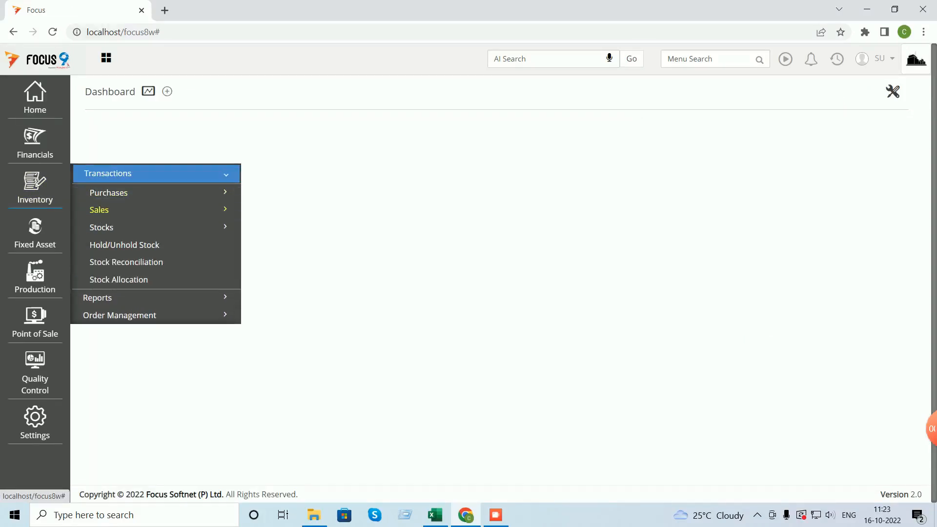
click(127, 262)
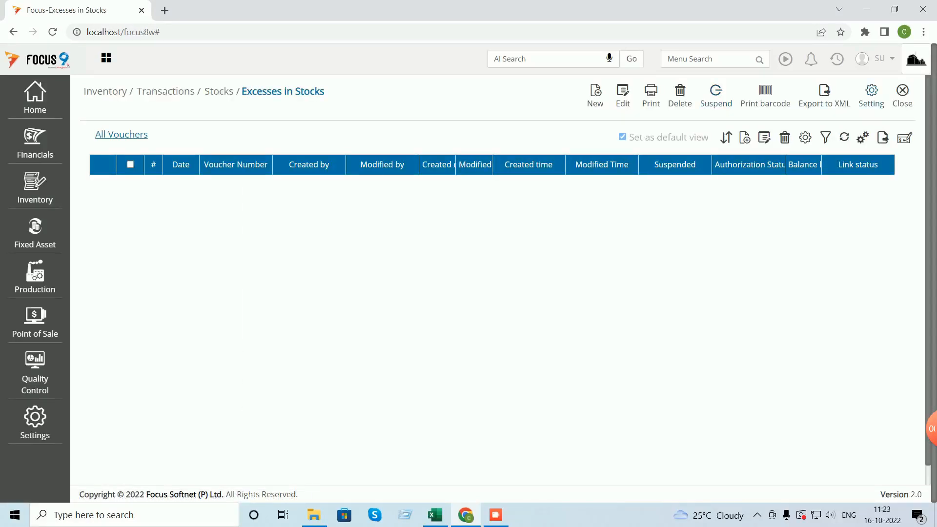
click(595, 95)
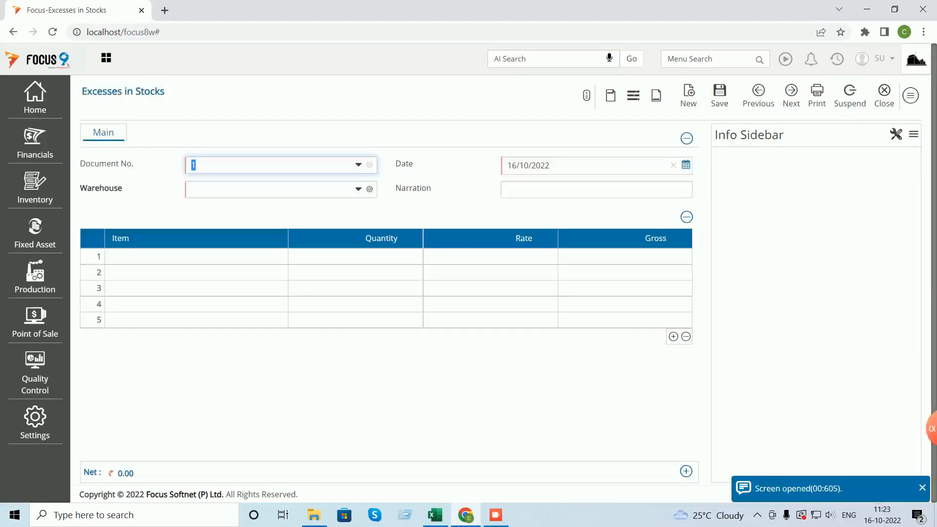
- Record 1 Neelkamal Chair NC01 at rate 350 in Main WH, save, and close to the Dashboard
click(244, 190)
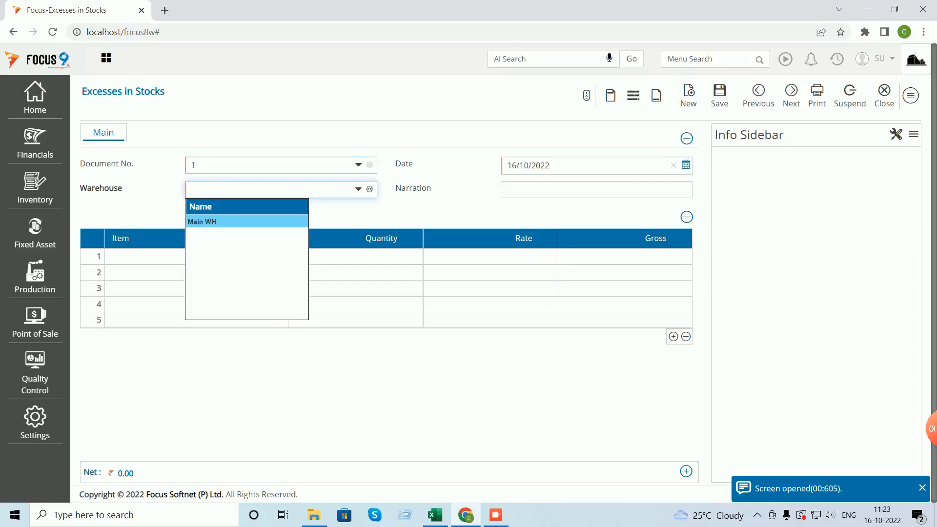
key(Return)
key(Return)
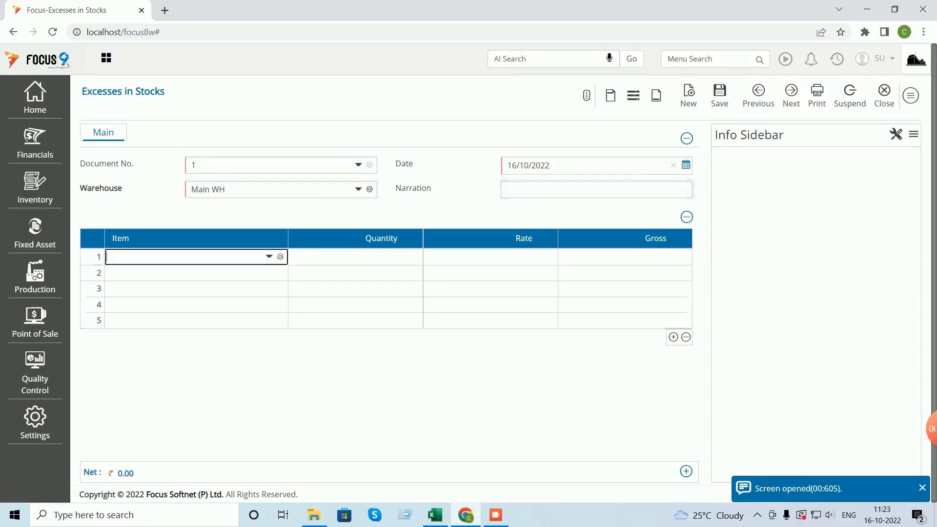
key(Down)
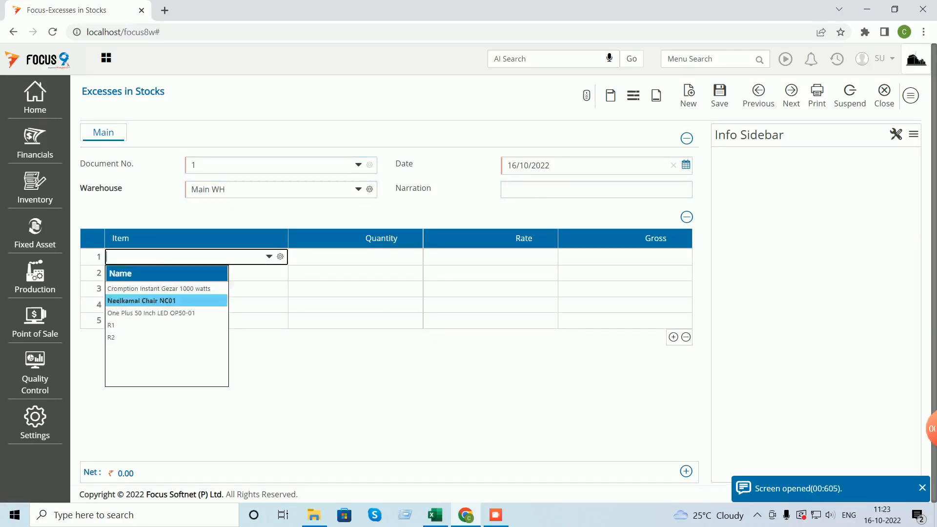
key(Return)
text(1)
key(Return)
text(3)
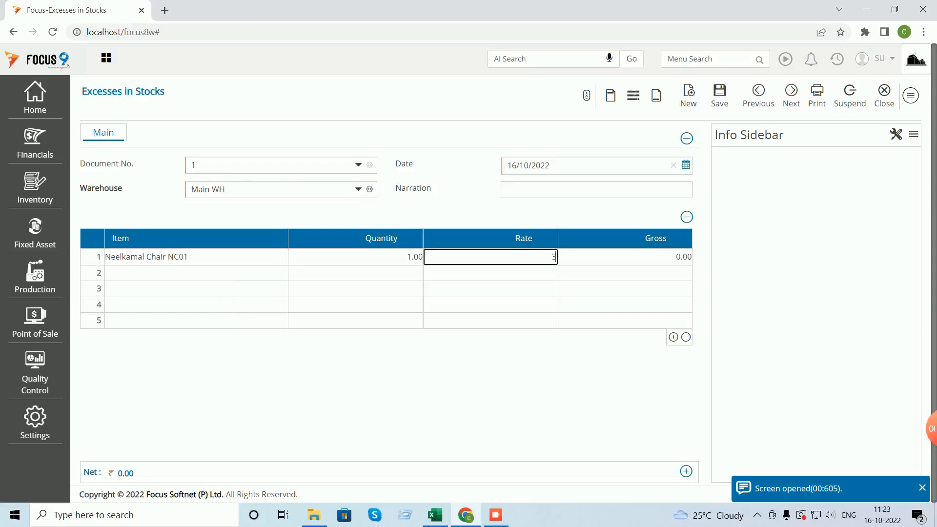
text(50)
key(Return)
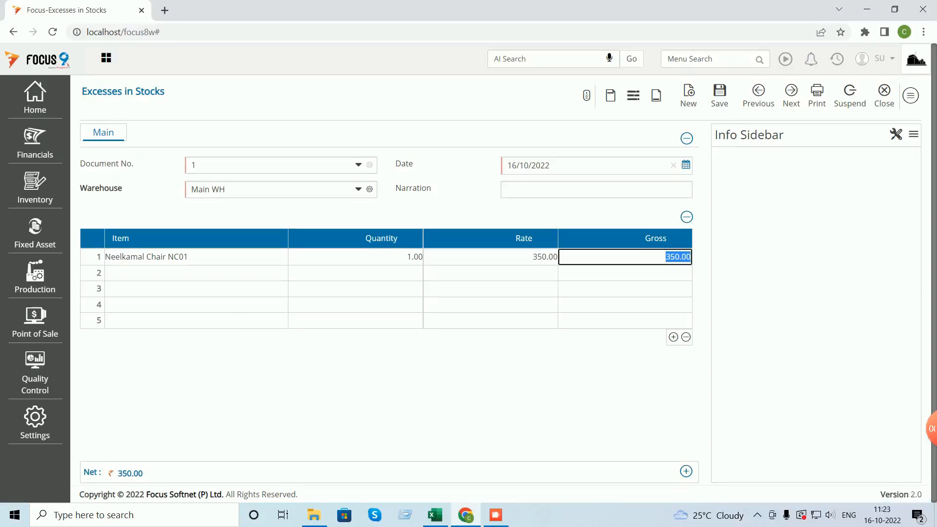
click(720, 95)
click(886, 95)
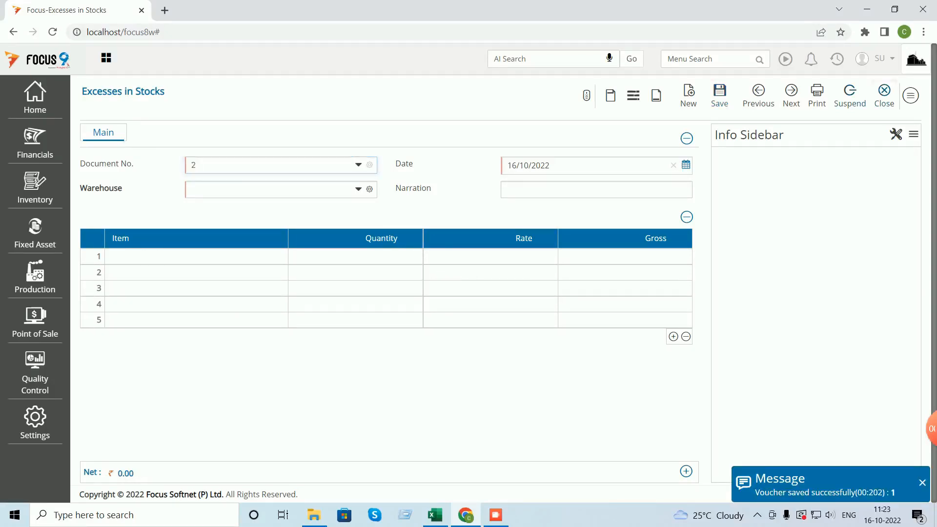
click(903, 95)
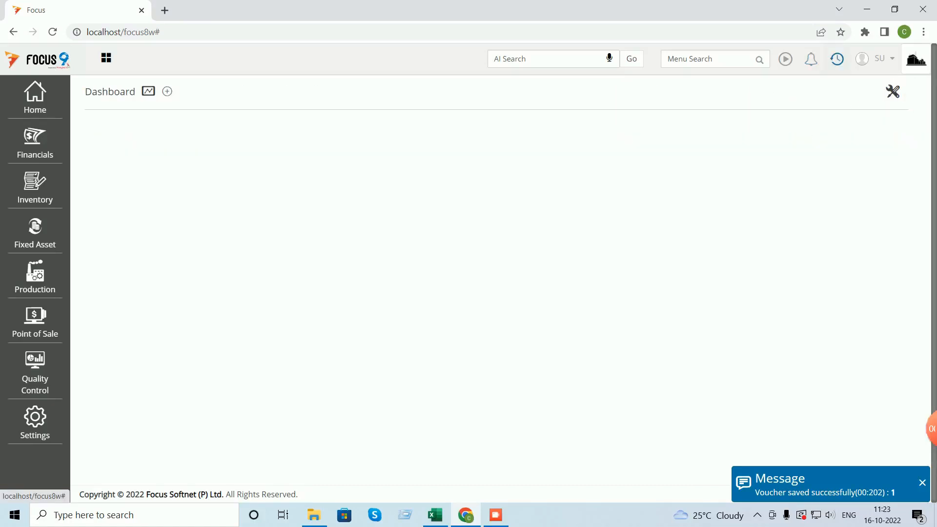
- Rerun the Neelkamal Chair NC01 stock ledger, now showing ExeStk:1 and a 271 balance
click(838, 58)
click(762, 93)
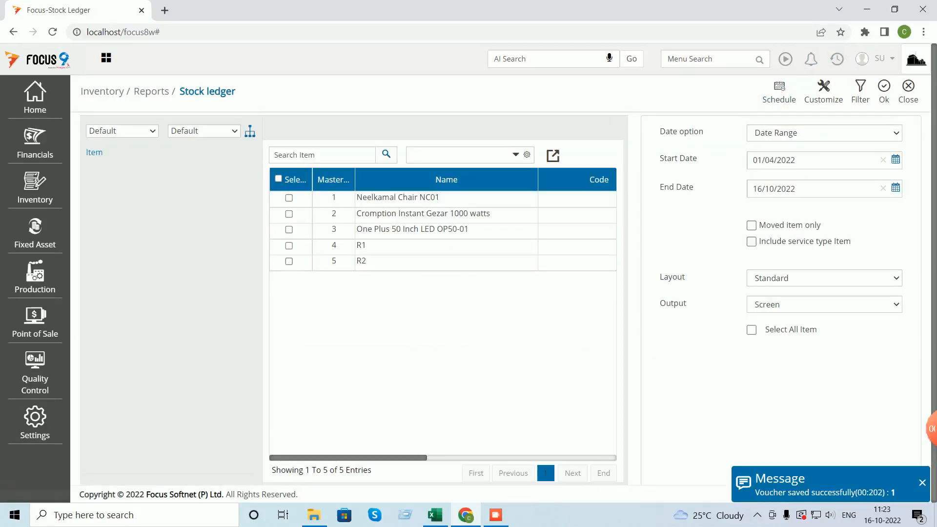
click(289, 198)
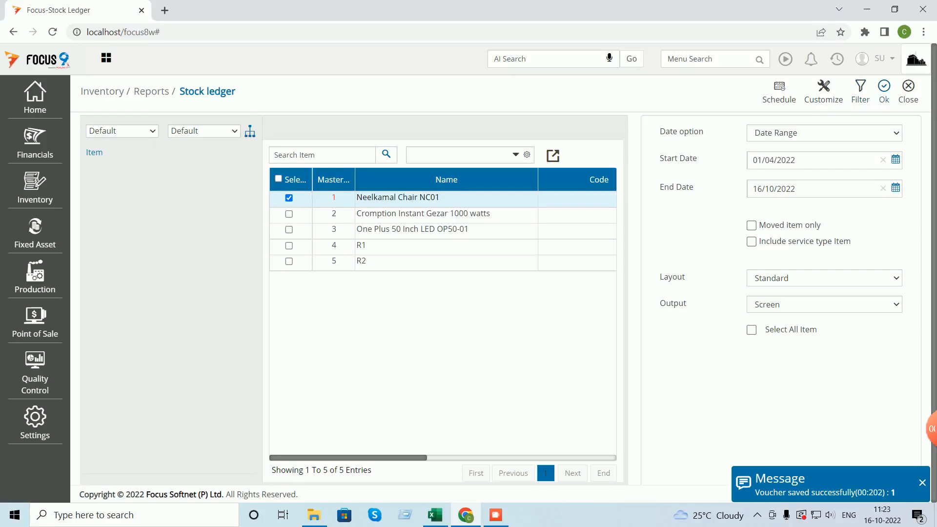
click(884, 89)
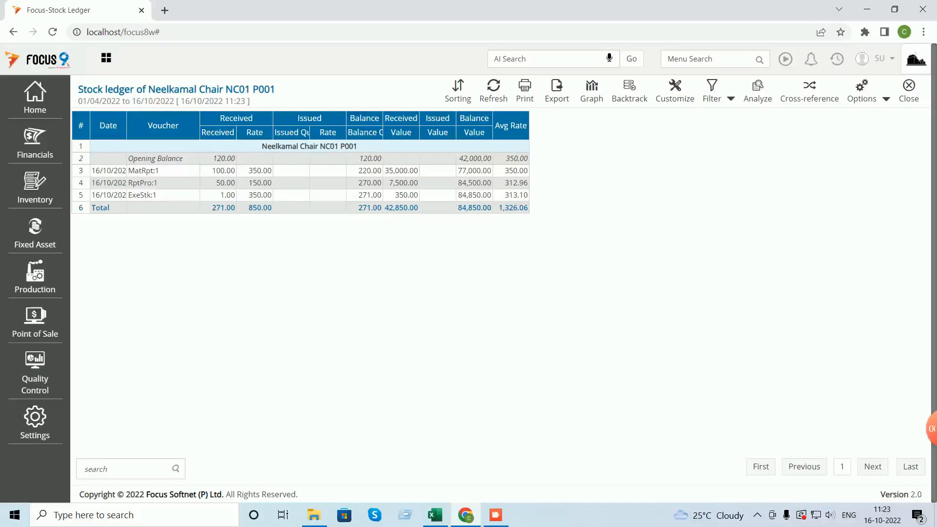
click(435, 515)
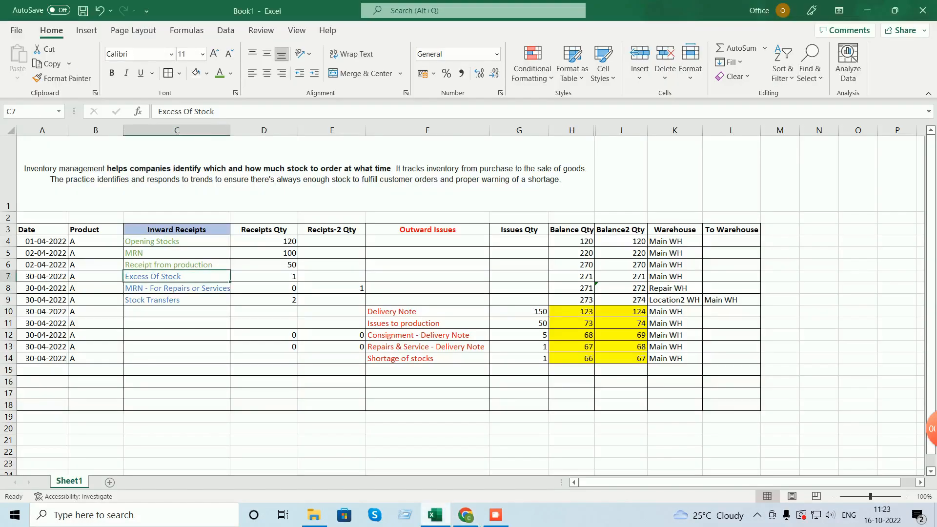
click(571, 289)
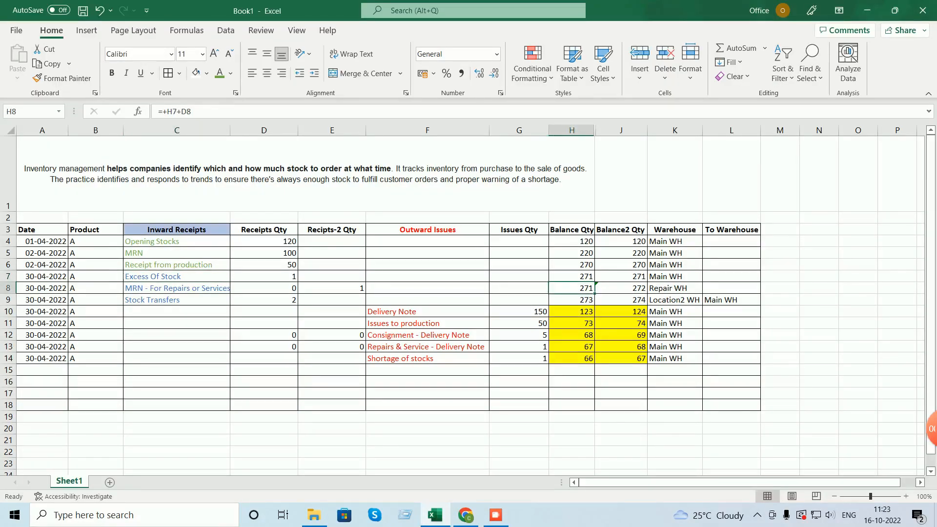
click(177, 289)
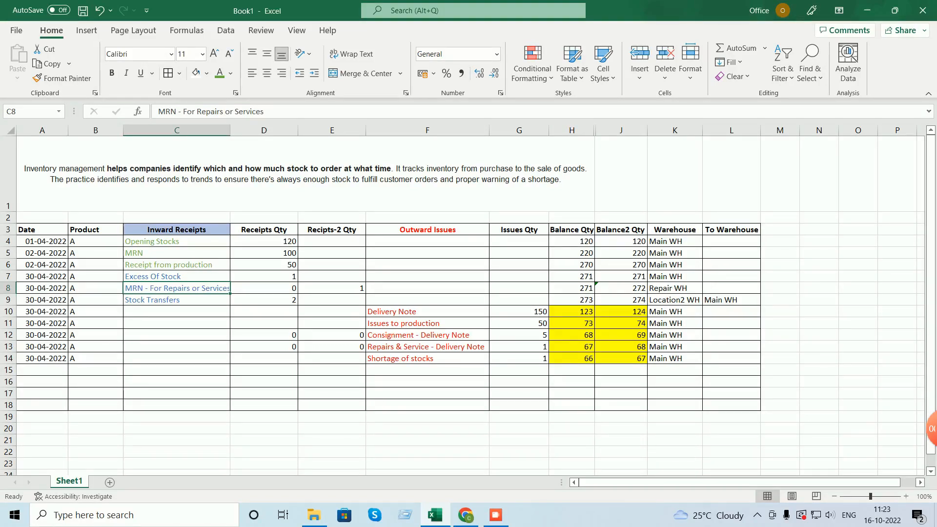
click(466, 516)
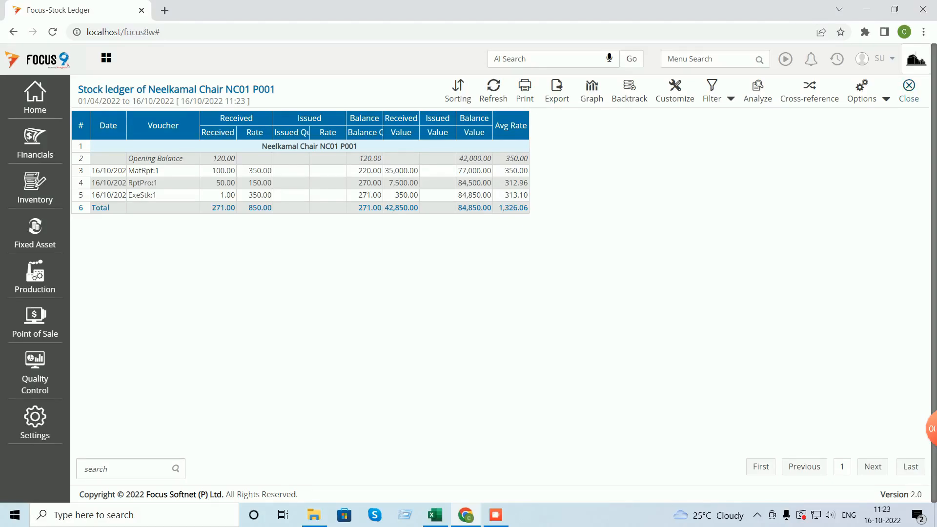
click(909, 91)
- Close the stock ledger and open Settings > Configure Transactions
click(909, 91)
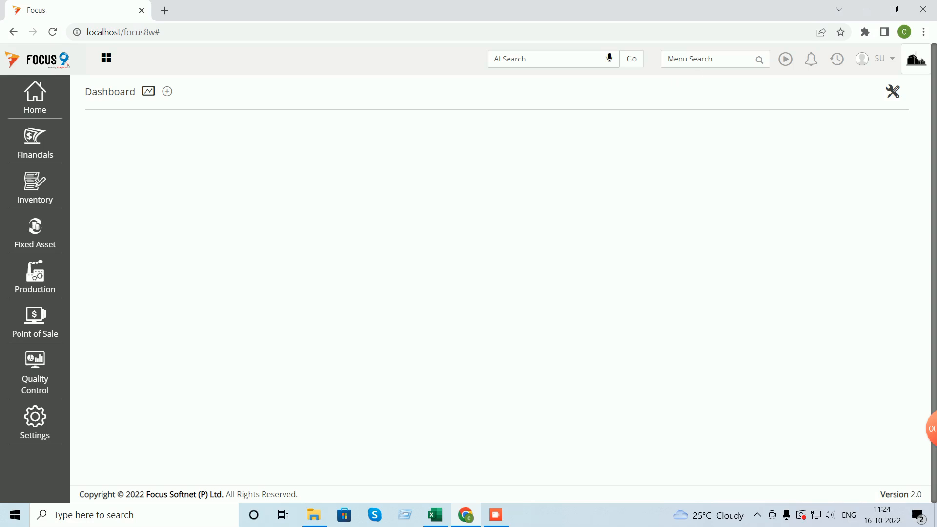
right_click(689, 58)
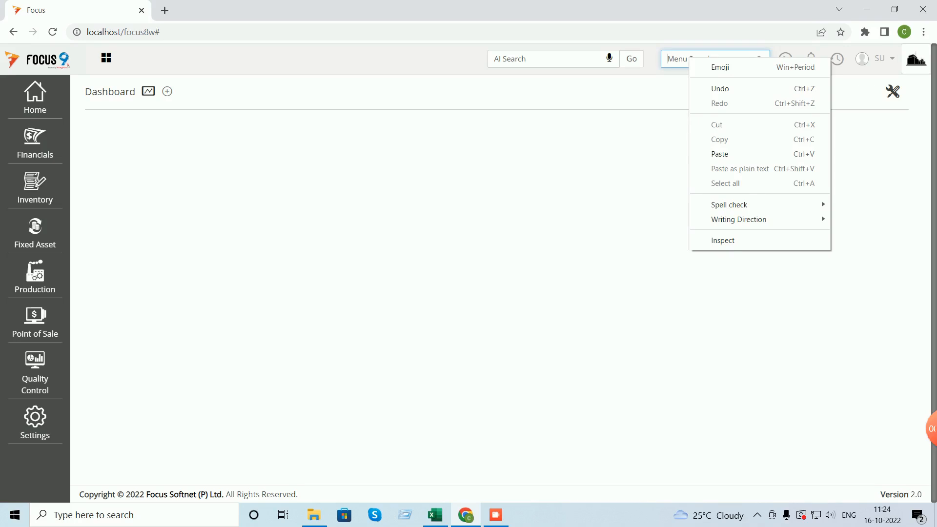
click(605, 166)
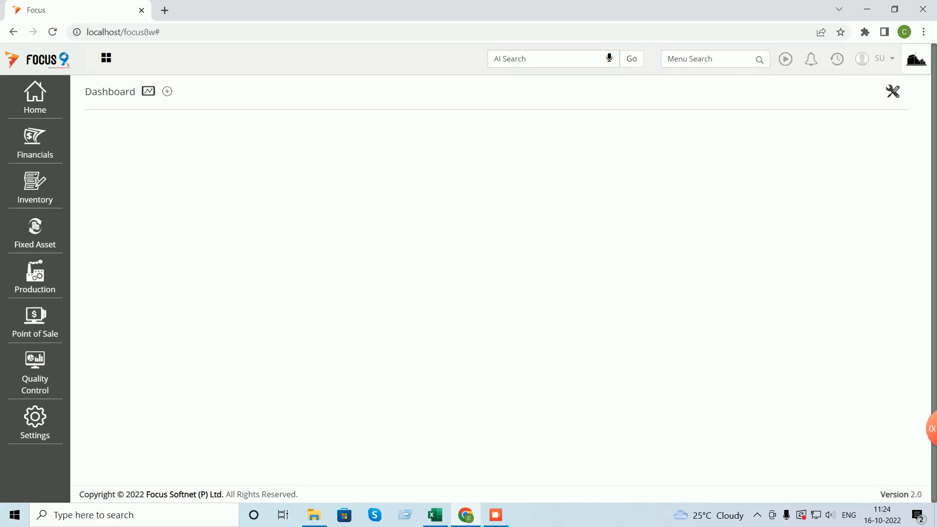
click(717, 60)
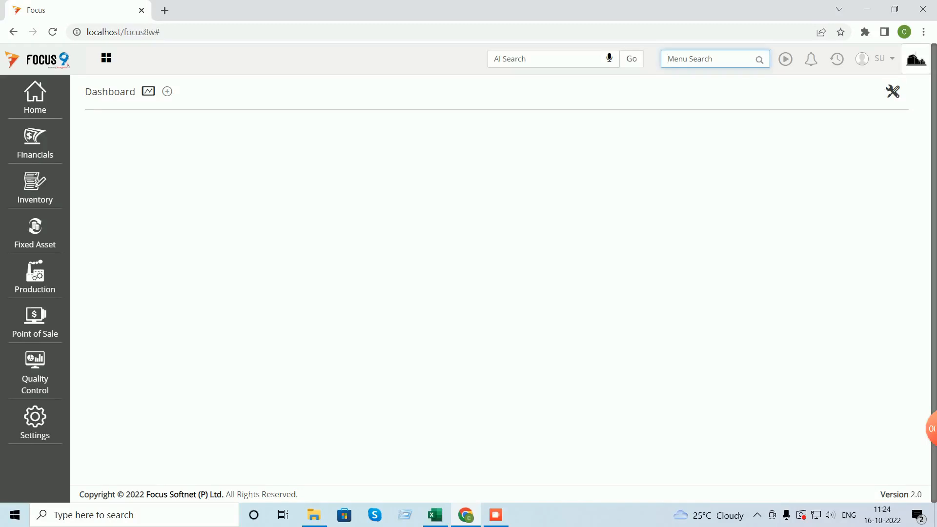
click(35, 423)
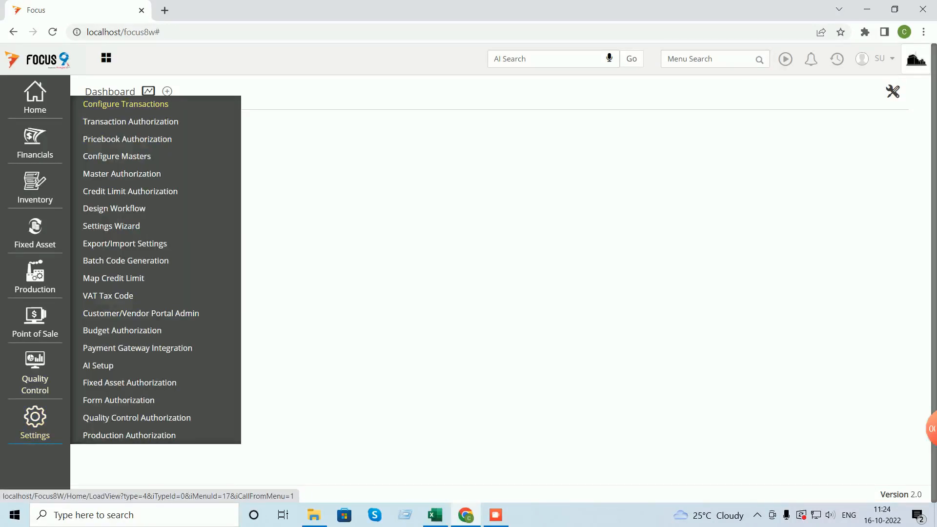
click(126, 104)
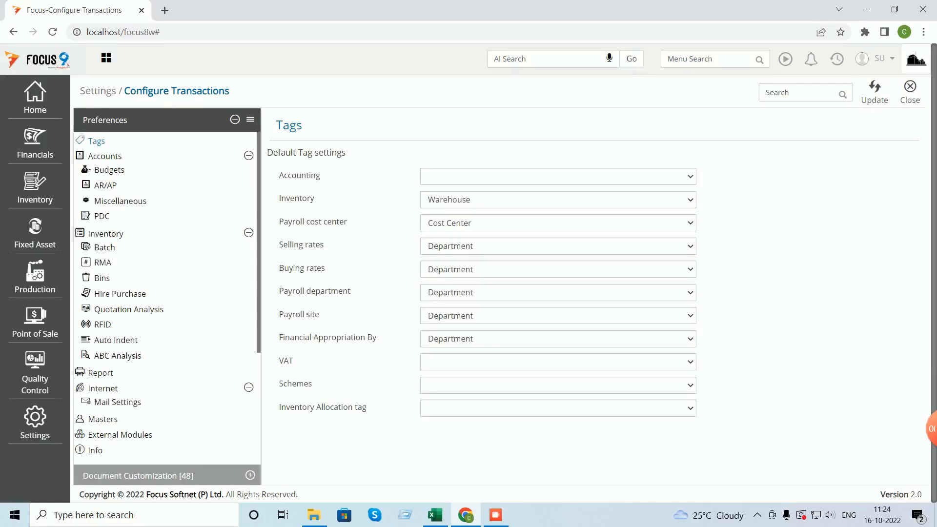
- Add a Material Receipt Notes document type titled 'MRN - Repairs & Servie'
scroll(167, 298, down, 1)
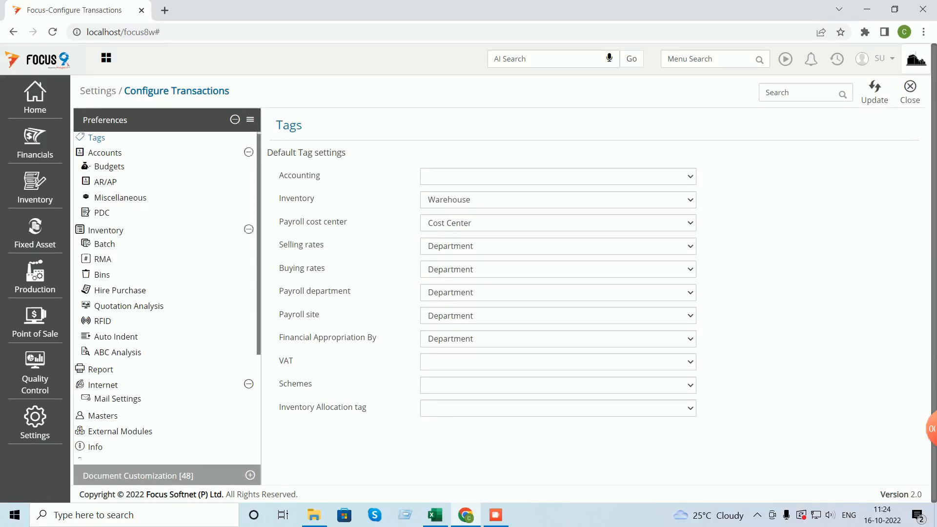
scroll(167, 298, down, 3)
click(167, 476)
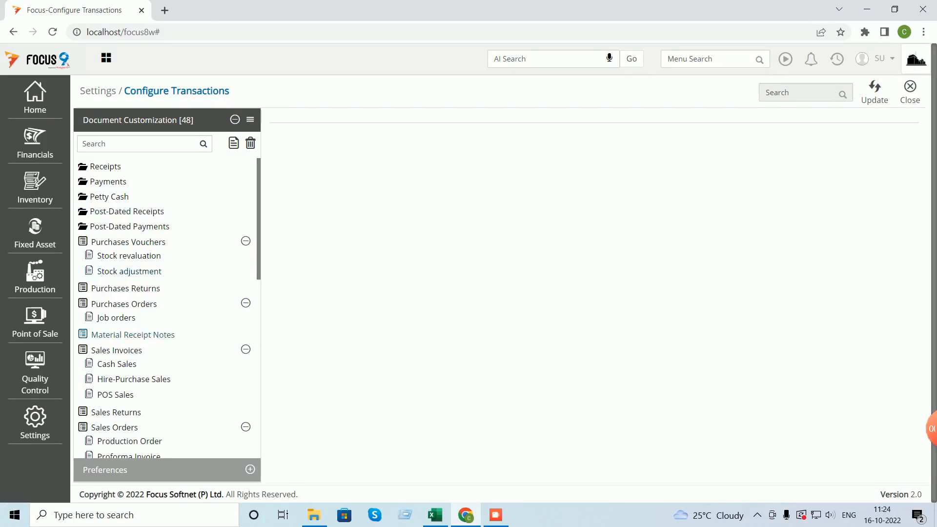
click(132, 335)
click(234, 143)
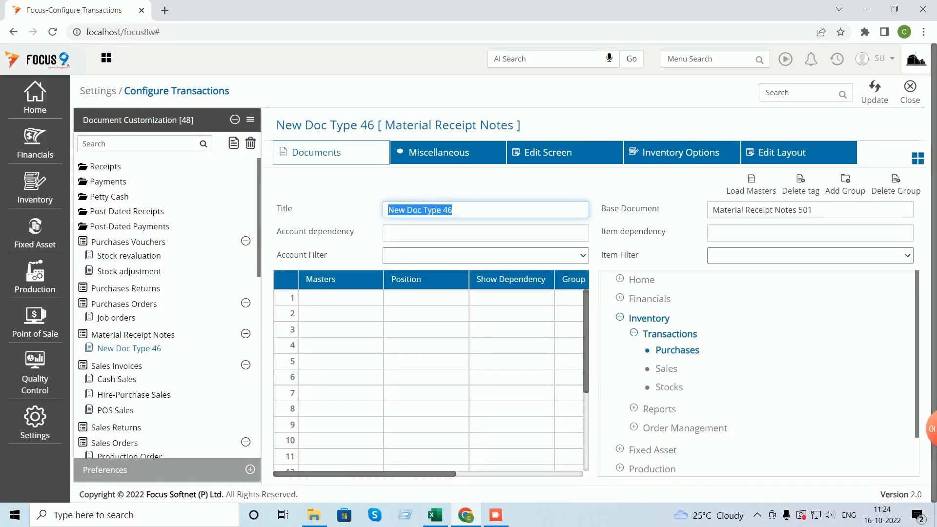
text(MRN)
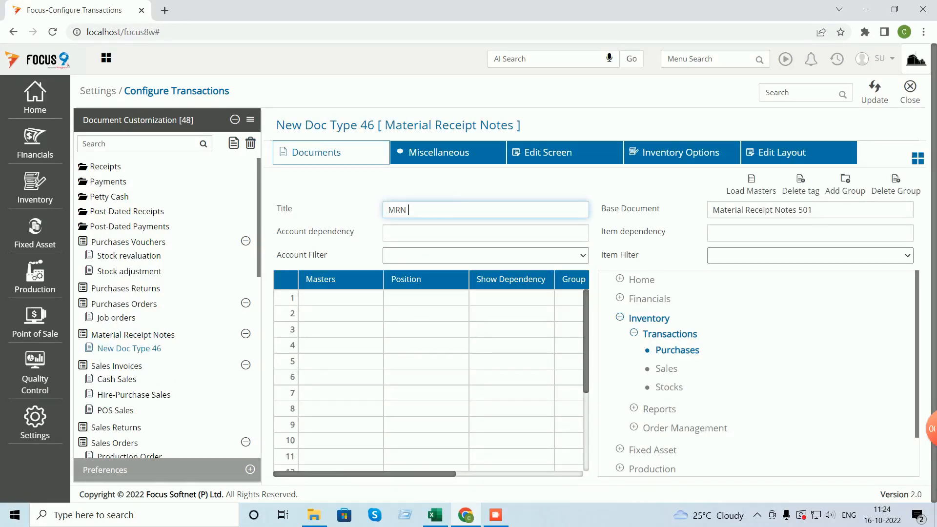
text( - )
text(Rep)
text(ort)
key(BackSpace)
key(BackSpace)
key(BackSpace)
text(airs & Servie)
- Give it a Warehouse header tag, unrestrict both account types, and save the document type
click(341, 298)
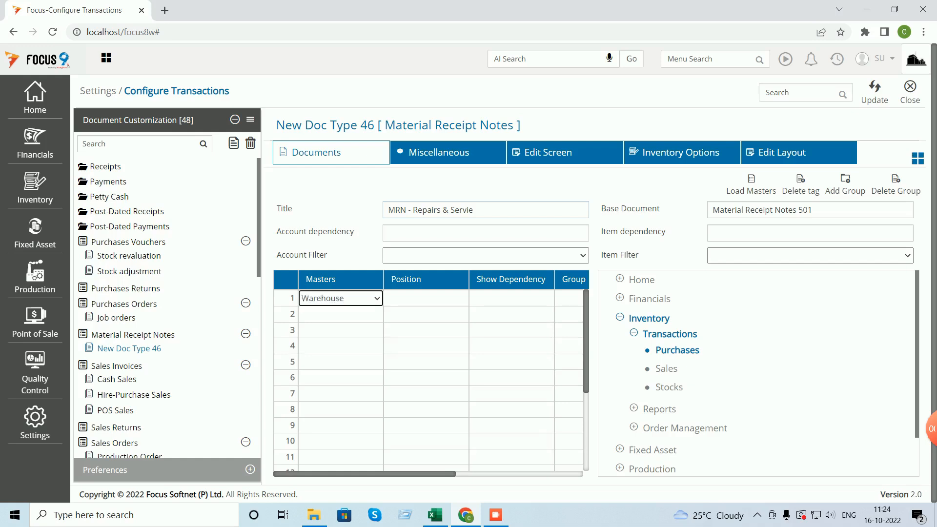
key(Tab)
key(h)
key(Tab)
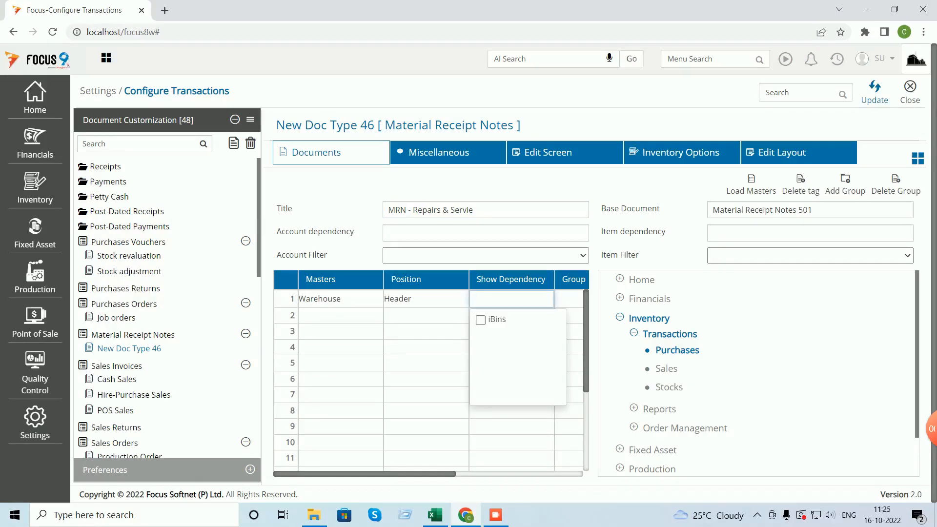
click(534, 151)
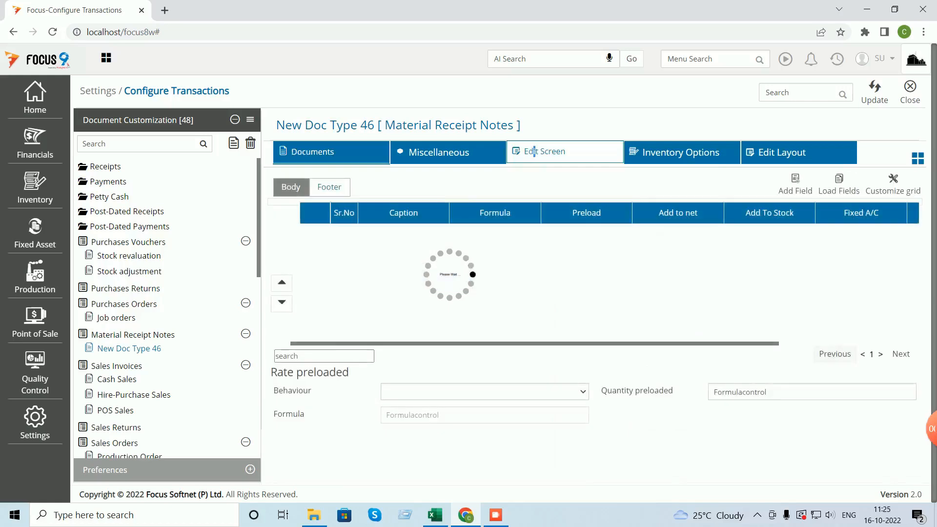
click(429, 152)
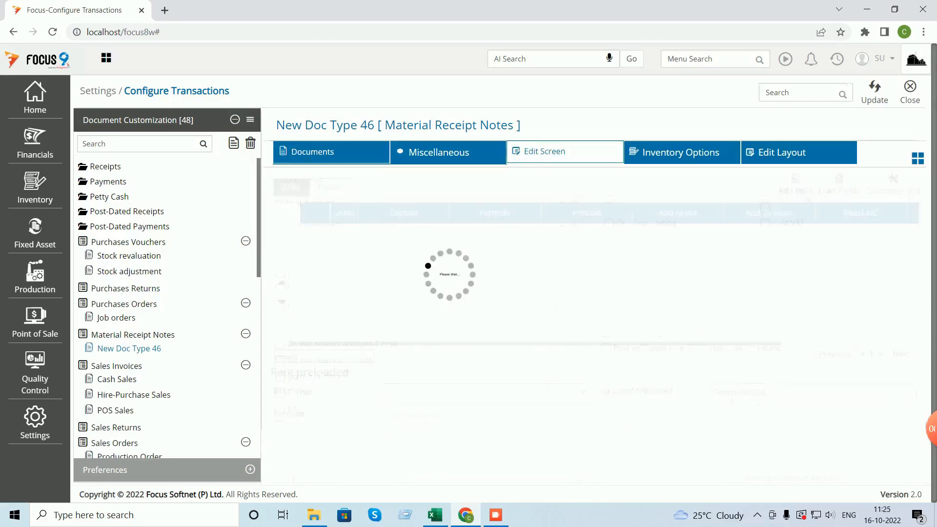
click(280, 344)
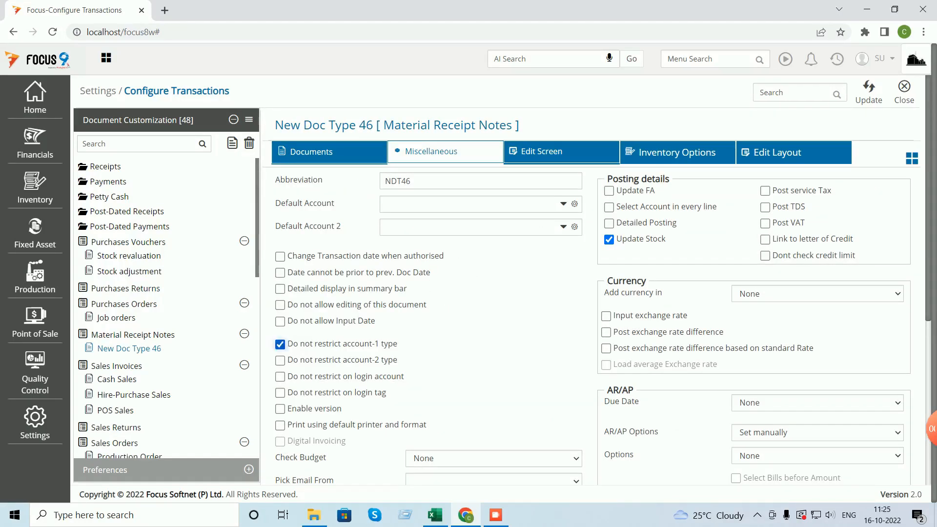
click(280, 361)
click(869, 91)
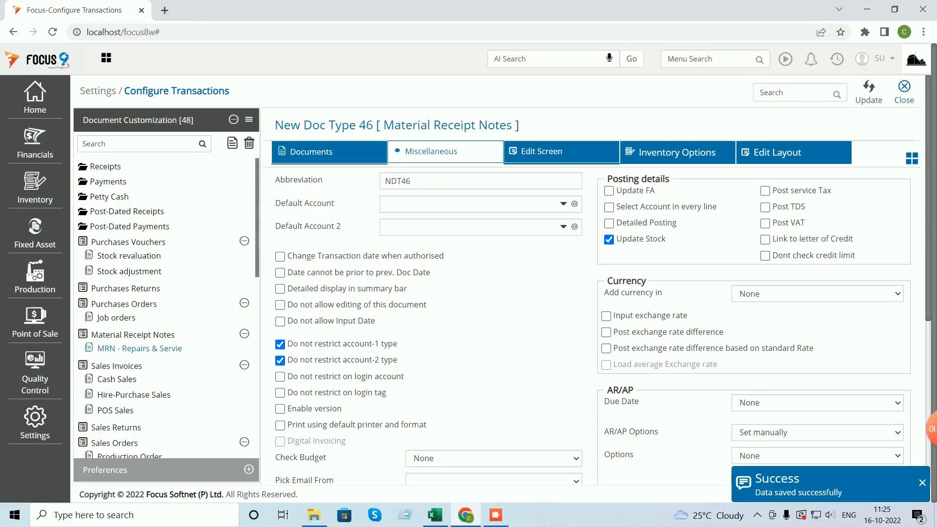
click(905, 91)
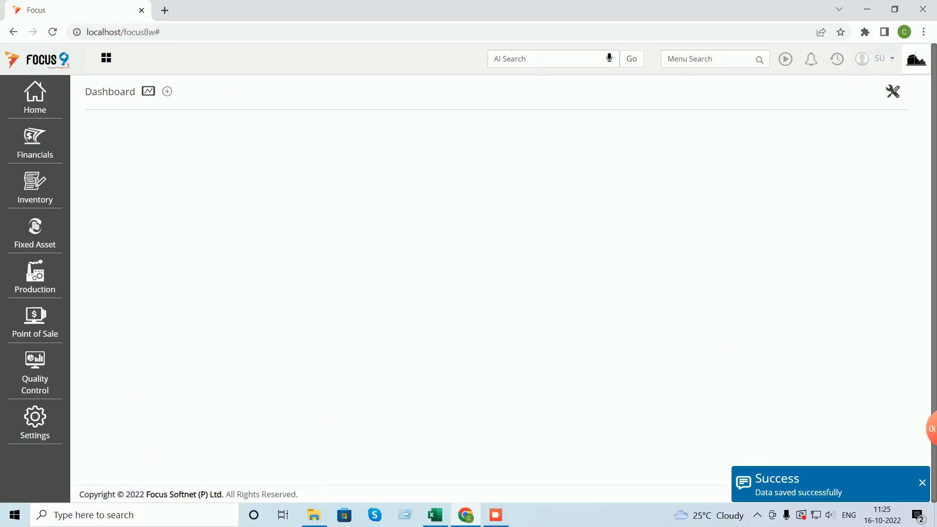
- Fix the MRN document title to 'MRN - Repairs & Service' and save it
click(708, 59)
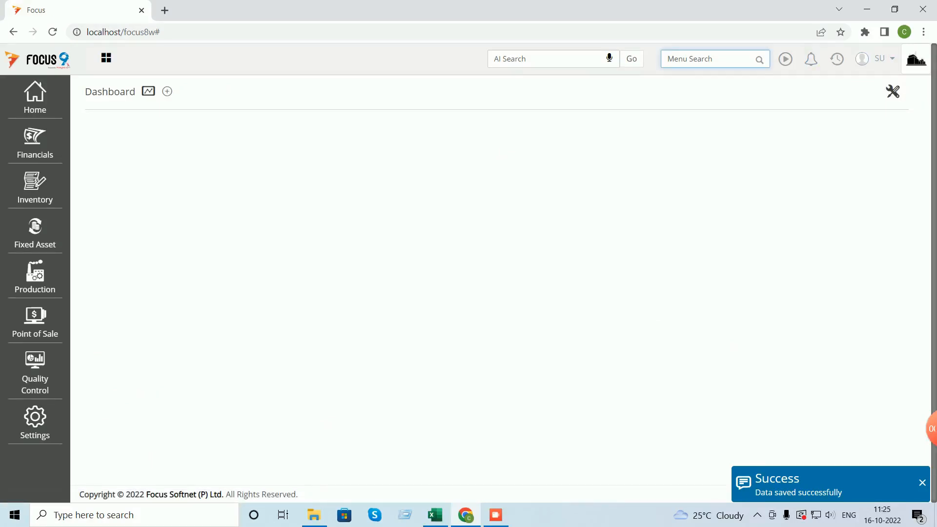
text(mrn)
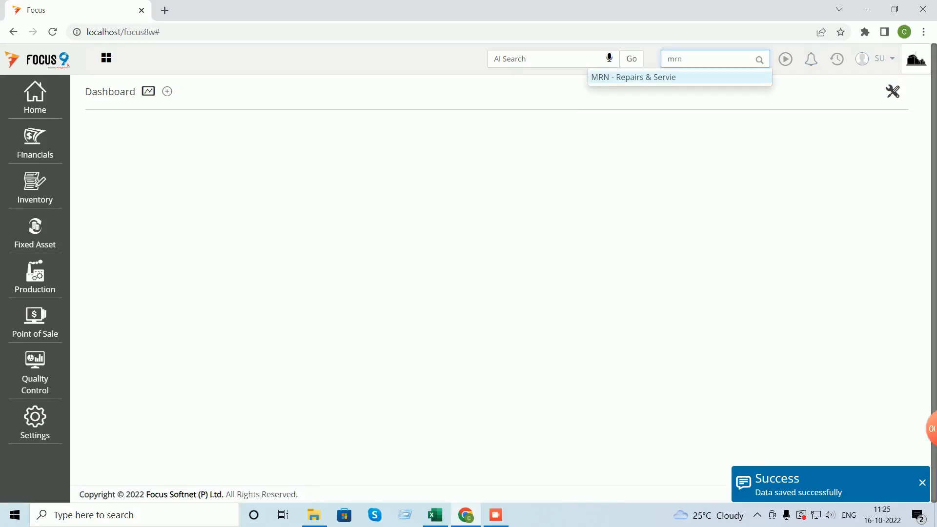
key(Return)
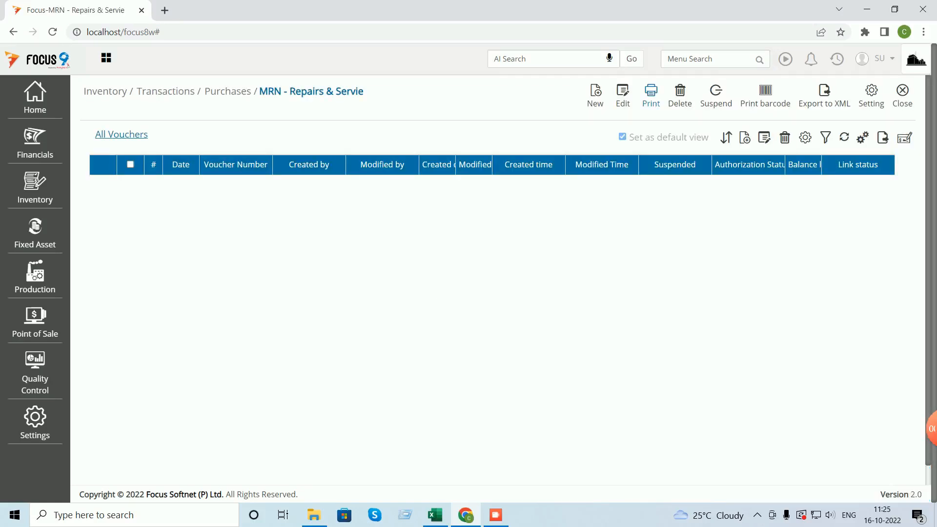
click(871, 95)
click(309, 176)
text(ce)
click(875, 92)
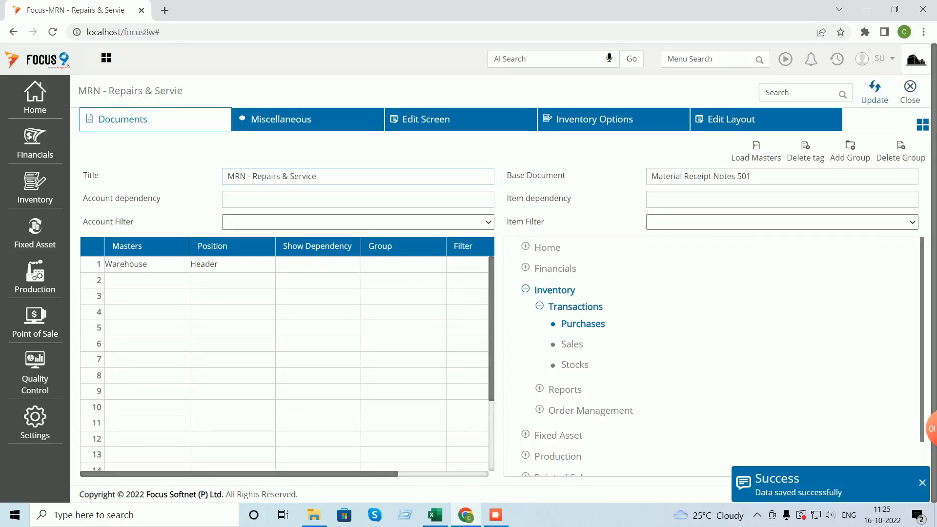
click(911, 92)
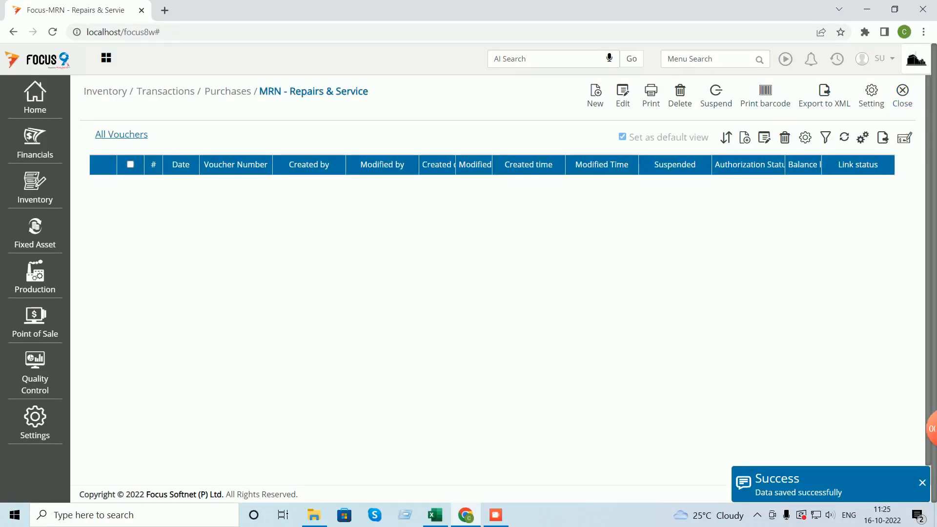
- Start a new MRN voucher with Customer A as vendor and open a new warehouse form
click(595, 96)
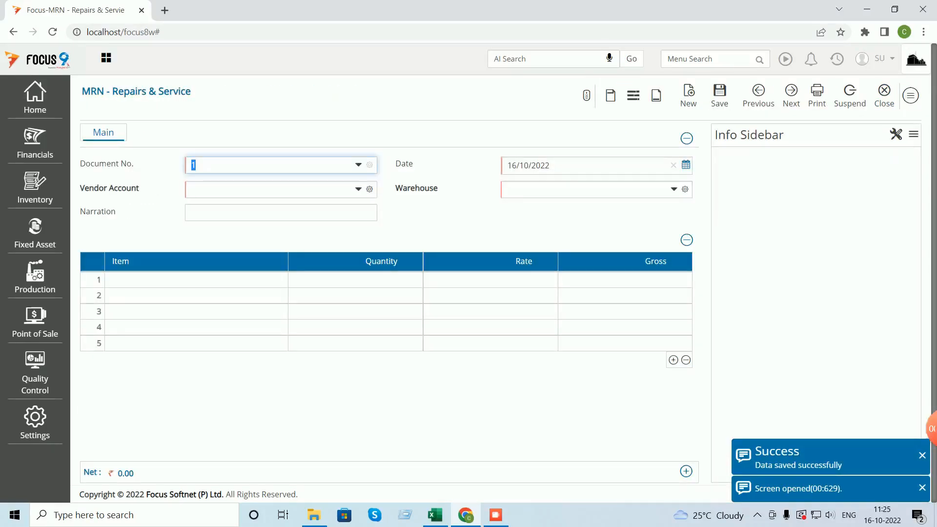
click(271, 189)
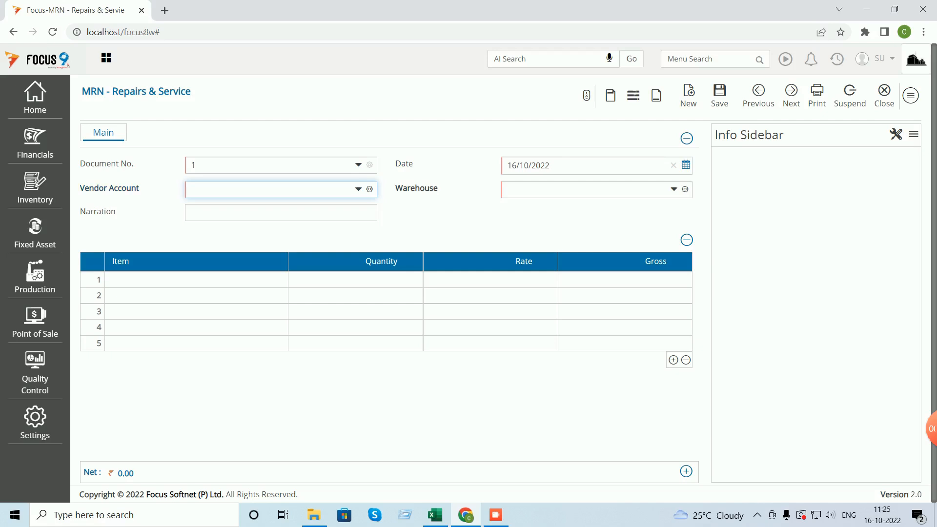
text(c)
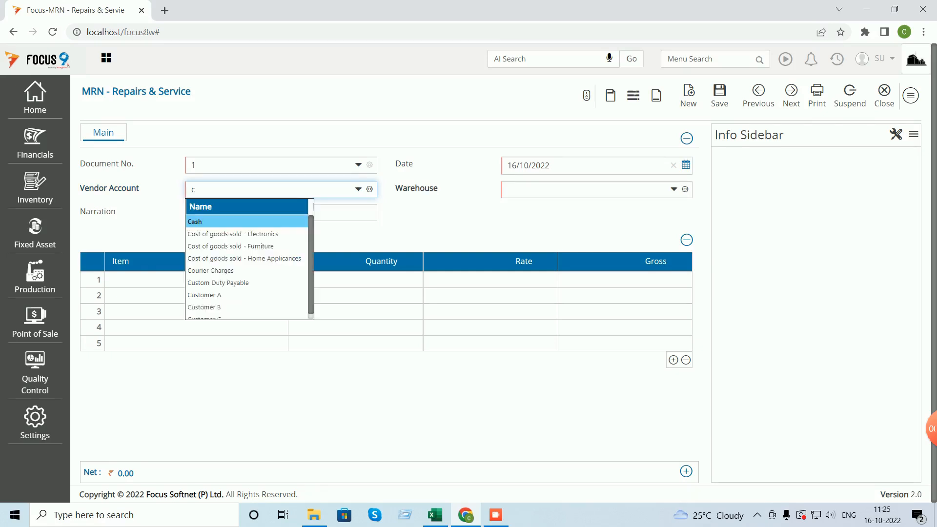
text(us)
key(Down)
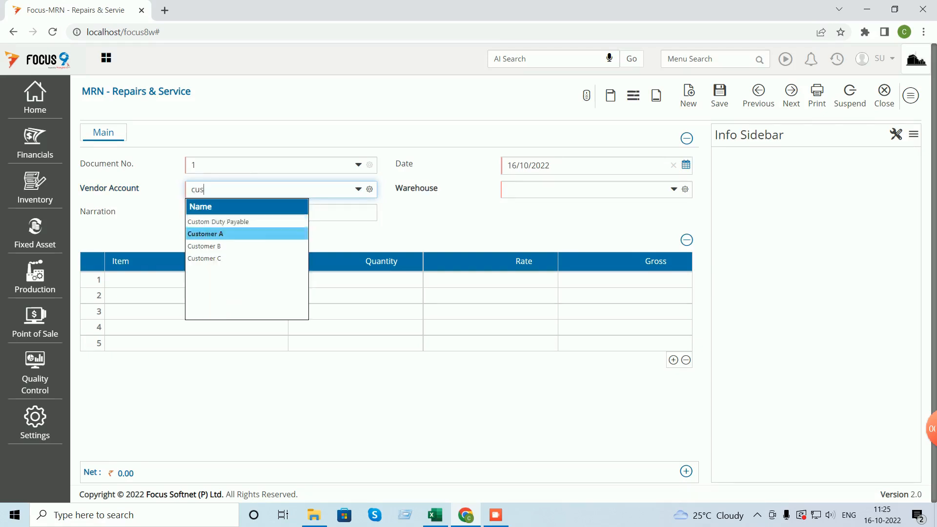
key(Tab)
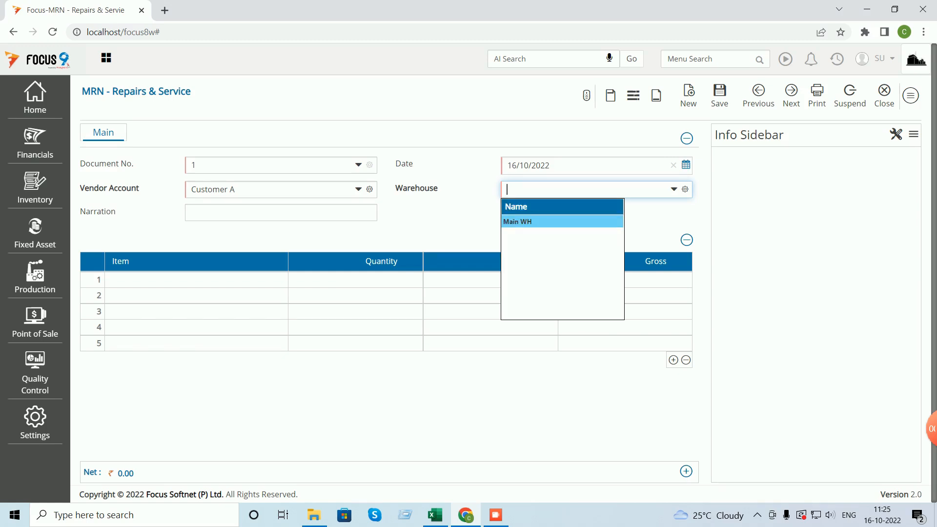
key(F2)
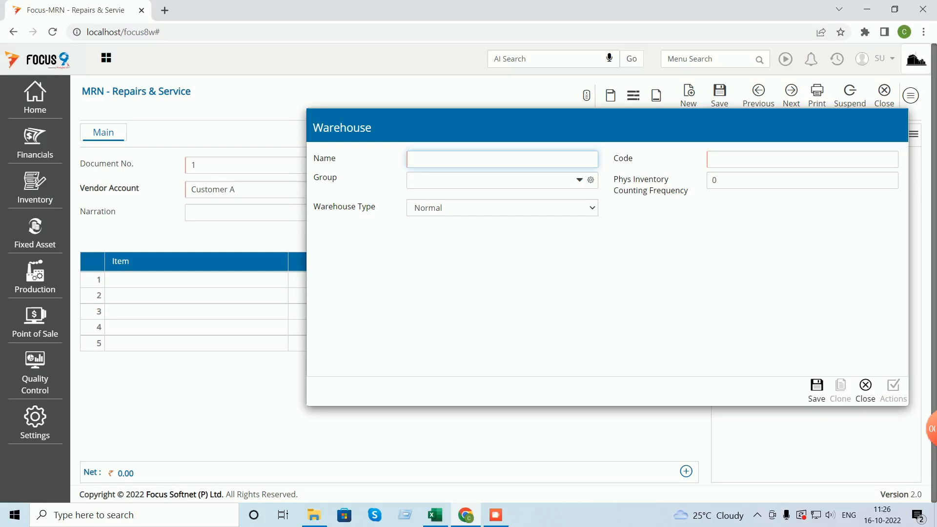
- Create the warehouse 'Repairs & Service WH' with code WH02 and save it
text(Repairs & Service WH)
key(Tab)
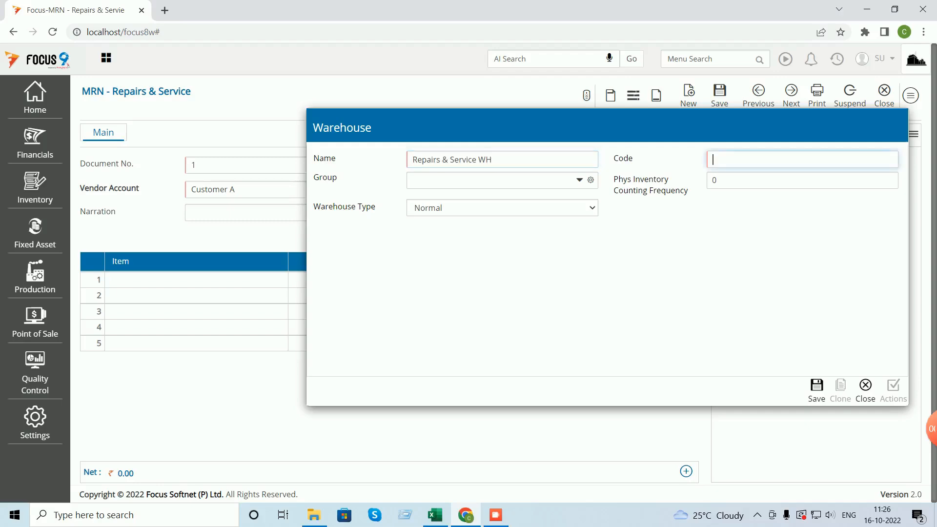
text(Wh02)
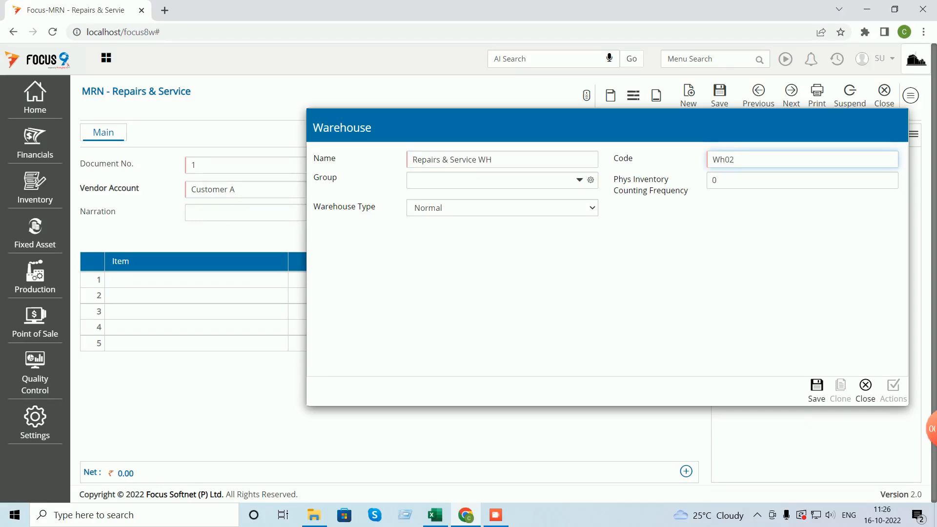
key(Left)
key(Left)
key(BackSpace)
text(h)
key(BackSpace)
text(H)
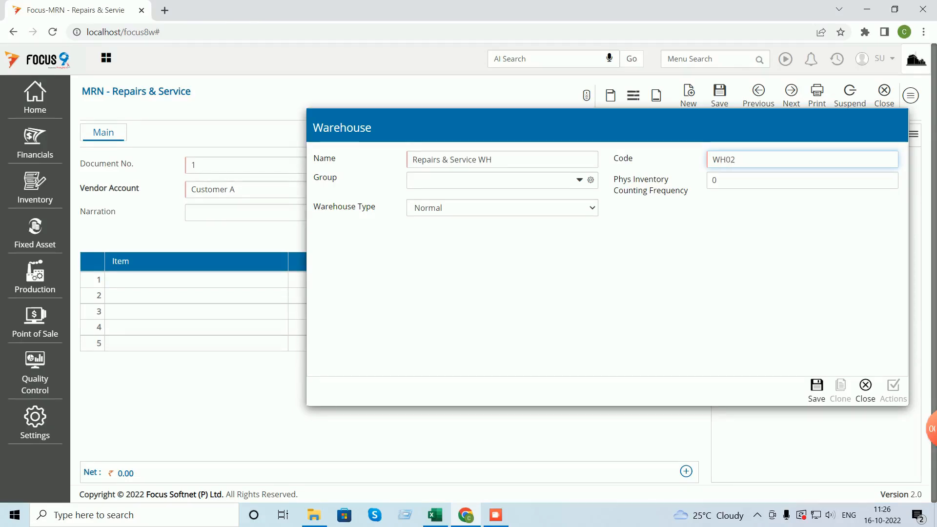
click(816, 390)
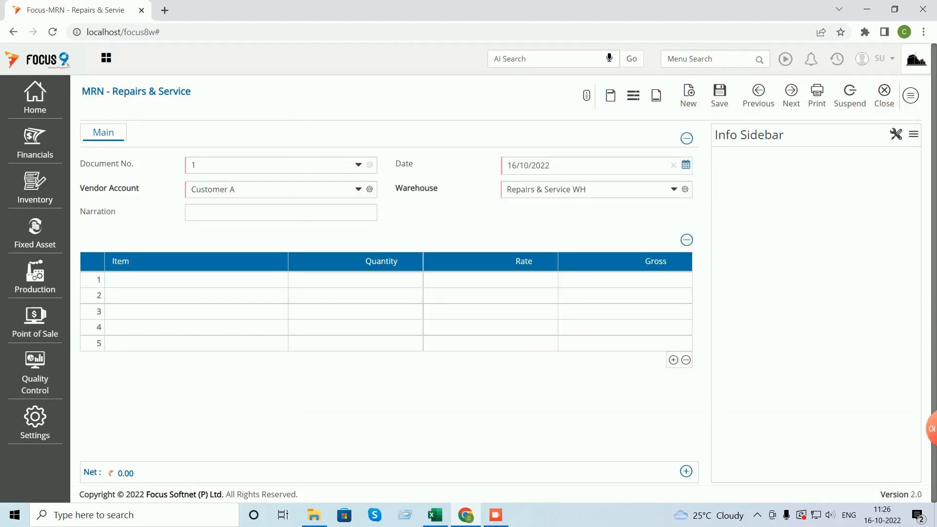
- Enter 1 Neelkamal Chair NC01 on row 1, save the MRN voucher, and close it
click(197, 279)
text(Neelkamal Chair NC01)
key(Tab)
text(1)
key(Tab)
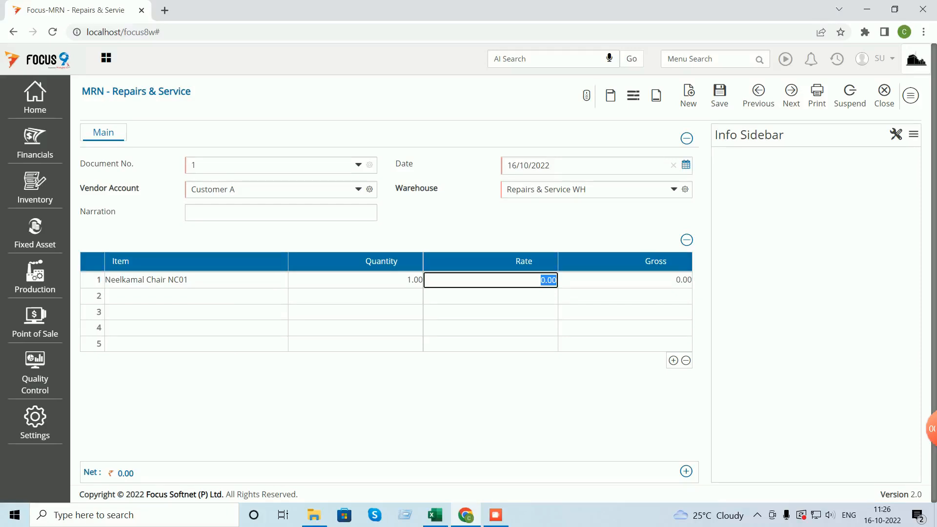
key(ctrl+s)
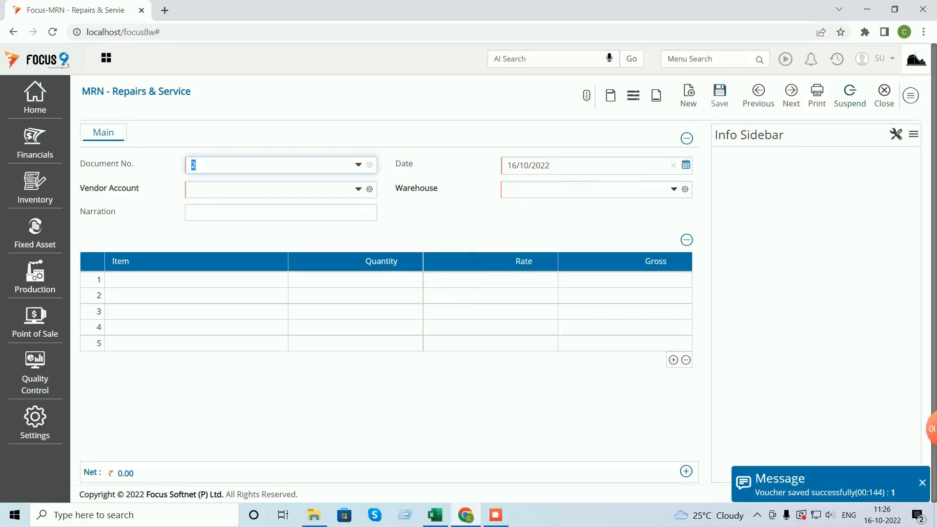
key(Escape)
key(Escape)
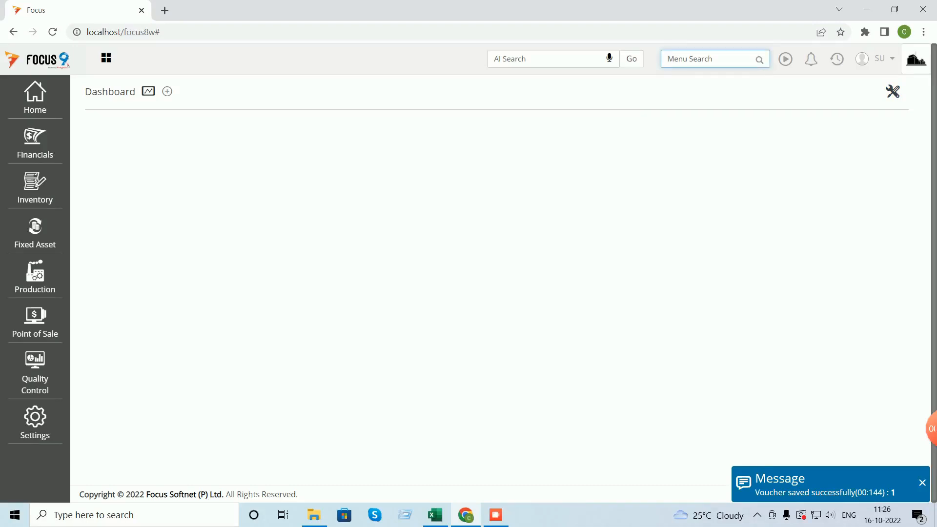
- Run the Neelkamal Chair NC01 stock ledger, showing NDT46:1 and a 272 balance, then return to Excel
text(stpc)
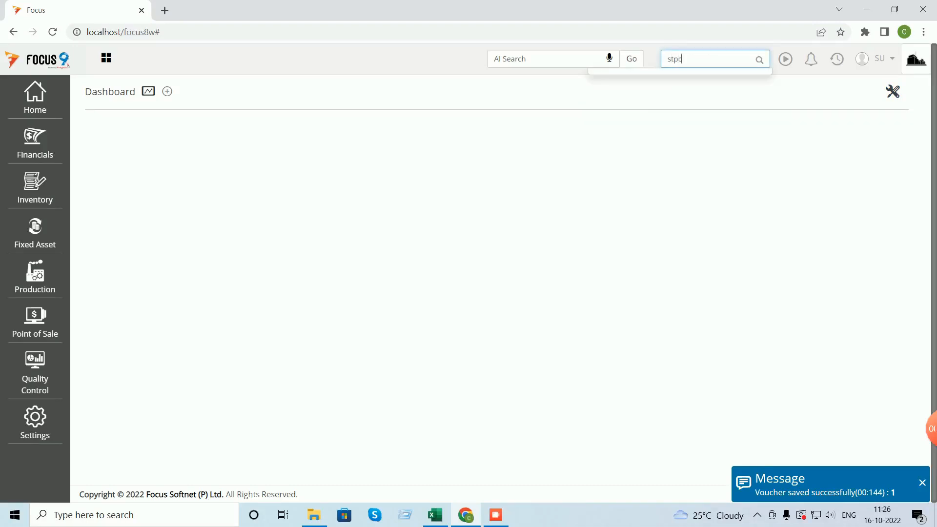
key(BackSpace)
key(BackSpace)
text(ock)
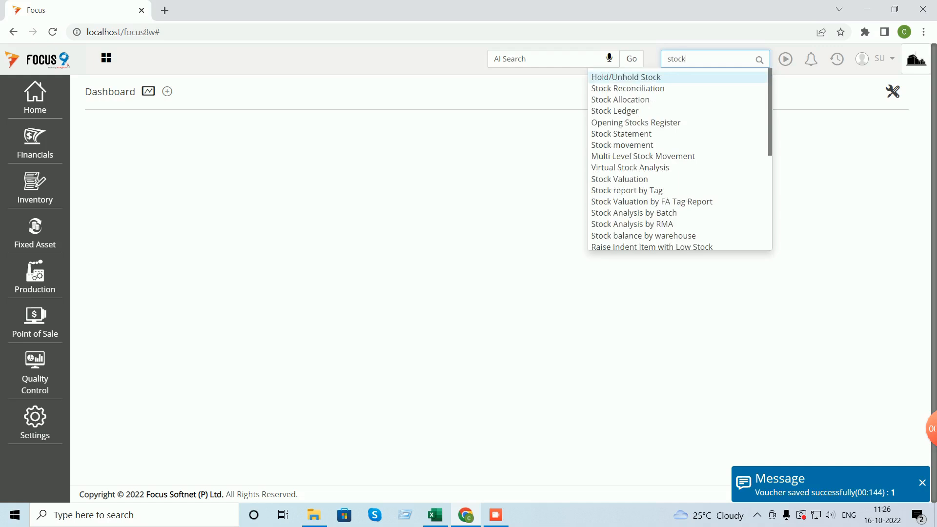
click(615, 112)
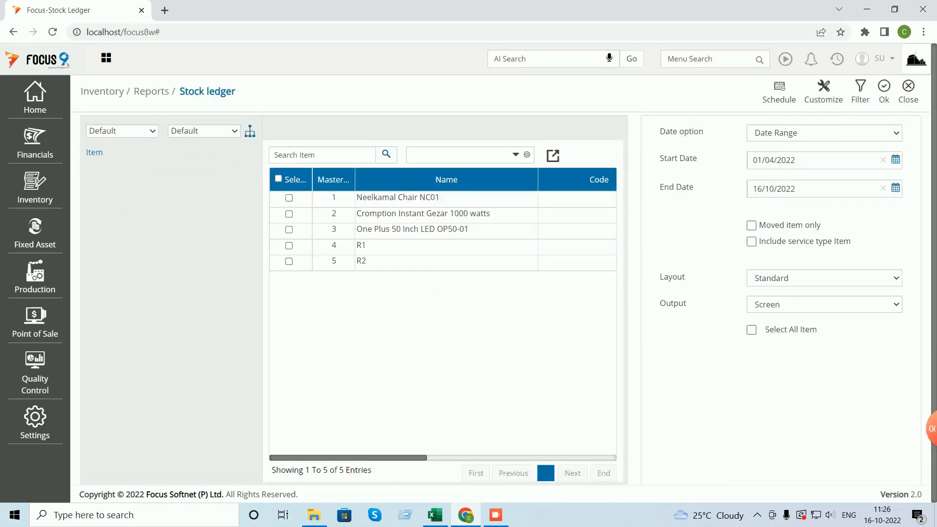
click(289, 198)
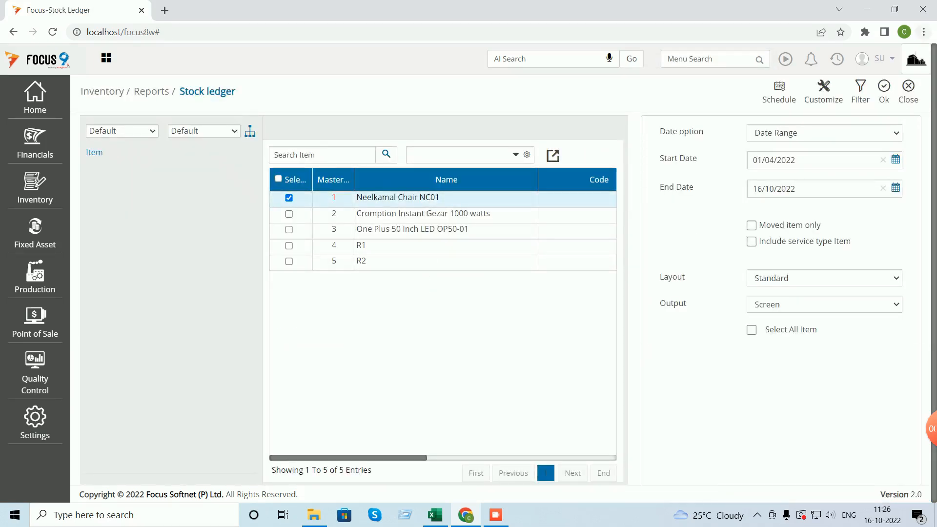
click(885, 92)
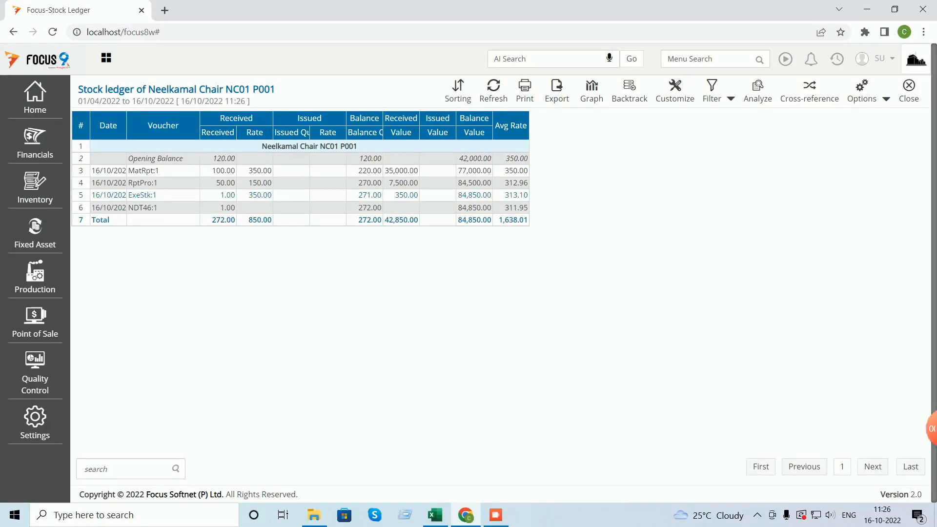
click(435, 515)
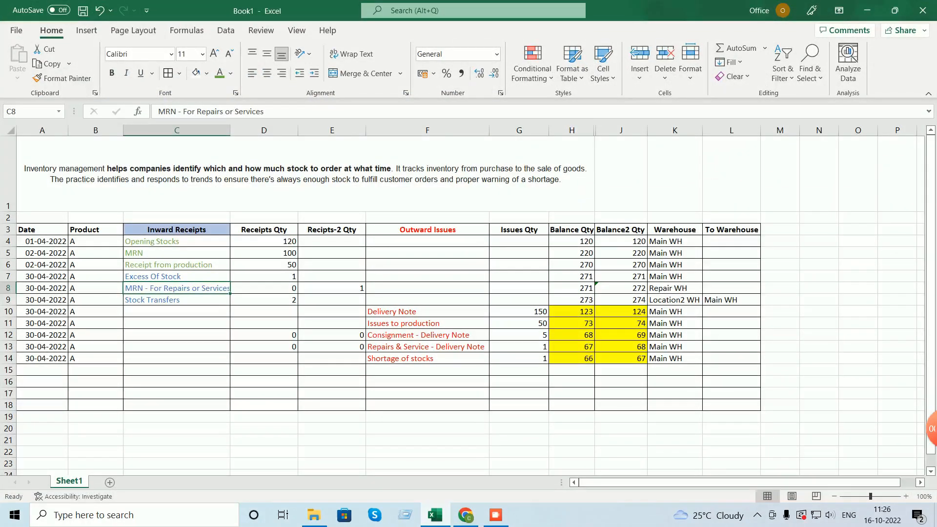
- Colour the 272 Balance2 value in cell J8 red, then return to the Focus stock ledger
click(621, 289)
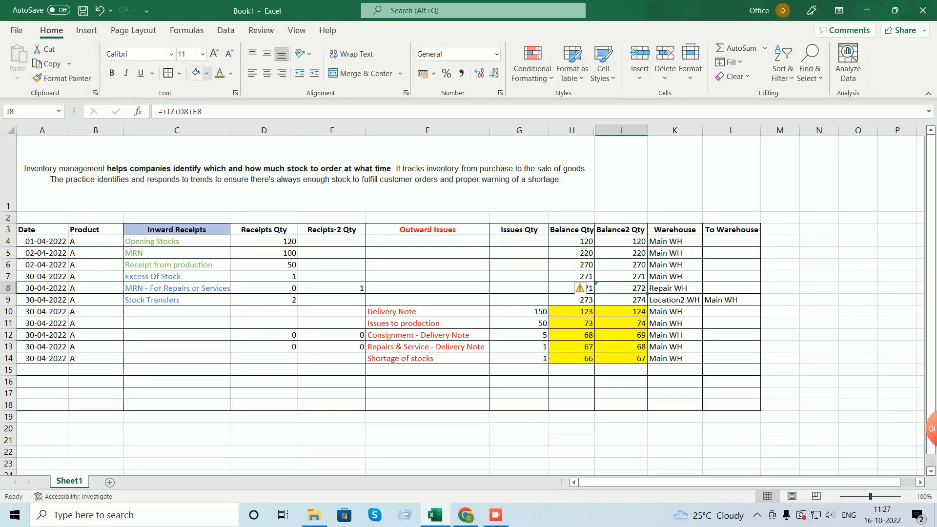
click(220, 73)
click(231, 73)
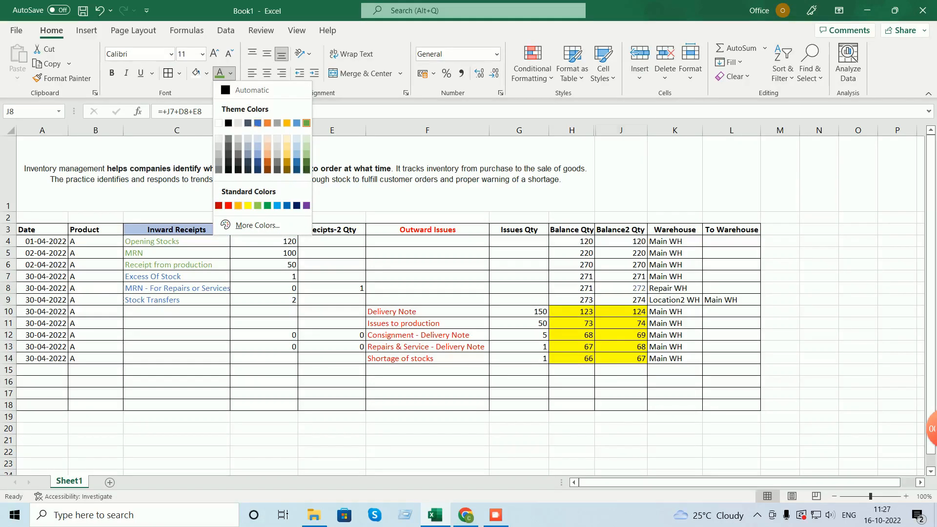
click(228, 206)
click(819, 218)
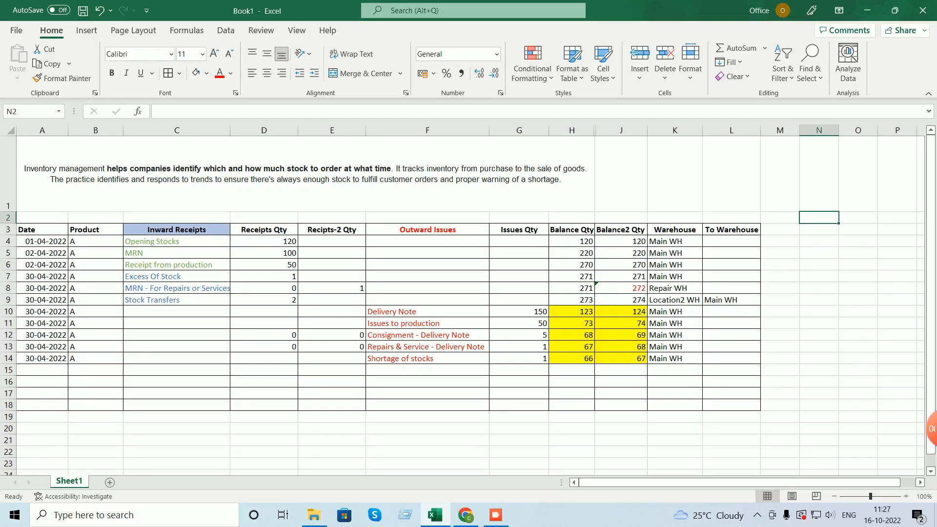
mouse_move(466, 515)
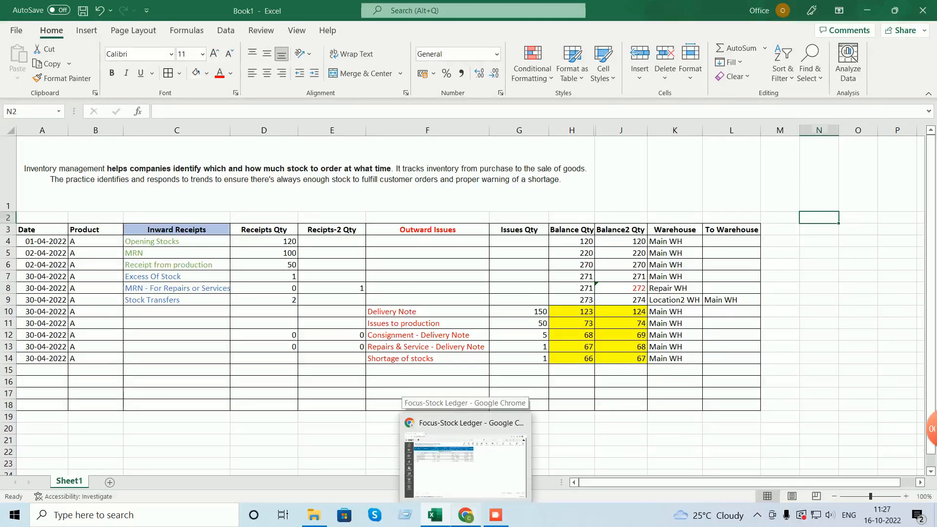
click(476, 447)
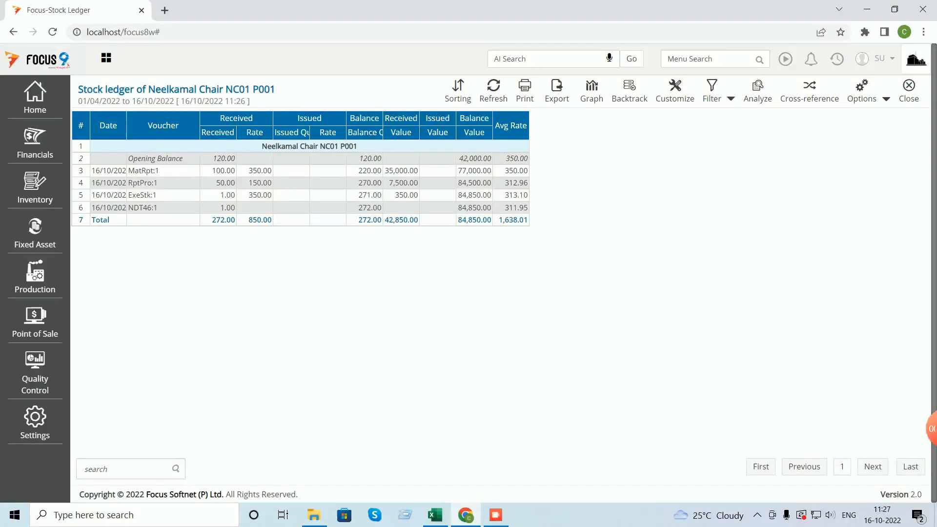
- Filter the chair's stock ledger to Warehouse Name equal to Main WH
click(730, 100)
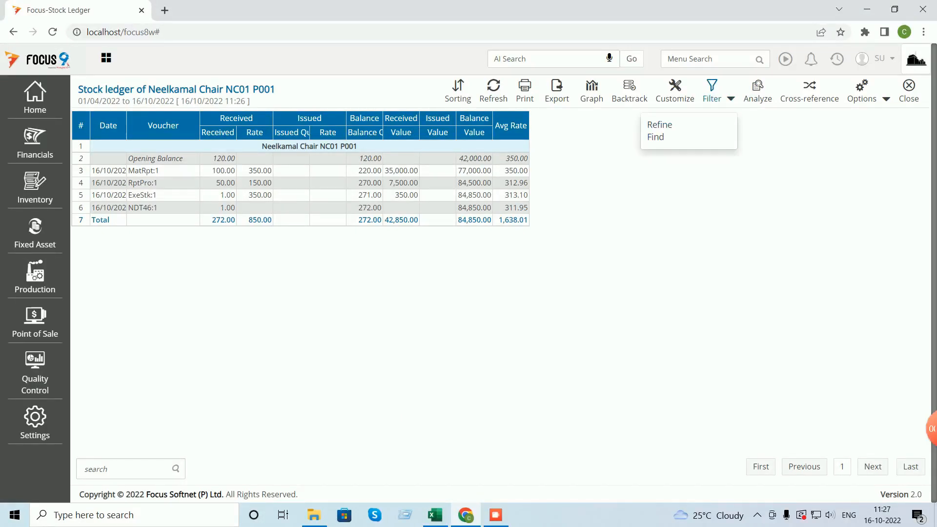
click(660, 125)
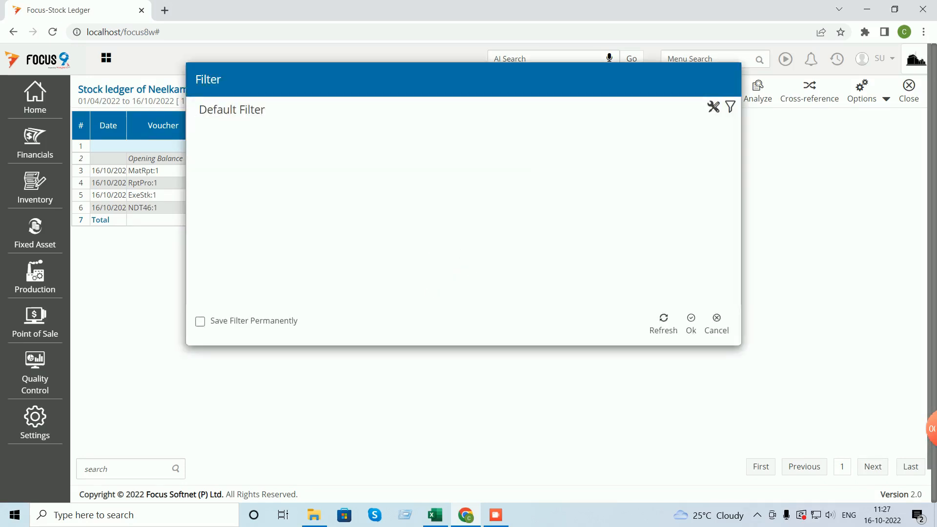
click(730, 107)
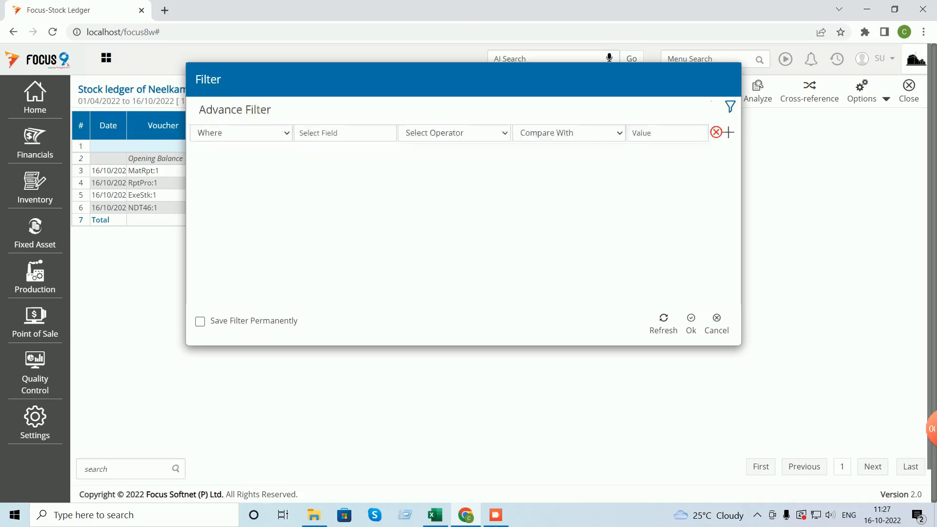
click(345, 133)
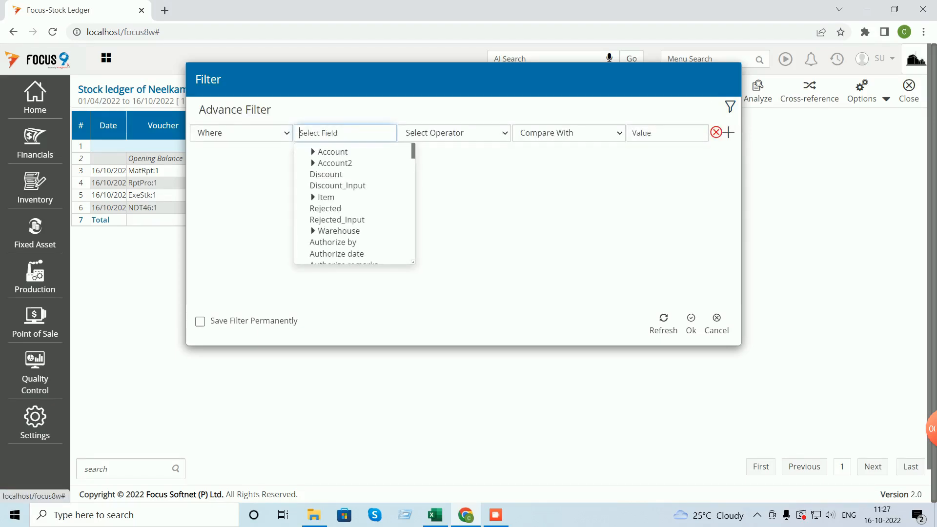
click(313, 231)
click(335, 243)
click(454, 134)
click(420, 158)
click(566, 134)
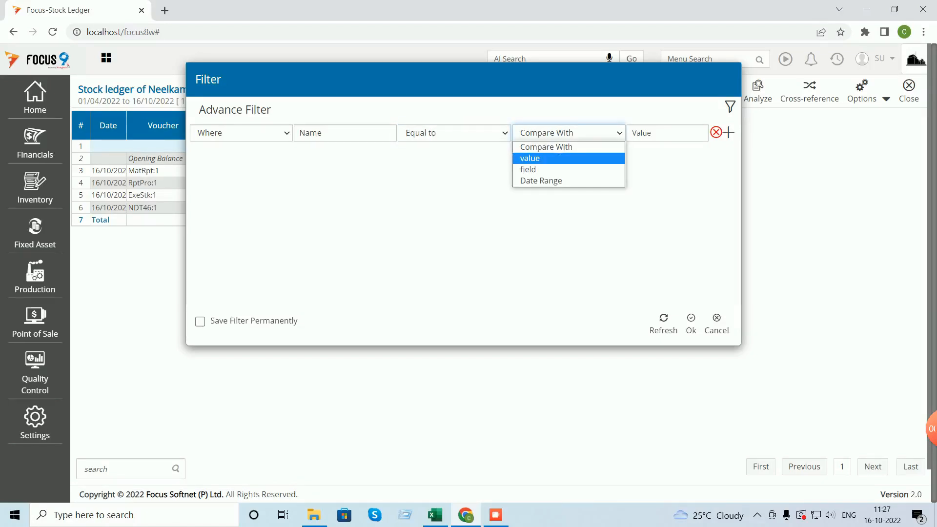
click(559, 158)
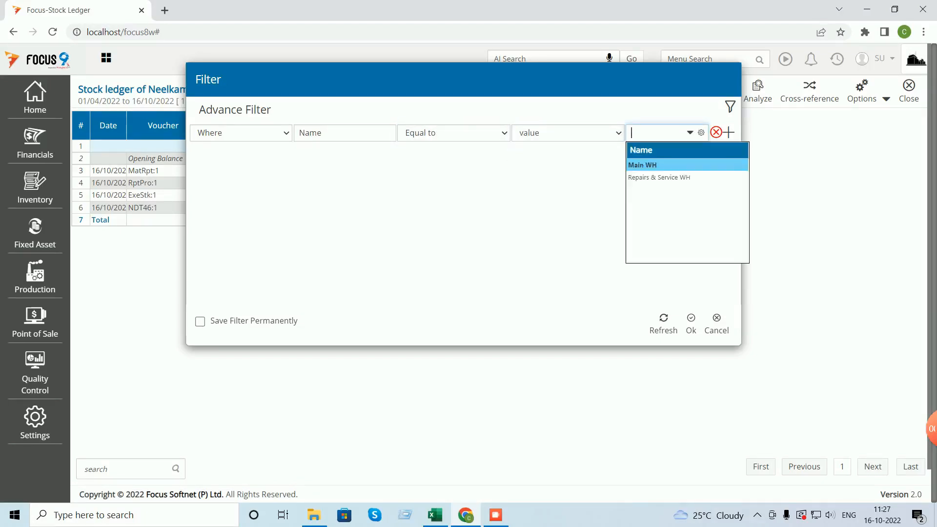
click(642, 165)
click(691, 324)
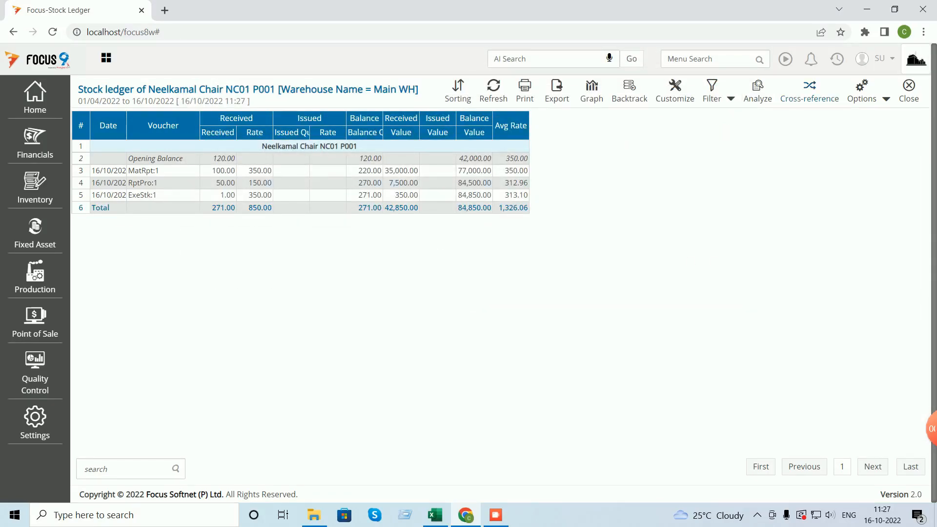
- Change the warehouse filter to Repairs & Service WH, then close the ledger report
click(712, 91)
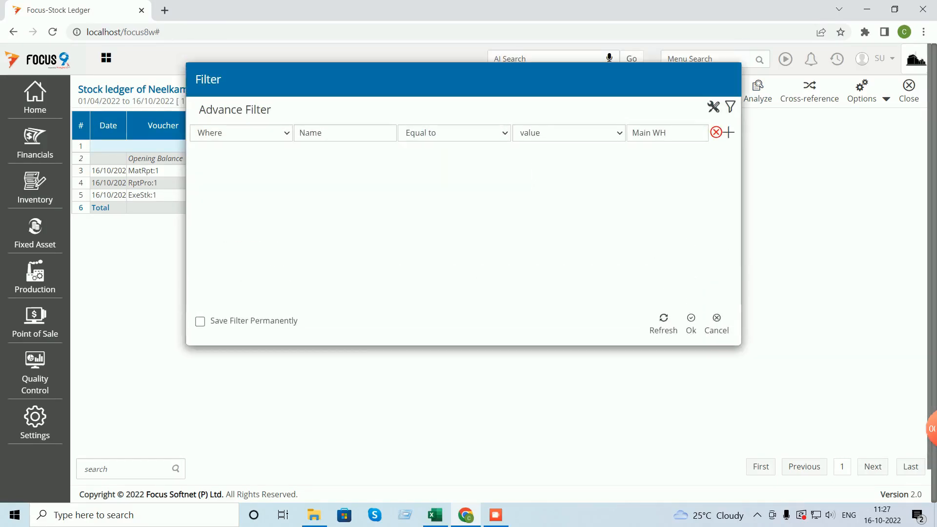
click(655, 133)
click(666, 133)
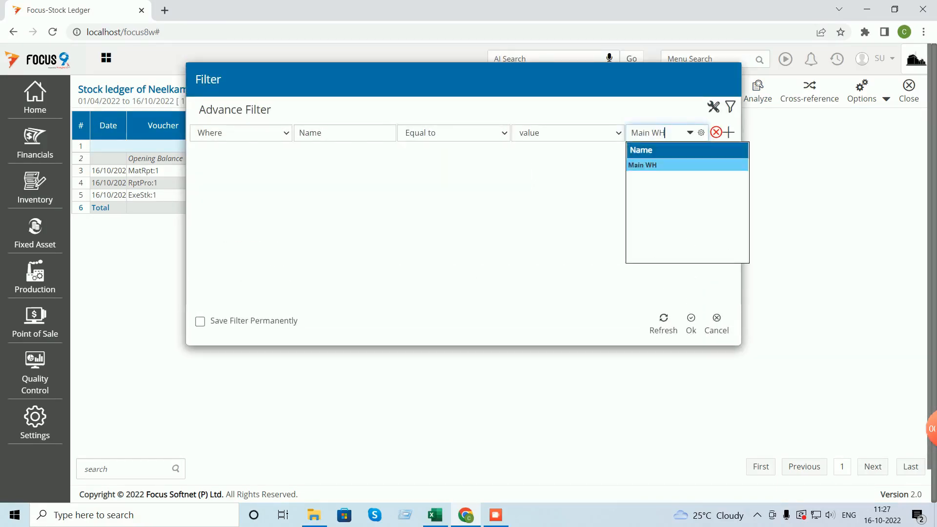
key(BackSpace)
key(BackSpace)
key(BackSpace)
key(BackSpace)
key(BackSpace)
key(BackSpace)
key(BackSpace)
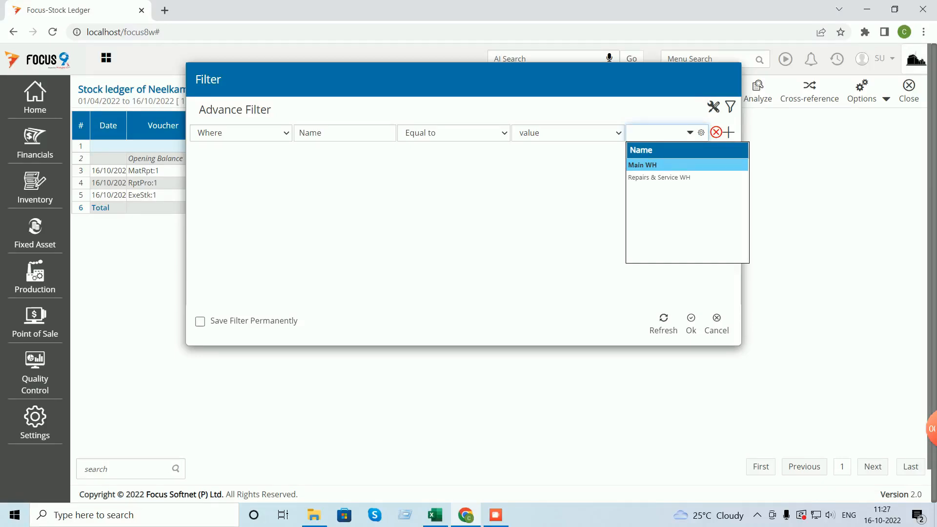
click(659, 177)
key(Return)
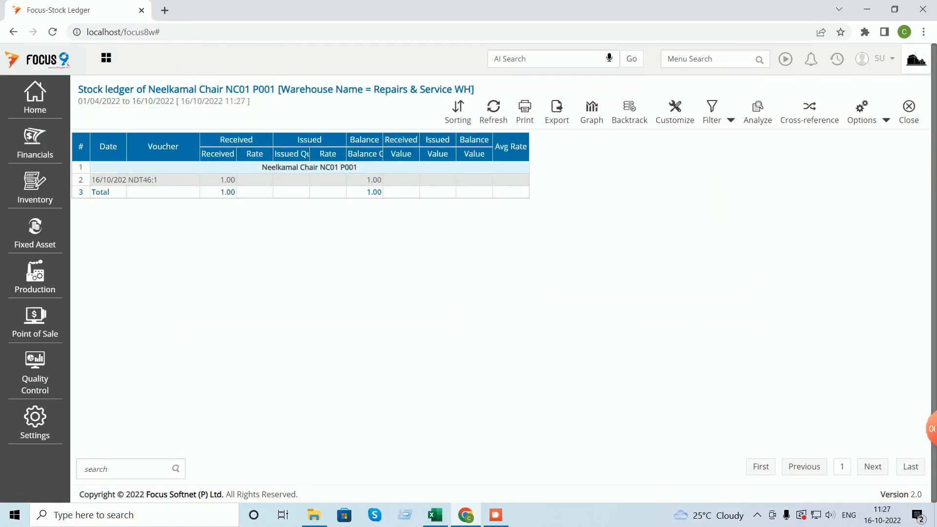
click(909, 111)
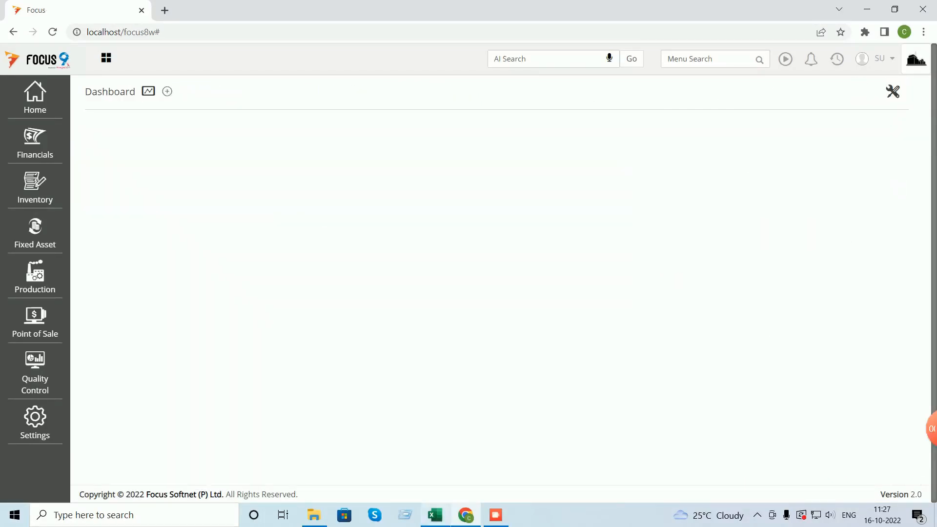
click(435, 515)
click(572, 288)
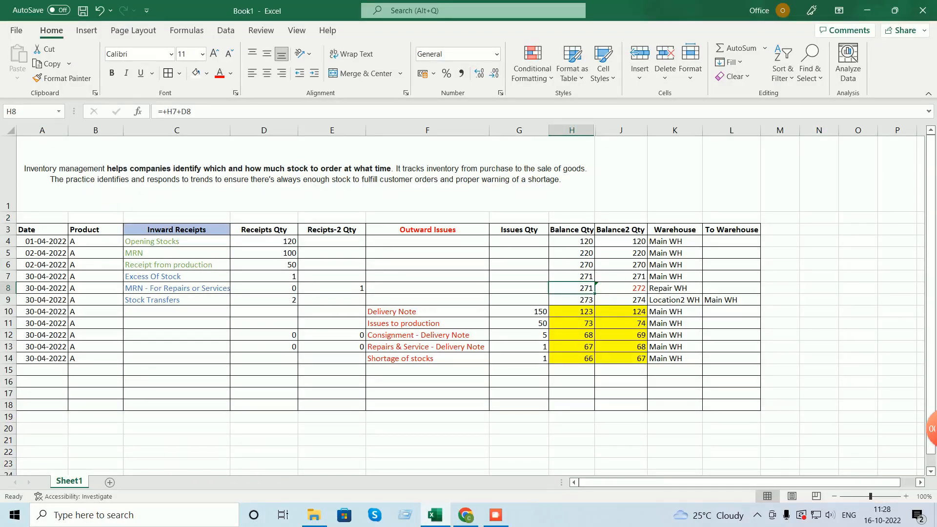
click(621, 288)
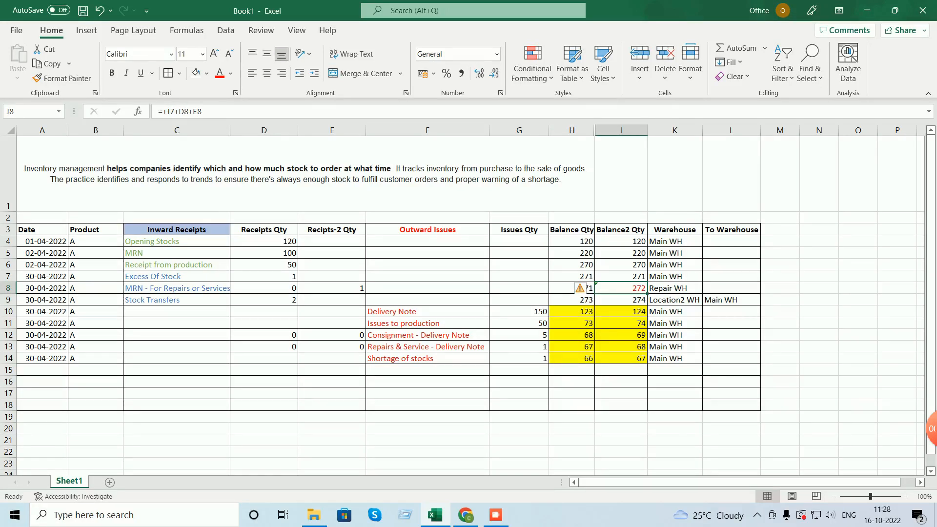
click(427, 312)
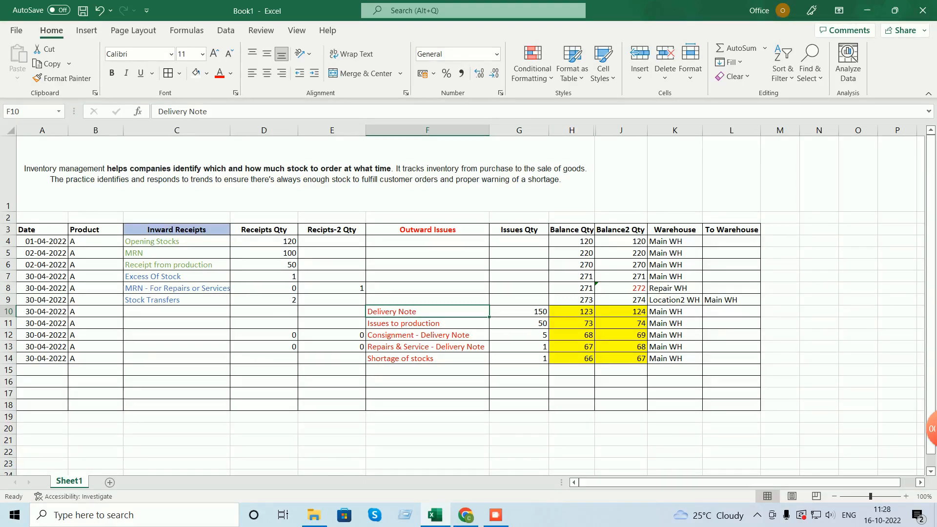
click(427, 323)
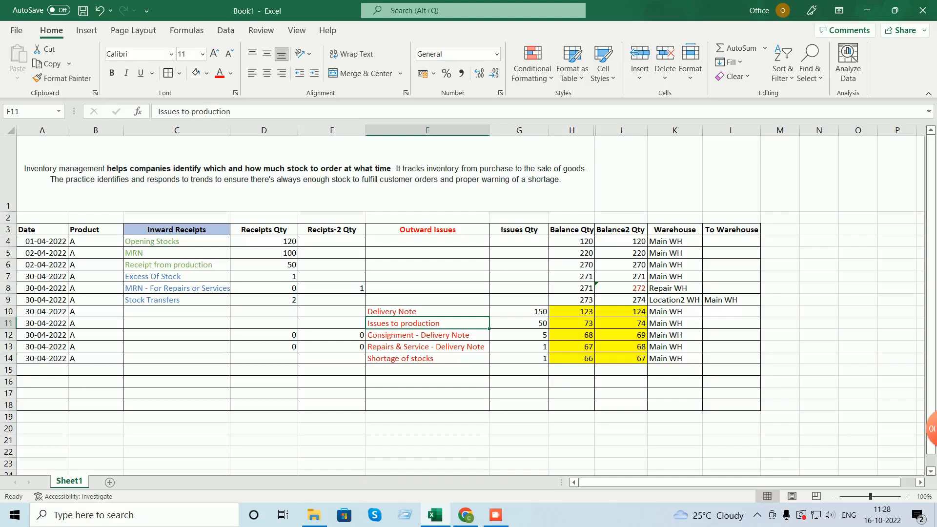
click(427, 311)
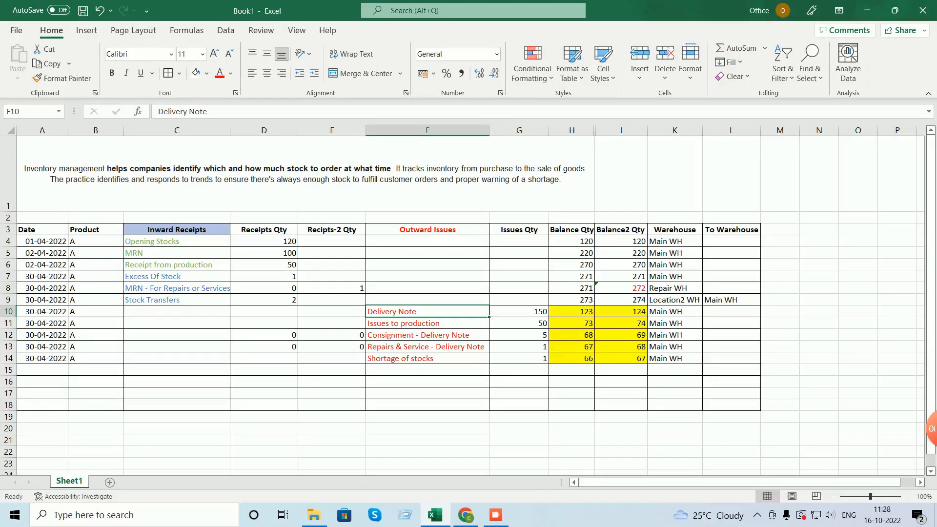
click(520, 323)
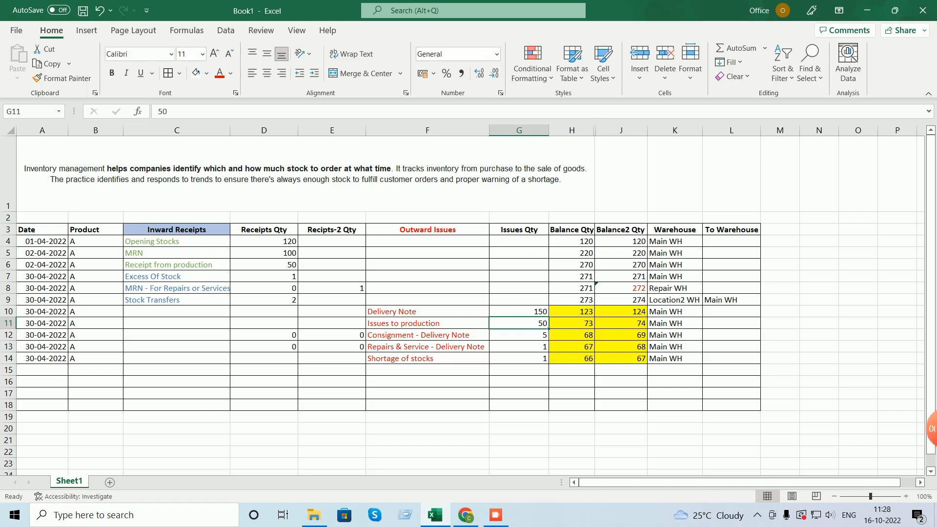
text(0)
key(Return)
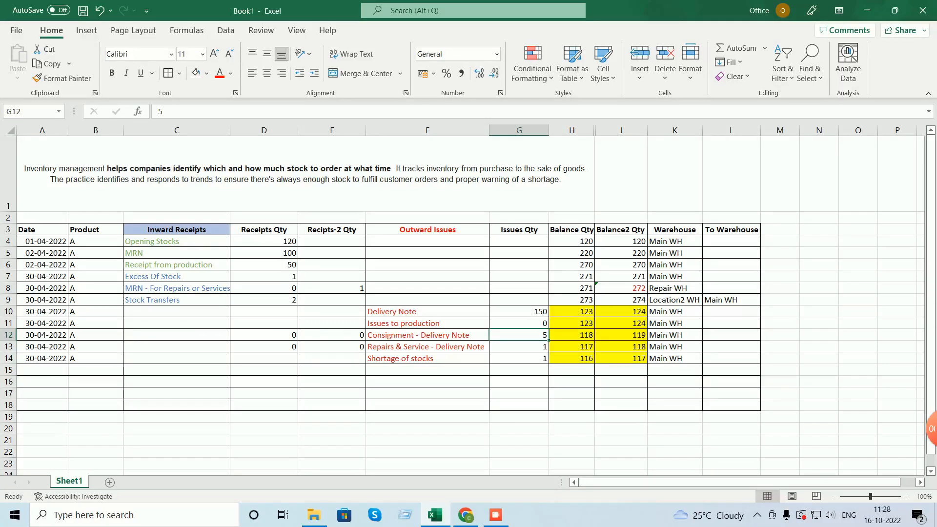
click(519, 312)
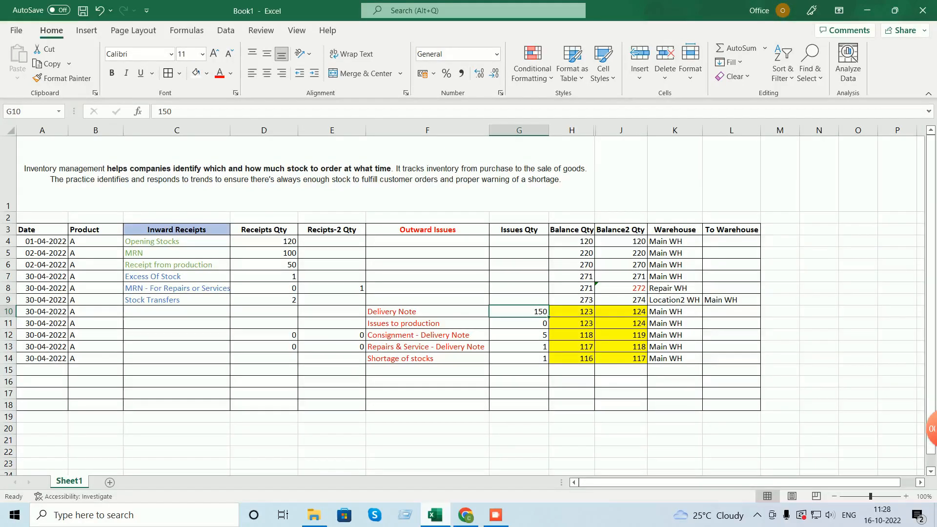
- Find Delivery Notes under Inventory > Transactions > Sales in Focus 9's menu
click(466, 515)
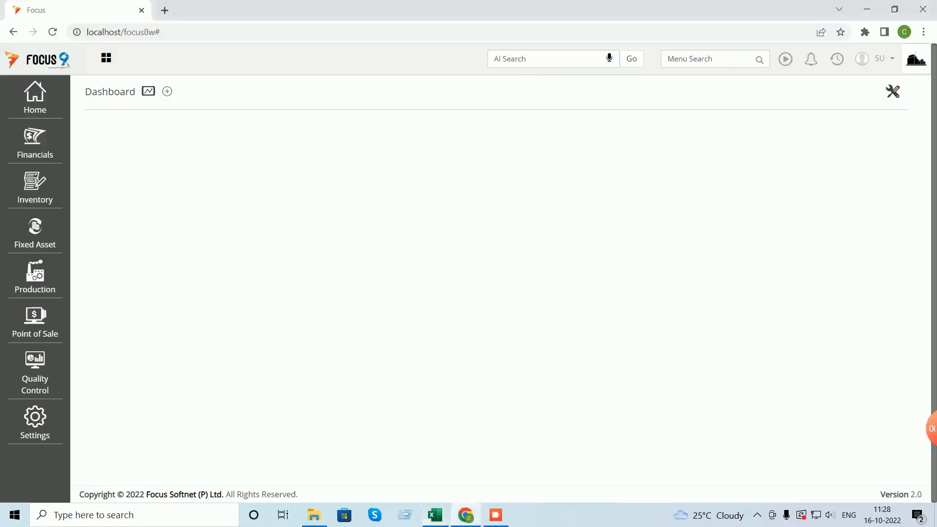
click(708, 59)
text(deliv)
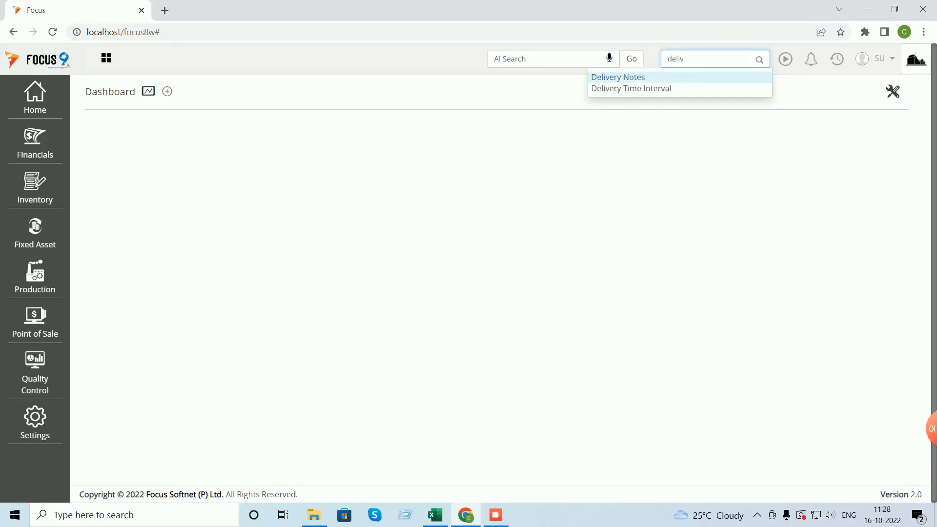
click(35, 188)
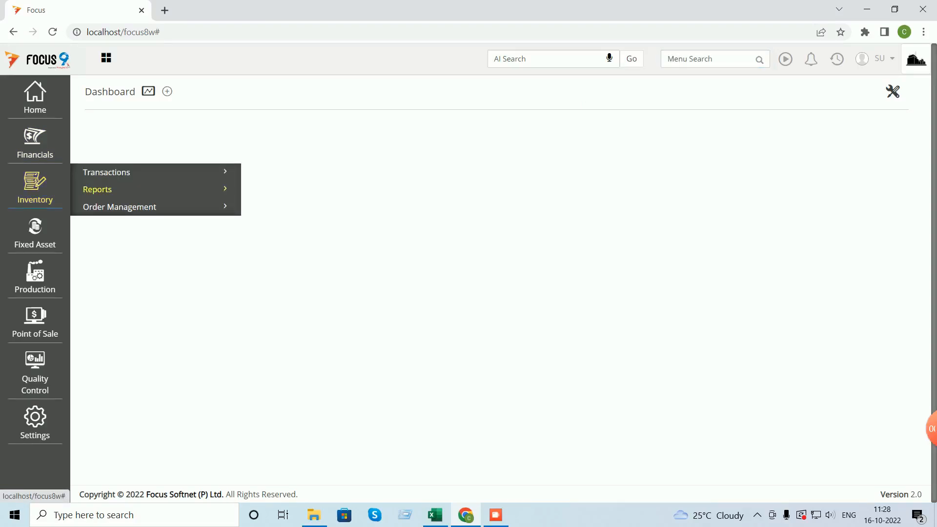
click(114, 173)
click(103, 227)
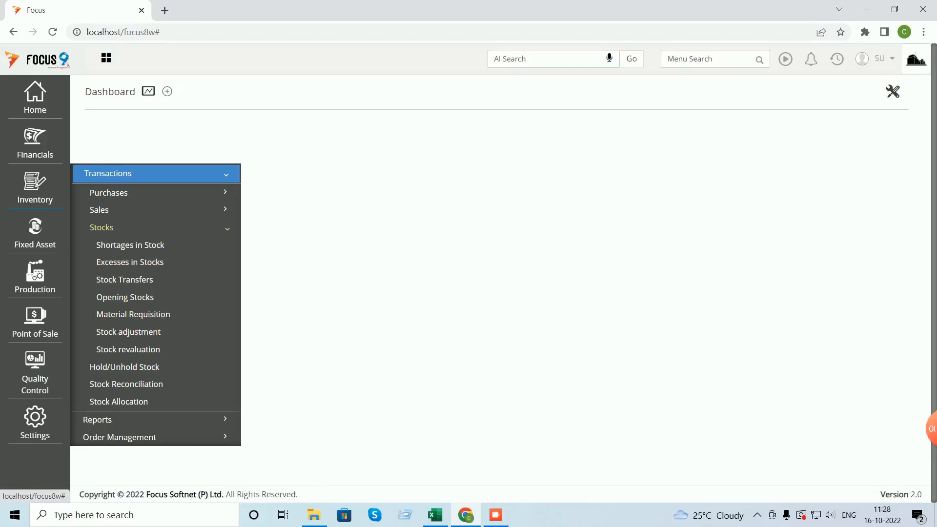
click(102, 227)
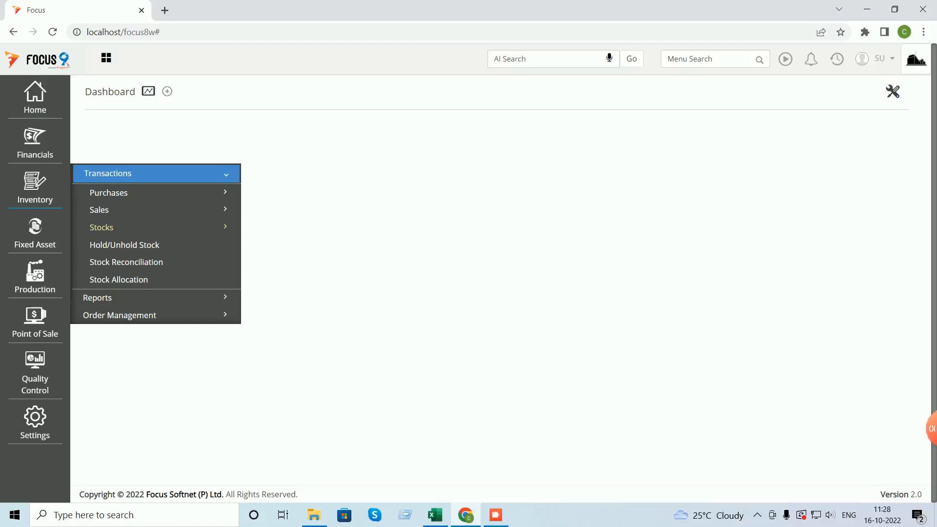
click(99, 209)
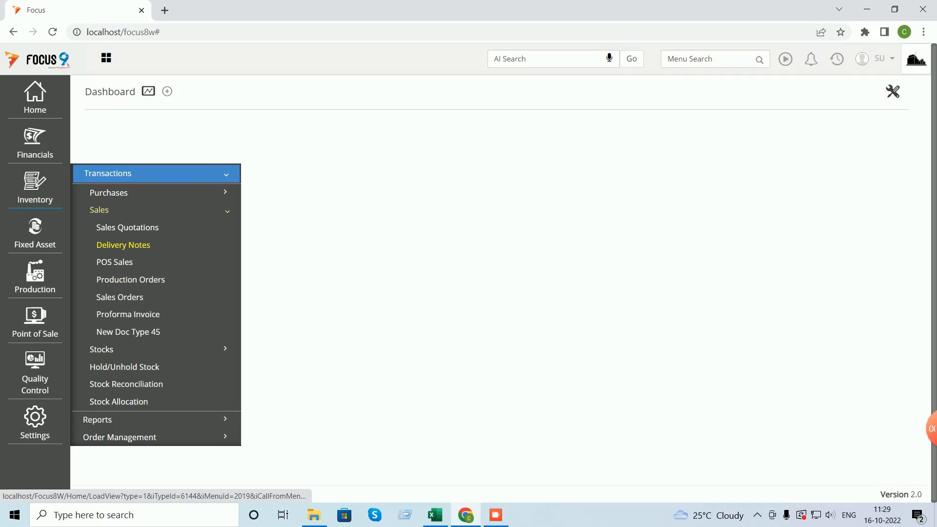
- Set the Delivery Notes Warehouse tag position to Header and save the settings
click(123, 244)
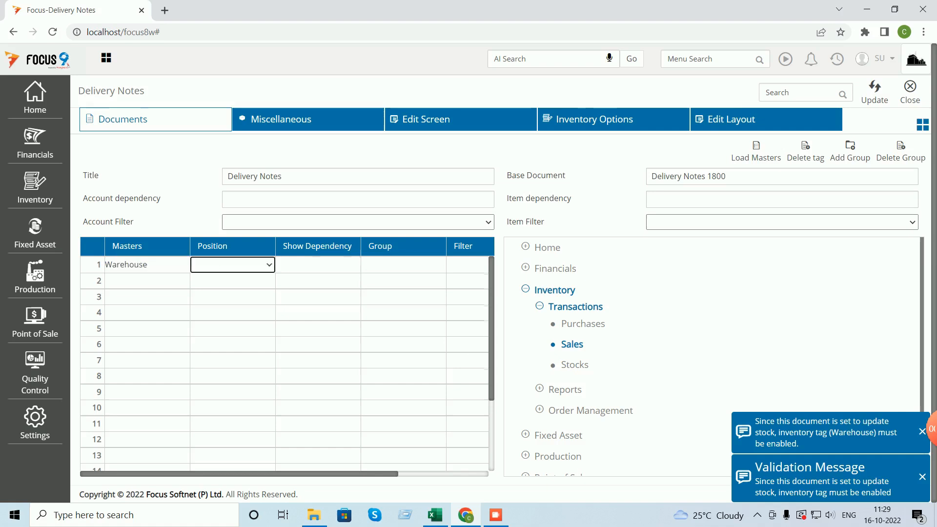
key(Down)
key(Tab)
click(874, 92)
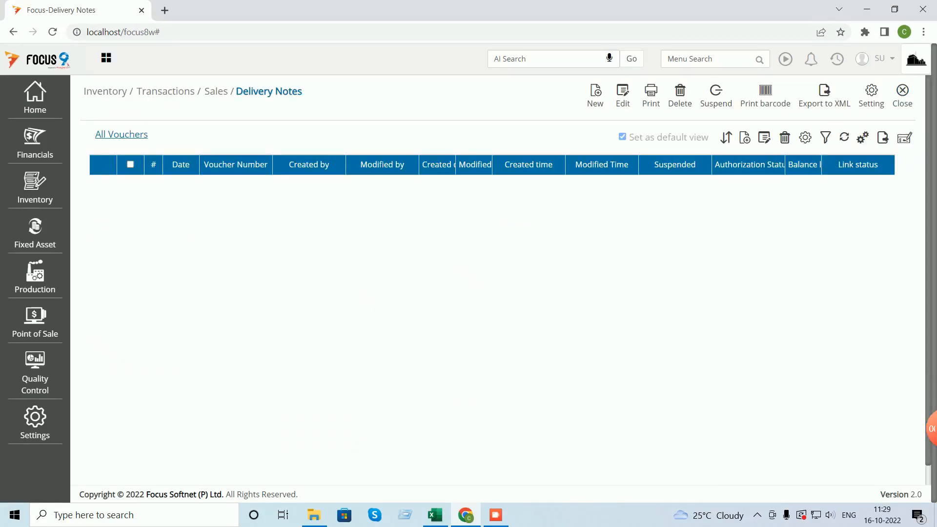
- Start a new delivery note for Customer A issuing from Main WH
click(595, 95)
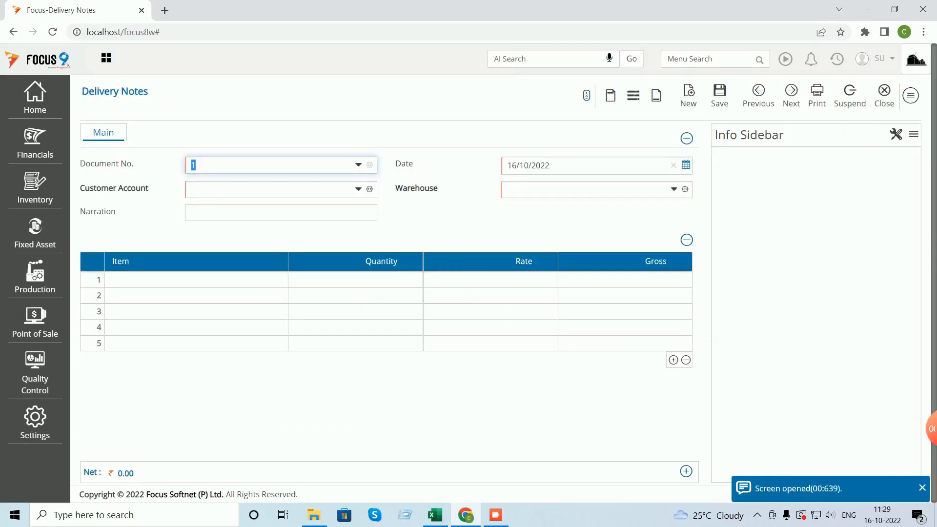
click(269, 189)
text(cu)
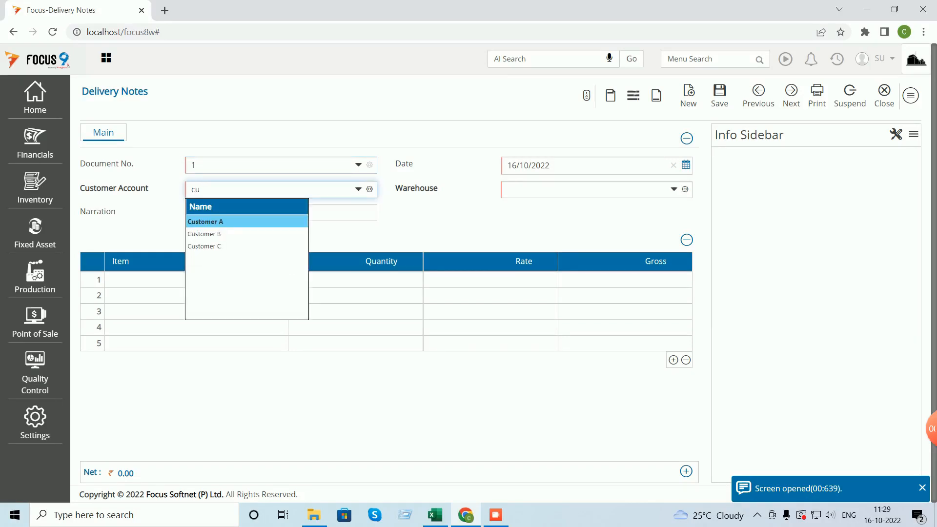
key(Return)
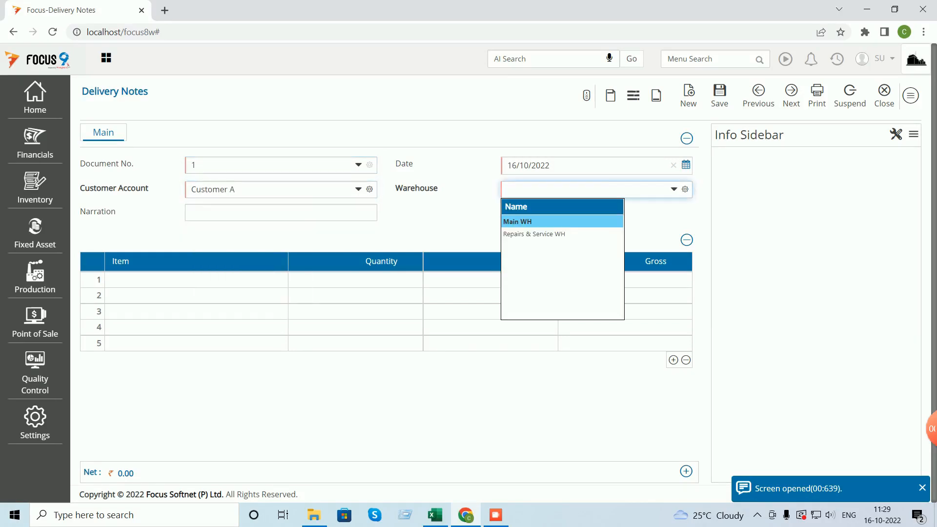
key(Return)
key(Return)
- Add 150 Neelkamal Chair NC01 at rate 500, then save and close the delivery note
text(nee)
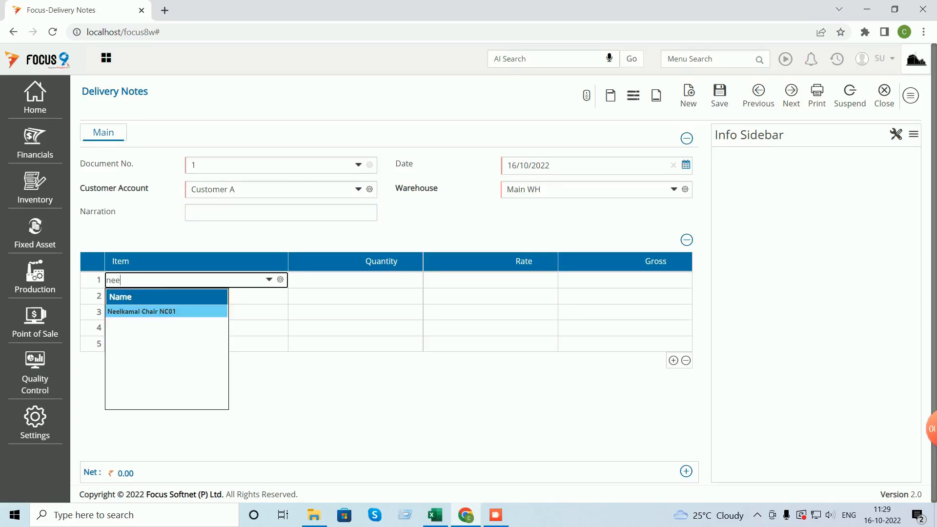
key(Return)
text(150)
key(Return)
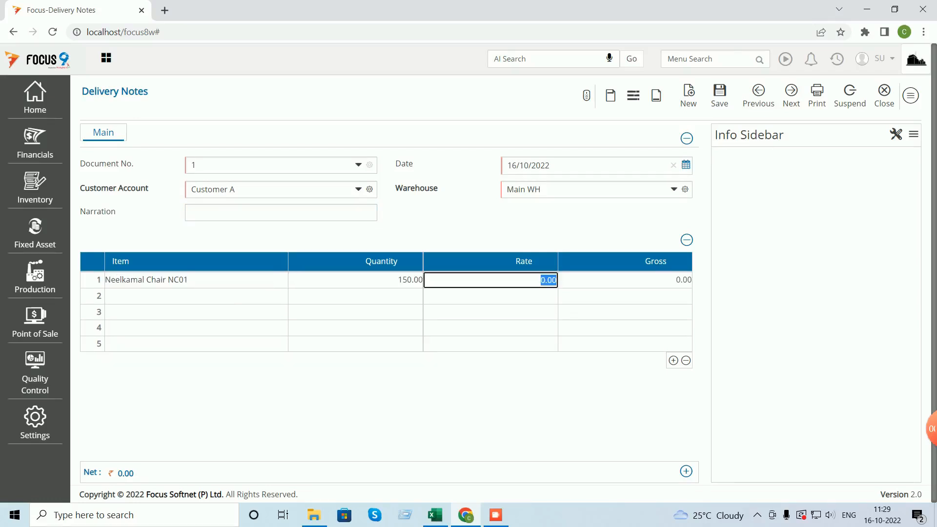
text(0)
key(Tab)
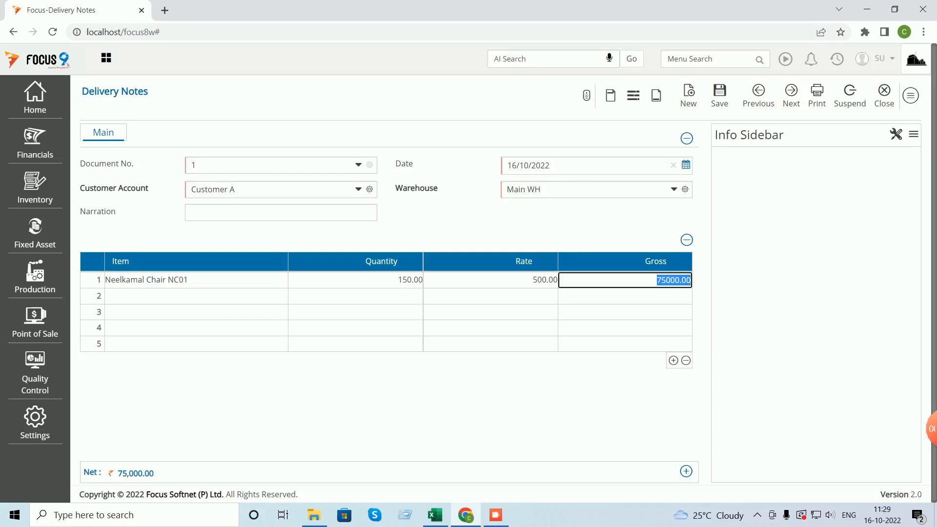
key(ctrl+s)
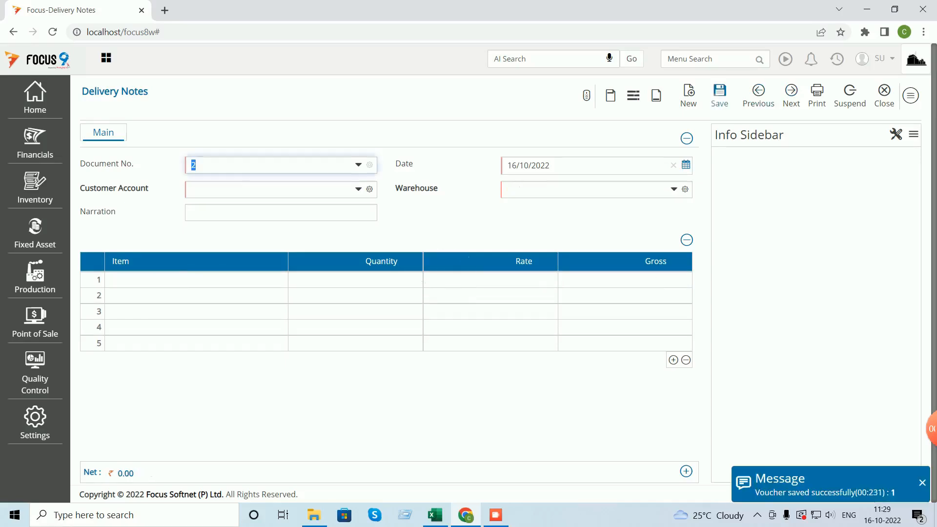
click(884, 95)
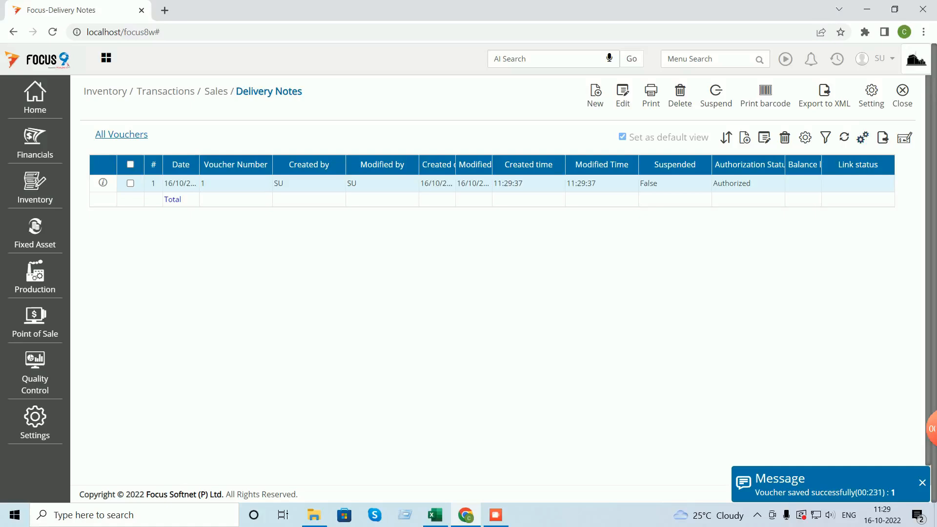
- Generate the Stock Ledger report for Neelkamal Chair NC01
click(904, 95)
click(703, 59)
text(stock)
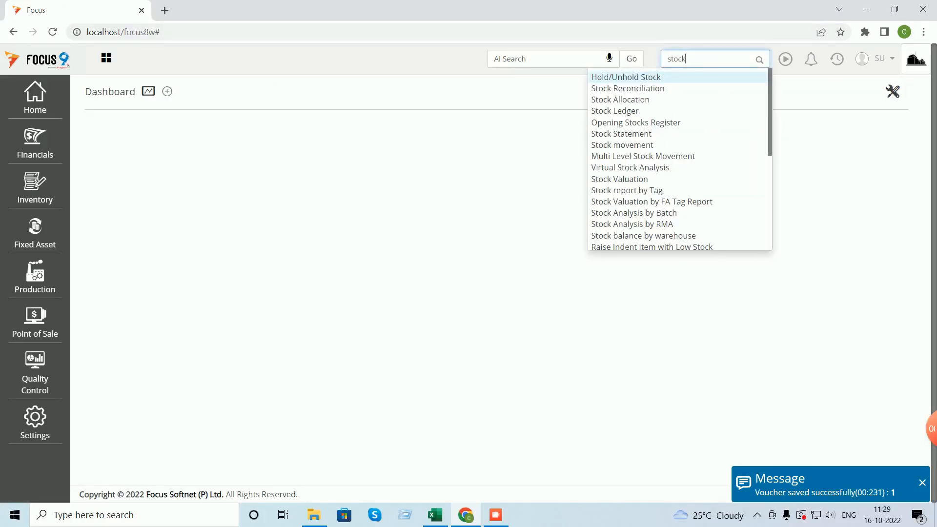
click(616, 111)
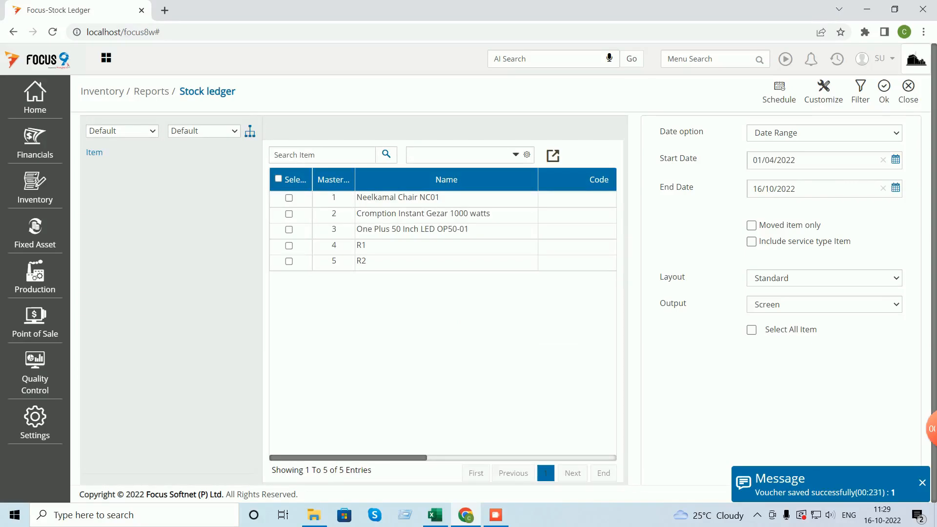
click(289, 199)
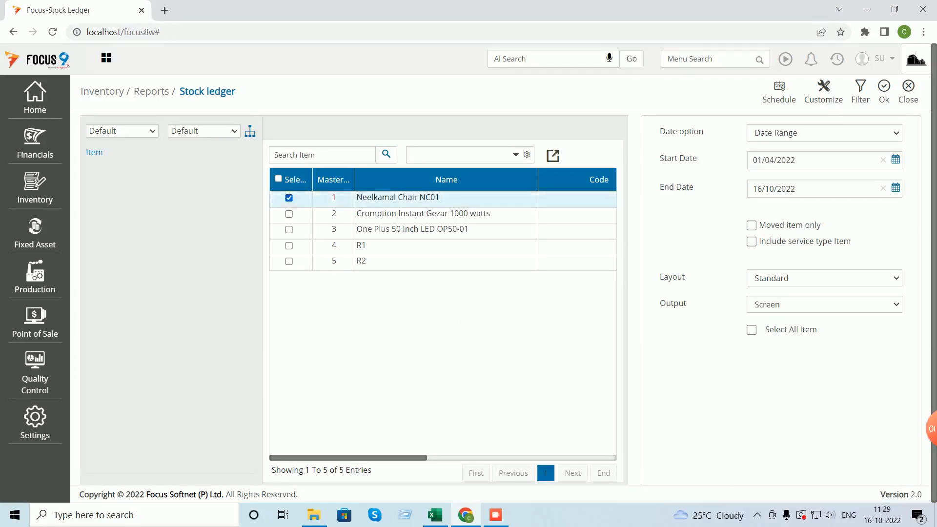
click(884, 91)
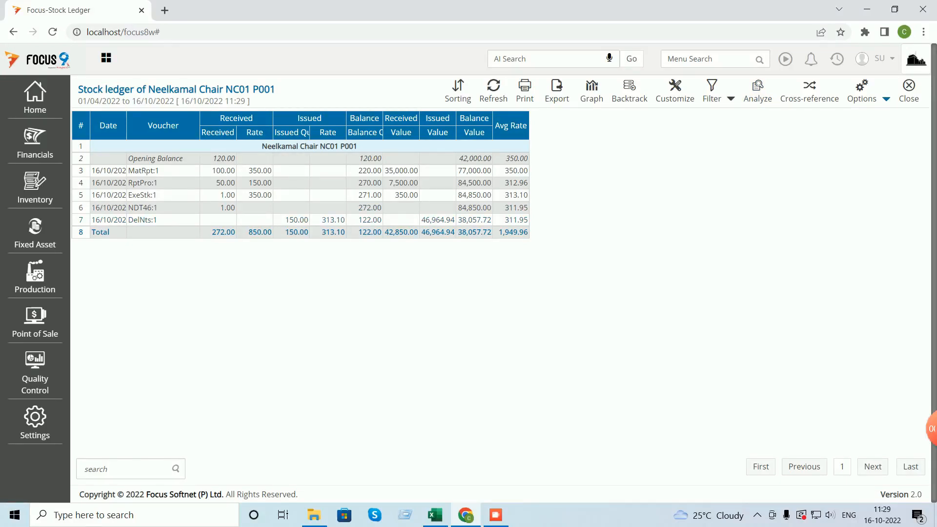
- Filter the stock ledger to Warehouse Name equal to Main WH, then switch to Excel
click(731, 99)
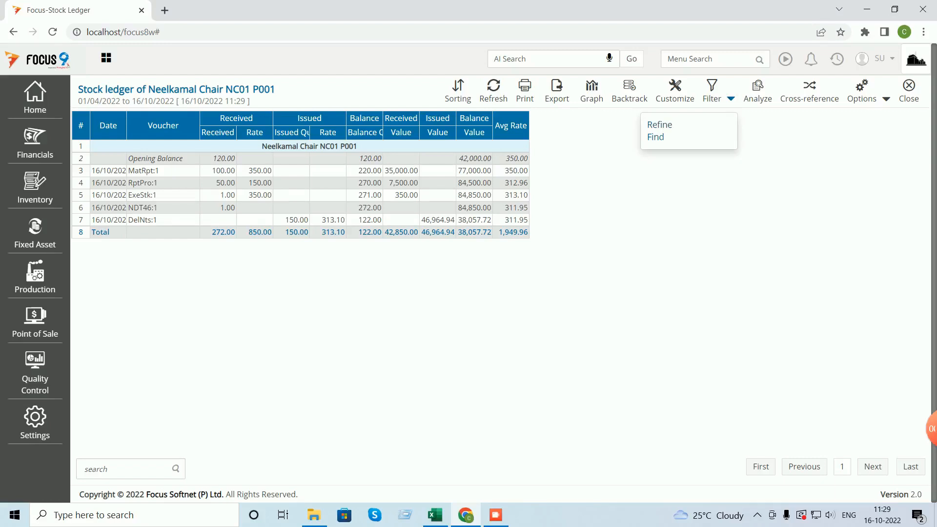
click(659, 125)
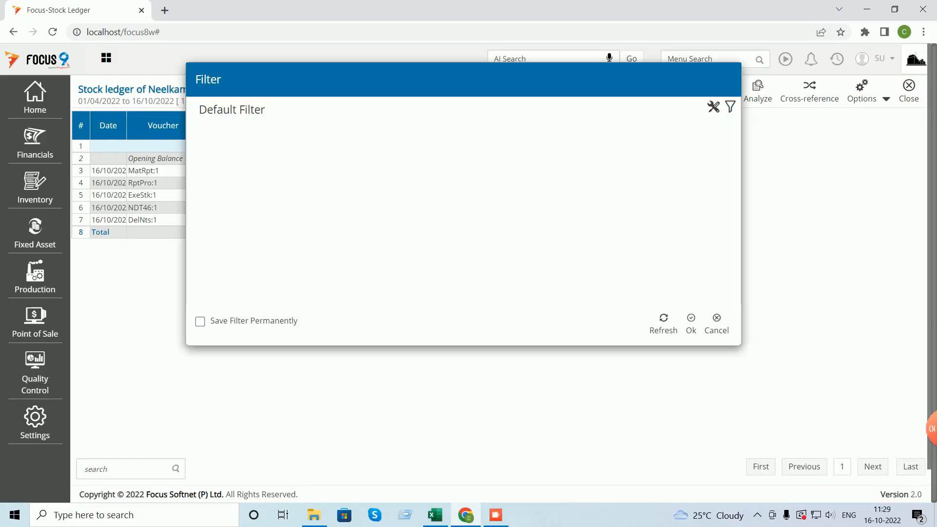
click(730, 107)
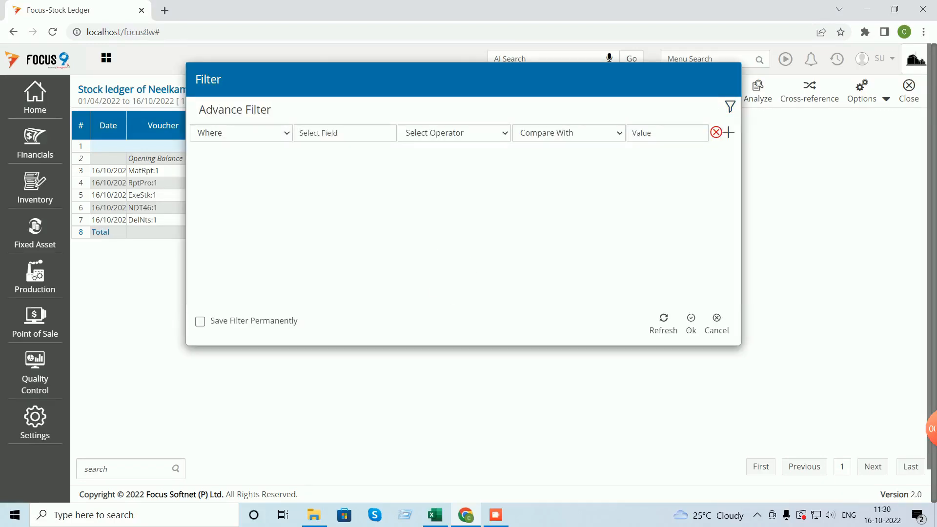
click(345, 133)
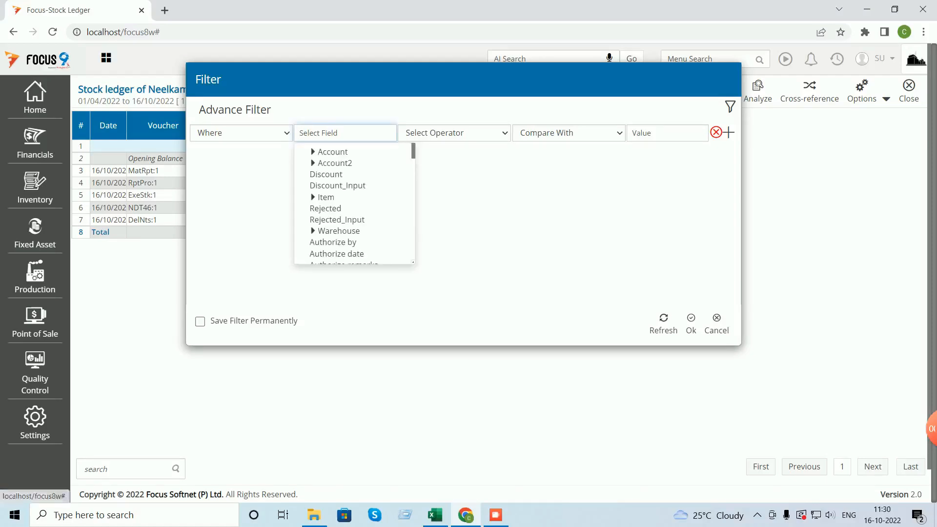
click(313, 231)
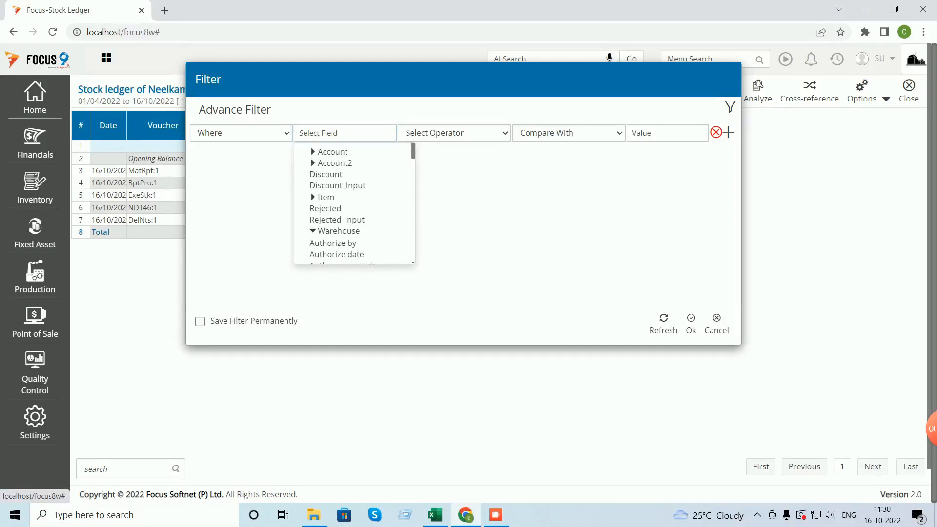
click(335, 243)
click(455, 134)
click(423, 158)
click(566, 132)
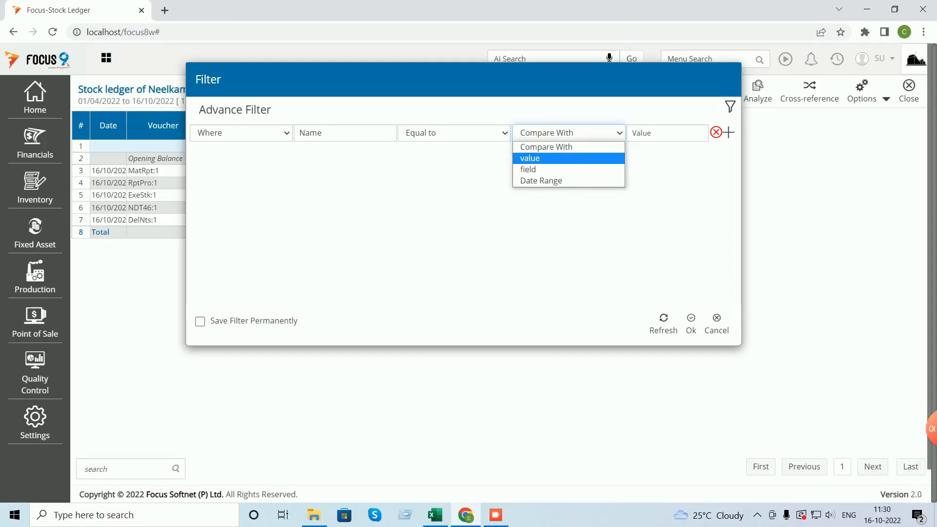
click(530, 158)
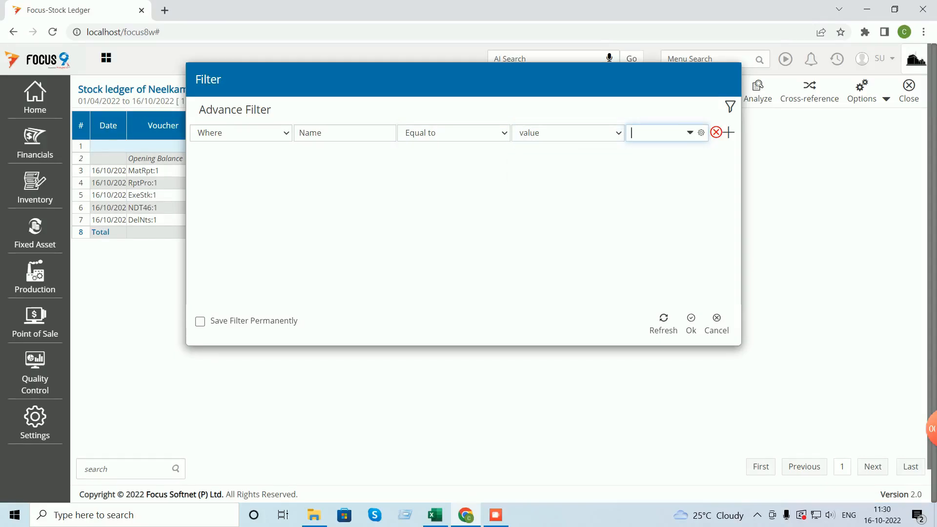
click(690, 133)
click(644, 166)
click(691, 323)
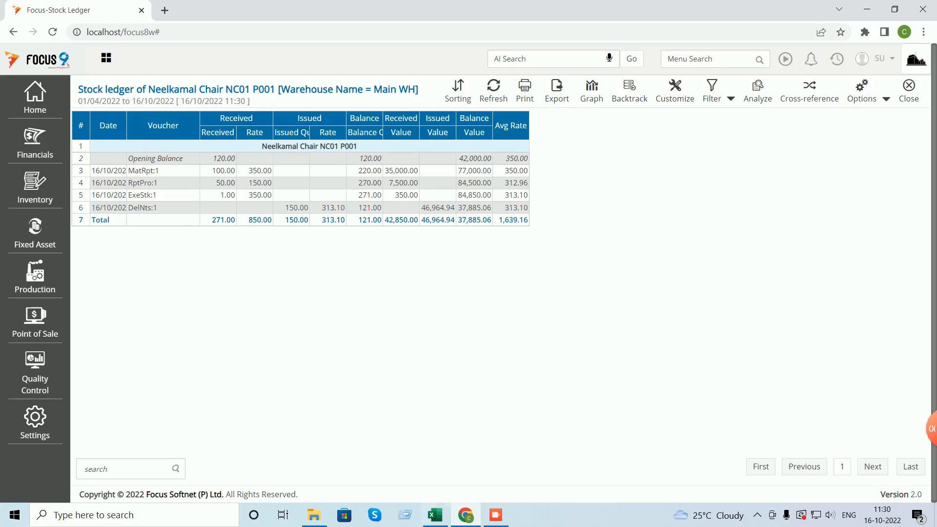
click(435, 515)
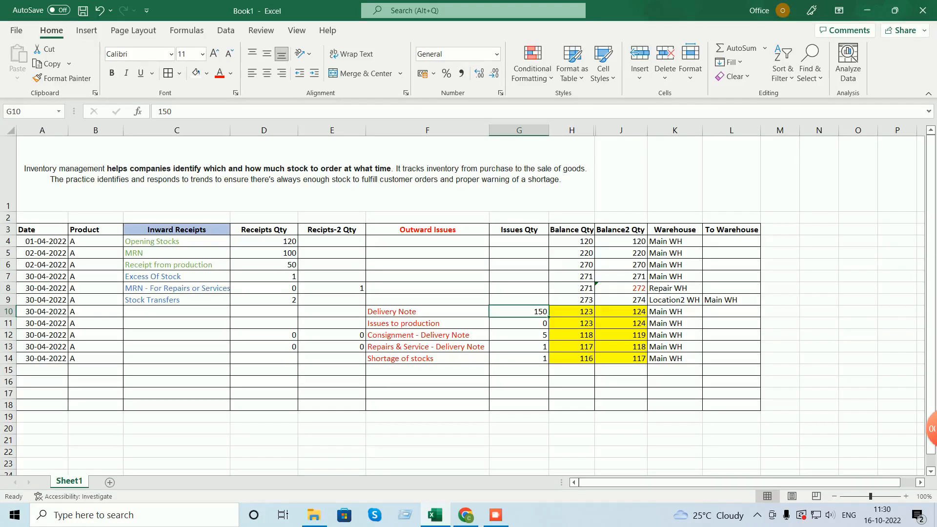
- Set the Stock Transfers receipt quantity in D9 to 0, comparing with the Focus ledger
click(572, 289)
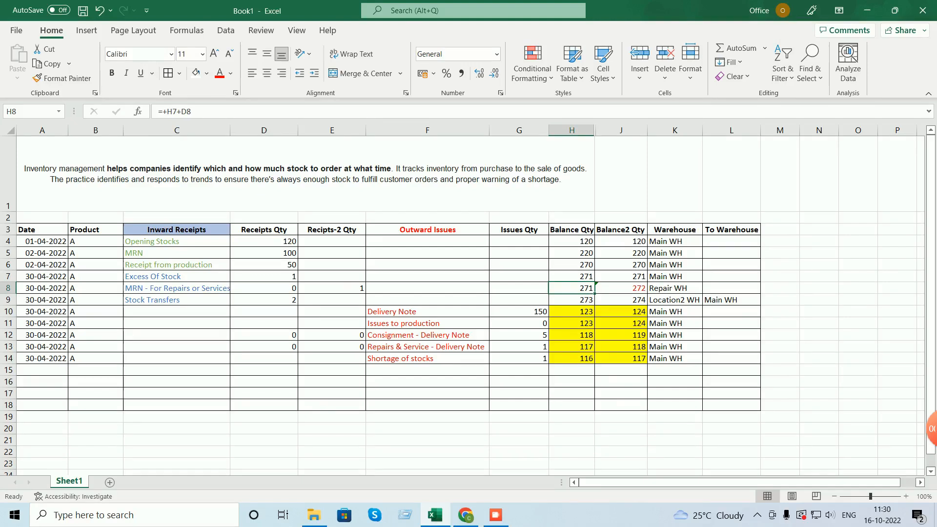
click(264, 301)
text(0)
key(Return)
click(466, 515)
click(466, 515)
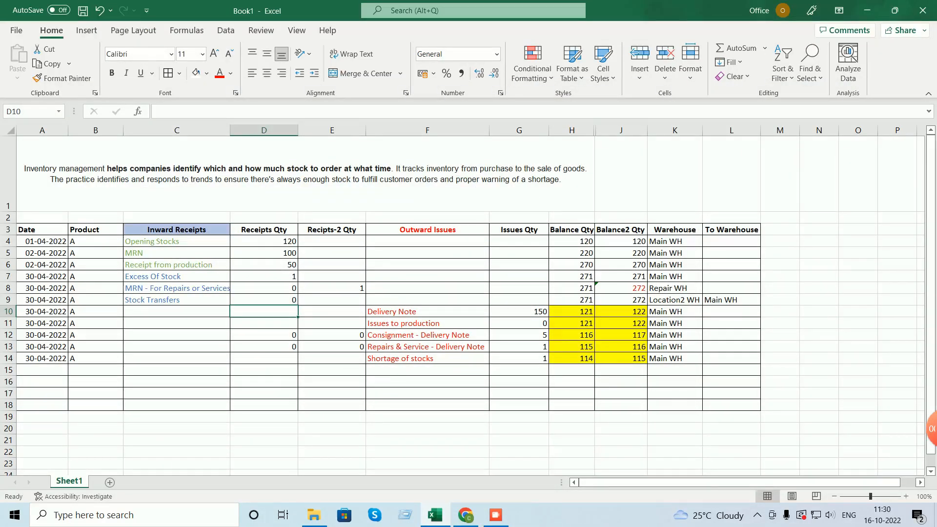
click(264, 301)
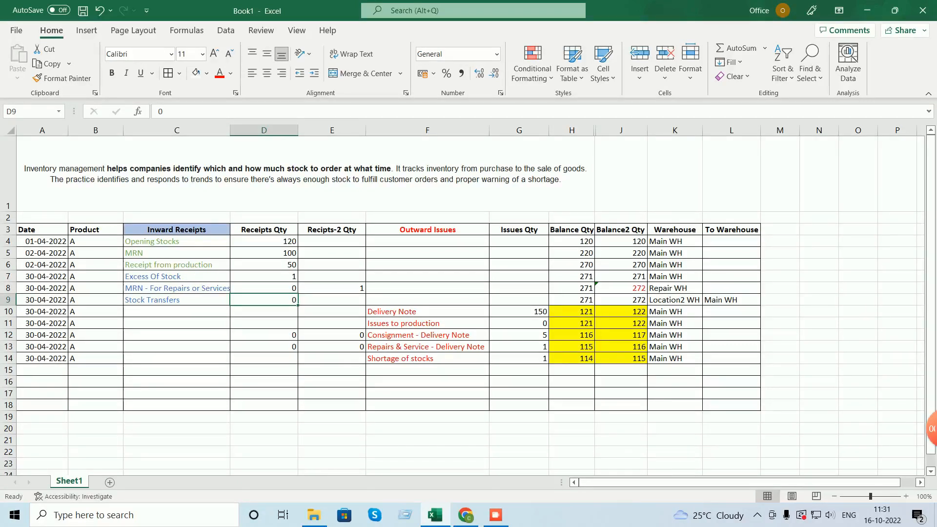
- Colour the Delivery Note's 150 issue in G10 red and review the remaining delivery note rows
click(519, 324)
click(519, 312)
click(220, 73)
key(Right)
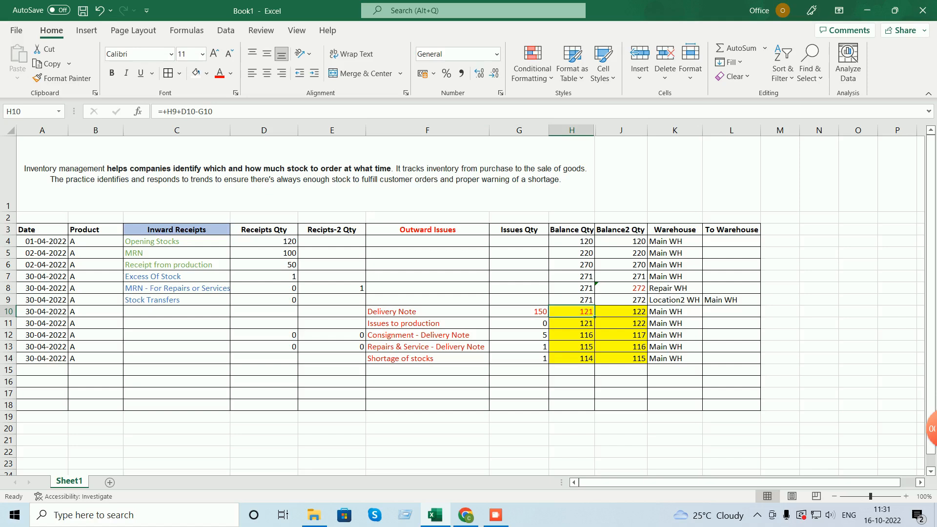
click(427, 335)
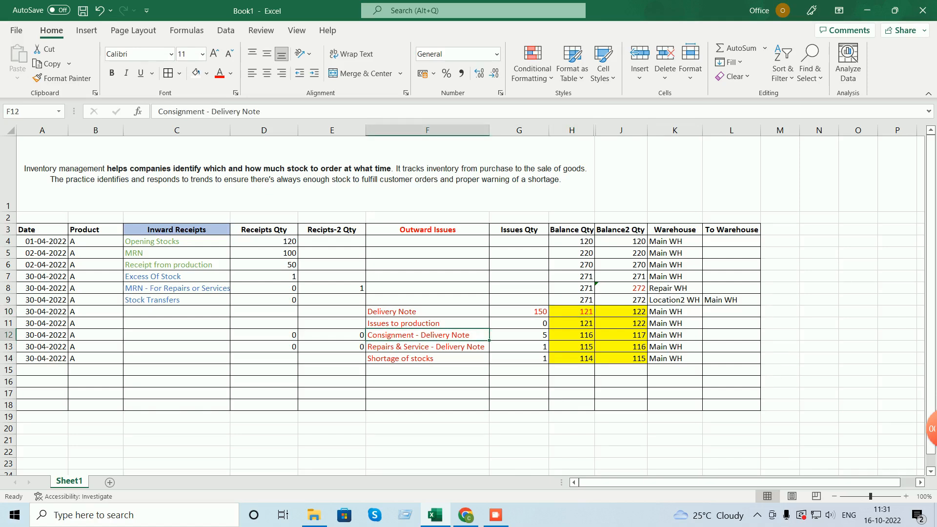
click(427, 347)
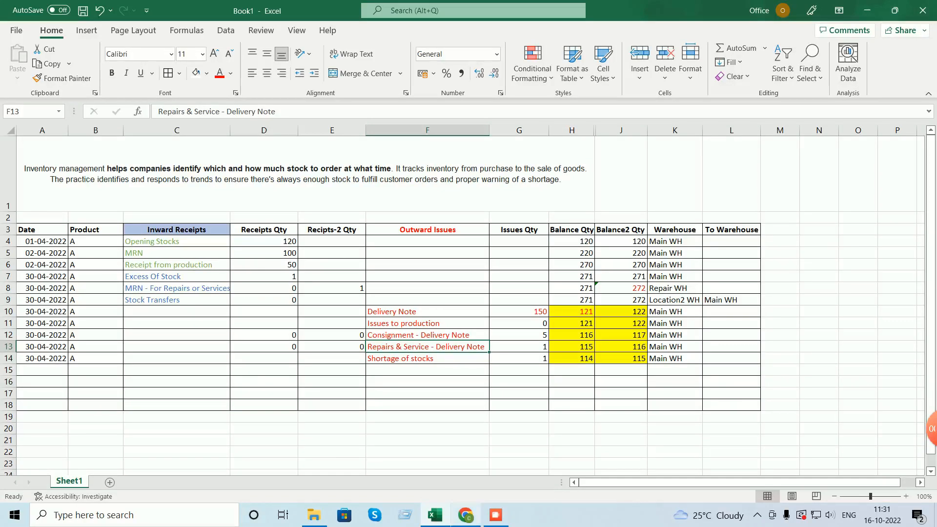
click(466, 515)
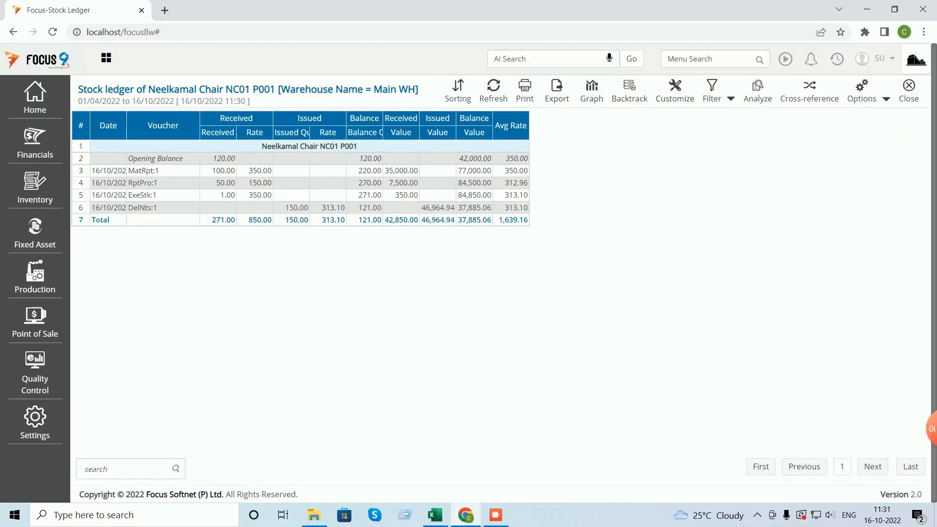
- Open the Delivery Notes entry in Settings > Configure Transactions
click(909, 91)
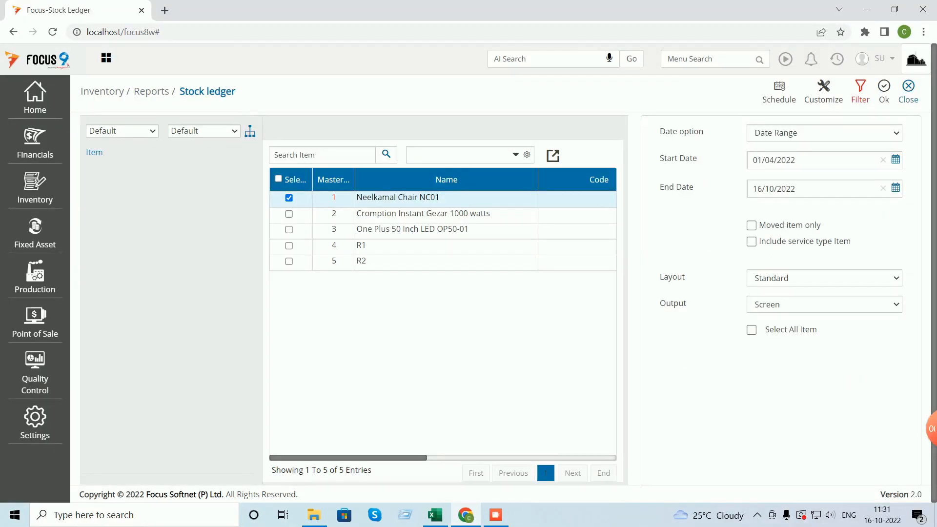
click(909, 91)
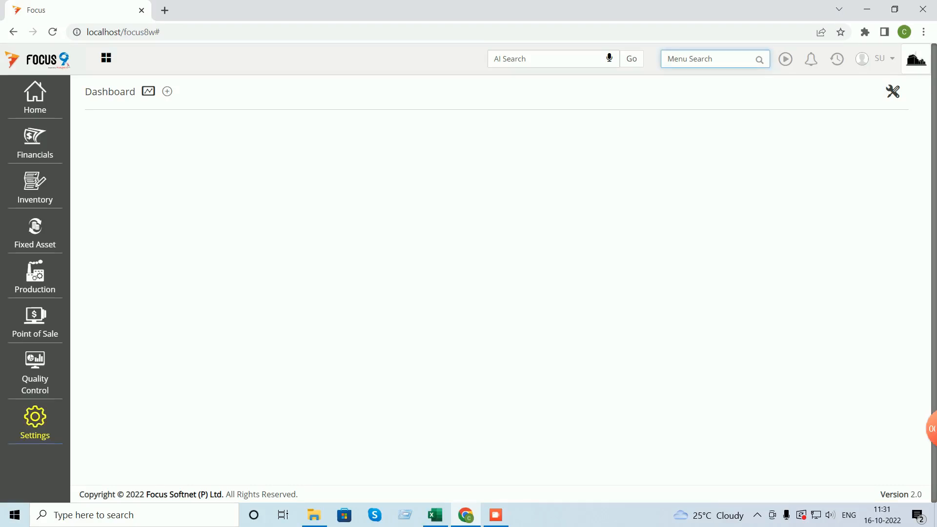
click(34, 420)
click(126, 104)
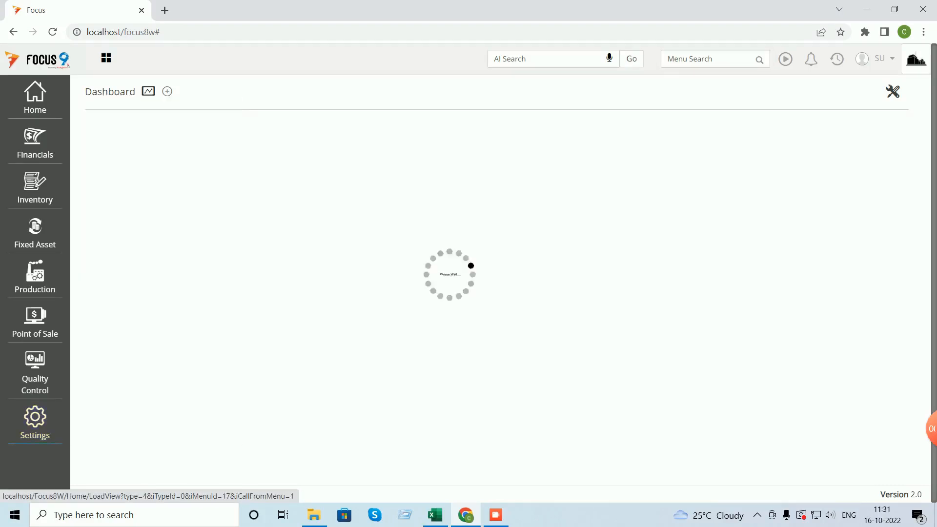
click(138, 476)
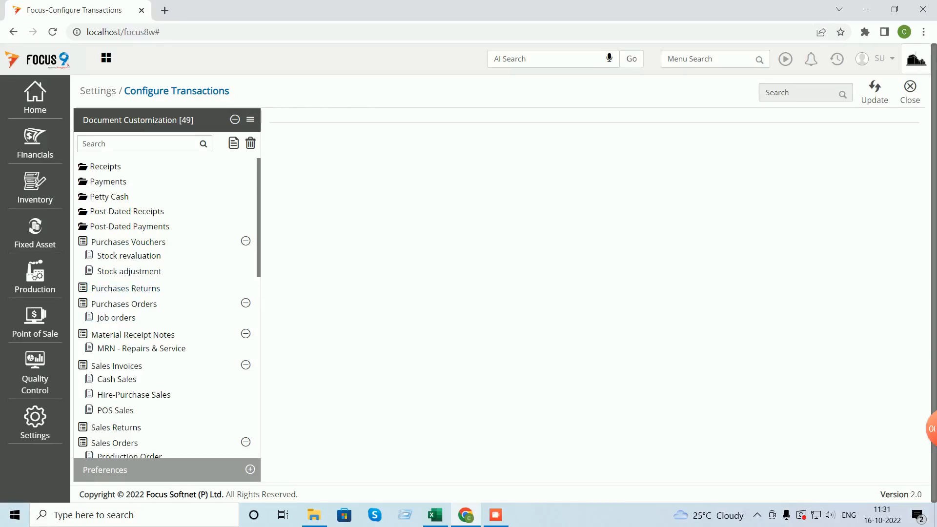
click(139, 144)
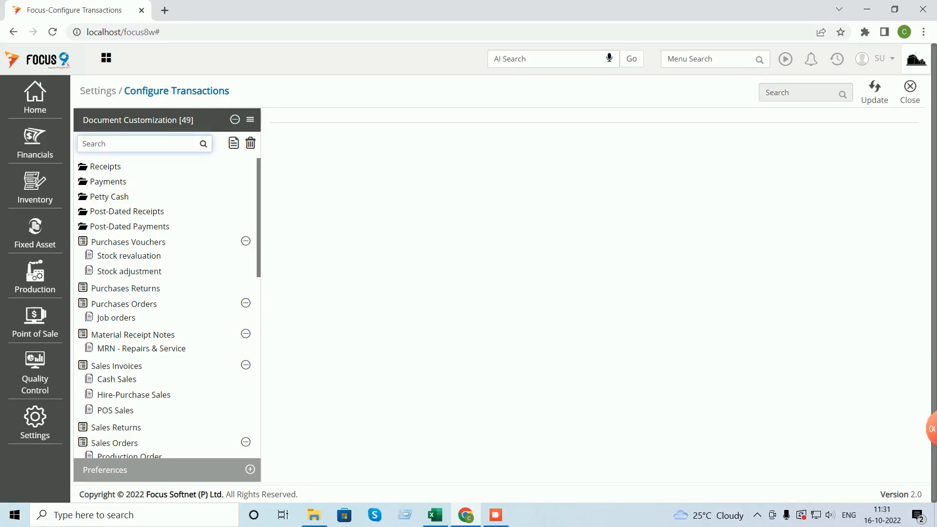
text(deli)
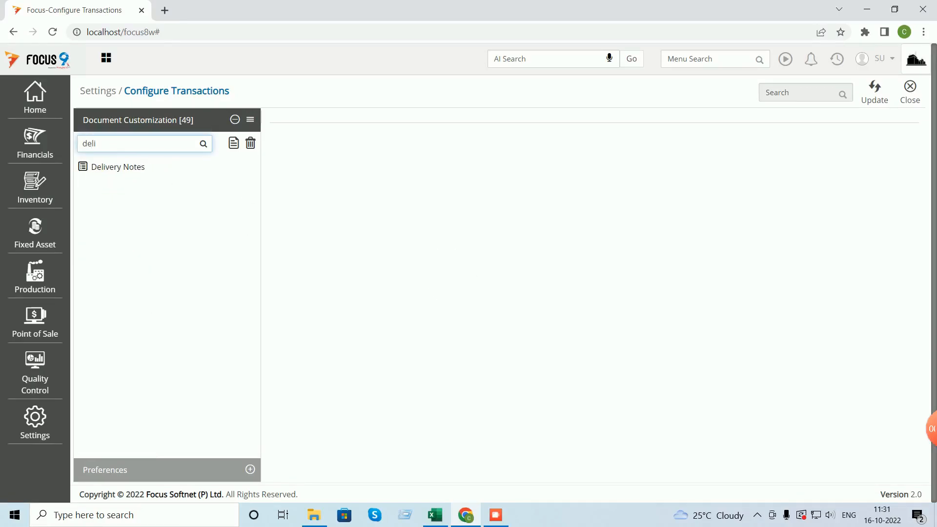
click(117, 167)
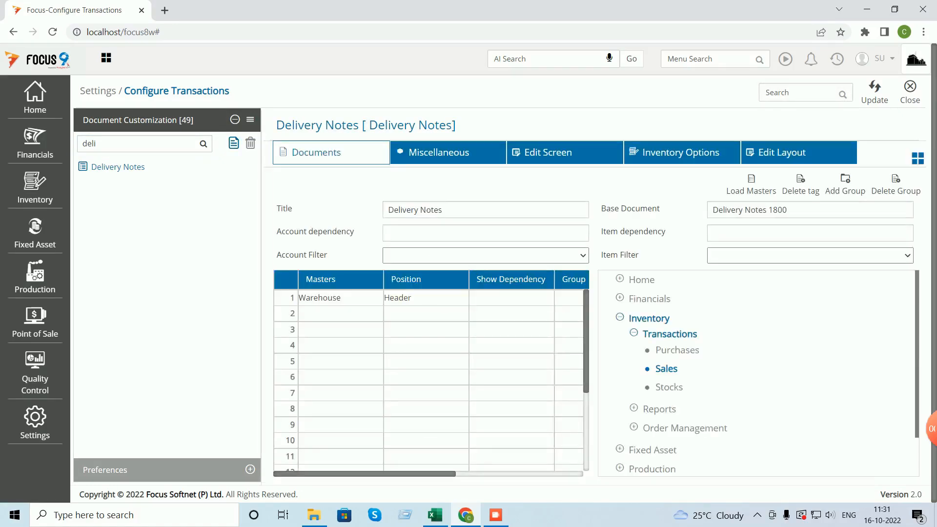
- Create a new document type titled 'Consignment - Delivery Note' with Warehouse in the header and save it
click(234, 143)
click(485, 210)
key(ctrl+a)
text(Con)
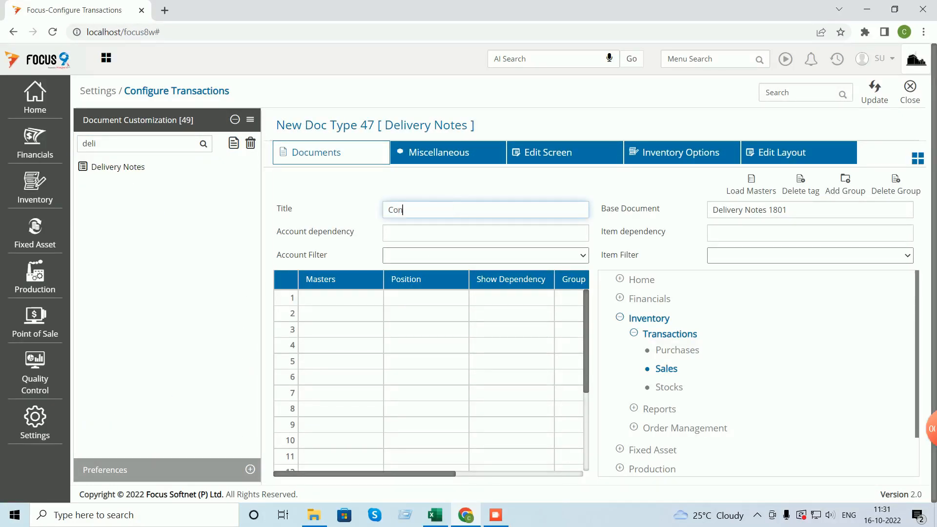
text(signment - Delivery Note)
click(341, 298)
click(427, 297)
key(Down)
key(Tab)
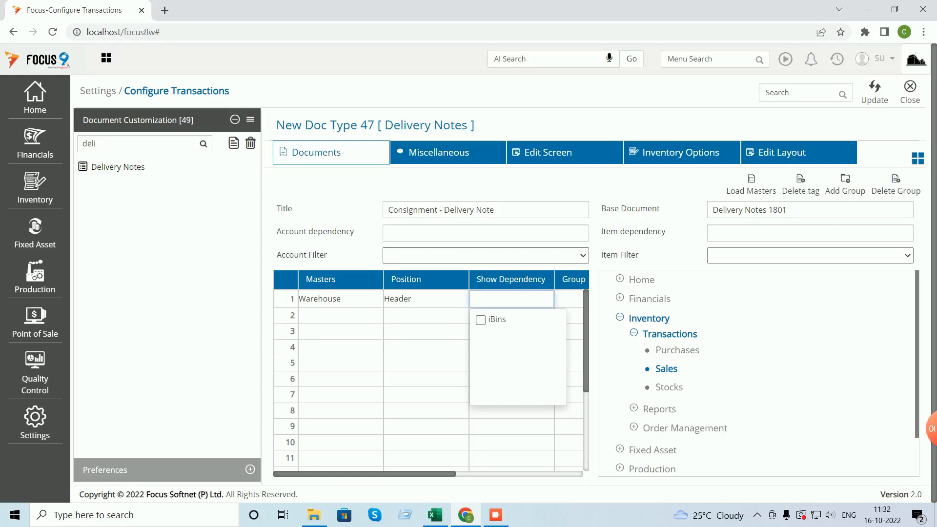
click(875, 91)
click(910, 91)
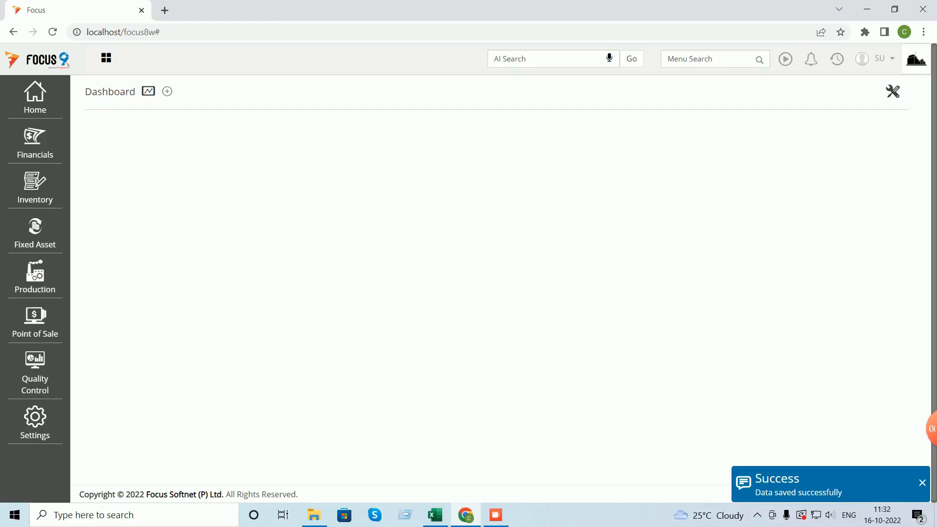
- Locate and open the Consignment - Delivery Note voucher list via menu search
click(707, 59)
text(cons)
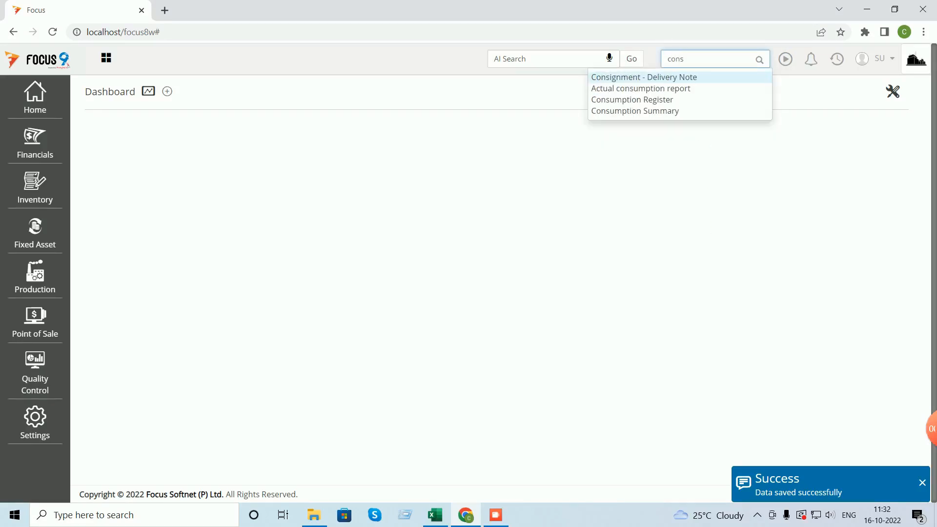
key(Return)
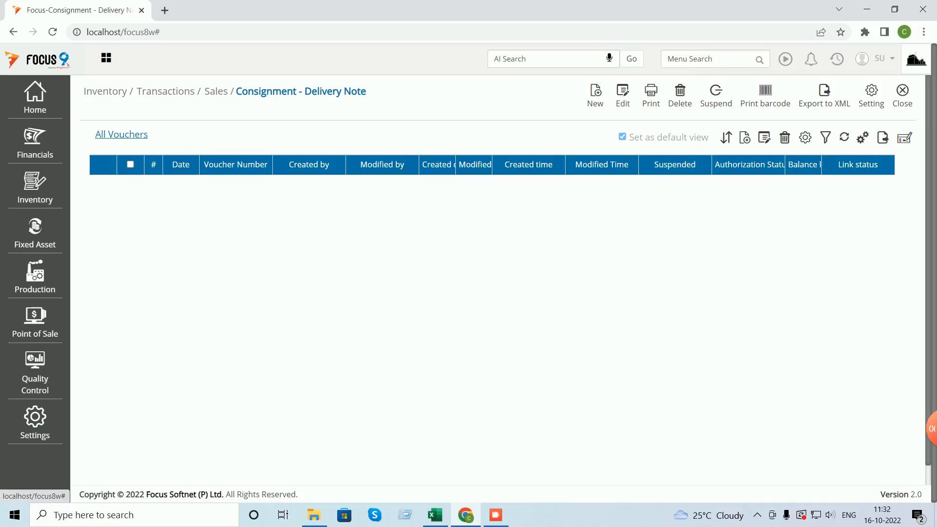
click(903, 95)
click(35, 187)
click(107, 172)
click(99, 210)
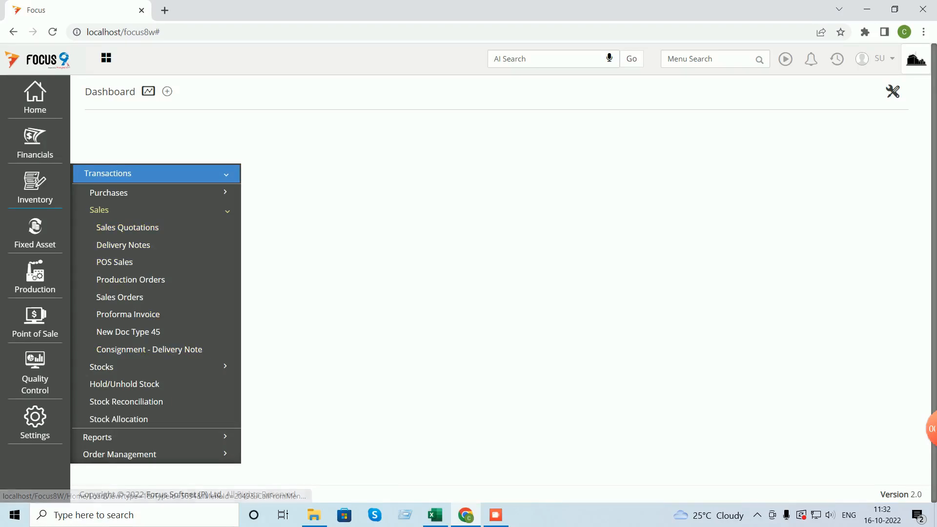
click(706, 59)
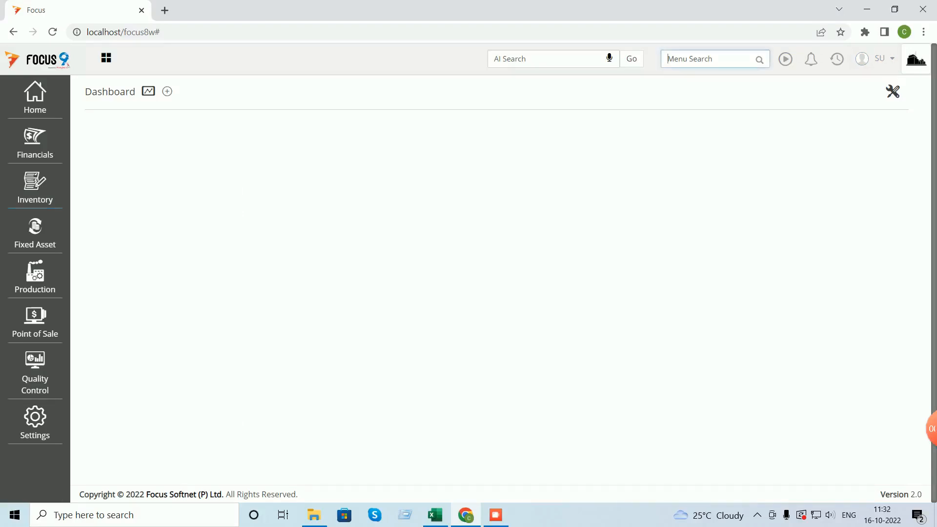
text(consi)
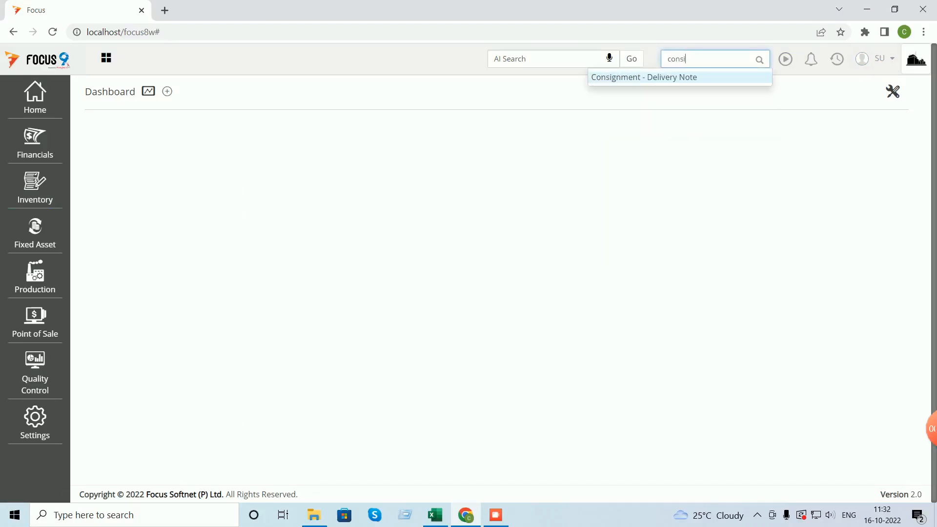
key(Return)
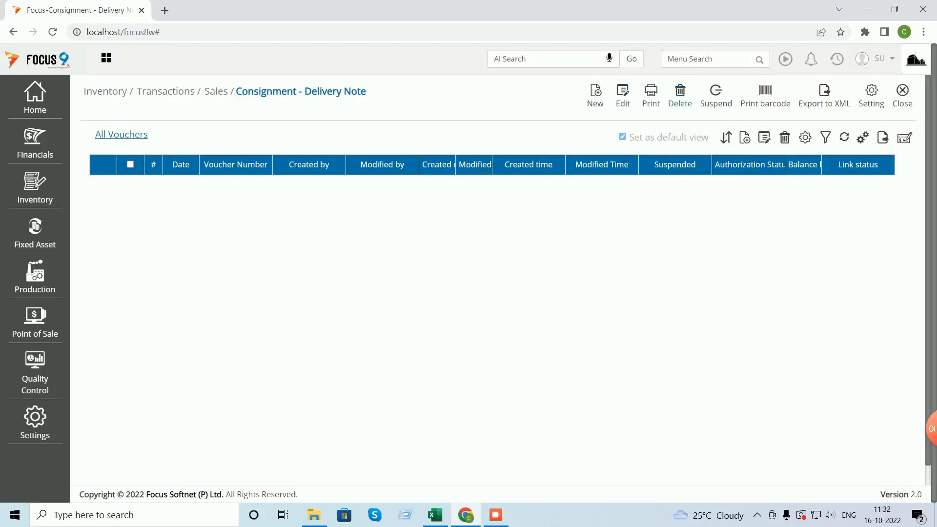
- Start a new Consignment - Delivery Note and check the G12 issue quantity in Excel
click(595, 96)
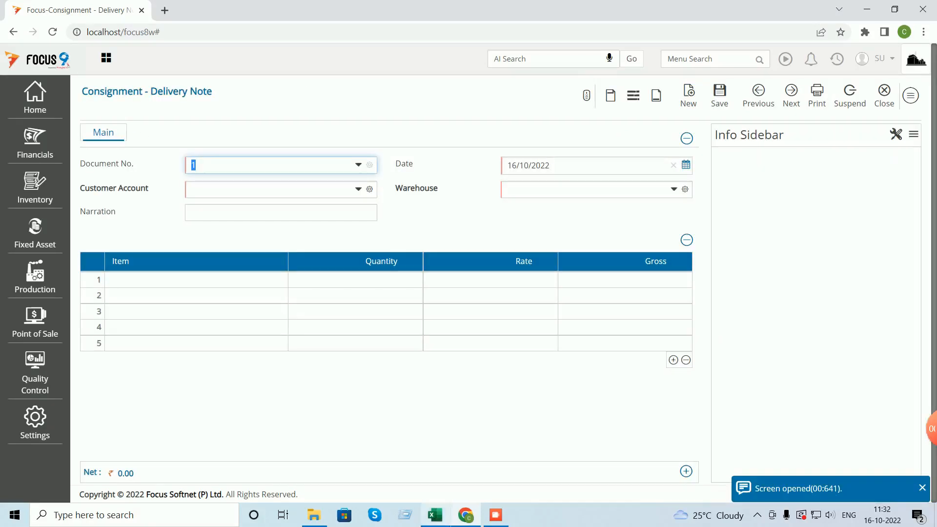
click(435, 515)
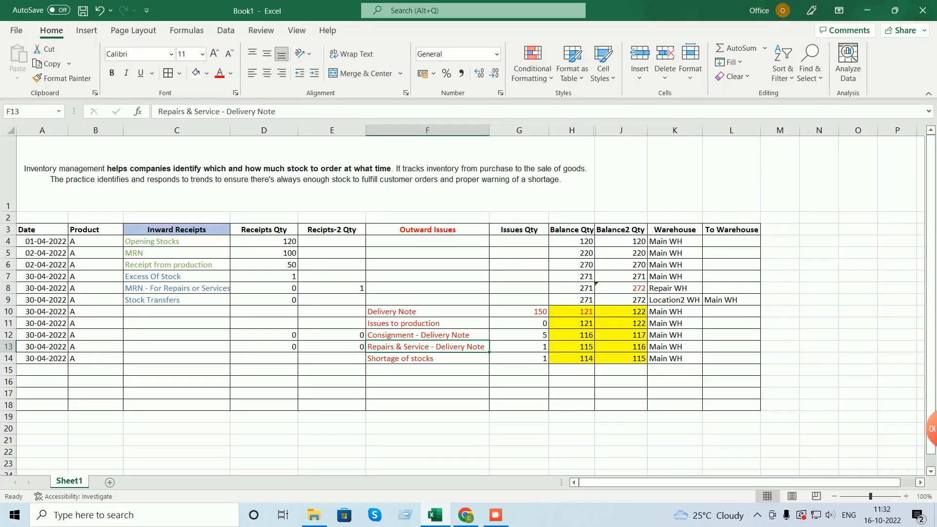
click(519, 335)
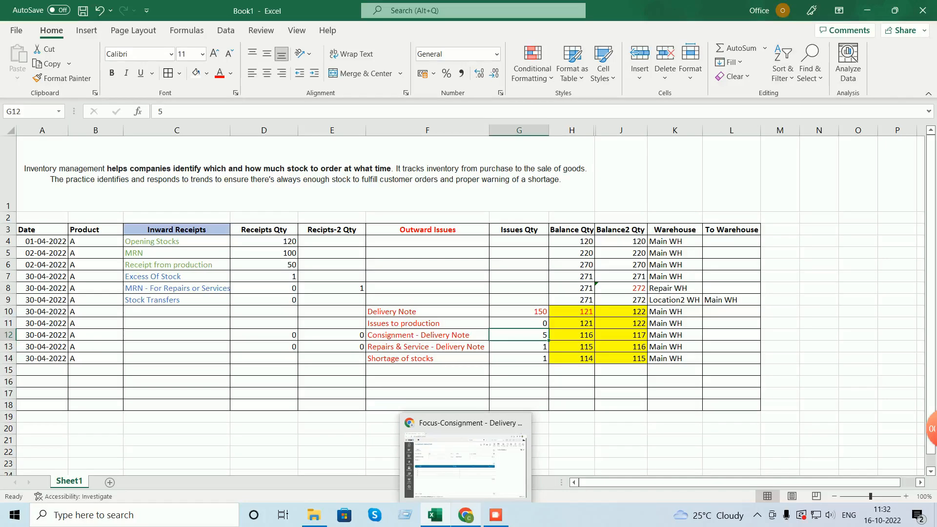
click(488, 456)
- Enter Customer A, Main WH and 5 Neelkamal Chair NC01, save, and close the consignment note
key(Tab)
key(Tab)
text(cus)
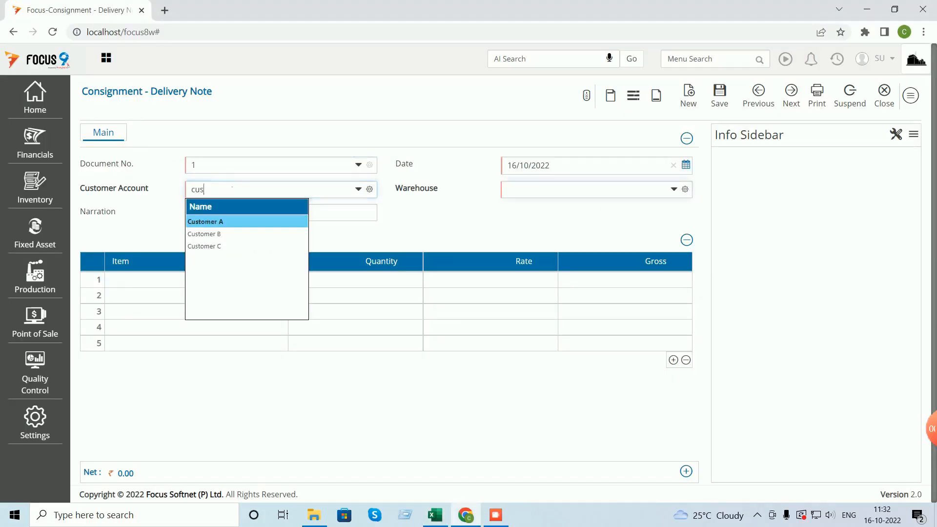
key(Tab)
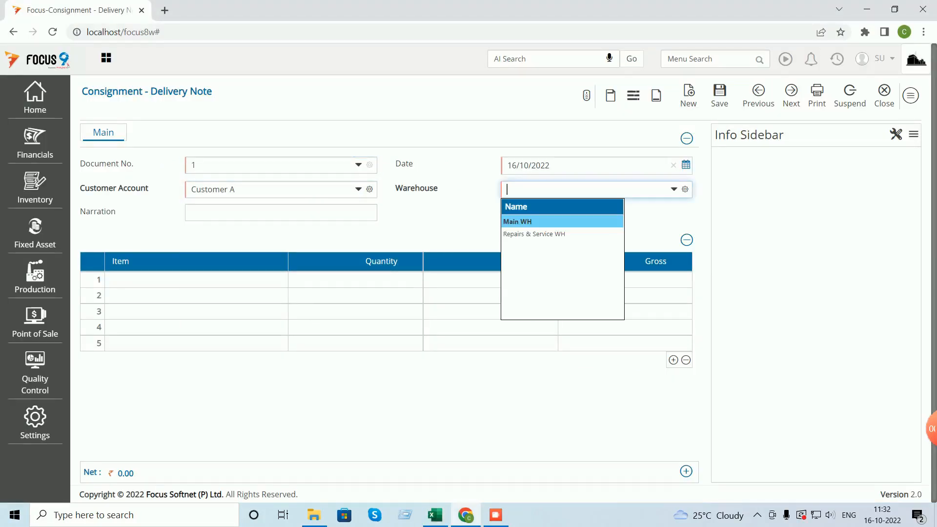
key(Tab)
key(Tab)
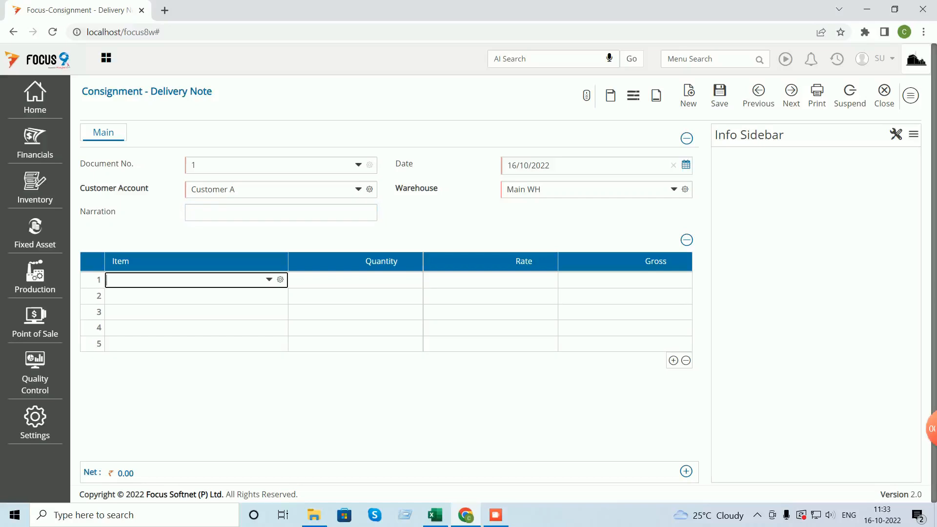
key(Down)
key(Tab)
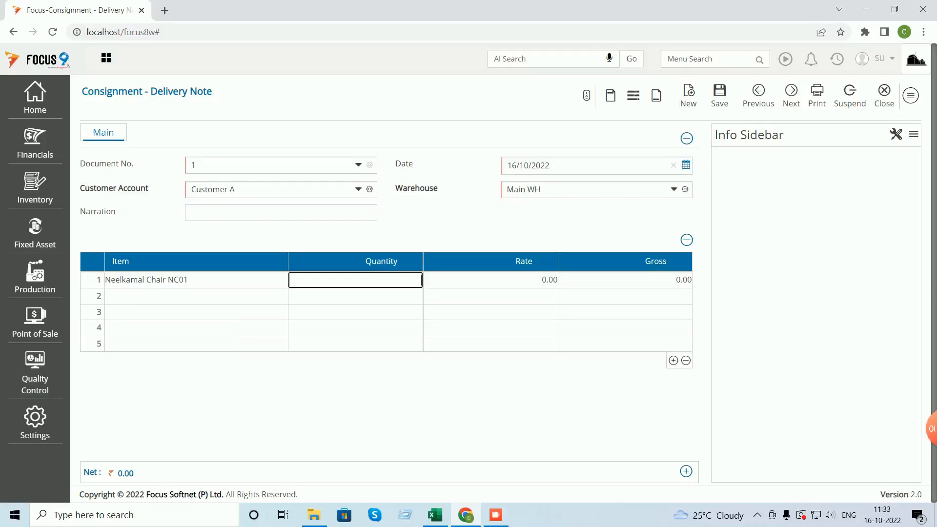
key(Tab)
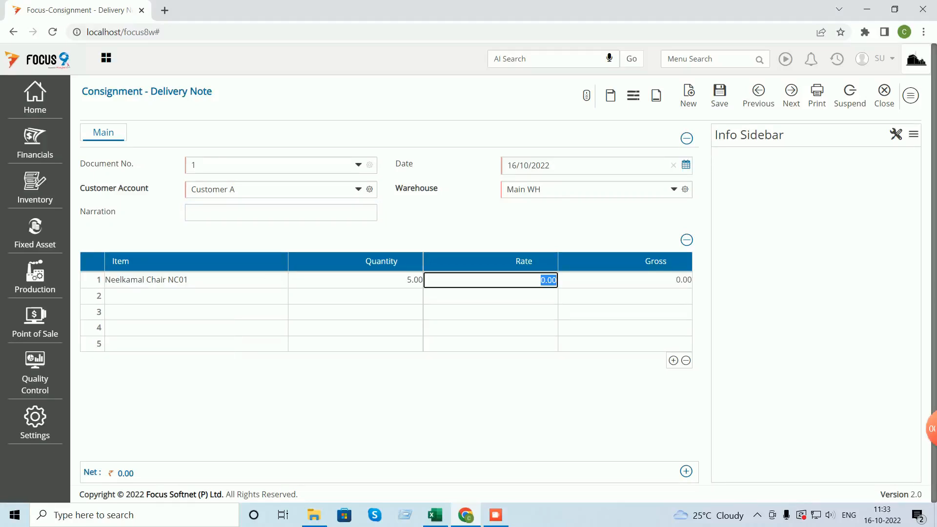
key(ctrl+s)
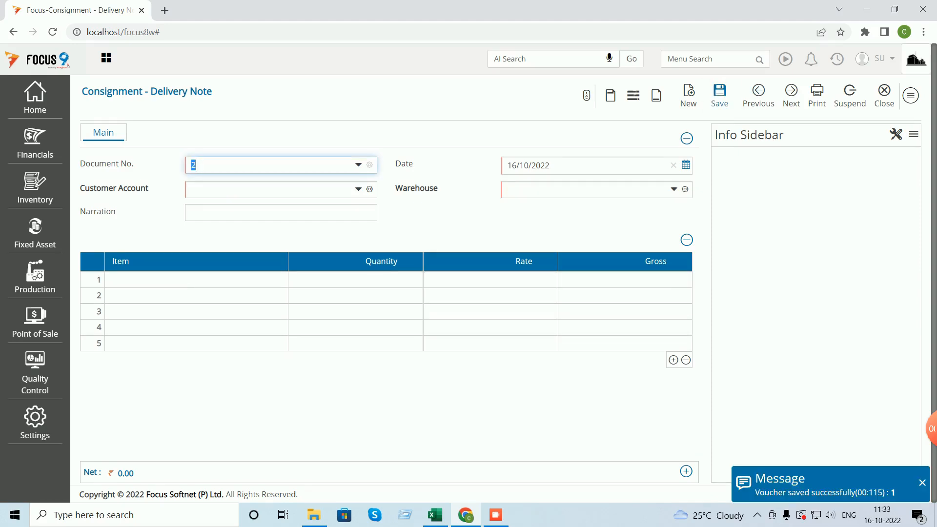
click(885, 96)
click(902, 95)
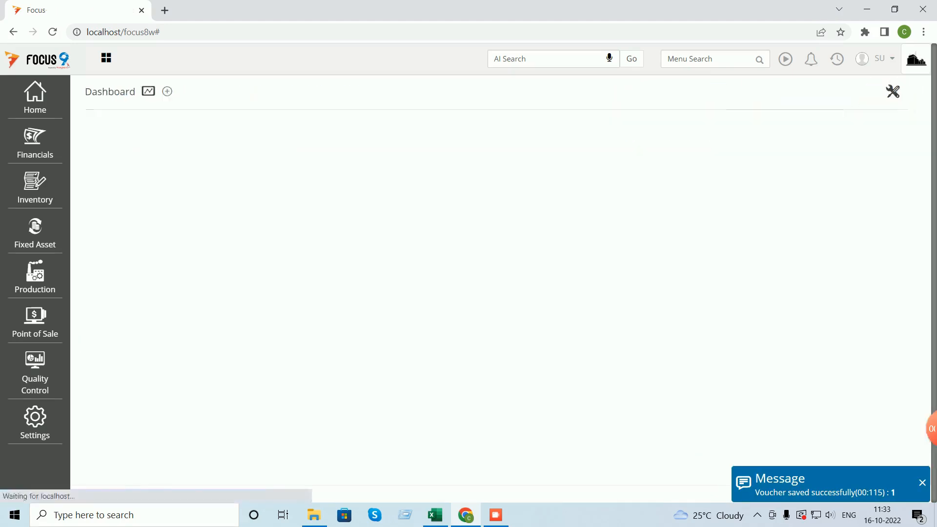
- Generate the Stock Ledger for Neelkamal Chair NC01 and compare it with Excel cell J12
click(837, 59)
click(752, 109)
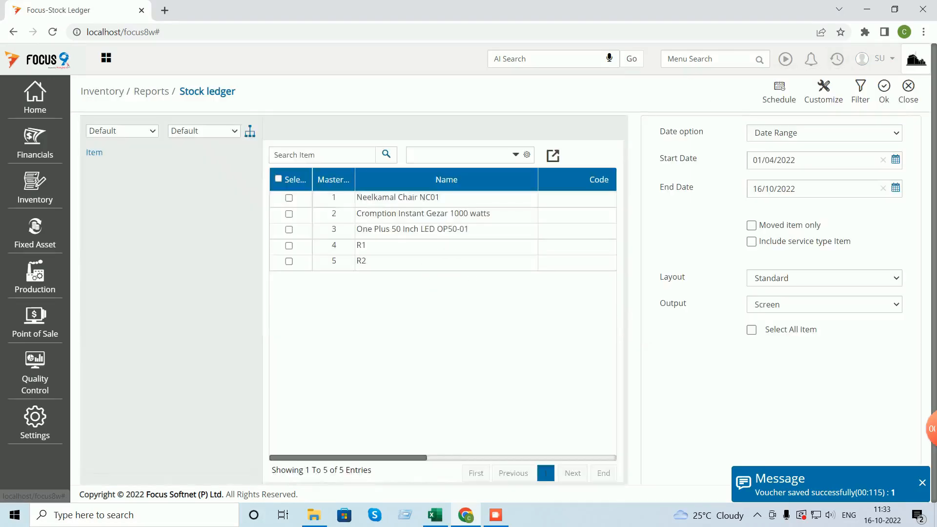
click(289, 213)
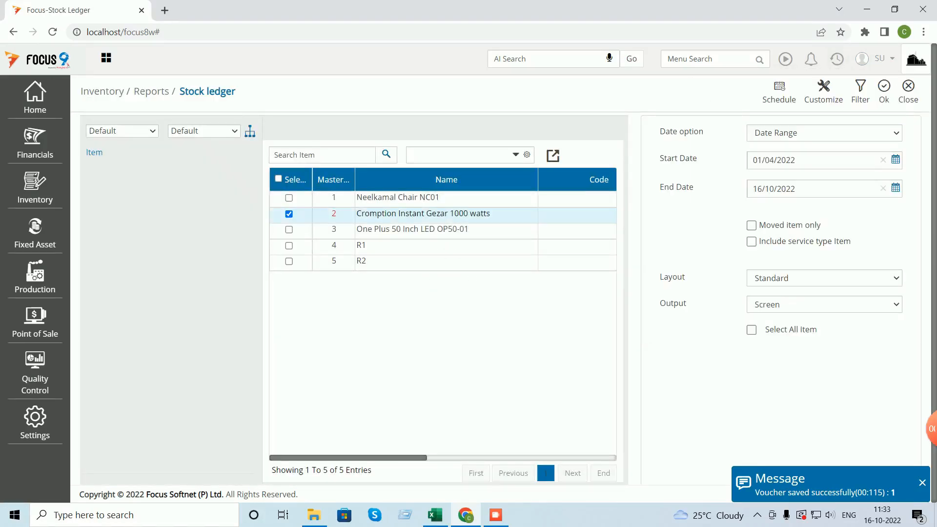
click(289, 214)
click(289, 198)
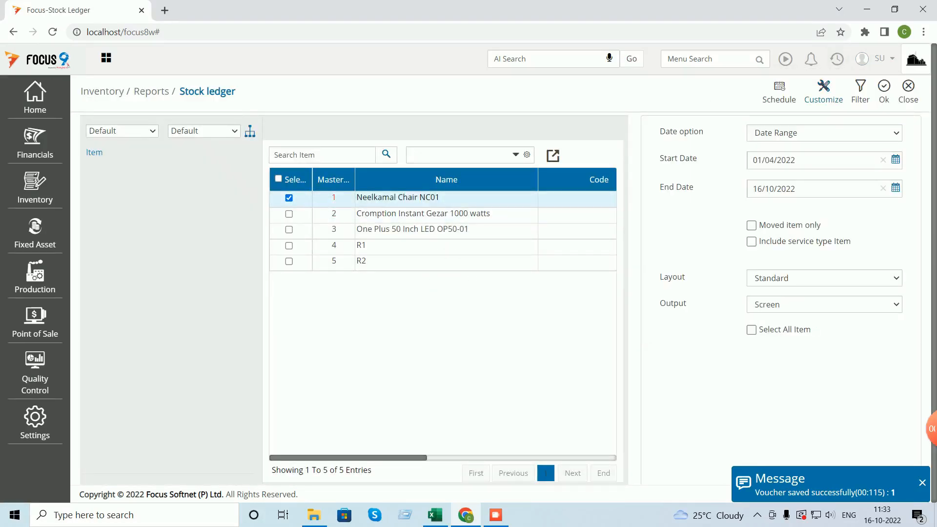
click(884, 91)
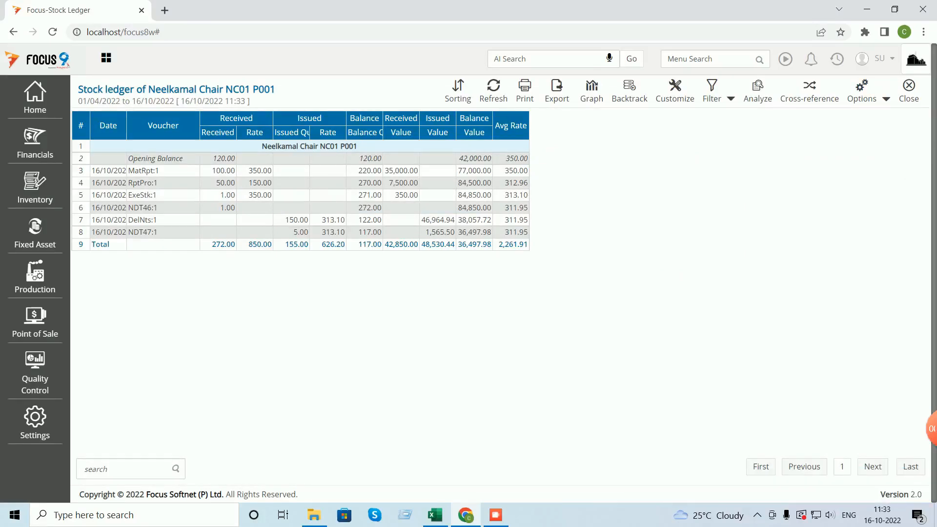
key(alt+Tab)
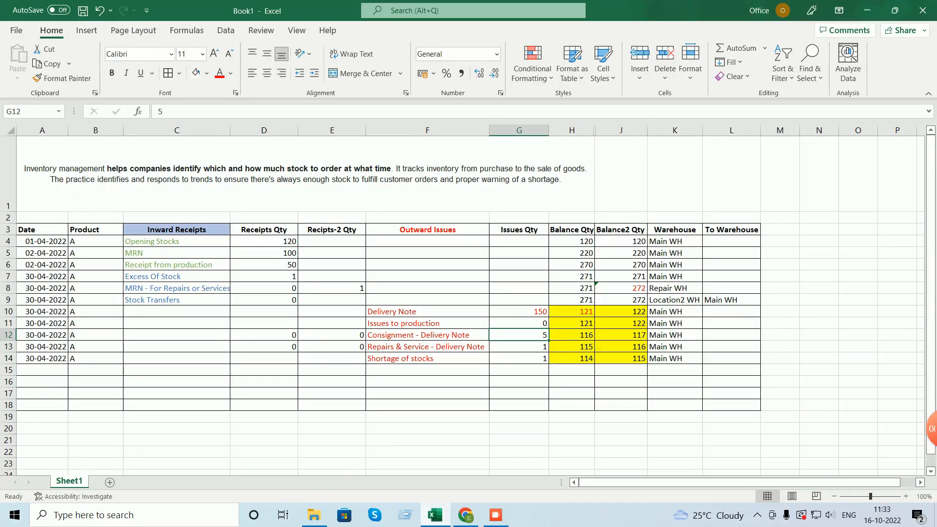
click(621, 336)
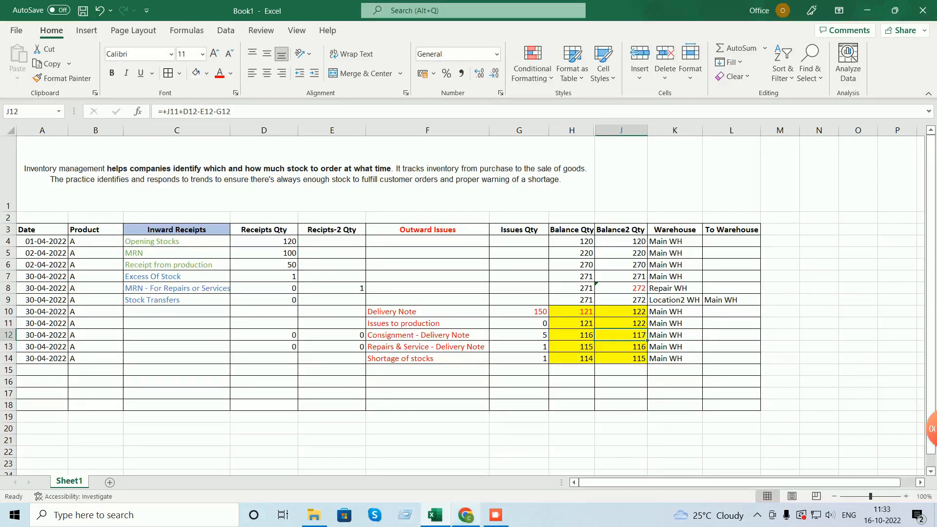
click(466, 515)
- Filter the ledger to Warehouse Name equal to Main WH, leaving a 116.00 balance
click(713, 91)
click(730, 106)
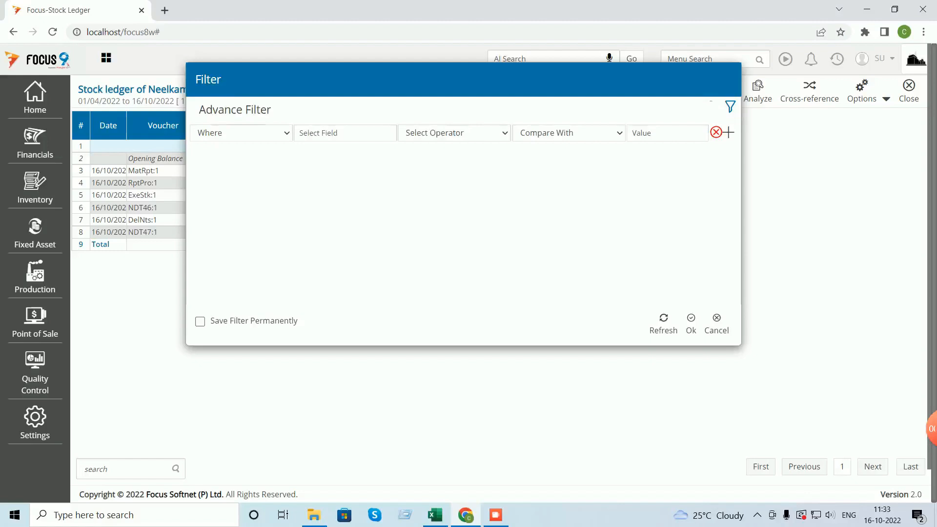
click(345, 133)
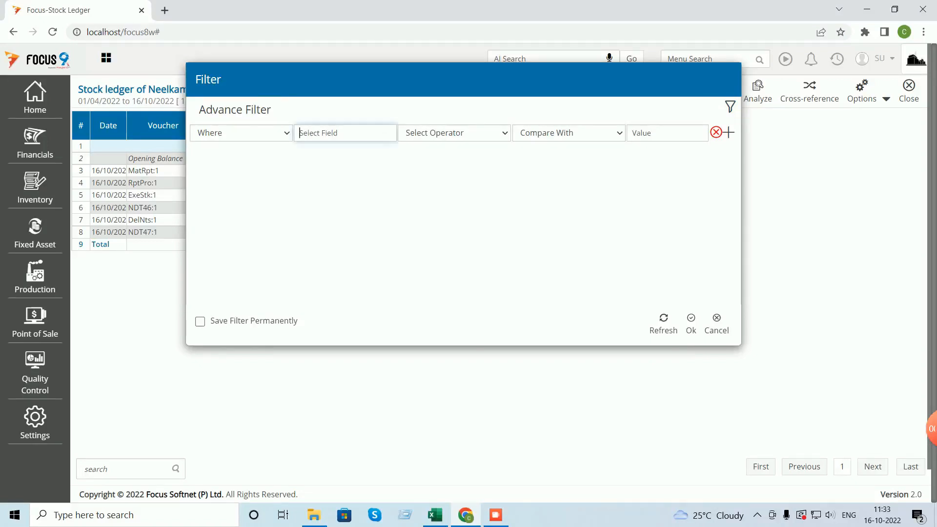
click(313, 231)
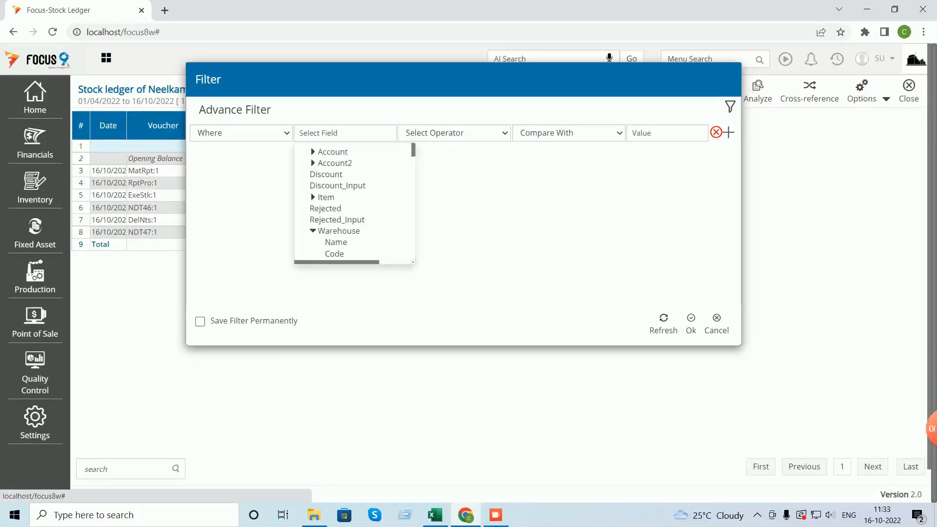
click(335, 242)
click(454, 134)
click(421, 159)
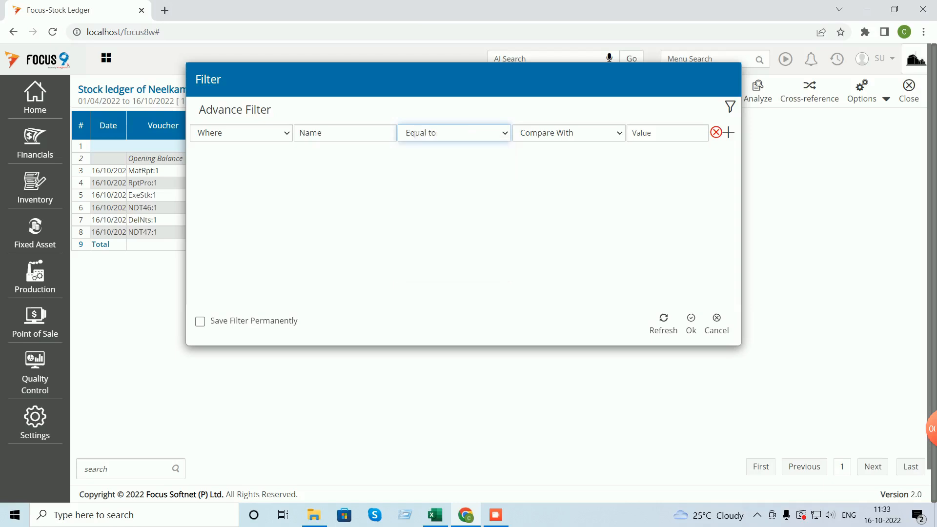
click(569, 133)
click(530, 159)
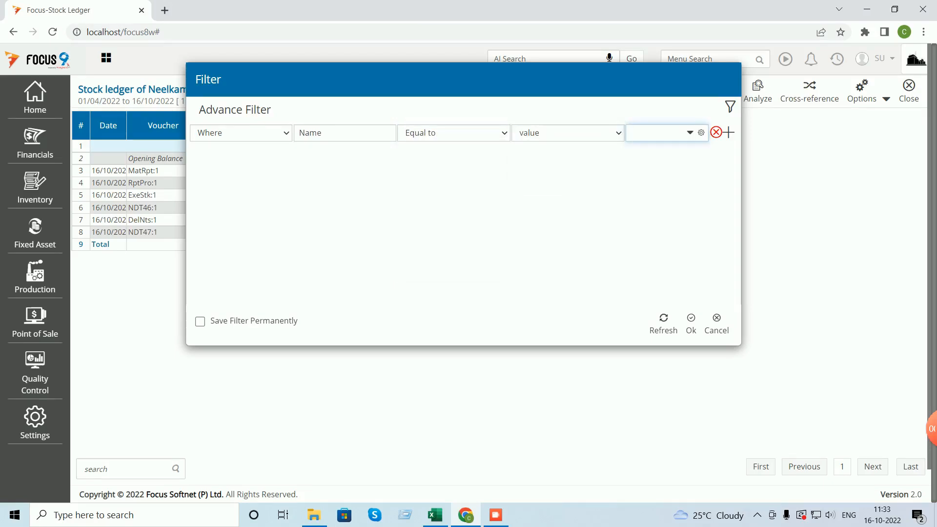
click(642, 165)
click(691, 323)
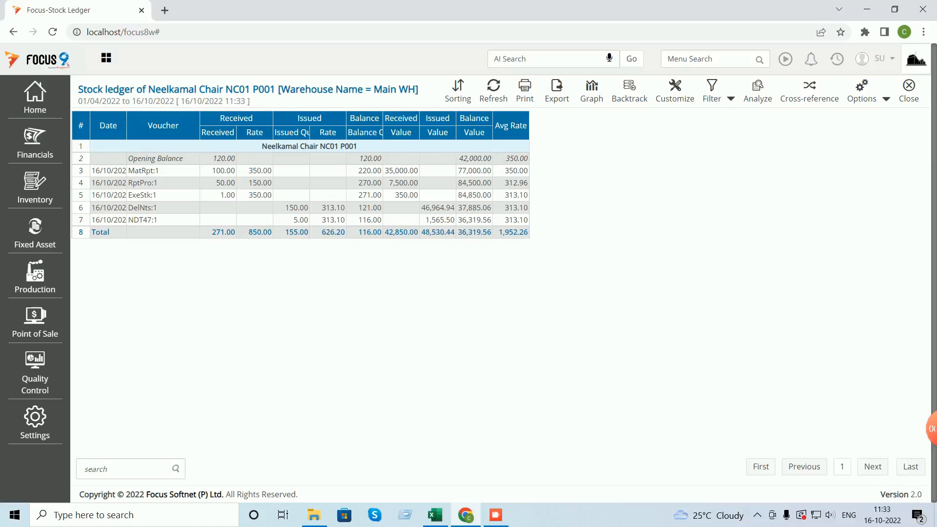
click(435, 514)
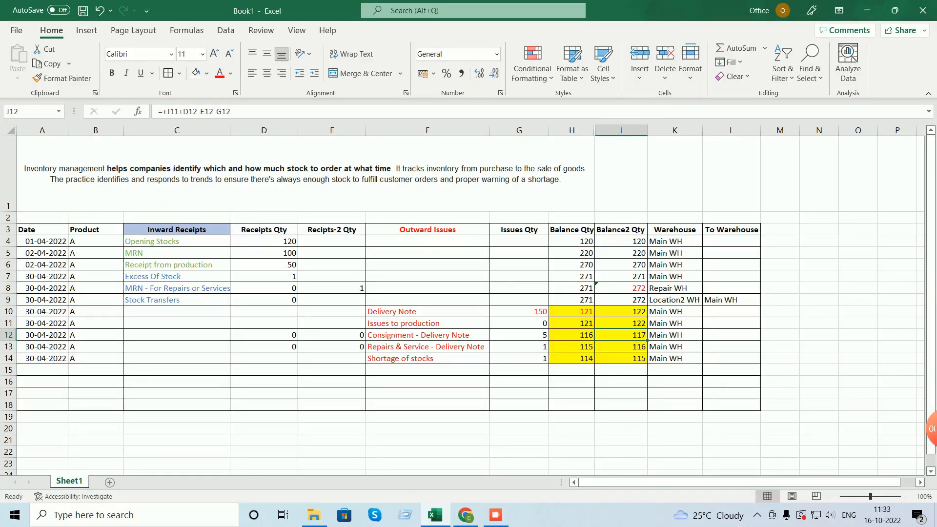
- Check the balance formulas in H12 and H13, then close the Focus stock ledger
click(573, 336)
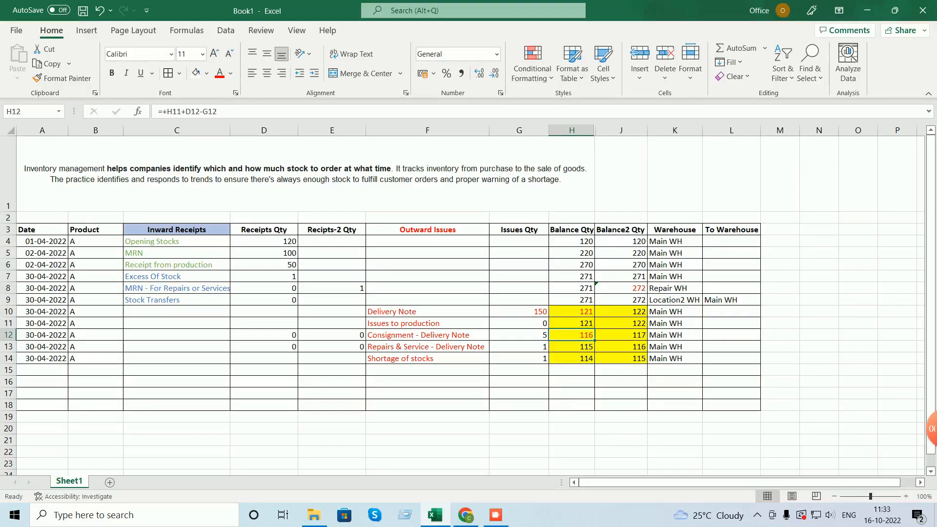
click(572, 347)
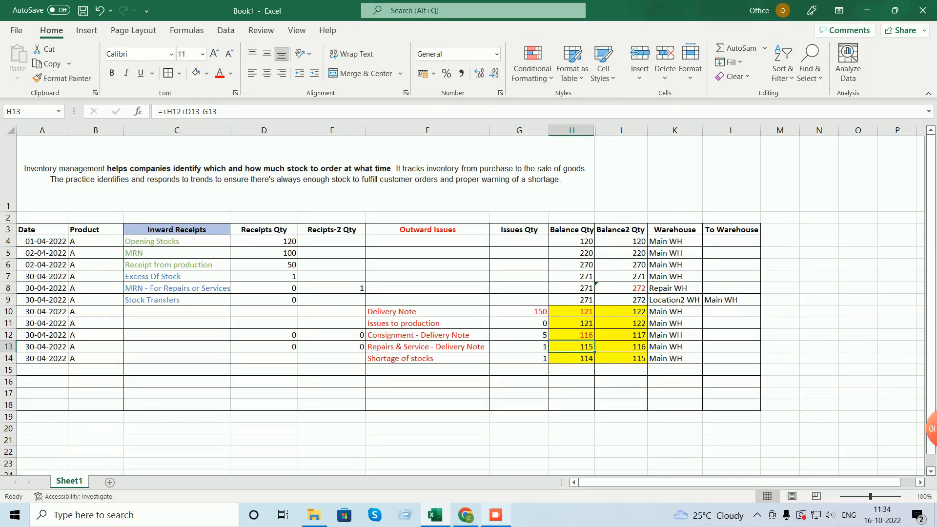
click(467, 515)
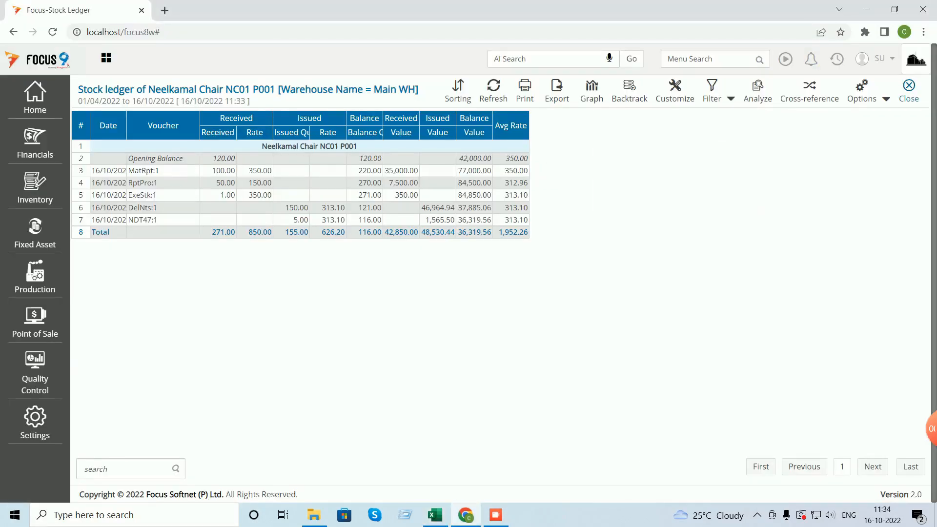
click(909, 91)
- Close the stock ledger and open the settings for a new Inventory transaction document type
click(909, 91)
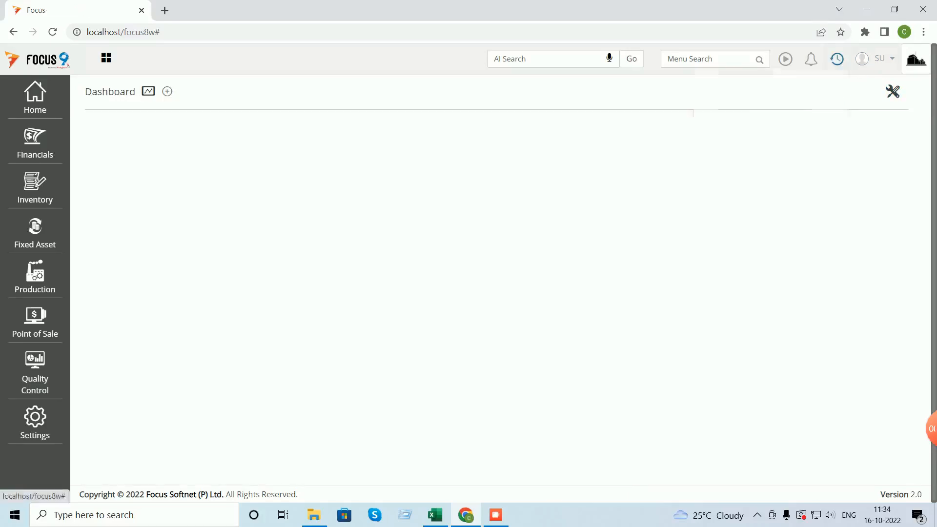
click(838, 59)
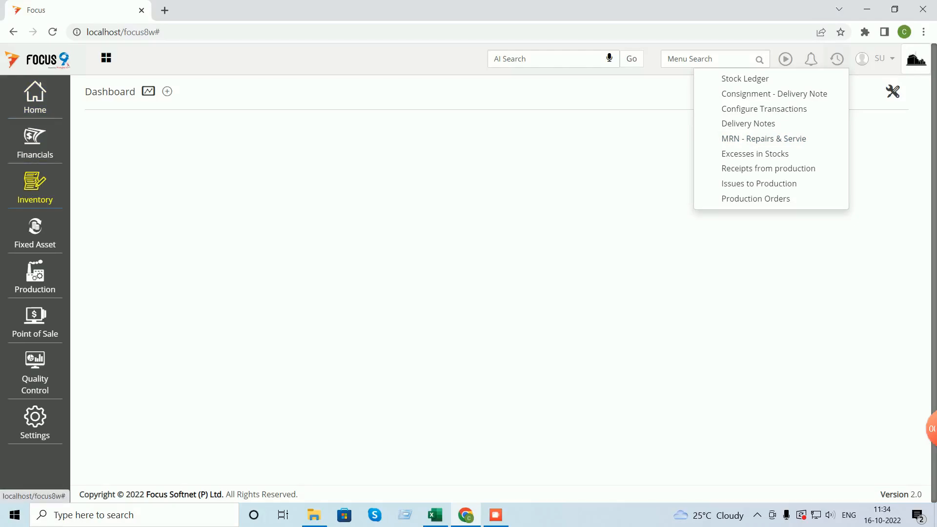
click(34, 188)
click(127, 314)
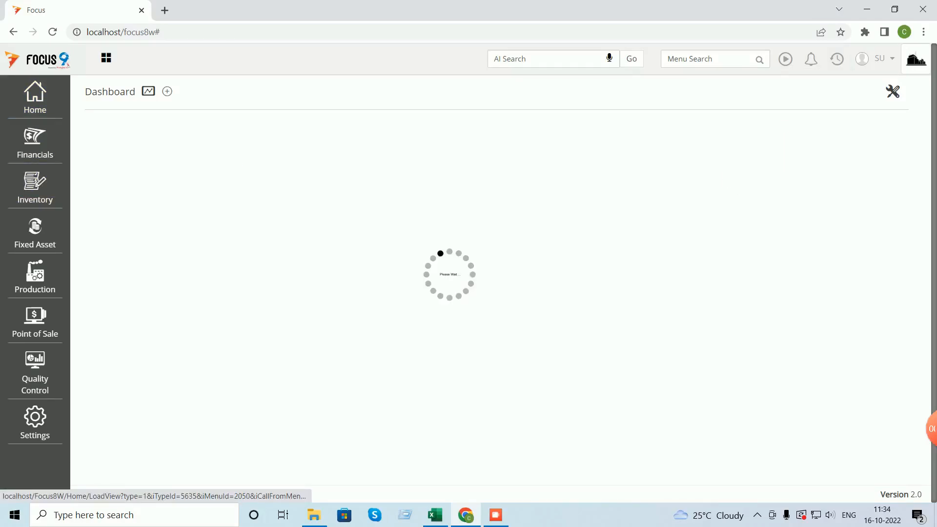
click(871, 95)
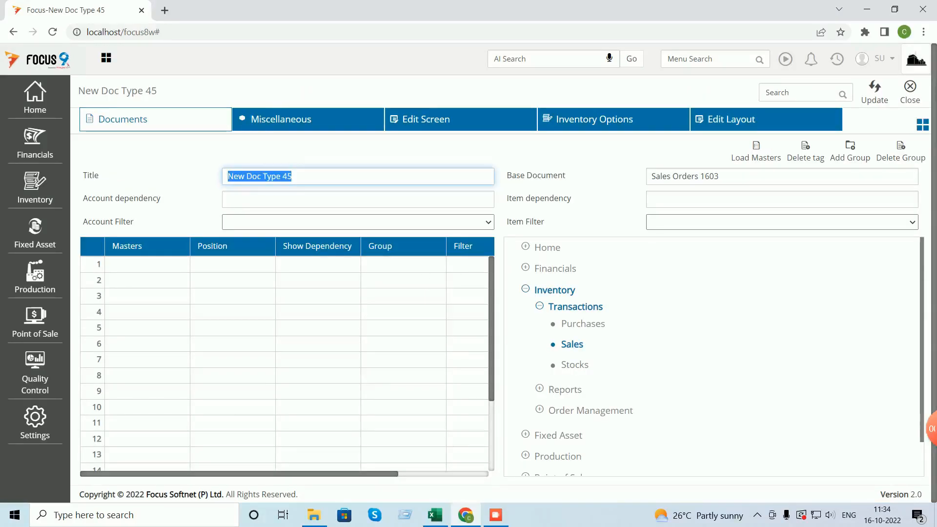
- Title it 'Delivery Note - Repairs & Service', add Warehouse positioned in the Header, and save
text(De)
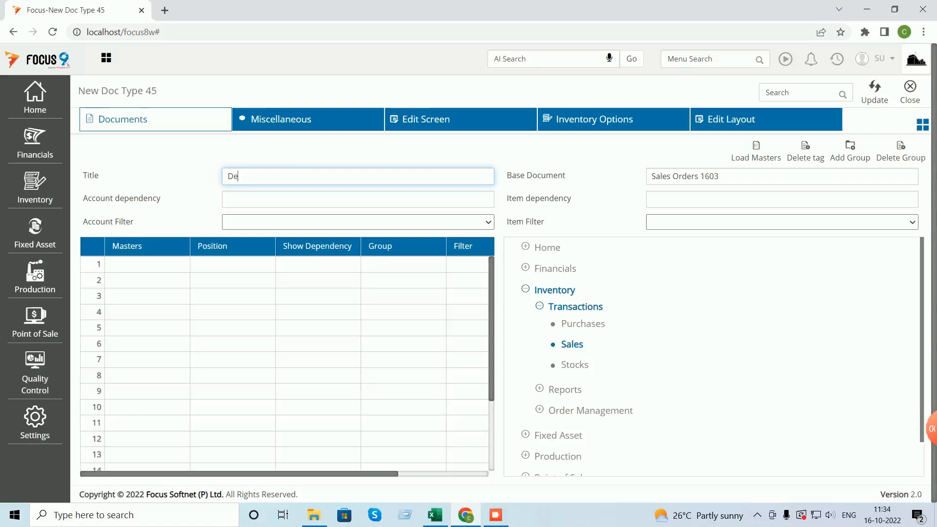
text(liver)
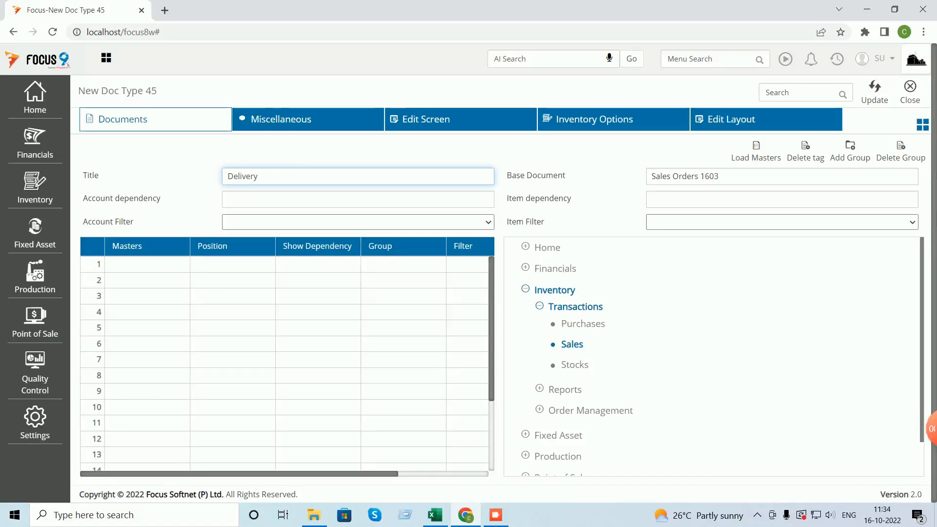
text(y Note - R)
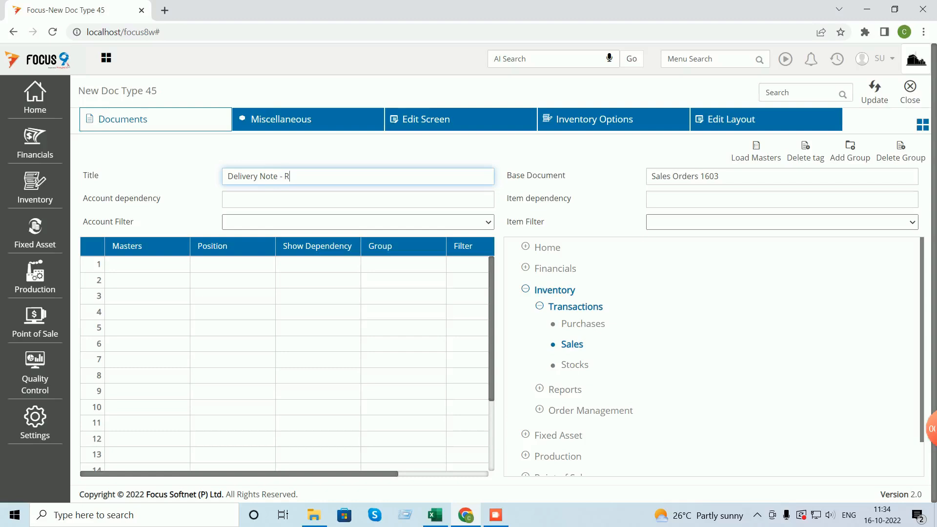
text(epairs & )
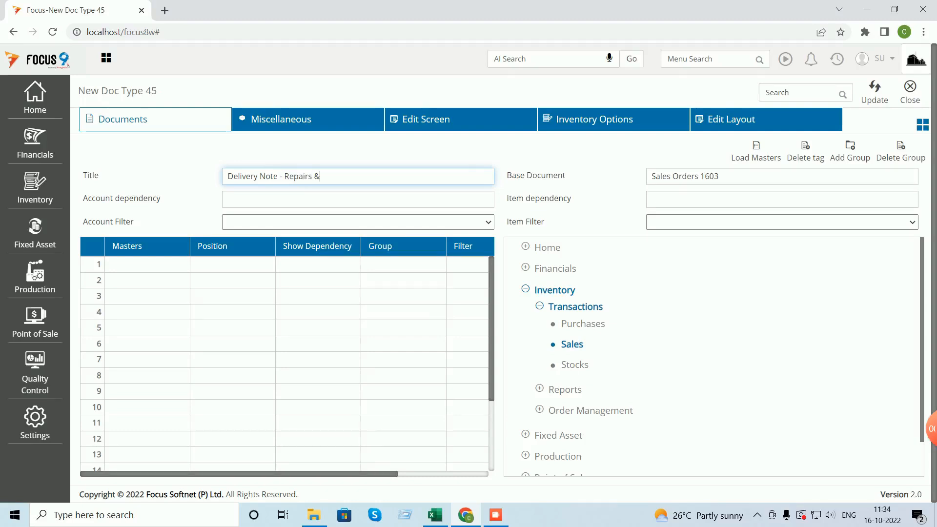
text(Service)
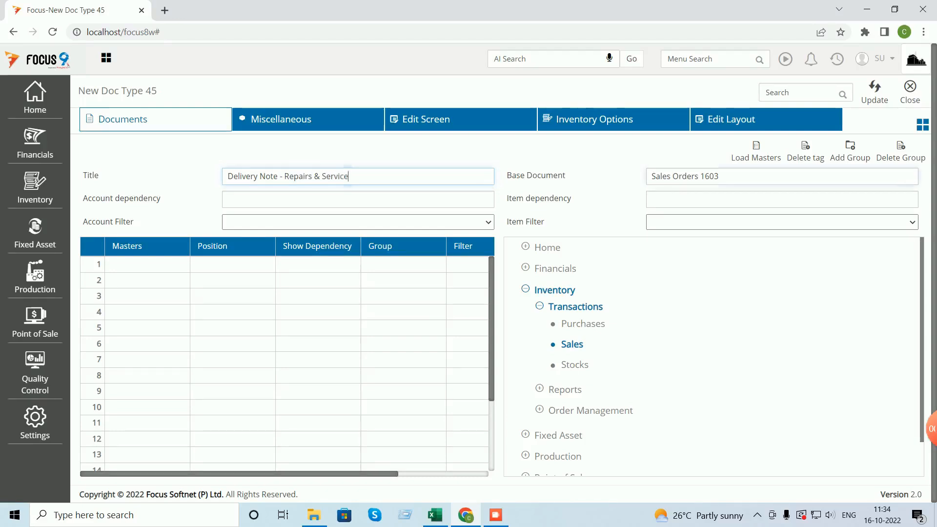
key(Tab)
click(147, 264)
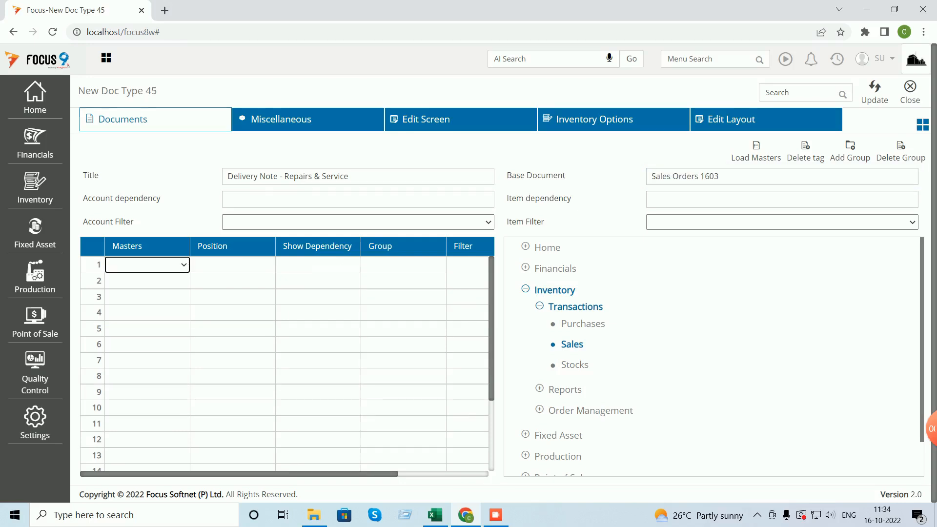
key(w)
key(Tab)
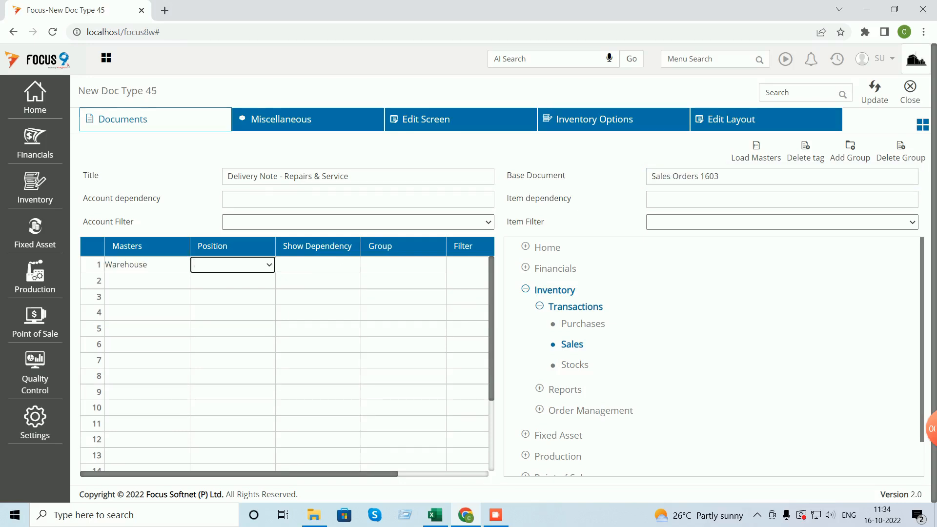
key(h)
key(Tab)
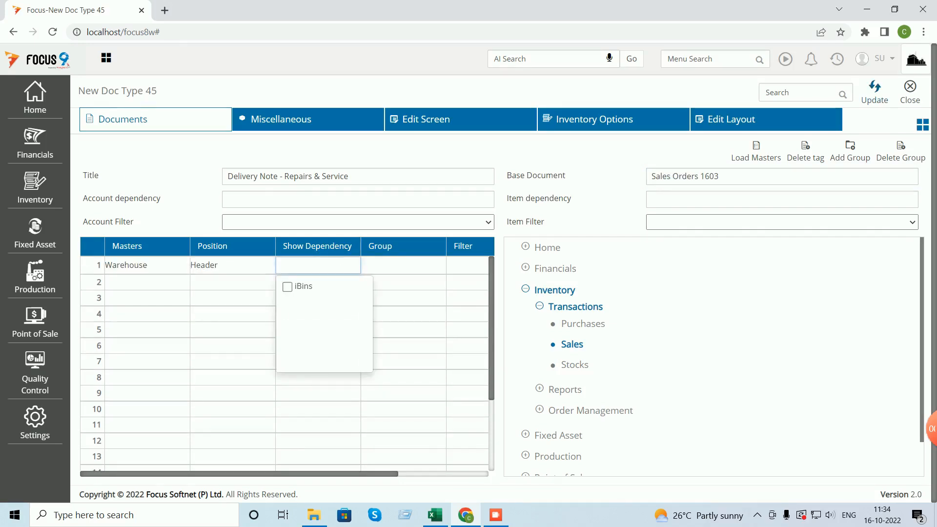
click(875, 92)
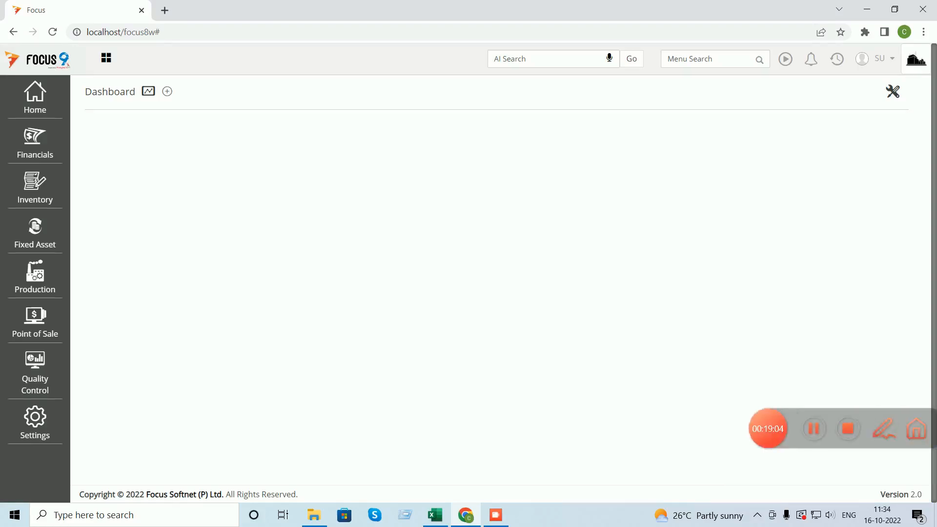
- Open Design Workflow via menu search and name the workflow 'Repair Workflow'
click(708, 59)
text(desi)
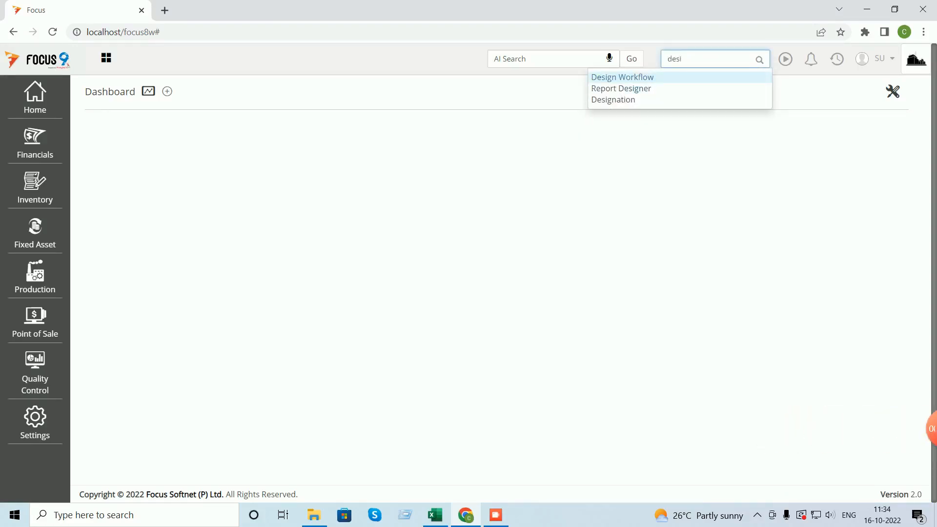
key(Return)
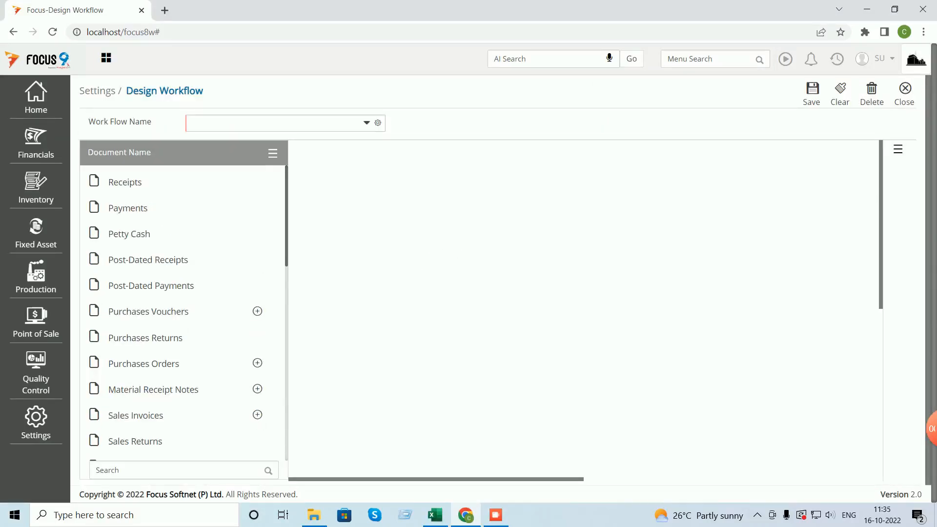
text(R)
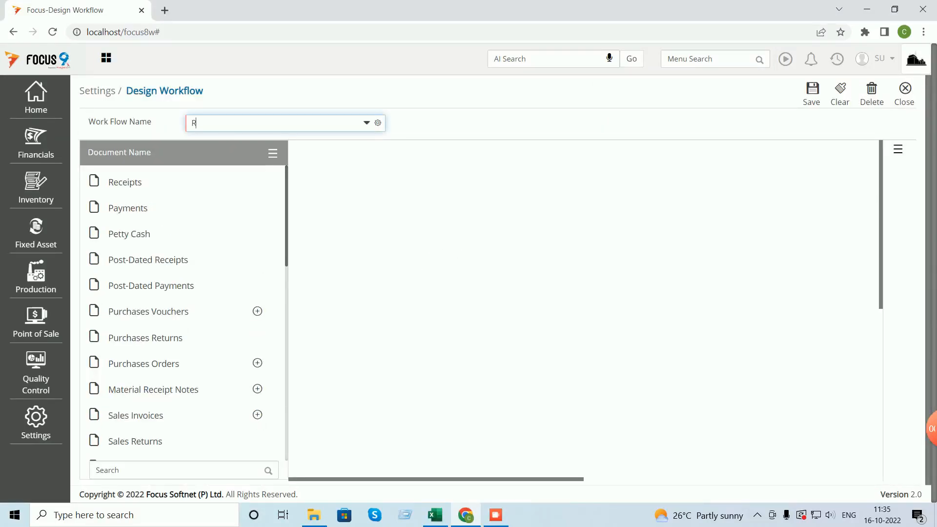
text(epair Workflow)
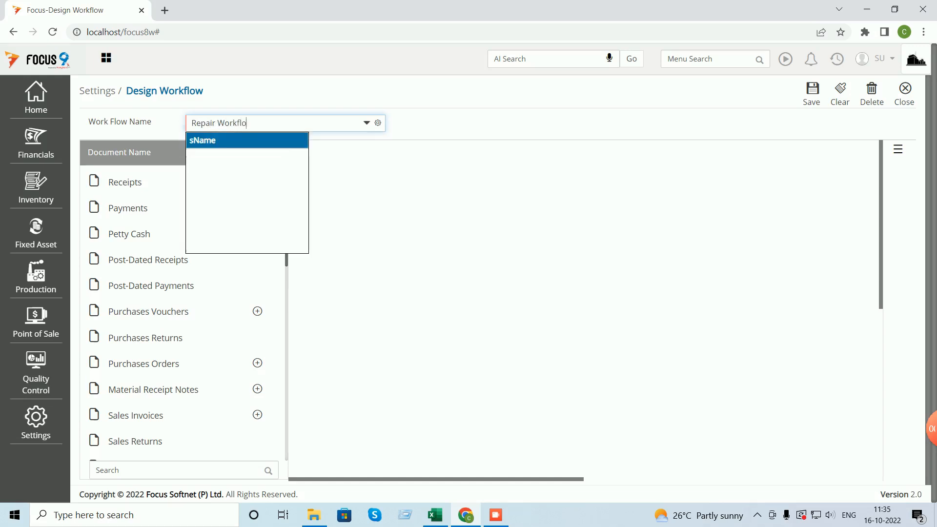
key(Tab)
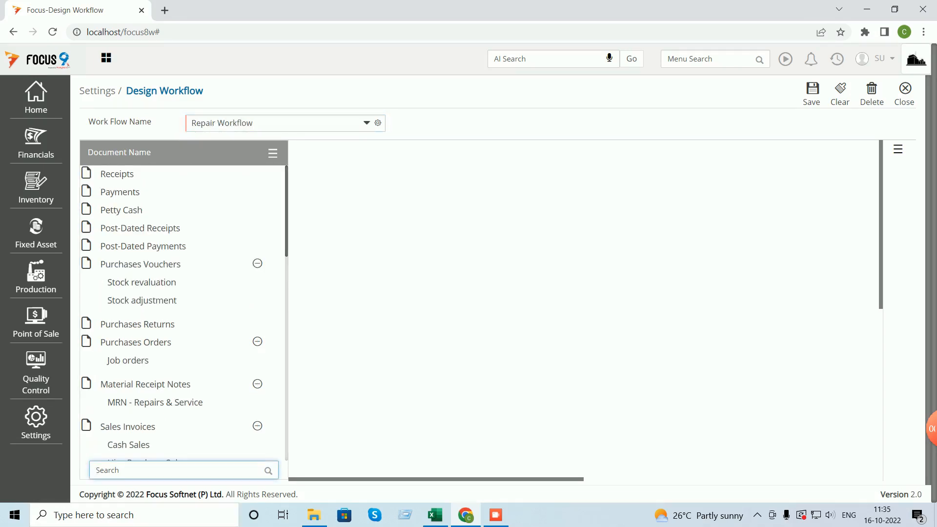
- Place MRN and Delivery Note - Repairs & Service nodes and link MRN to the Delivery Note
drag(154, 402, 402, 266)
scroll(183, 313, down, 4)
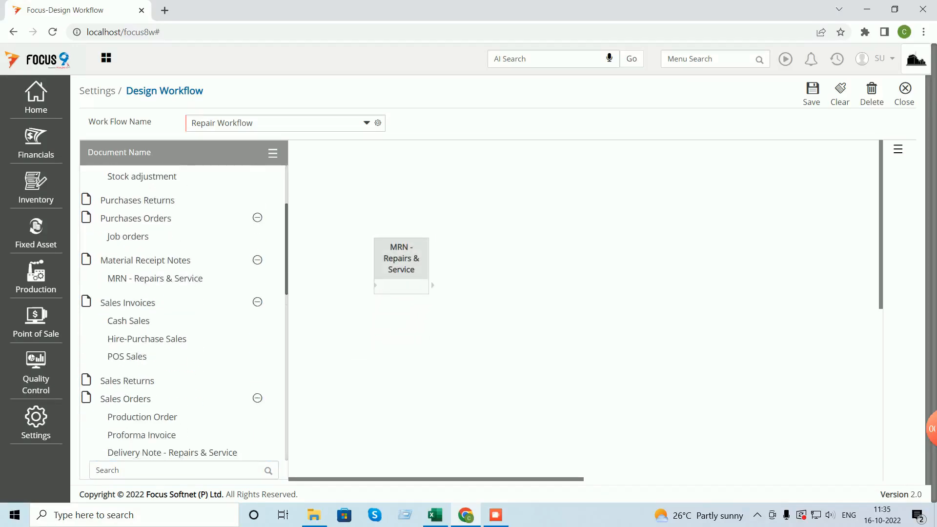
drag(171, 394, 560, 271)
click(432, 285)
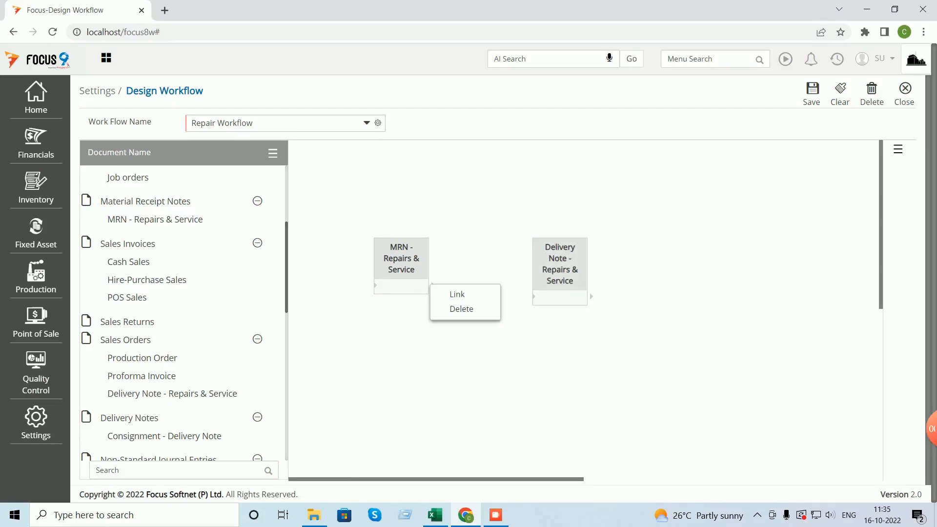
click(457, 294)
click(535, 297)
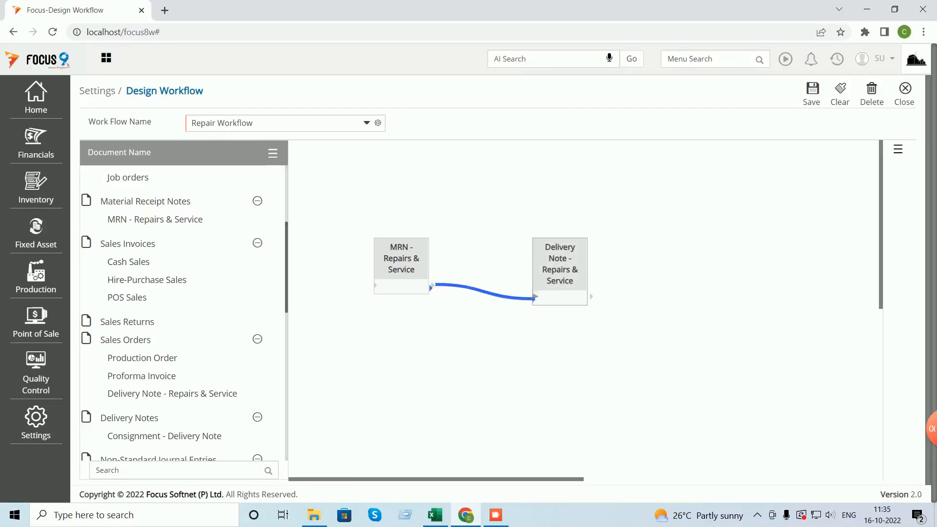
- Set the link value to Quantity with Item and Vendor Account as key fields
click(429, 284)
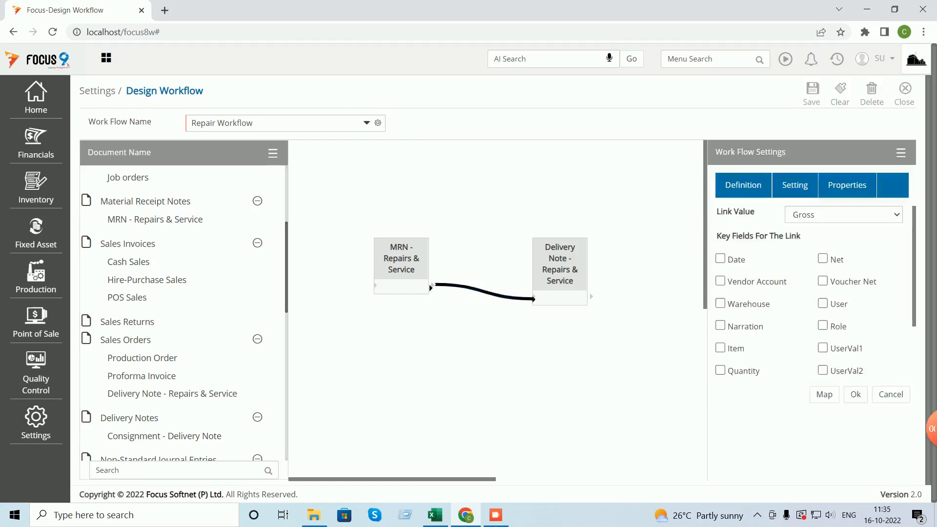
click(844, 215)
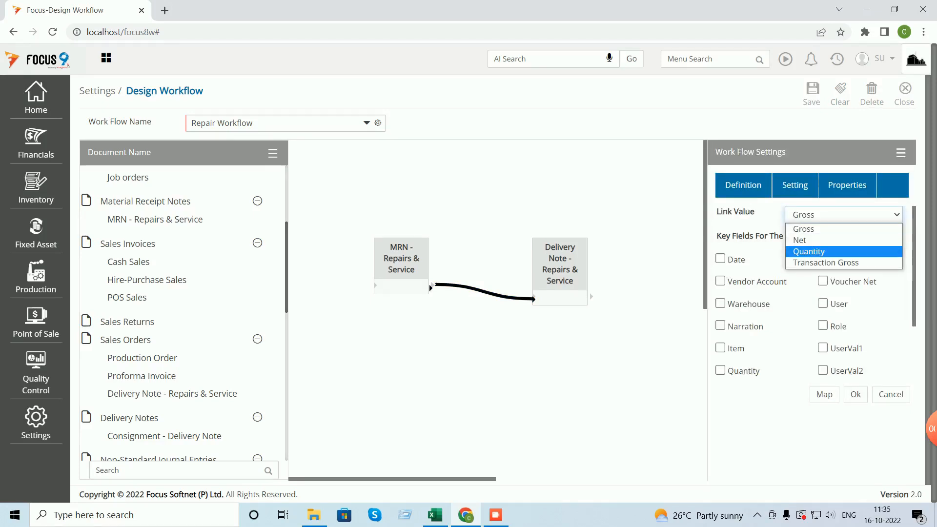
key(Return)
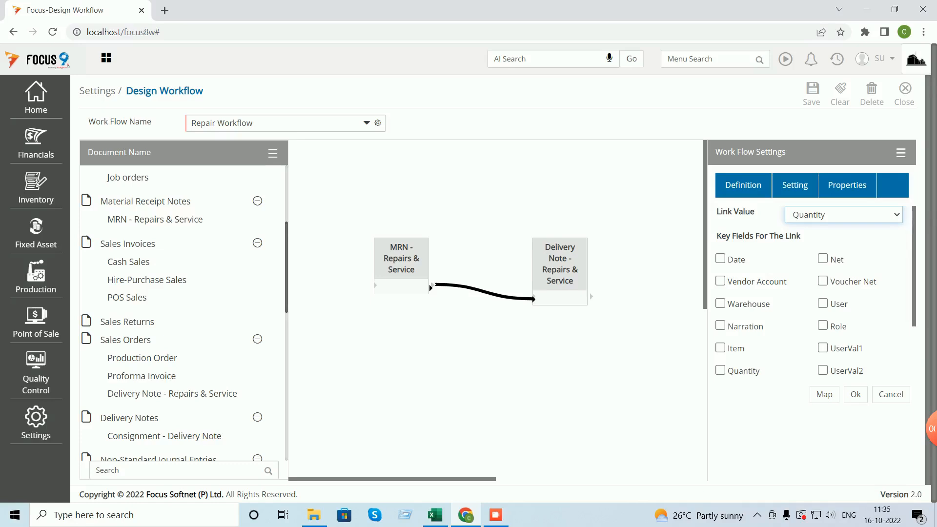
click(720, 348)
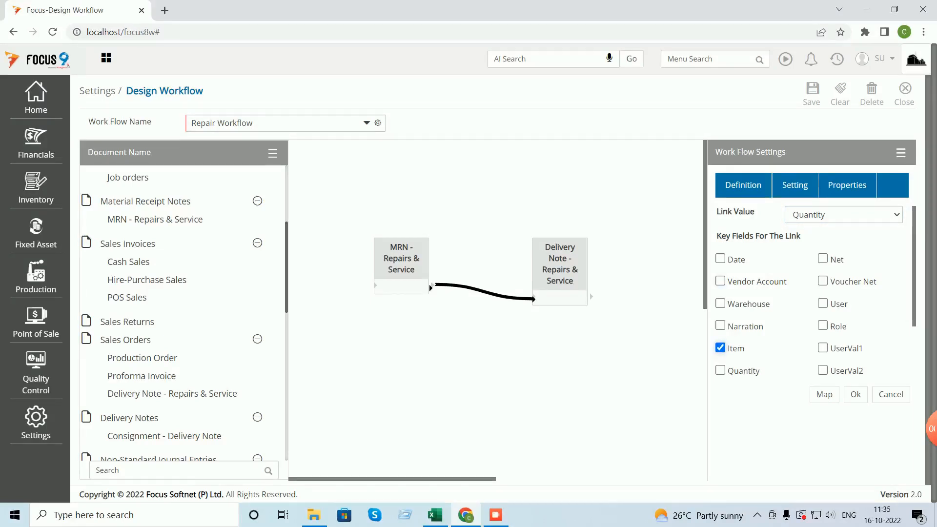
click(720, 282)
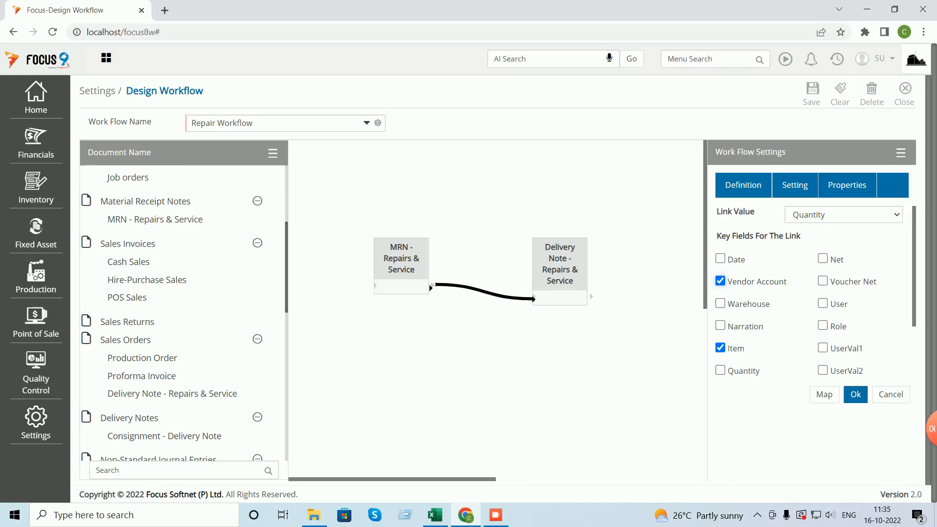
- Remove the Document No., Time and Rate rows from the link's field mapping
click(824, 394)
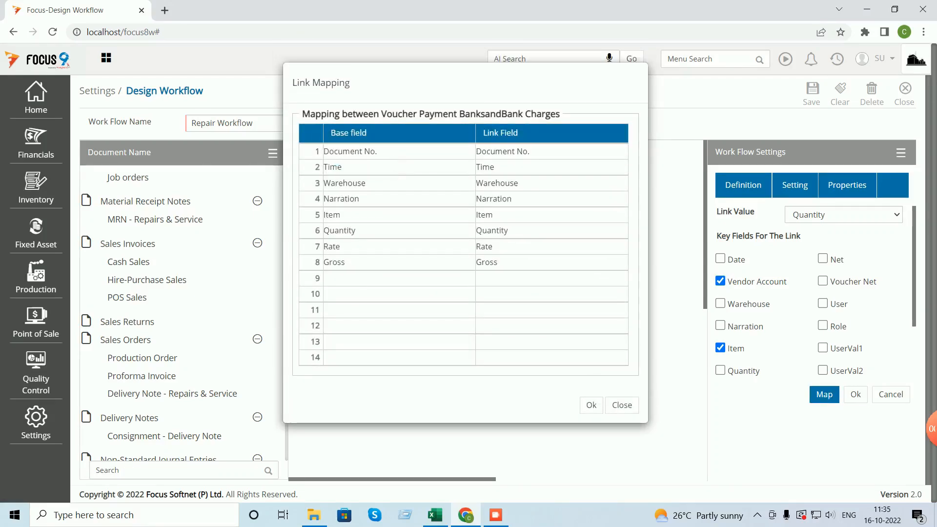
click(537, 151)
click(317, 152)
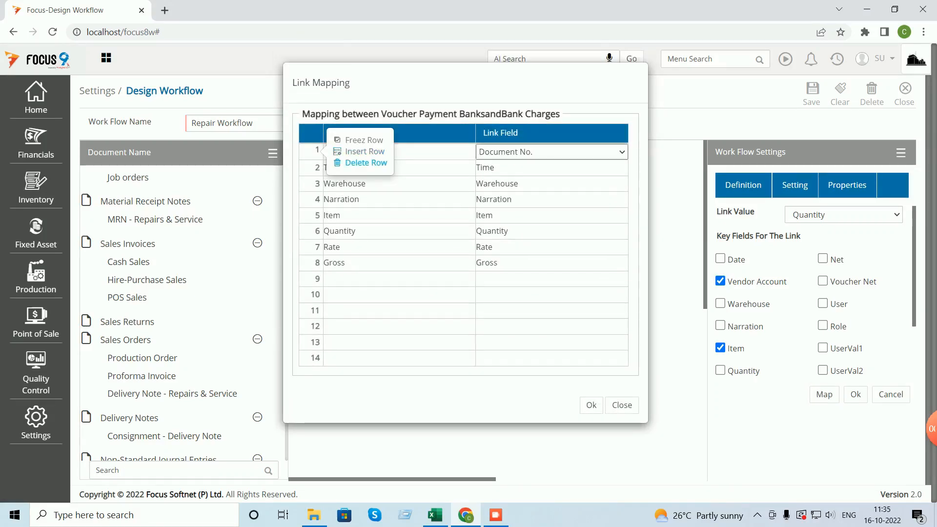
click(366, 163)
click(529, 101)
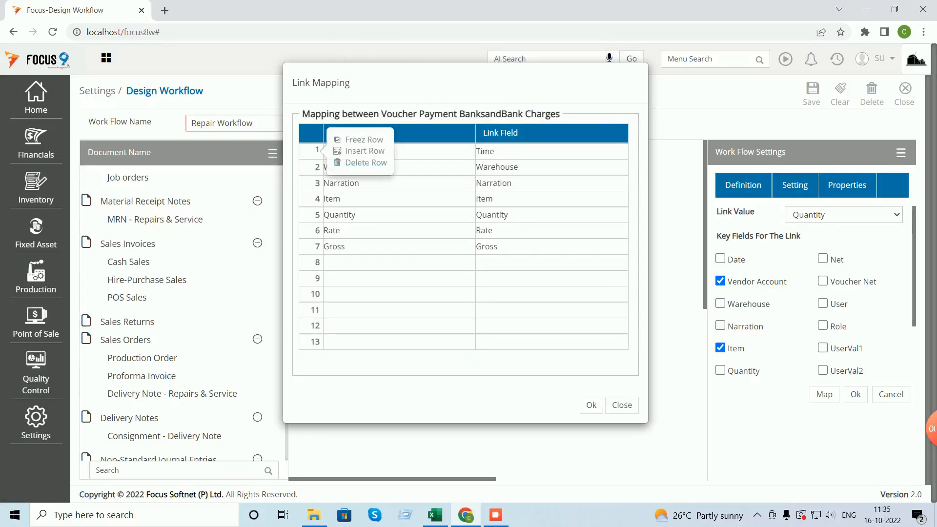
click(366, 163)
click(529, 101)
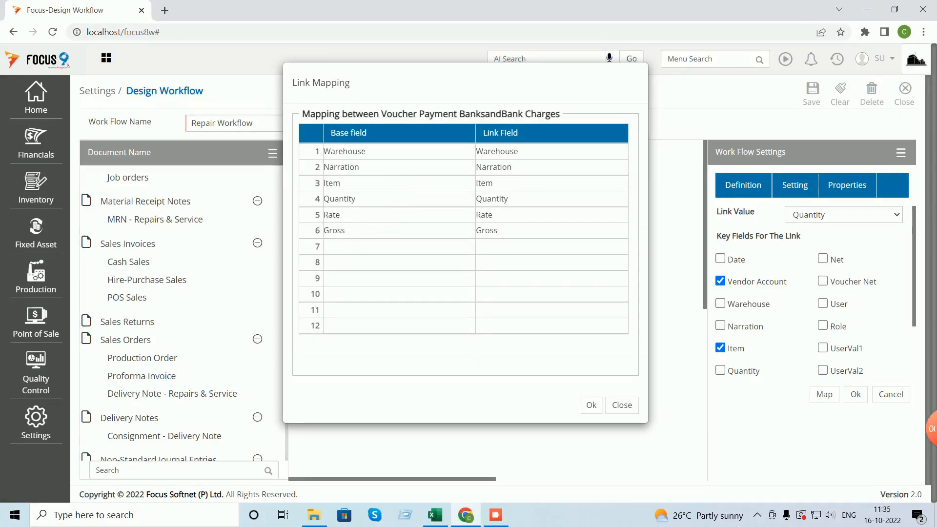
right_click(320, 198)
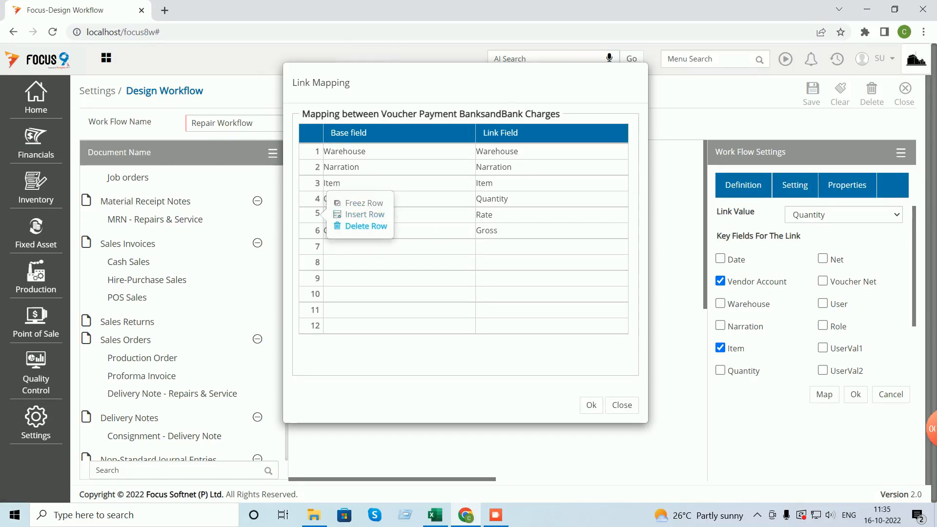
click(366, 226)
click(519, 101)
right_click(319, 198)
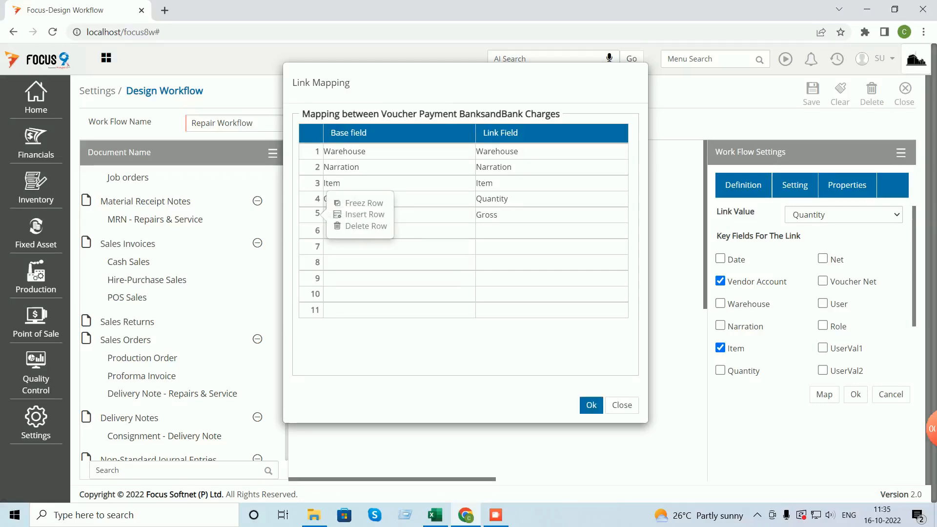
click(591, 404)
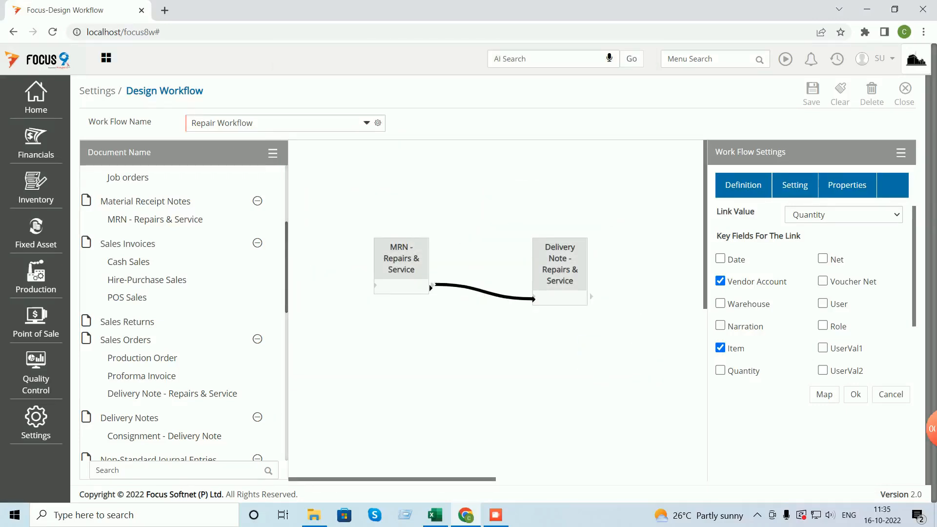
- Remove the Gross mapping row too and apply the link settings
click(825, 395)
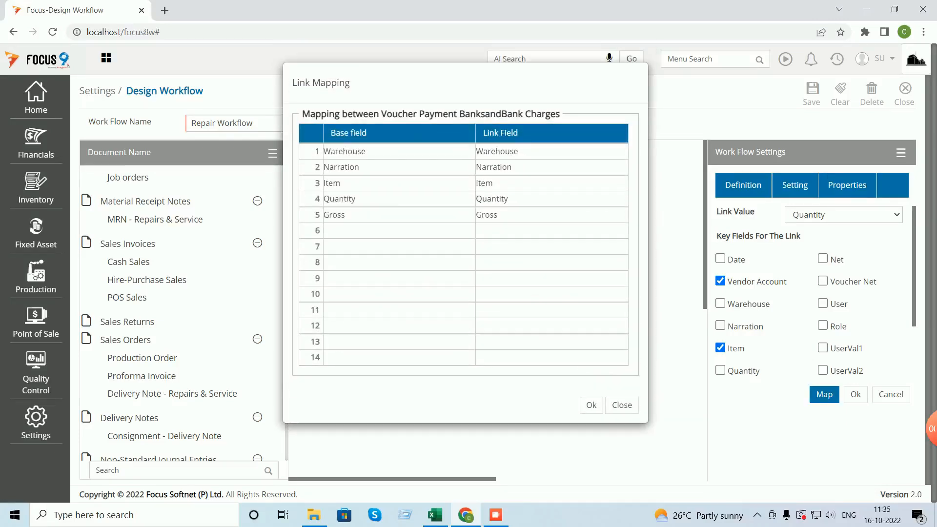
click(317, 214)
click(365, 226)
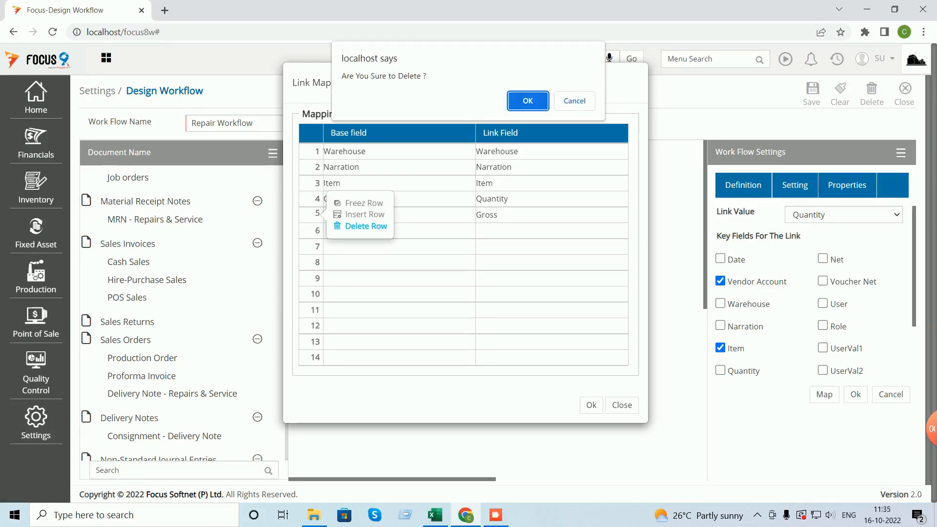
key(Return)
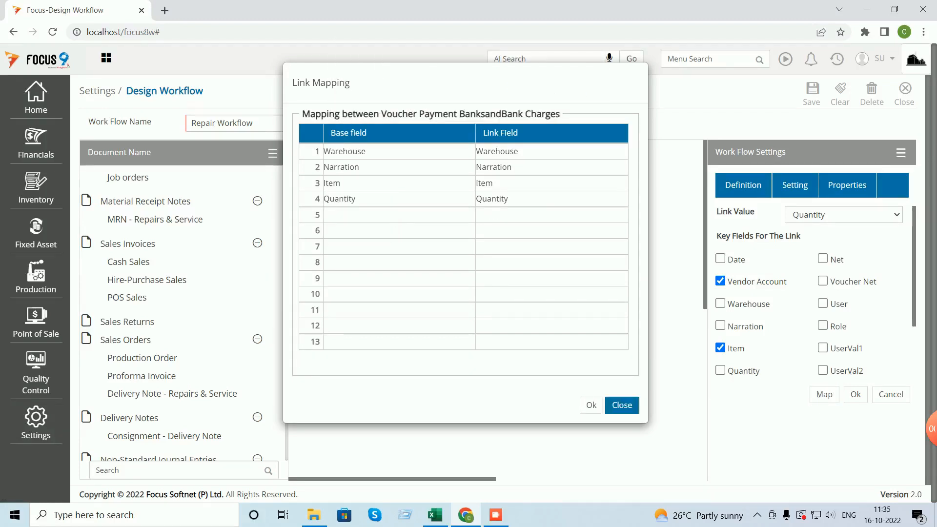
click(591, 405)
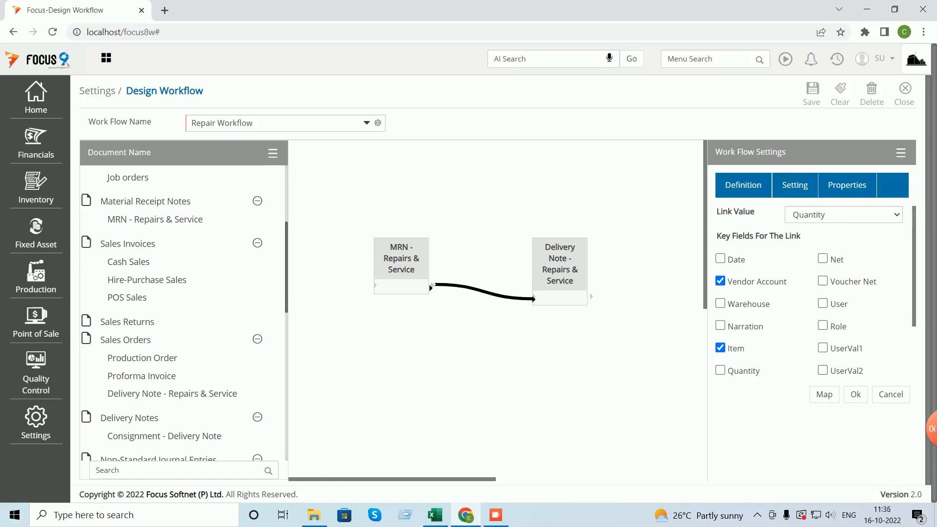
click(856, 395)
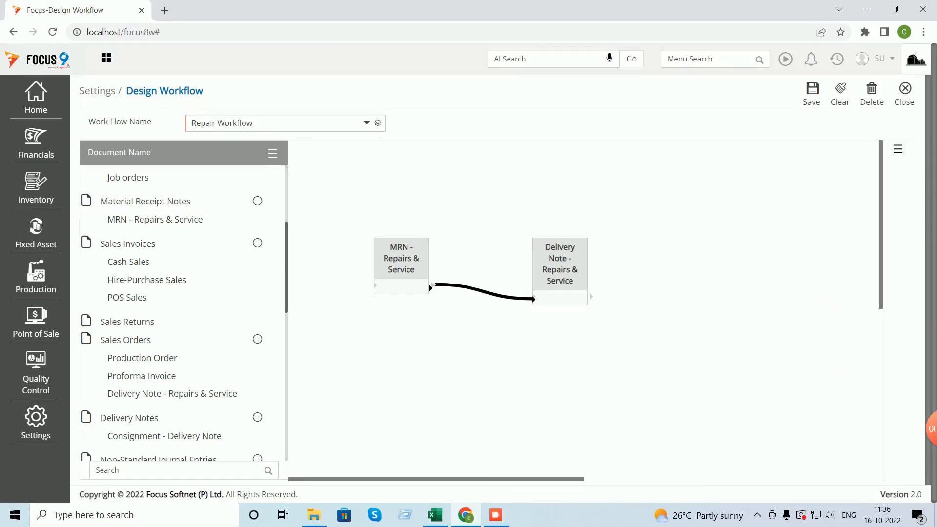
- Set the link to load base document details at linking, then save and close Repair Workflow
click(429, 284)
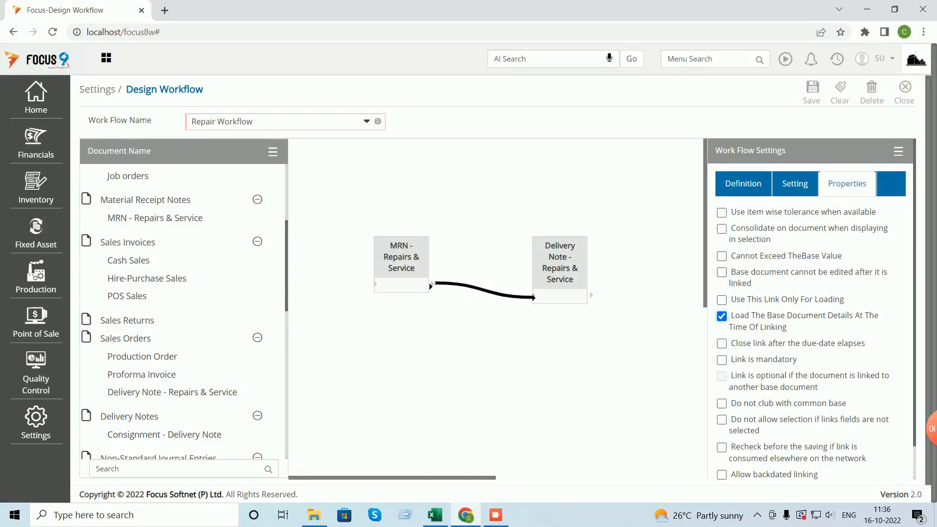
scroll(812, 309, down, 1)
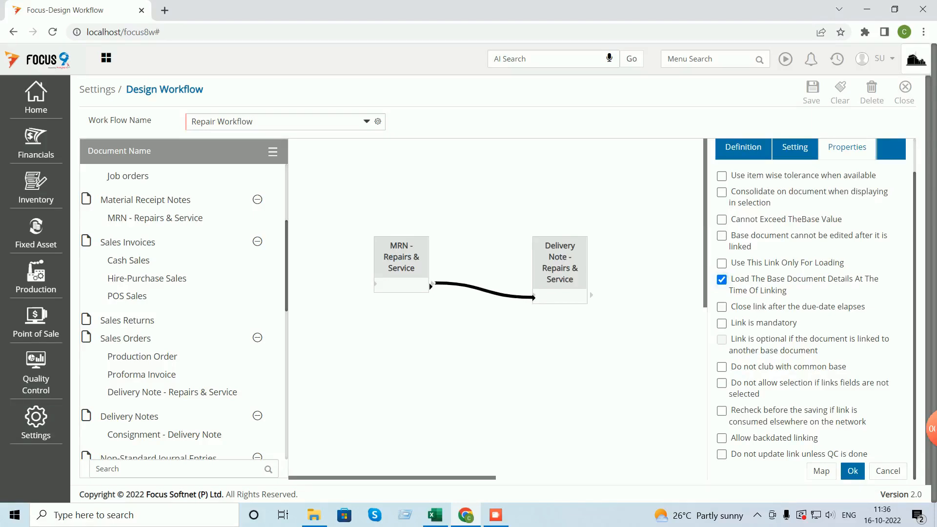
click(853, 471)
click(812, 92)
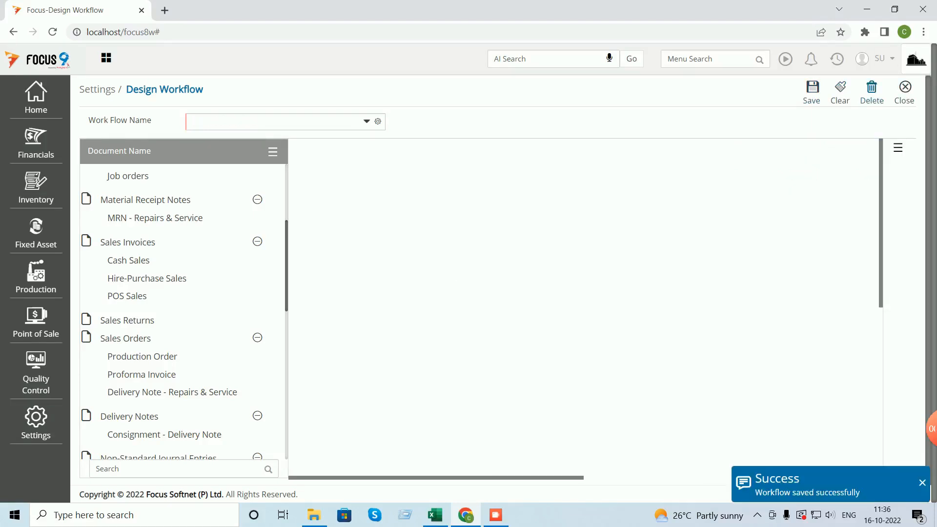
click(905, 92)
click(884, 58)
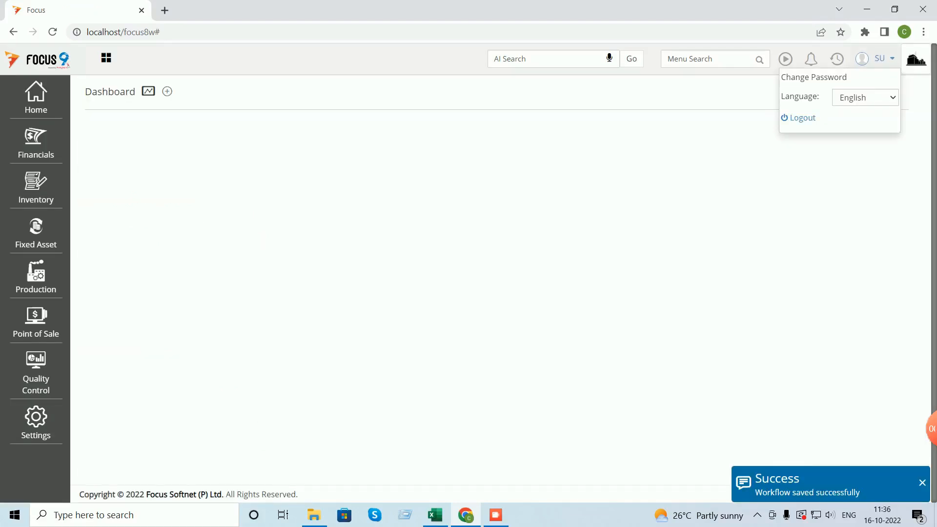
- Log out of the company and log back in with the user's credentials
click(802, 118)
text(su)
key(Tab)
text(su)
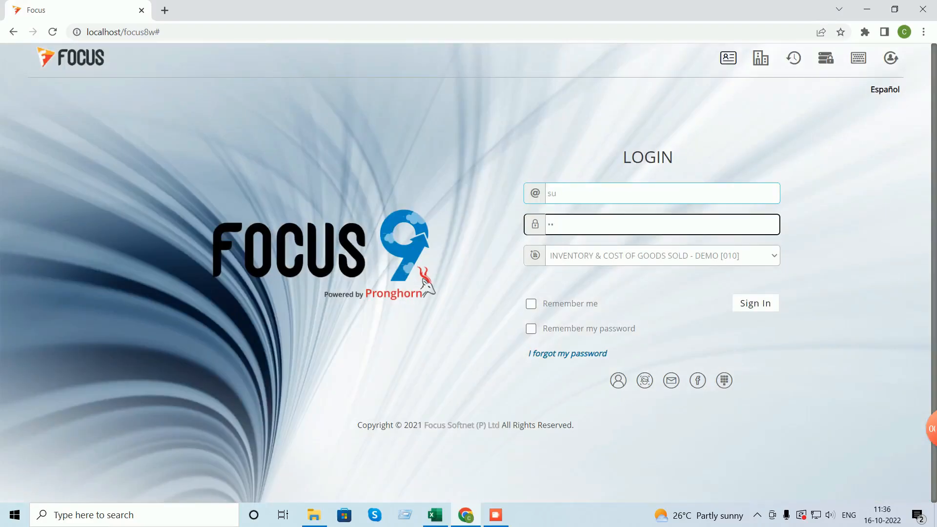
key(Return)
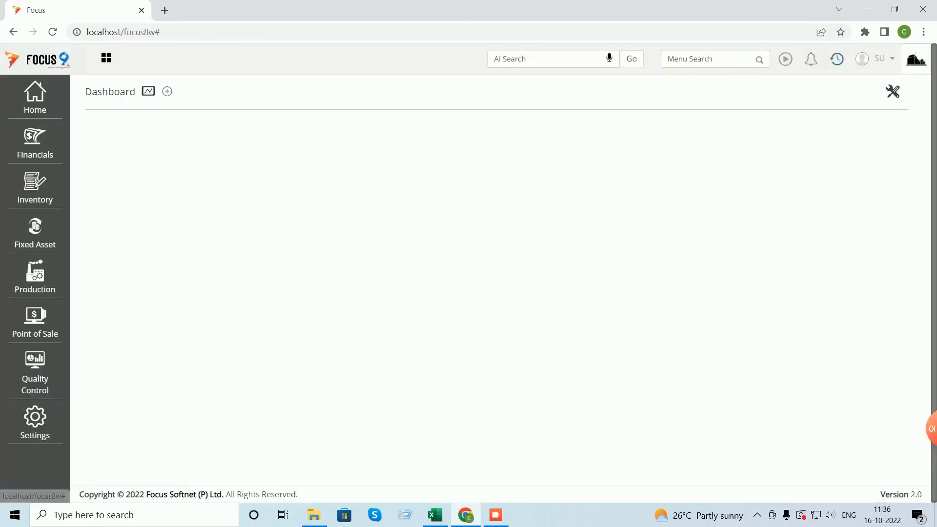
- Re-save MRN - Repairs & Service voucher 1 and close the MRN screens
click(674, 59)
text(mrn)
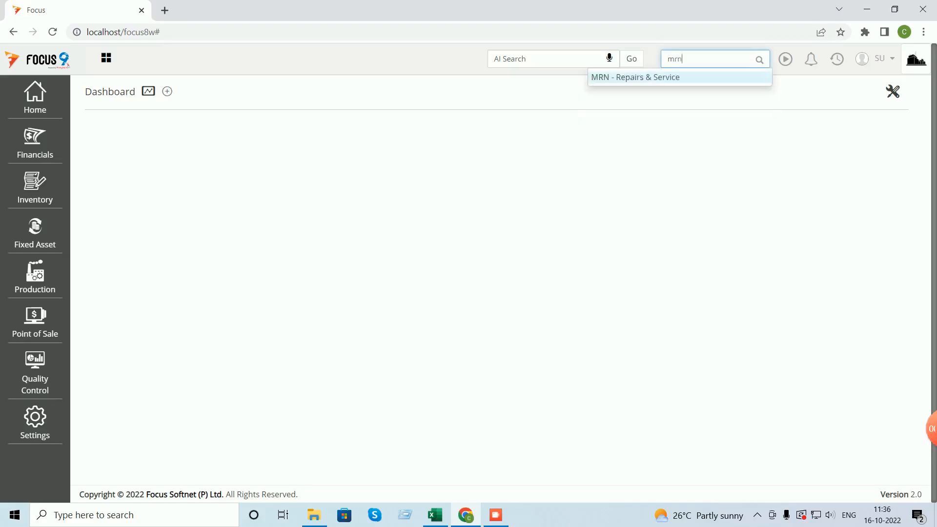
key(Return)
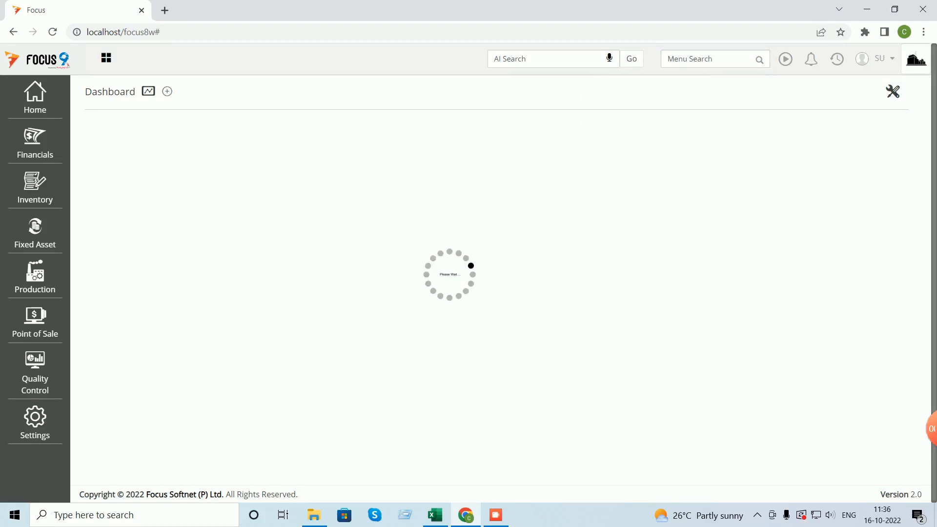
double_click(441, 183)
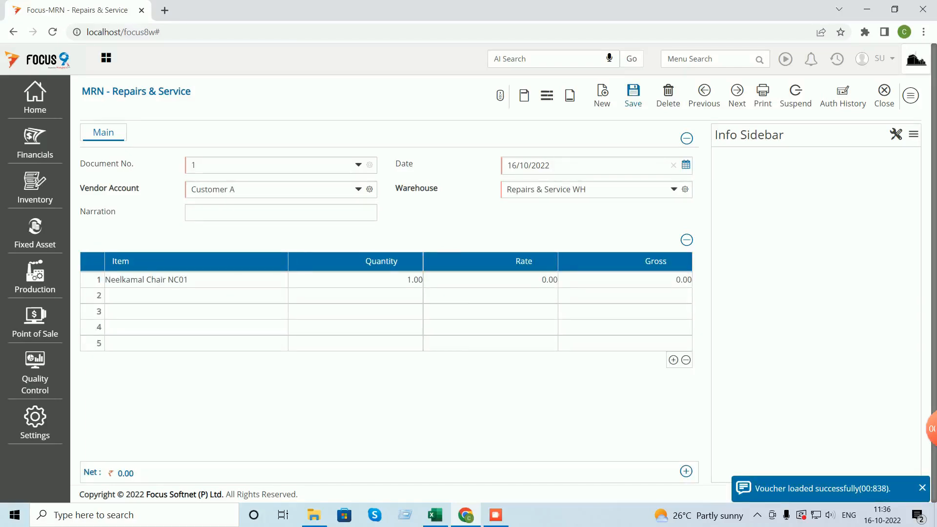
click(633, 95)
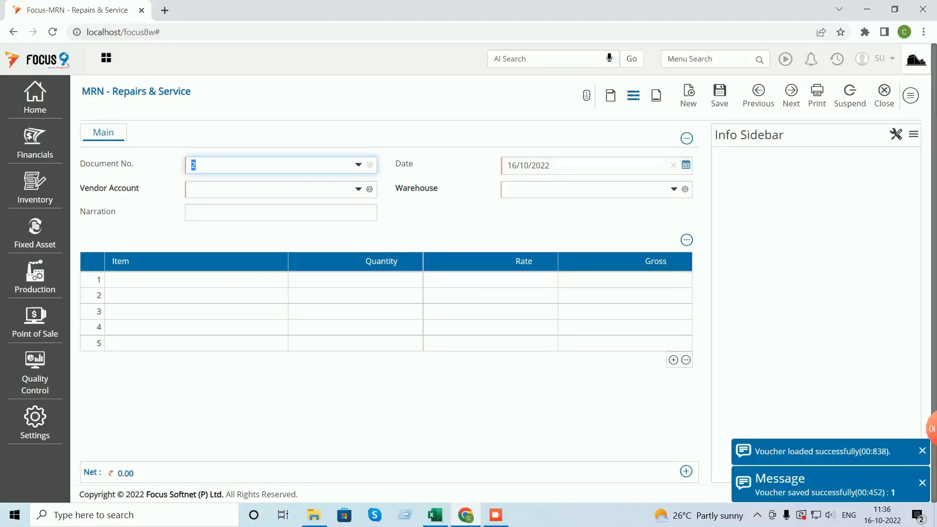
click(885, 93)
click(898, 93)
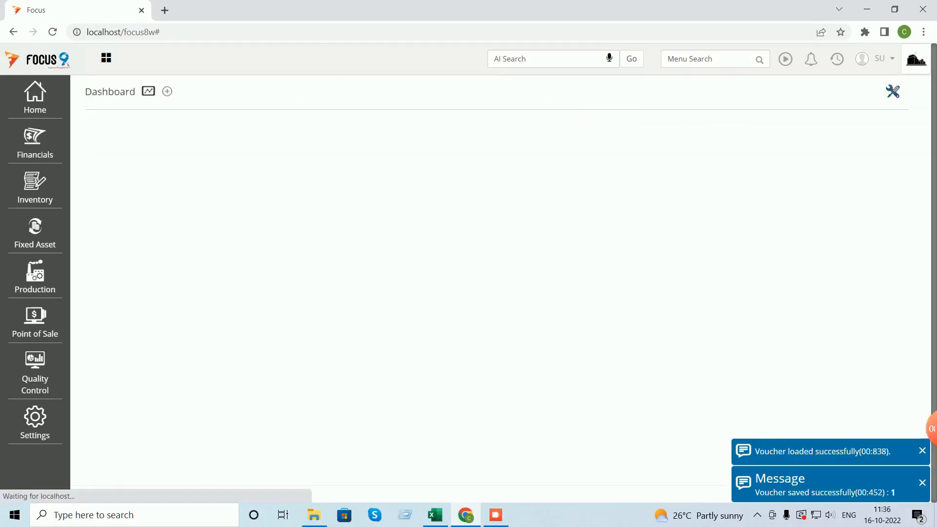
- Check the Pending MRN list in Delivery Note - Repairs & Service, which shows no entries
click(837, 59)
click(706, 59)
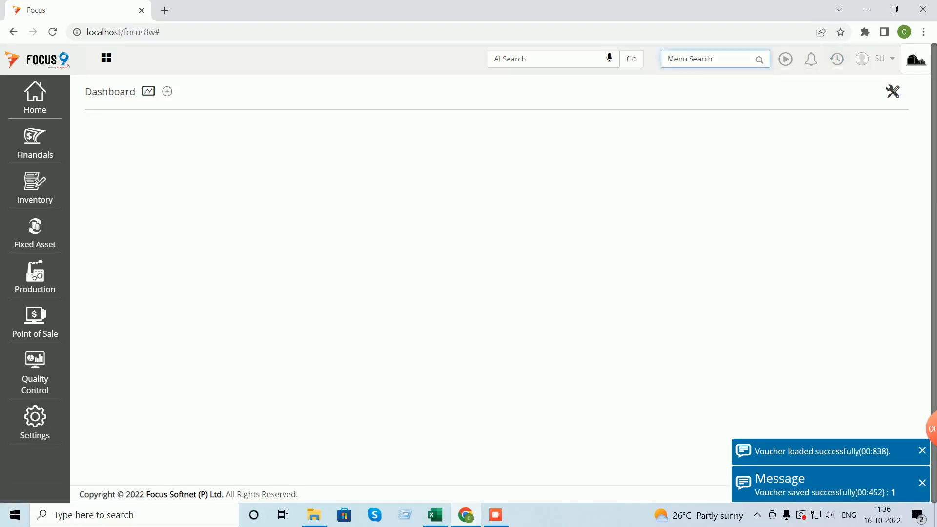
text(r)
key(BackSpace)
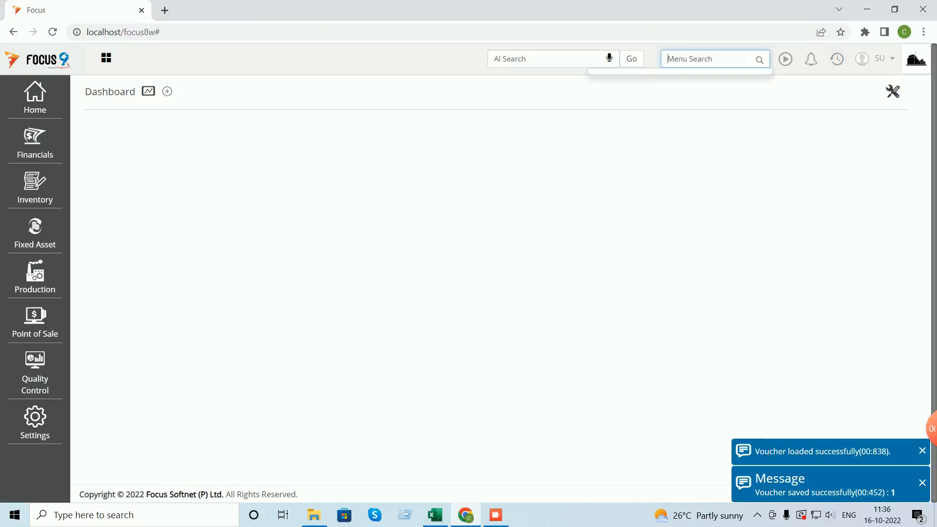
text(de)
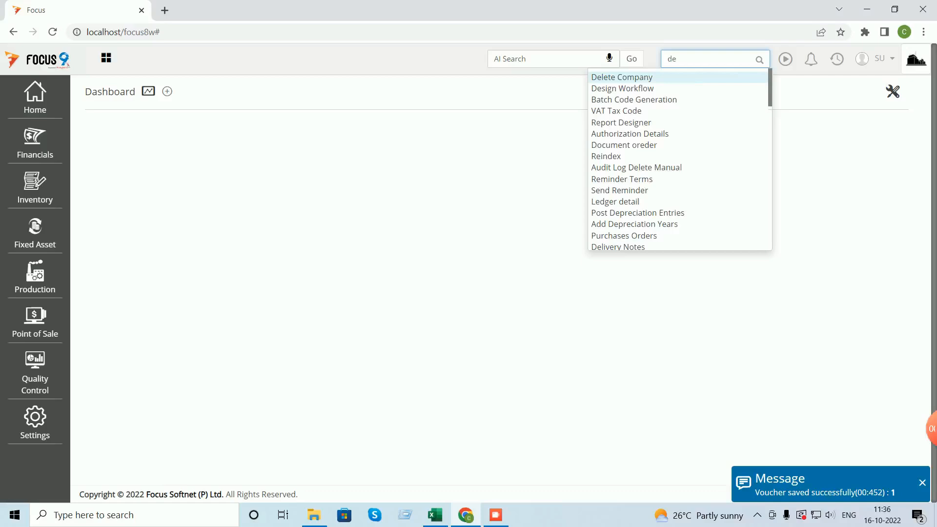
text(li)
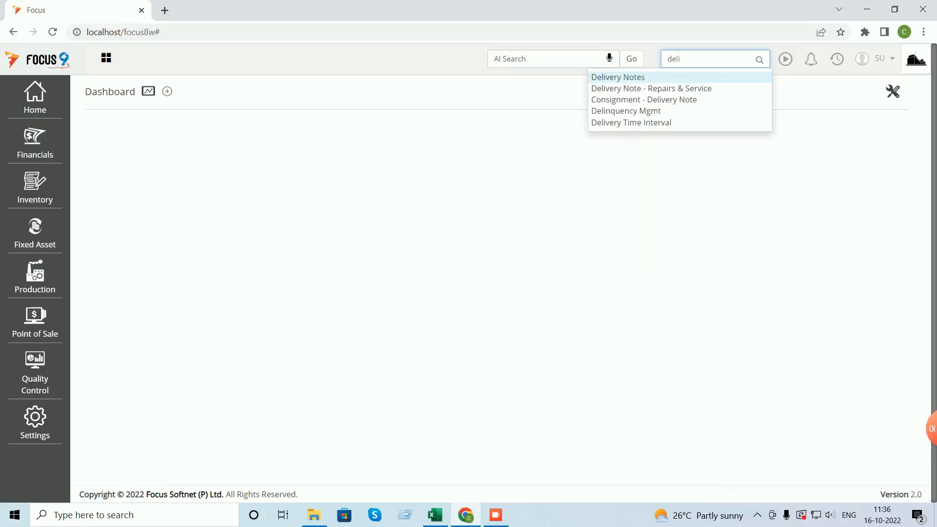
click(623, 89)
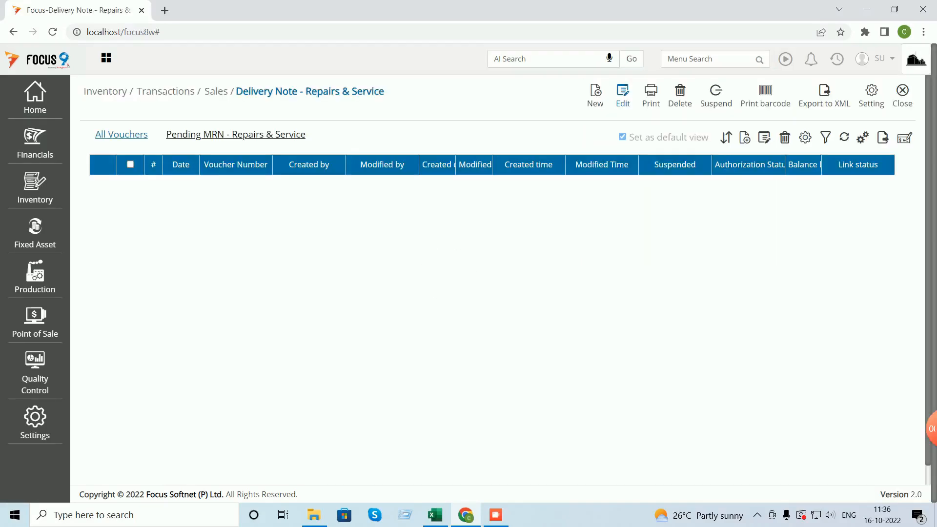
click(236, 134)
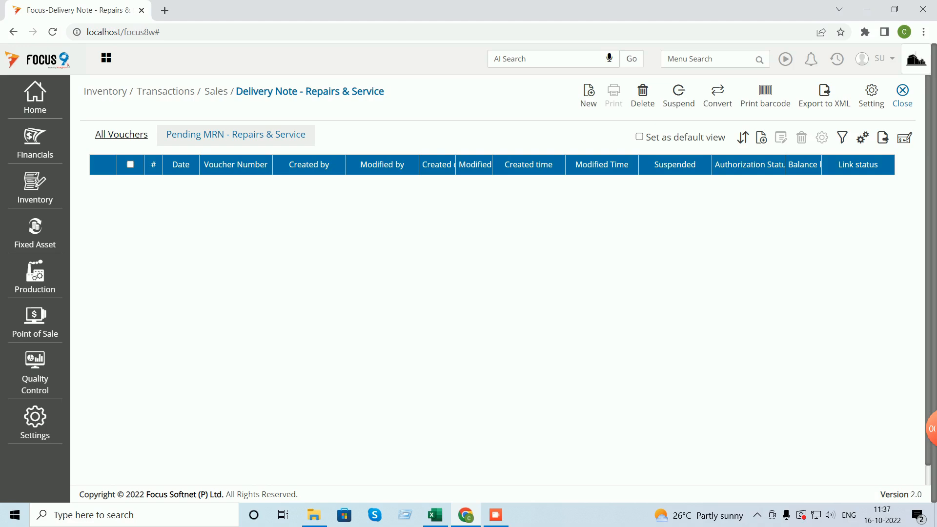
click(902, 95)
- Copy MRN voucher 1 to the clipboard and then delete it
click(837, 59)
click(751, 94)
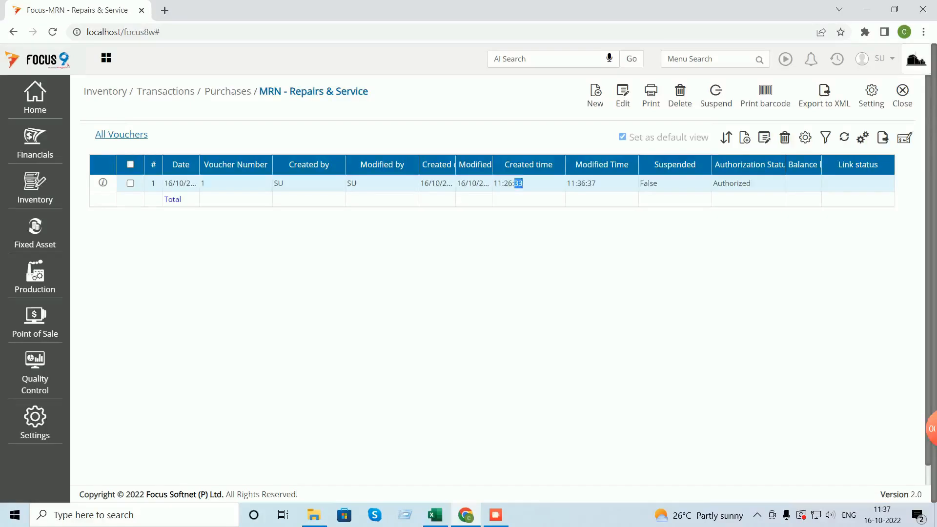
double_click(519, 183)
click(911, 95)
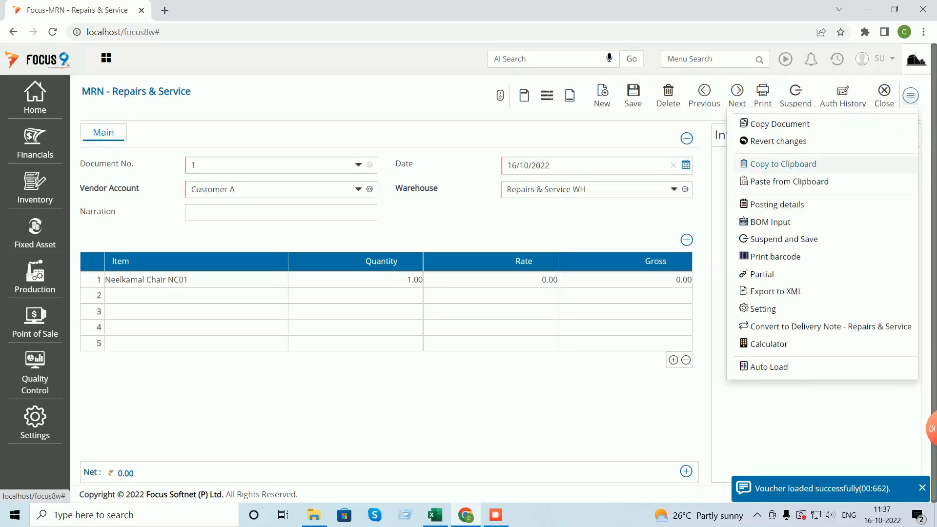
click(911, 95)
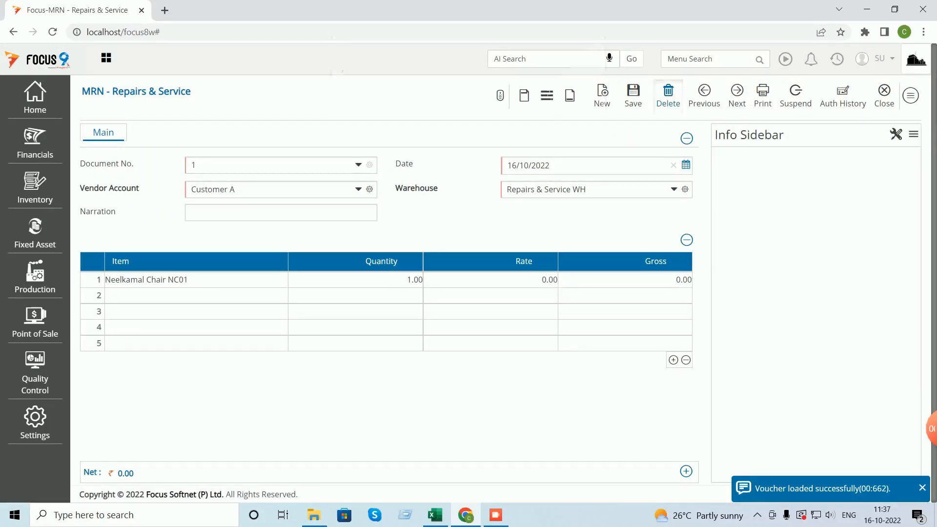
click(669, 96)
click(525, 101)
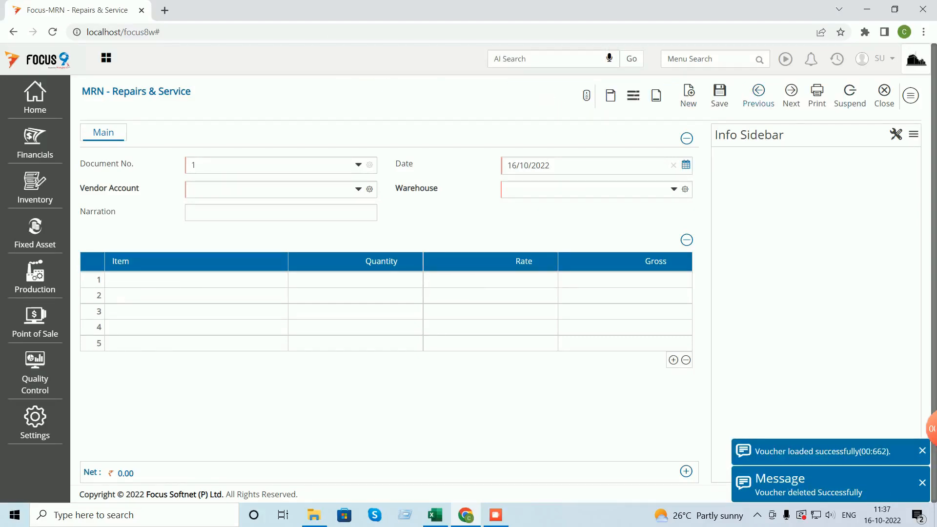
- Recreate the MRN from the clipboard, save it, and open Delivery Note - Repairs & Service
click(911, 96)
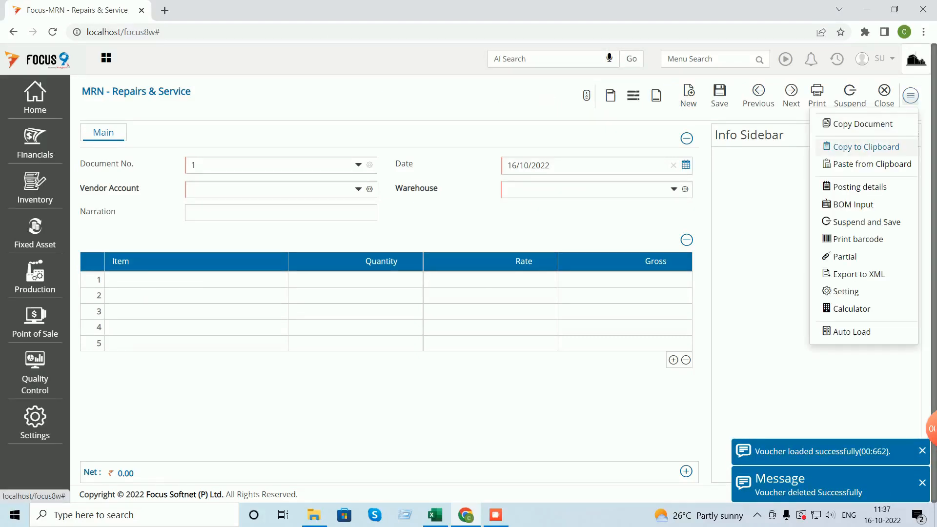
click(873, 164)
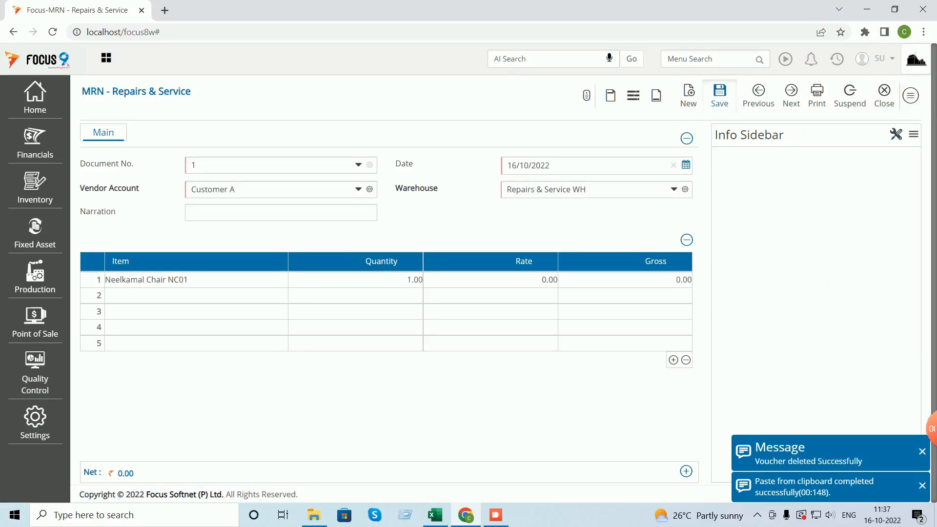
click(719, 95)
click(885, 95)
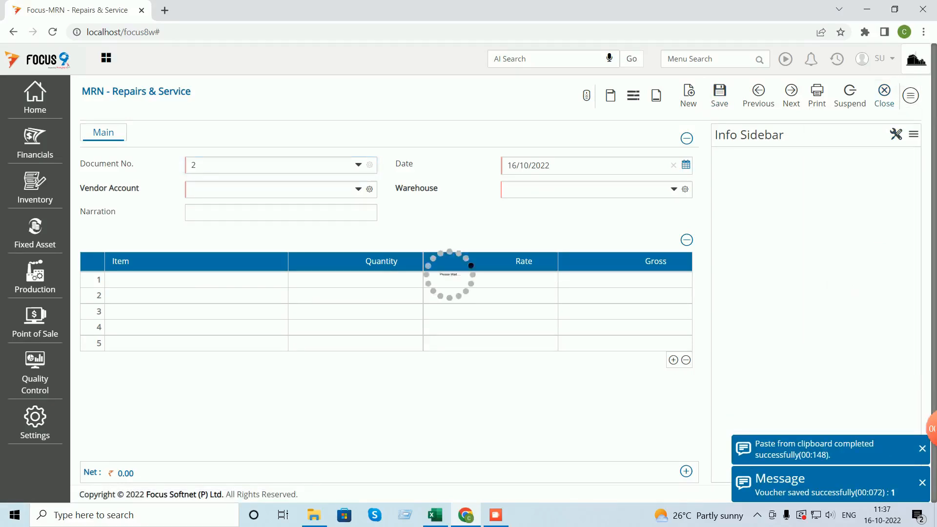
click(903, 95)
click(837, 59)
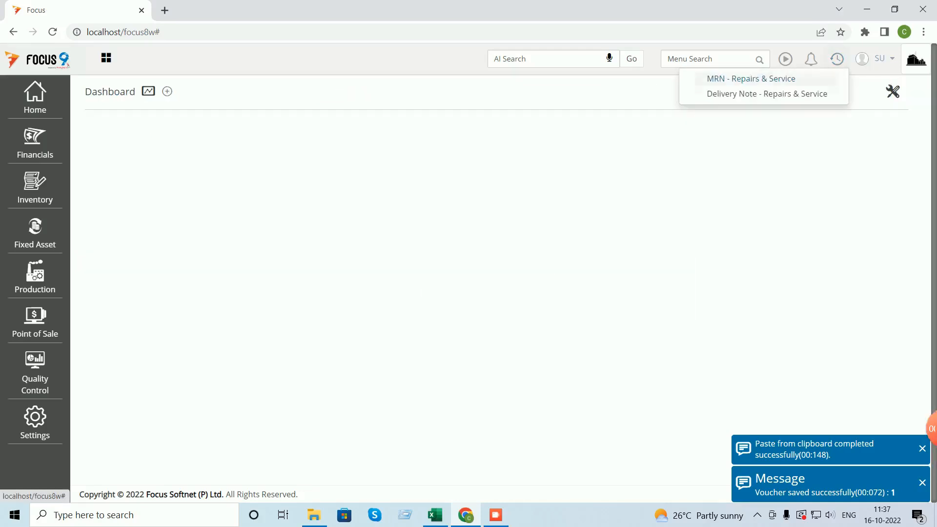
click(827, 92)
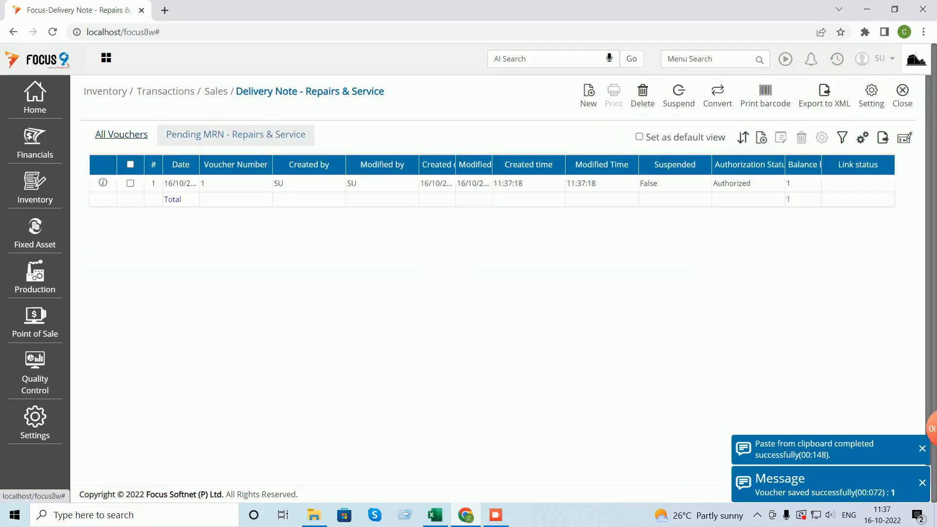
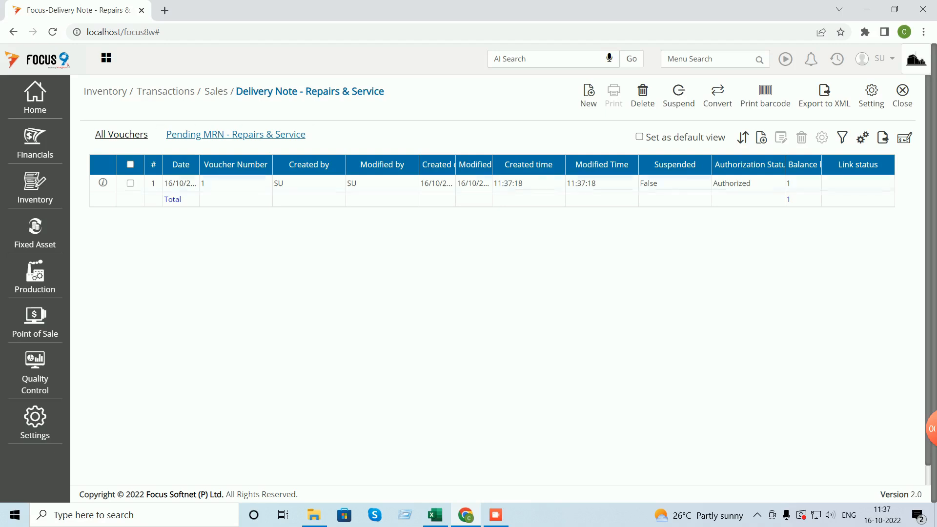
- Convert the pending MRN for Neelkamal Chair NC01 into Delivery Note 1 for Customer A, and save it
click(131, 183)
click(718, 95)
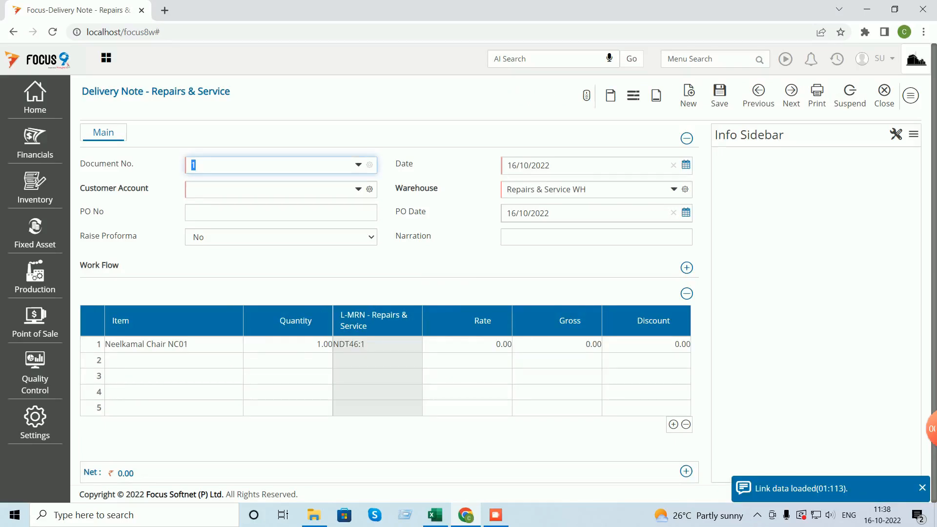
click(268, 190)
text(c)
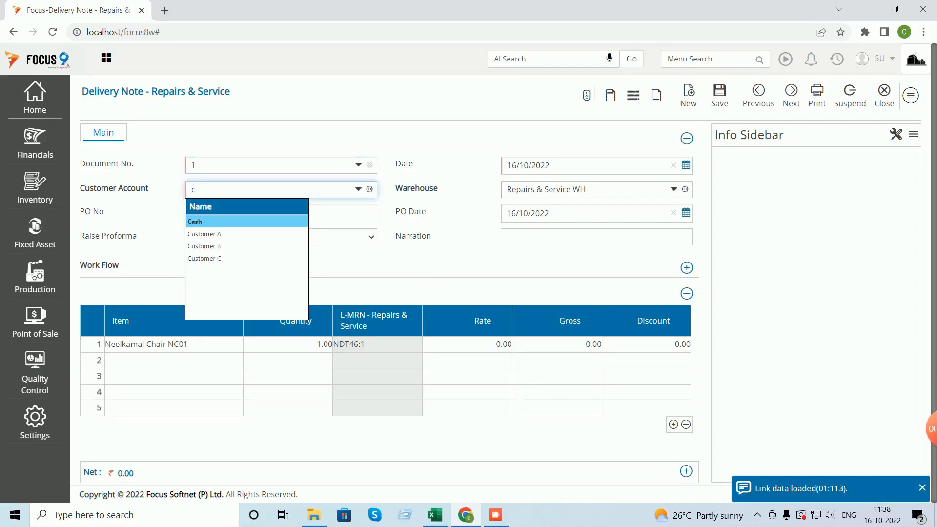
key(Down)
key(Return)
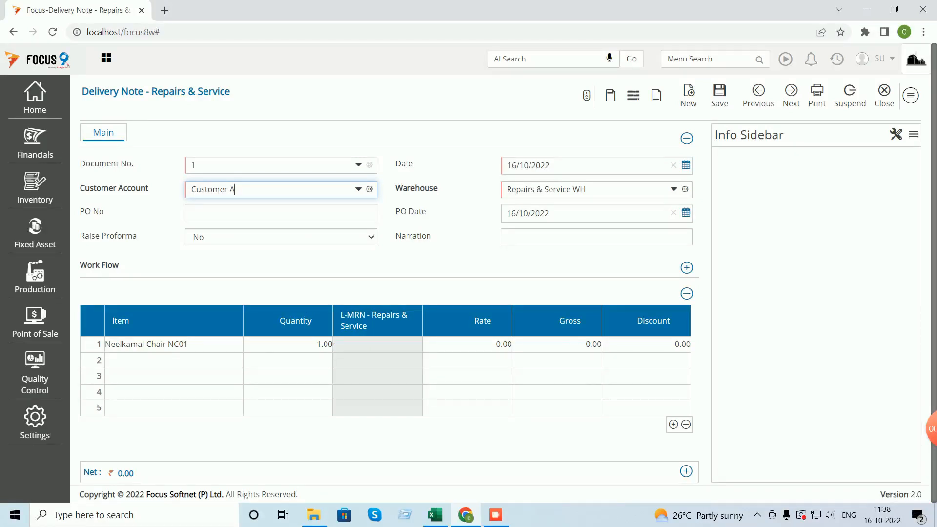
click(522, 189)
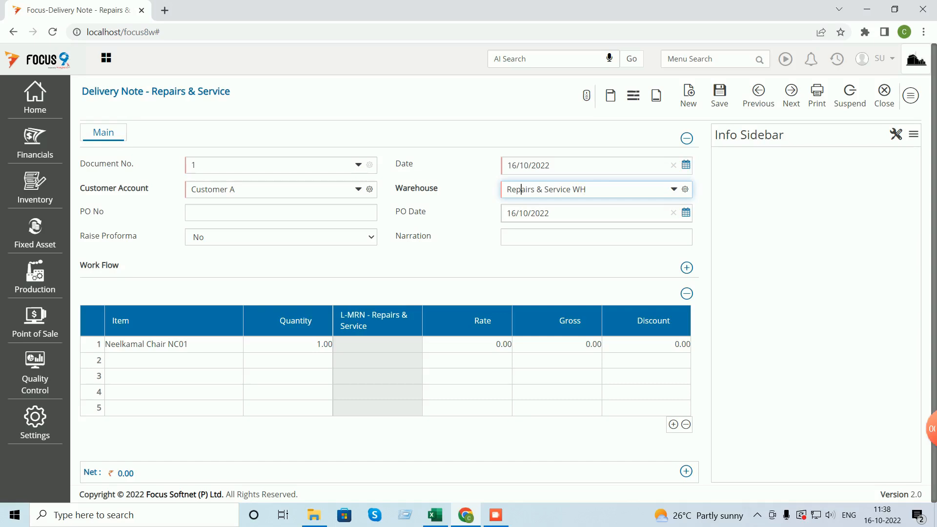
key(ctrl+s)
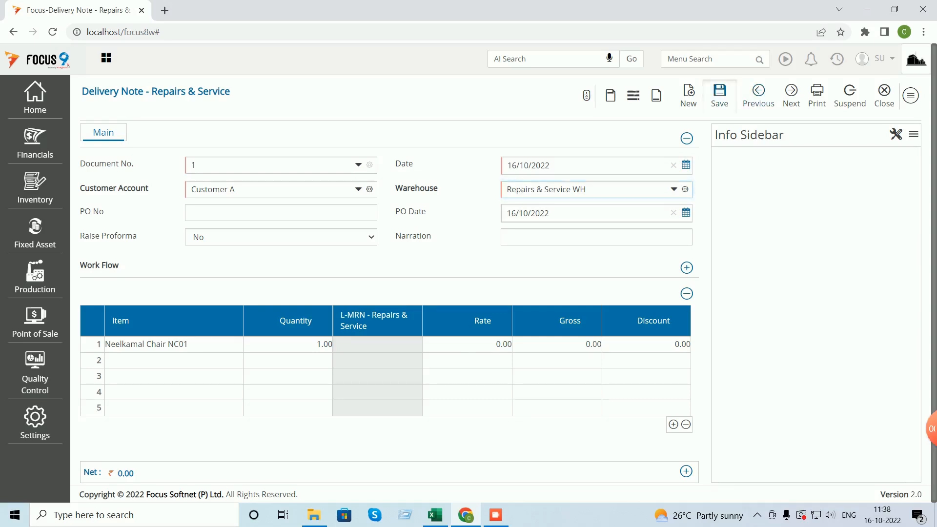
click(884, 95)
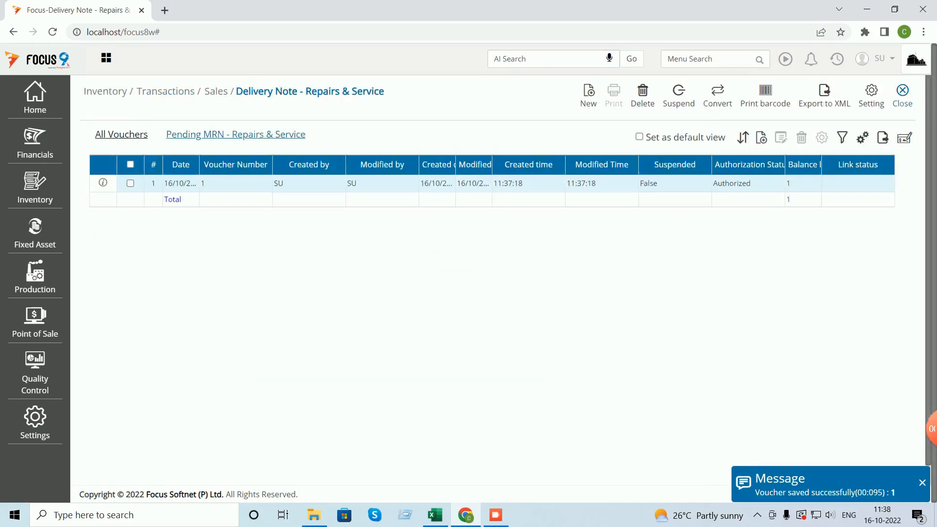
click(904, 93)
- Open the Stock Ledger report and tick Neelkamal Chair NC01
click(837, 59)
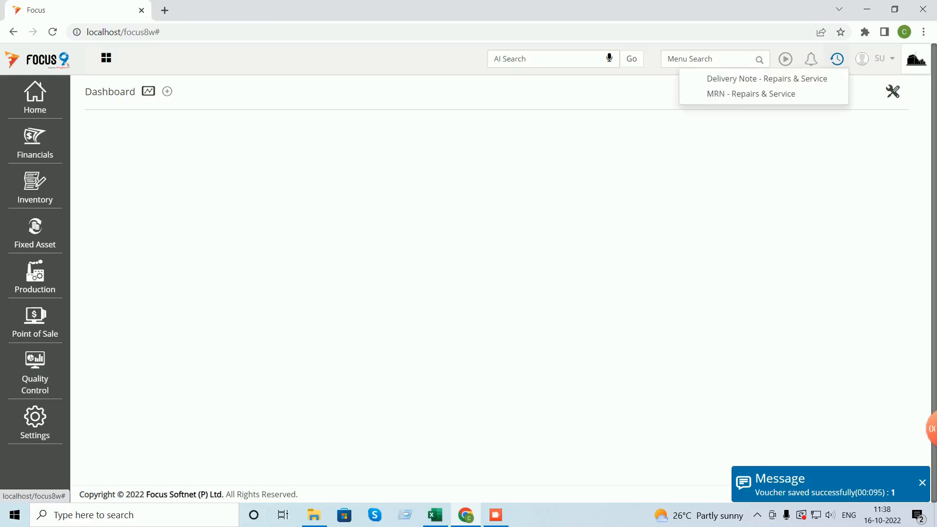
click(703, 59)
text(st)
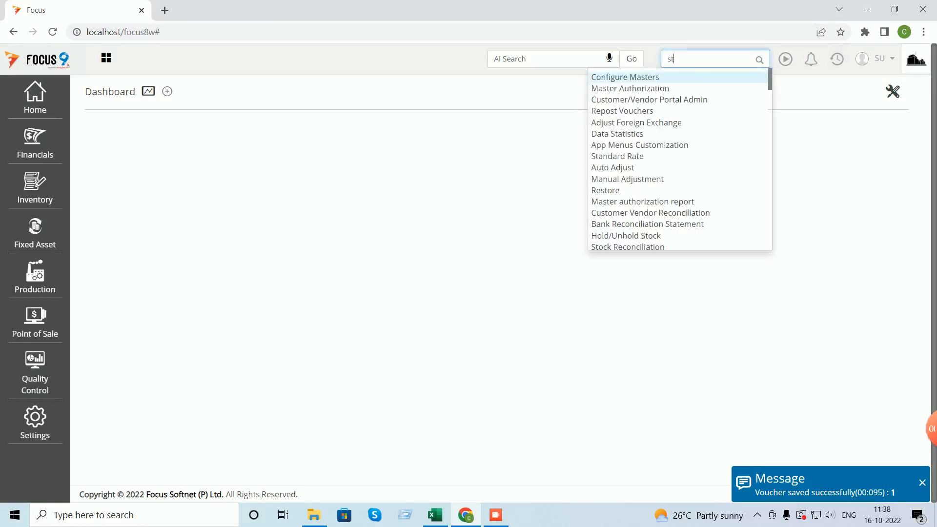
text(ock l)
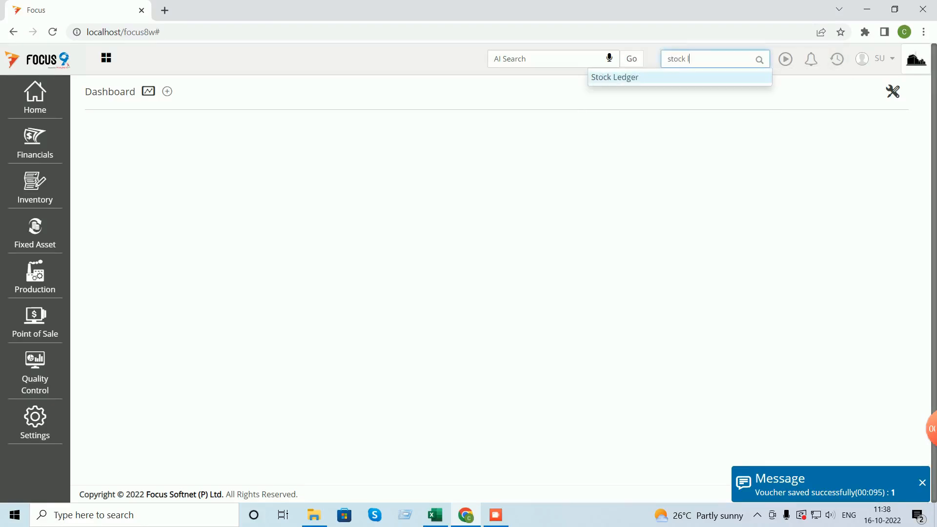
key(Return)
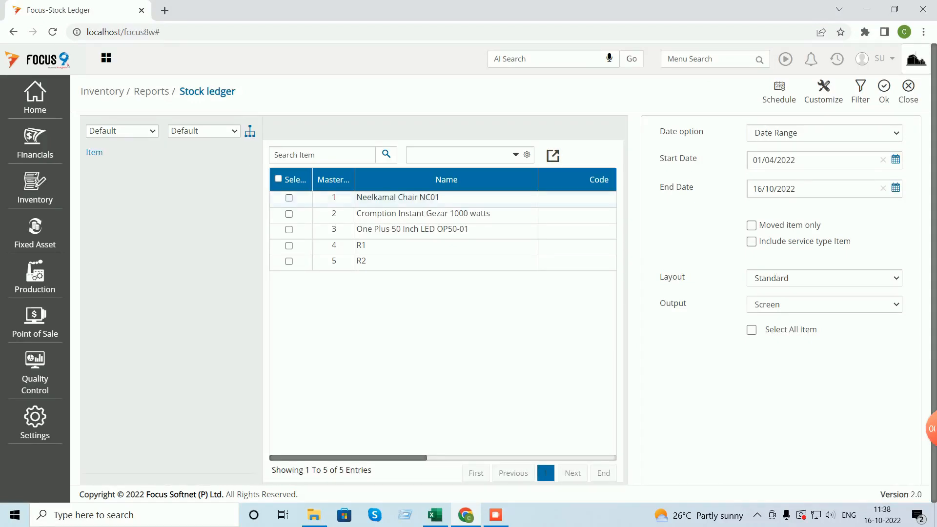
click(289, 199)
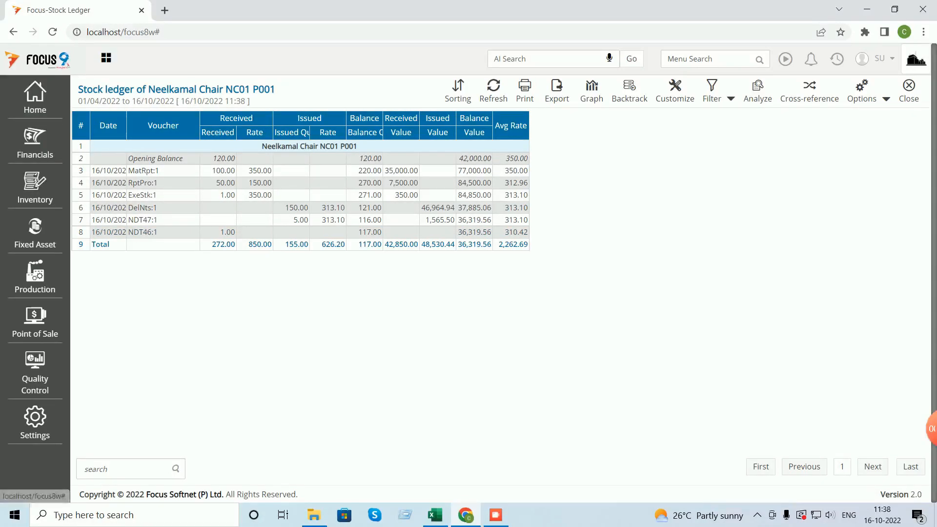
- Filter the ledger to Warehouse Name Equal to Repairs & Service WH and open voucher NDT46:1
click(731, 99)
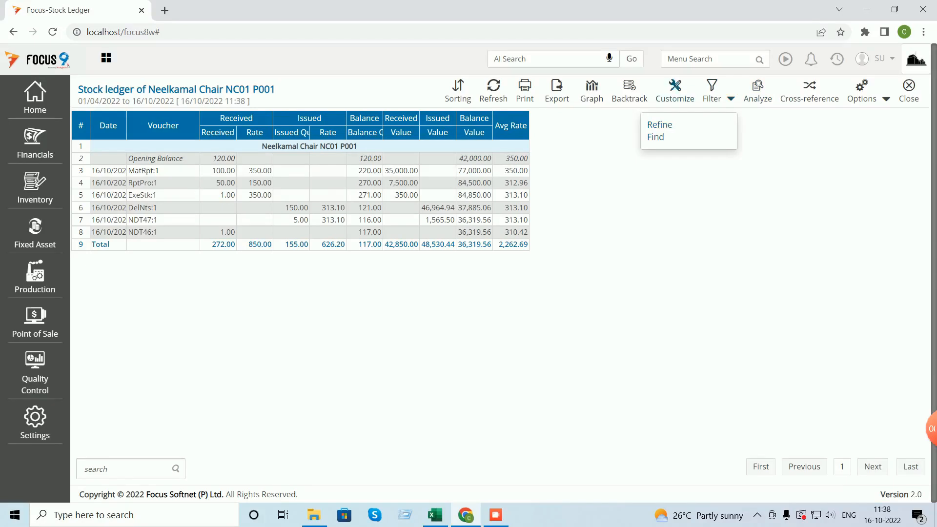
click(660, 125)
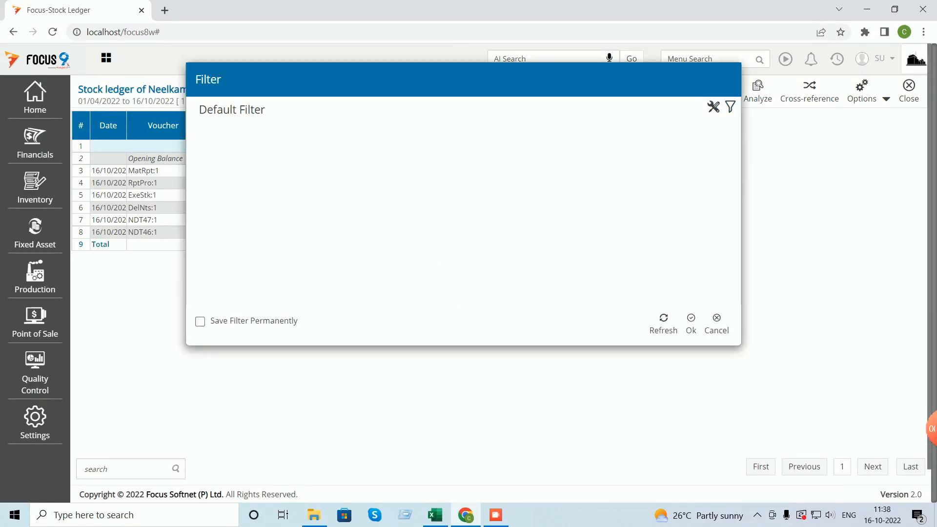
click(730, 107)
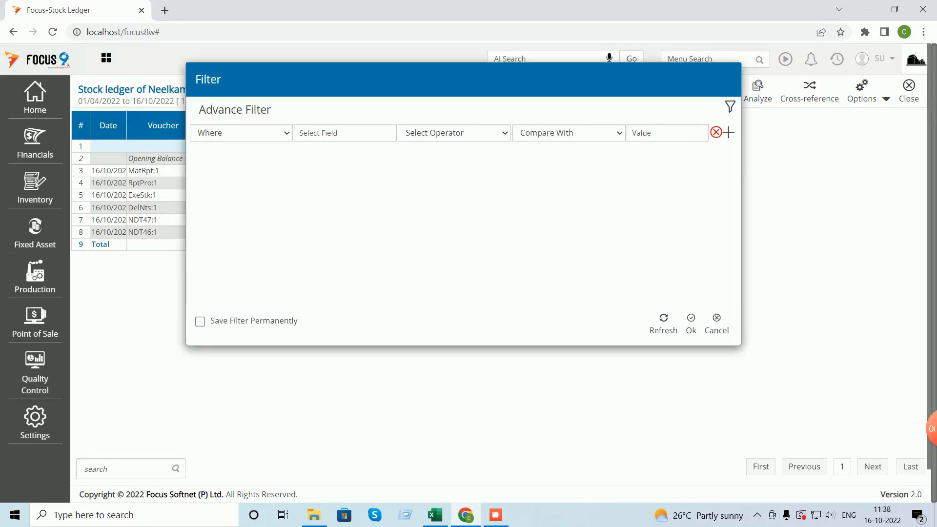
click(345, 133)
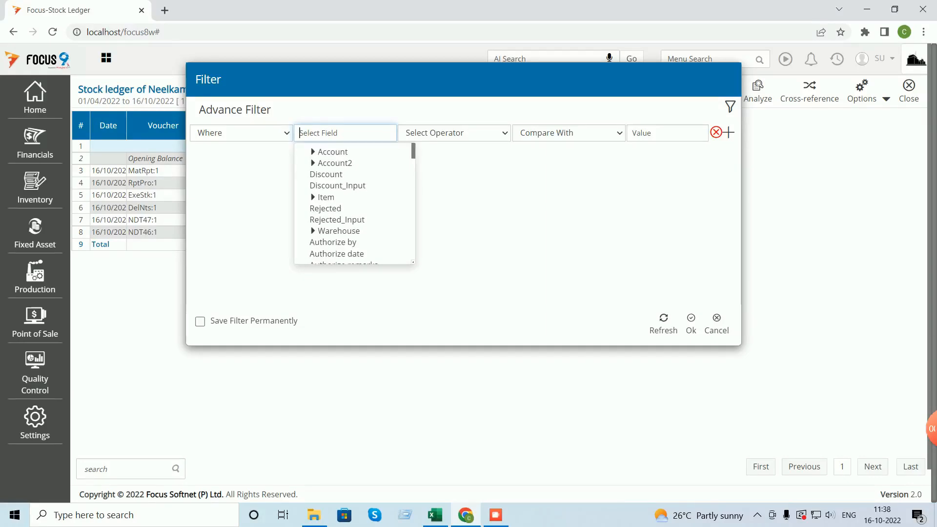
click(313, 231)
click(334, 243)
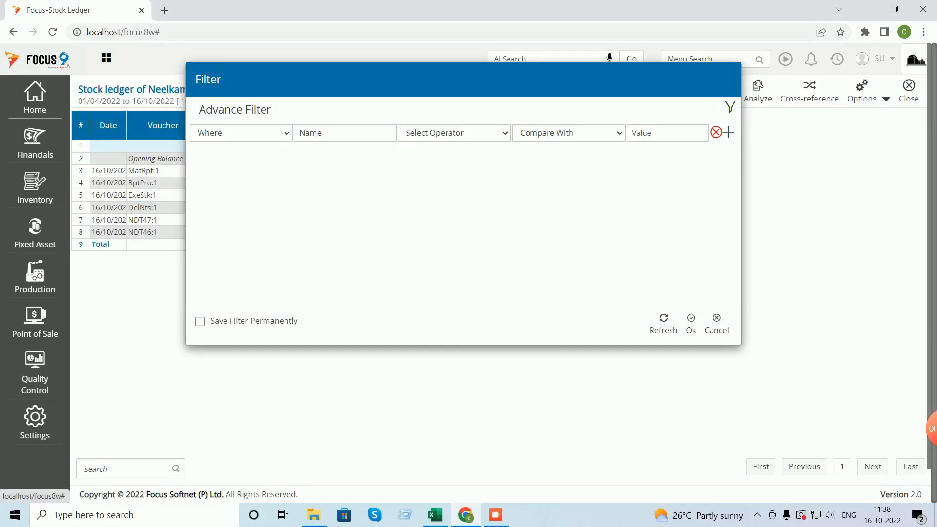
click(455, 134)
click(439, 159)
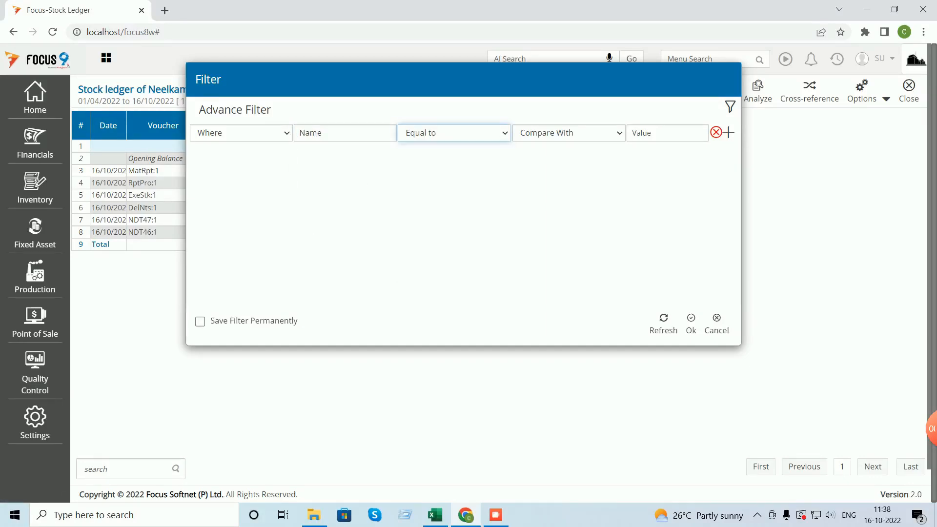
click(569, 133)
click(542, 158)
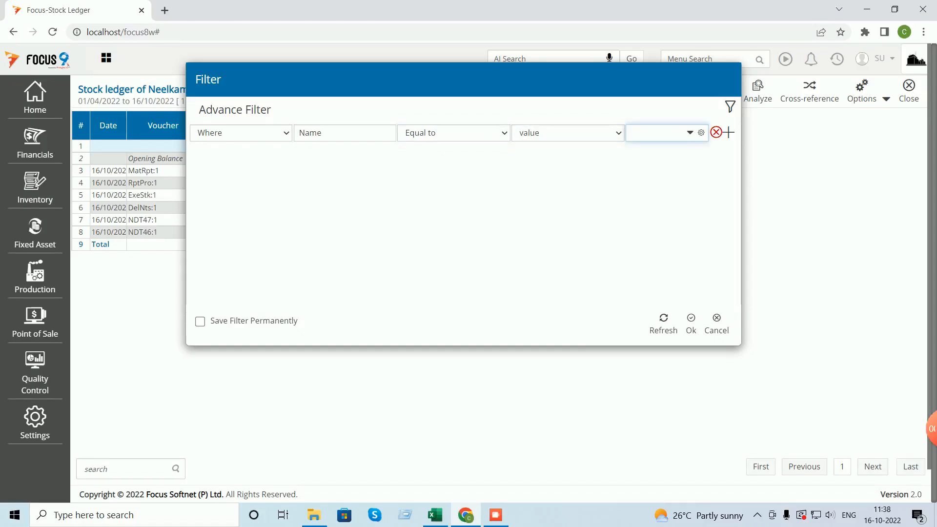
click(690, 132)
click(659, 177)
click(691, 324)
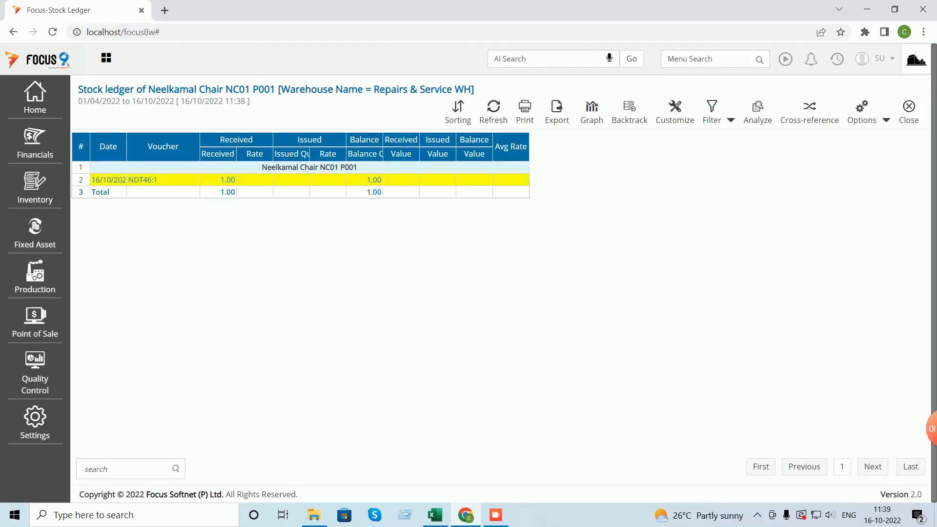
double_click(163, 180)
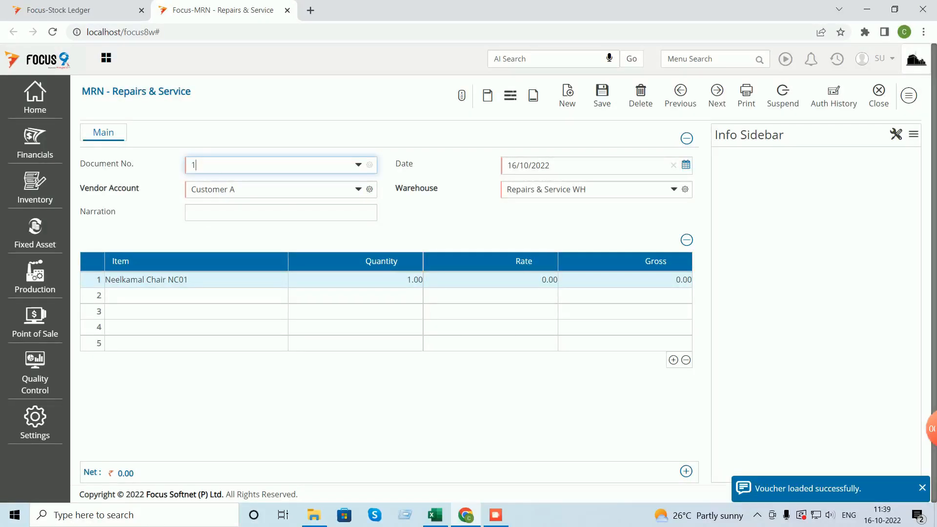
- Close the MRN and reopen Delivery Note - Repairs & Service voucher 1
click(879, 95)
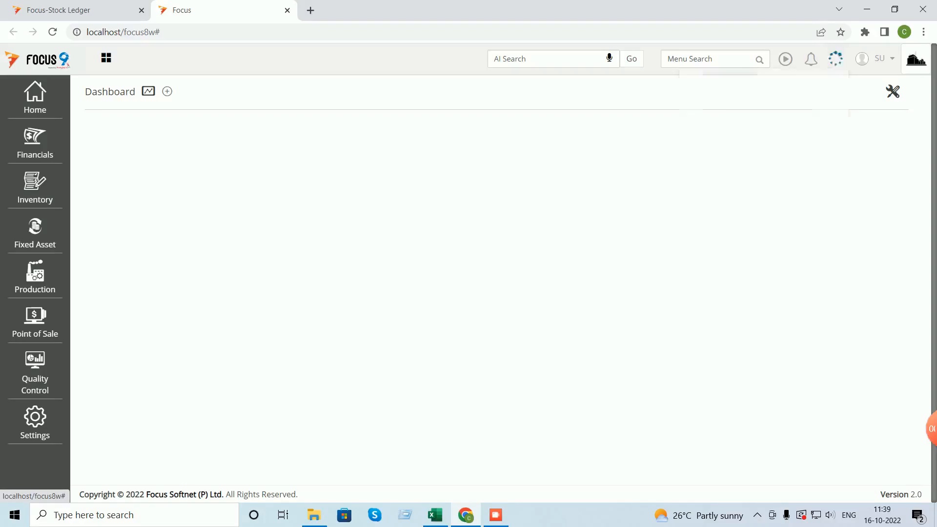
click(837, 59)
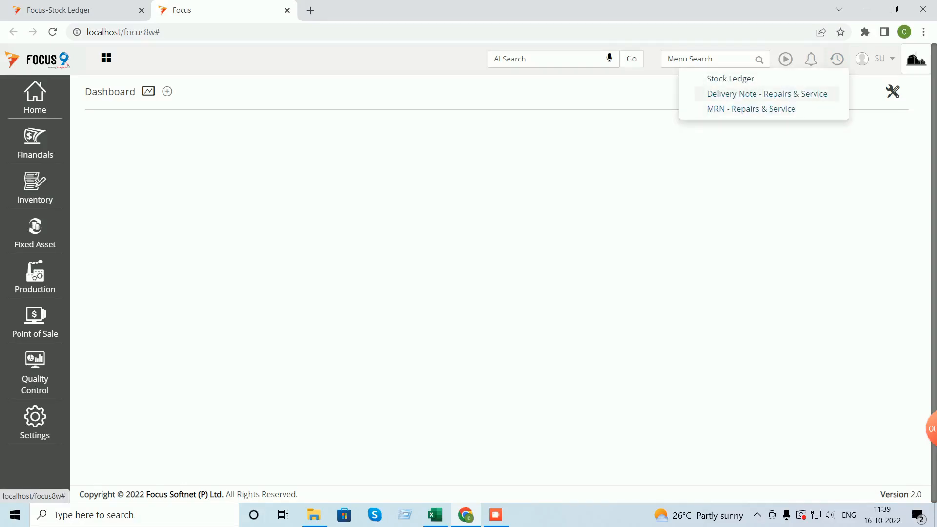
click(766, 94)
double_click(472, 183)
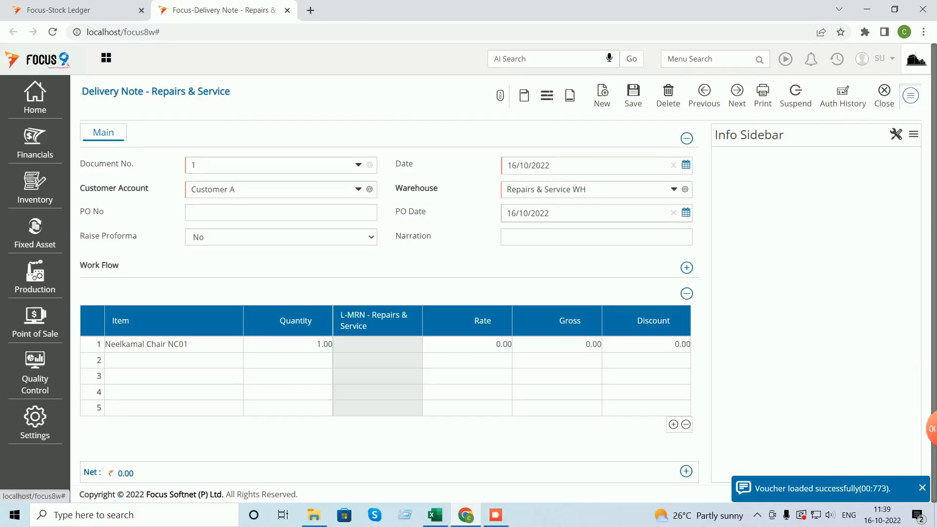
- Tick Update Stock in the delivery note's Miscellaneous settings and save the settings
click(911, 95)
click(846, 309)
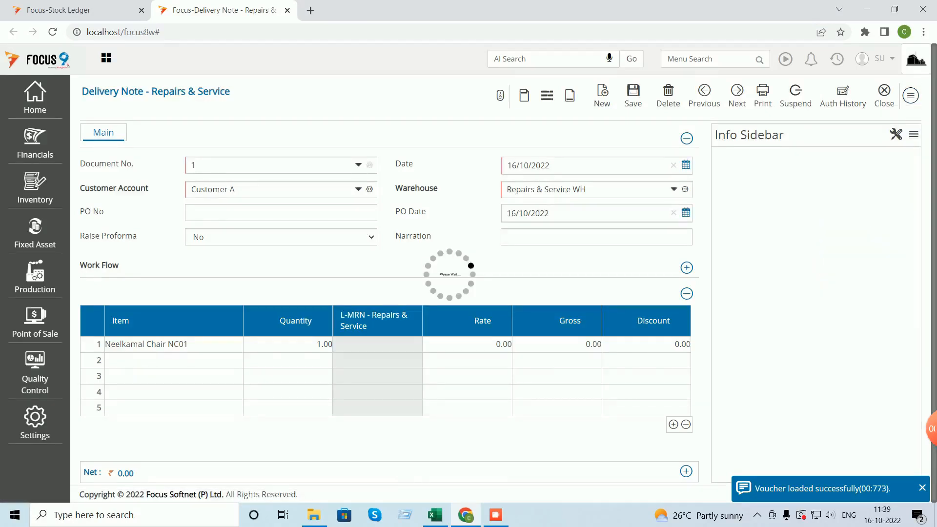
click(282, 119)
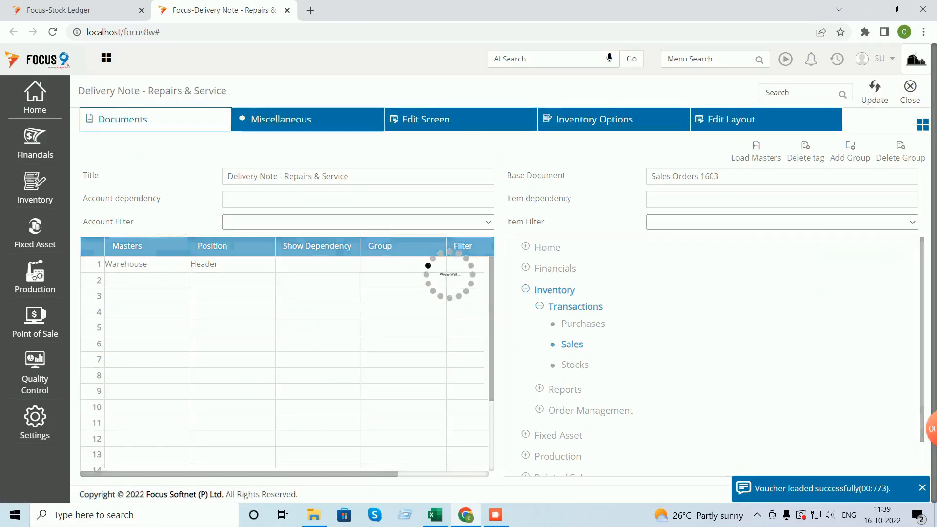
click(515, 206)
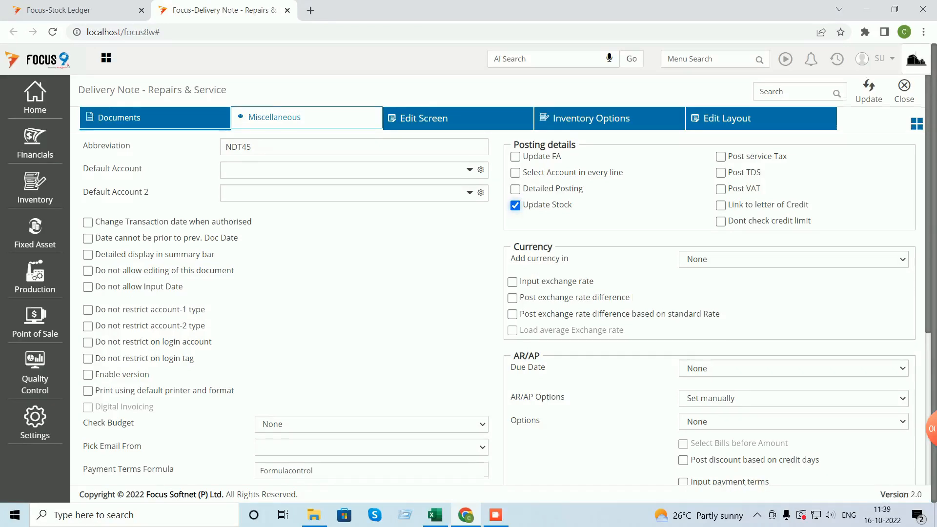
scroll(505, 281, down, 3)
scroll(505, 281, up, 3)
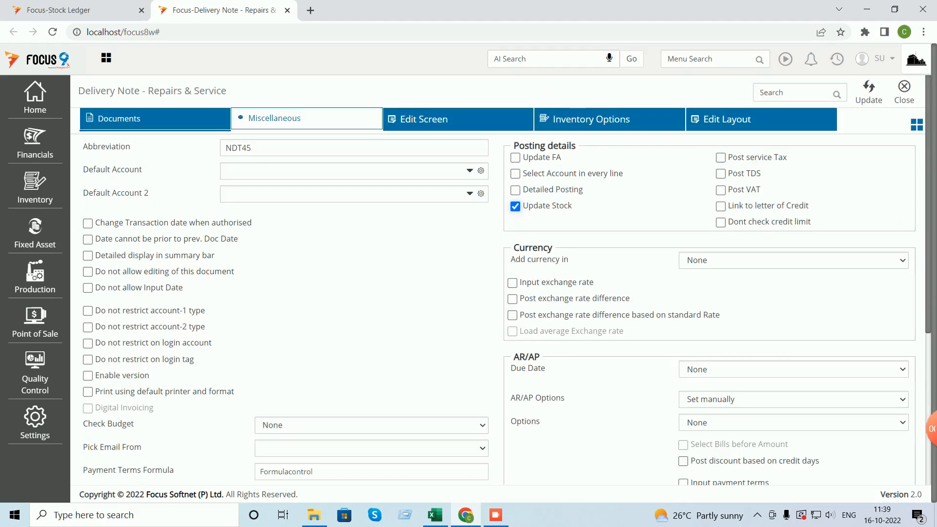
click(869, 92)
click(904, 92)
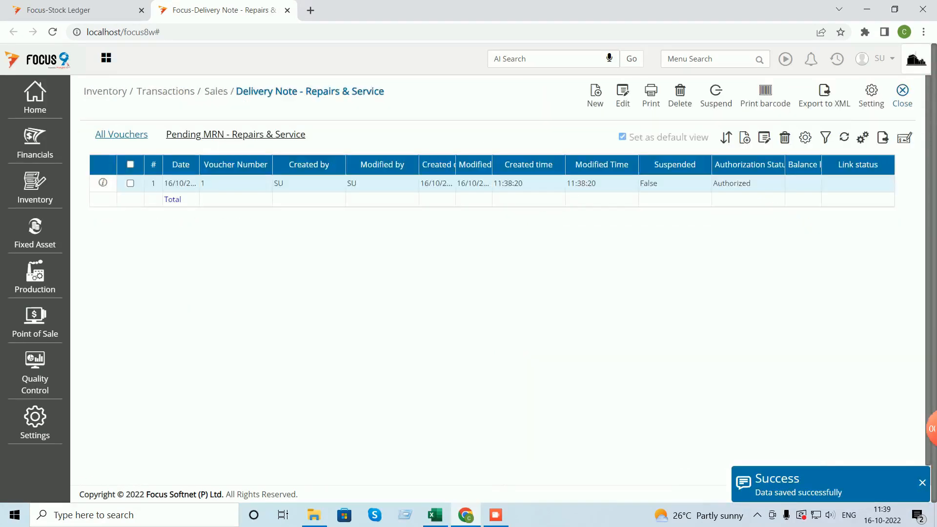
- Reopen Delivery Note voucher 1 and save it again
double_click(461, 184)
click(633, 93)
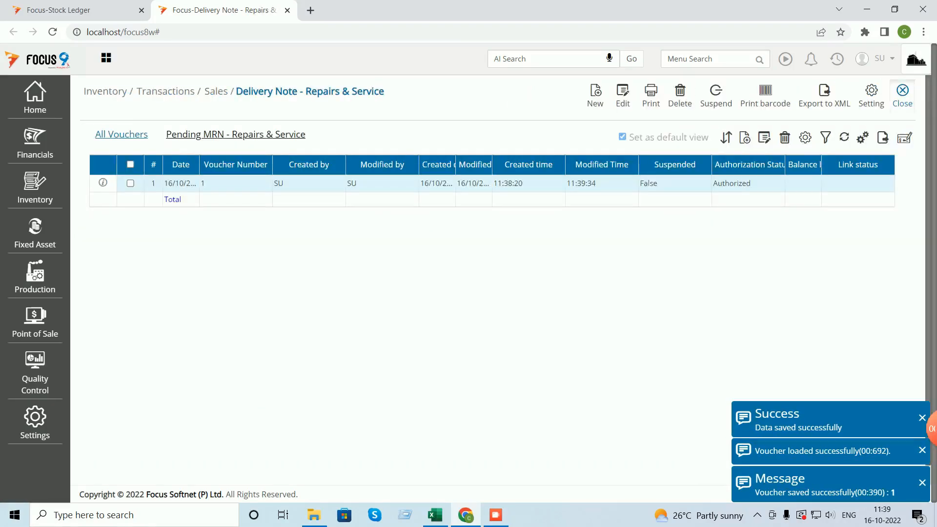
click(900, 92)
- Open Stock Ledger for Neelkamal Chair NC01 and start an advanced filter on Warehouse Name
click(838, 59)
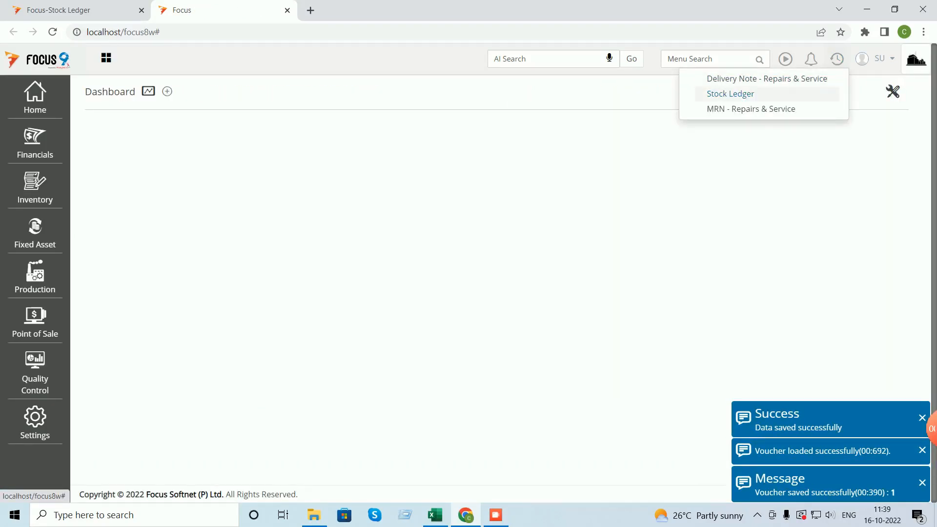
click(731, 93)
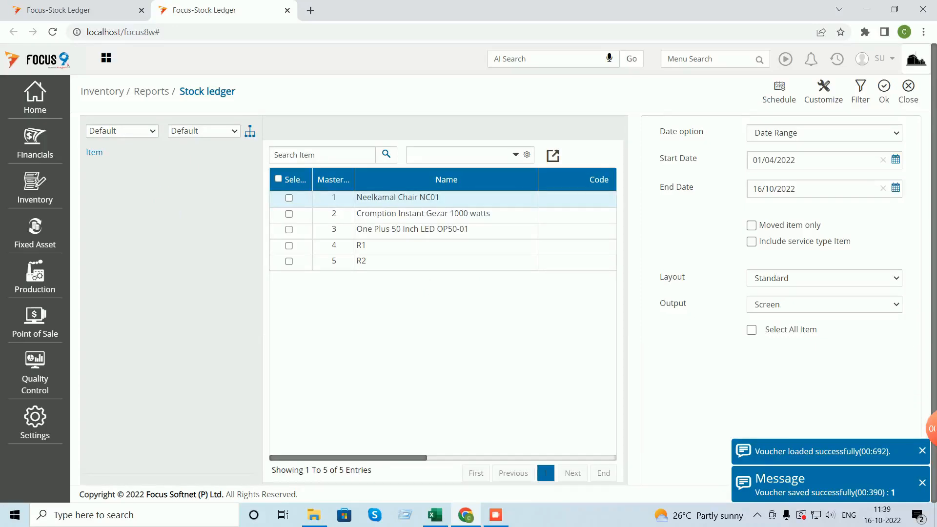
click(289, 198)
click(861, 89)
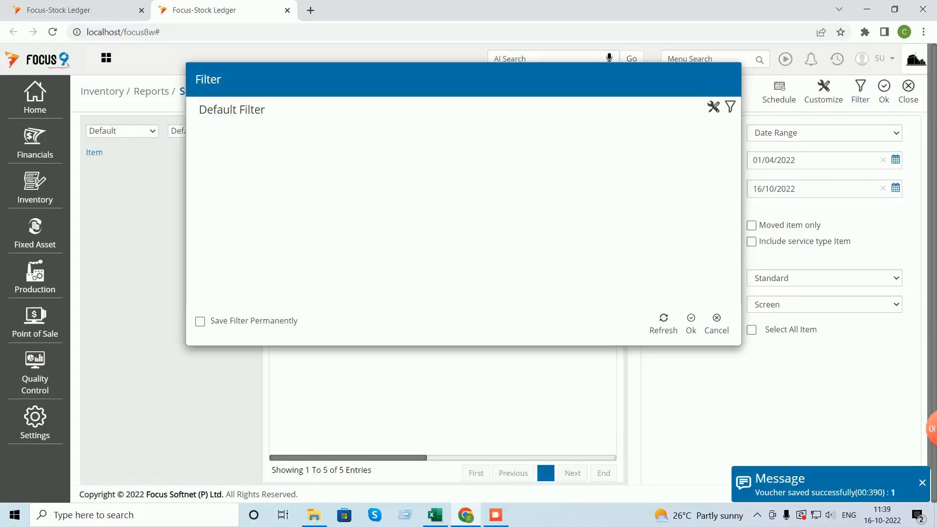
click(731, 107)
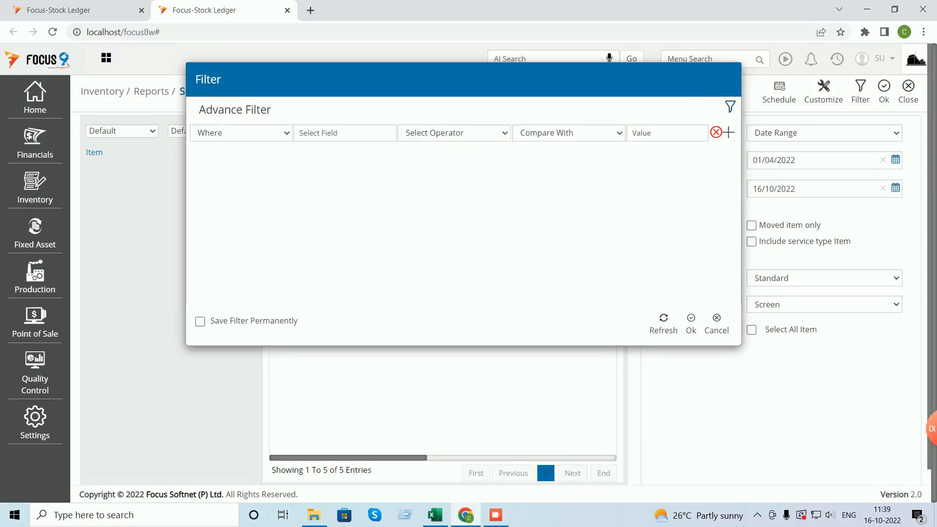
click(345, 133)
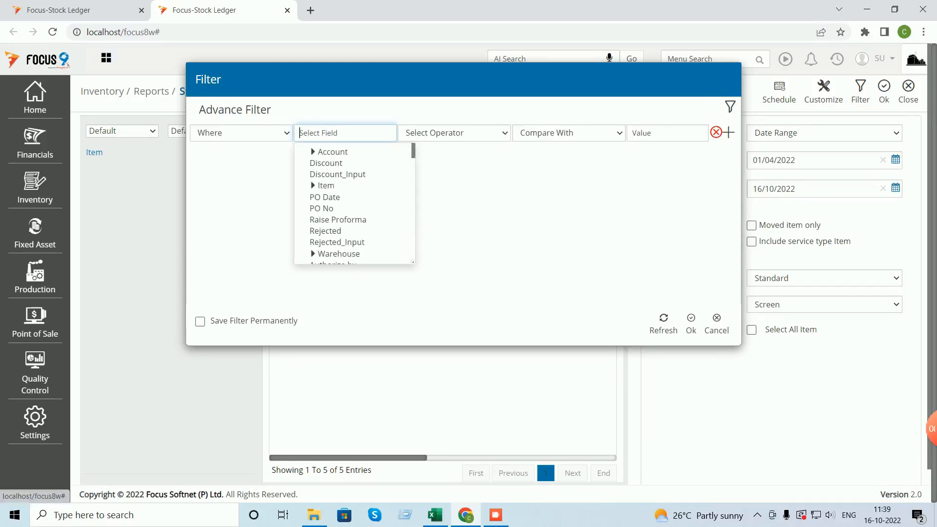
scroll(355, 203, down, 2)
click(313, 192)
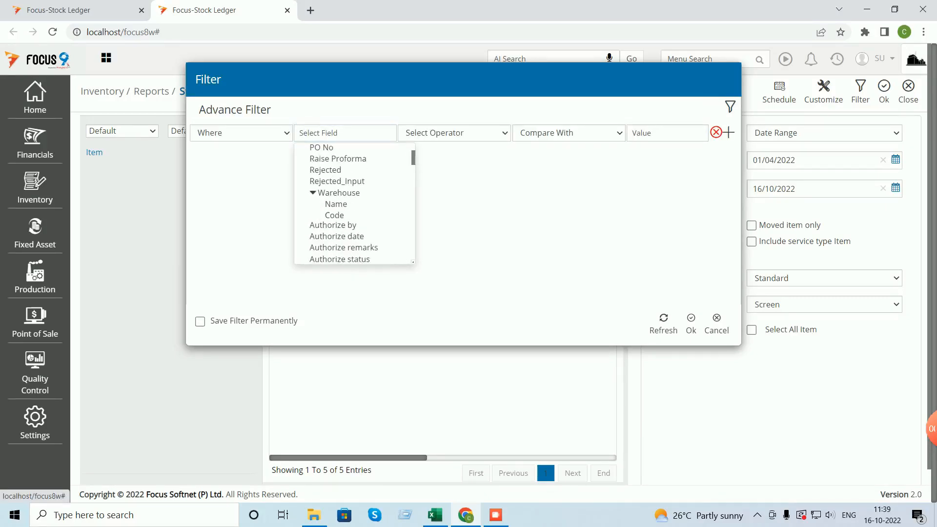
click(335, 204)
- Filter to Repairs & Service WH and generate the ledger showing 1 received and 1 issued (NDT45:1)
click(454, 133)
click(430, 158)
click(562, 134)
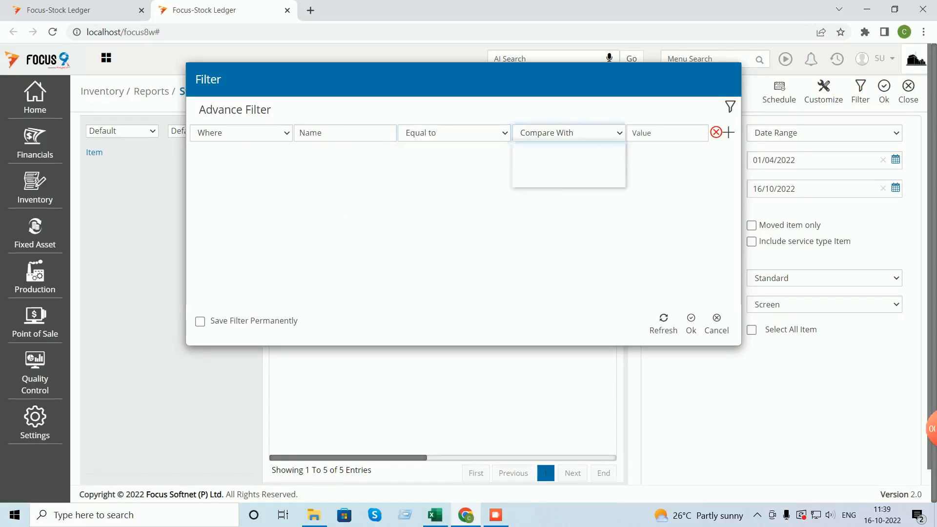
click(537, 159)
key(space)
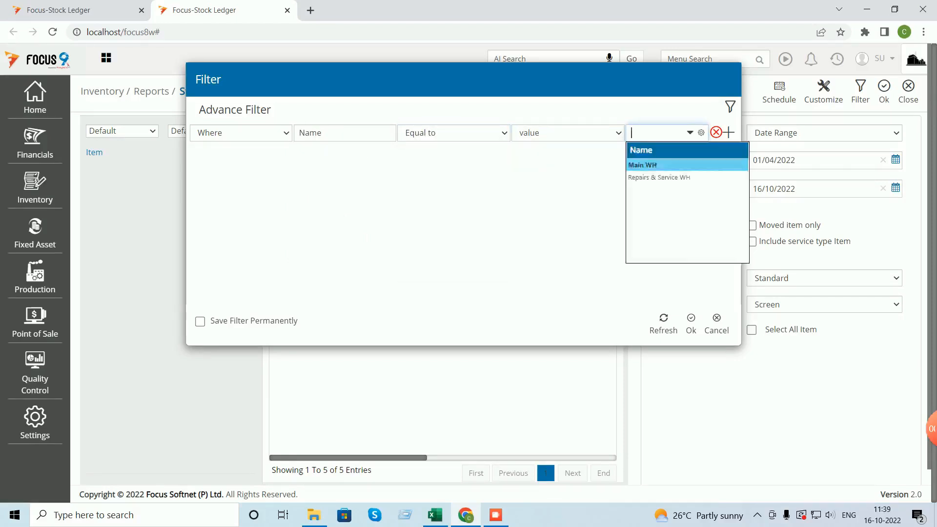
key(Down)
key(Return)
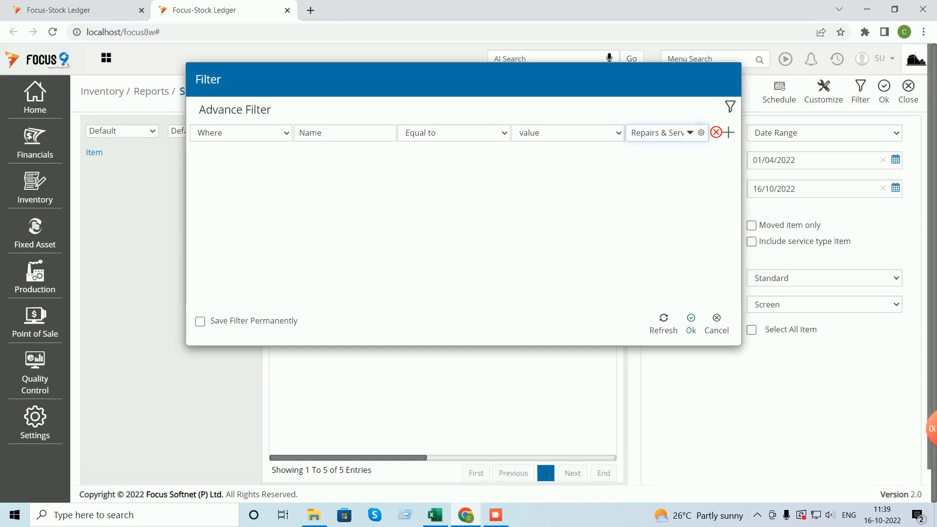
click(691, 324)
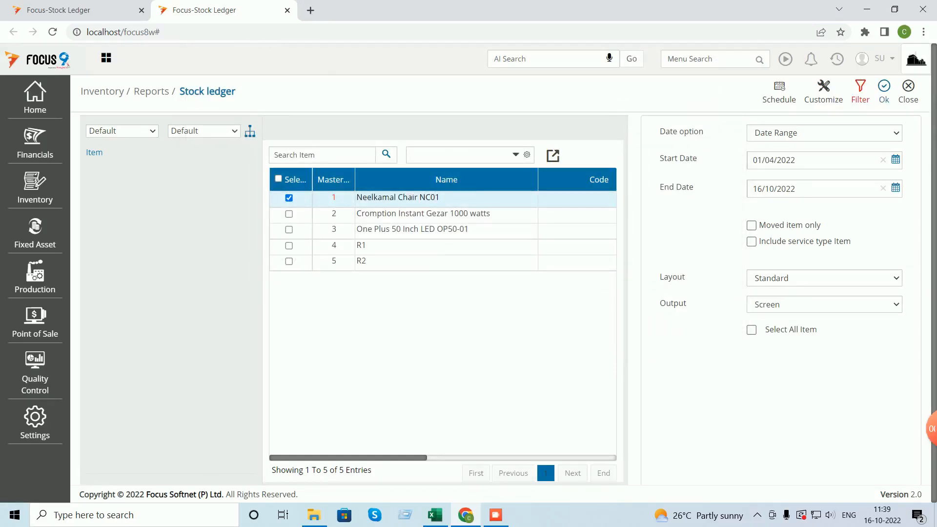
click(884, 92)
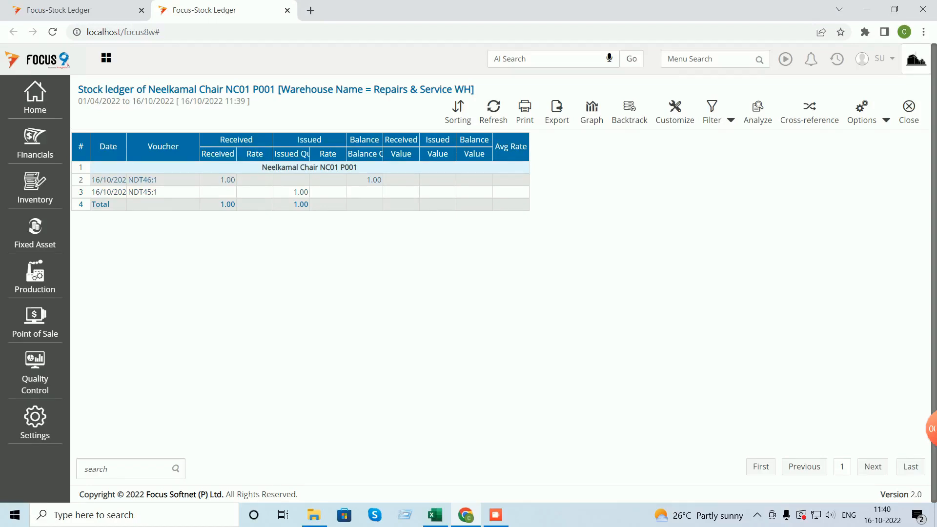
click(301, 192)
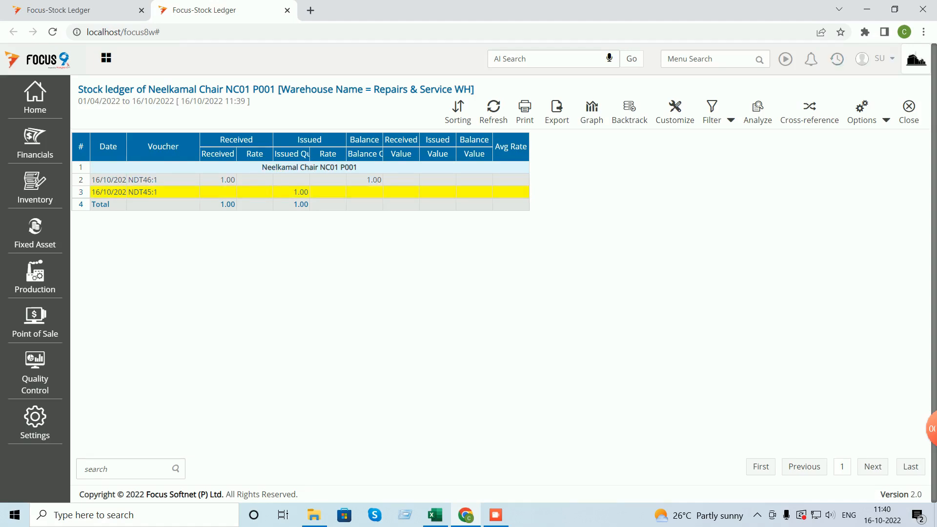
click(909, 112)
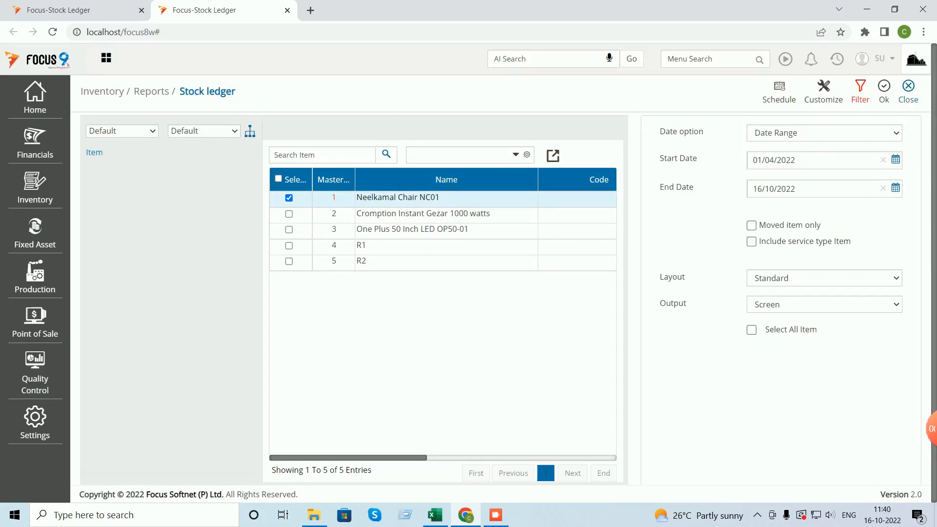
- Change the ledger's warehouse filter value from Repairs & Service WH to Main WH
click(861, 93)
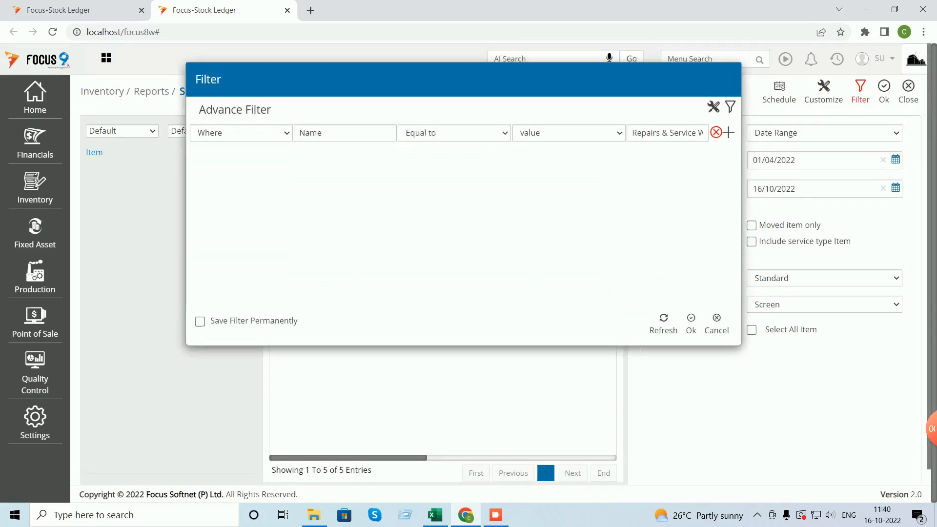
click(668, 132)
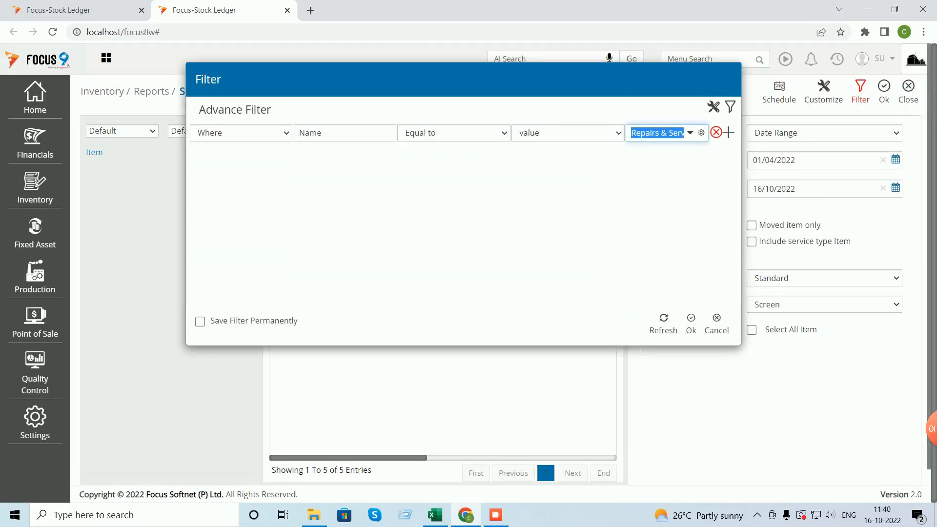
click(690, 133)
key(BackSpace)
key(BackSpace)
key(BackSpace)
key(BackSpace)
key(BackSpace)
key(BackSpace)
key(BackSpace)
key(BackSpace)
key(BackSpace)
key(BackSpace)
key(BackSpace)
key(BackSpace)
key(BackSpace)
key(BackSpace)
key(BackSpace)
key(BackSpace)
key(BackSpace)
key(BackSpace)
key(BackSpace)
key(BackSpace)
text(m)
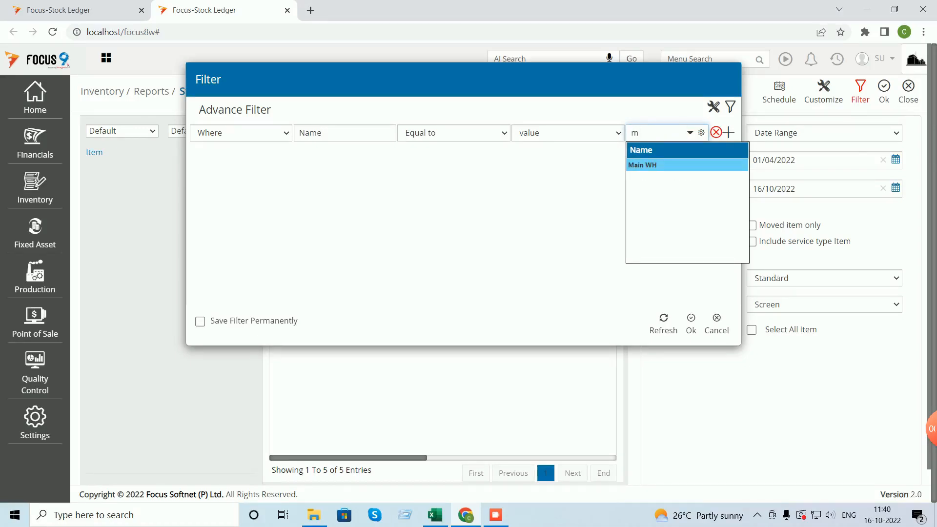
key(Return)
click(691, 323)
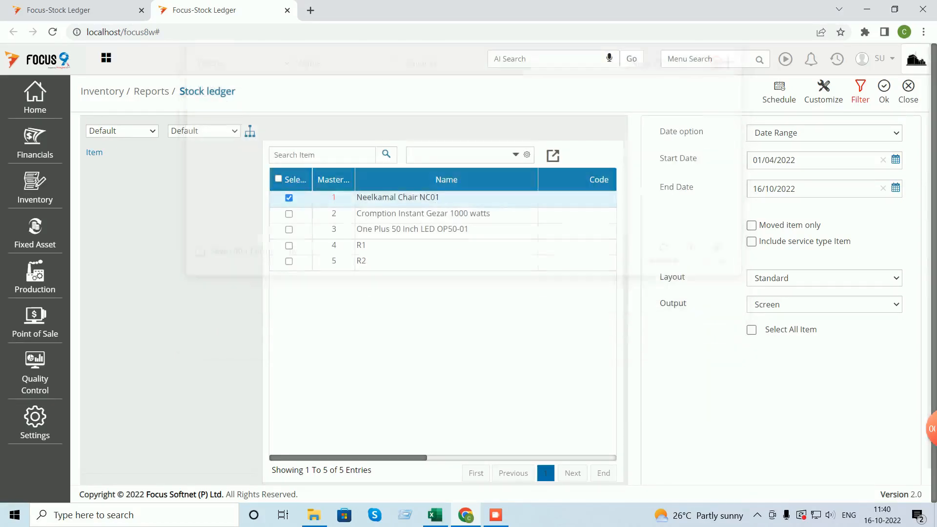
- Generate the Main WH ledger (balance 116) and check it against Excel cell J13
click(884, 92)
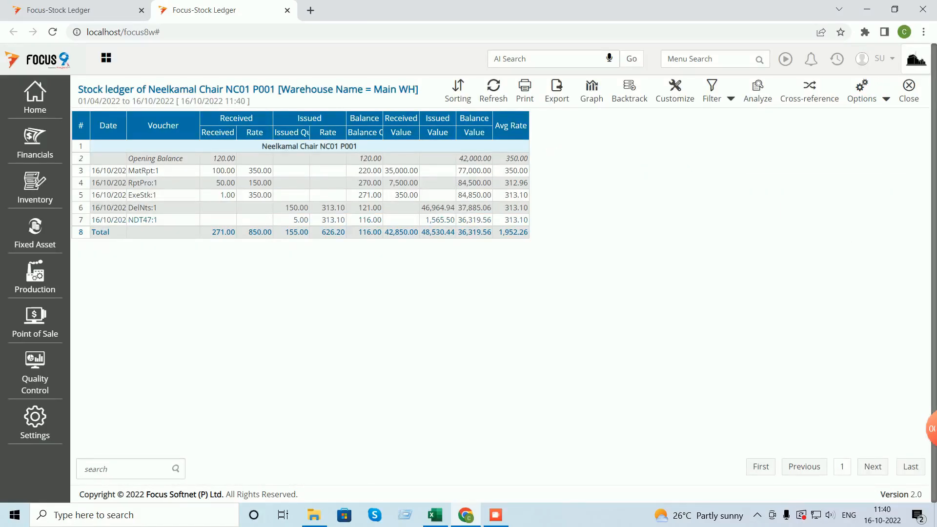
click(435, 515)
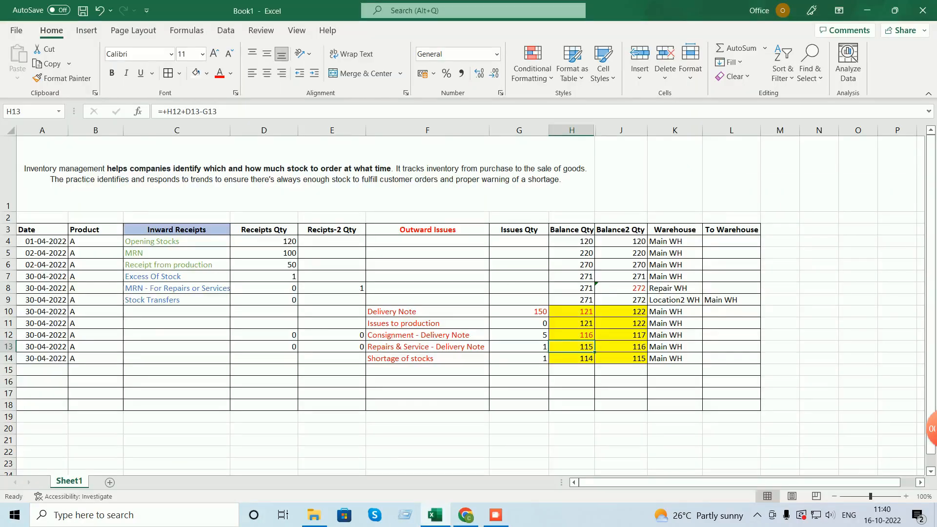
click(621, 347)
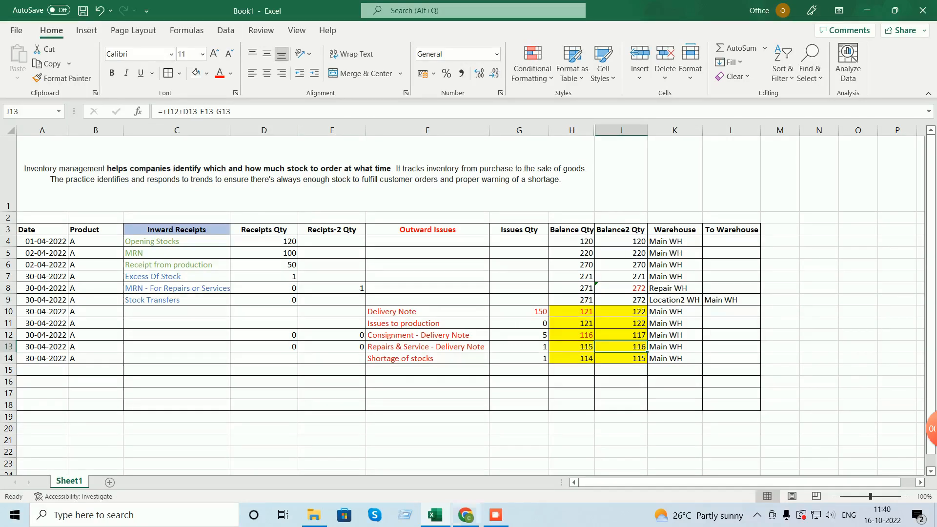
- Return from Excel to the Focus 9 Main WH stock ledger ending at 116.00
click(465, 515)
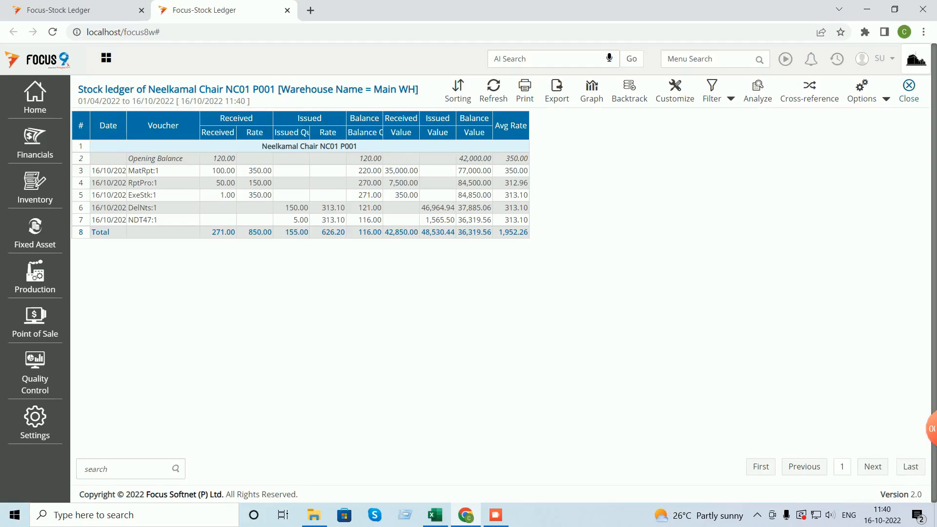
- Close the stock ledger and open the Shortages in Stock vouchers via 'short'
click(909, 91)
click(909, 91)
click(710, 59)
text(sh)
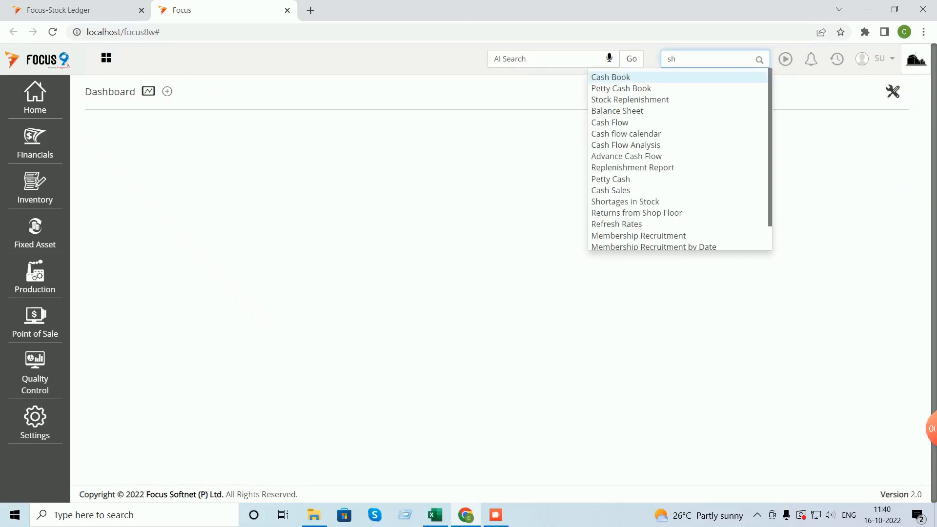
text(ort)
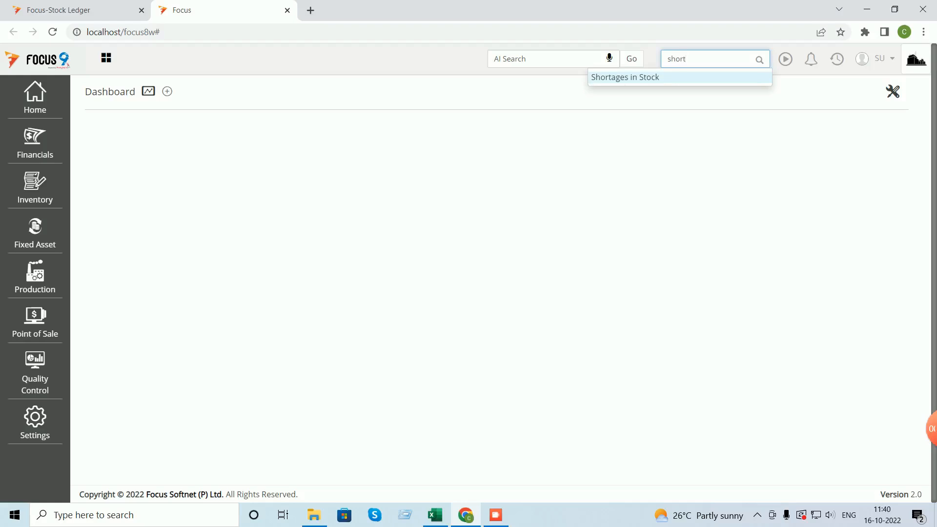
key(Return)
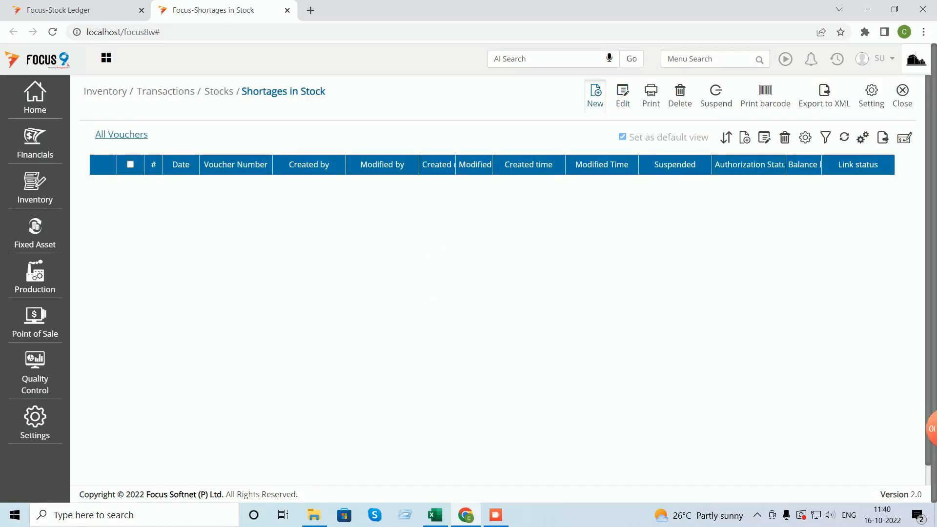
- Create a Main WH shortage voucher for 1 Neelkamal Chair NC01 at rate 350 and save
click(595, 95)
click(271, 189)
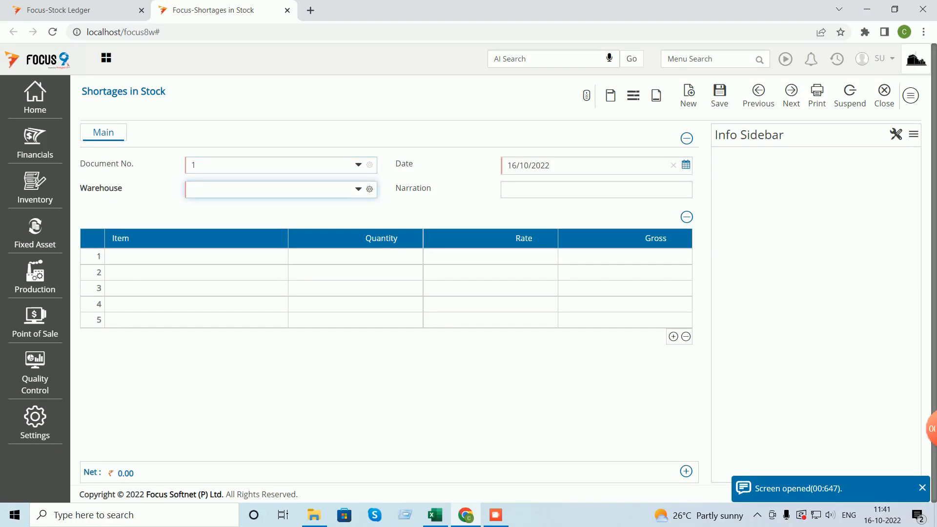
text(m)
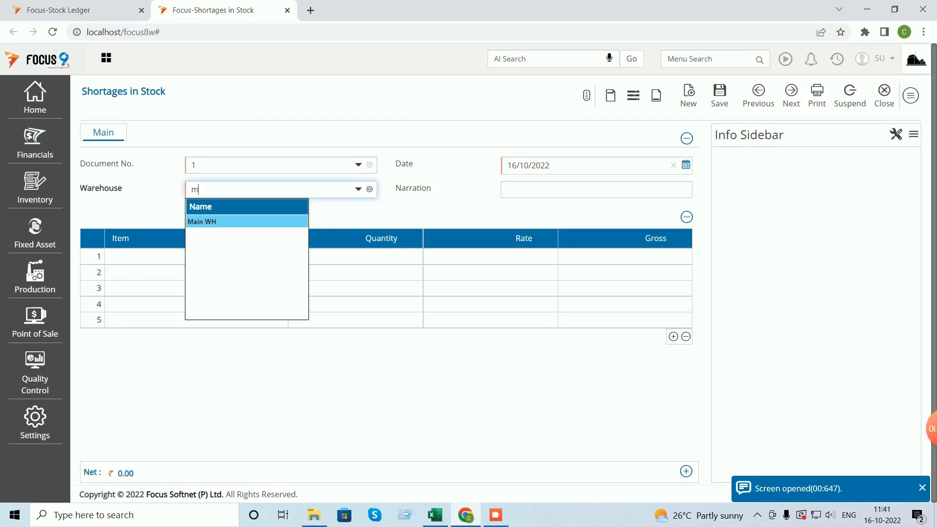
key(Tab)
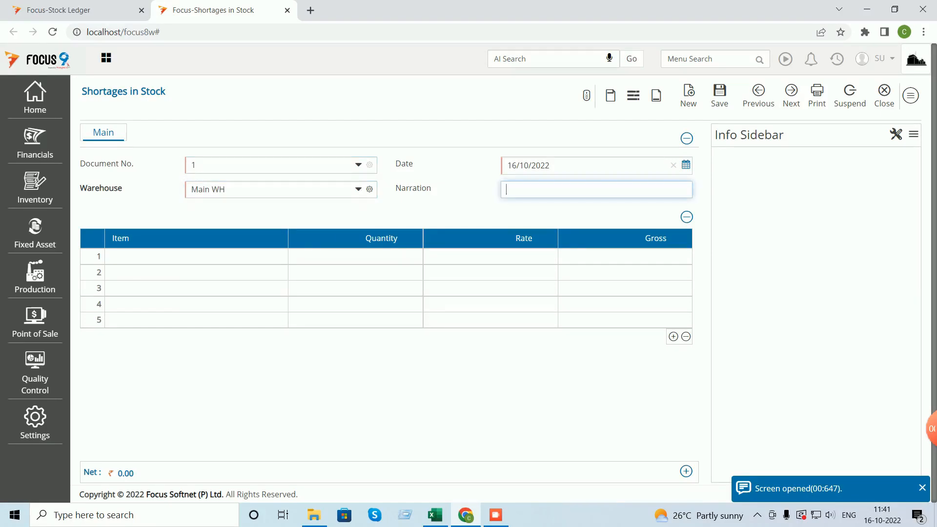
key(Tab)
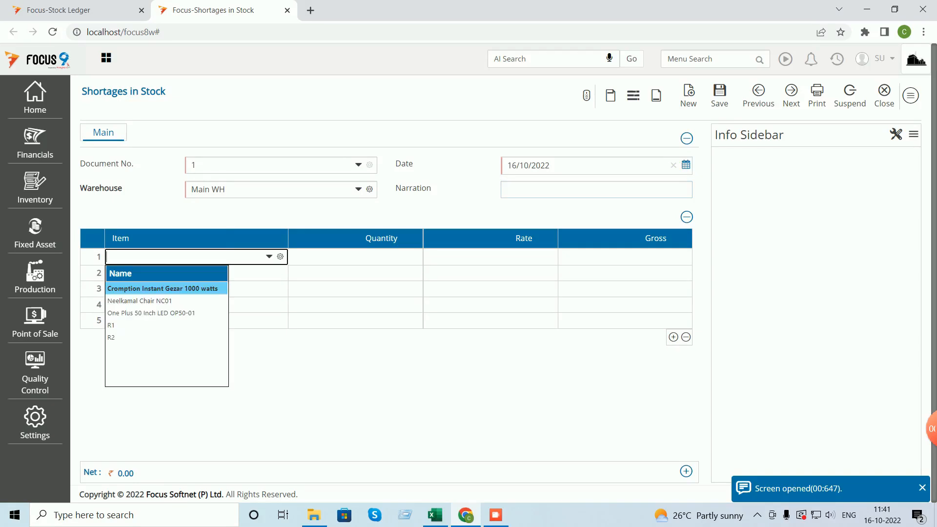
key(Down)
key(Return)
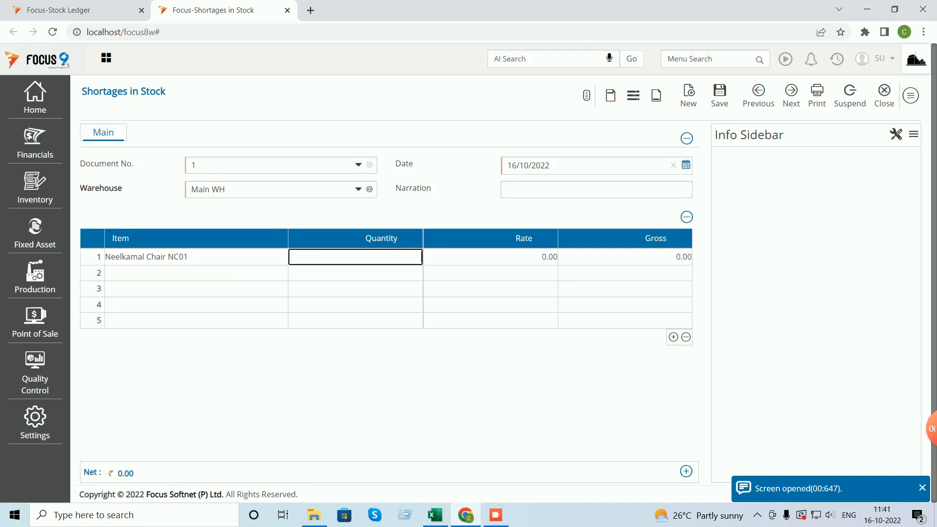
text(1)
key(Tab)
text(350)
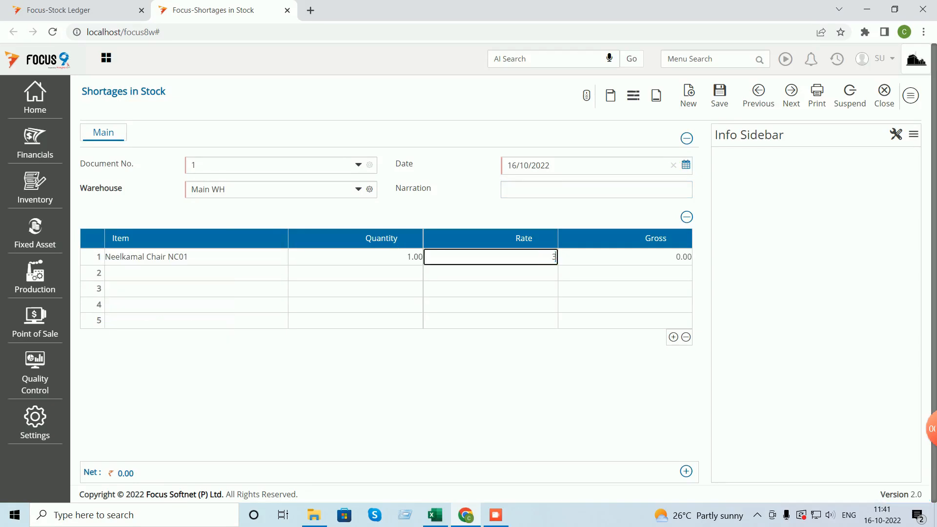
key(Tab)
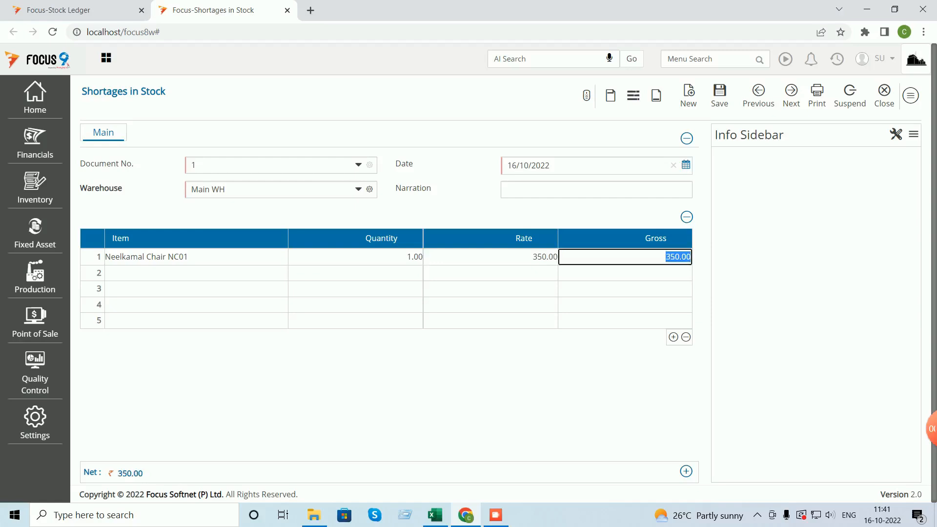
key(ctrl+s)
- Close the voucher form and list, returning to the dashboard
click(885, 93)
click(903, 92)
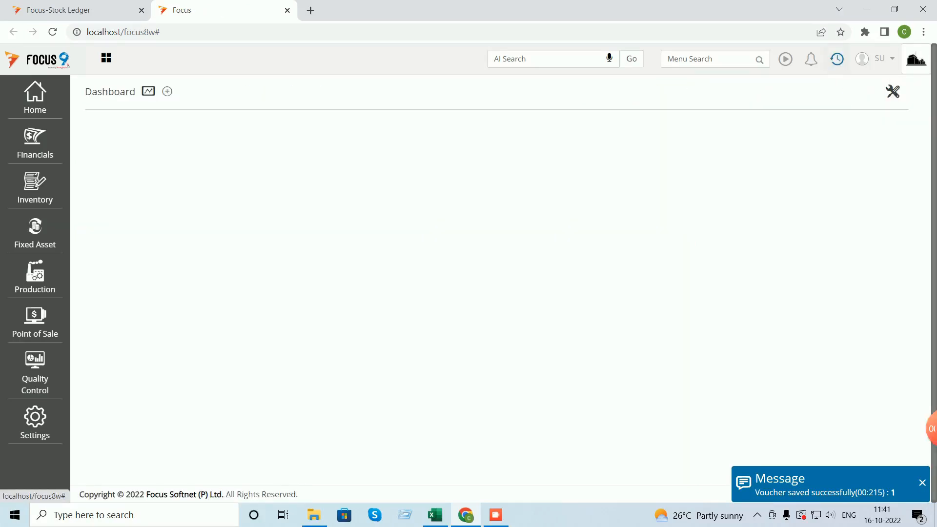
click(838, 58)
- Open Stock Ledger for Neelkamal Chair NC01 and start an advanced Warehouse Name filter
click(722, 92)
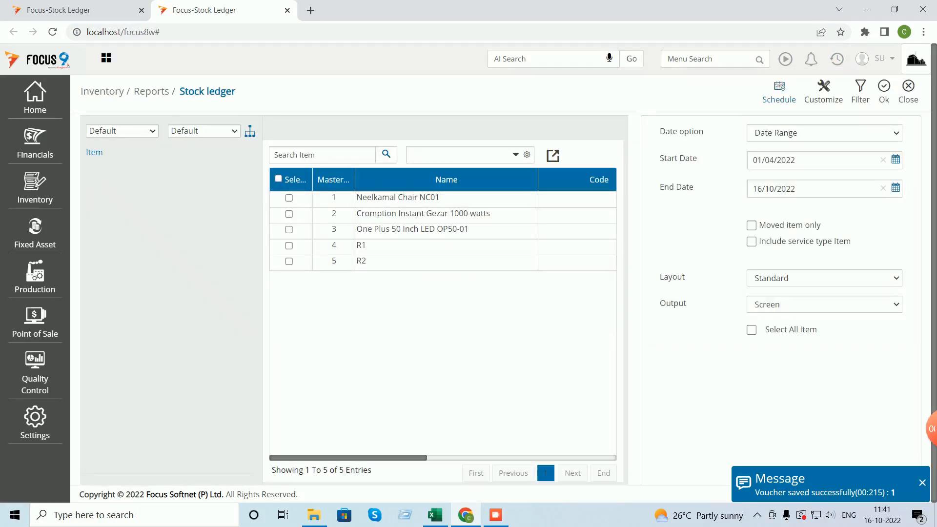
click(289, 197)
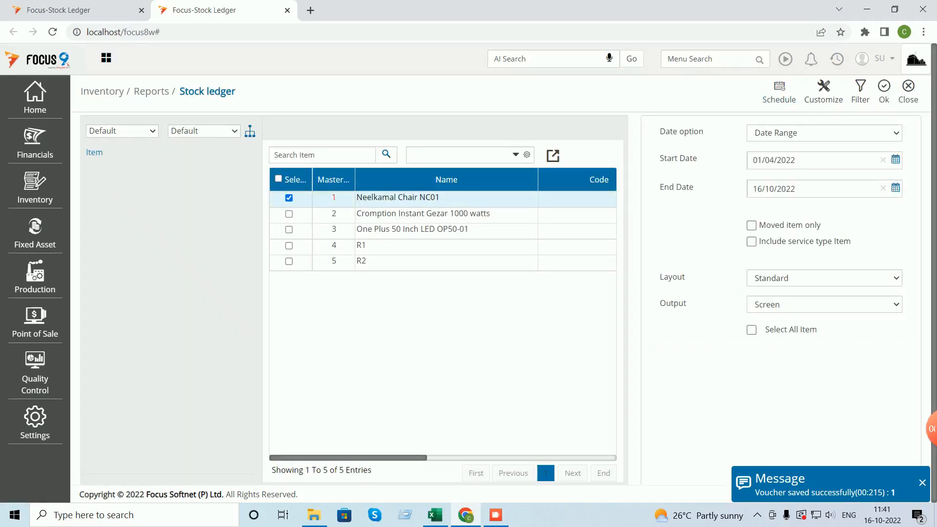
click(860, 92)
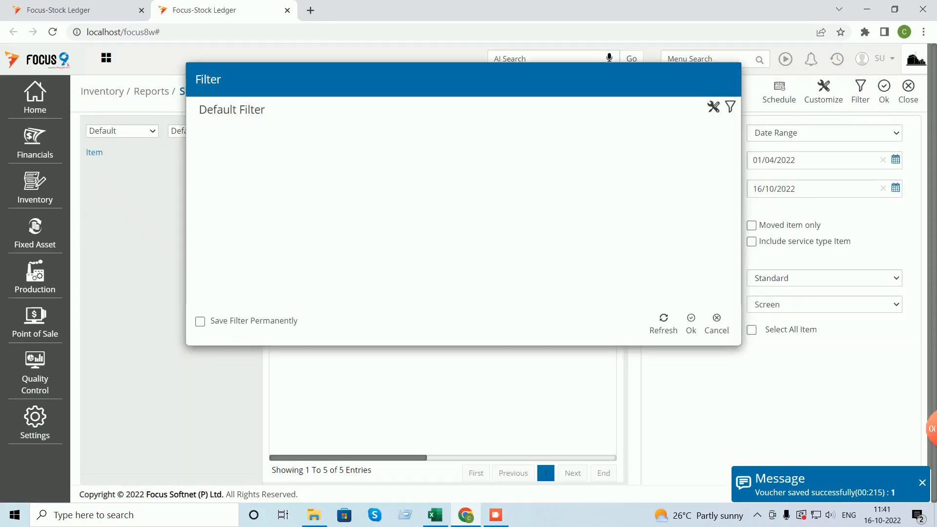
click(731, 107)
click(345, 133)
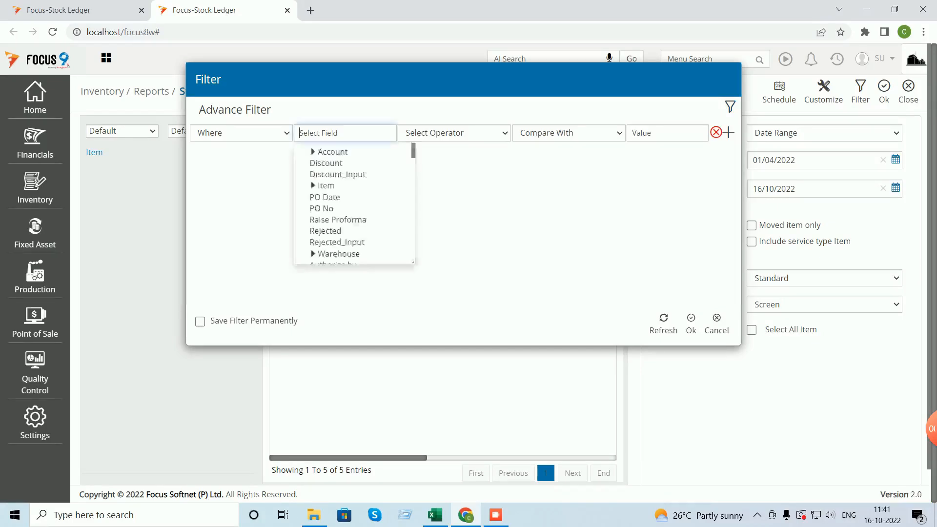
scroll(355, 204, down, 3)
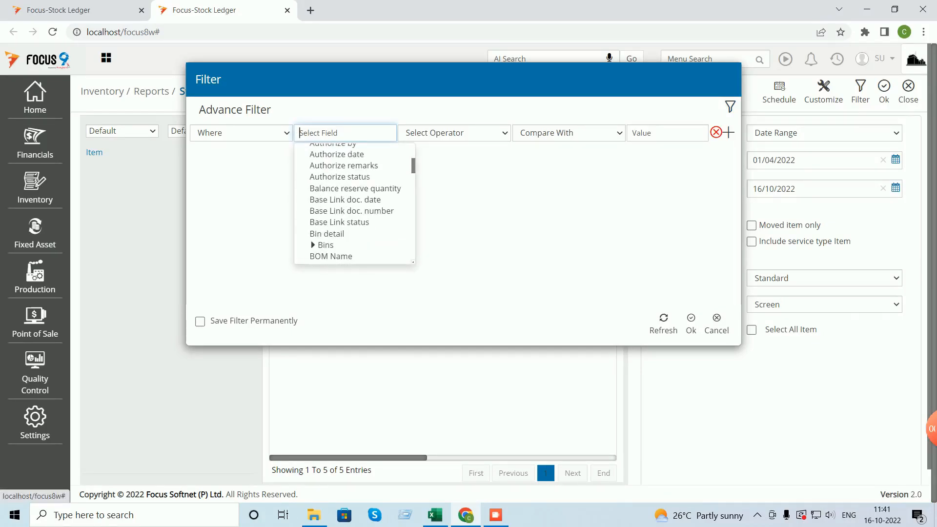
scroll(355, 203, up, 3)
click(313, 253)
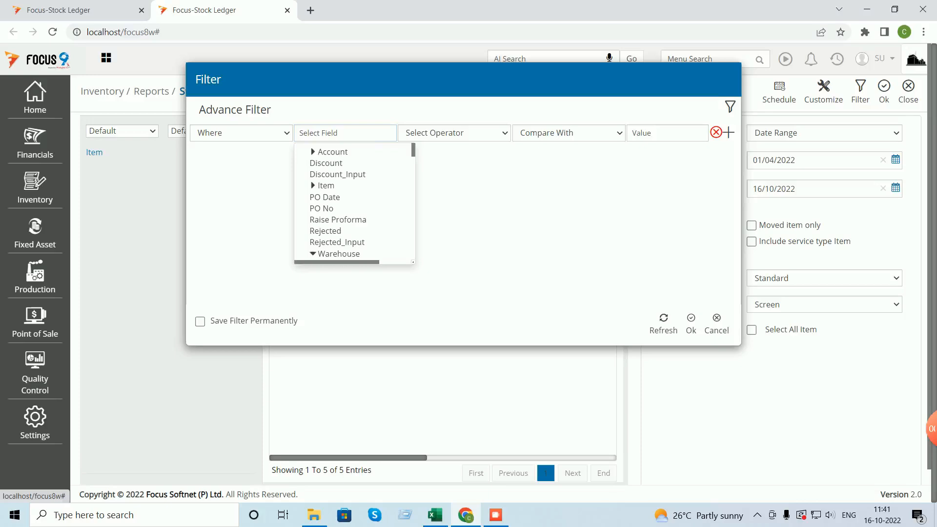
scroll(313, 254, down, 1)
click(336, 204)
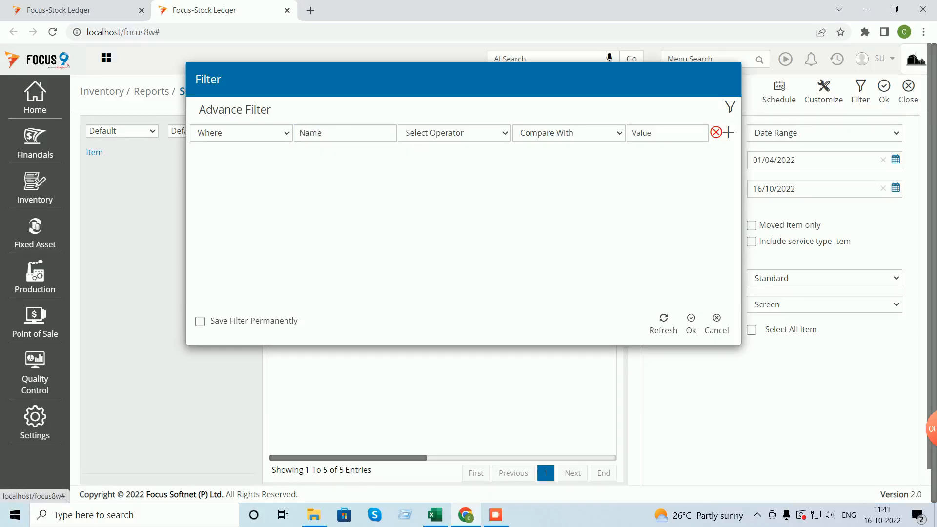
- Filter to Warehouse Name Equal to Main WH and generate the ledger, closing at 115.00
click(454, 133)
click(420, 157)
click(569, 133)
click(532, 157)
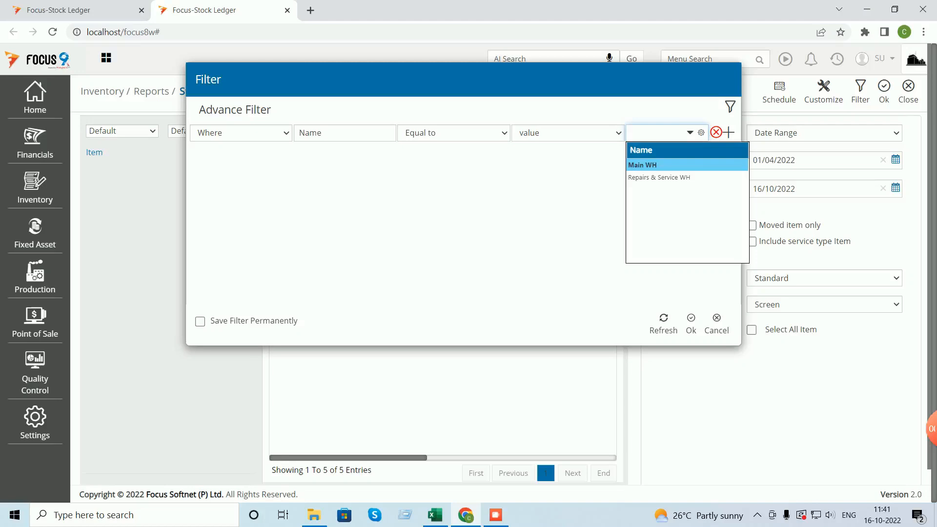
click(643, 165)
click(691, 323)
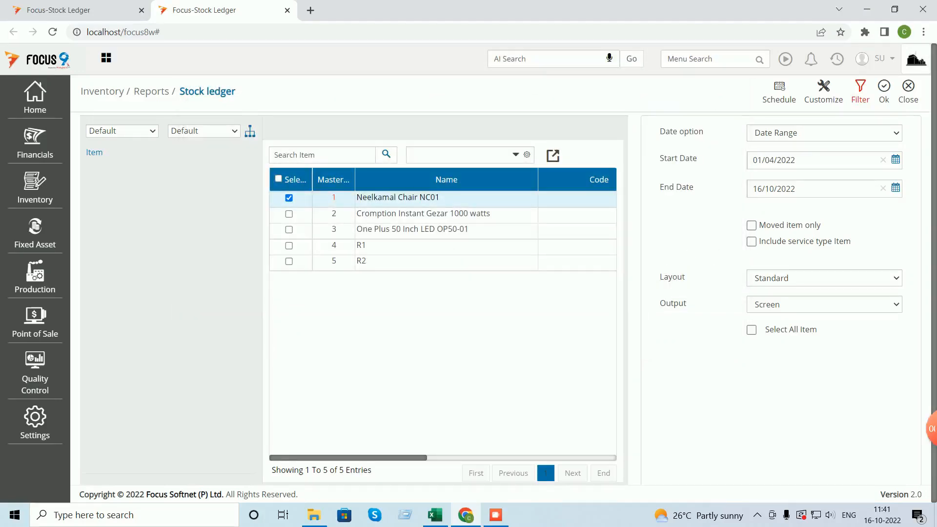
click(884, 91)
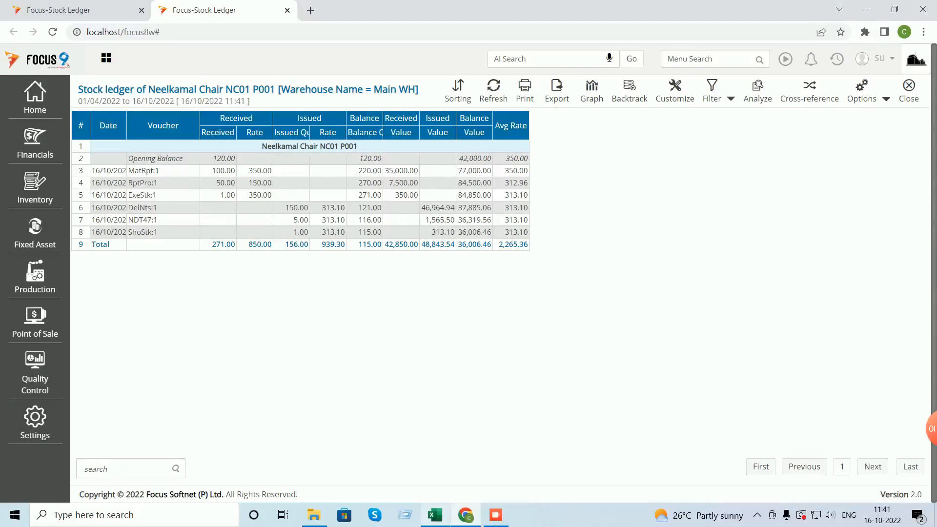
- Compare the 115.00 balance with Excel cell J14, then return to Focus
click(435, 515)
click(621, 358)
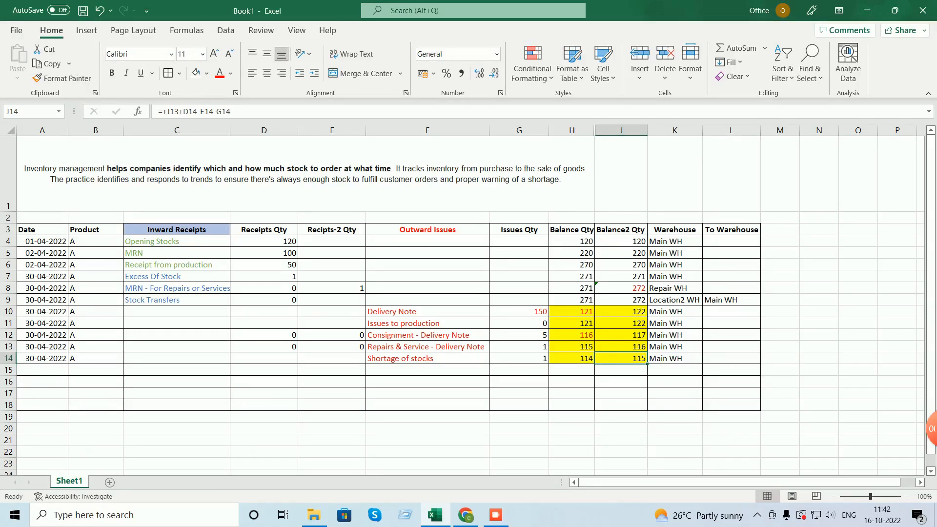
click(465, 515)
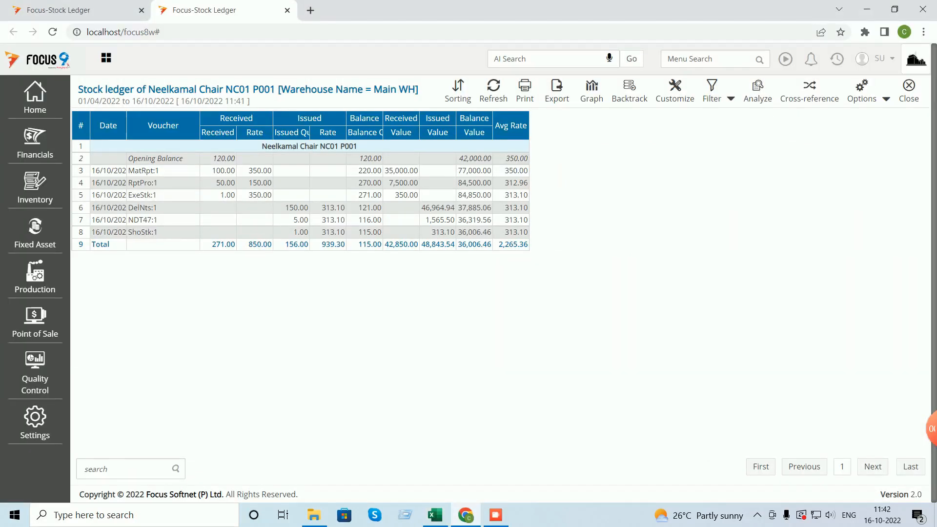
- Close the Main WH stock ledger report, then the Stock ledger selection screen
click(909, 90)
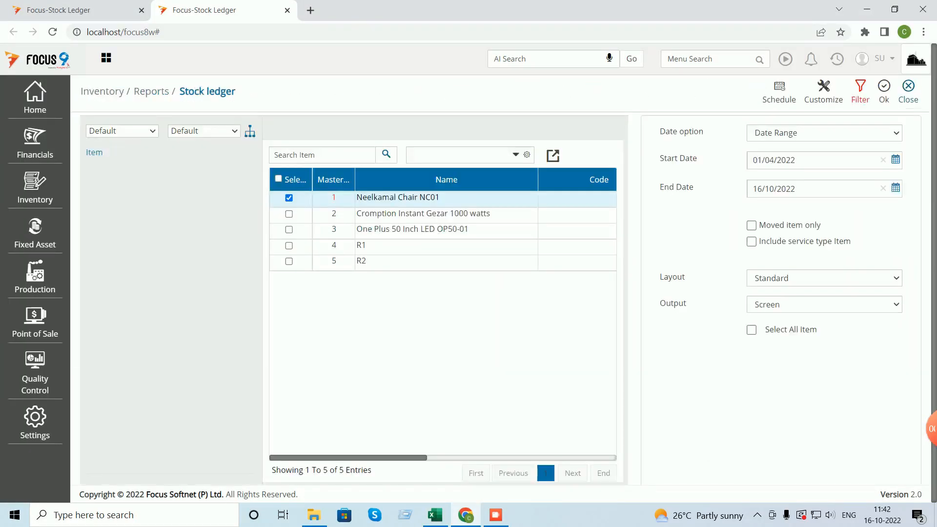
click(908, 92)
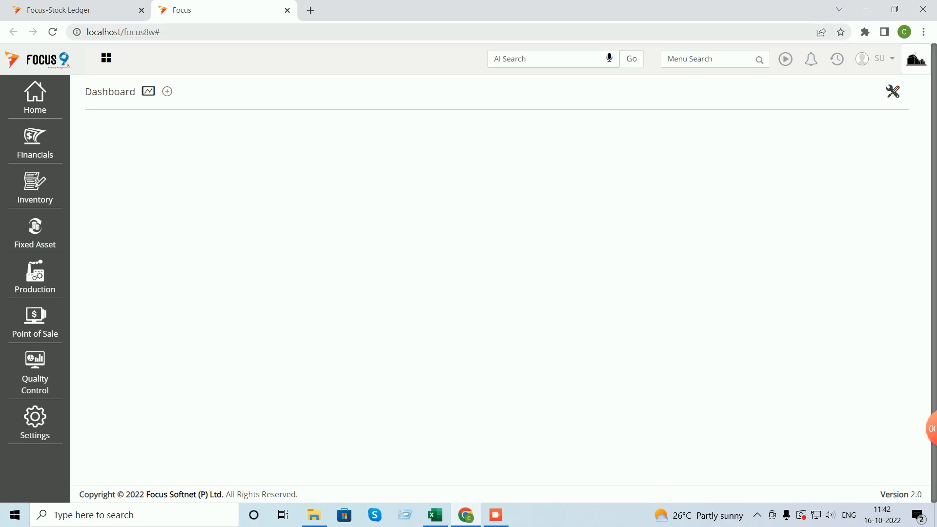
- Generate the Inventory Stock movement report for all five items
click(34, 188)
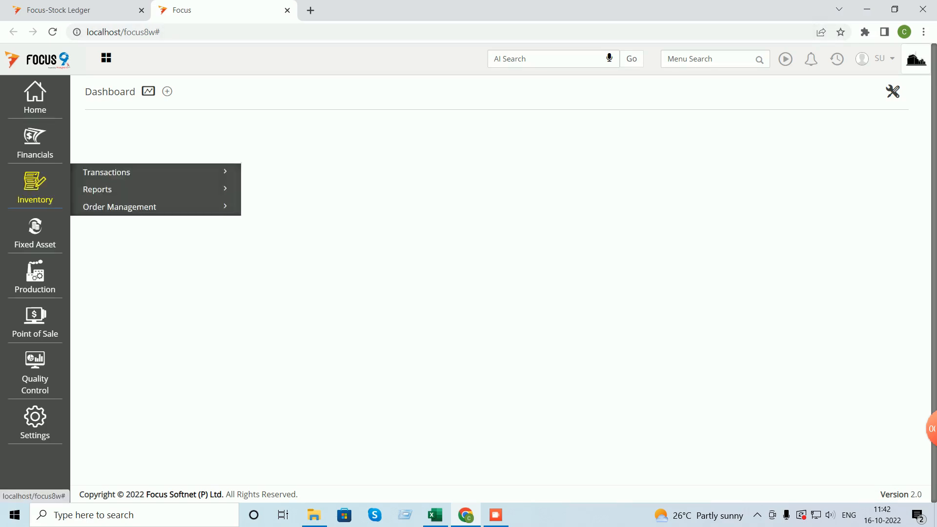
click(98, 190)
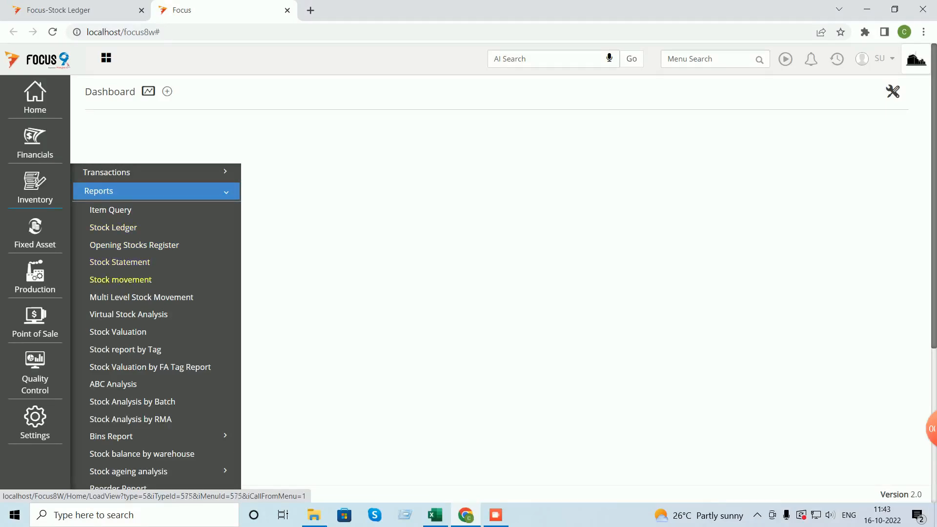
click(121, 280)
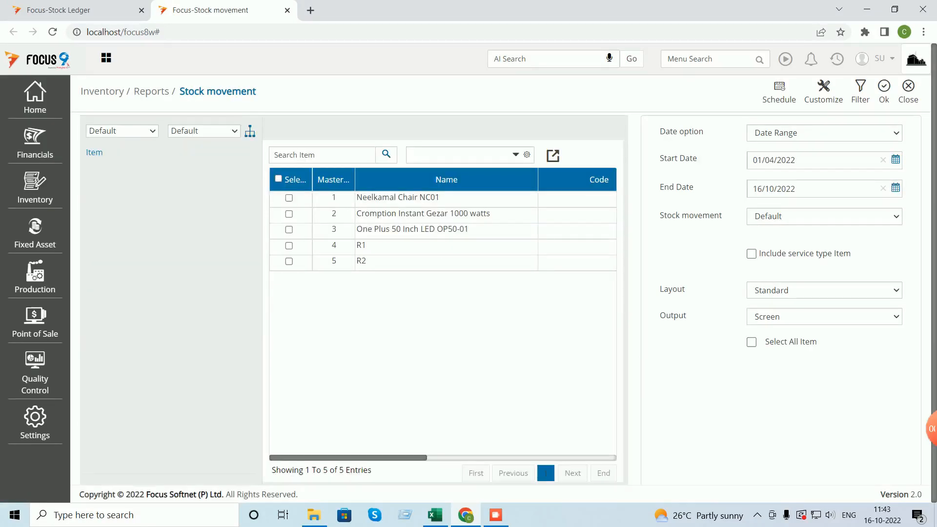
click(278, 179)
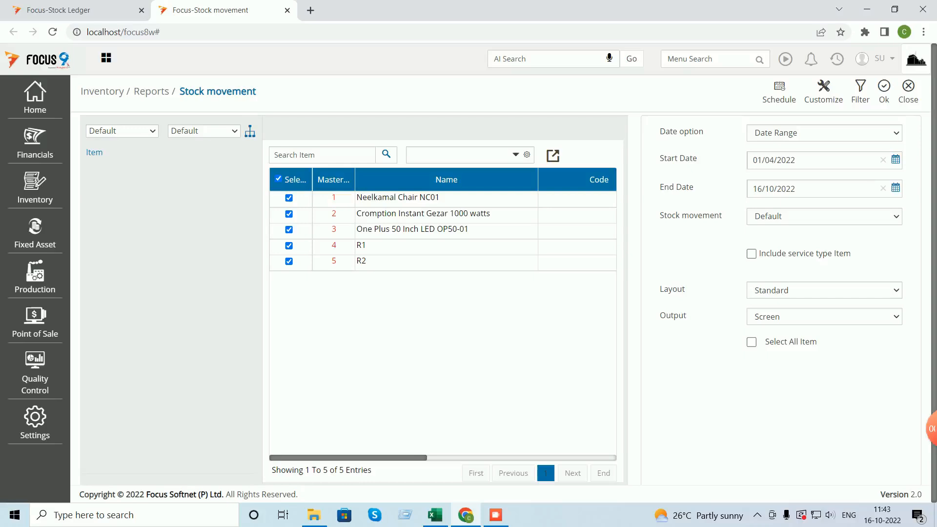
click(885, 91)
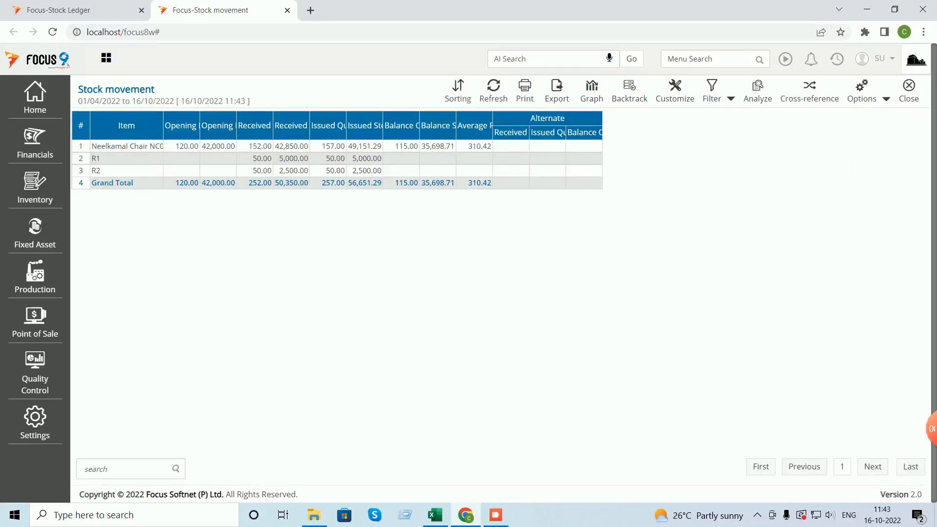
- Auto-adjust the report's column widths and widen a column further
click(886, 99)
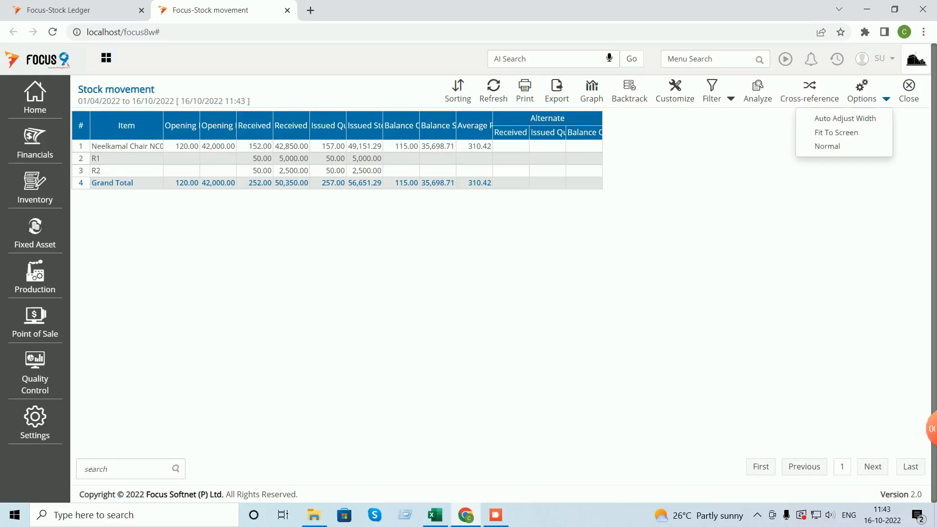
click(859, 118)
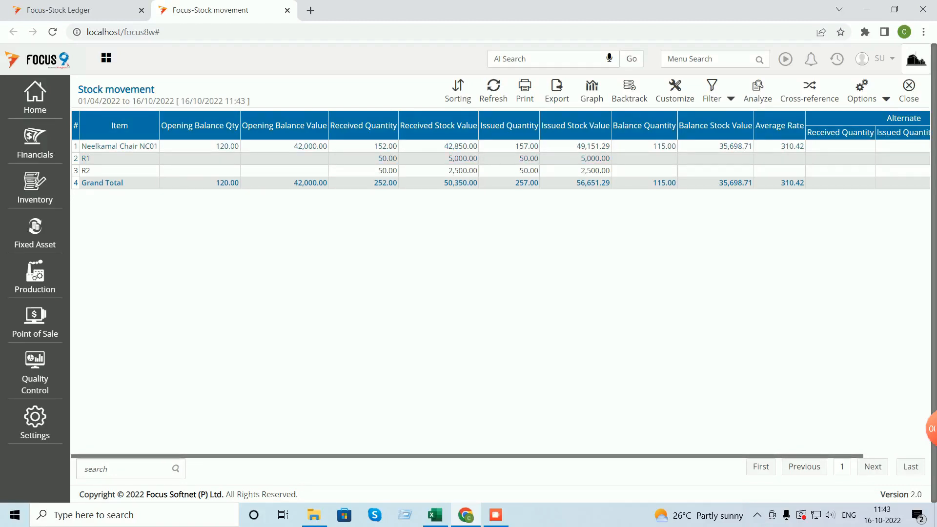
drag(537, 456, 603, 456)
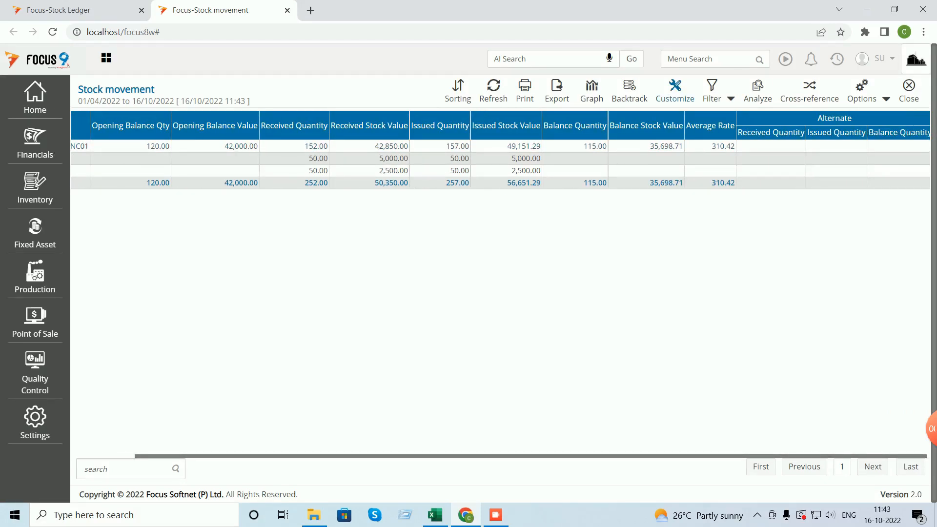
- Hide the Alternate Received, Issued and Balance Quantity columns, save the layout, and refit widths
click(675, 90)
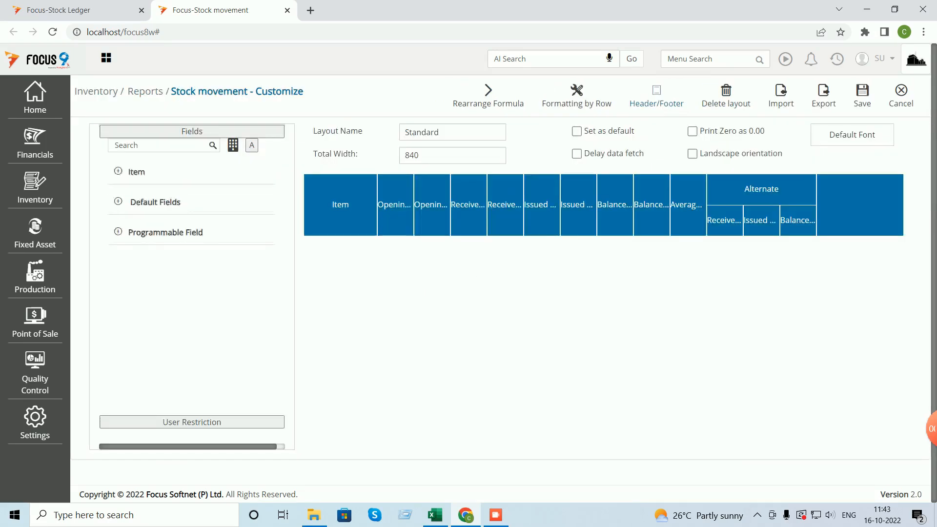
click(725, 221)
click(625, 357)
click(760, 220)
click(625, 357)
click(798, 220)
click(624, 358)
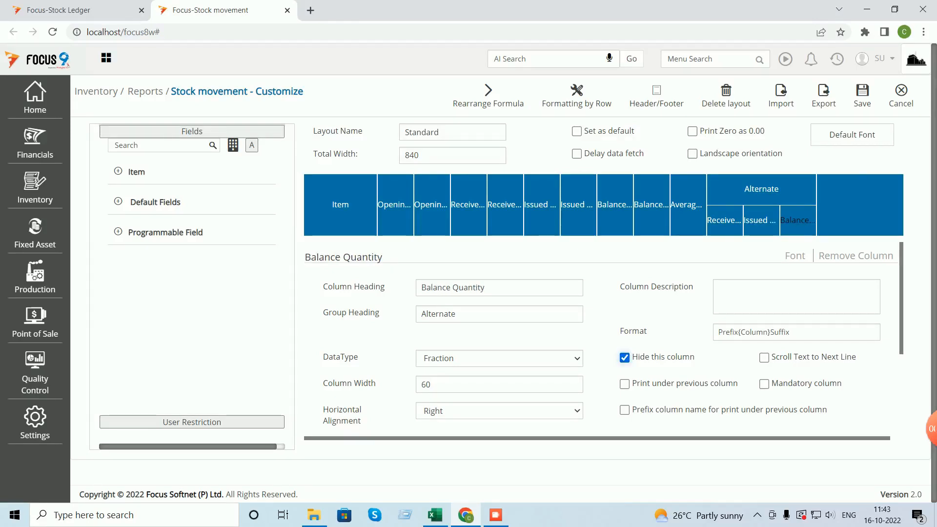
click(863, 95)
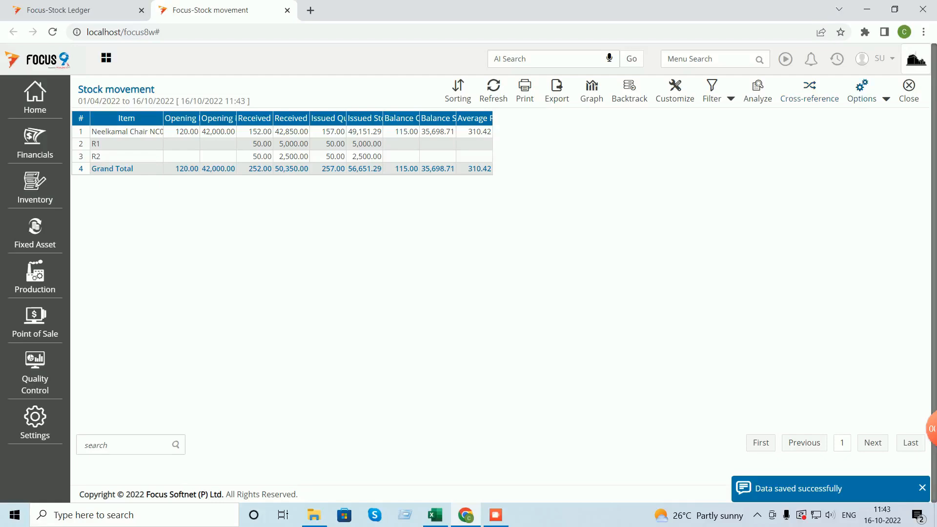
click(869, 97)
click(845, 119)
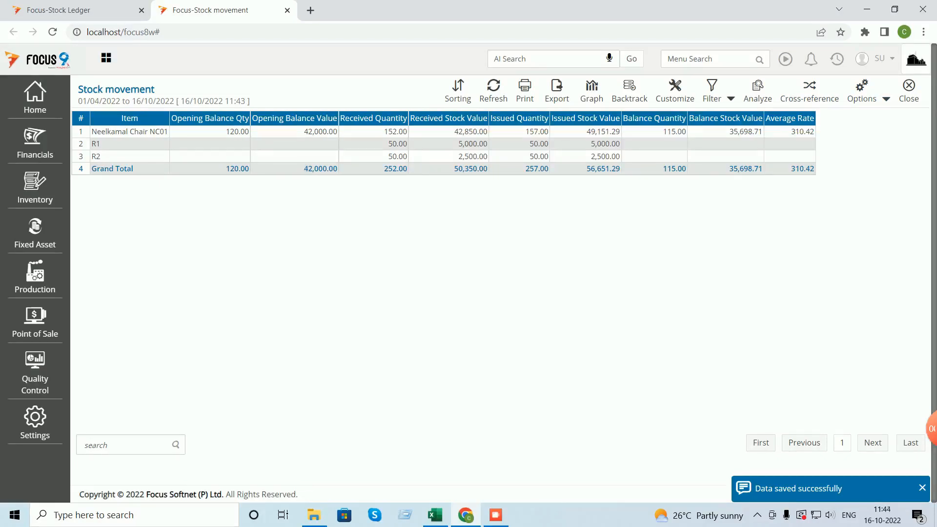
- Close the Stock movement report and run Stock Valuation for Neelkamal Chair NC01
click(909, 91)
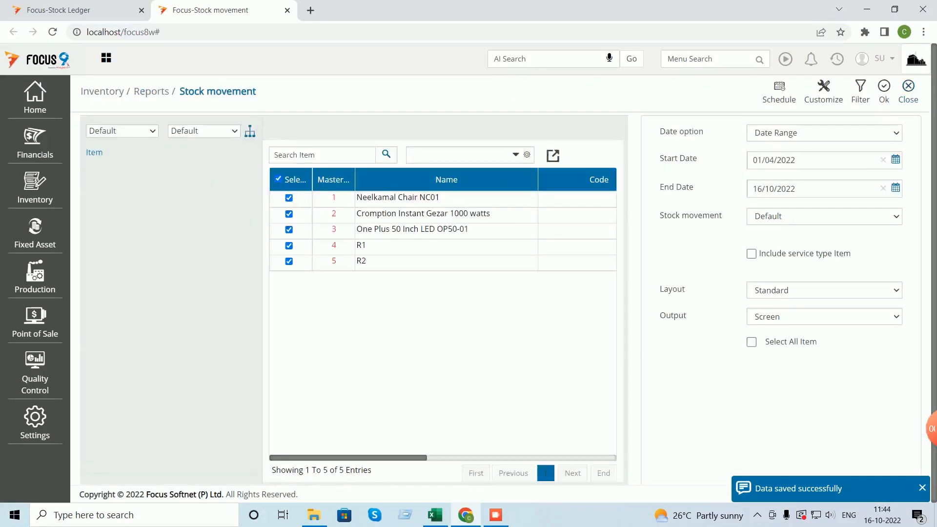
click(909, 92)
click(35, 188)
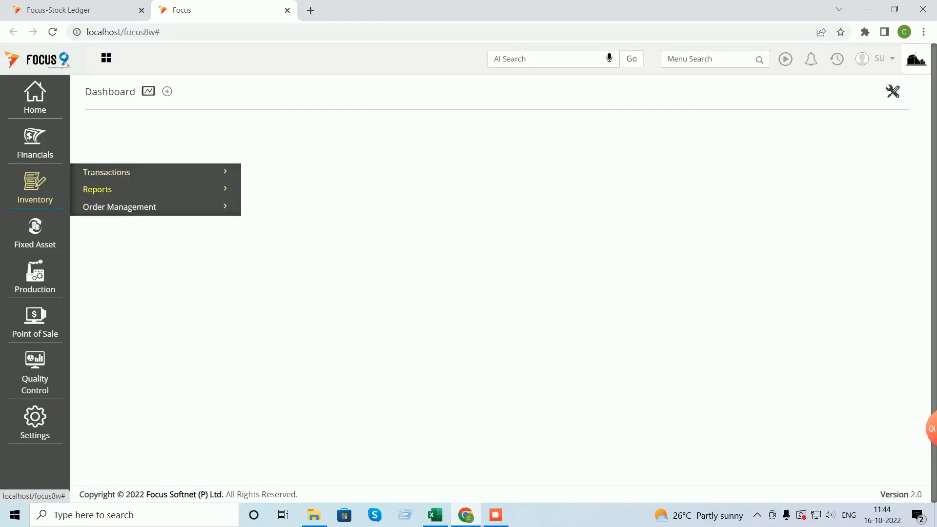
click(97, 189)
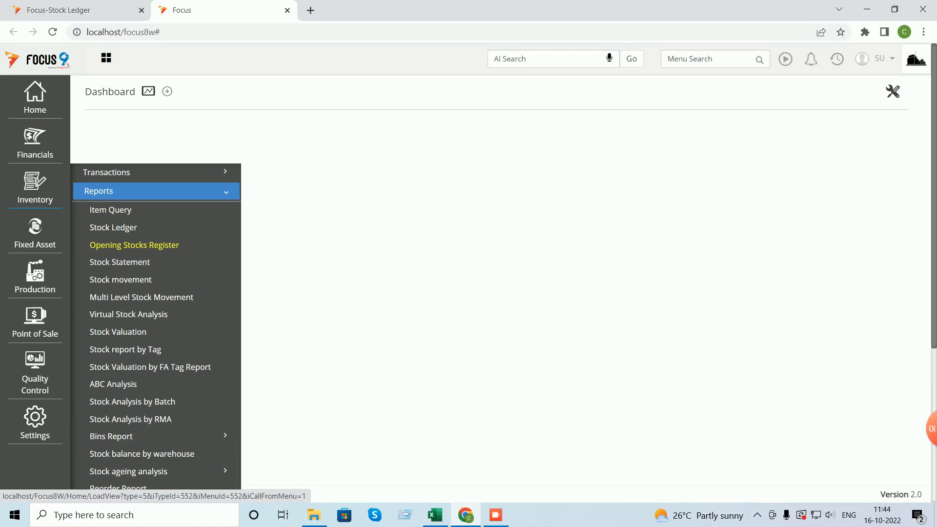
click(118, 332)
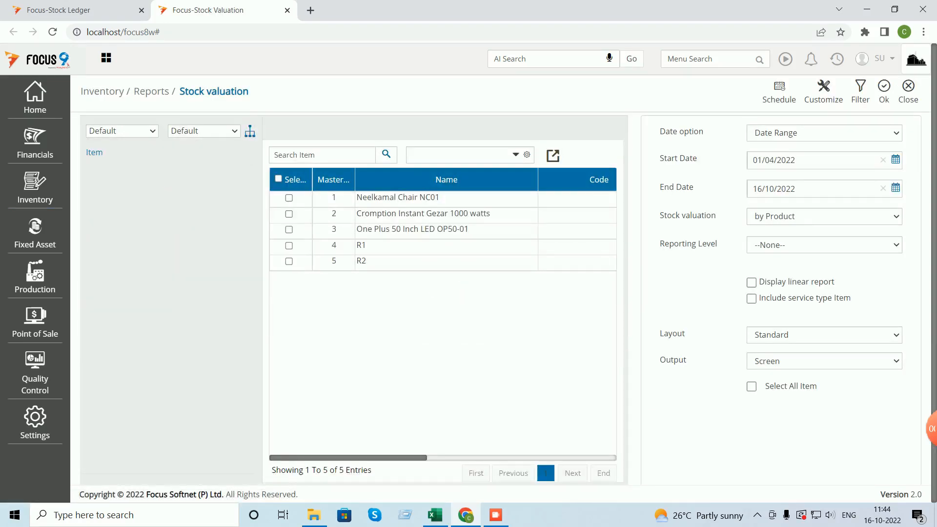
click(289, 199)
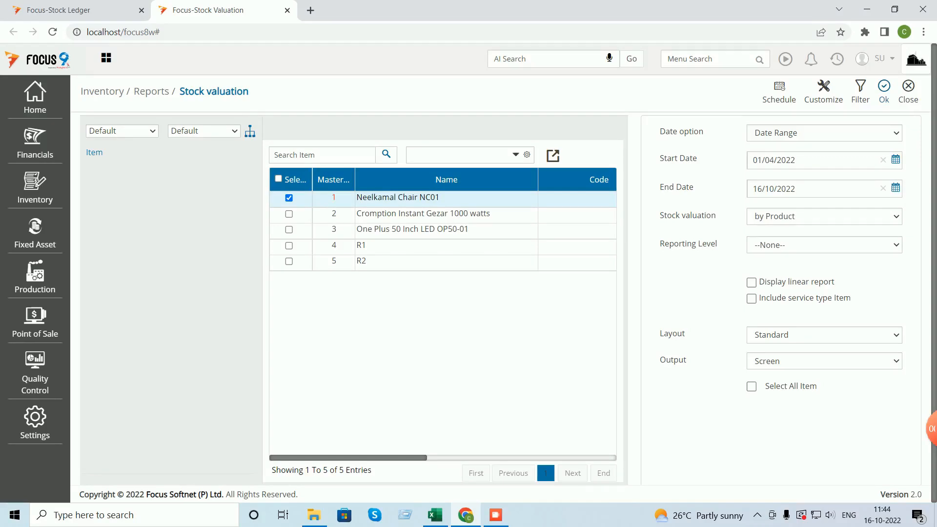
click(884, 91)
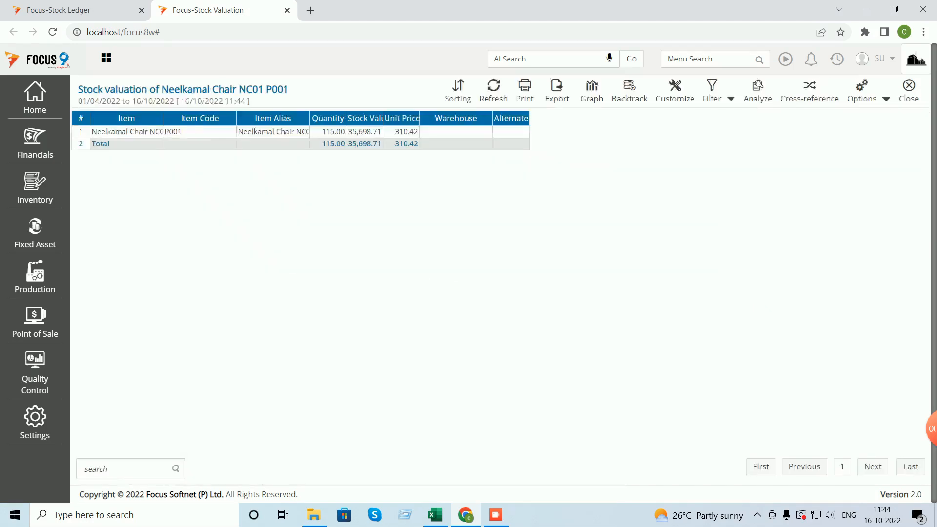
- Auto-fit the valuation report columns to their headers, then close the results
click(887, 99)
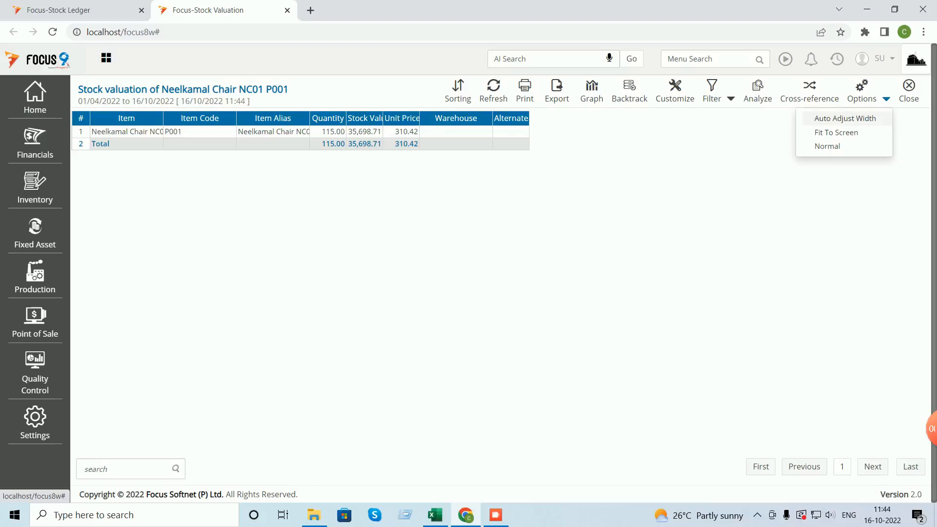
click(845, 119)
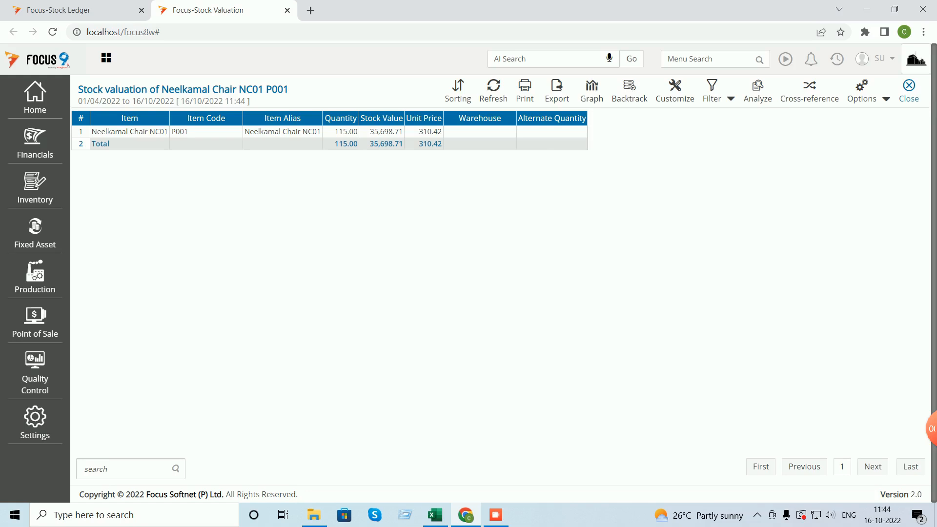
click(909, 88)
- Close Stock valuation, run the Fast Moving Item report for all five items, then close it
click(909, 87)
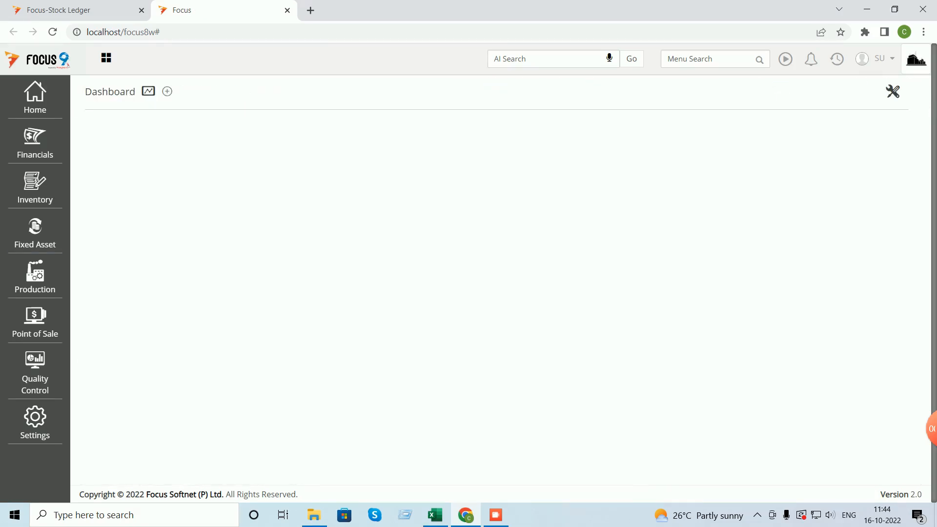
click(35, 188)
click(98, 190)
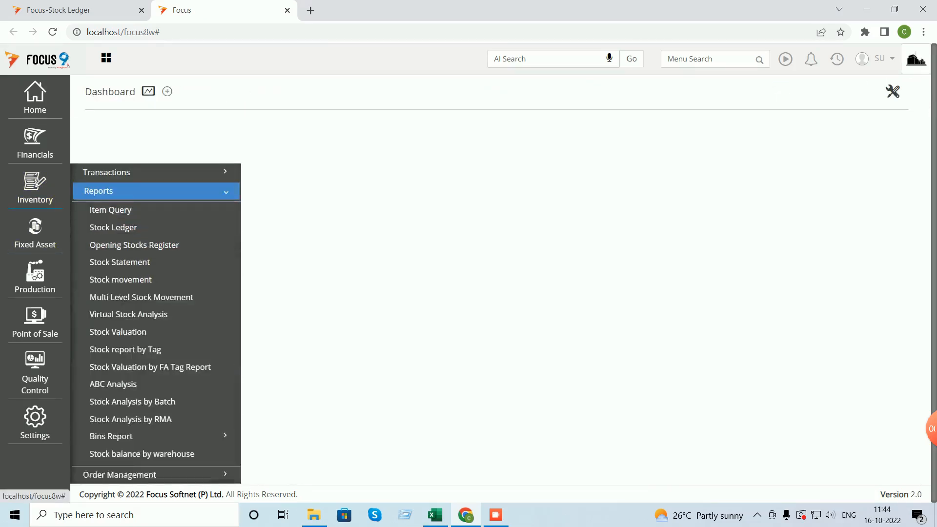
scroll(122, 314, down, 3)
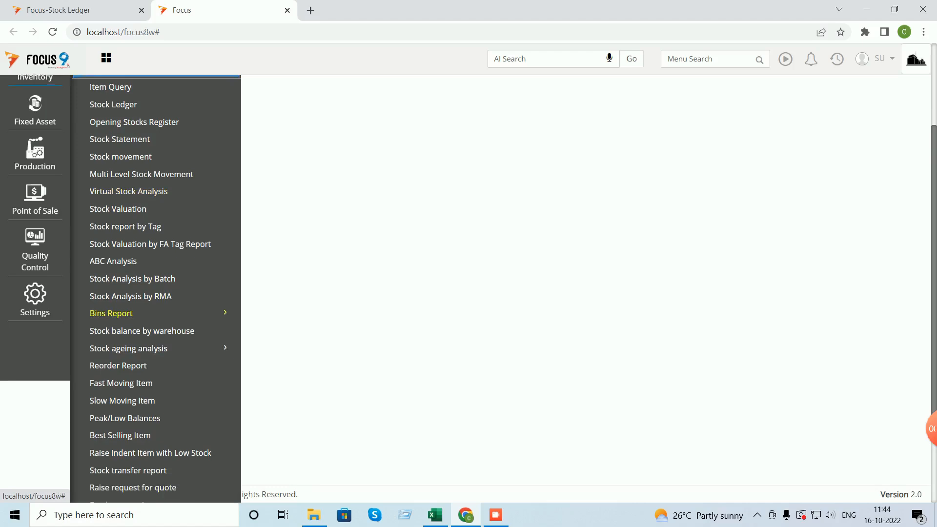
scroll(122, 313, down, 1)
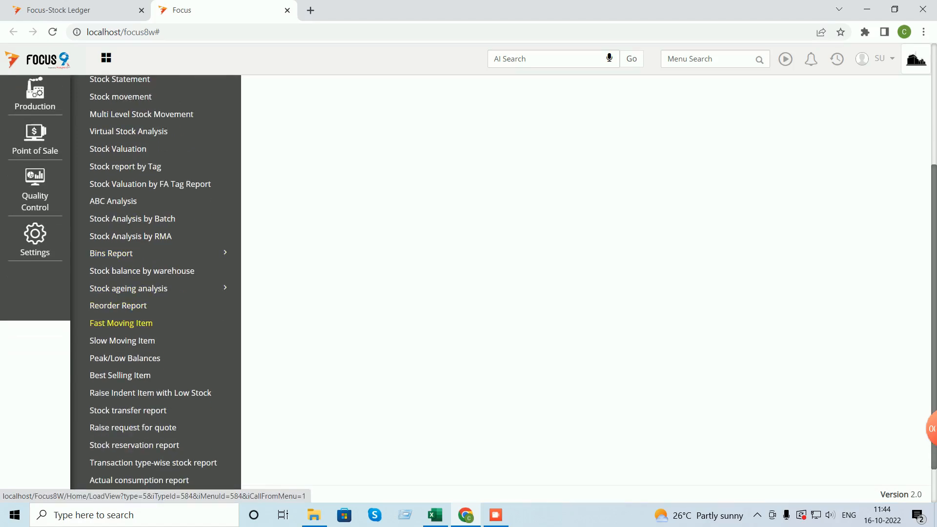
click(121, 323)
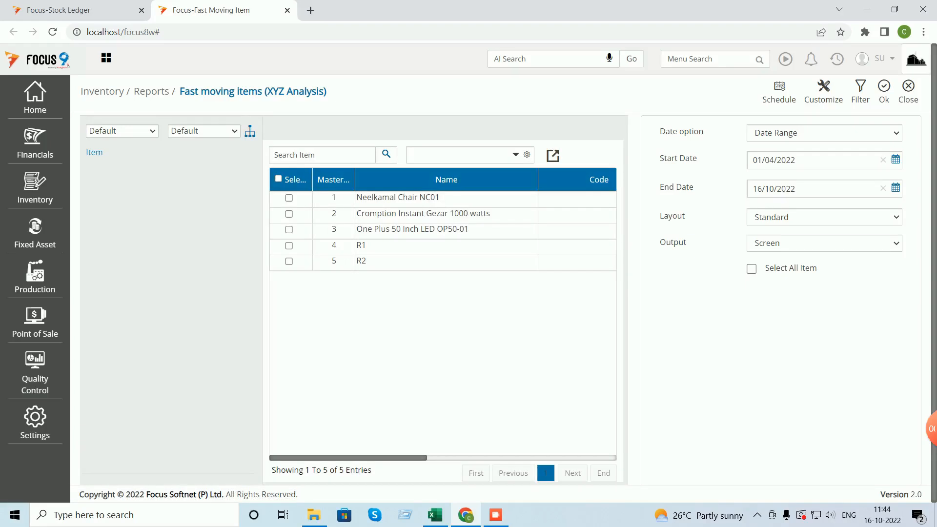
click(279, 178)
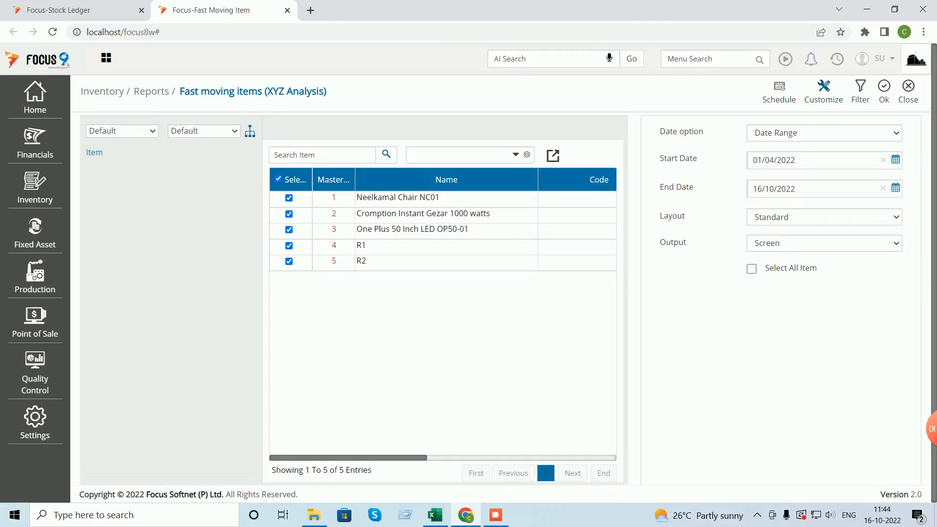
click(884, 91)
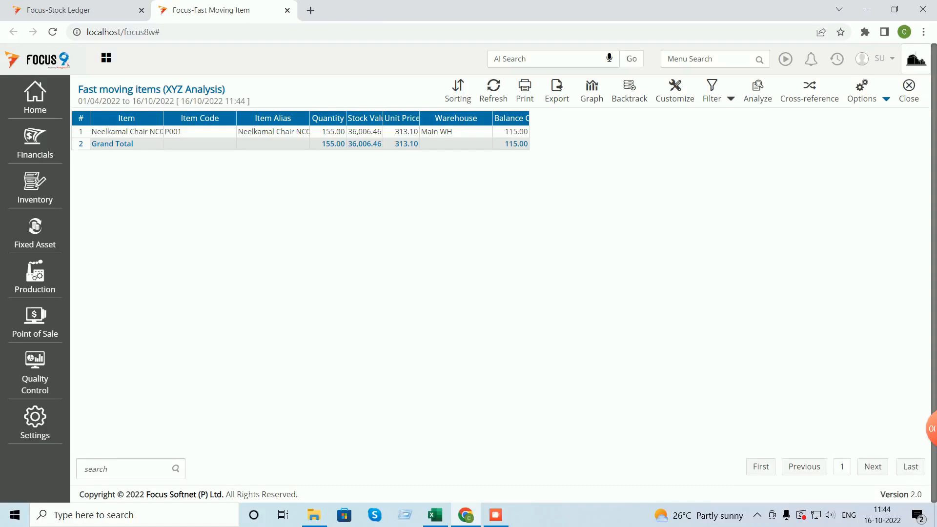
click(909, 91)
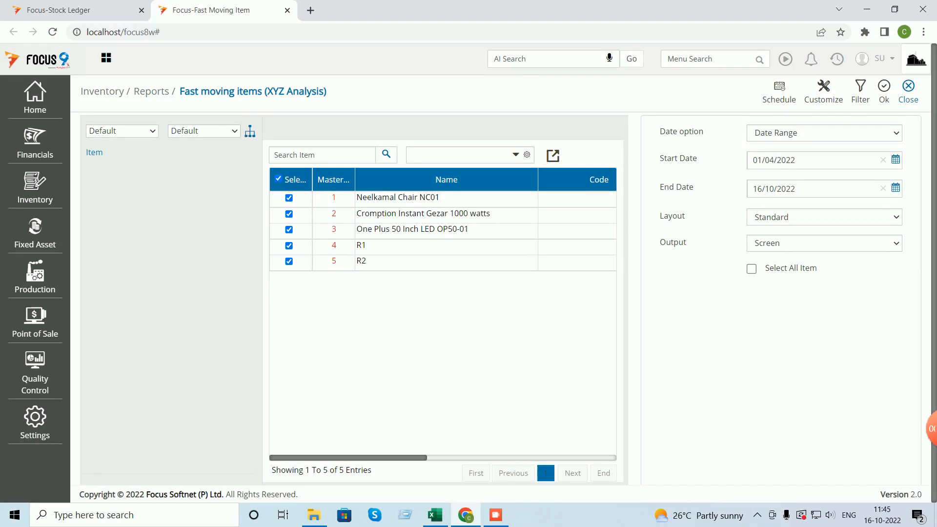
click(909, 91)
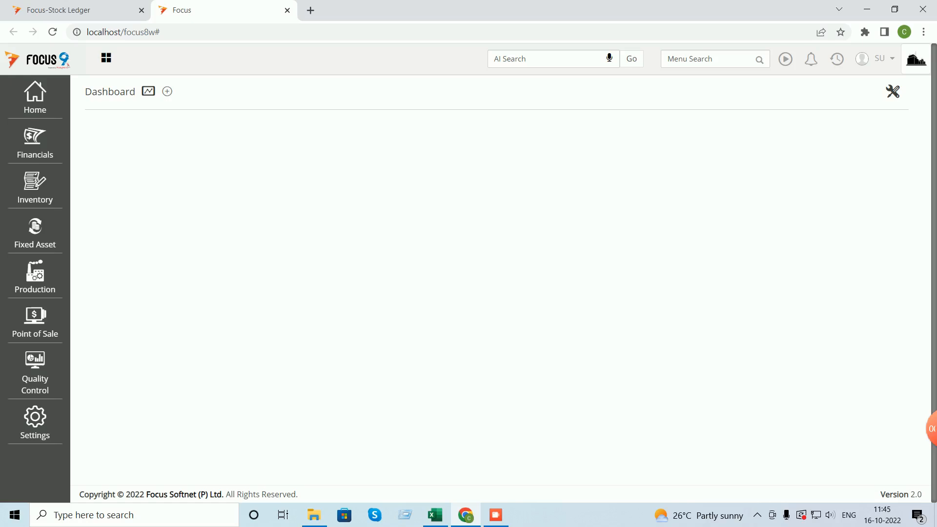
- Browse through the list of Inventory reports
click(36, 191)
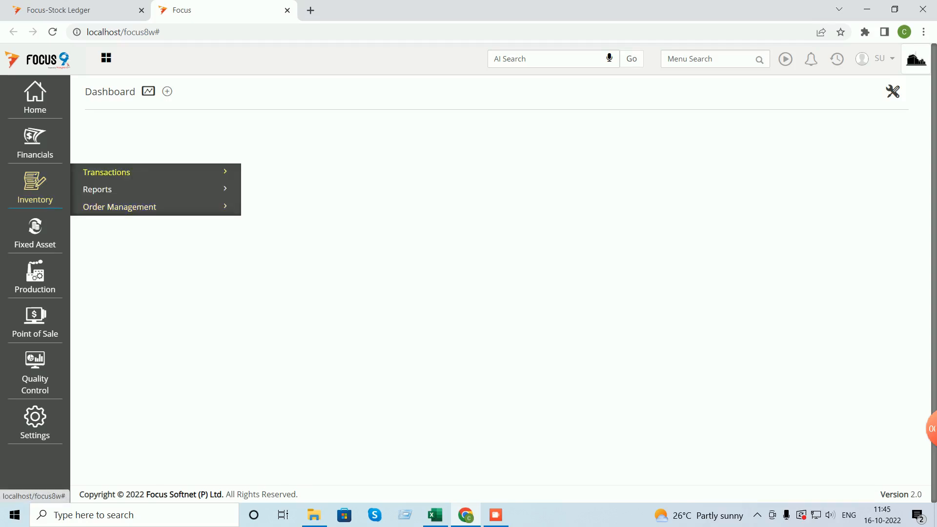
click(97, 189)
scroll(113, 195, down, 1)
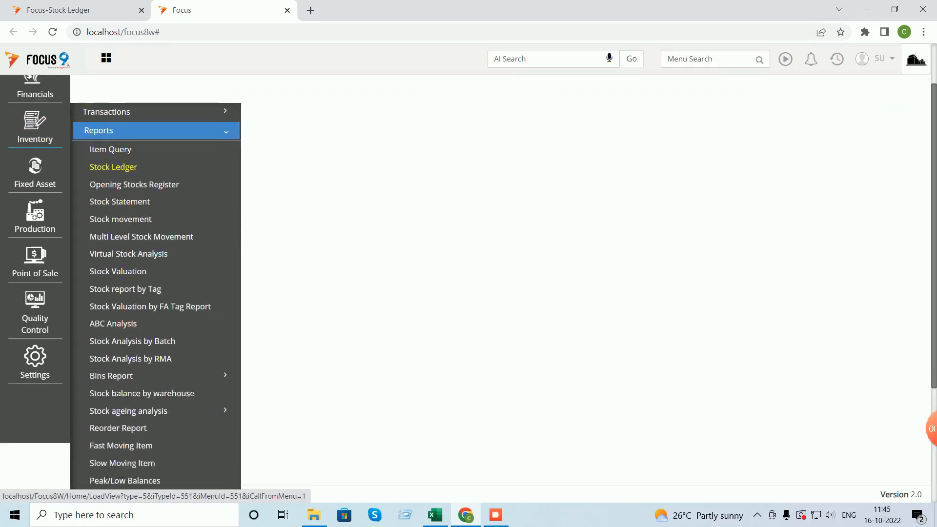
scroll(125, 227, down, 1)
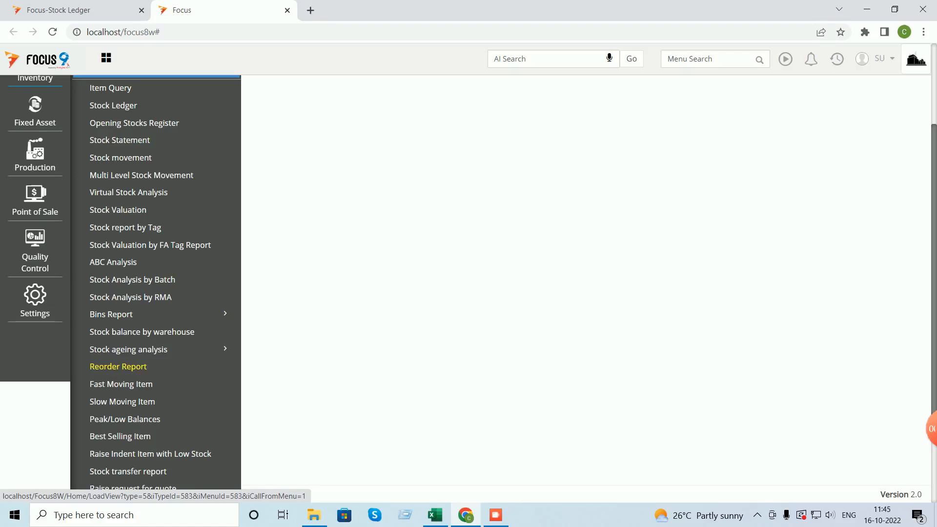
scroll(123, 361, down, 1)
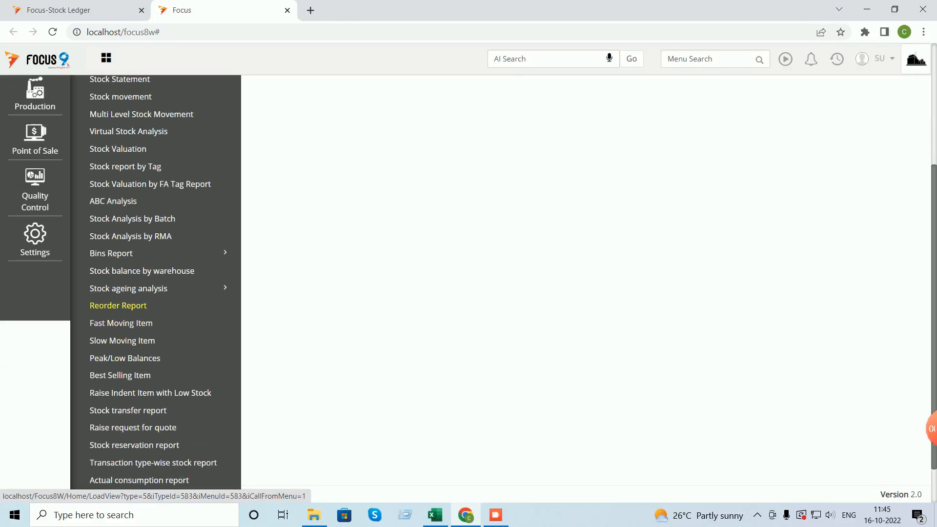
- Open Neelkamal Chair NC01 from the Home > Masters > Item list
click(35, 99)
click(98, 118)
click(98, 173)
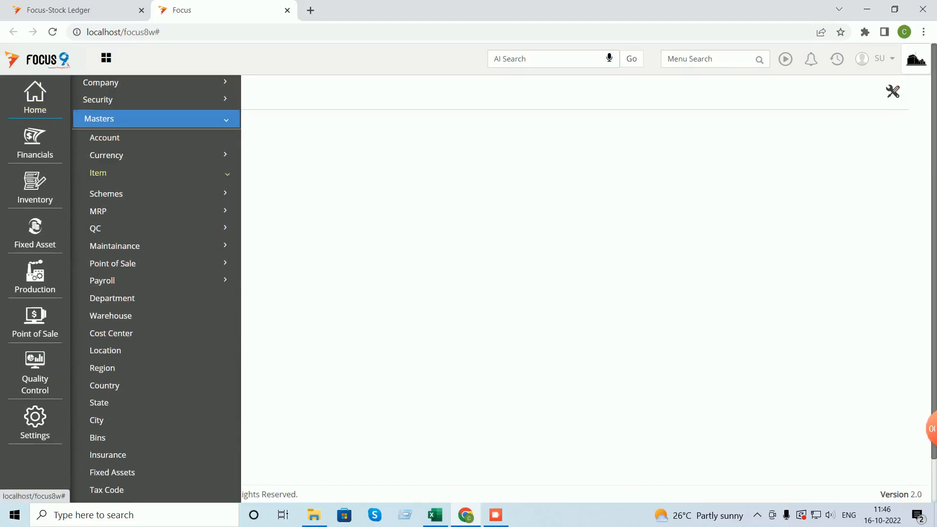
click(105, 188)
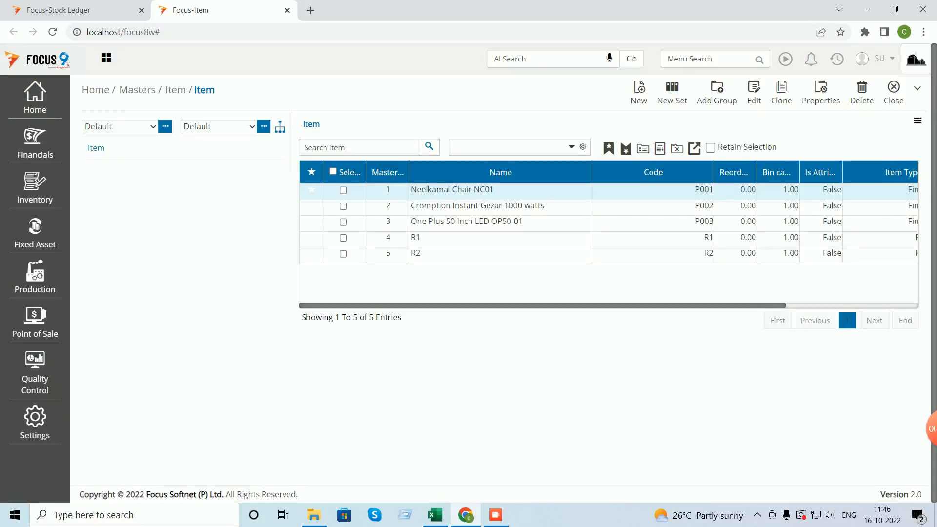
double_click(452, 190)
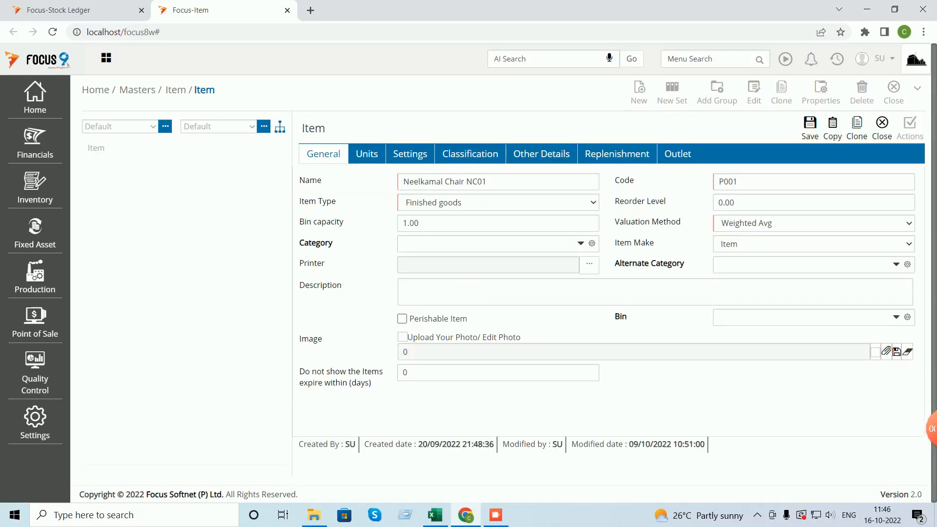
- Review the item's Replenishment, Classification and Other Details tabs, then return to General
click(617, 154)
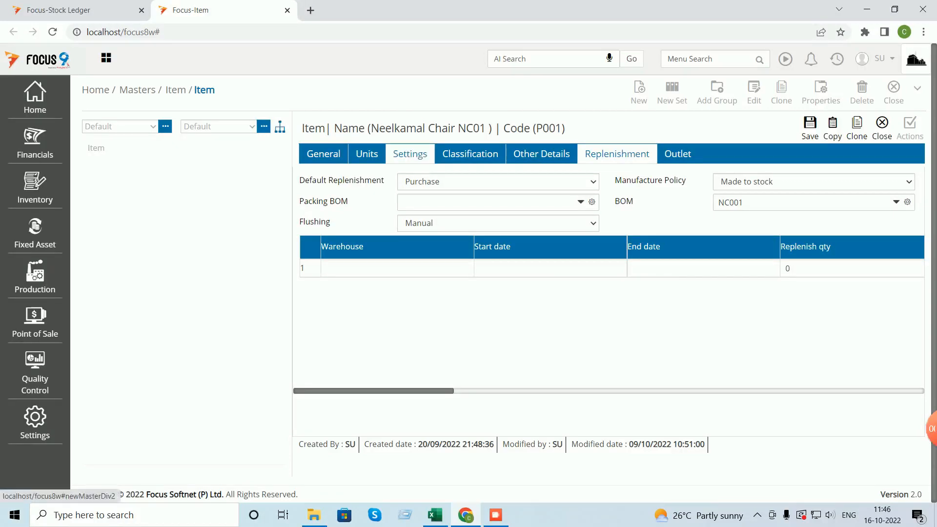
click(471, 153)
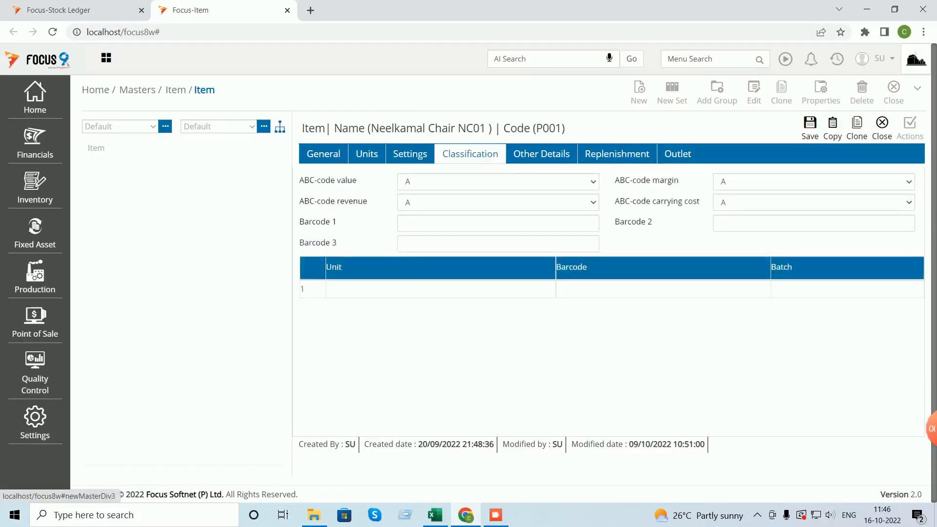
click(542, 154)
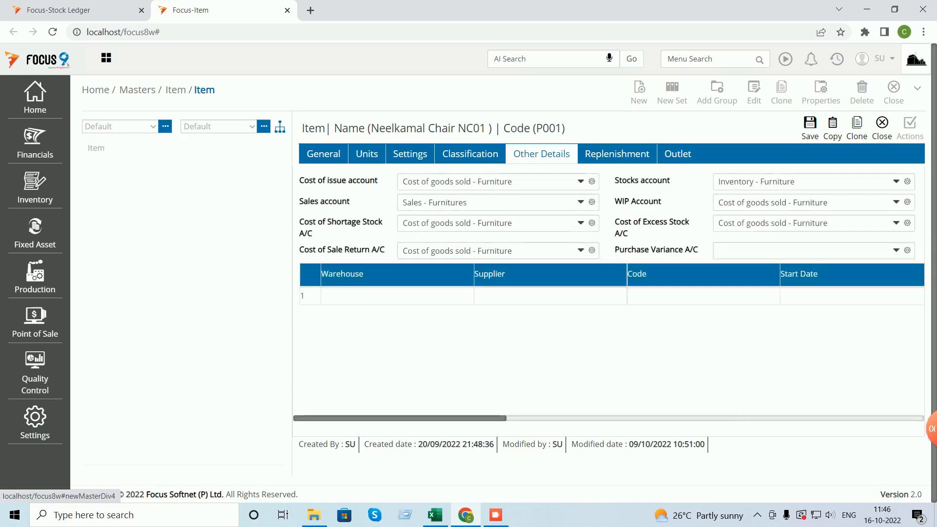
click(323, 154)
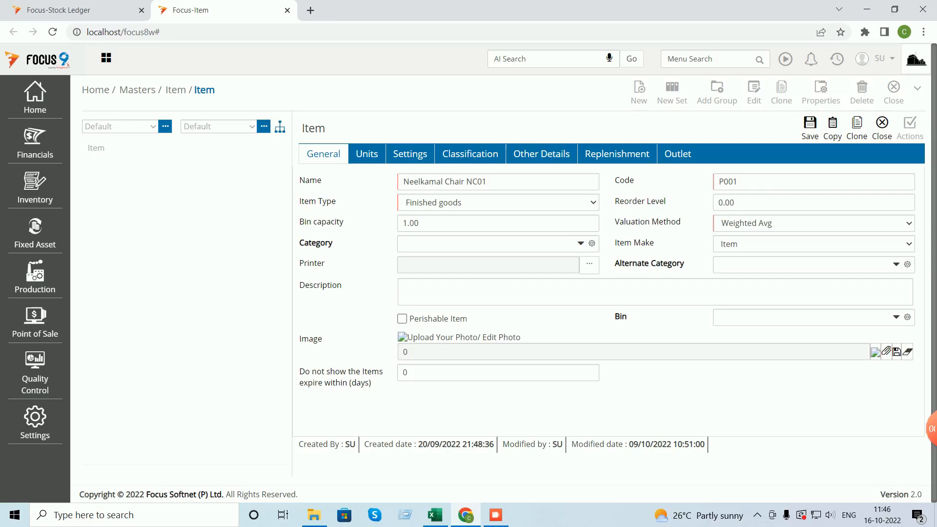
- Change Neelkamal Chair NC01's Reorder Level from 0.00 to 500, save, and close the item master
click(735, 202)
double_click(733, 202)
text(500)
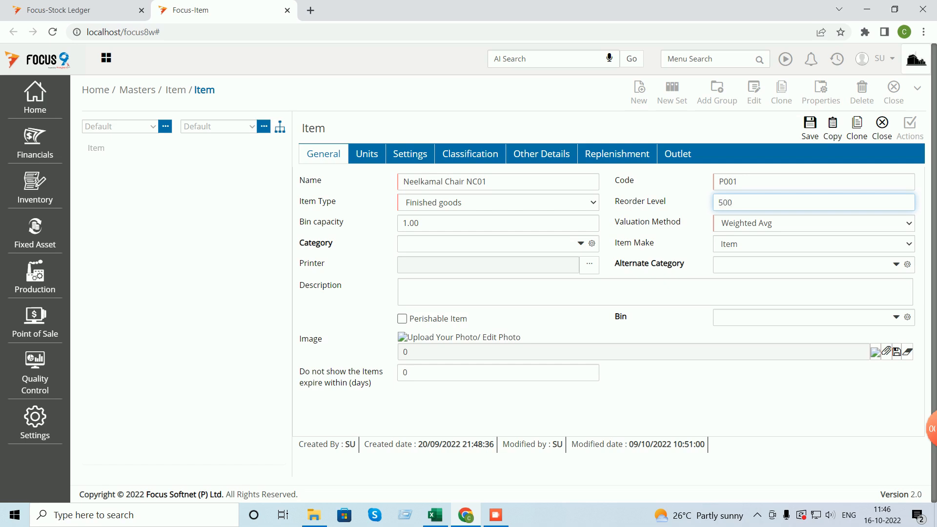
click(811, 128)
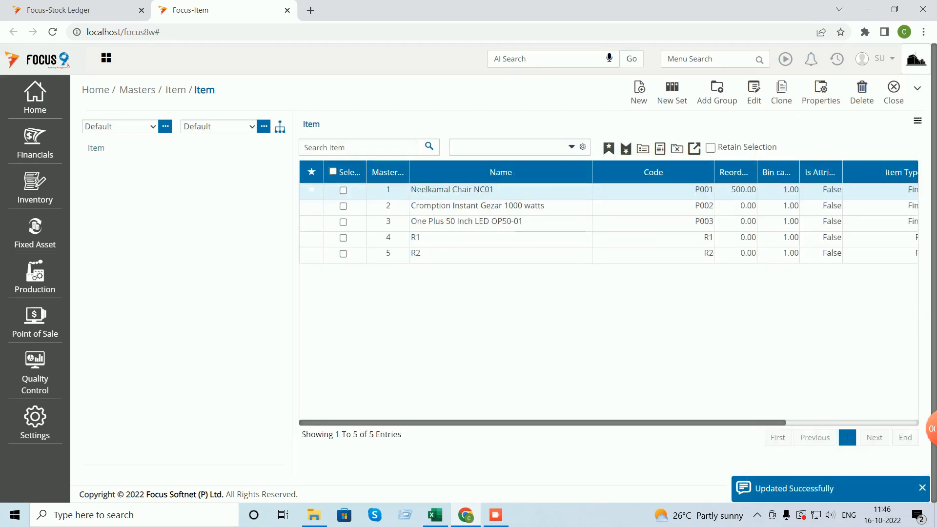
click(894, 92)
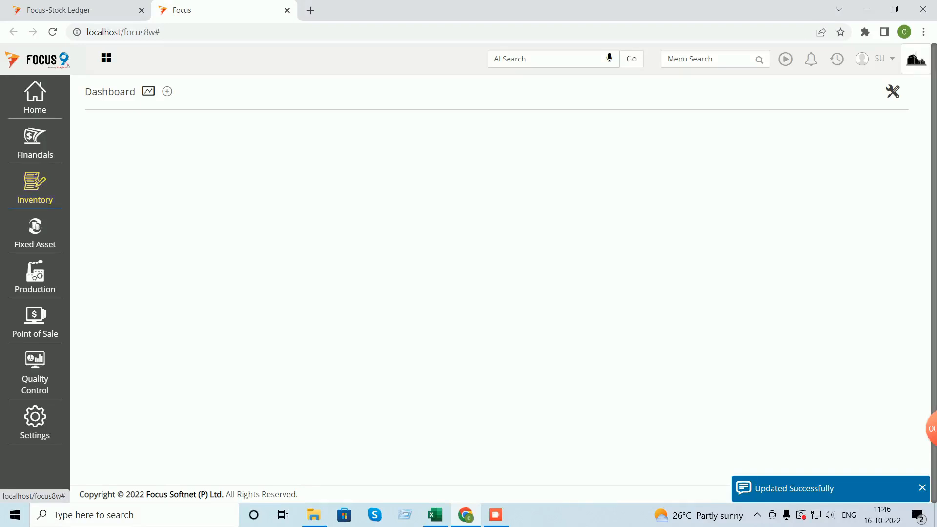
- Run the Reorder Report for all five items
click(35, 188)
click(98, 190)
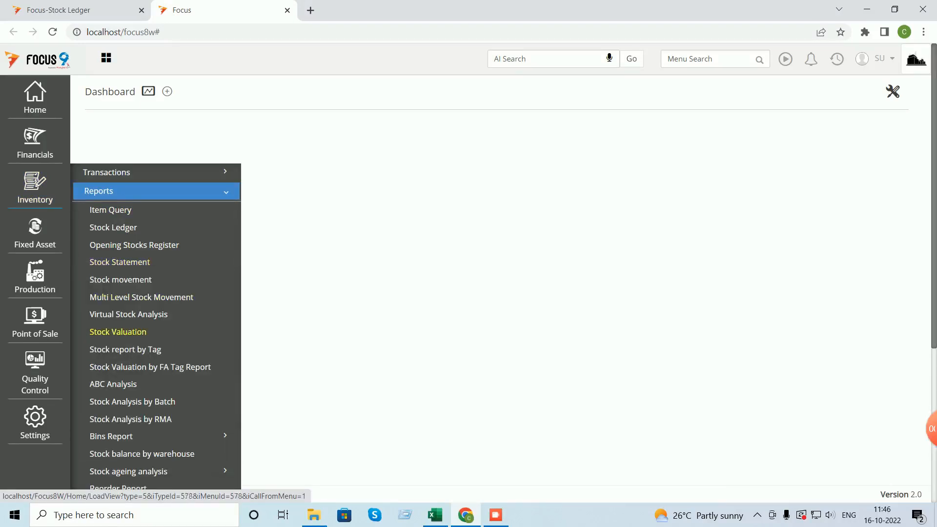
scroll(117, 322, down, 3)
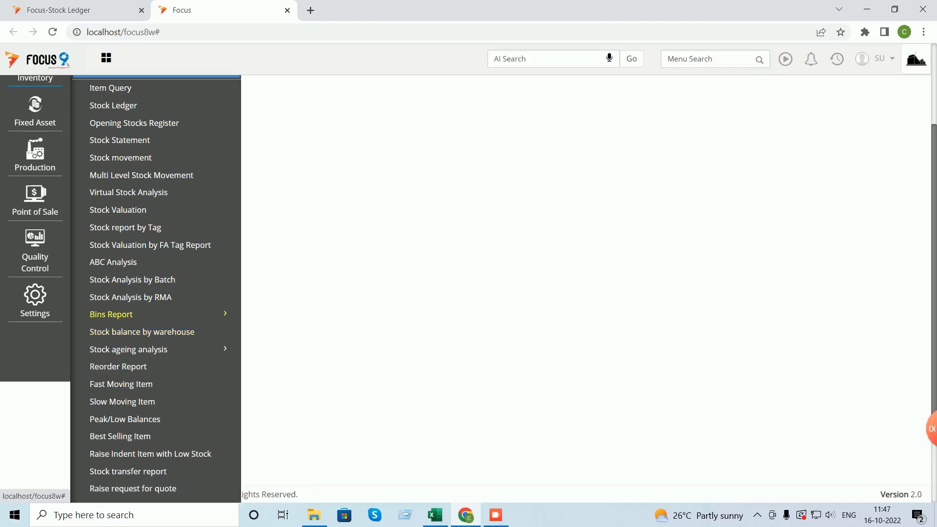
click(118, 366)
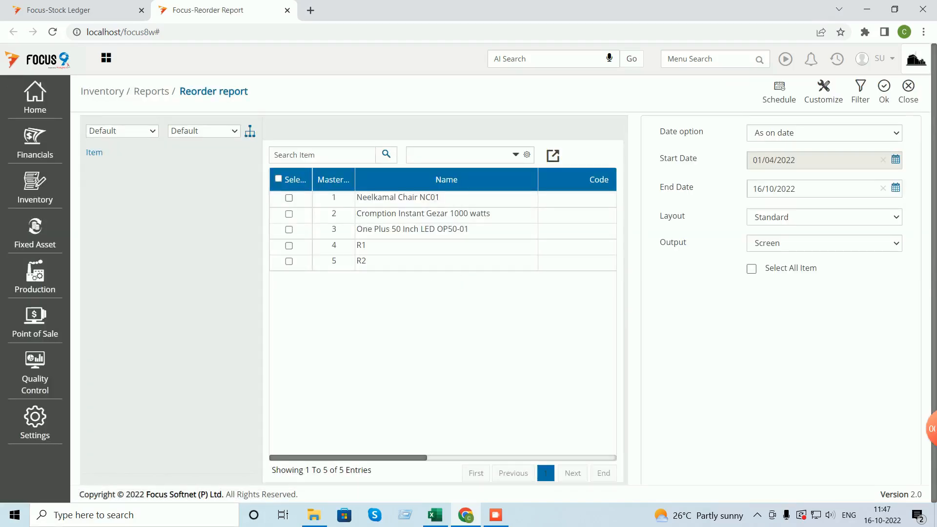
click(278, 179)
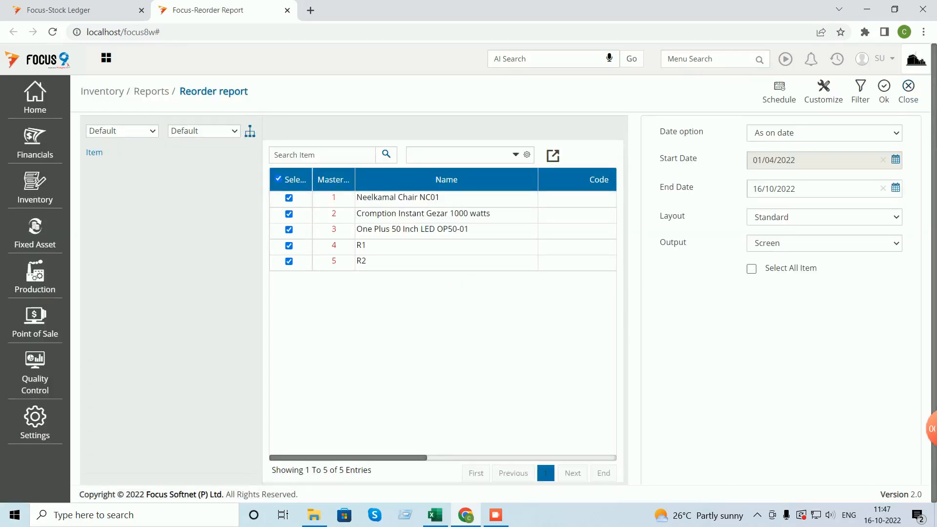
click(885, 92)
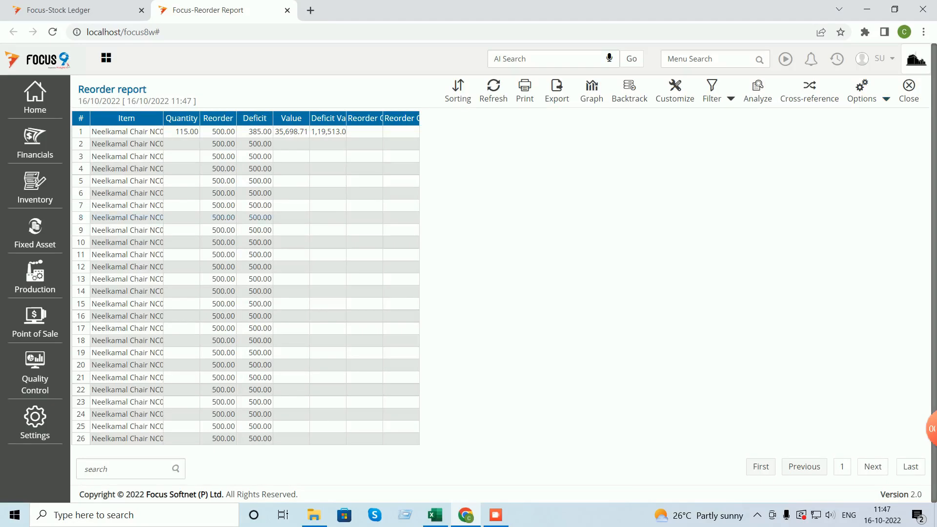
- Auto-fit the reorder report columns, then close the results
click(887, 100)
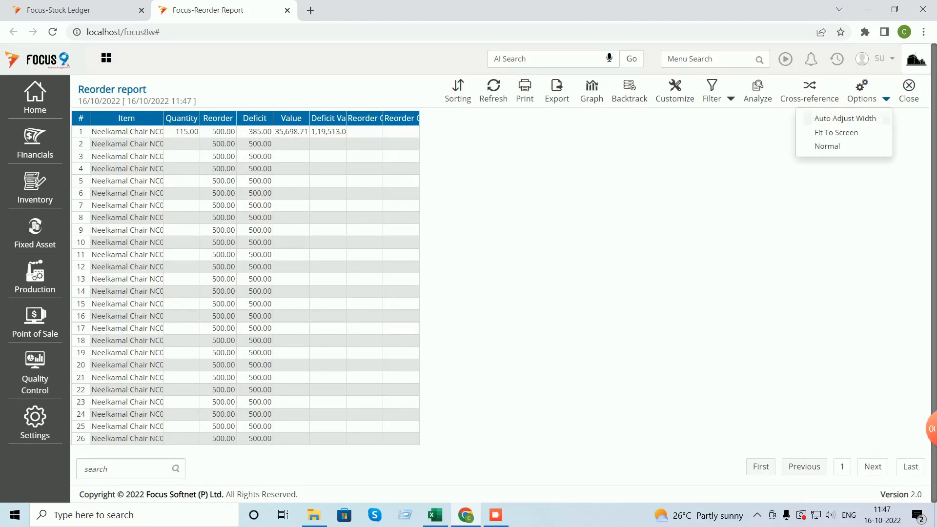
click(846, 119)
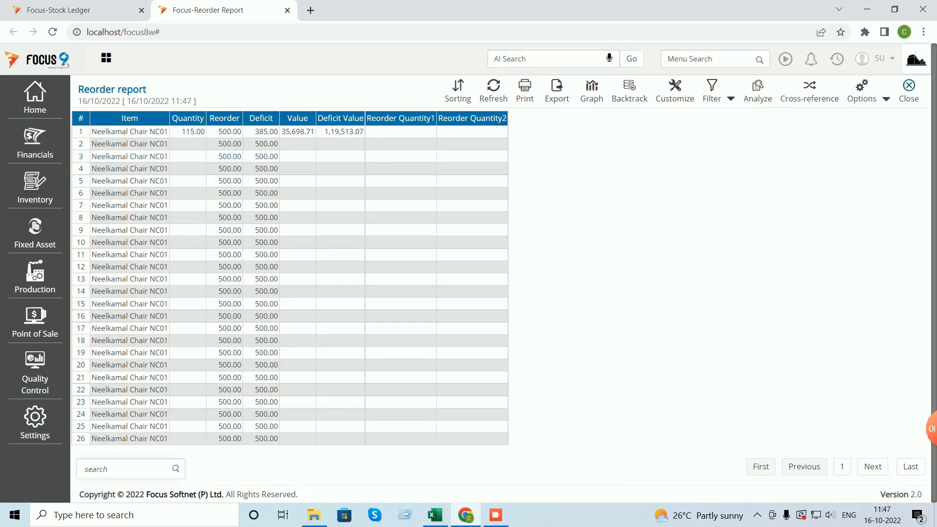
key(Escape)
key(Escape)
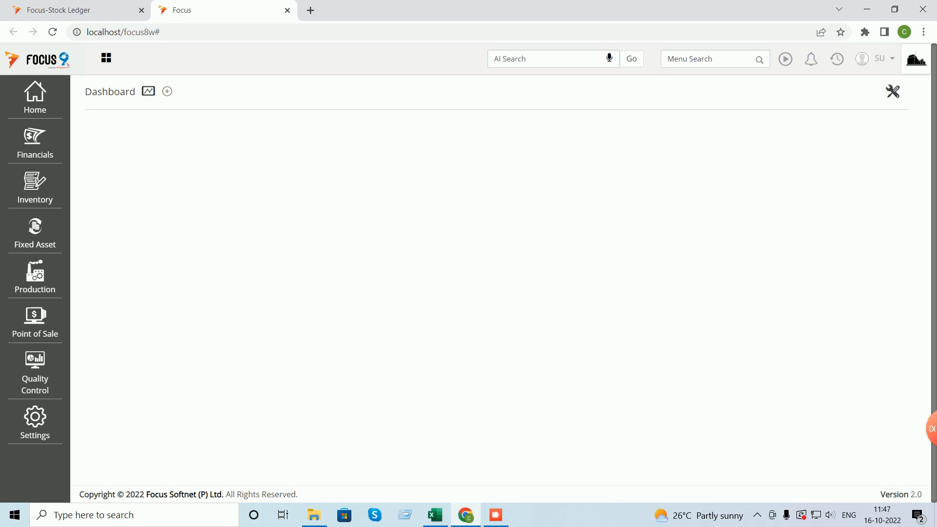
- Open the Ageing Analysis report under Inventory > Reports > Stock ageing analysis
click(35, 188)
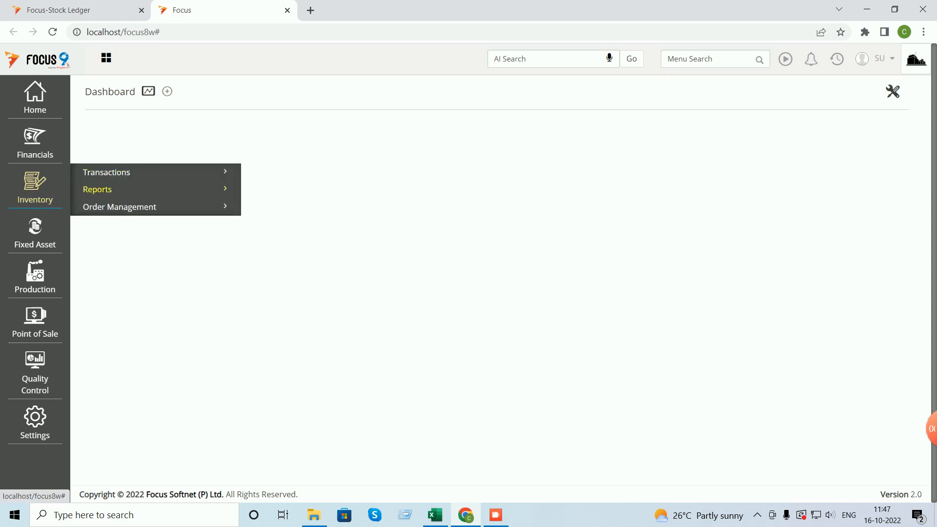
click(98, 191)
scroll(122, 245, down, 2)
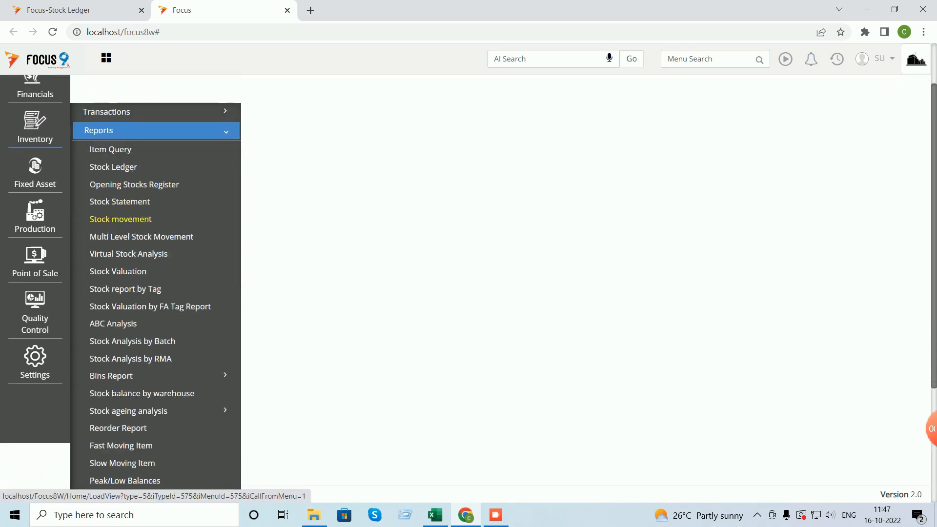
scroll(129, 250, down, 3)
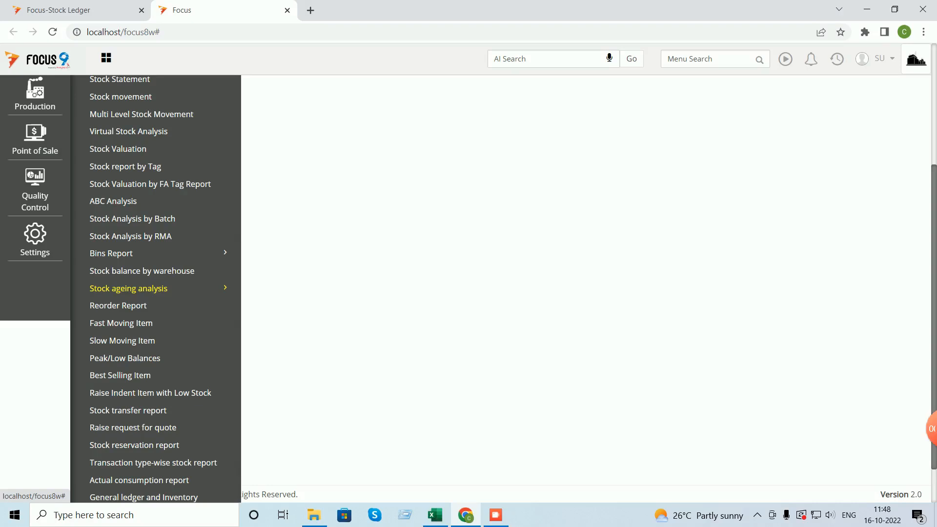
click(128, 289)
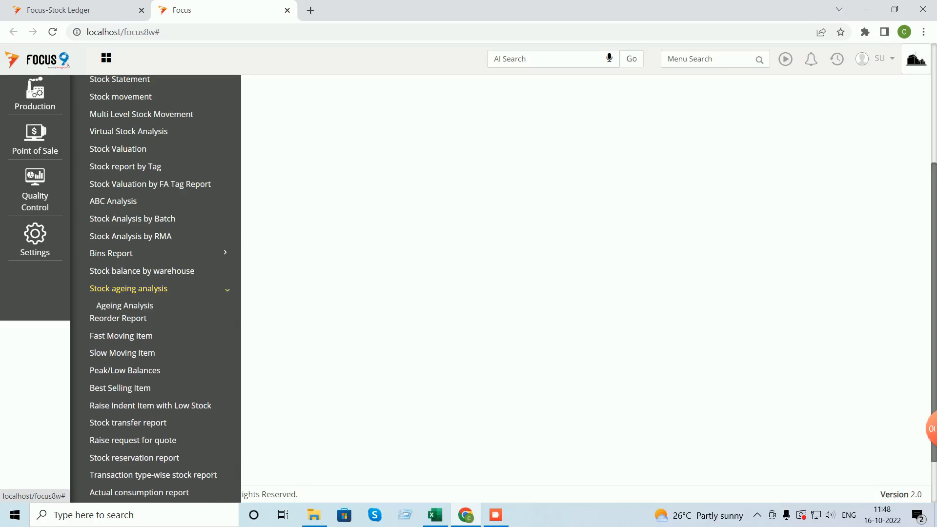
click(124, 306)
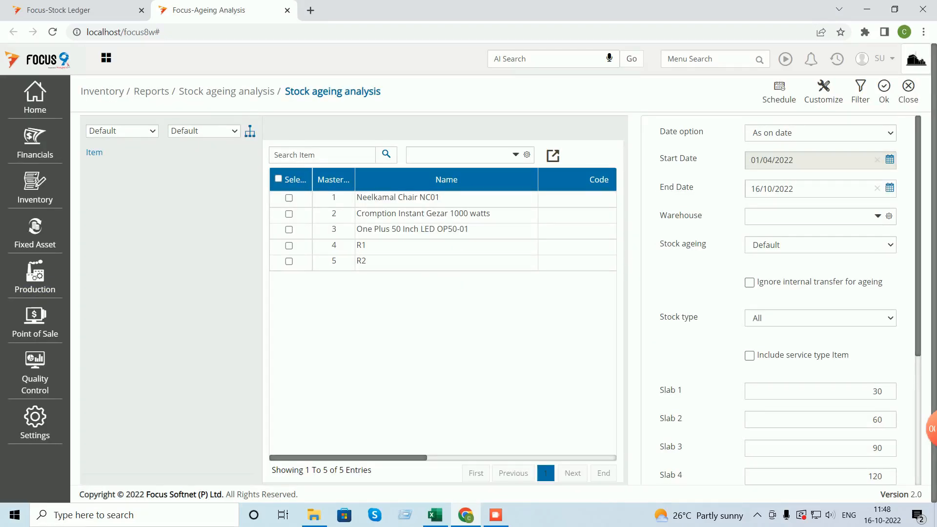
- Select all items and change Slab 1 from 30 to 15 and Slab 2 from 60 to 30
click(278, 179)
scroll(820, 298, down, 2)
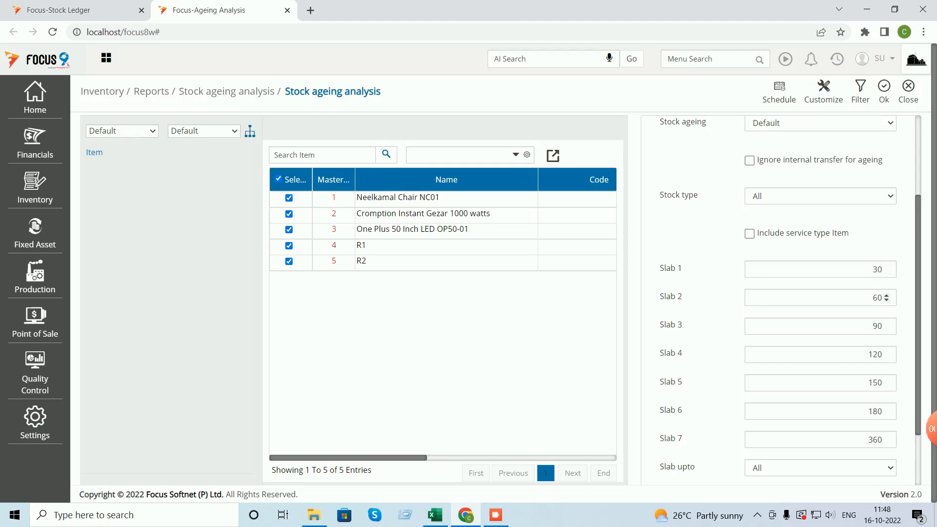
click(873, 270)
double_click(874, 269)
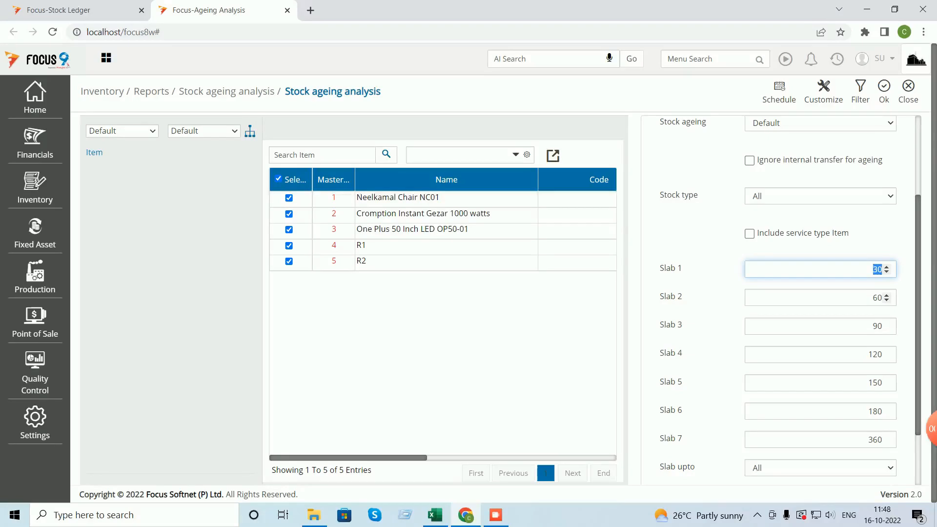
text(15)
drag(872, 298, 887, 296)
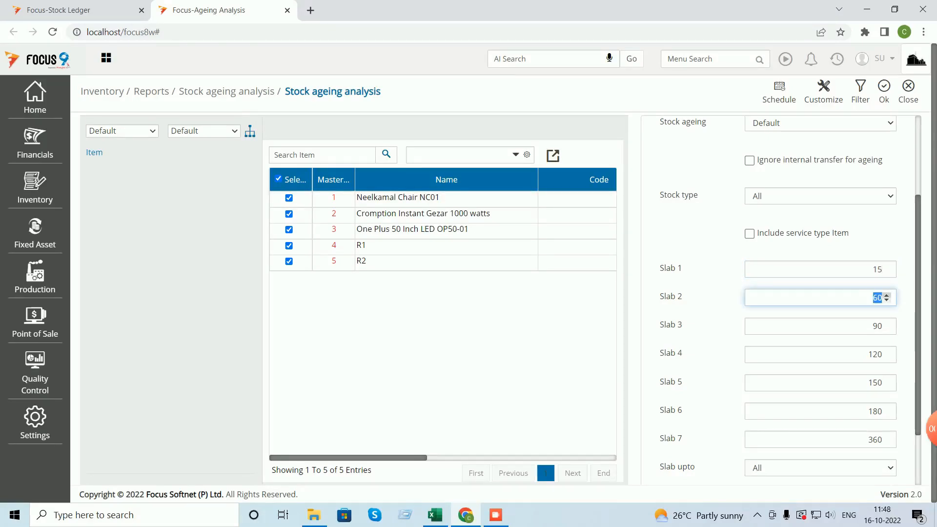
text(30)
- Set Slab 3 to 60 and Slab 4 to 90, then run the ageing analysis
click(885, 325)
text(60)
click(868, 354)
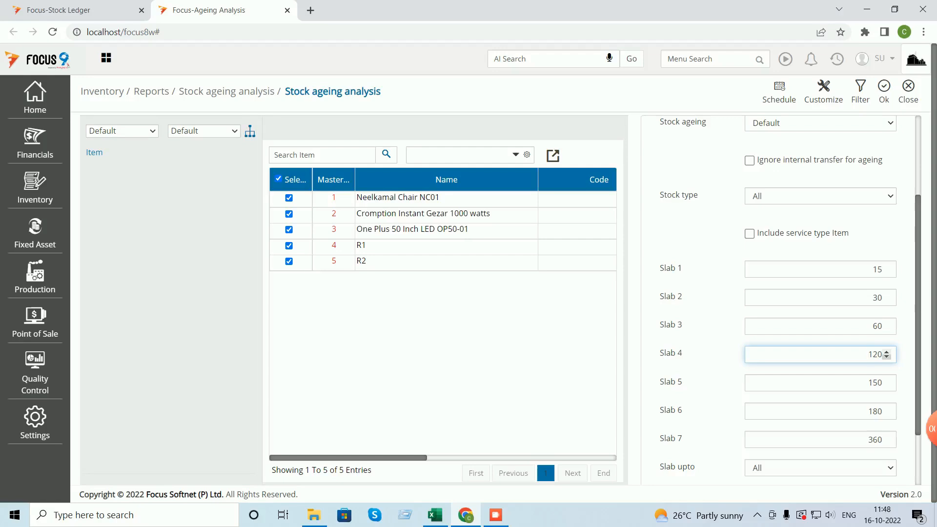
double_click(876, 355)
text(90)
key(Tab)
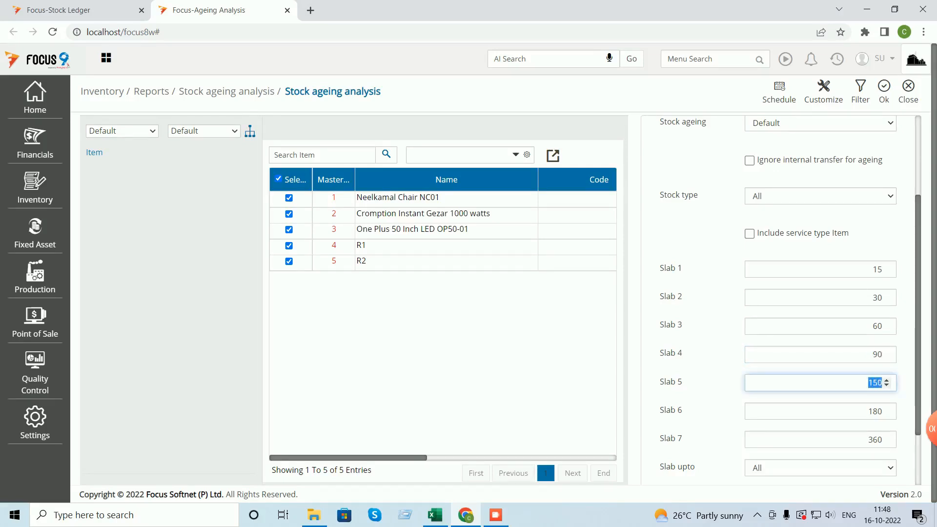
click(884, 92)
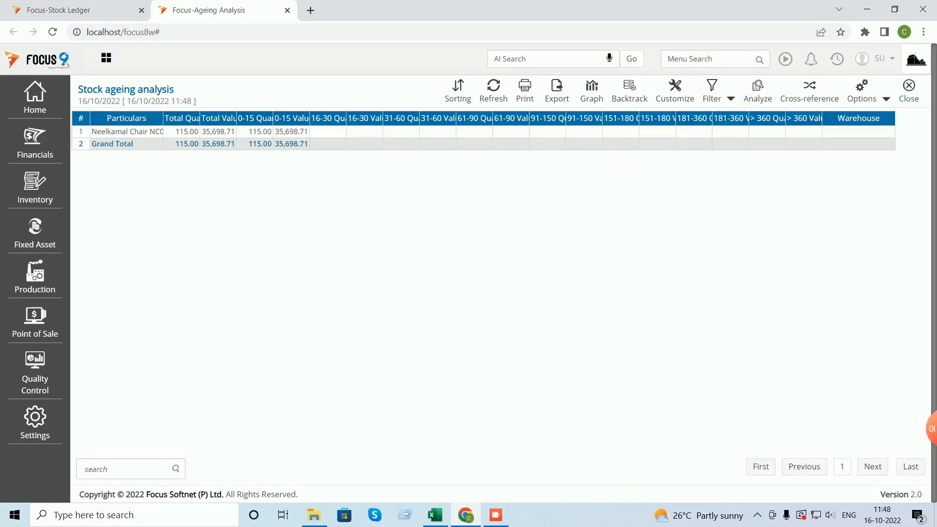
- Auto-fit the ageing report columns, then close the report and its options screen
click(886, 99)
click(830, 119)
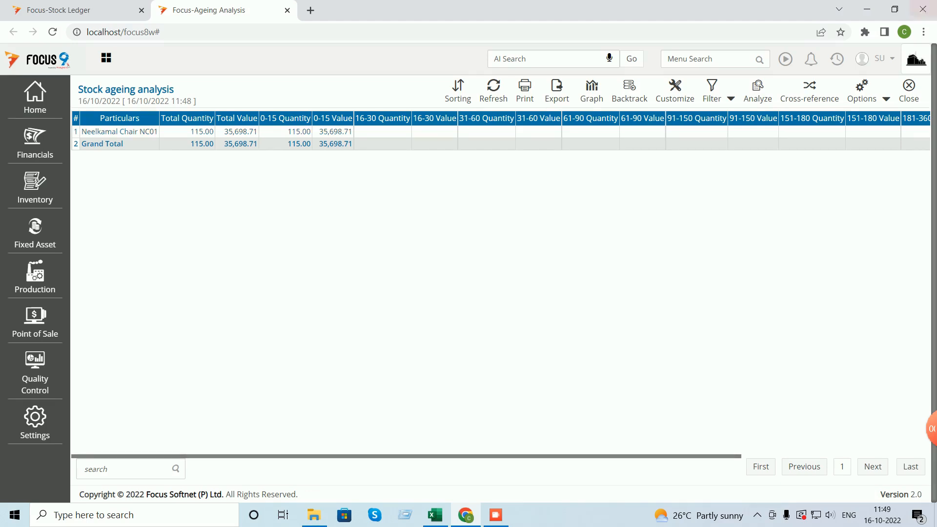
click(909, 91)
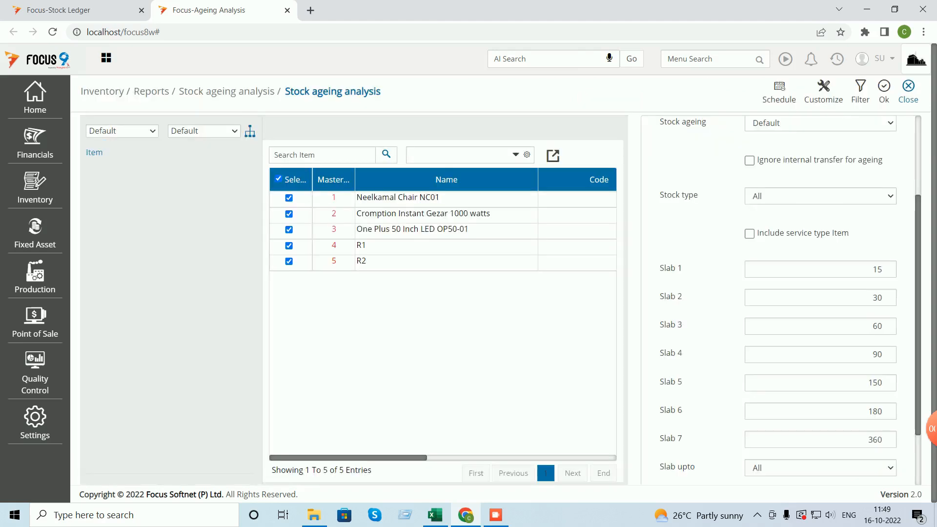
click(909, 90)
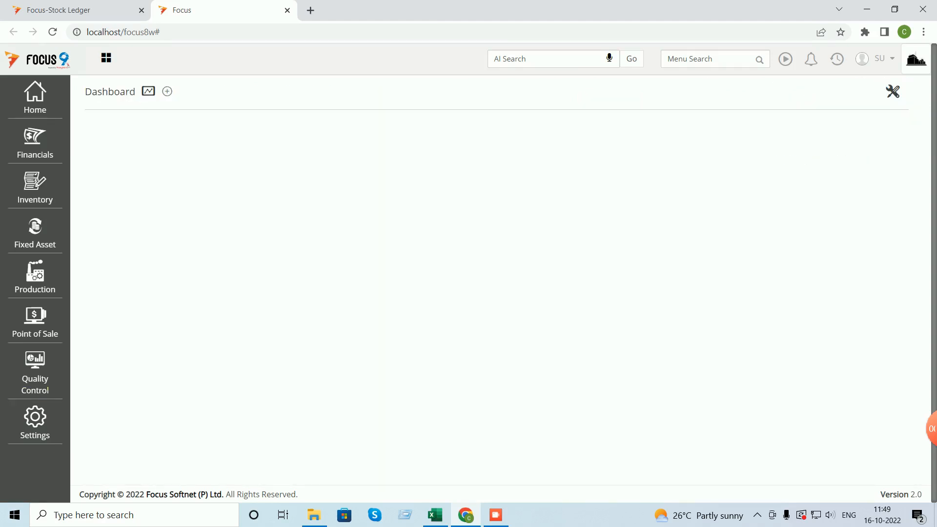
click(35, 188)
click(97, 190)
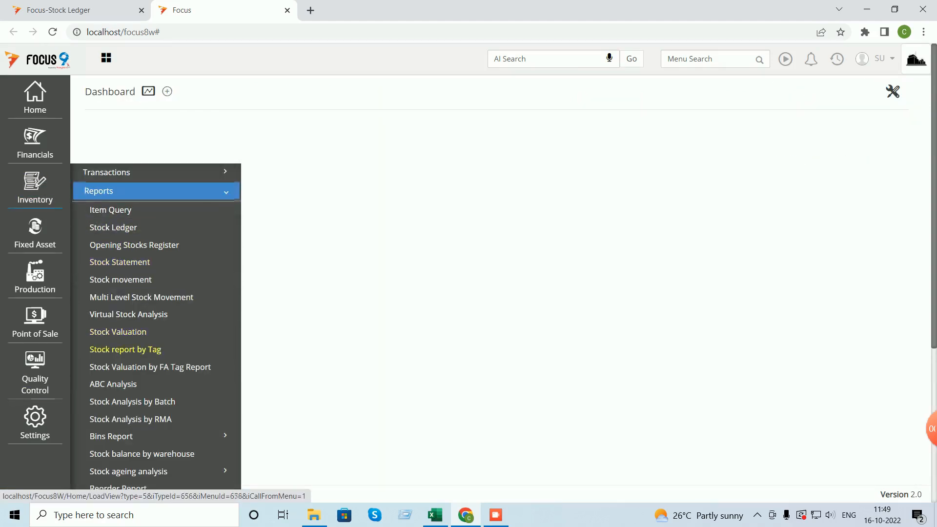
scroll(128, 348, down, 3)
scroll(128, 346, down, 2)
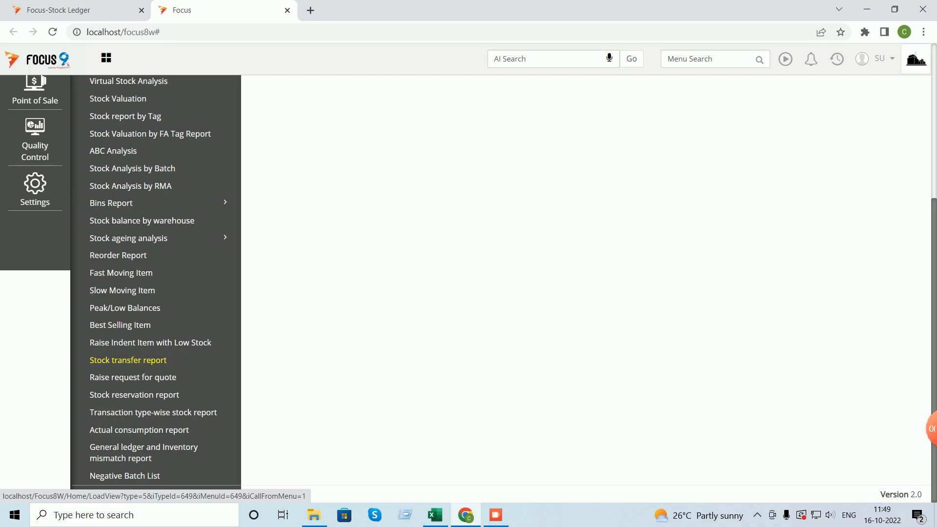
scroll(141, 354, up, 4)
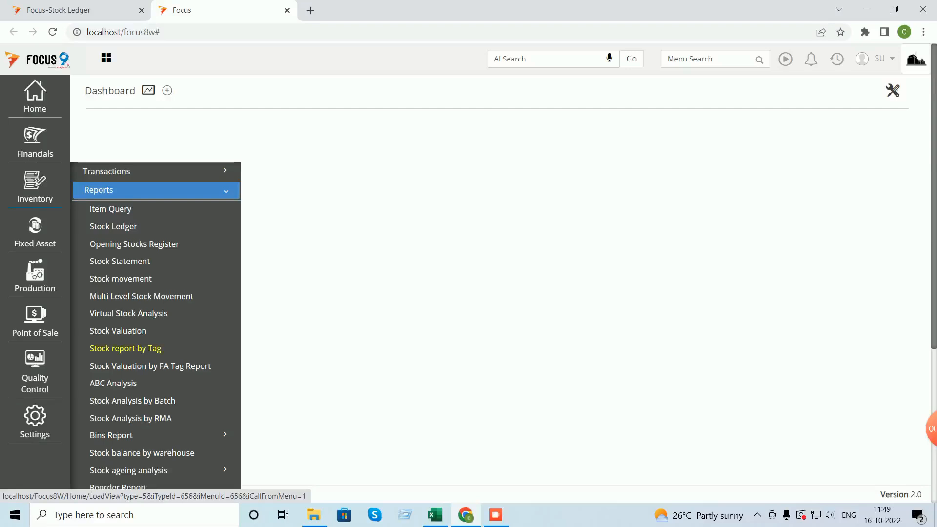
scroll(141, 353, down, 3)
scroll(142, 356, down, 1)
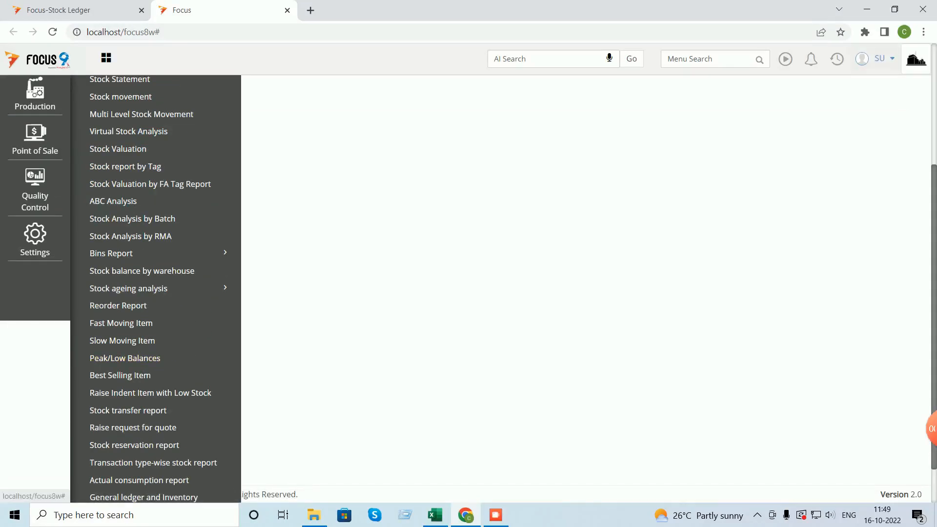